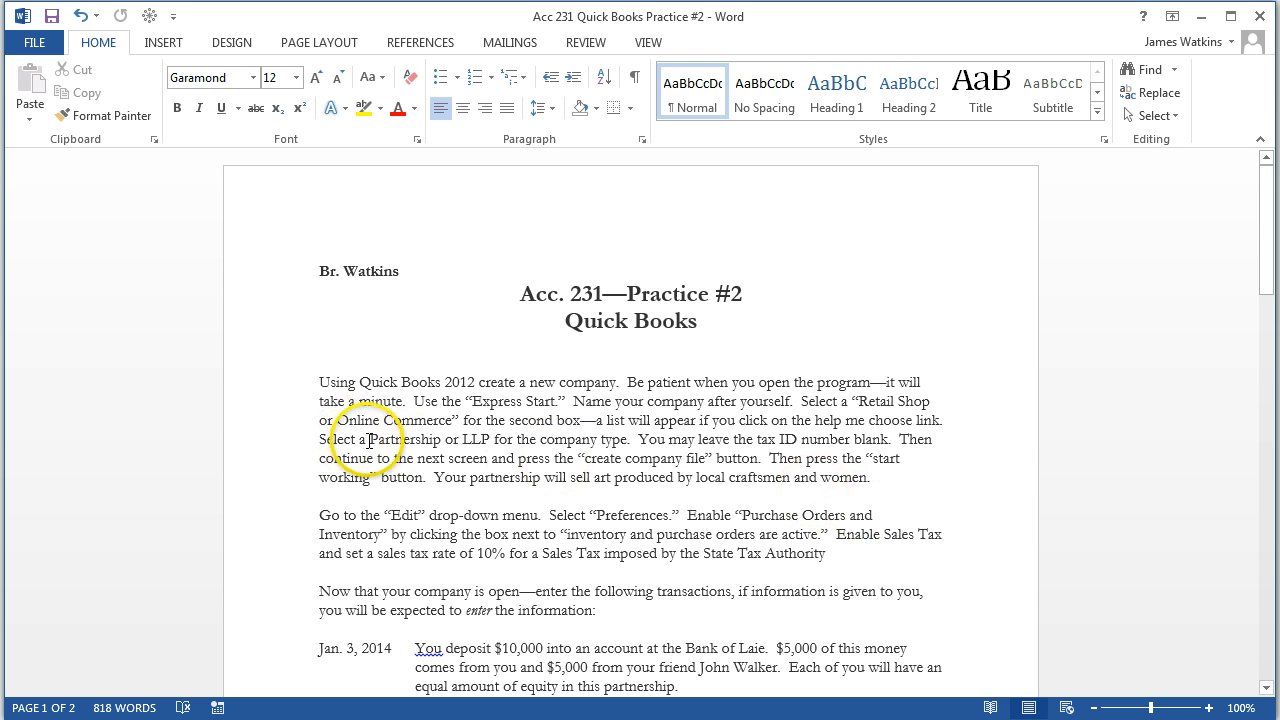
Check the company type in the Word instructions, and in QuickBooks set the company's industry to Retail Shop or Online Commerce
{"action": "left_click_drag", "start_coordinate": [369, 441], "coordinate": [493, 440]}
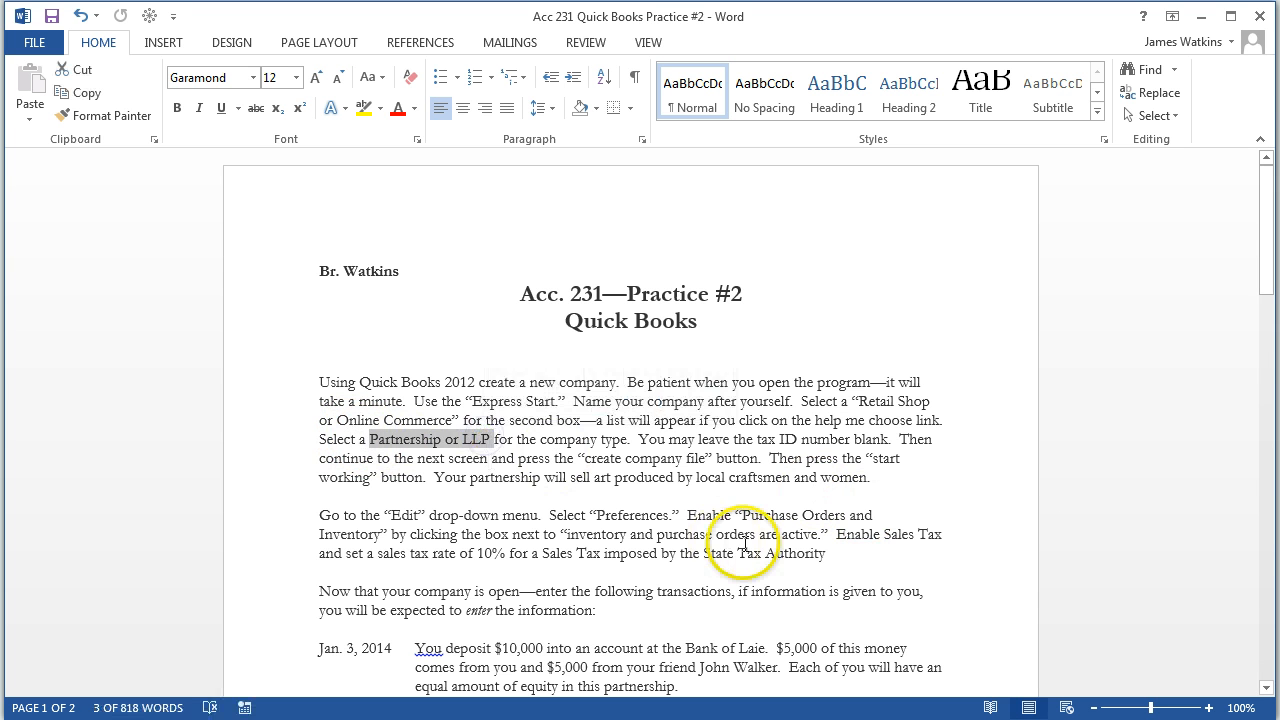
{"action": "left_click", "coordinate": [840, 286]}
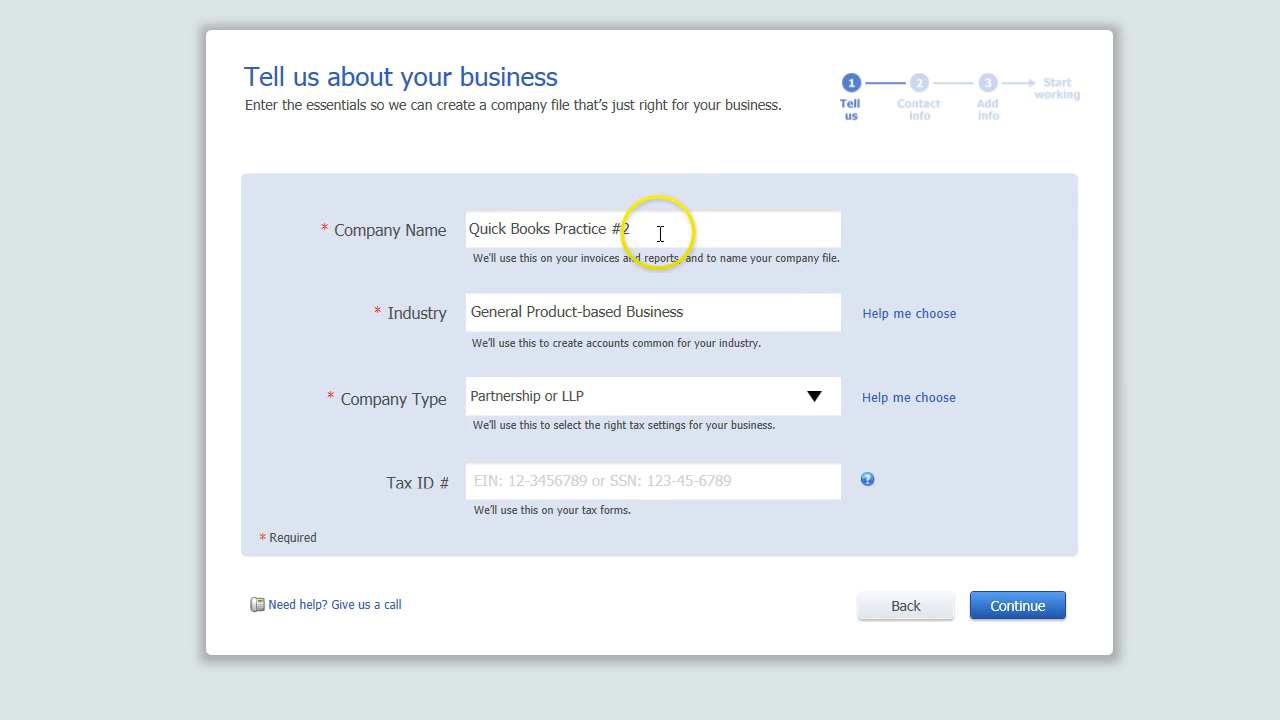
{"action": "left_click_drag", "start_coordinate": [746, 310], "coordinate": [285, 290]}
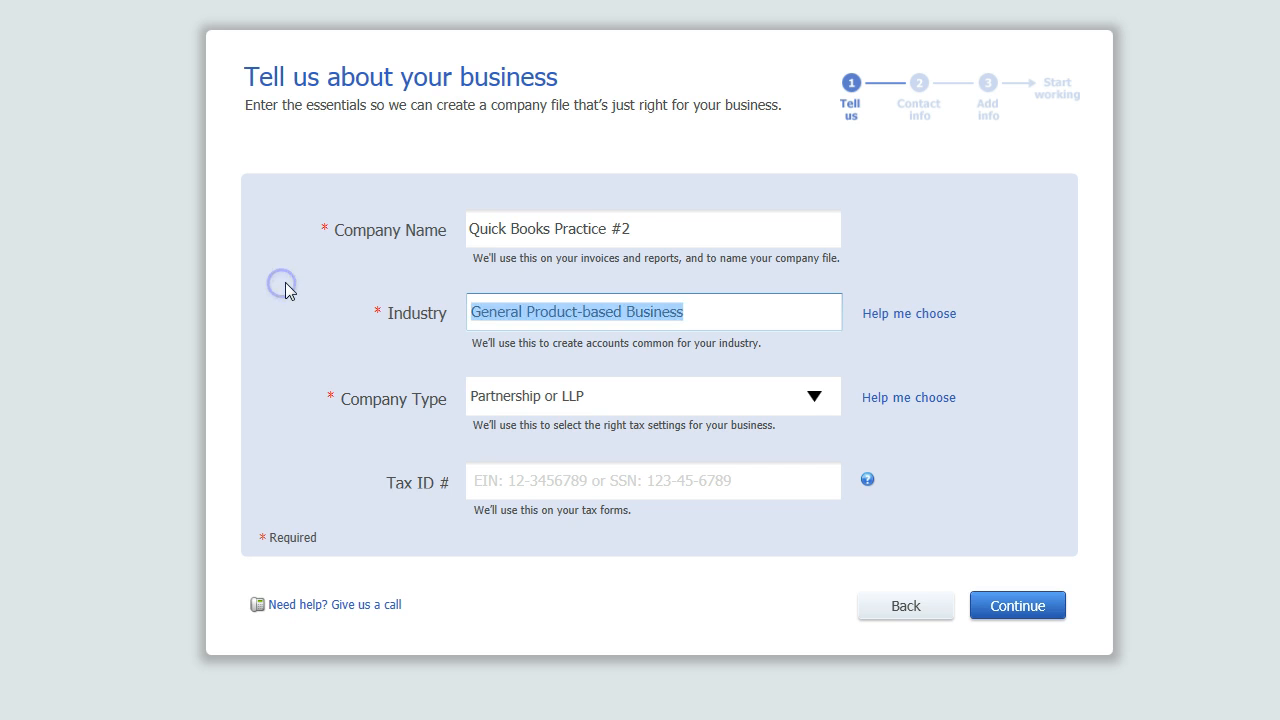
{"action": "key", "text": "BackSpace"}
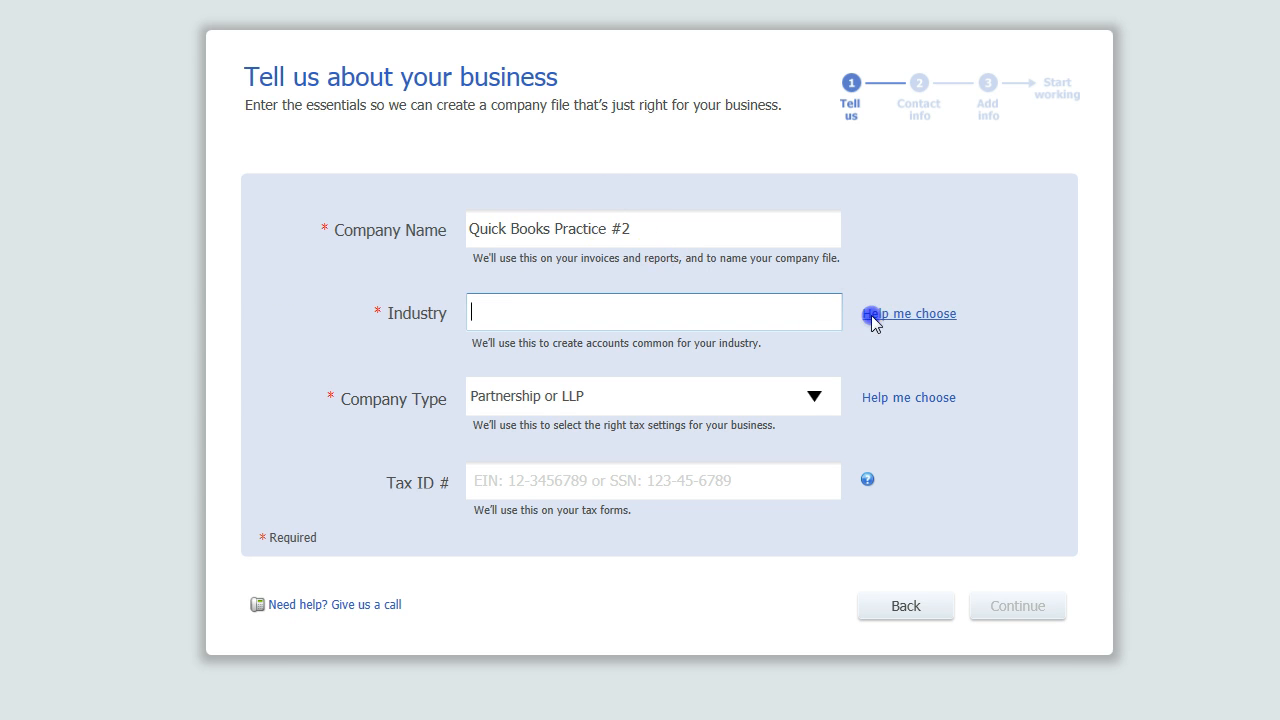
{"action": "left_click", "coordinate": [871, 315]}
{"action": "left_click_drag", "start_coordinate": [652, 305], "coordinate": [648, 411]}
{"action": "left_click", "coordinate": [571, 408]}
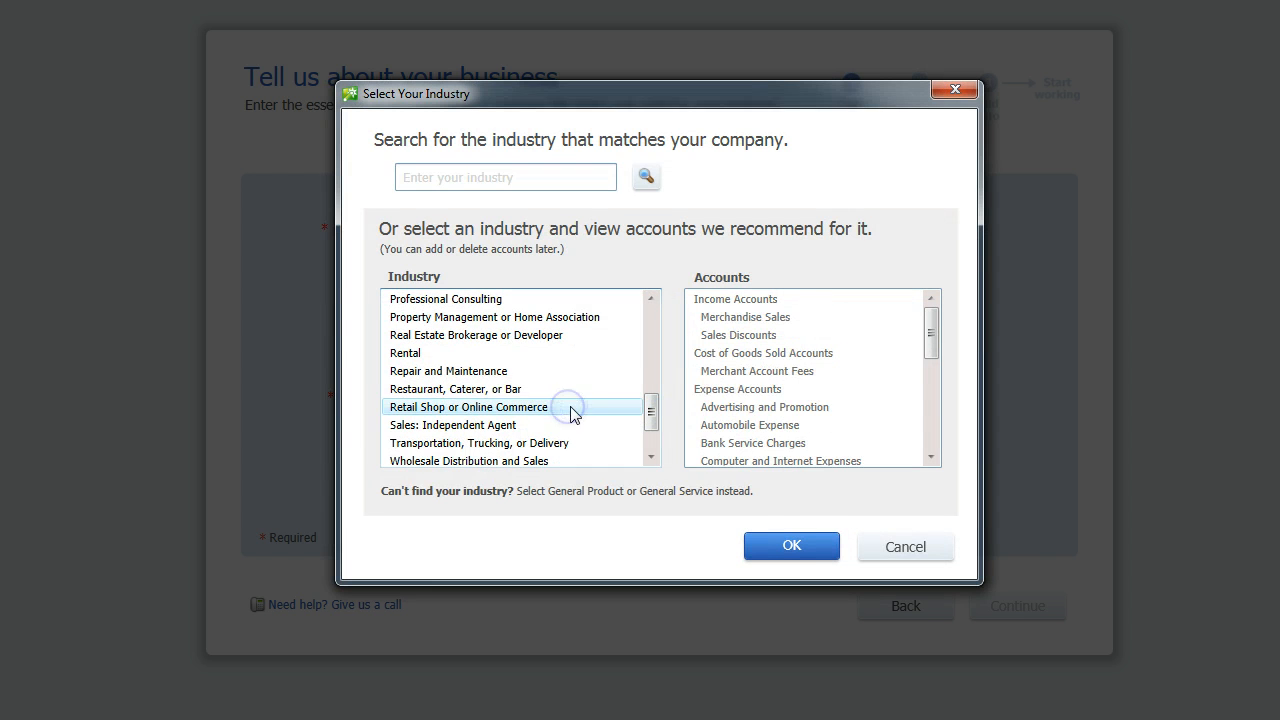
{"action": "left_click", "coordinate": [792, 545]}
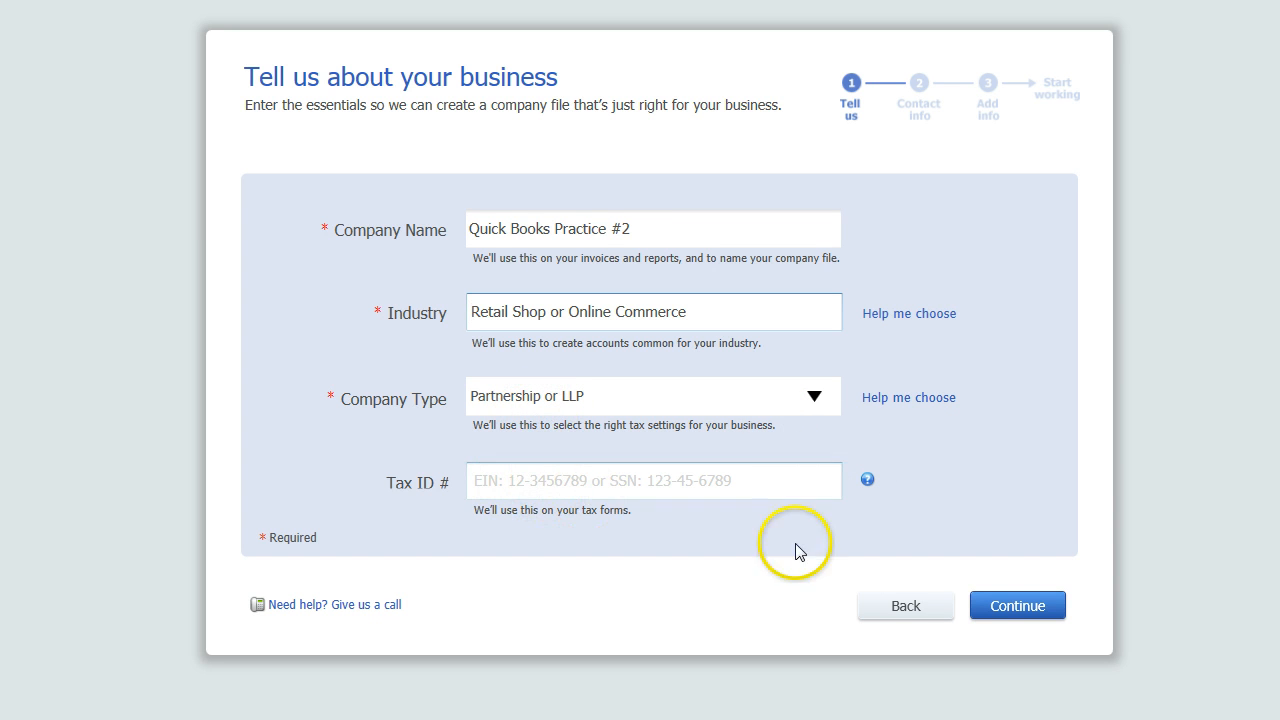
Create the company file with the address and contact fields left blank, and start working without adding further data
{"action": "left_click", "coordinate": [1007, 610]}
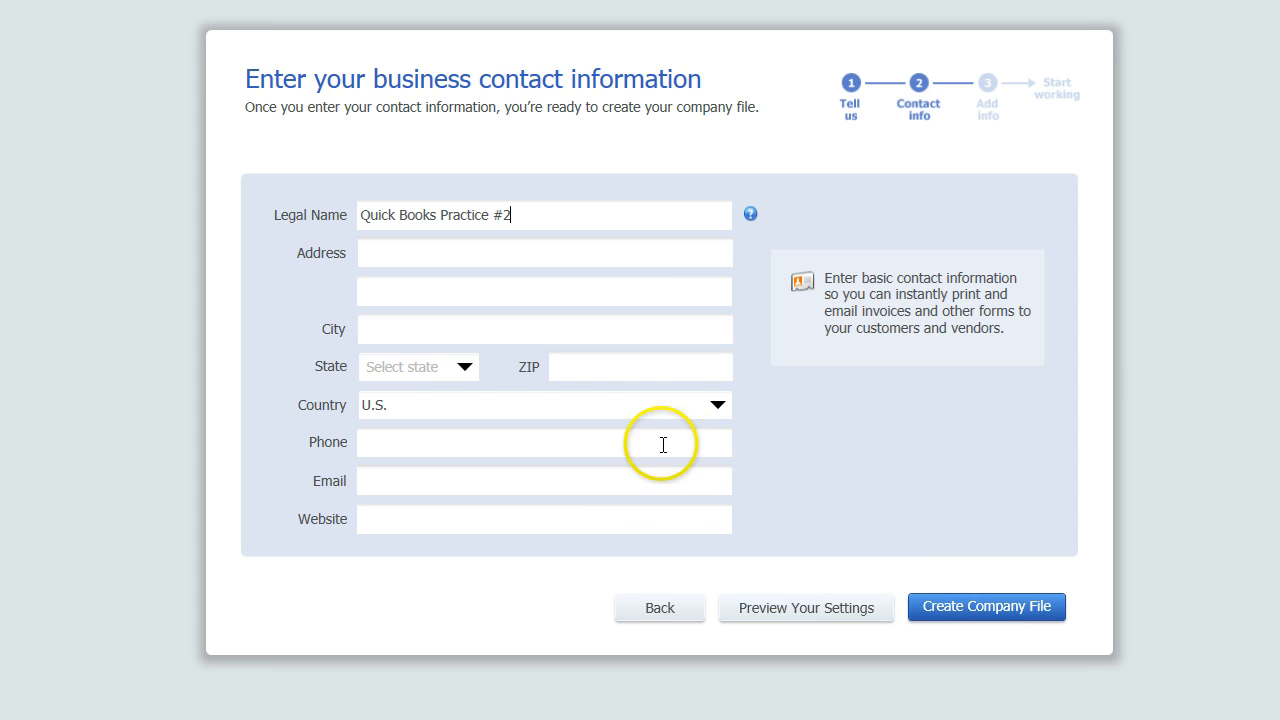
{"action": "left_click", "coordinate": [945, 610]}
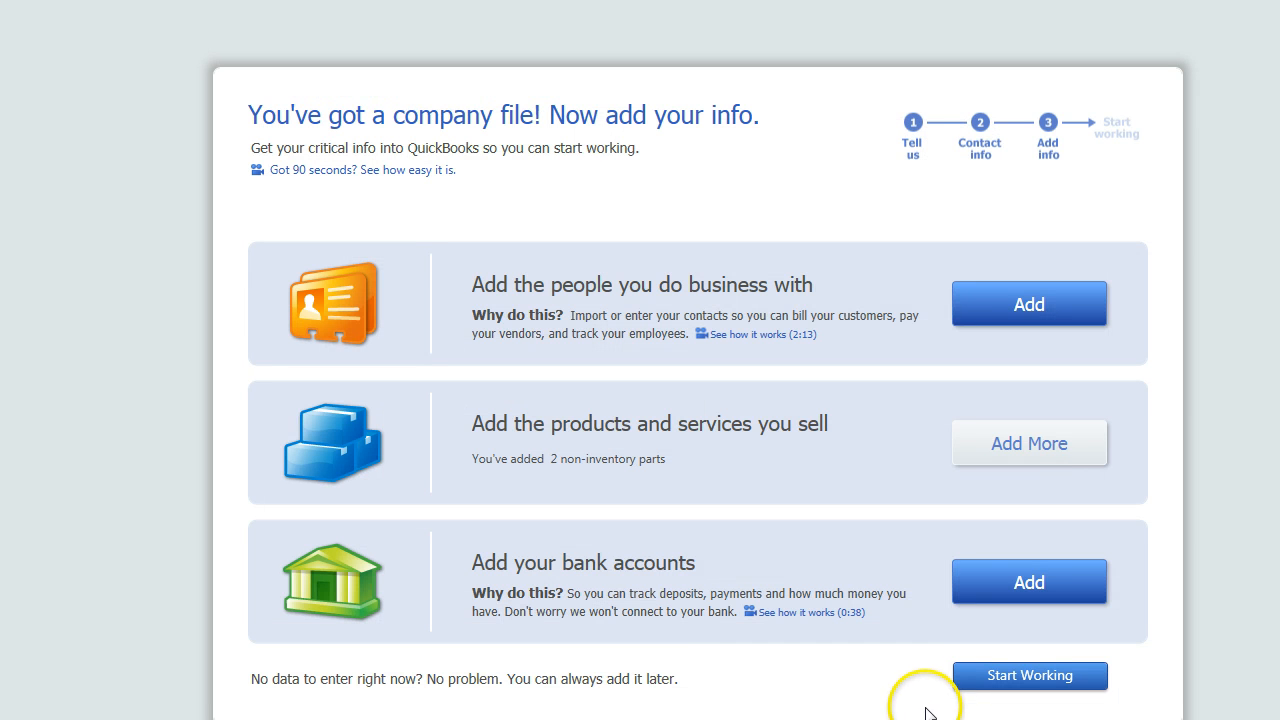
{"action": "left_click", "coordinate": [993, 680]}
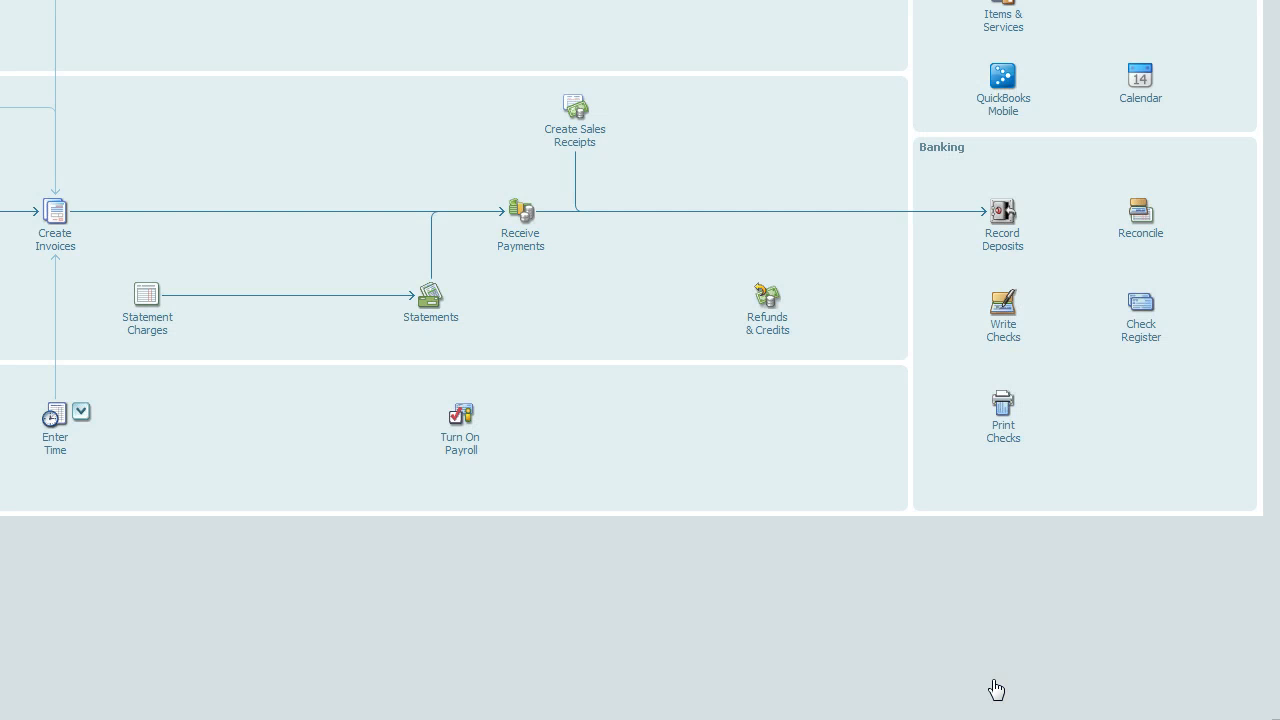
Close the Quick Start Center and reposition the QuickBooks window slightly
{"action": "left_click", "coordinate": [1022, 686]}
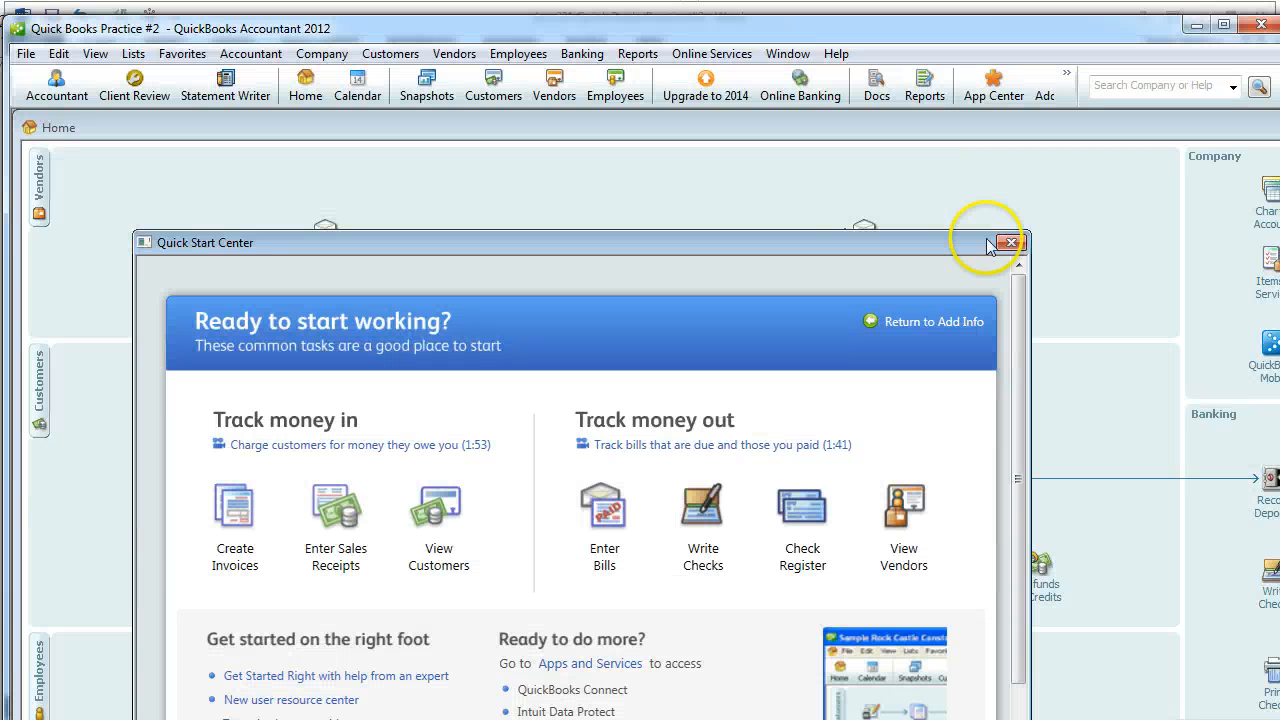
{"action": "left_click", "coordinate": [1003, 243]}
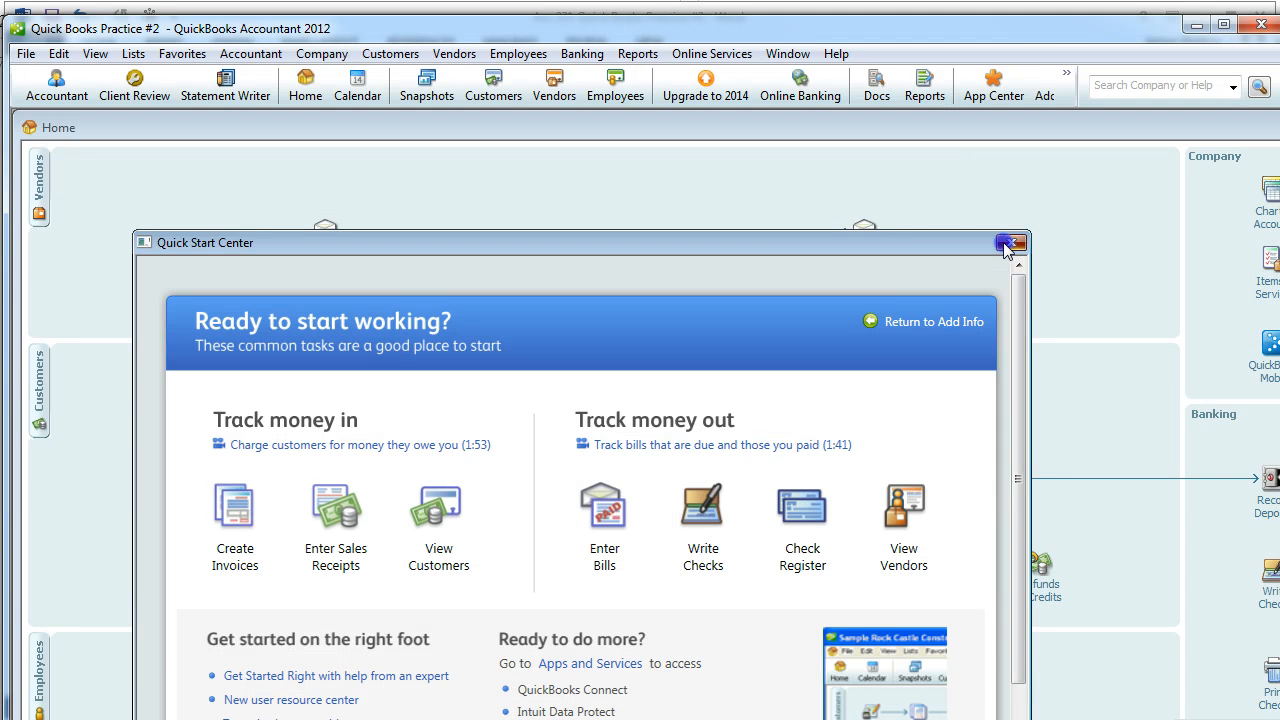
{"action": "left_click_drag", "start_coordinate": [605, 30], "coordinate": [611, 22]}
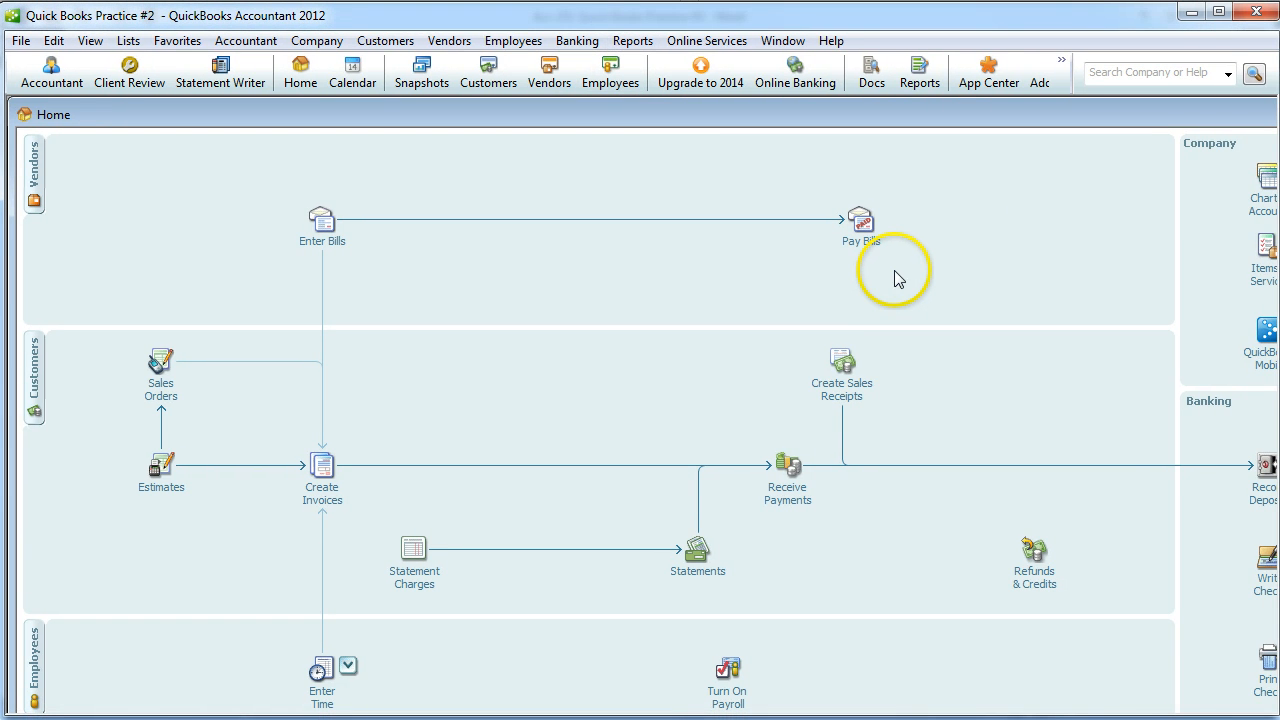
Consult the Word instructions, activate inventory and purchase orders in the QuickBooks company preferences, and reopen the Home page
{"action": "key", "text": "alt+Tab"}
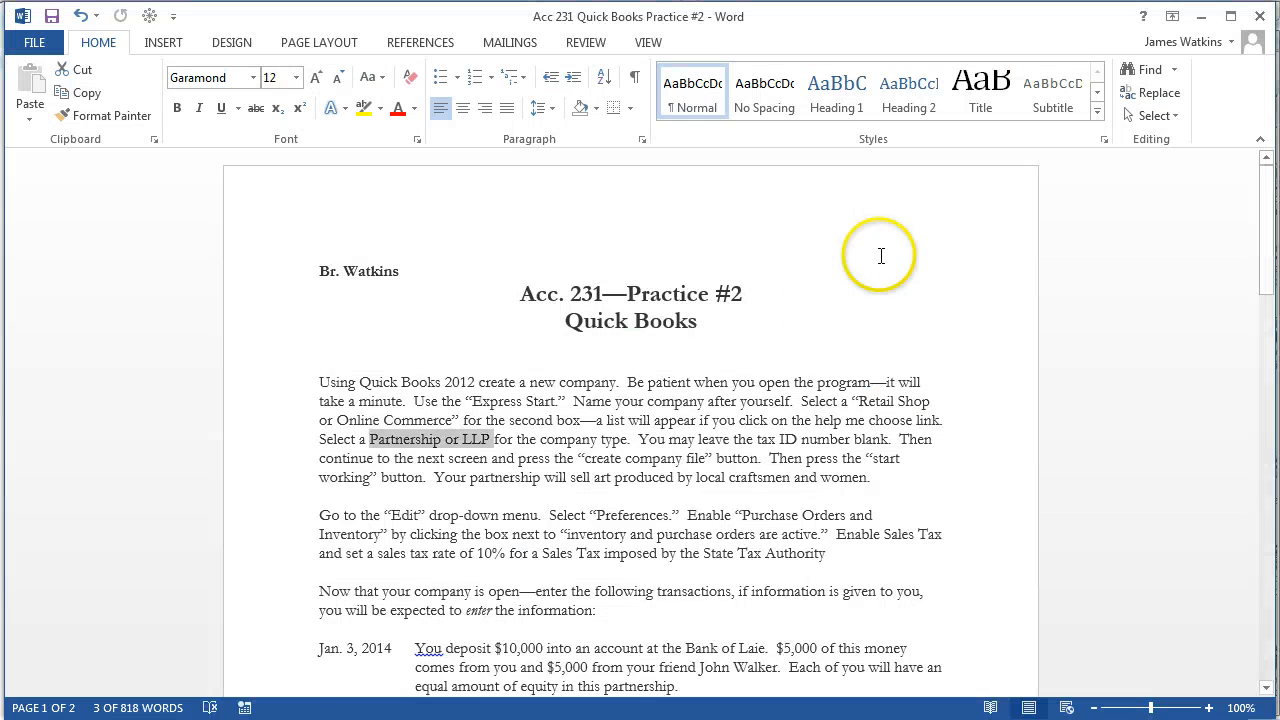
{"action": "scroll", "coordinate": [640, 445], "scroll_direction": "down", "scroll_amount": 2}
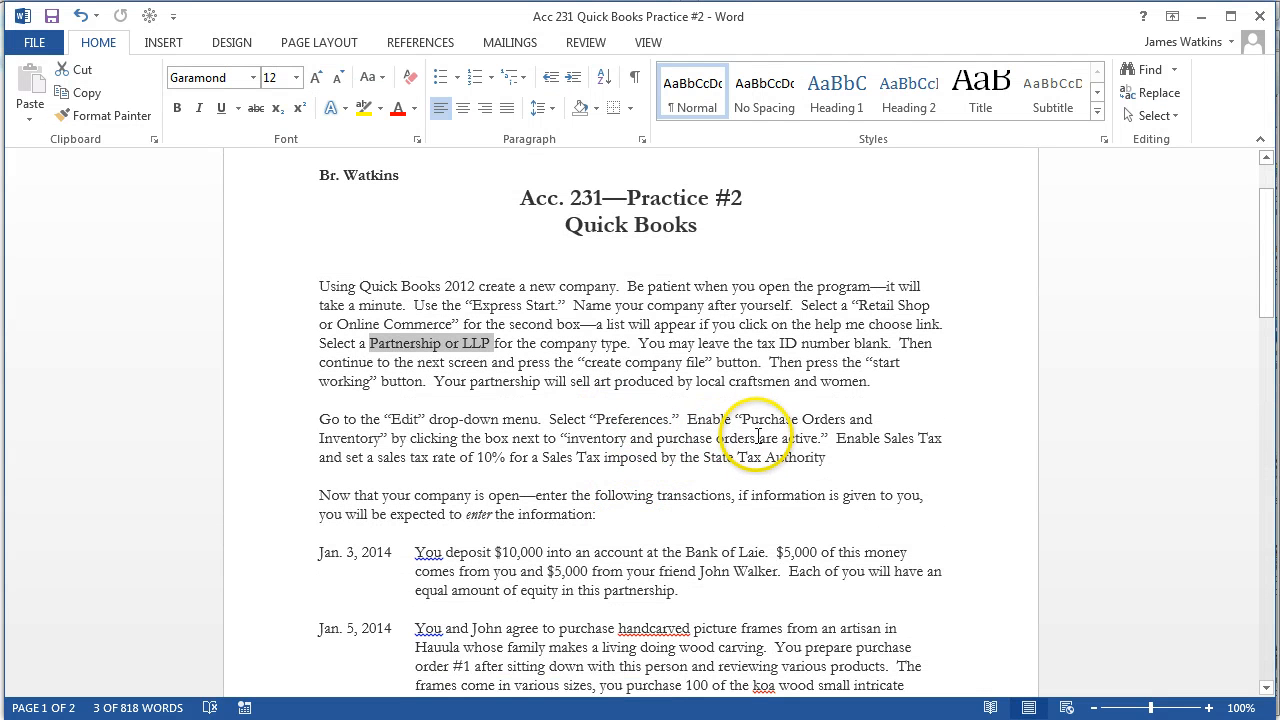
{"action": "key", "text": "alt+Tab"}
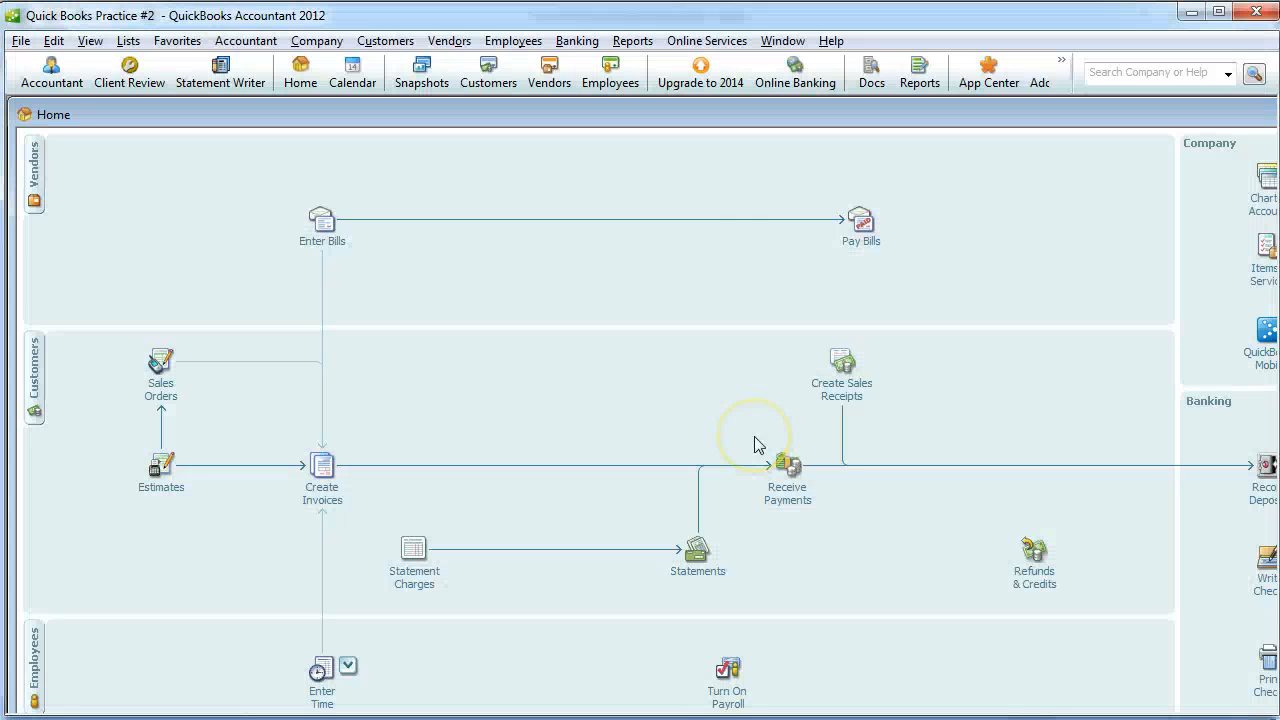
{"action": "left_click", "coordinate": [53, 41]}
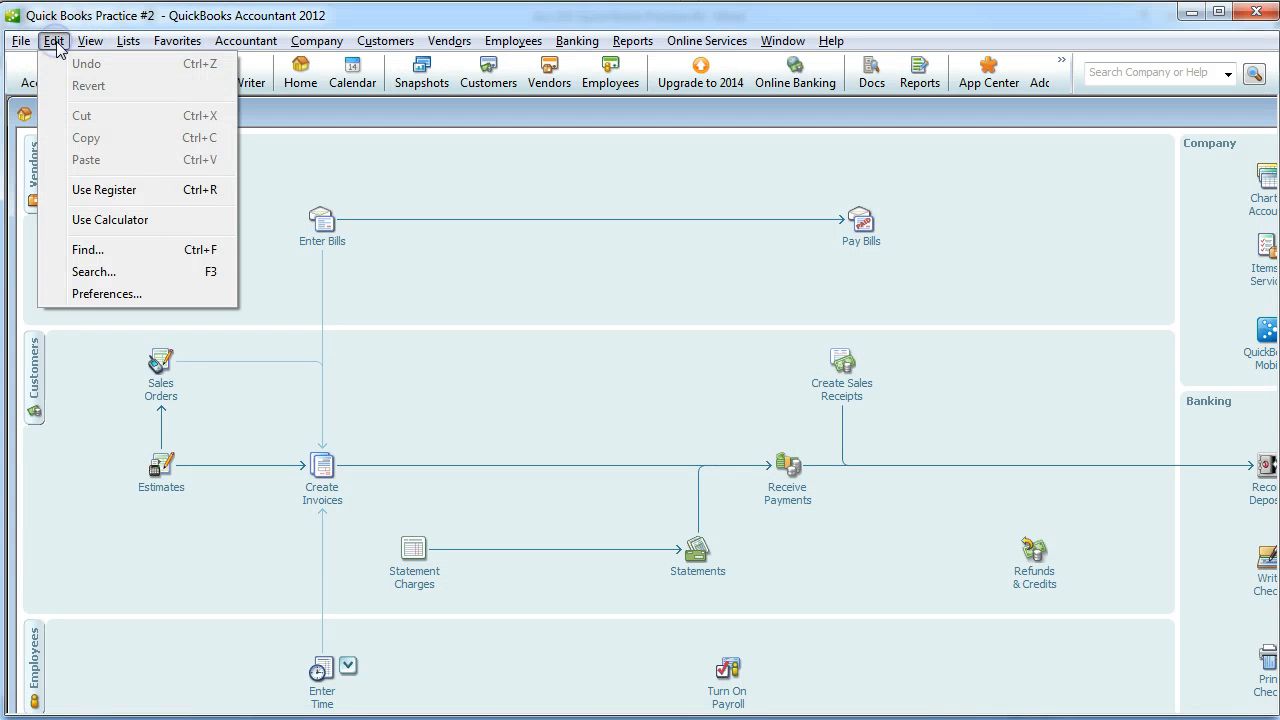
{"action": "left_click", "coordinate": [119, 292]}
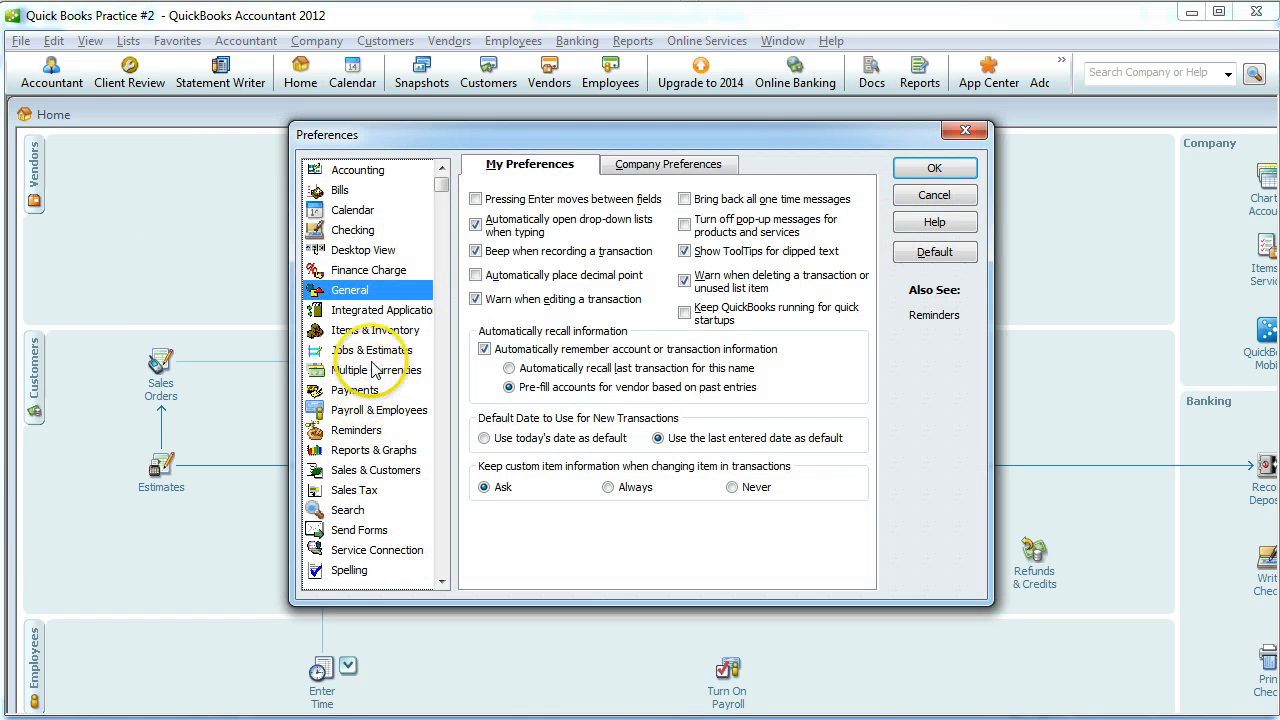
{"action": "left_click", "coordinate": [382, 331]}
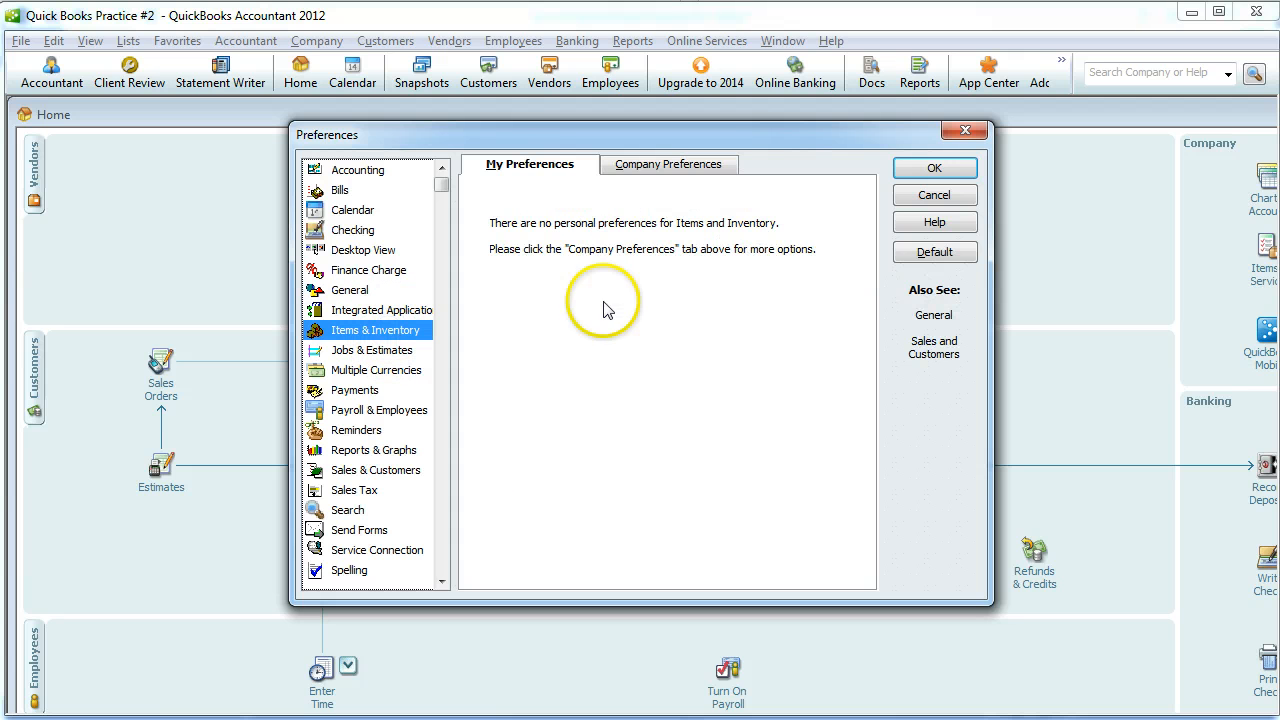
{"action": "left_click", "coordinate": [718, 166]}
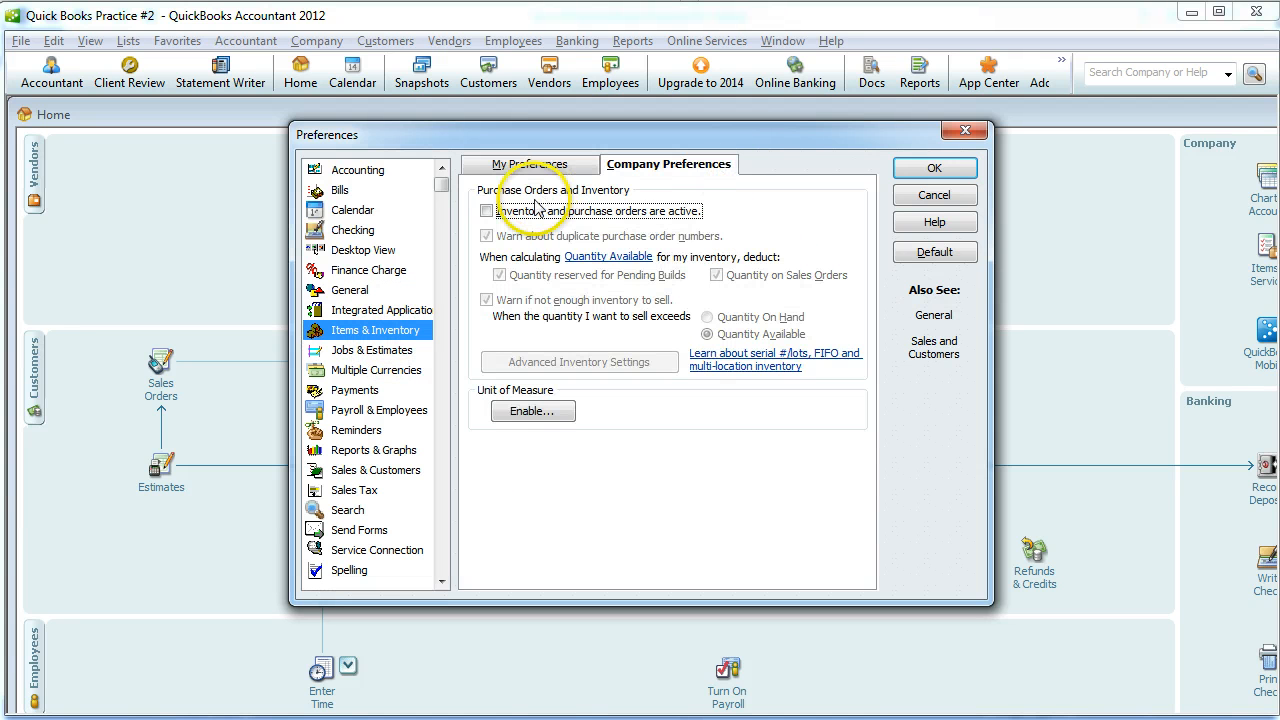
{"action": "left_click", "coordinate": [486, 211]}
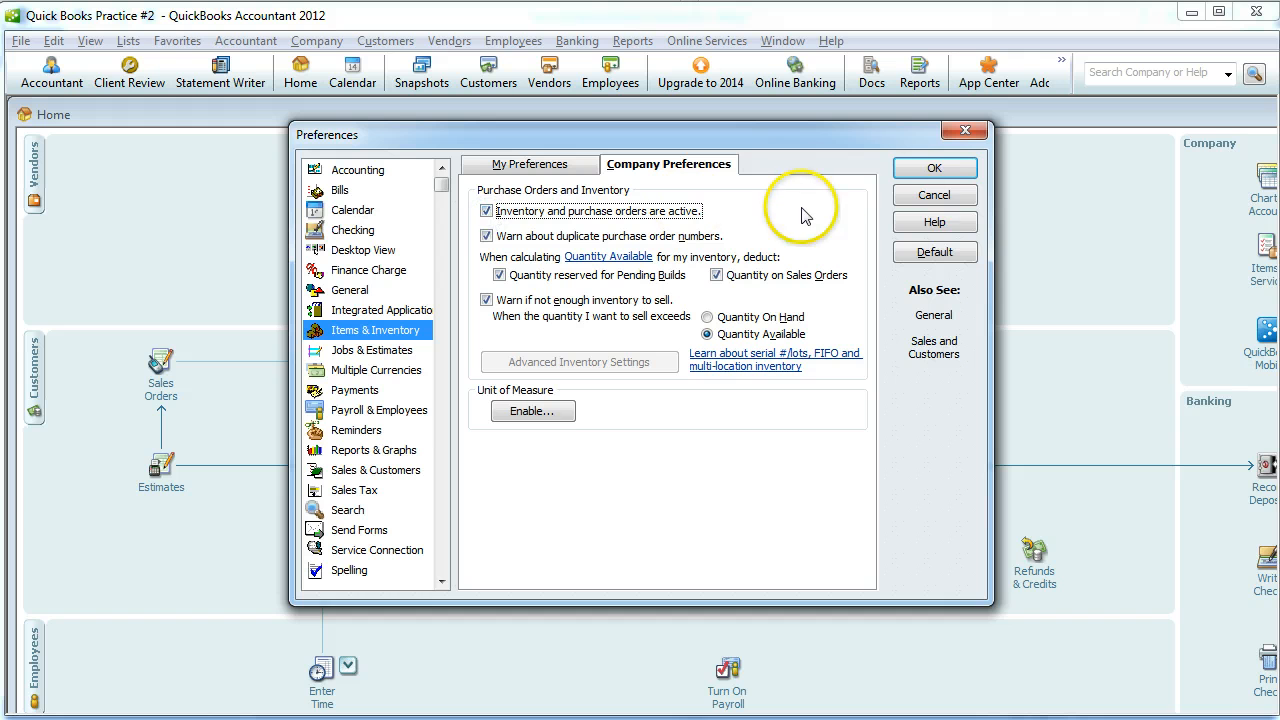
{"action": "left_click", "coordinate": [932, 172]}
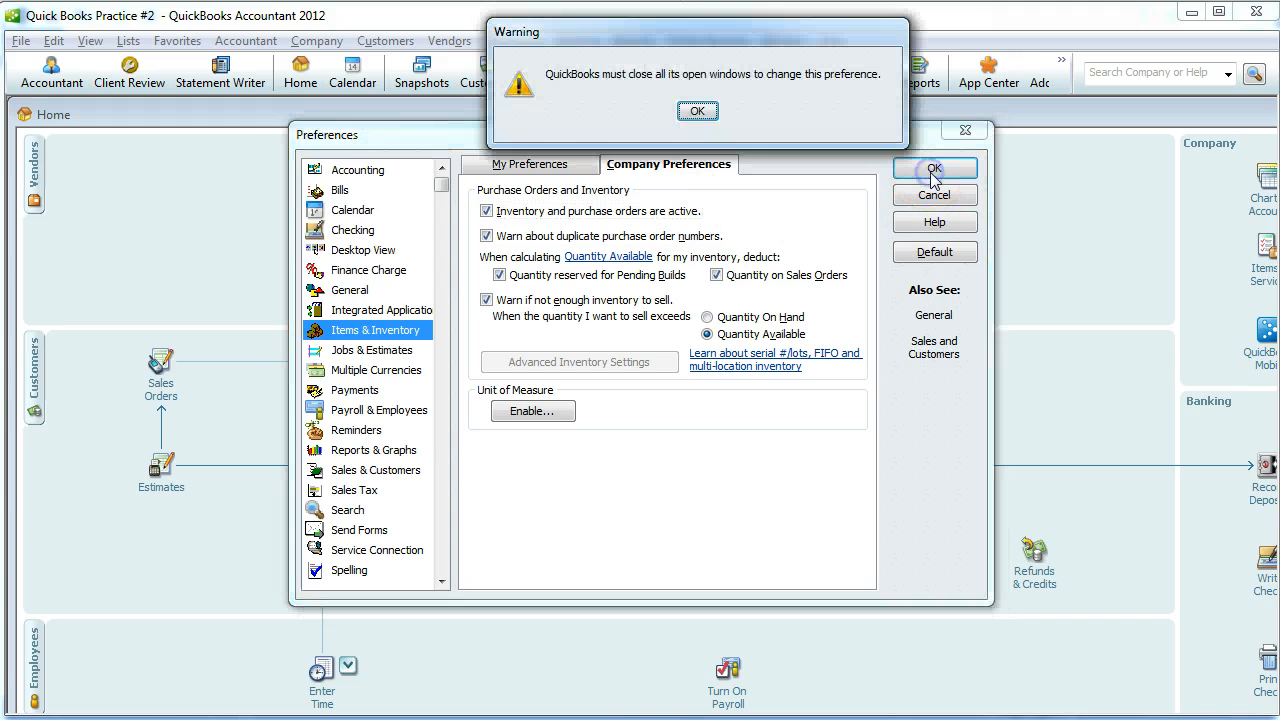
{"action": "left_click", "coordinate": [698, 110]}
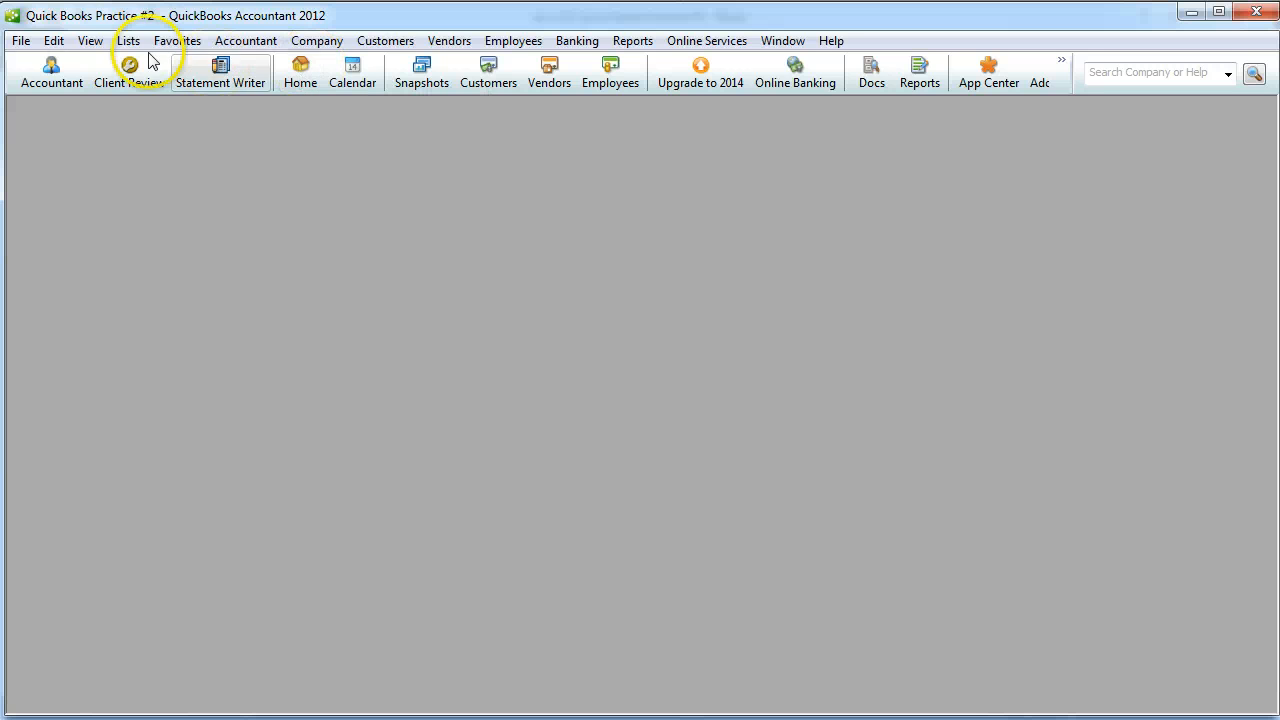
{"action": "left_click", "coordinate": [298, 75]}
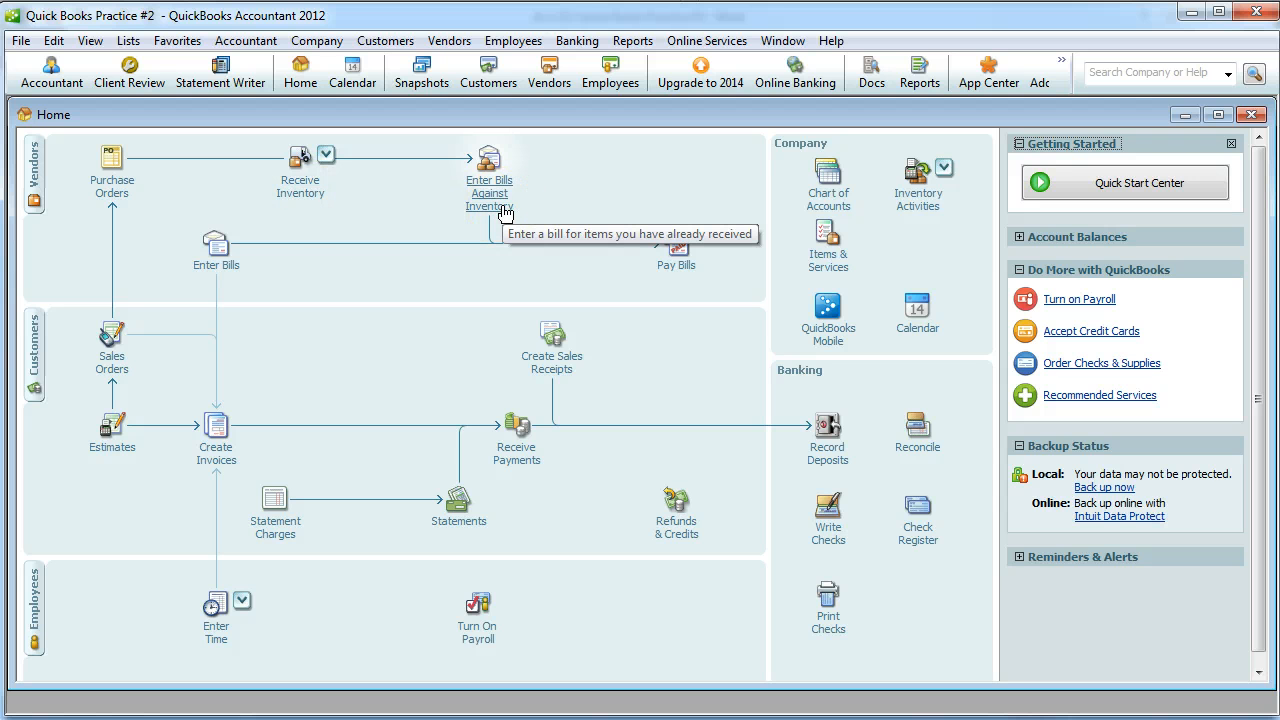
Review the sales tax instruction in Word, and enable charging sales tax in the QuickBooks company preferences
{"action": "key", "text": "alt+Tab"}
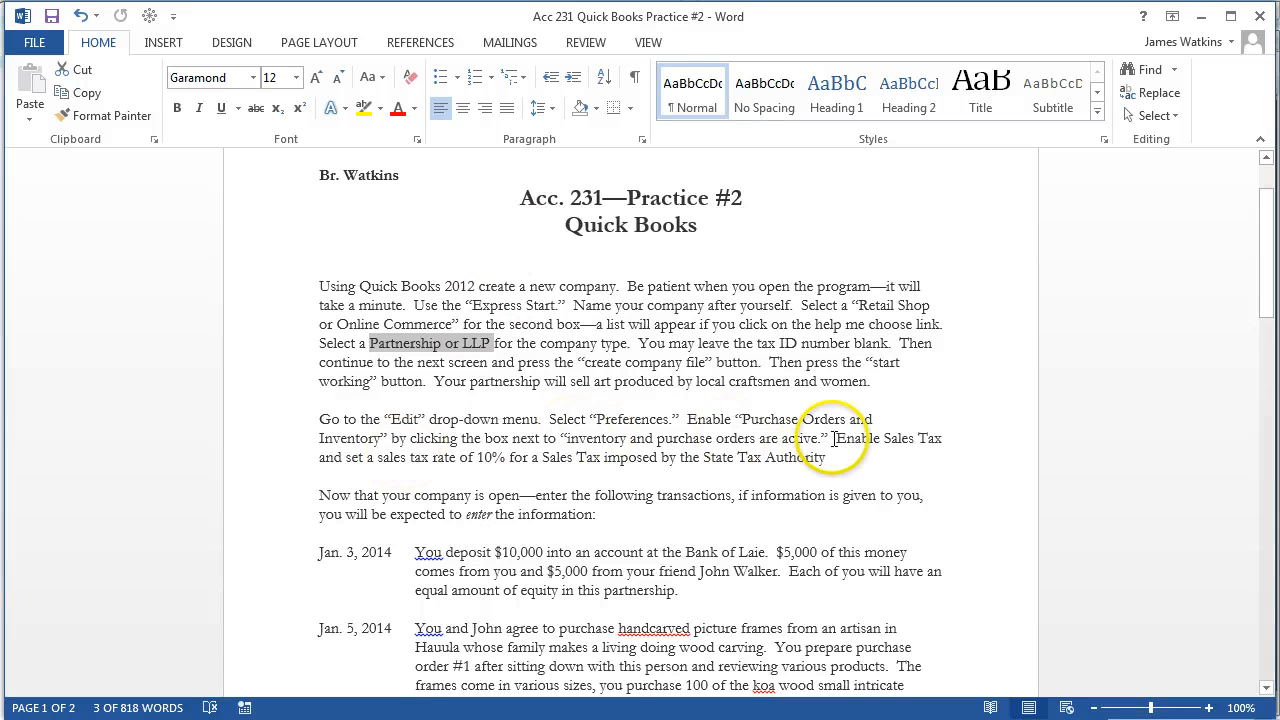
{"action": "left_click_drag", "start_coordinate": [820, 438], "coordinate": [846, 456]}
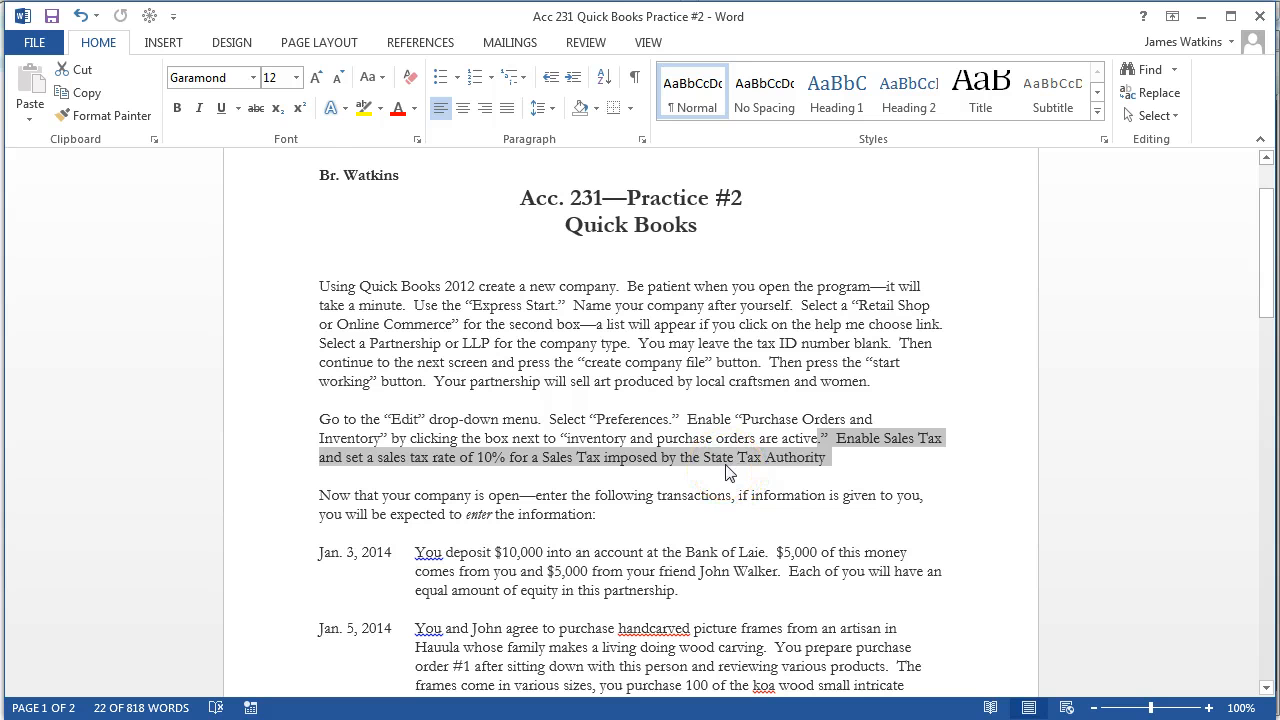
{"action": "key", "text": "alt+Tab"}
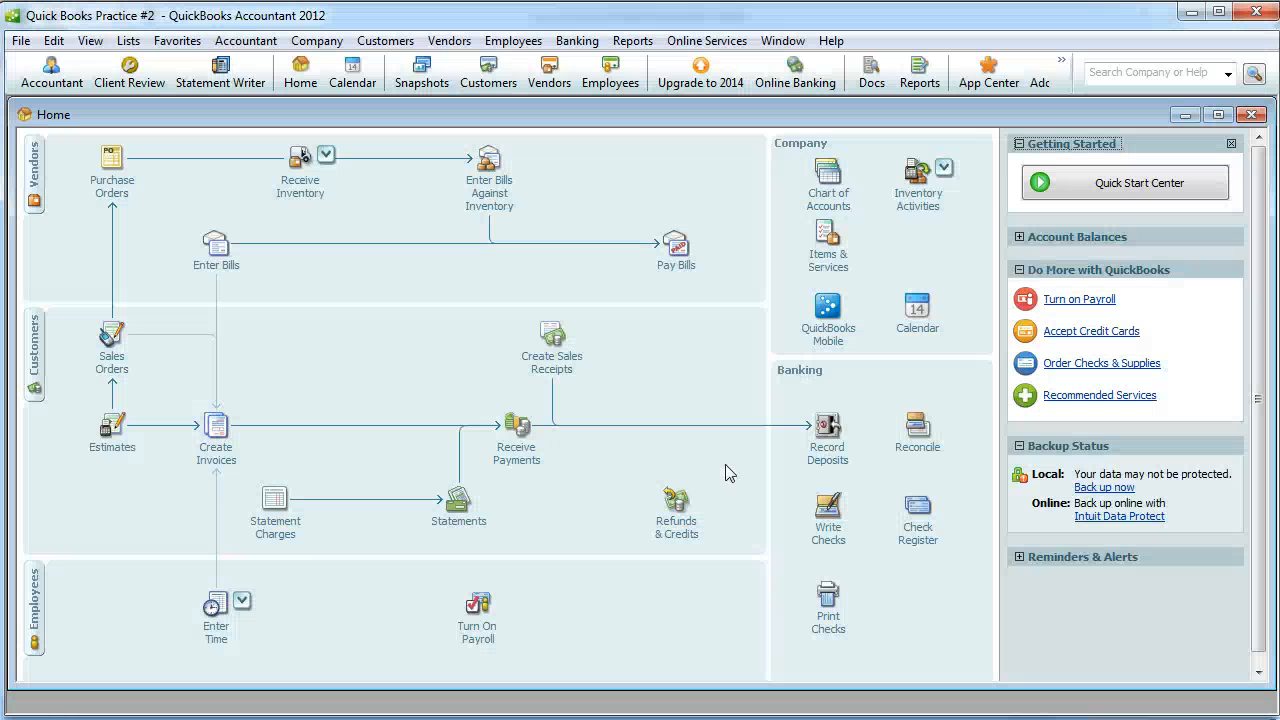
{"action": "left_click", "coordinate": [53, 40]}
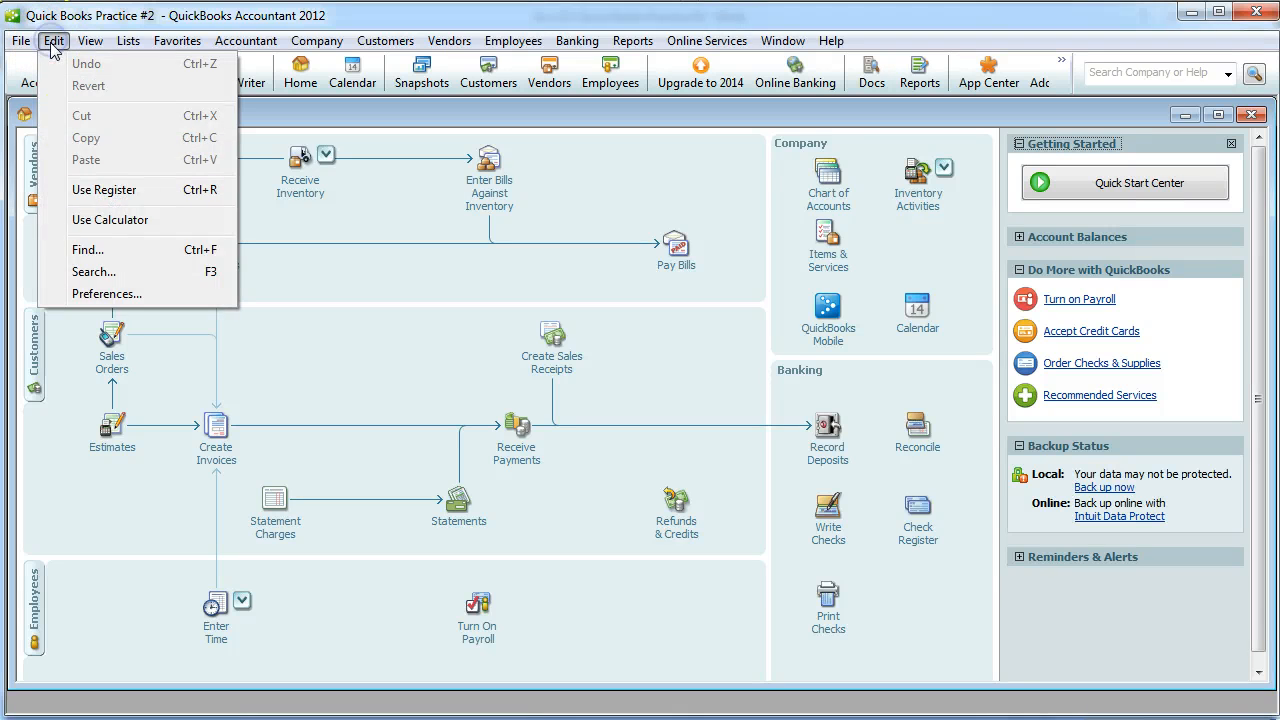
{"action": "left_click", "coordinate": [107, 293]}
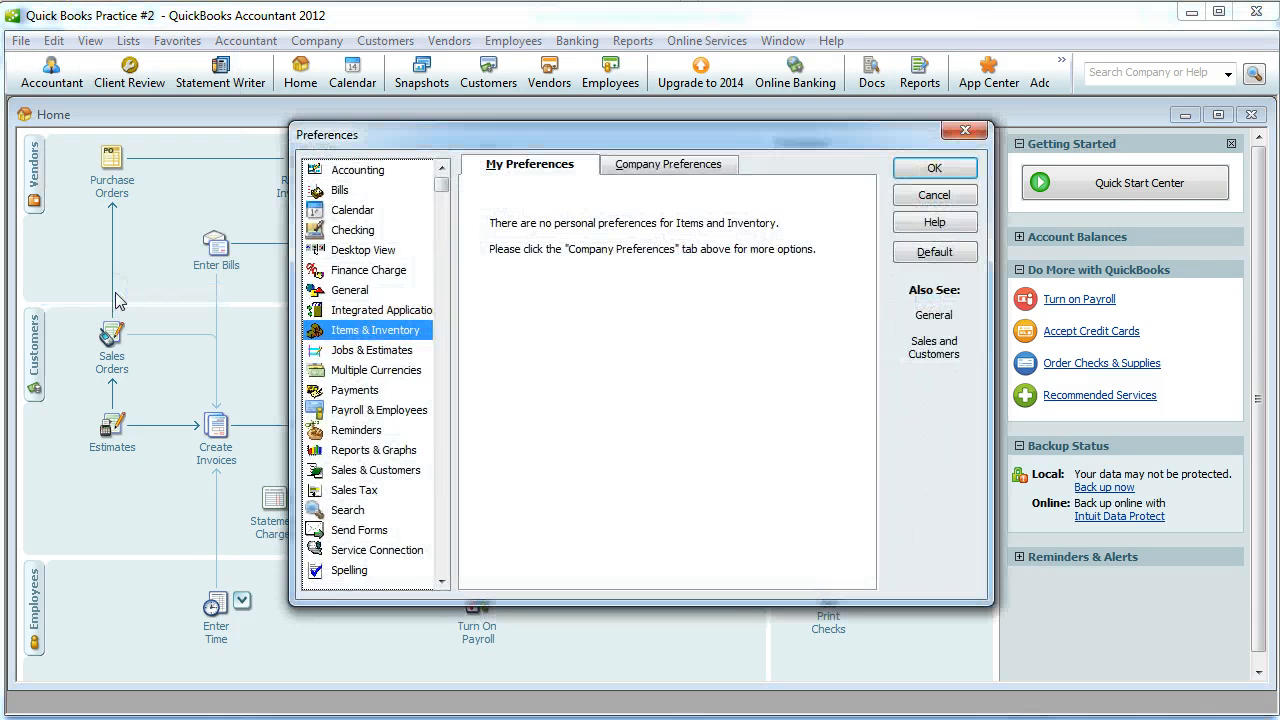
{"action": "left_click", "coordinate": [362, 494]}
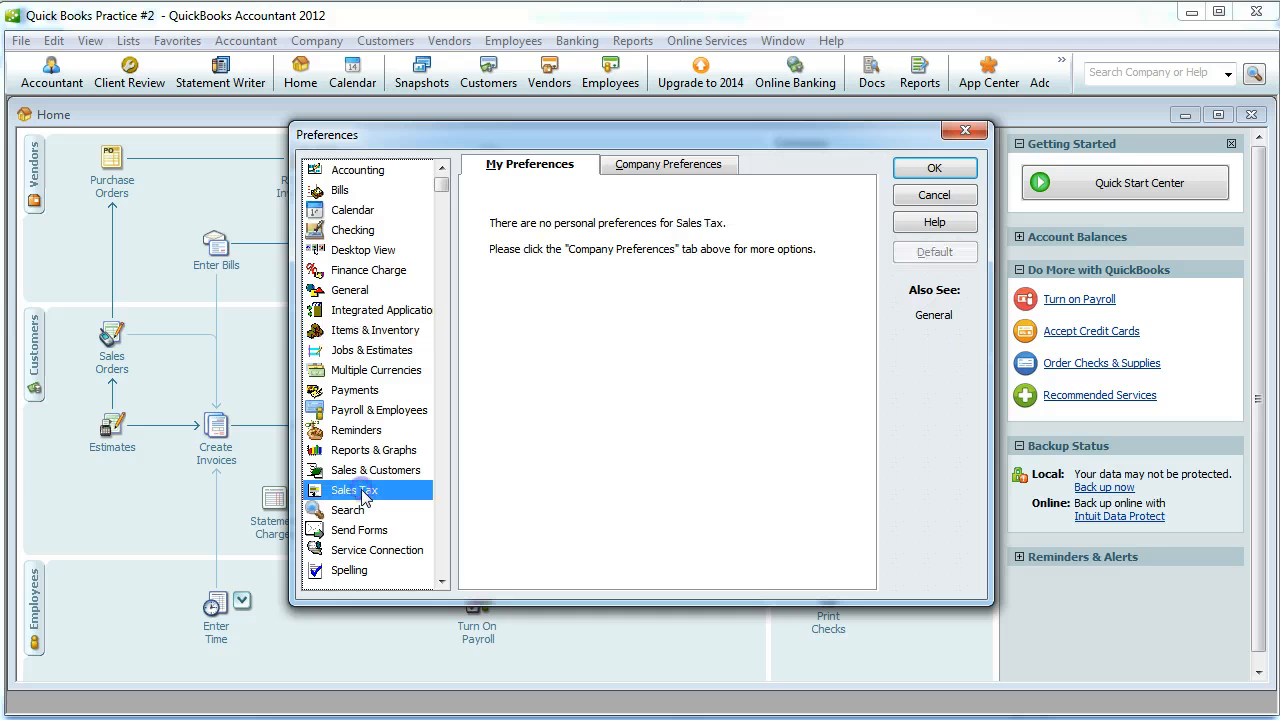
{"action": "left_click", "coordinate": [654, 165]}
{"action": "left_click", "coordinate": [632, 191]}
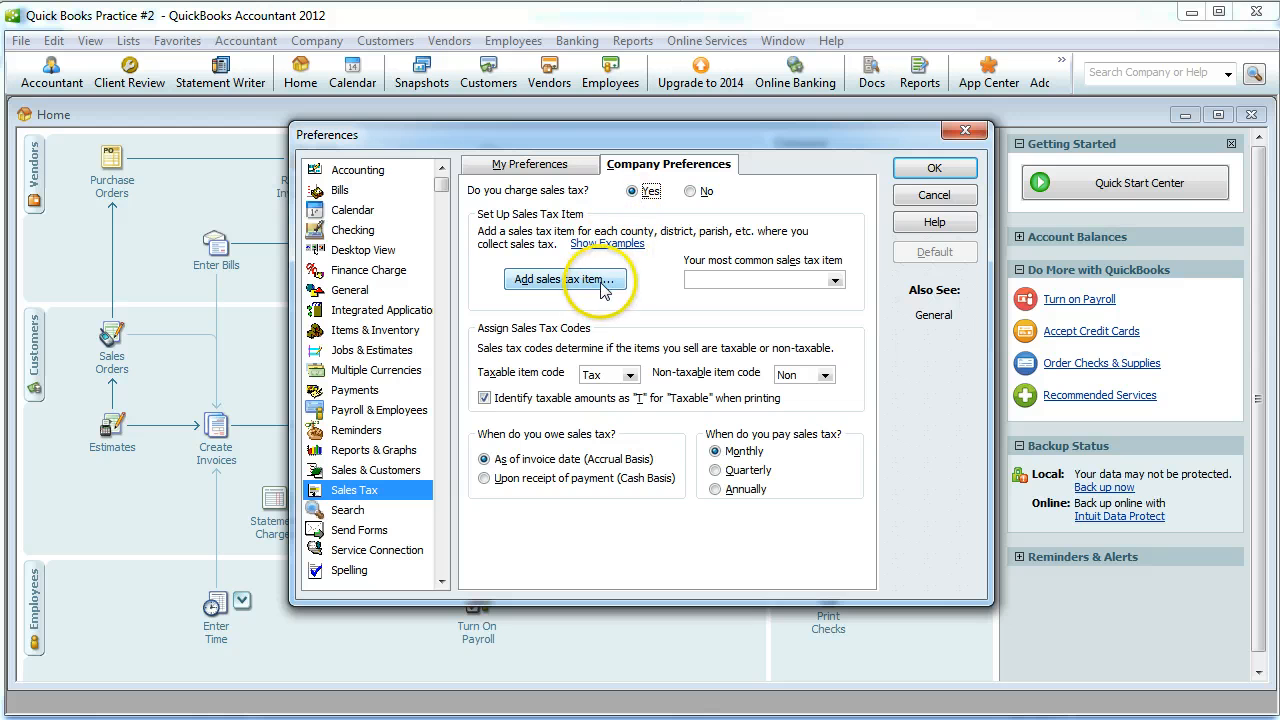
Add a sales tax item named Sales Tax, with the description Sales Tax and a 10% tax rate
{"action": "left_click", "coordinate": [594, 287]}
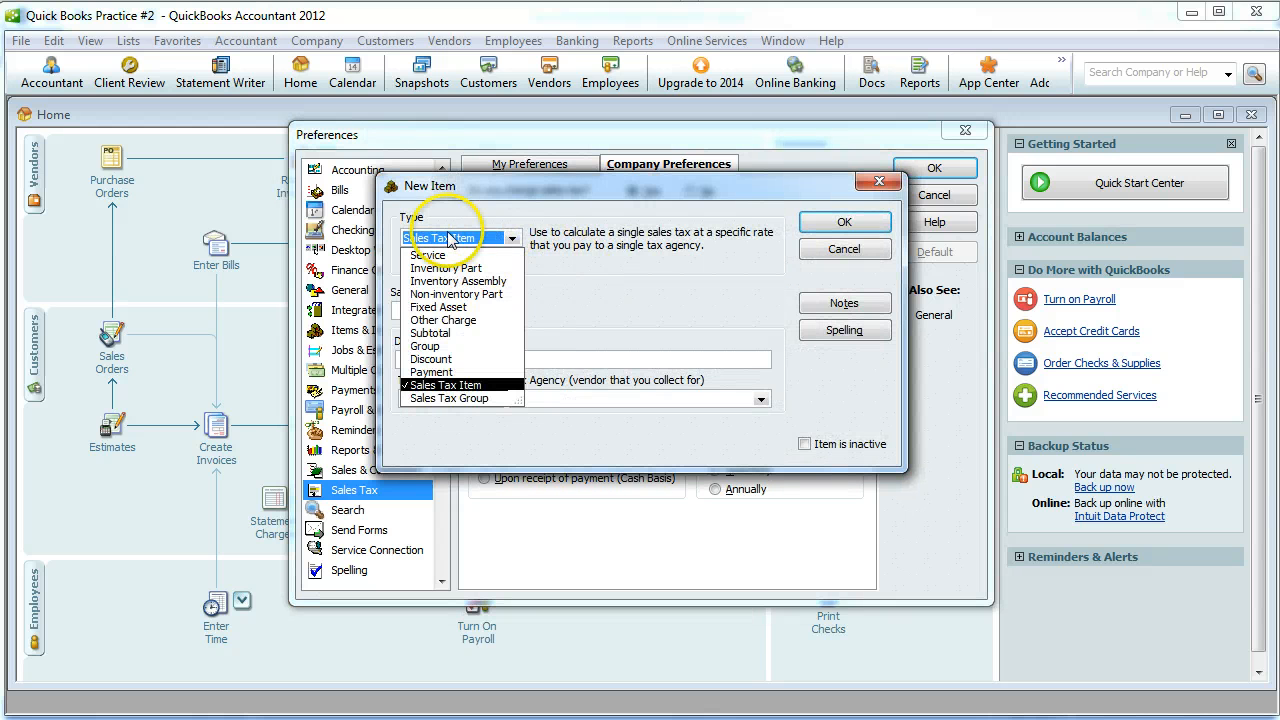
{"action": "left_click", "coordinate": [585, 270]}
{"action": "left_click", "coordinate": [447, 313]}
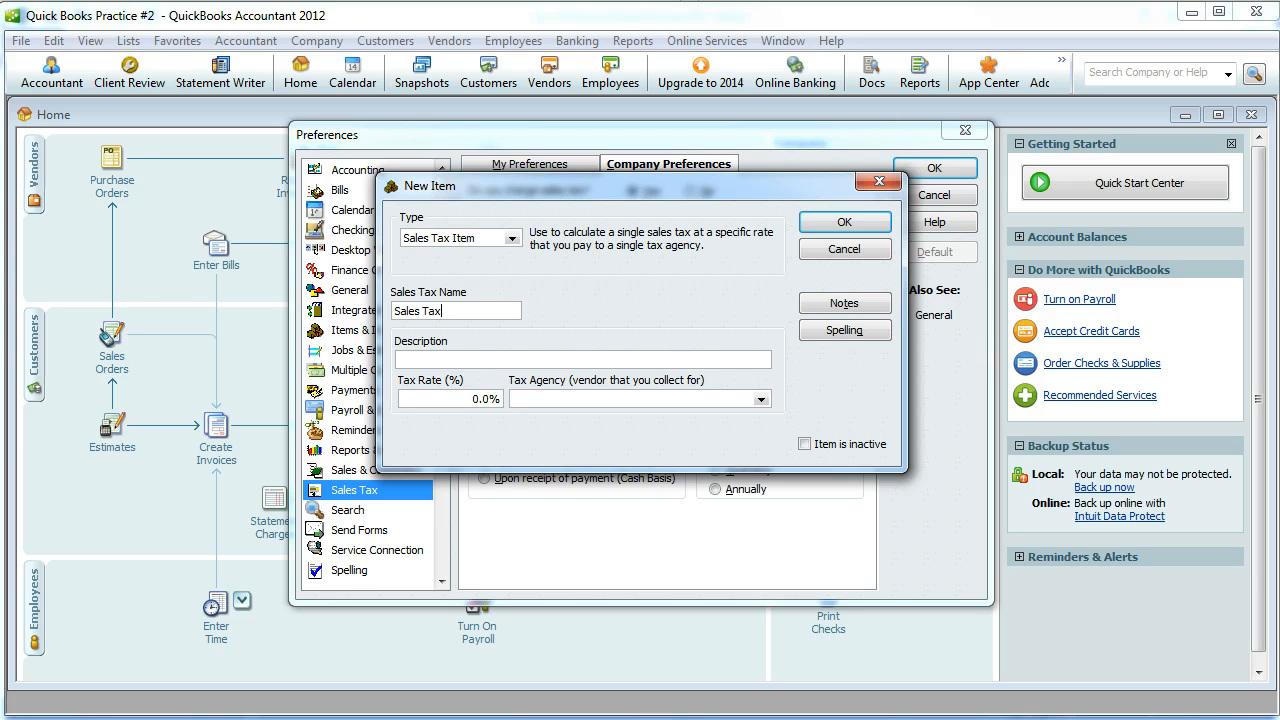
{"action": "key", "text": "Tab"}
{"action": "key", "text": "Tab"}
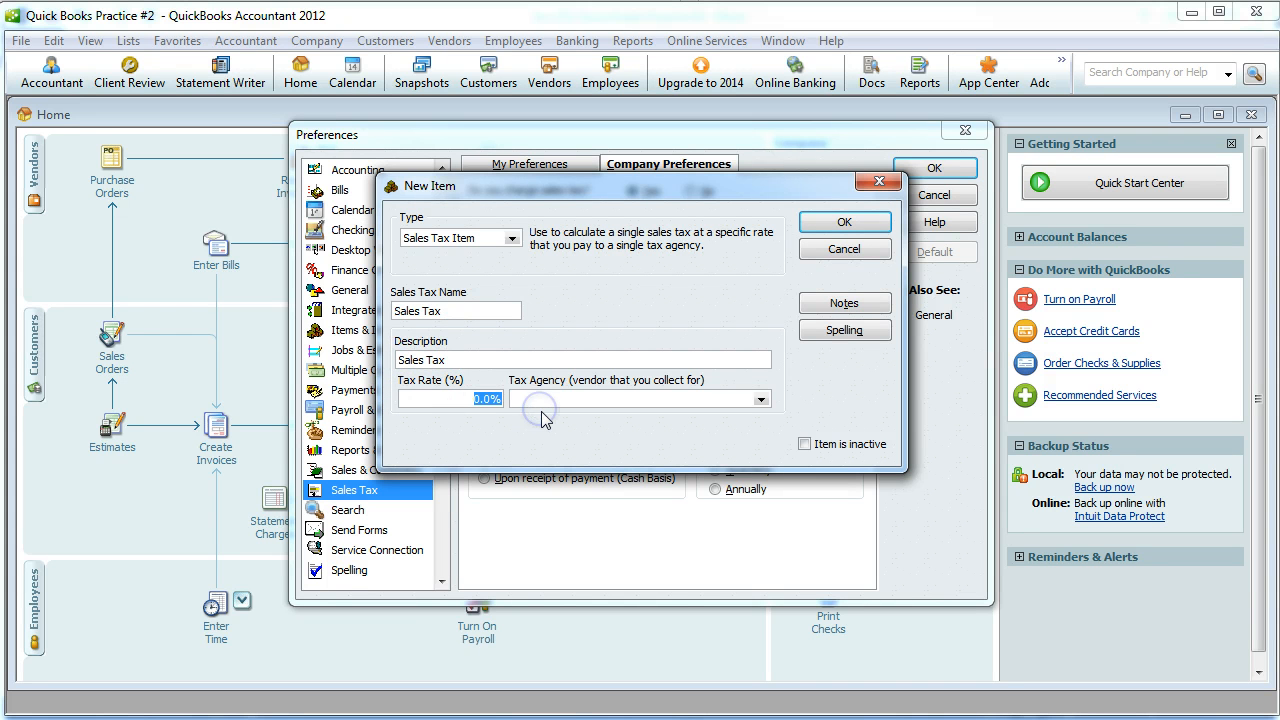
{"action": "type", "text": "10"}
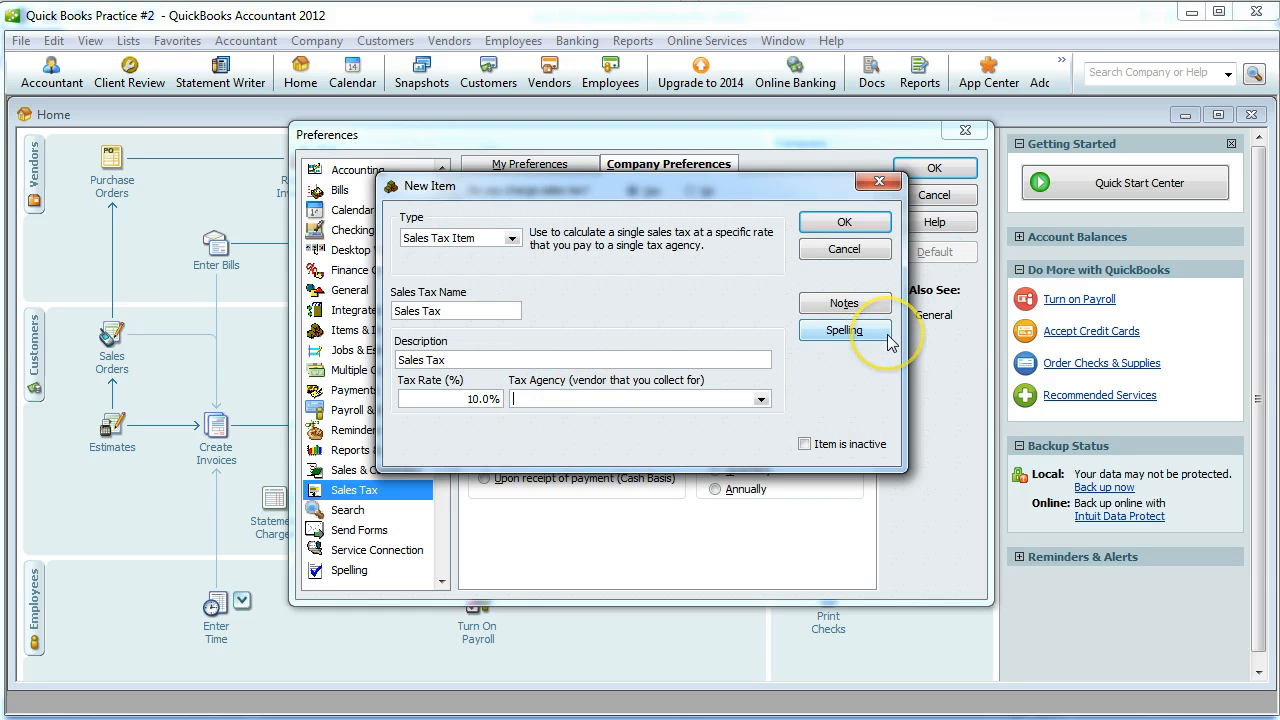
Assign State Tax Authority as the tax agency, quick-adding it to the vendor list, and save the sales tax item
{"action": "type", "text": "State Tax Authority"}
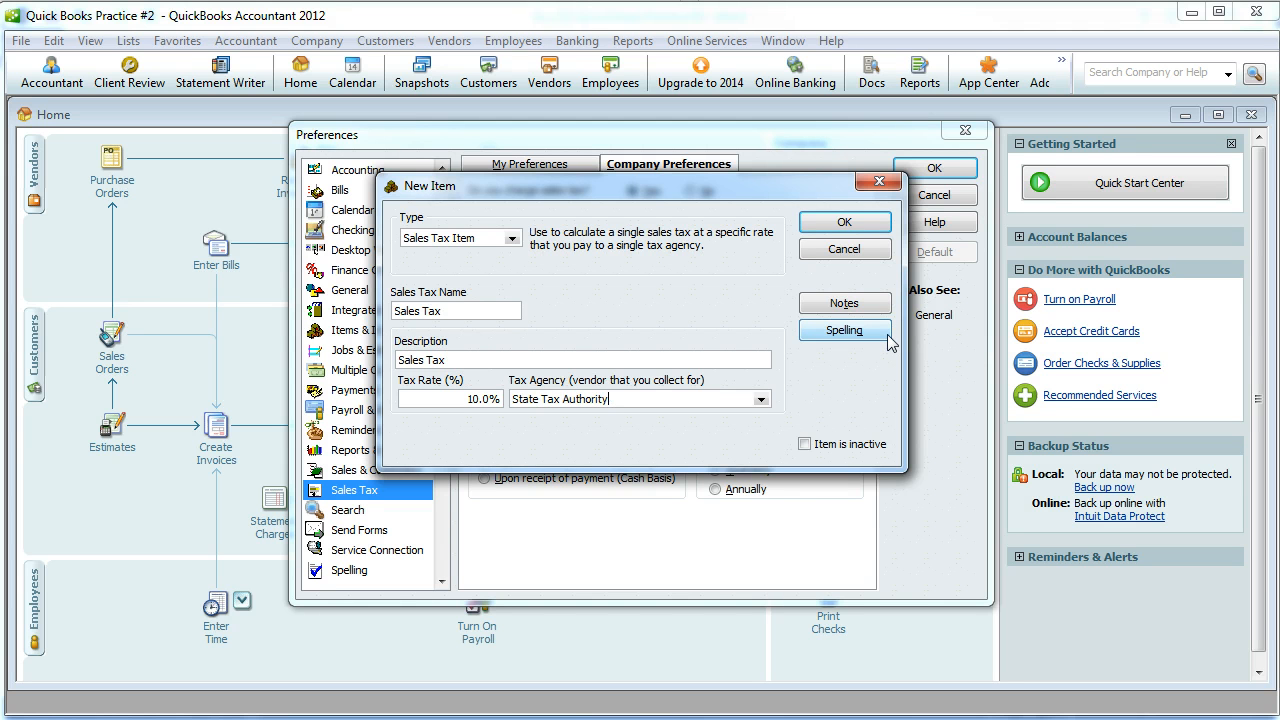
{"action": "left_click", "coordinate": [857, 340]}
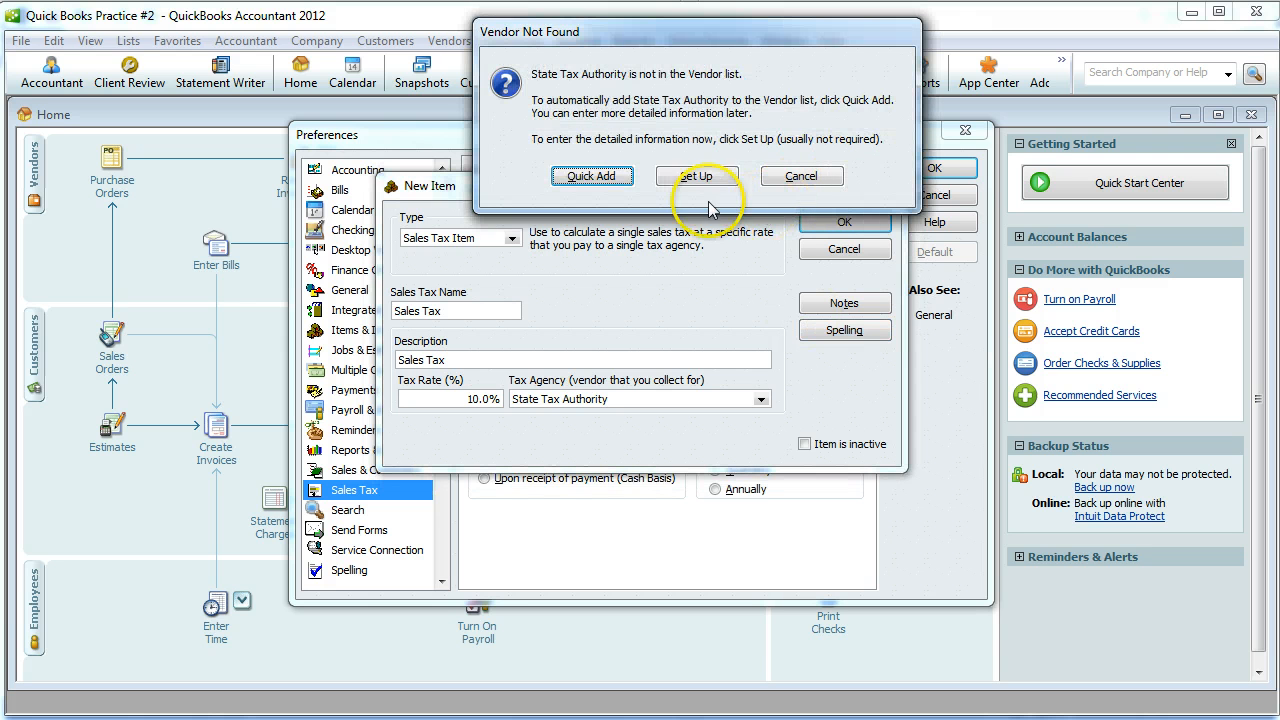
{"action": "left_click", "coordinate": [586, 178]}
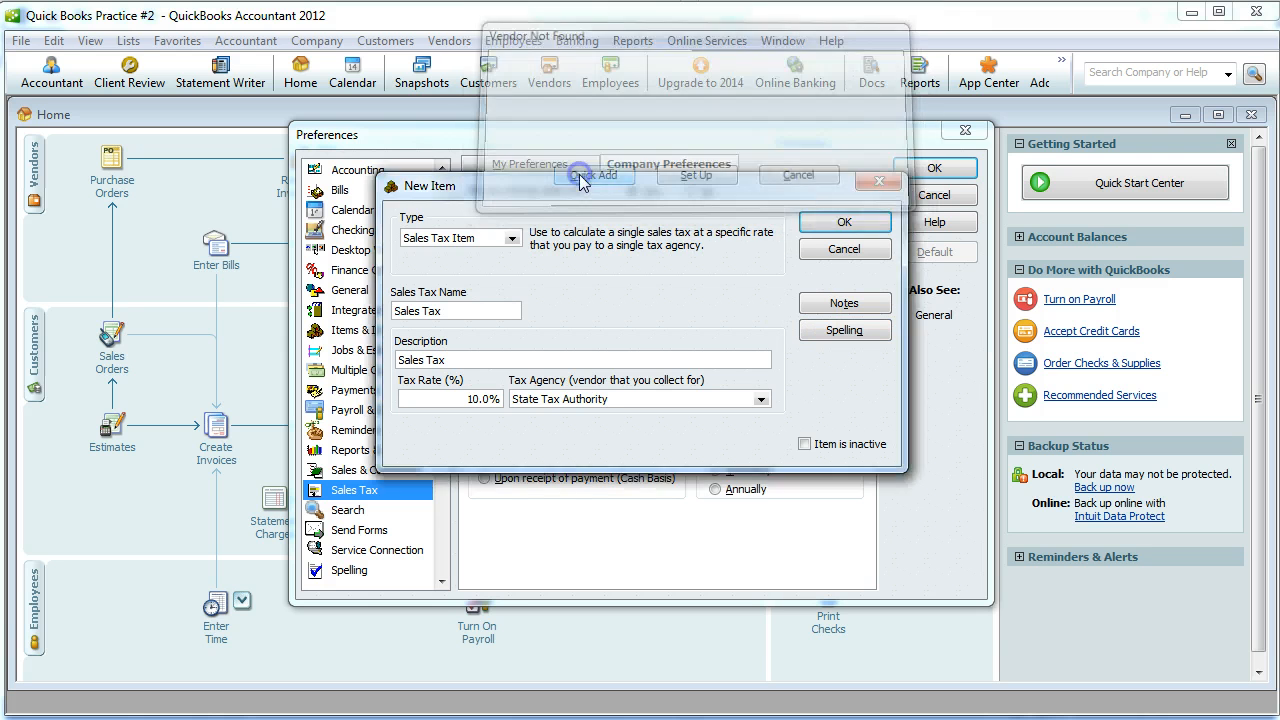
{"action": "left_click", "coordinate": [761, 399]}
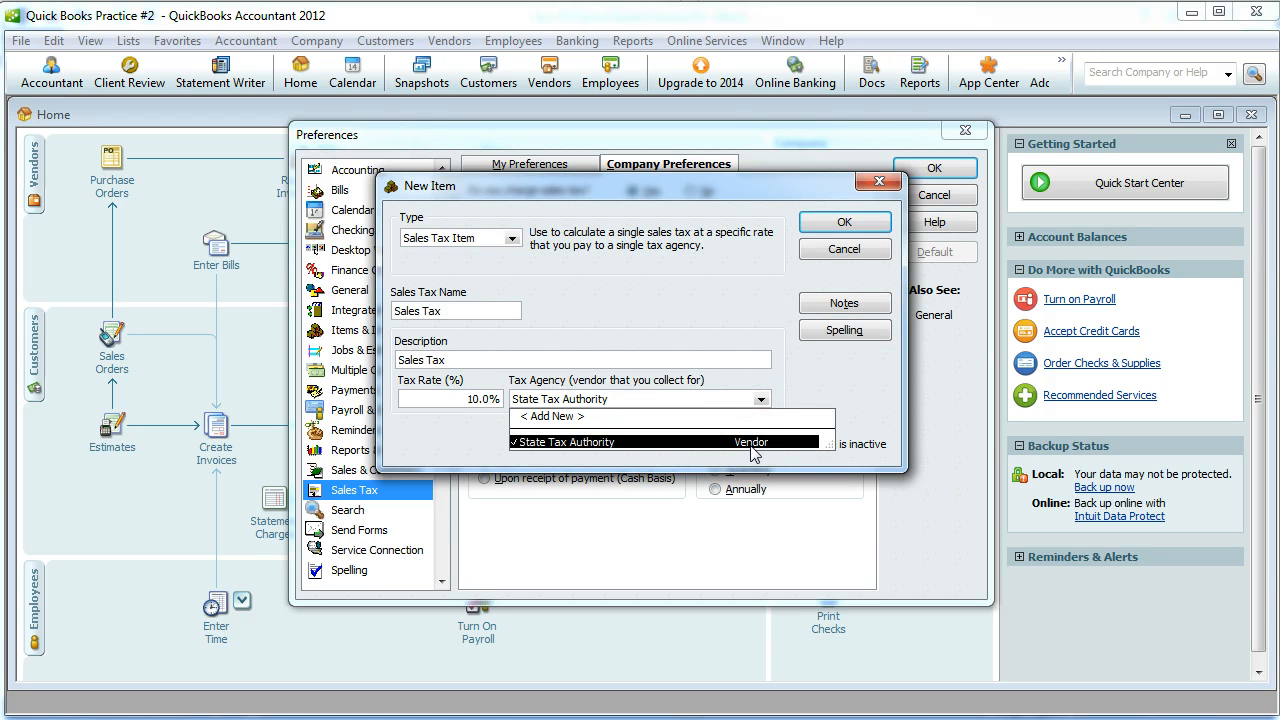
{"action": "left_click", "coordinate": [821, 365]}
{"action": "left_click", "coordinate": [842, 222]}
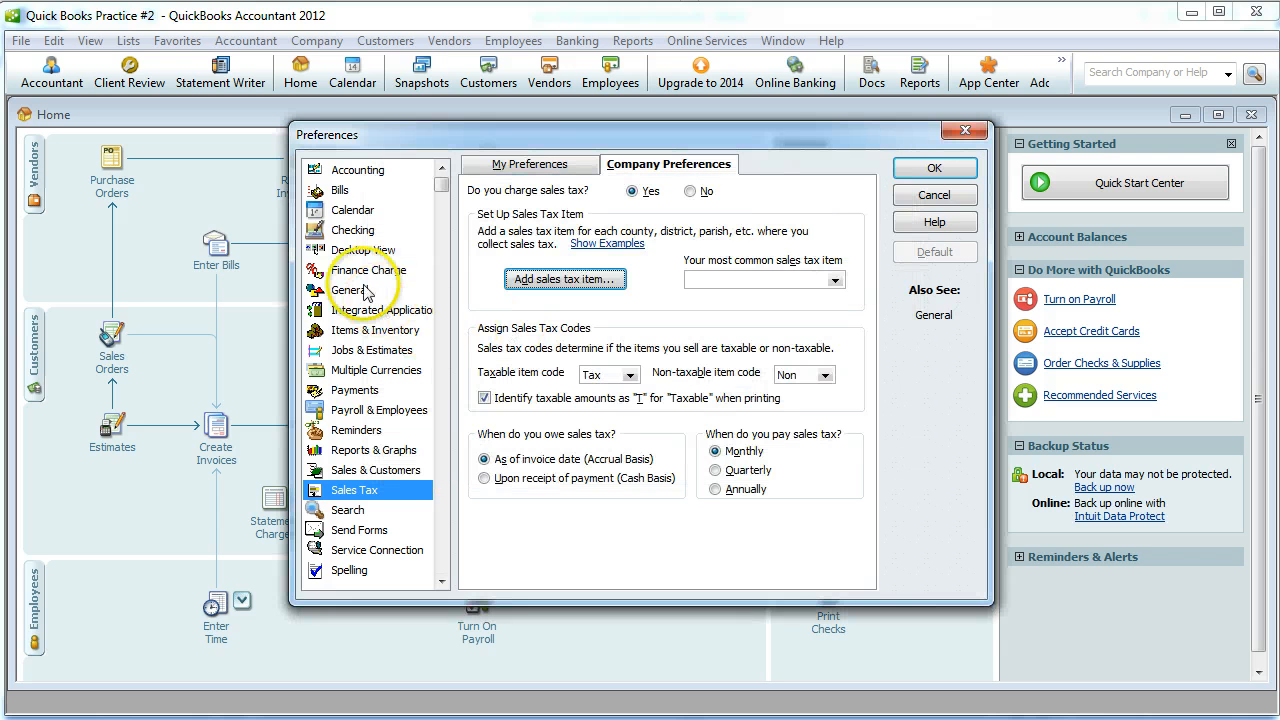
Switch to the General preferences, saving the sales tax changes and making all existing customers and inventory and non-inventory parts taxable
{"action": "left_click", "coordinate": [350, 291]}
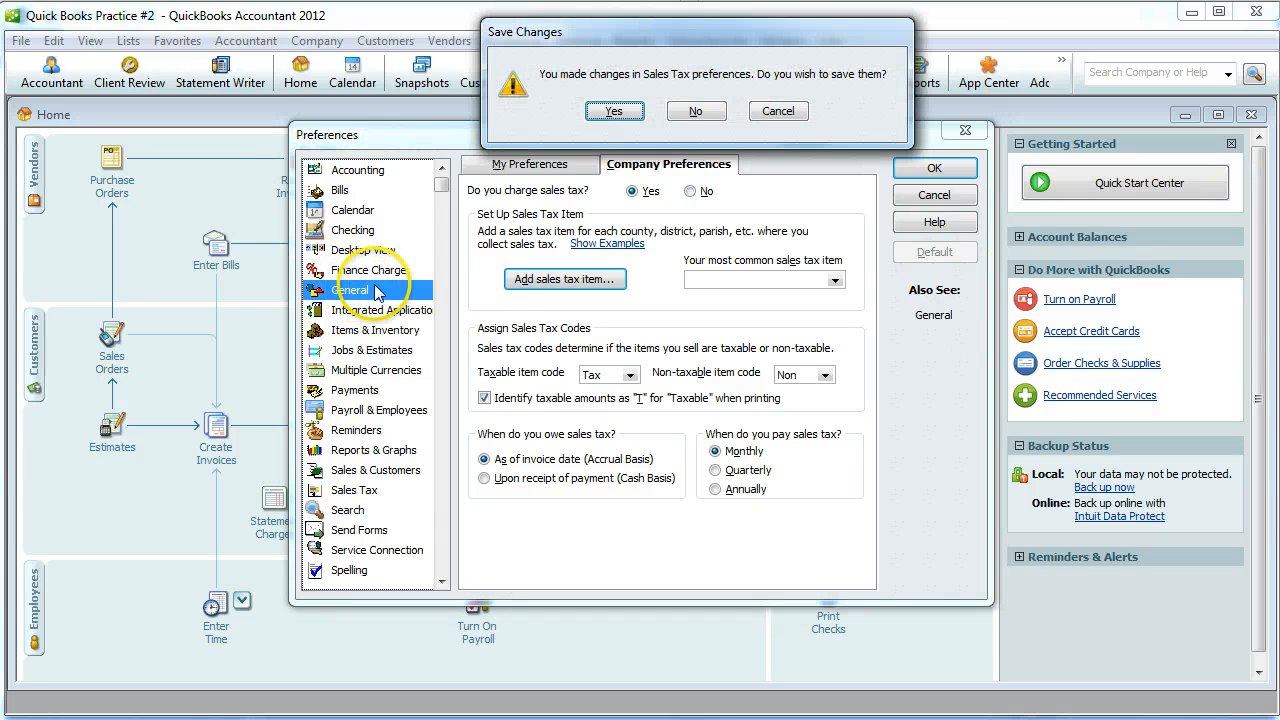
{"action": "left_click", "coordinate": [613, 111]}
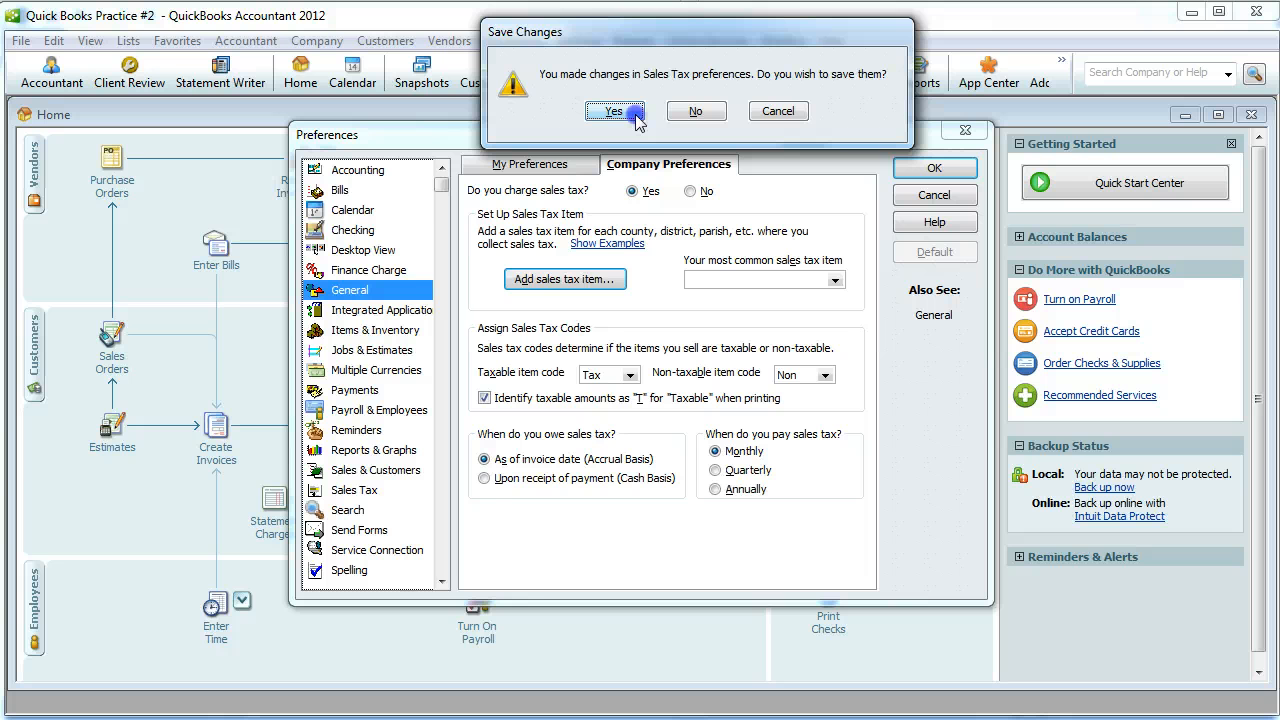
{"action": "left_click_drag", "start_coordinate": [265, 214], "coordinate": [783, 237]}
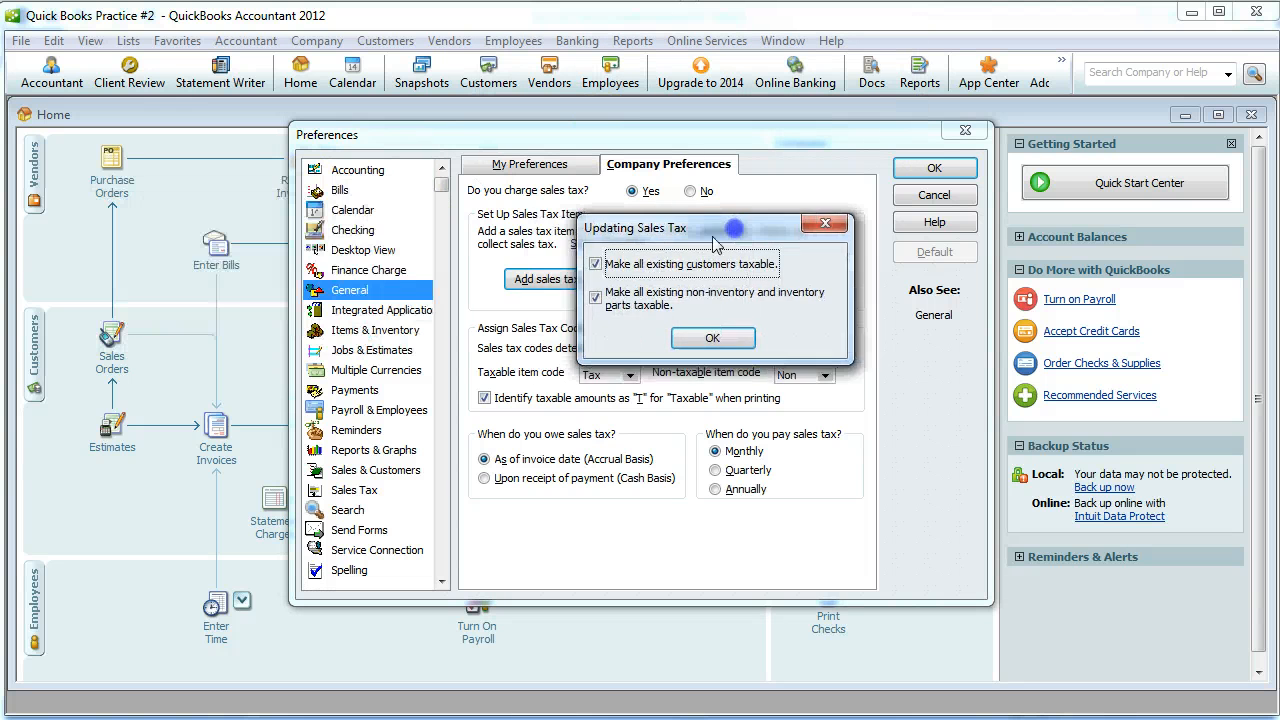
{"action": "left_click", "coordinate": [710, 338]}
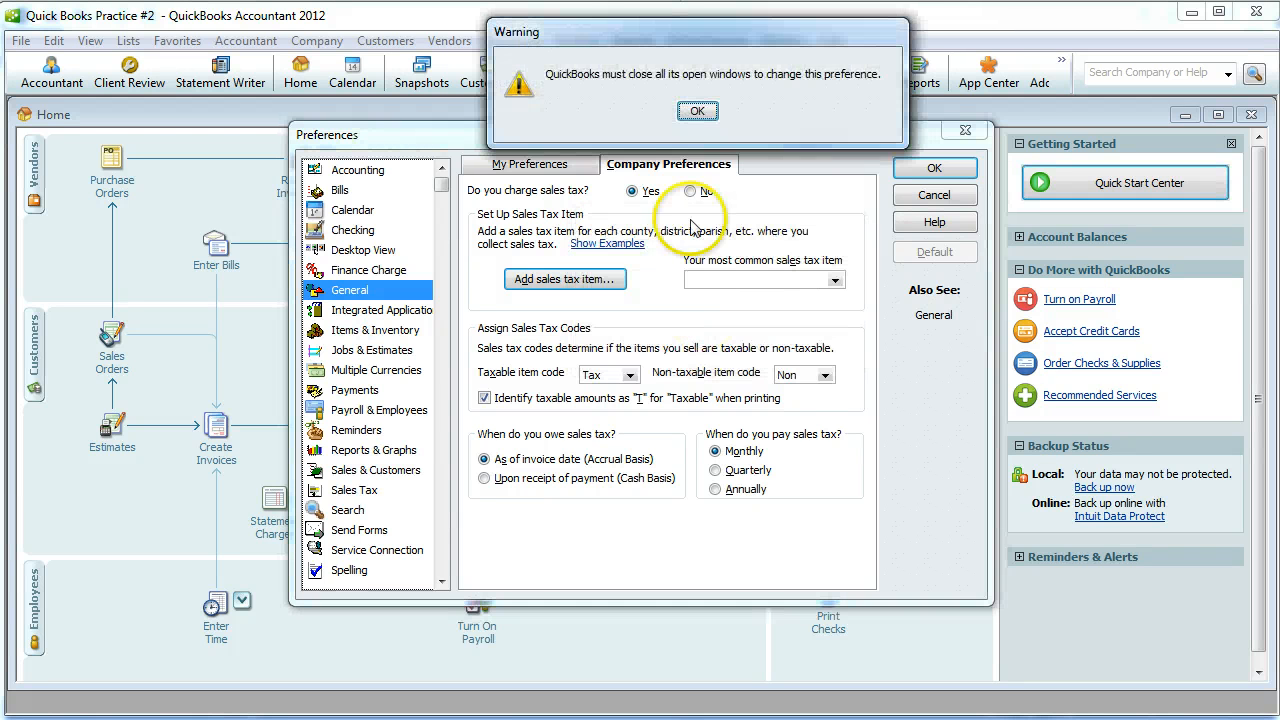
{"action": "left_click", "coordinate": [700, 108]}
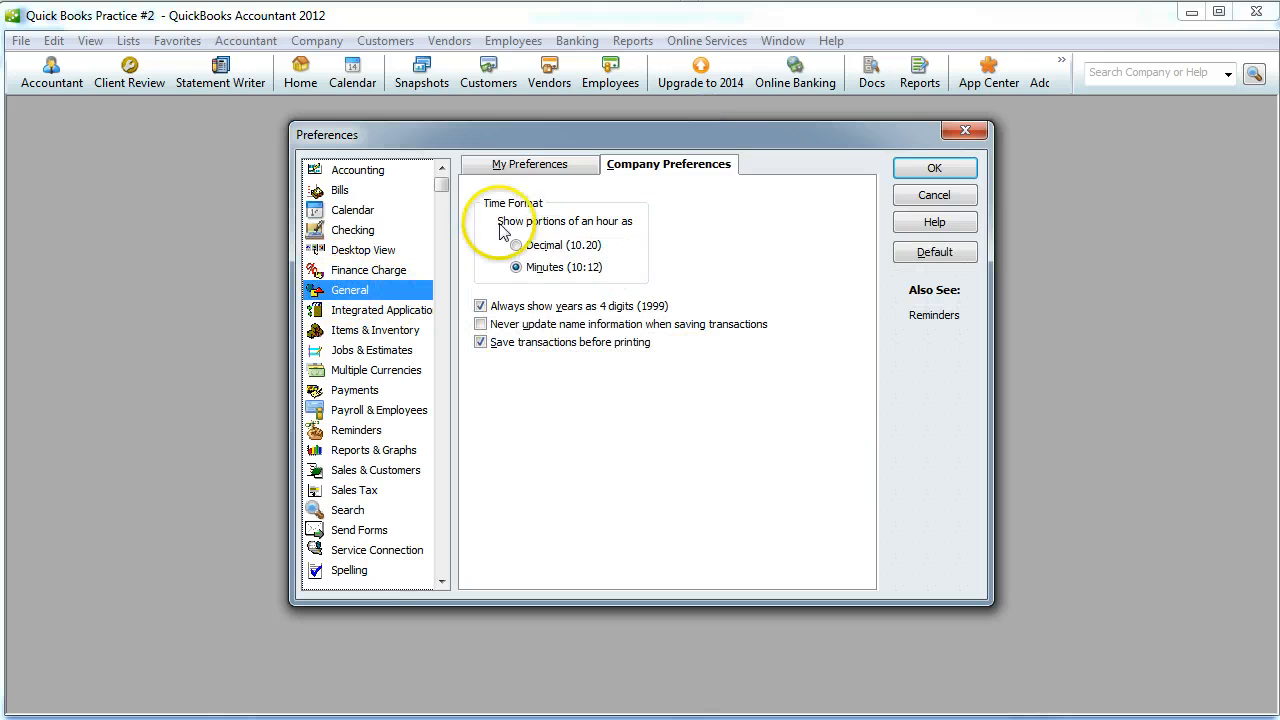
Turn off the beep when recording a transaction in the personal General preferences, save, and reopen the Home page
{"action": "left_click", "coordinate": [530, 164]}
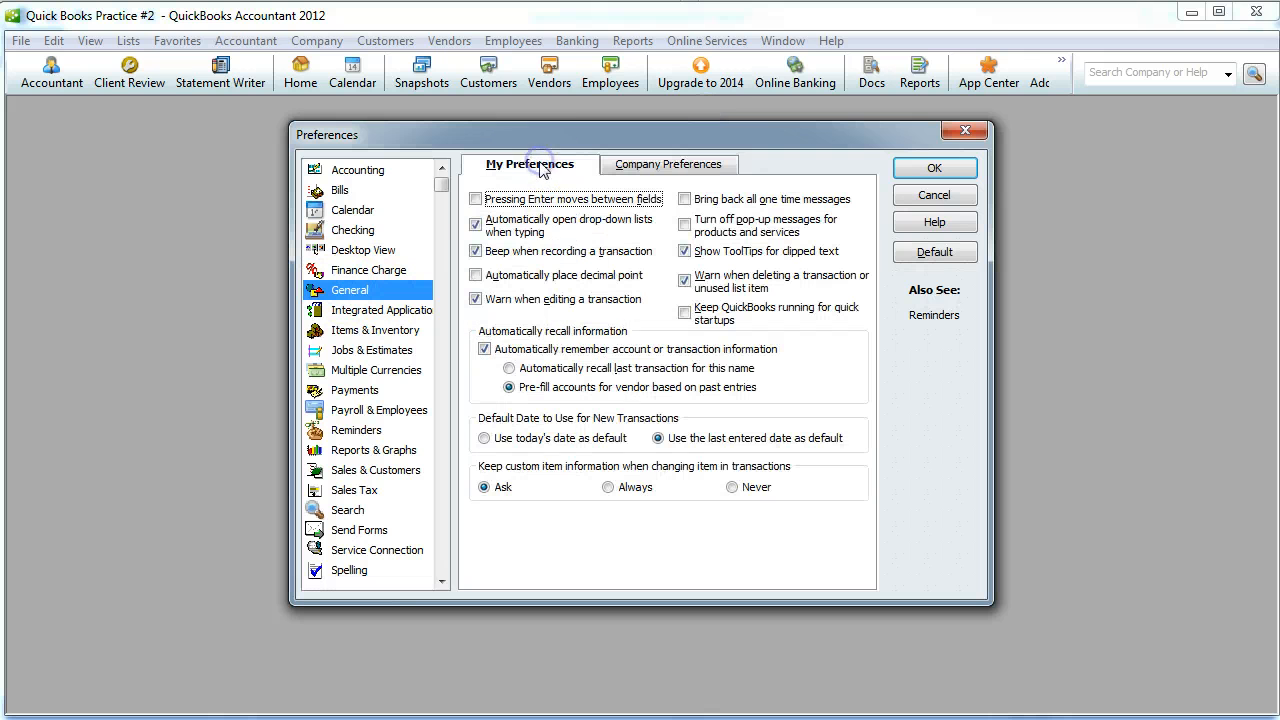
{"action": "left_click", "coordinate": [477, 254]}
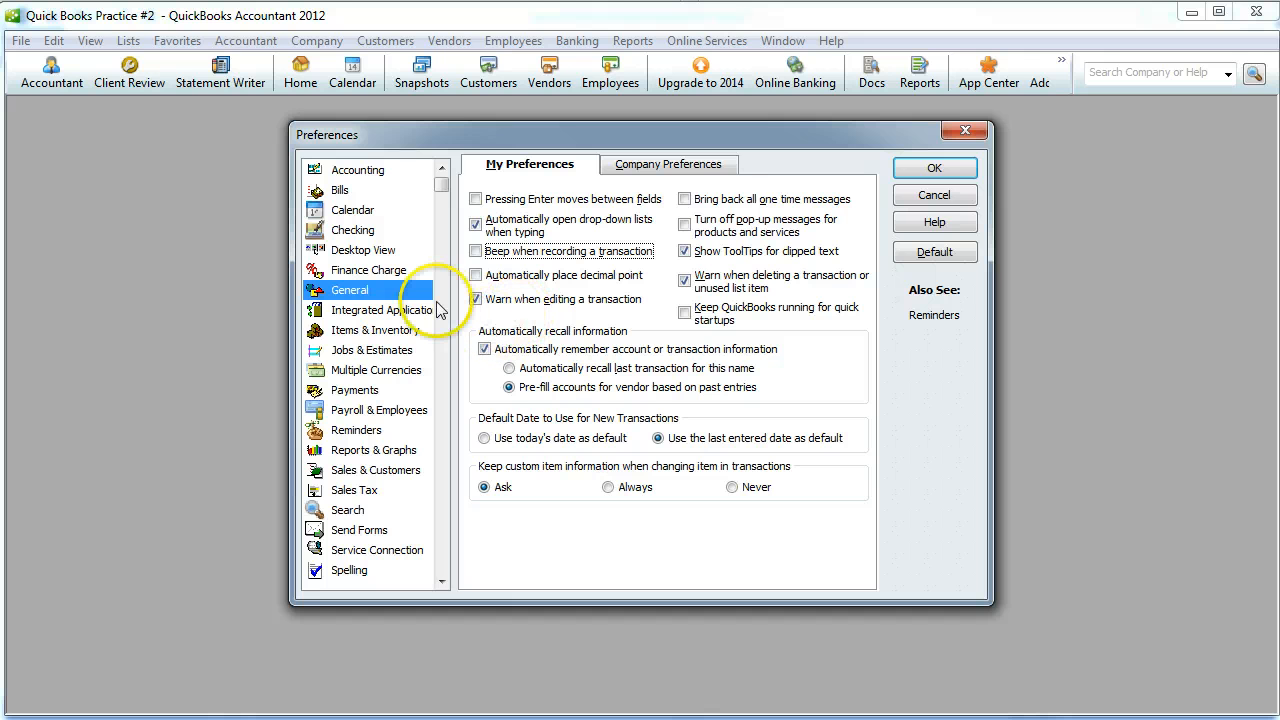
{"action": "left_click", "coordinate": [912, 166]}
{"action": "left_click", "coordinate": [300, 75]}
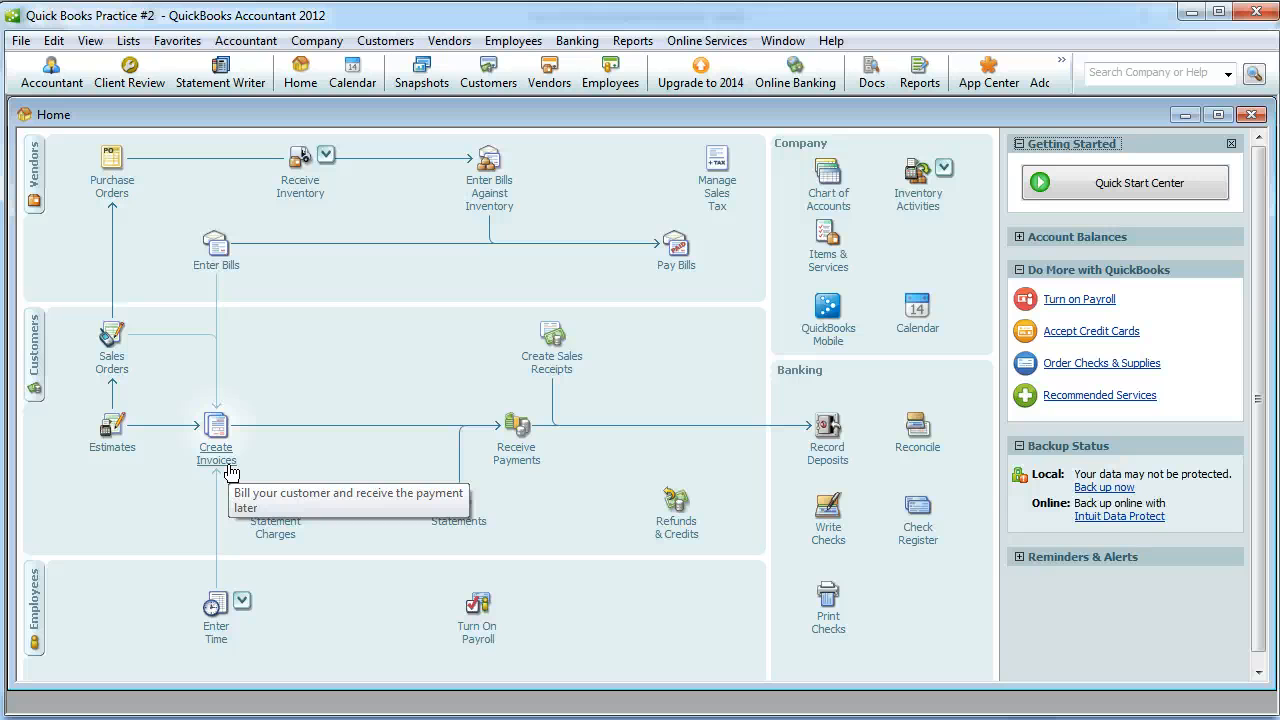
Read the Jan. 3 transaction in Word, then start recording a deposit in QuickBooks and create the bank account Bank of Laie--Cash
{"action": "key", "text": "alt+Tab"}
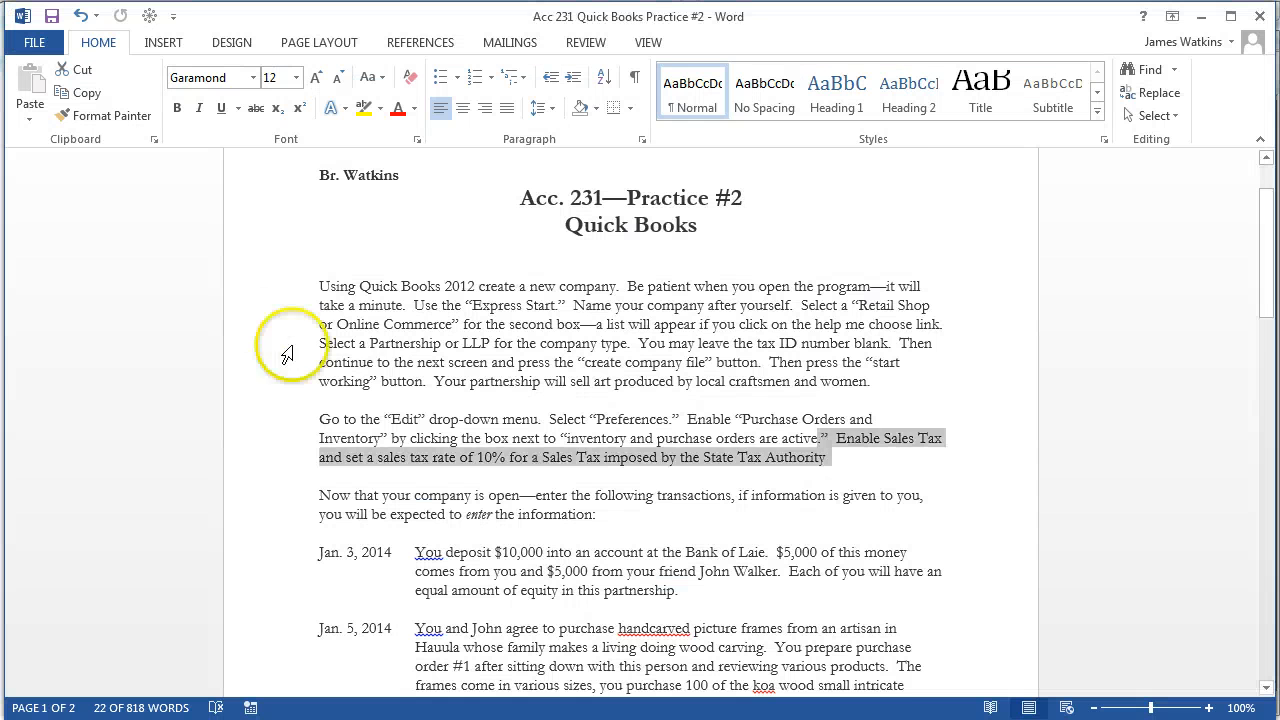
{"action": "scroll", "coordinate": [420, 400], "scroll_direction": "down", "scroll_amount": 6}
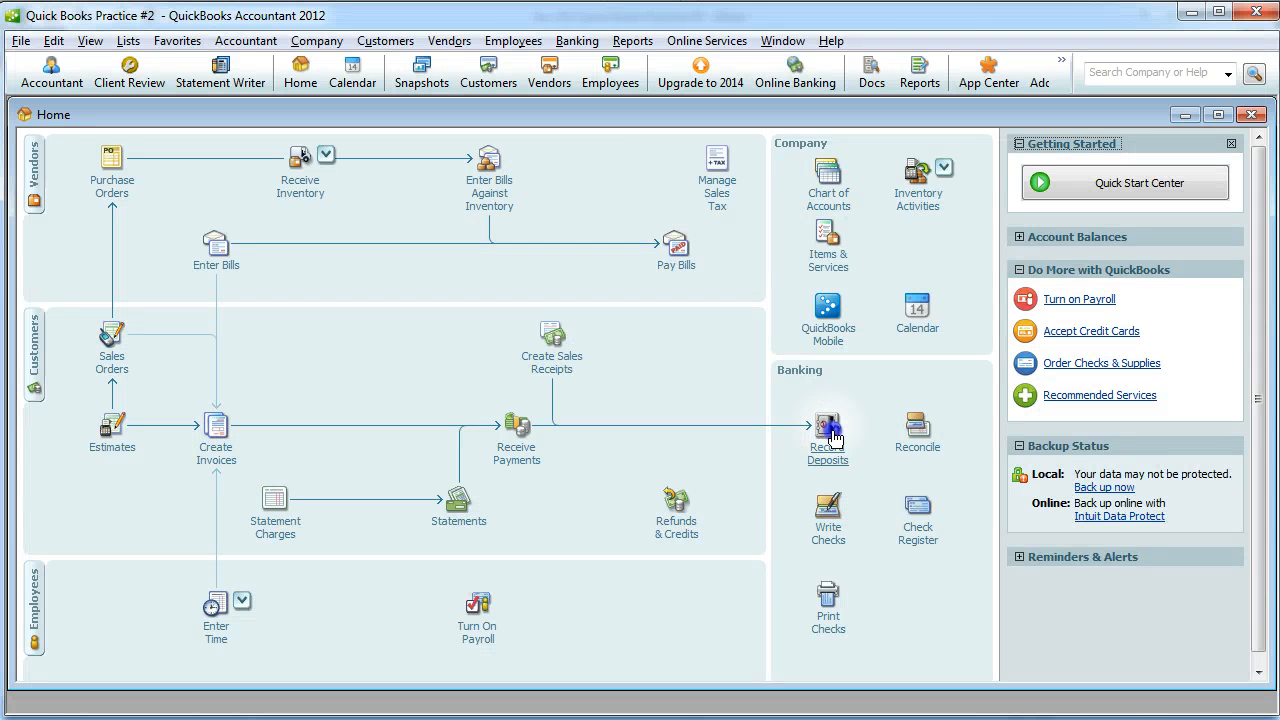
{"action": "left_click", "coordinate": [833, 437]}
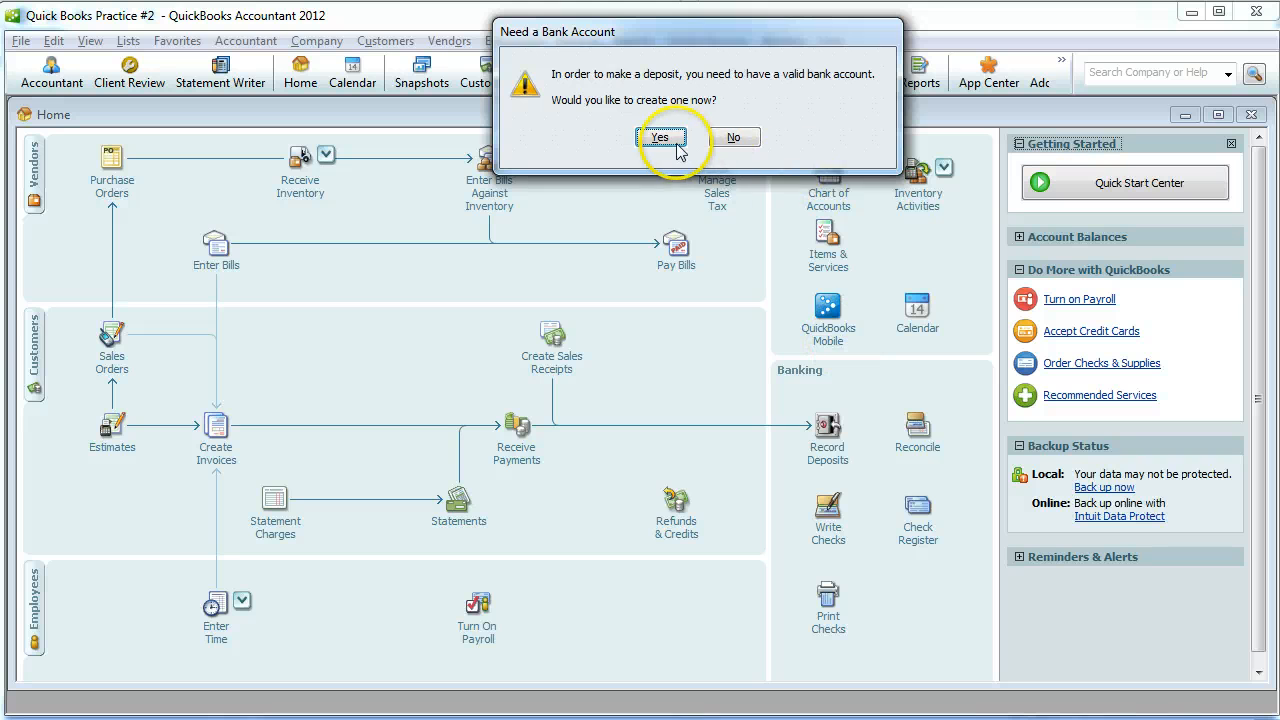
{"action": "left_click", "coordinate": [677, 145]}
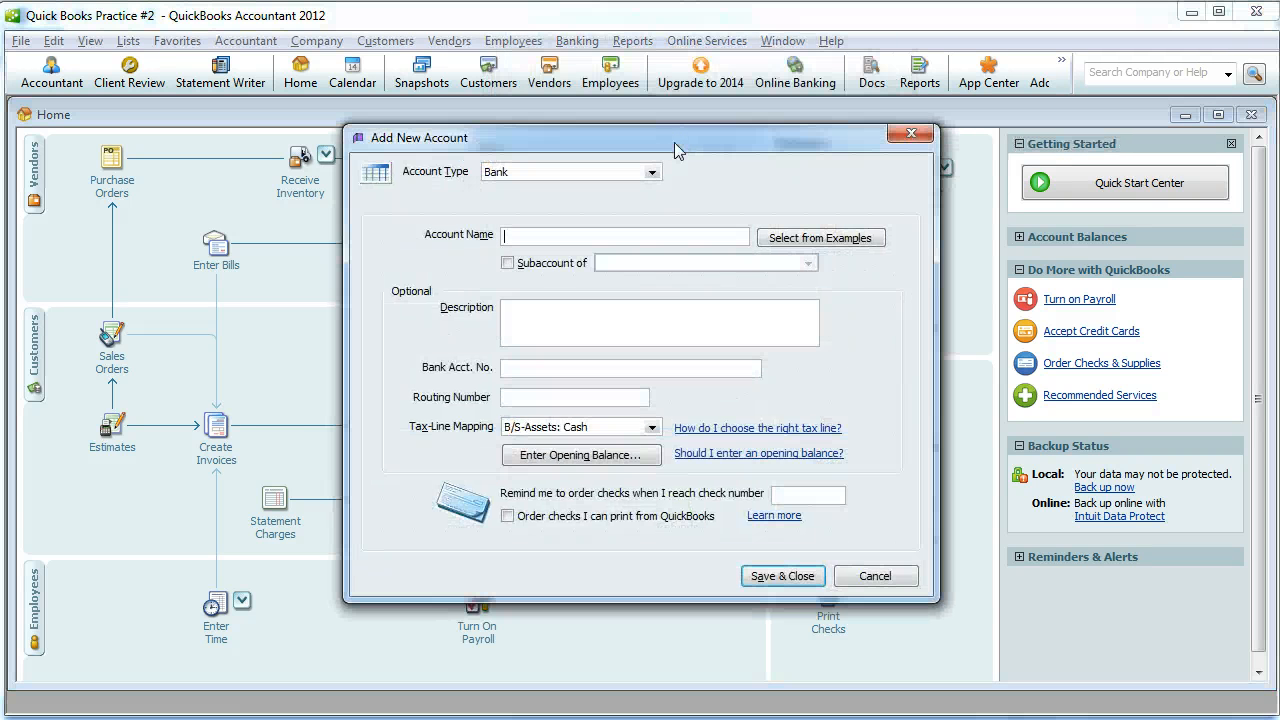
{"action": "type", "text": "Bank of Laie--Cash"}
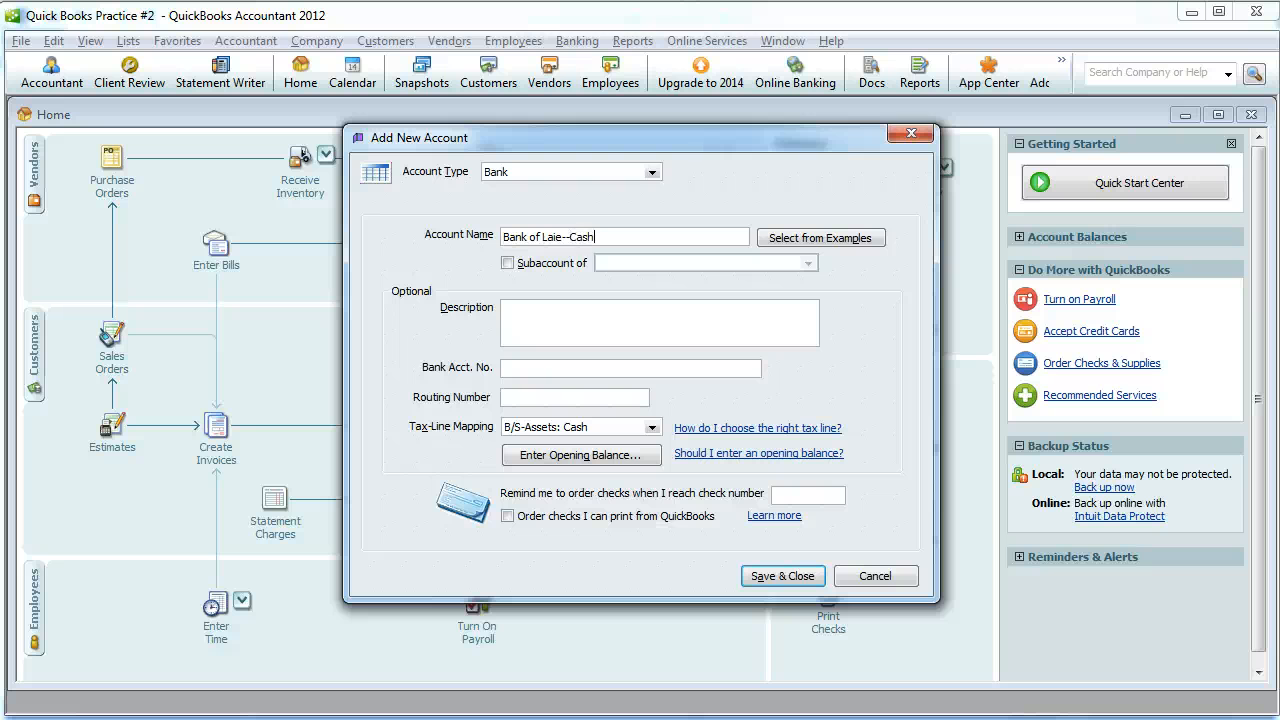
{"action": "left_click", "coordinate": [783, 576]}
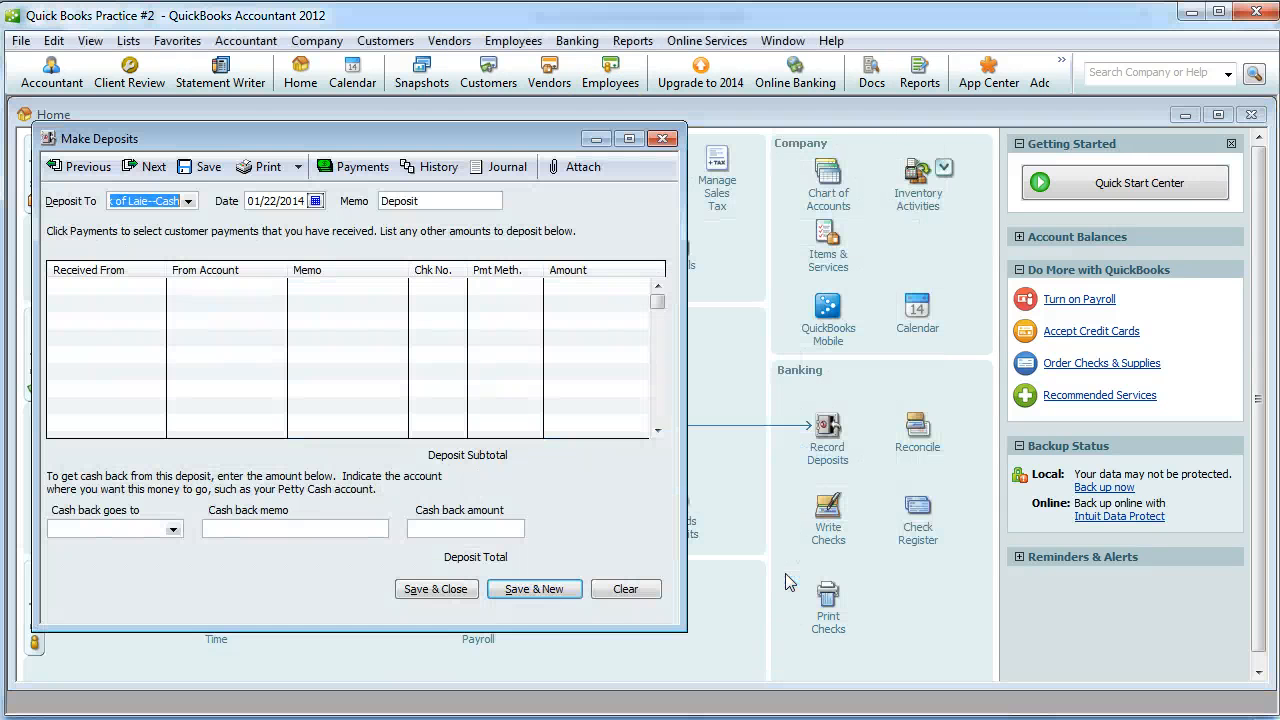
Recheck the Jan. 3 deposit in Word, and enter the first partner's name as the deposit's payer, adding it with name type Other
{"action": "left_click_drag", "start_coordinate": [425, 138], "coordinate": [722, 135]}
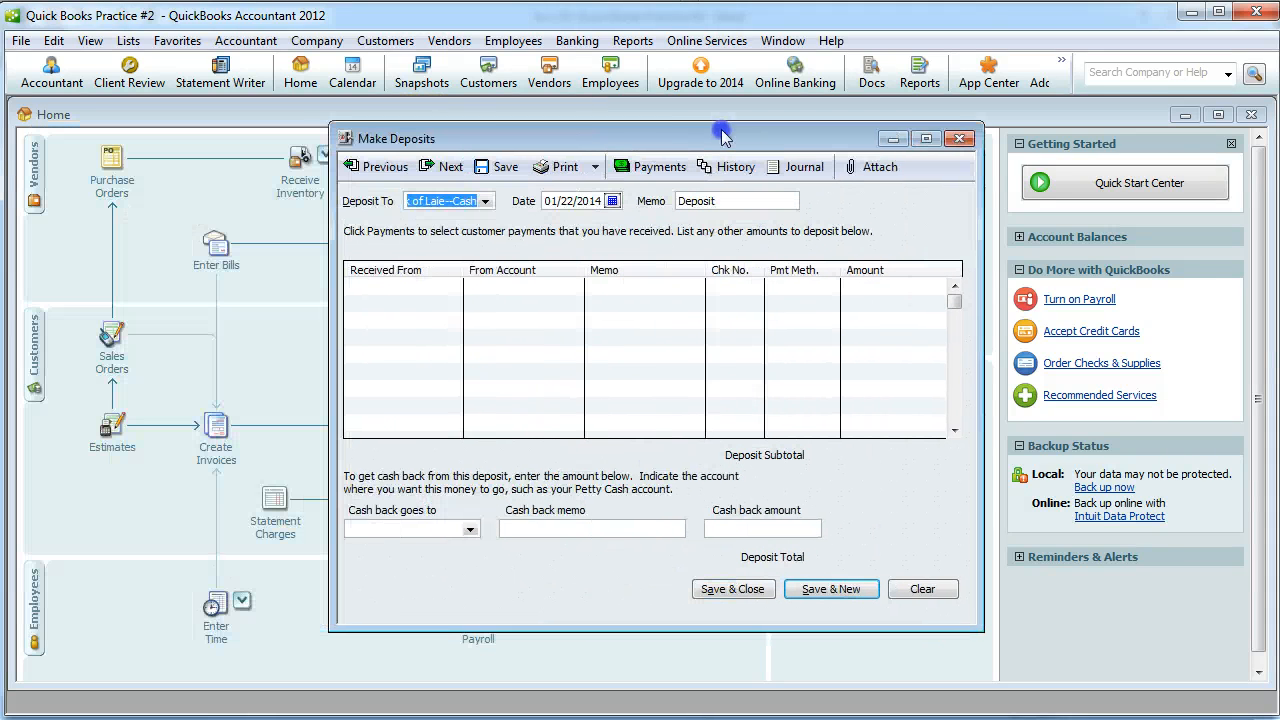
{"action": "key", "text": "alt+Tab"}
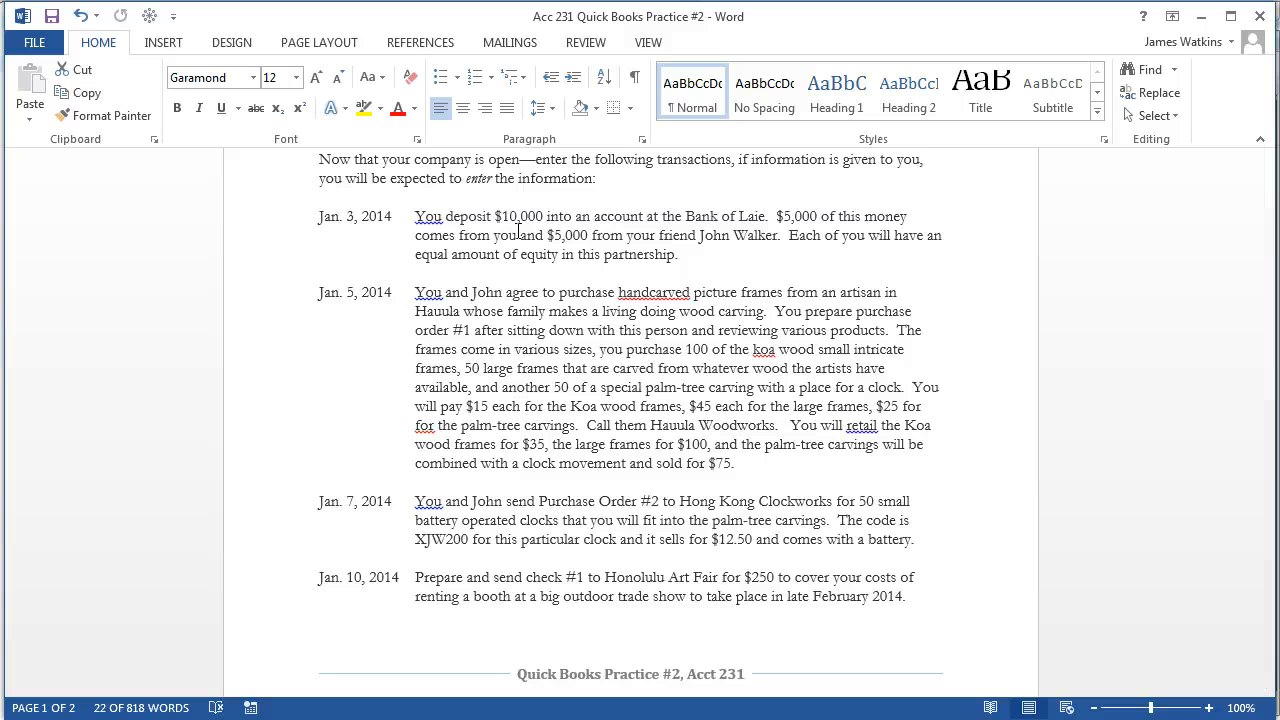
{"action": "key", "text": "alt+Tab"}
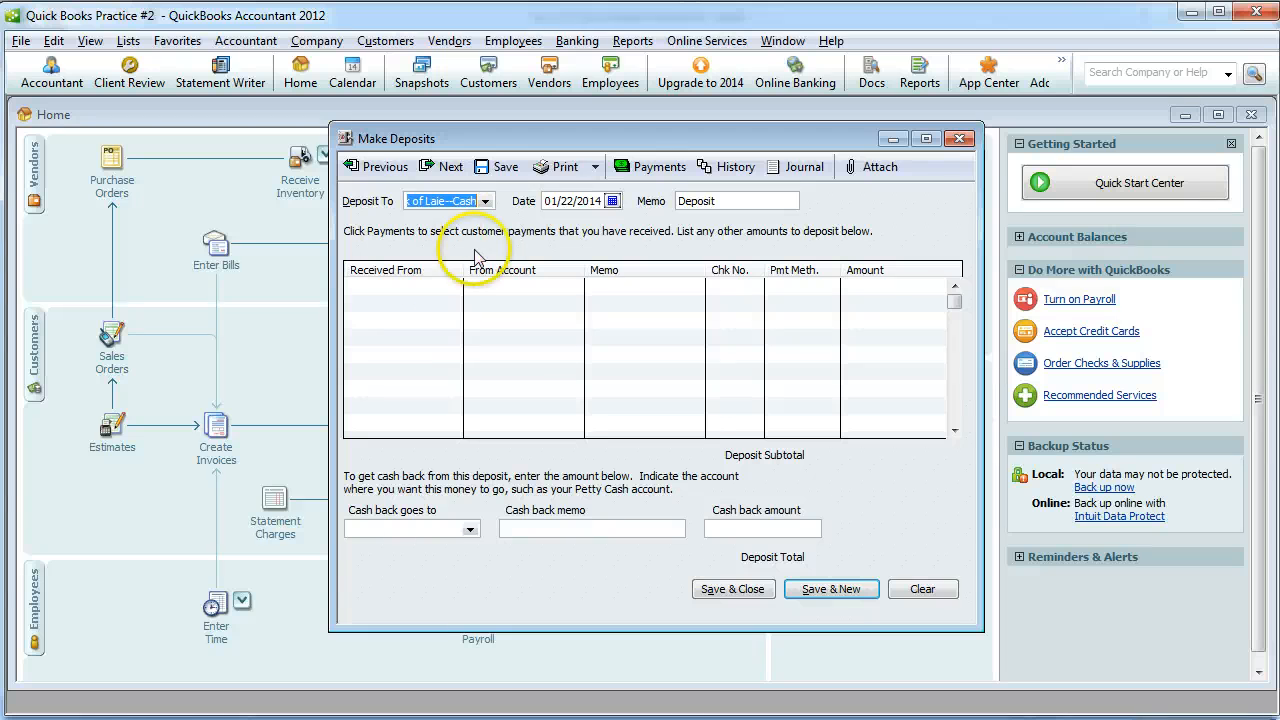
{"action": "left_click", "coordinate": [440, 286]}
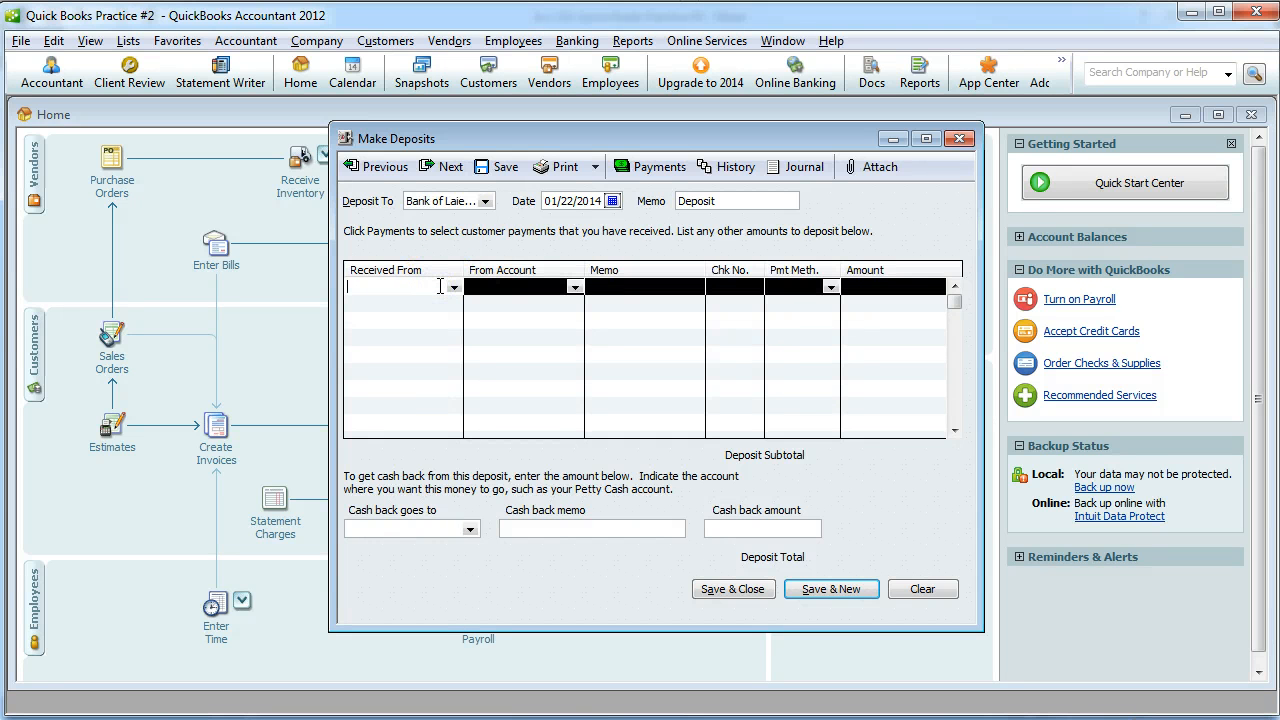
{"action": "type", "text": "J. Brian Watkins"}
{"action": "key", "text": "Tab"}
{"action": "key", "text": "Return"}
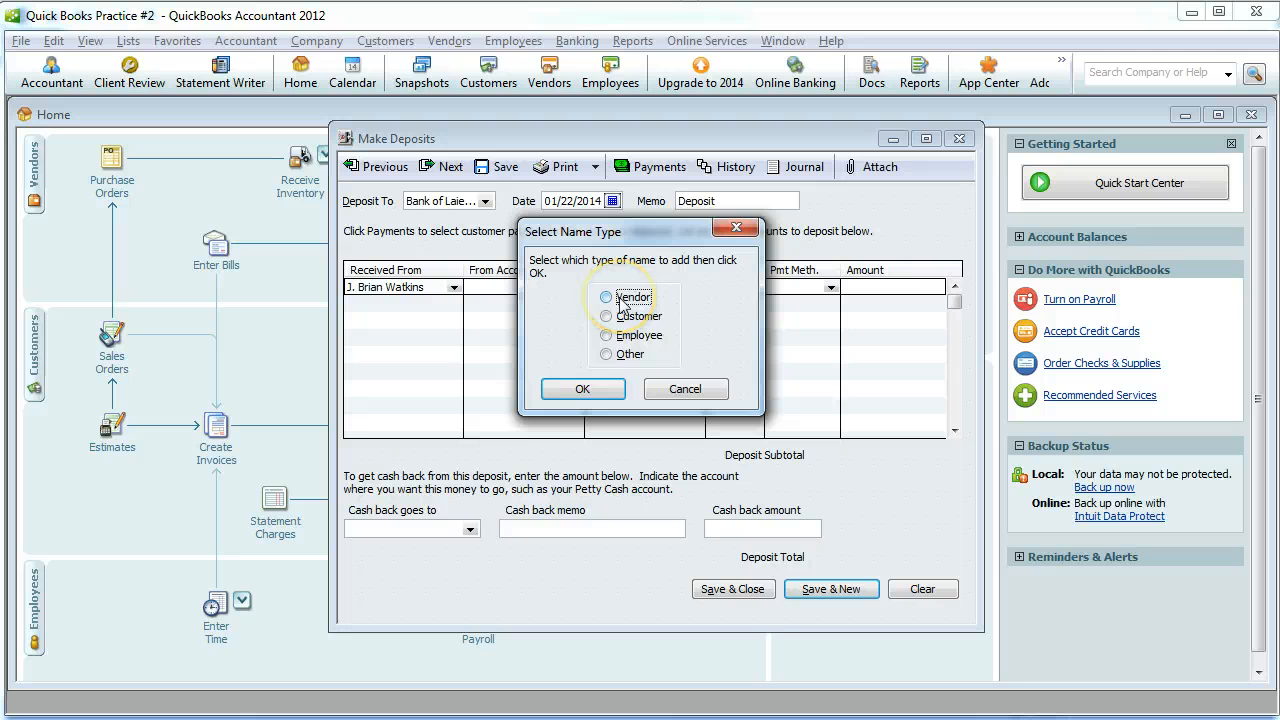
{"action": "left_click", "coordinate": [606, 354]}
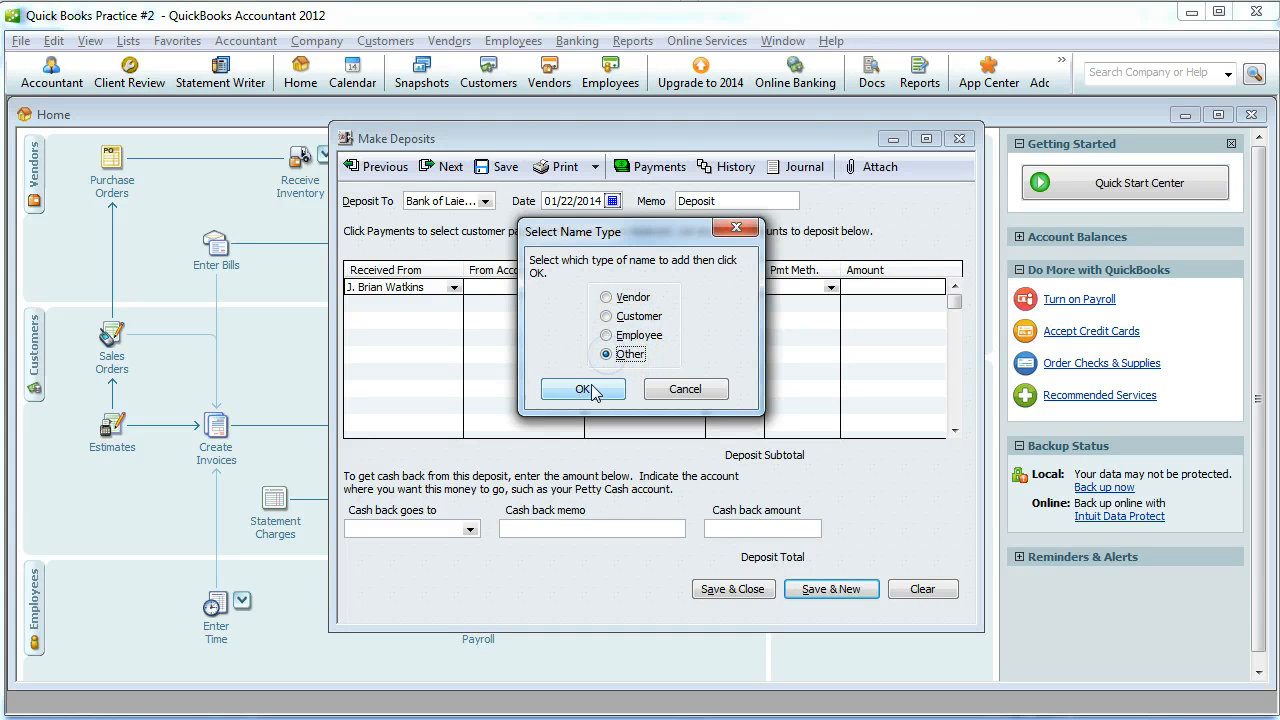
{"action": "left_click", "coordinate": [590, 389]}
Set the first deposit line's source account to Partner 1 Equity and its memo to "opening capital deposit"
{"action": "left_click", "coordinate": [575, 287]}
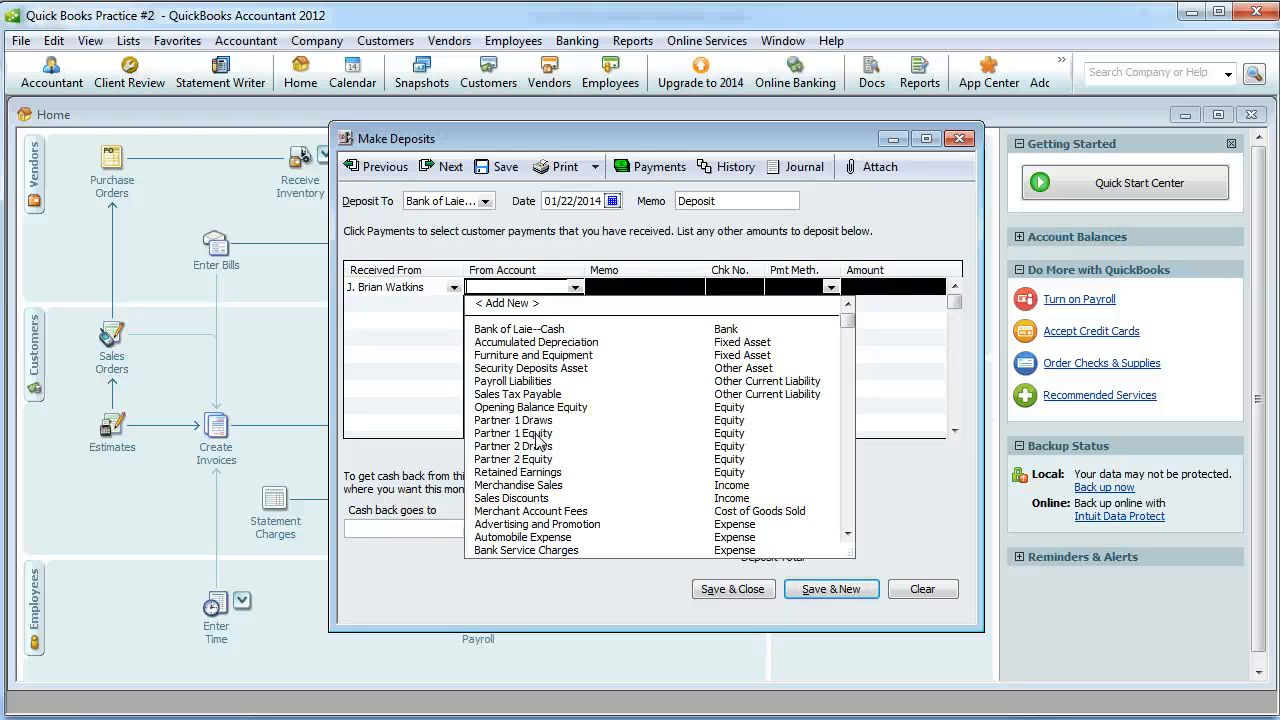
{"action": "left_click", "coordinate": [537, 436]}
{"action": "left_click", "coordinate": [632, 287]}
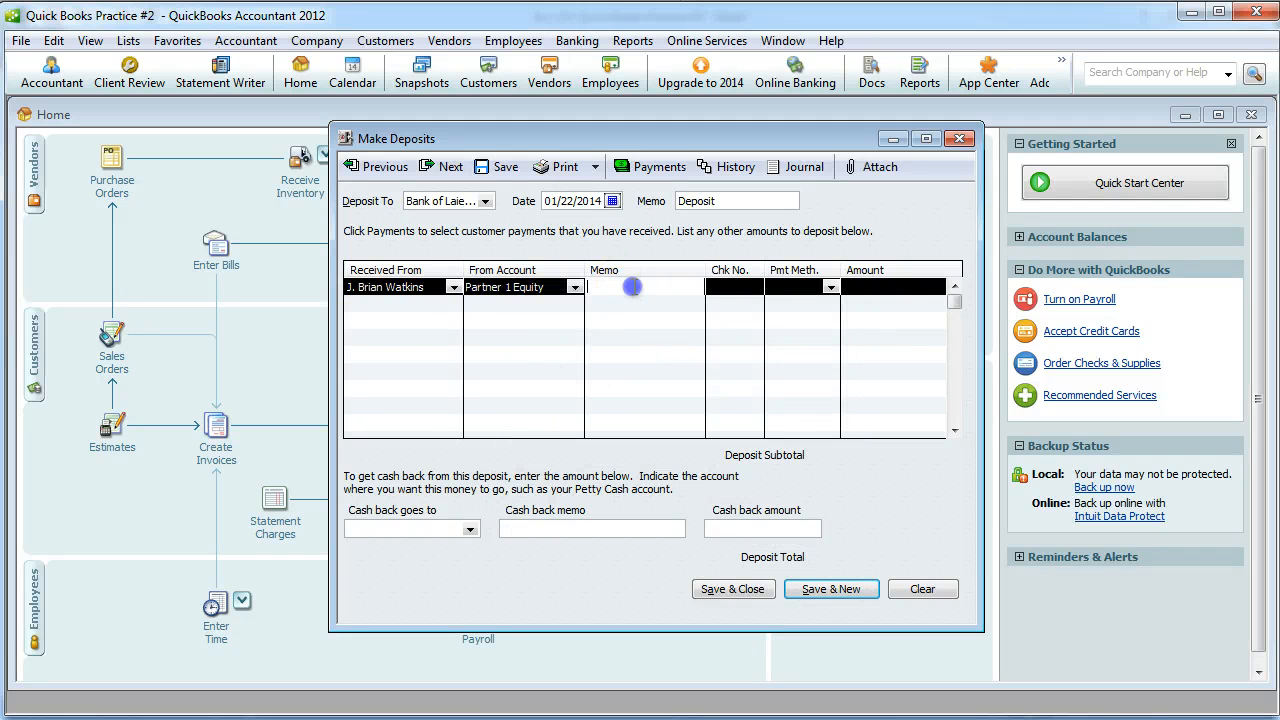
{"action": "type", "text": "OP"}
{"action": "key", "text": "BackSpace"}
{"action": "key", "text": "BackSpace"}
{"action": "key", "text": "BackSpace"}
{"action": "key", "text": "BackSpace"}
{"action": "type", "text": "opening capital deposit"}
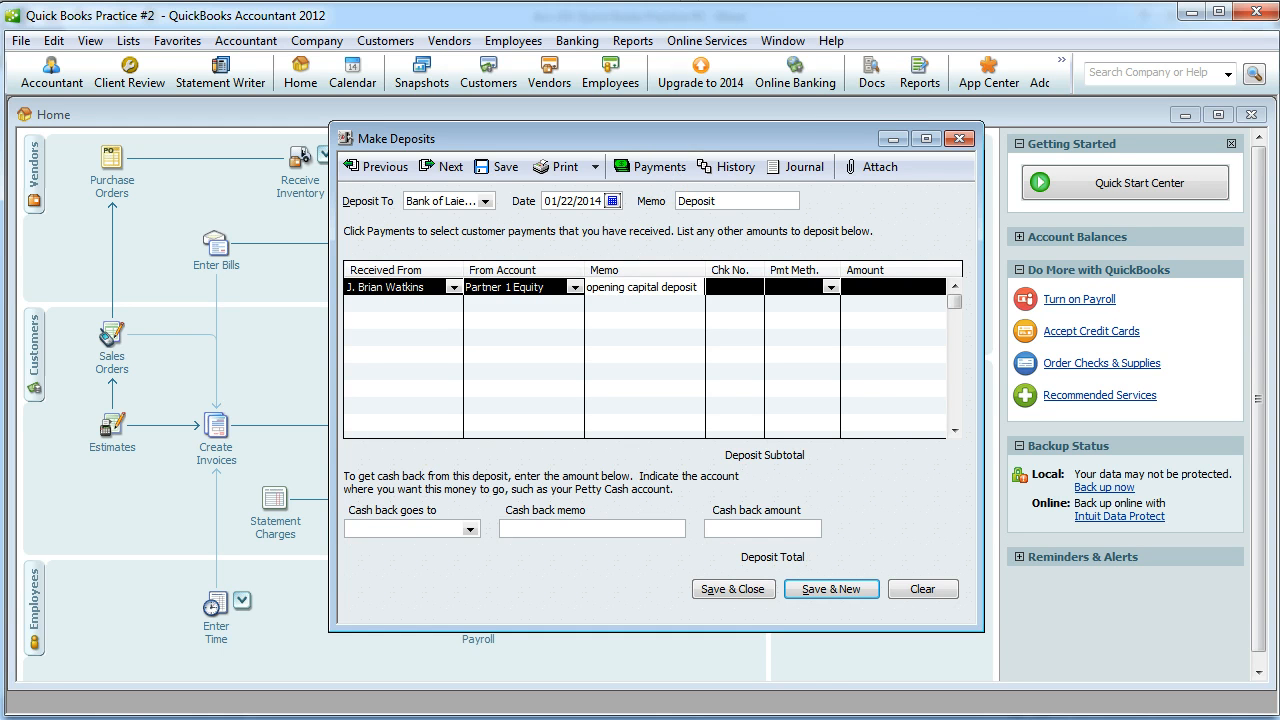
Set the first deposit line's payment method to Cash and its amount to 5000
{"action": "left_click", "coordinate": [830, 287]}
{"action": "left_click", "coordinate": [803, 342]}
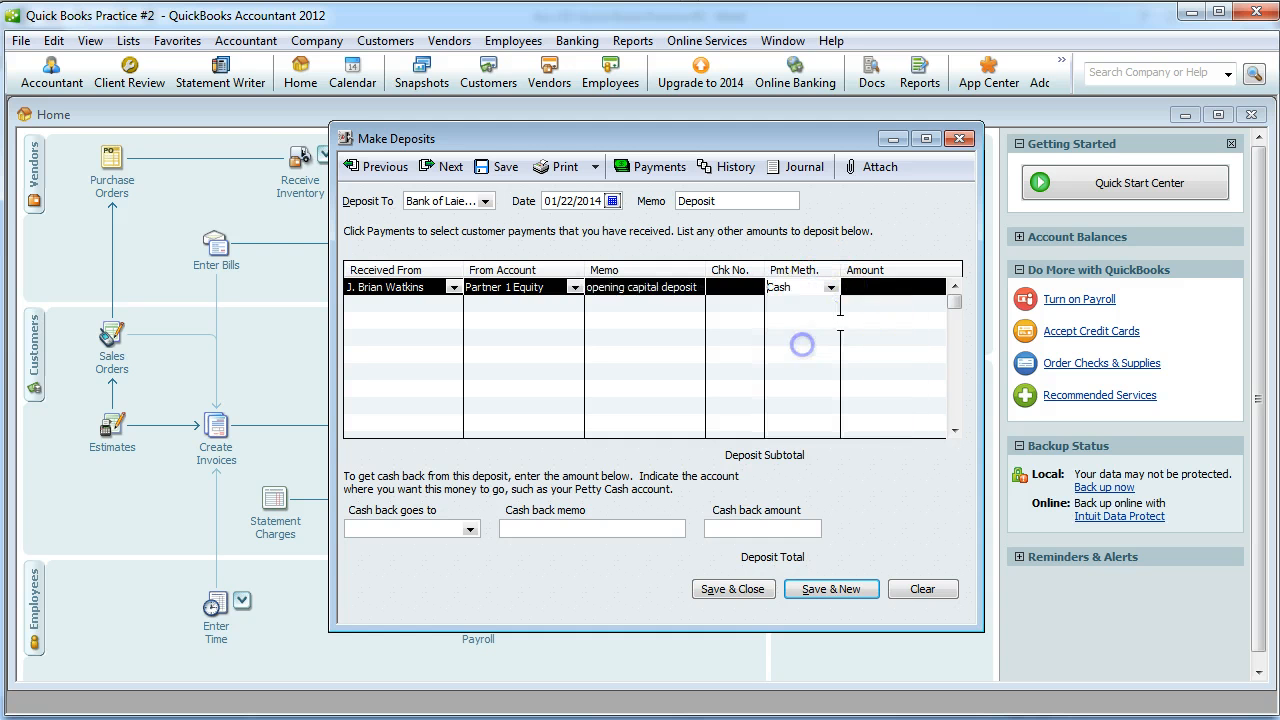
{"action": "left_click", "coordinate": [891, 287]}
{"action": "type", "text": "500"}
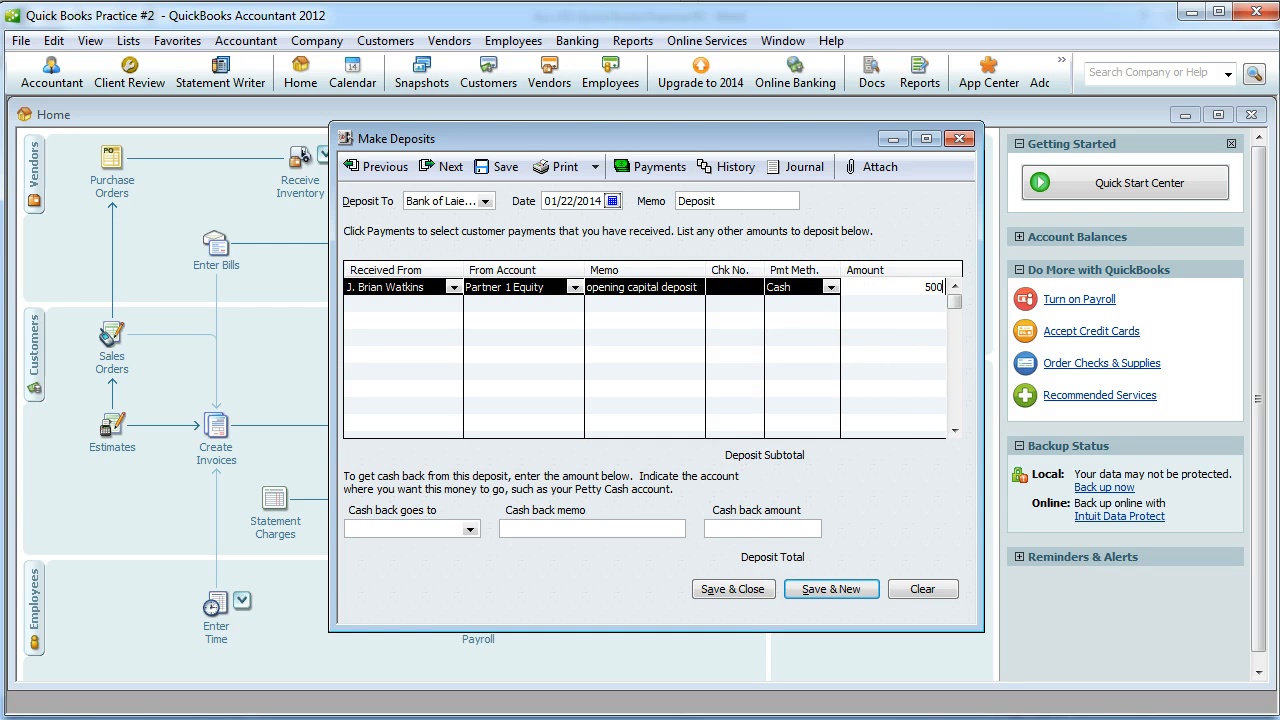
{"action": "type", "text": "0"}
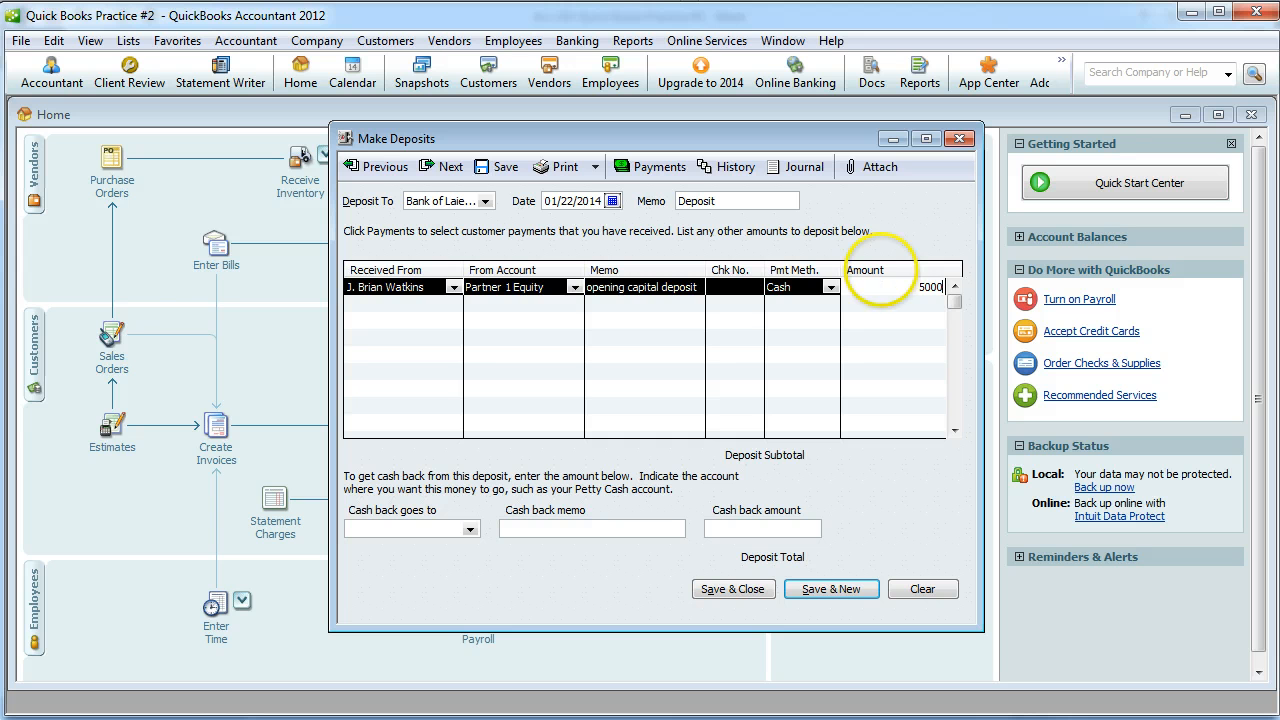
Enter the second partner's name as the payer on the deposit's second line, adding it with name type Other
{"action": "left_click", "coordinate": [397, 306]}
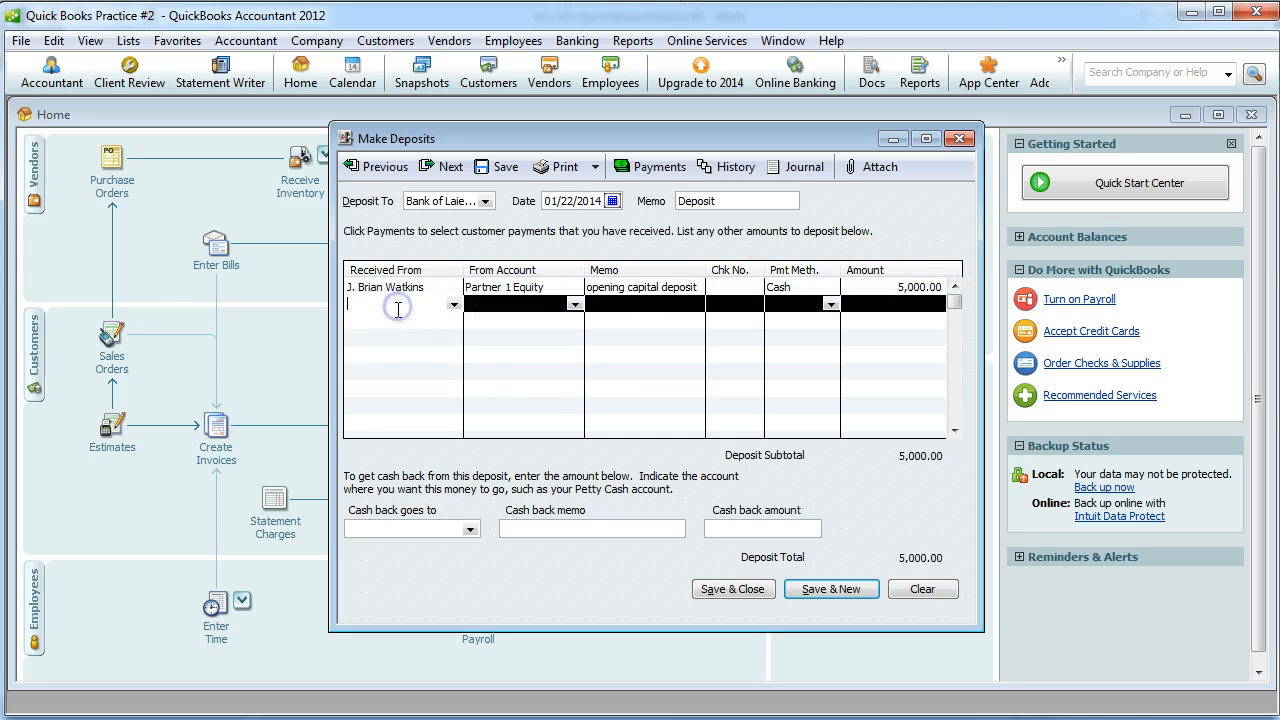
{"action": "type", "text": "John Wa"}
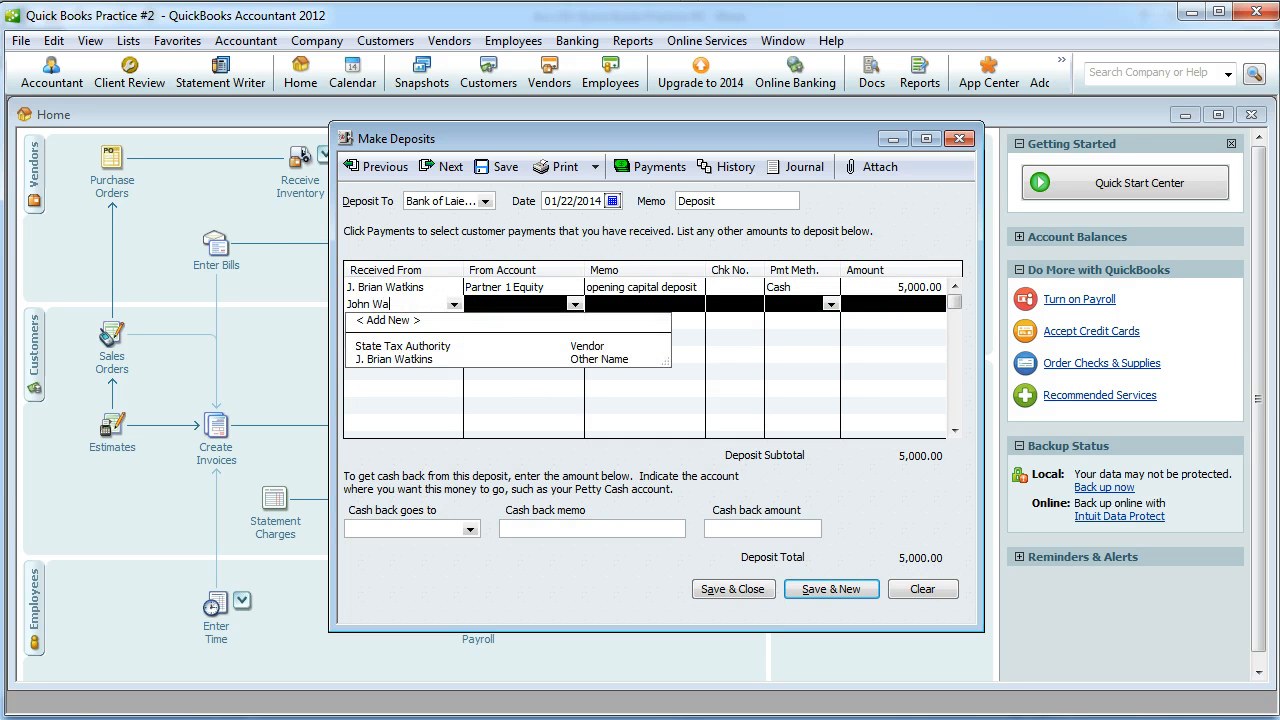
{"action": "type", "text": "lker"}
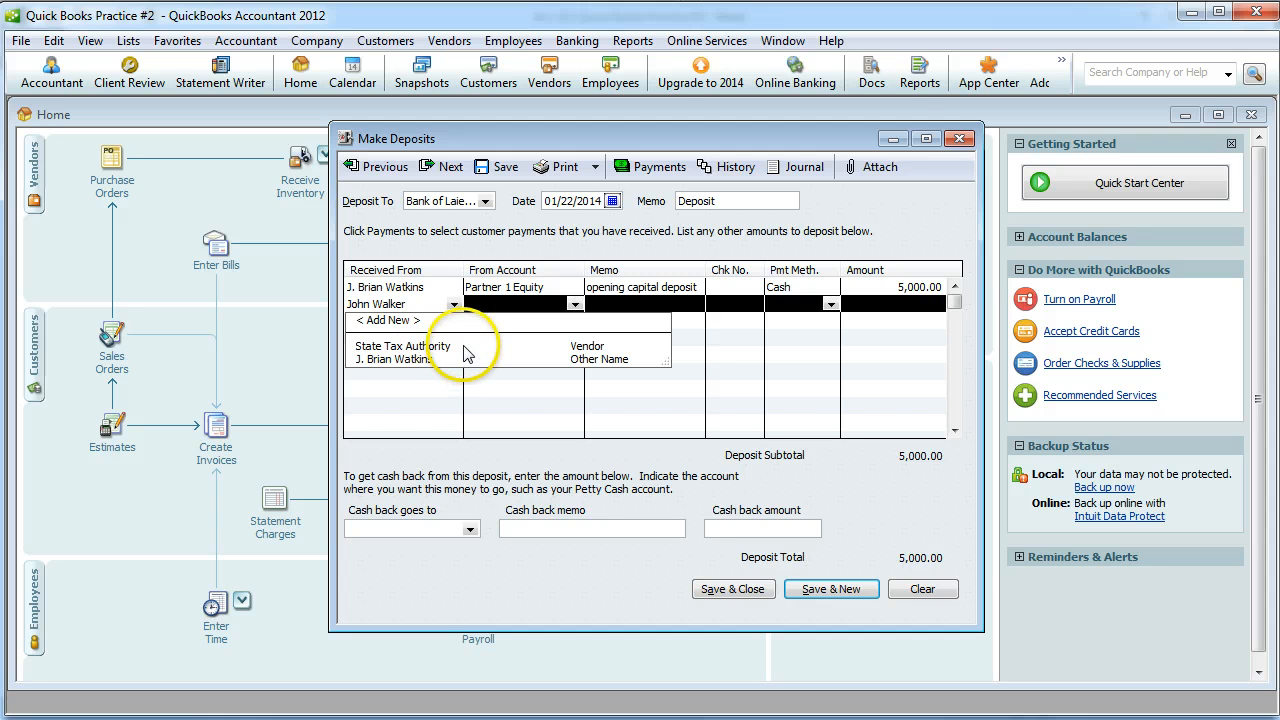
{"action": "key", "text": "Tab"}
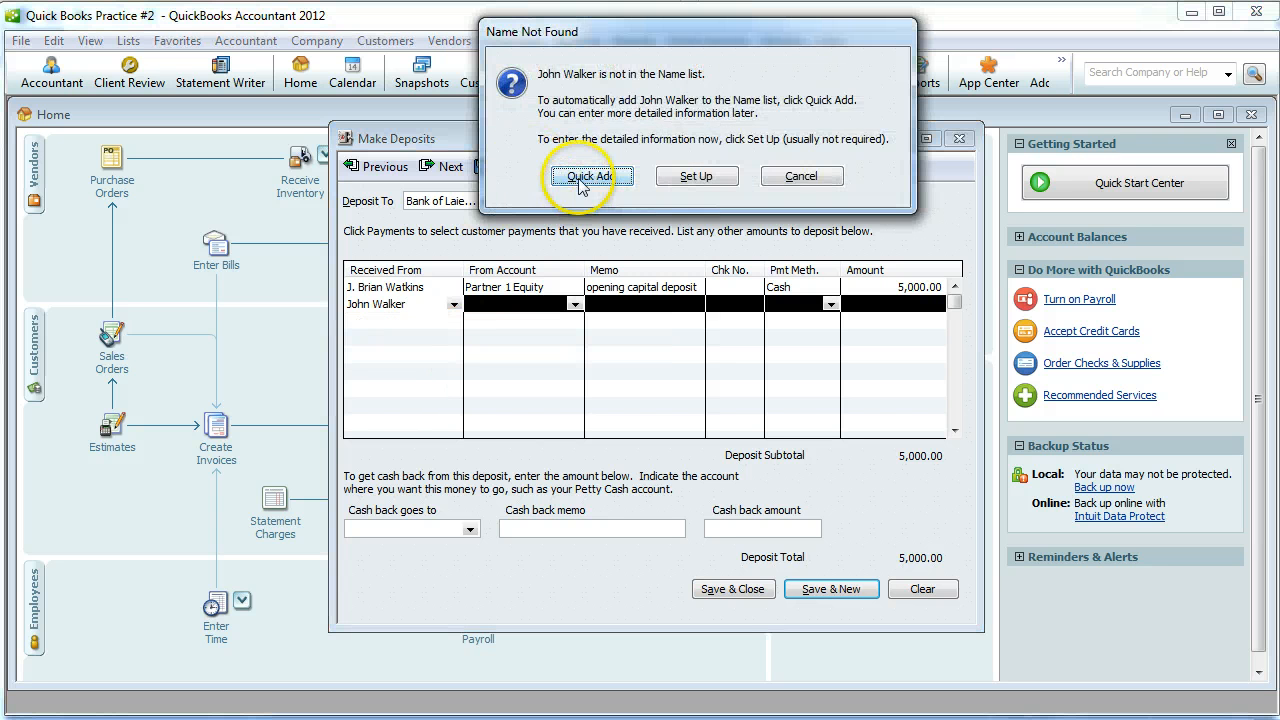
{"action": "left_click", "coordinate": [591, 176]}
{"action": "left_click", "coordinate": [607, 354]}
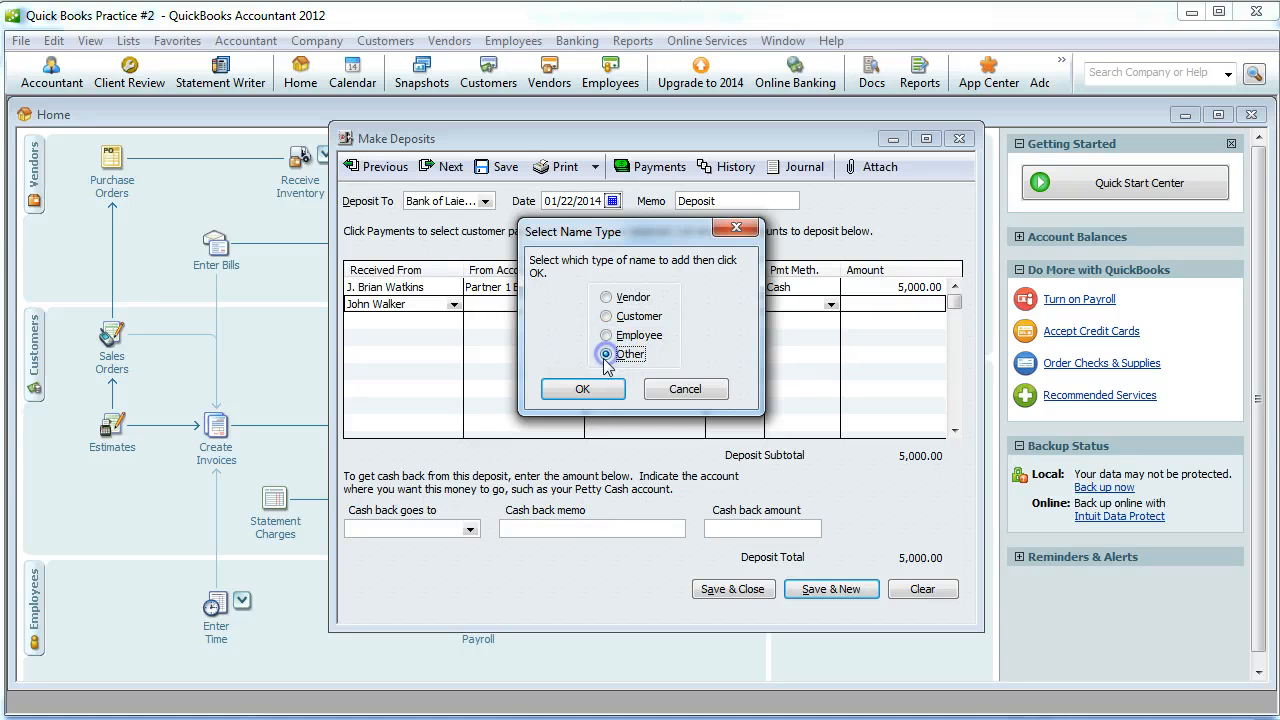
{"action": "left_click", "coordinate": [583, 389]}
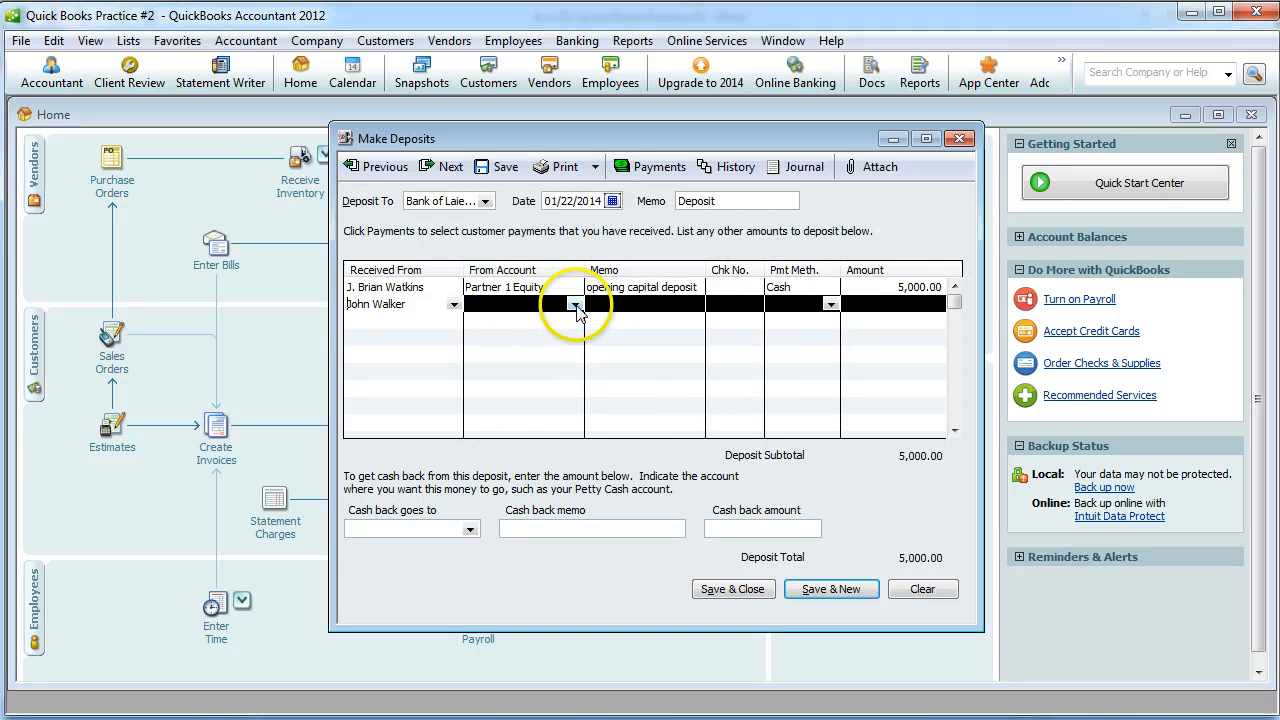
Set the second deposit line's source account to Partner 2 Equity and its memo to "opening capital deposit"
{"action": "left_click", "coordinate": [576, 304]}
{"action": "left_click", "coordinate": [533, 476]}
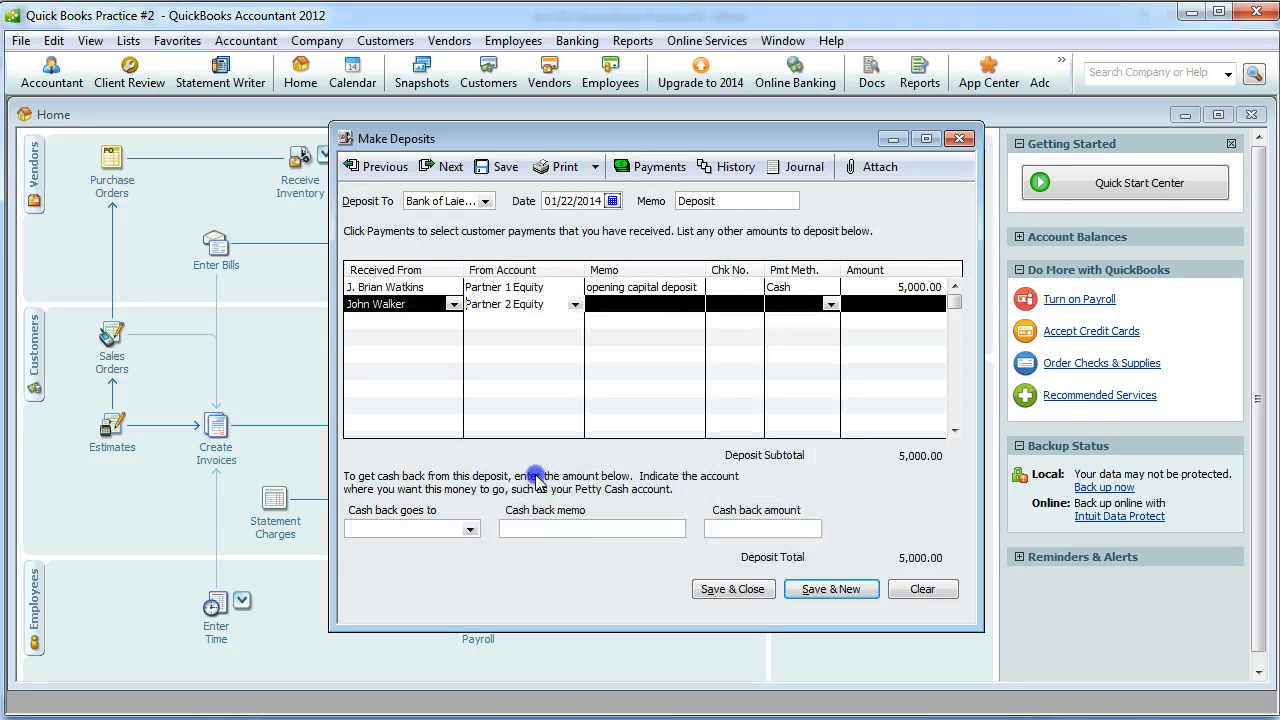
{"action": "left_click", "coordinate": [616, 305]}
{"action": "type", "text": "opening capital deposit"}
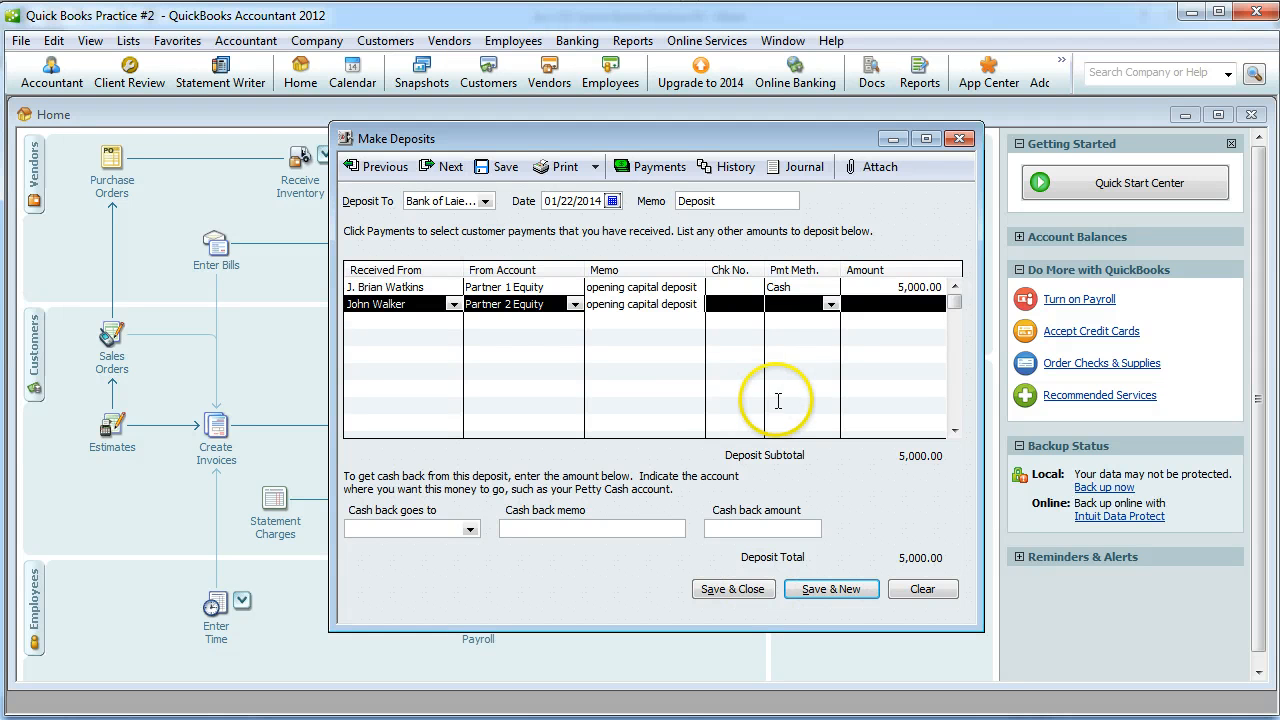
Set the second deposit line's payment method to Cash and its amount to 5000
{"action": "left_click", "coordinate": [831, 304]}
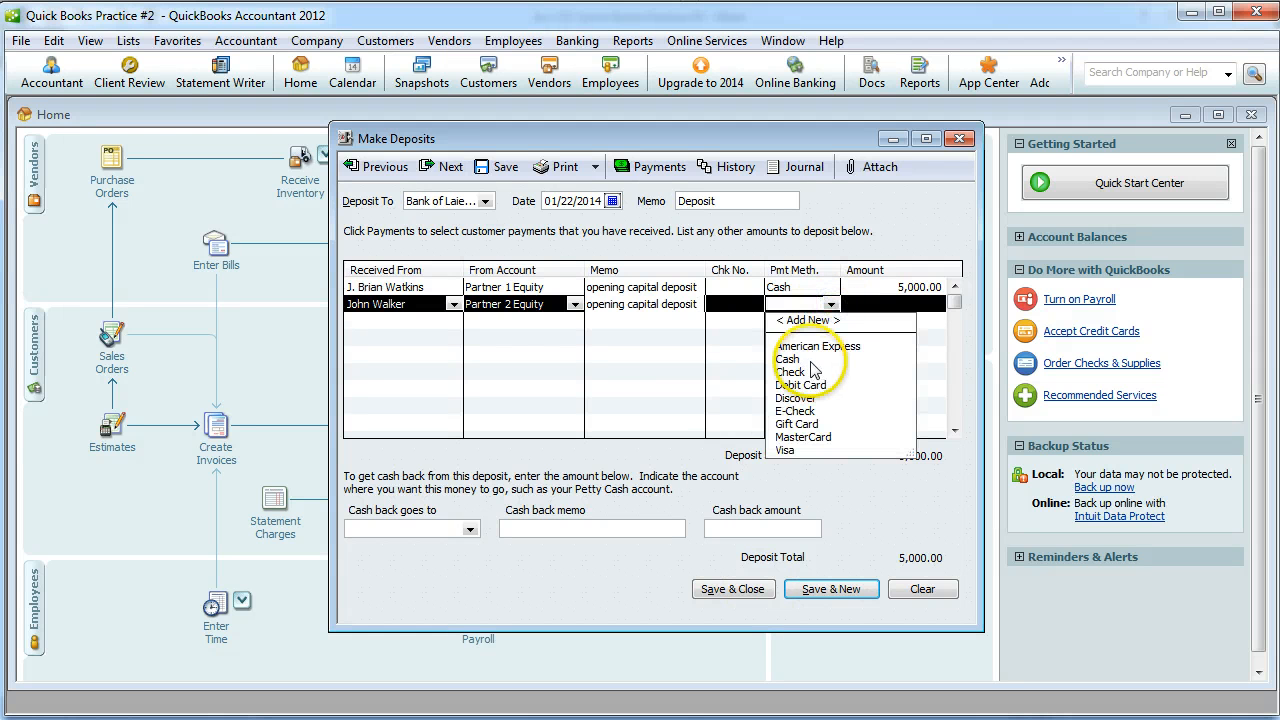
{"action": "left_click", "coordinate": [787, 359]}
{"action": "left_click", "coordinate": [875, 303]}
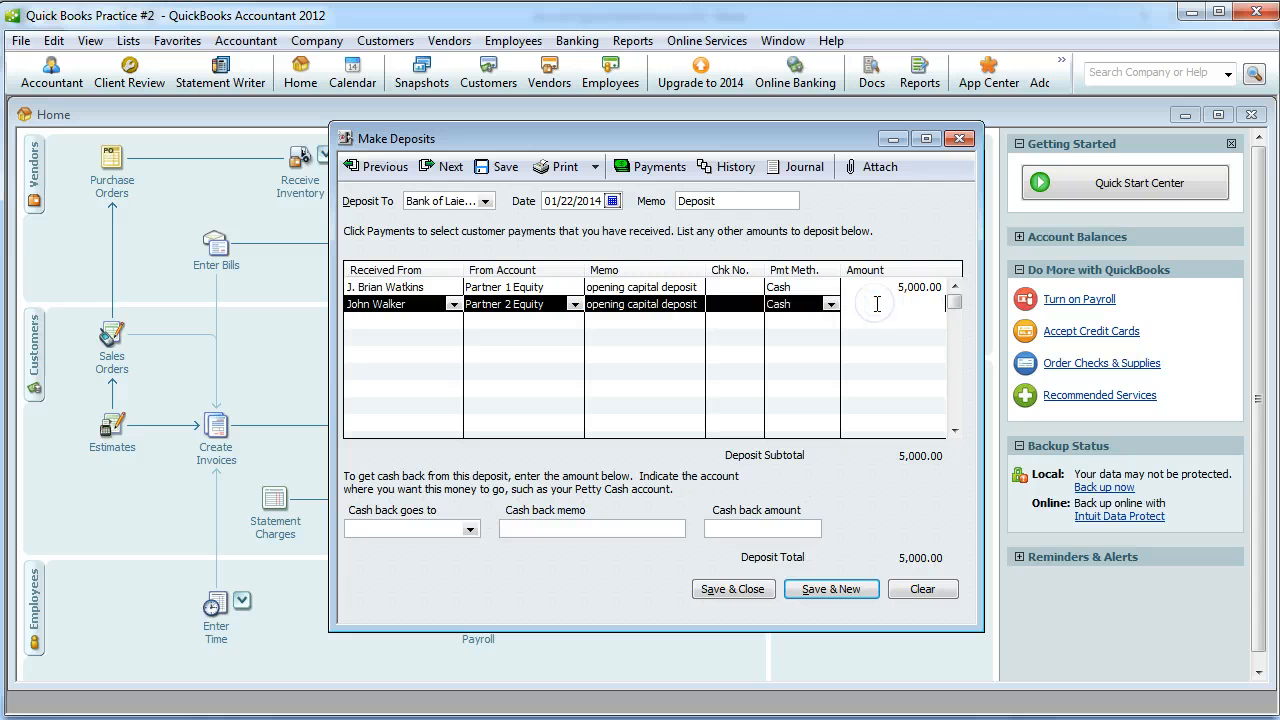
{"action": "type", "text": "000"}
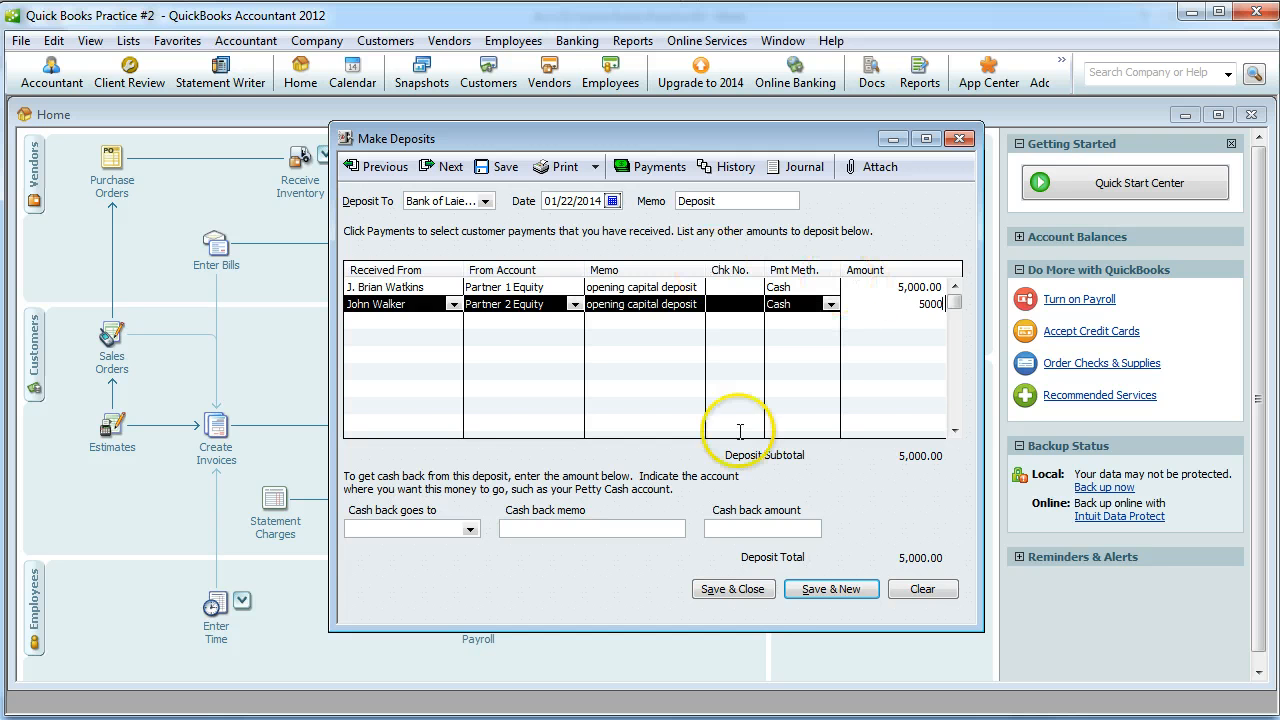
Date the deposit 01/03/2014, checking it against the Word assignment, and save and close it
{"action": "left_click", "coordinate": [613, 201]}
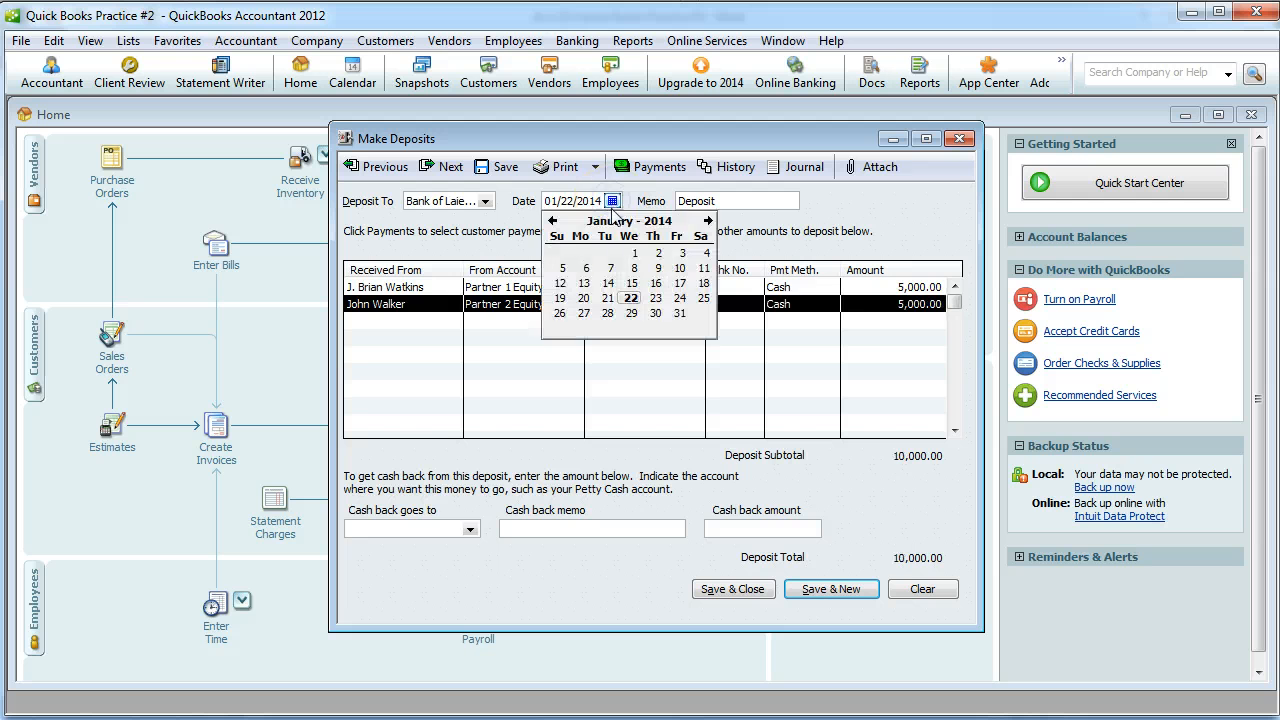
{"action": "left_click", "coordinate": [682, 254]}
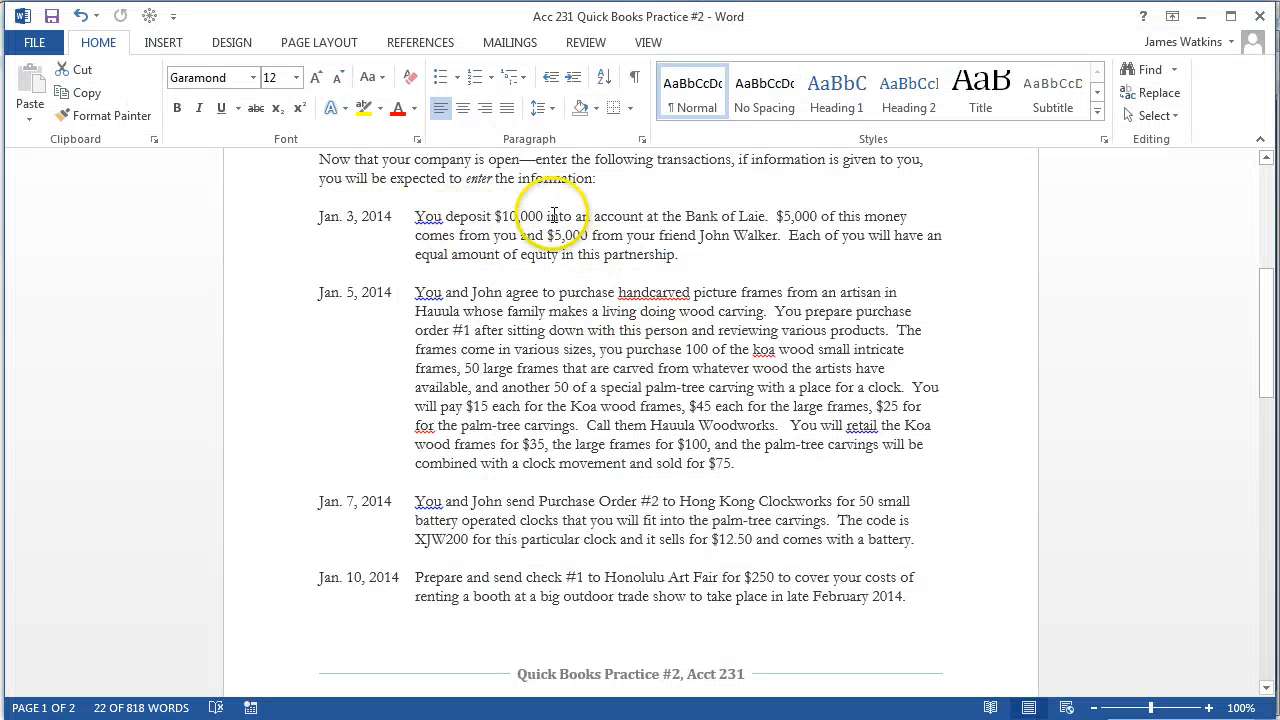
{"action": "key", "text": "alt+Tab"}
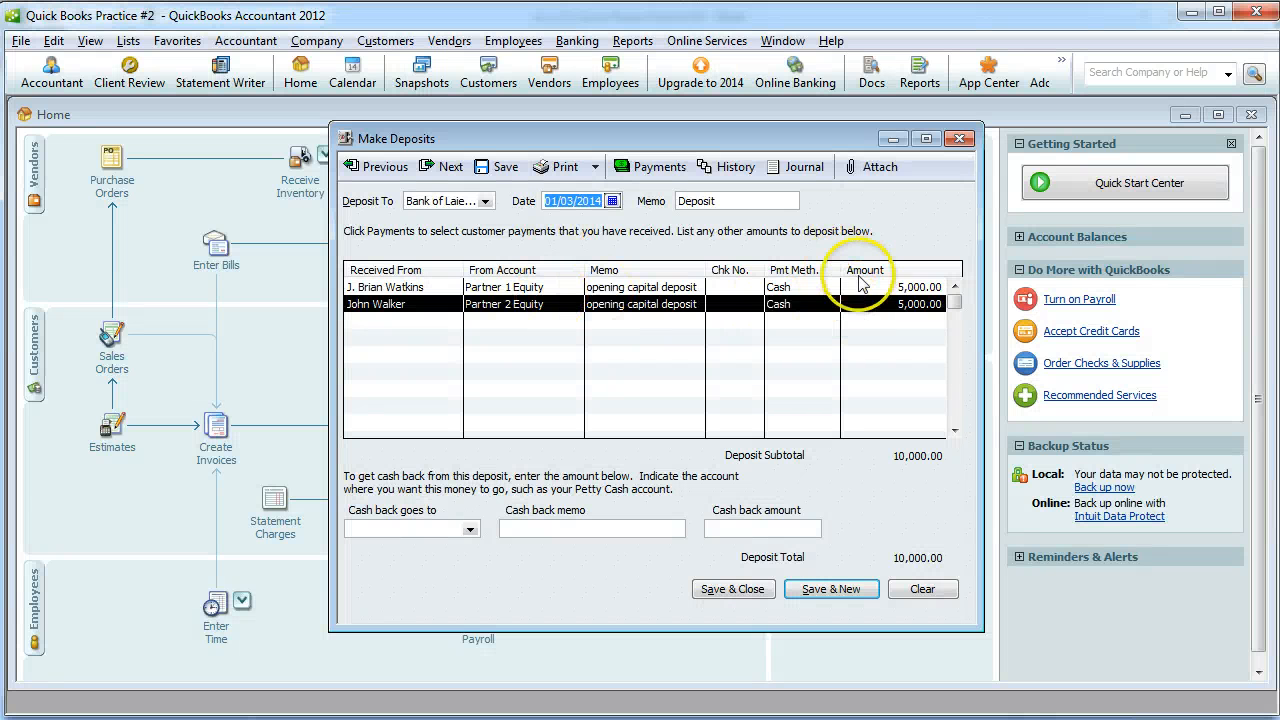
{"action": "left_click", "coordinate": [738, 590]}
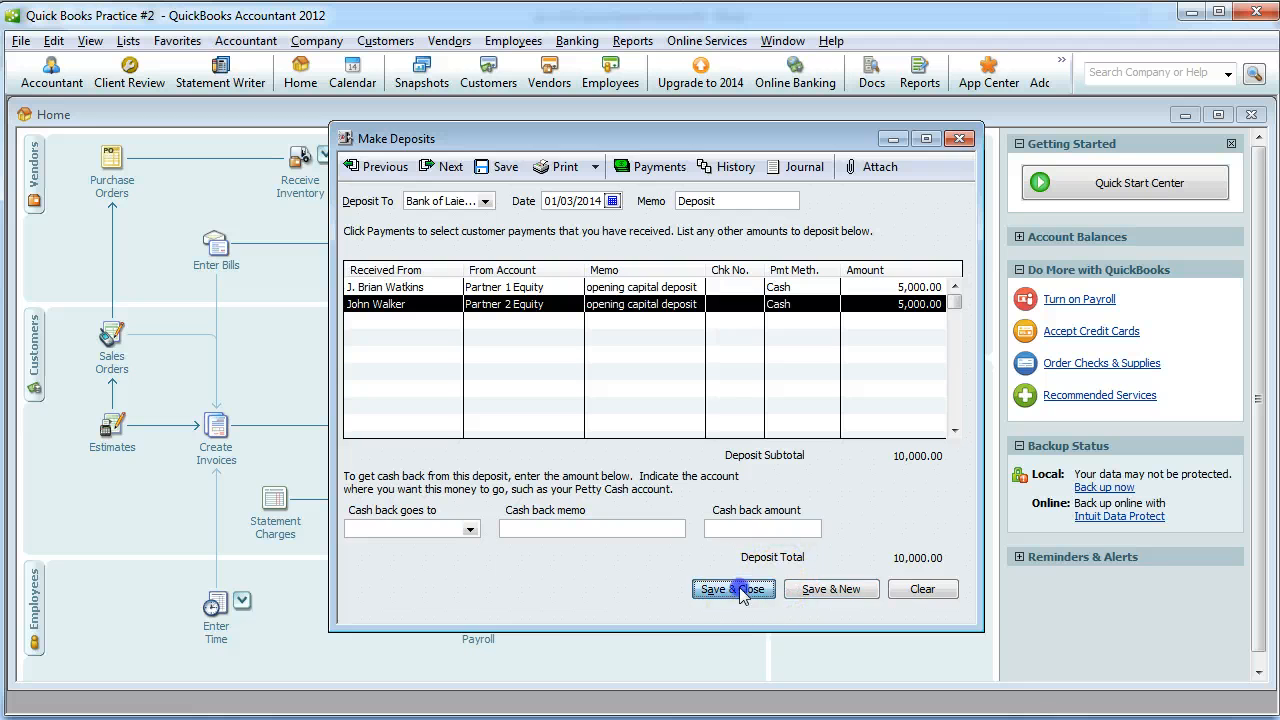
{"action": "left_click", "coordinate": [755, 607]}
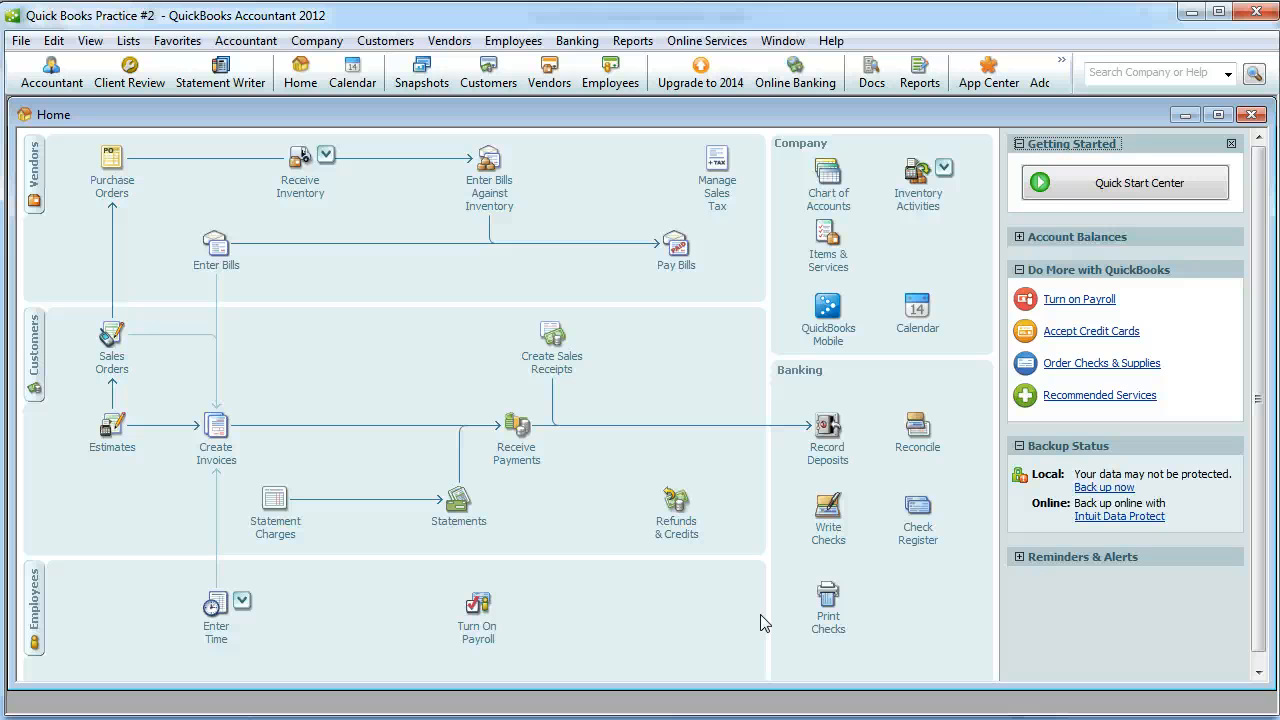
Read the partnership's business description and the Jan. 5 picture frame purchase in the Word assignment
{"action": "key", "text": "alt+Tab"}
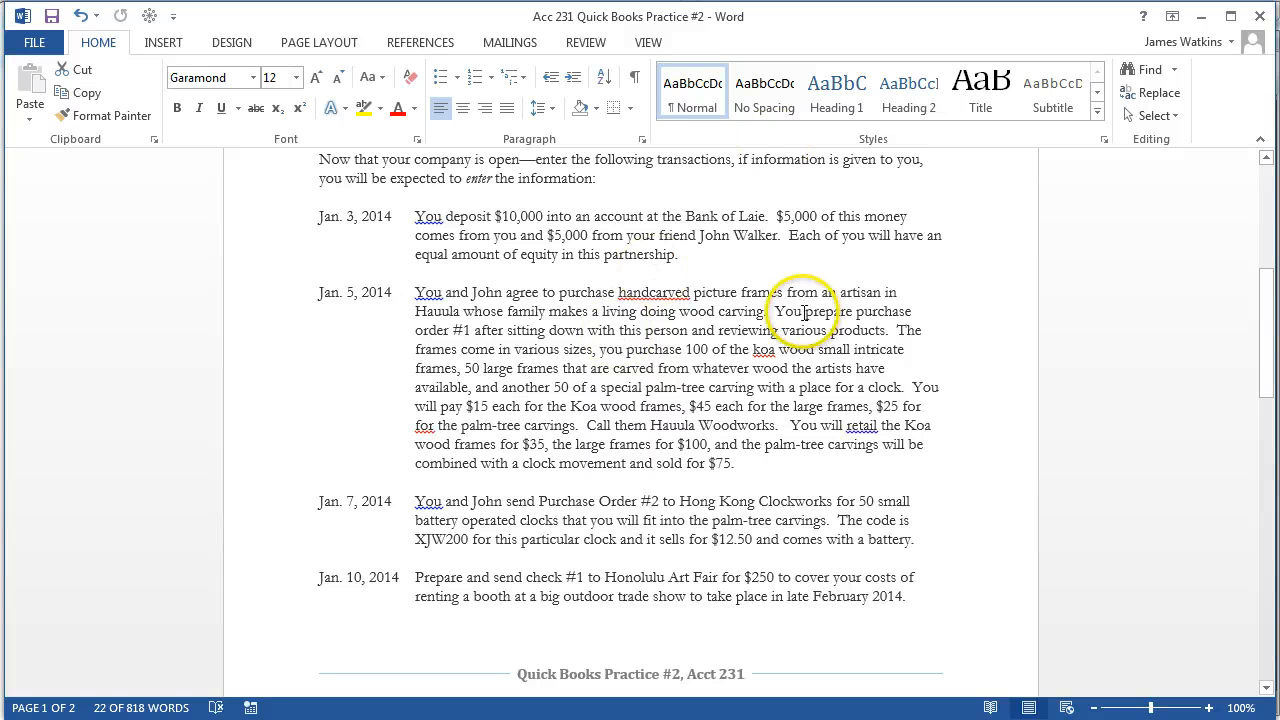
{"action": "scroll", "coordinate": [804, 313], "scroll_direction": "up", "scroll_amount": 1}
{"action": "scroll", "coordinate": [804, 313], "scroll_direction": "up", "scroll_amount": 2}
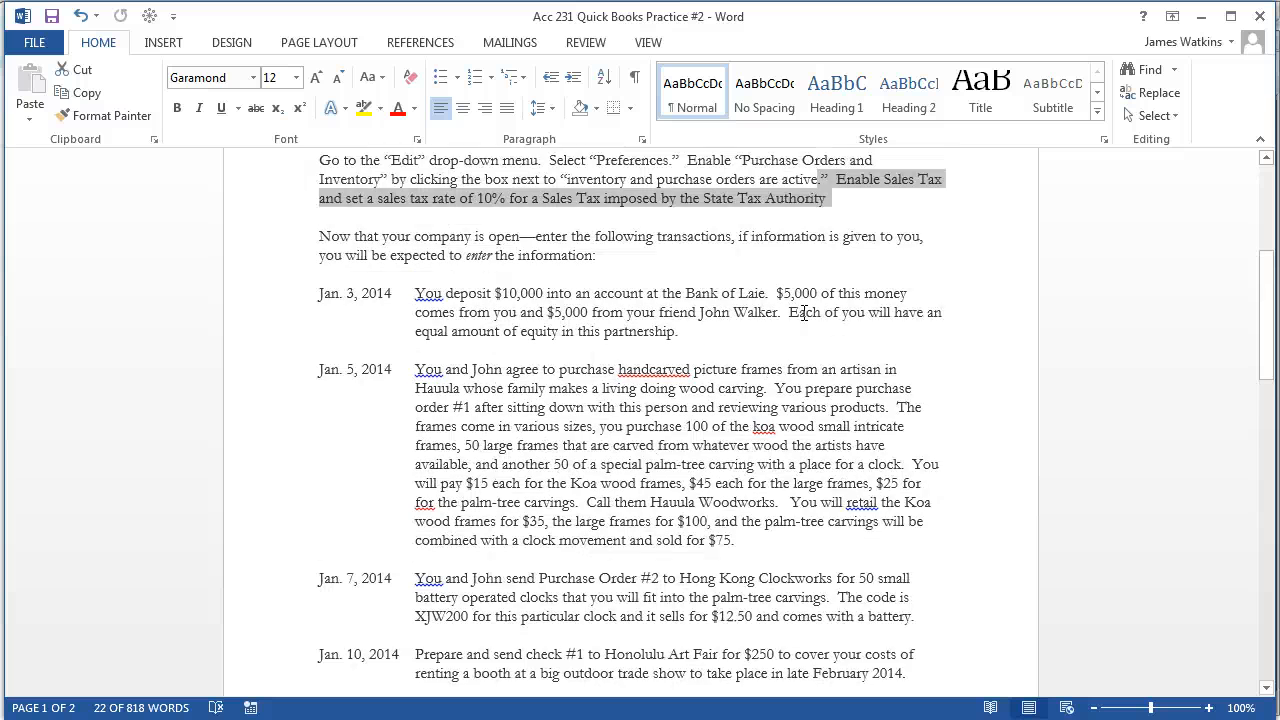
{"action": "left_click_drag", "start_coordinate": [432, 190], "coordinate": [831, 200]}
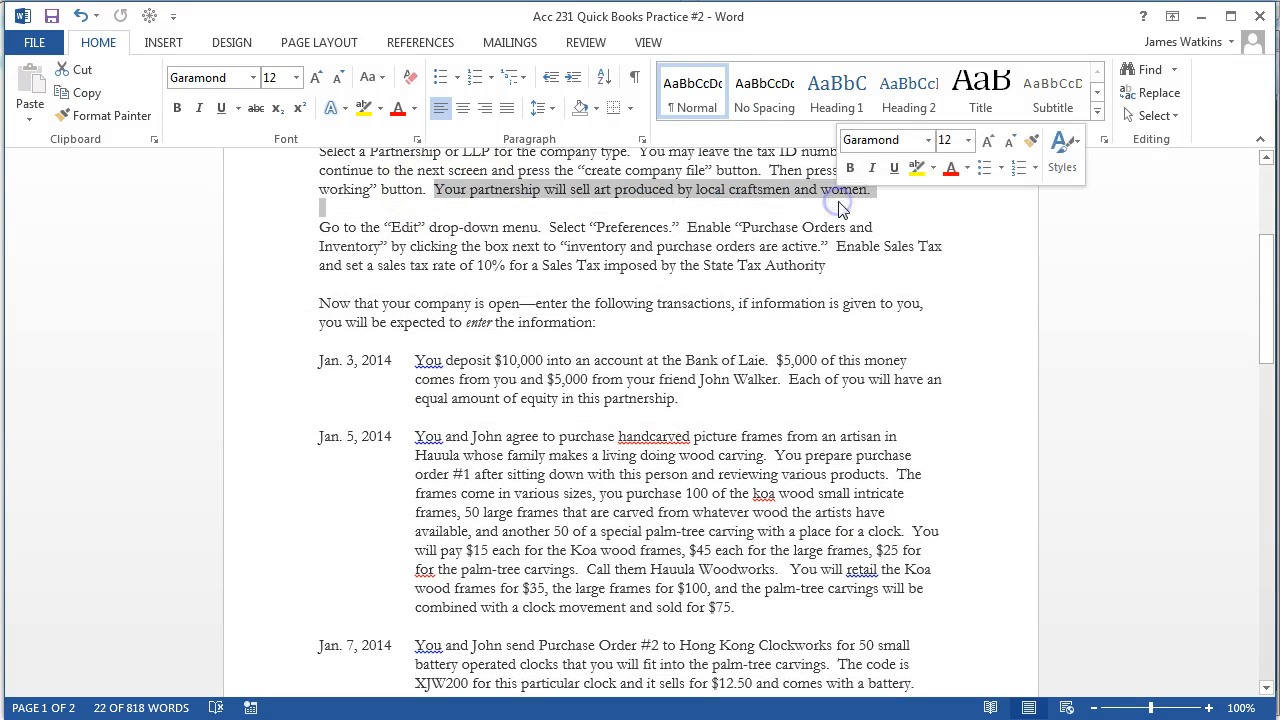
{"action": "scroll", "coordinate": [785, 365], "scroll_direction": "down", "scroll_amount": 3}
{"action": "scroll", "coordinate": [795, 368], "scroll_direction": "down", "scroll_amount": 2}
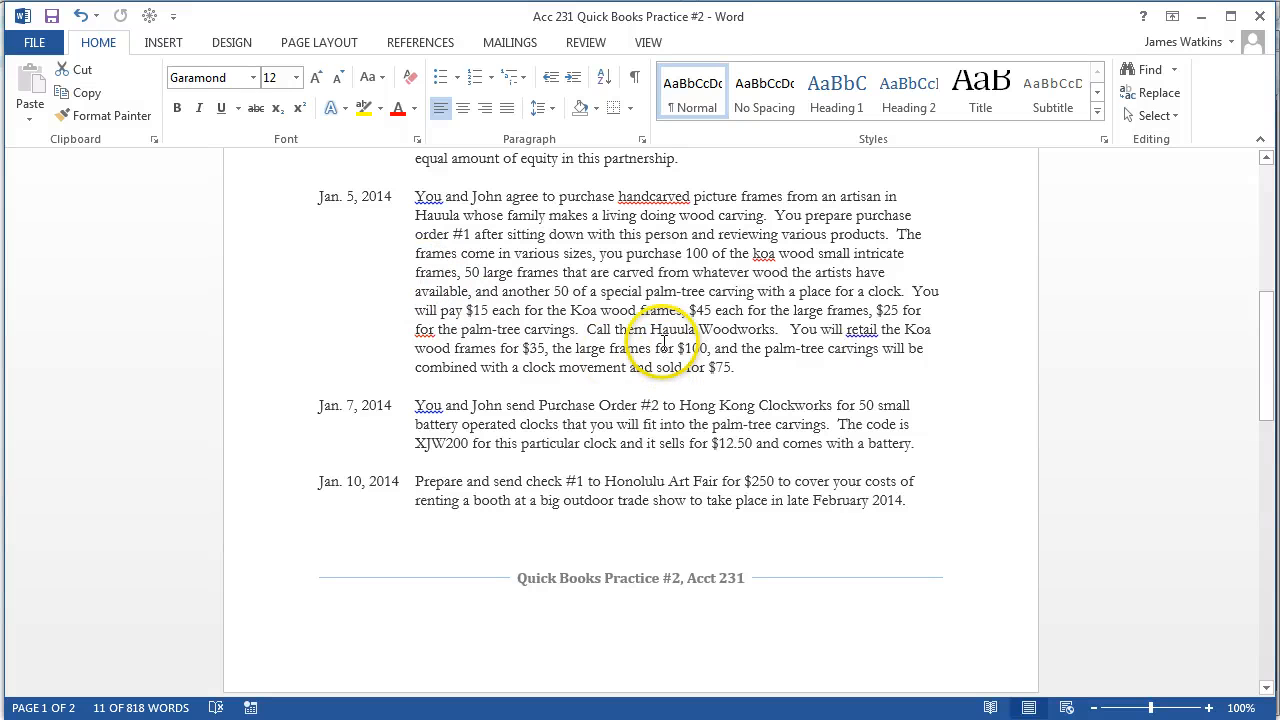
Start a purchase order in QuickBooks for Hauula Woodworks, adding it as a new vendor
{"action": "key", "text": "alt+Tab"}
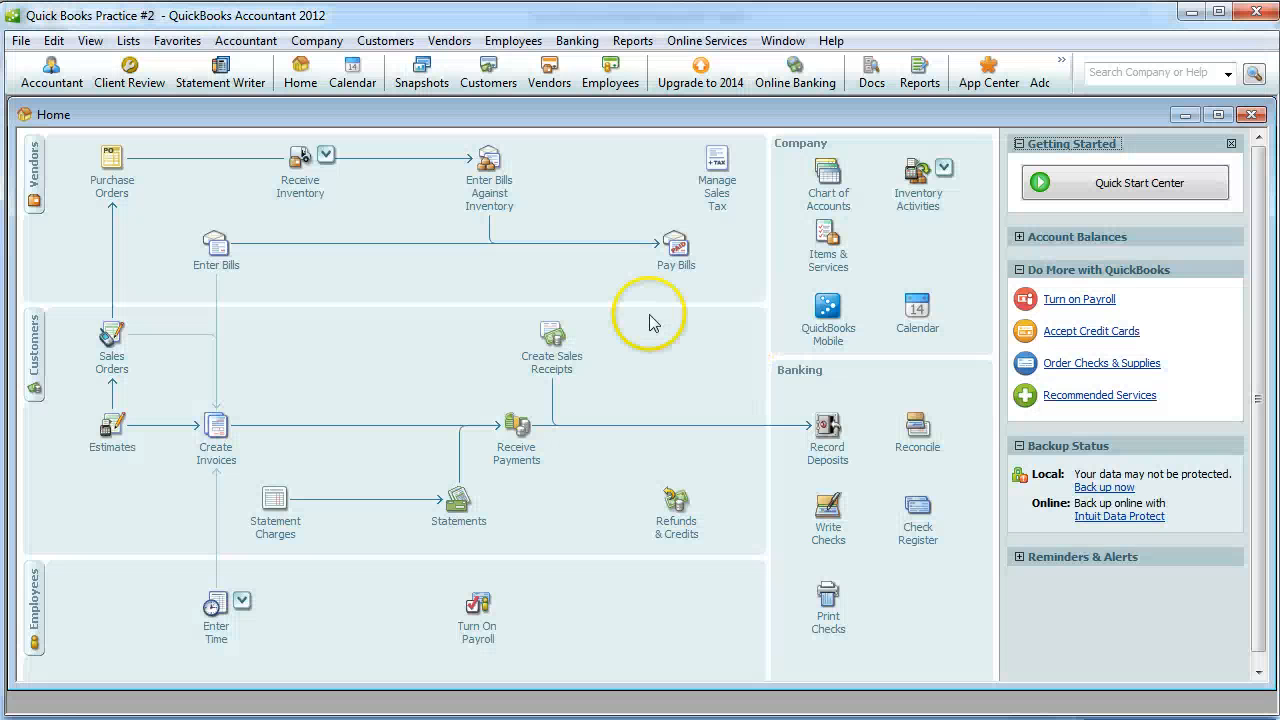
{"action": "left_click", "coordinate": [121, 187]}
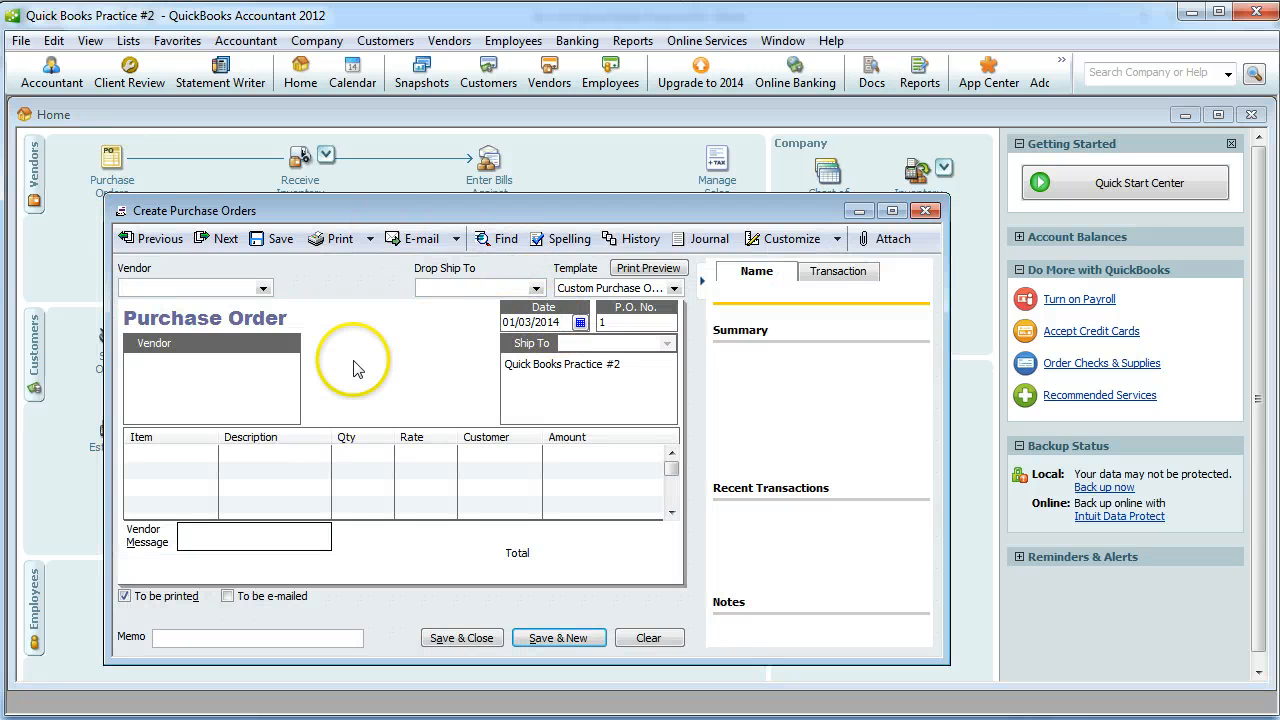
{"action": "left_click", "coordinate": [177, 453]}
{"action": "left_click", "coordinate": [183, 288]}
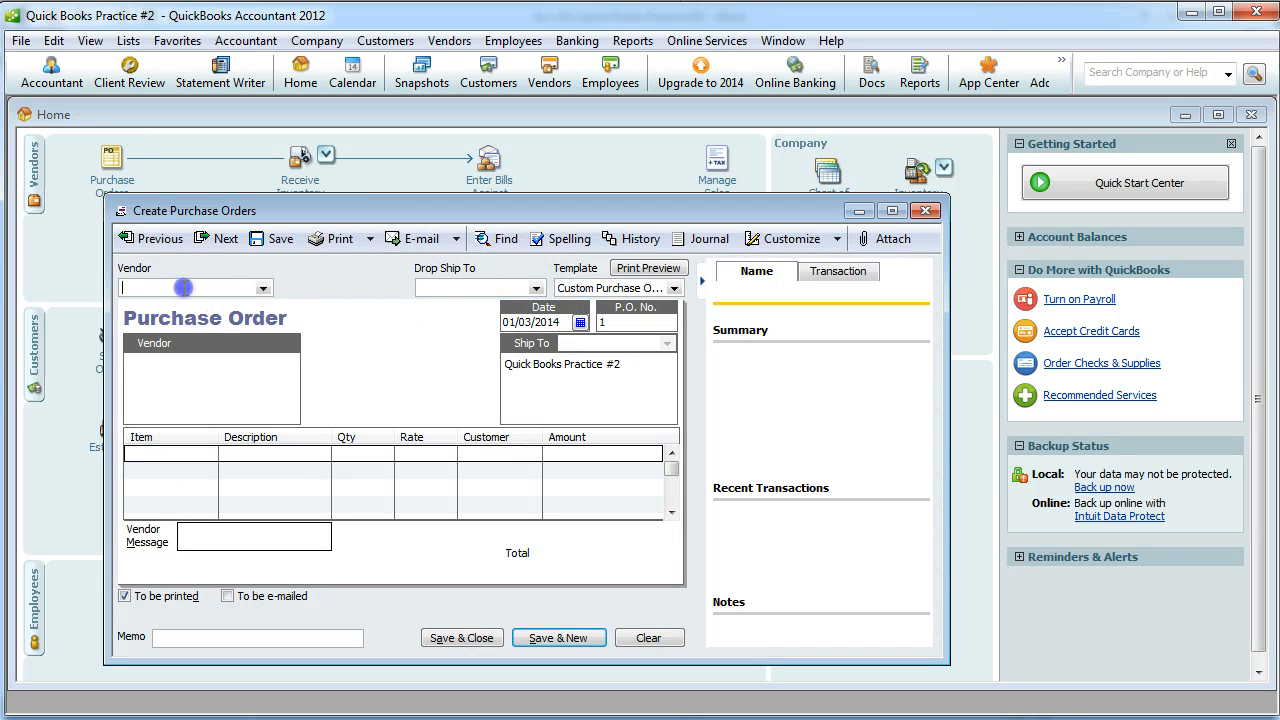
{"action": "type", "text": "Hauula Woodworks"}
{"action": "key", "text": "Tab"}
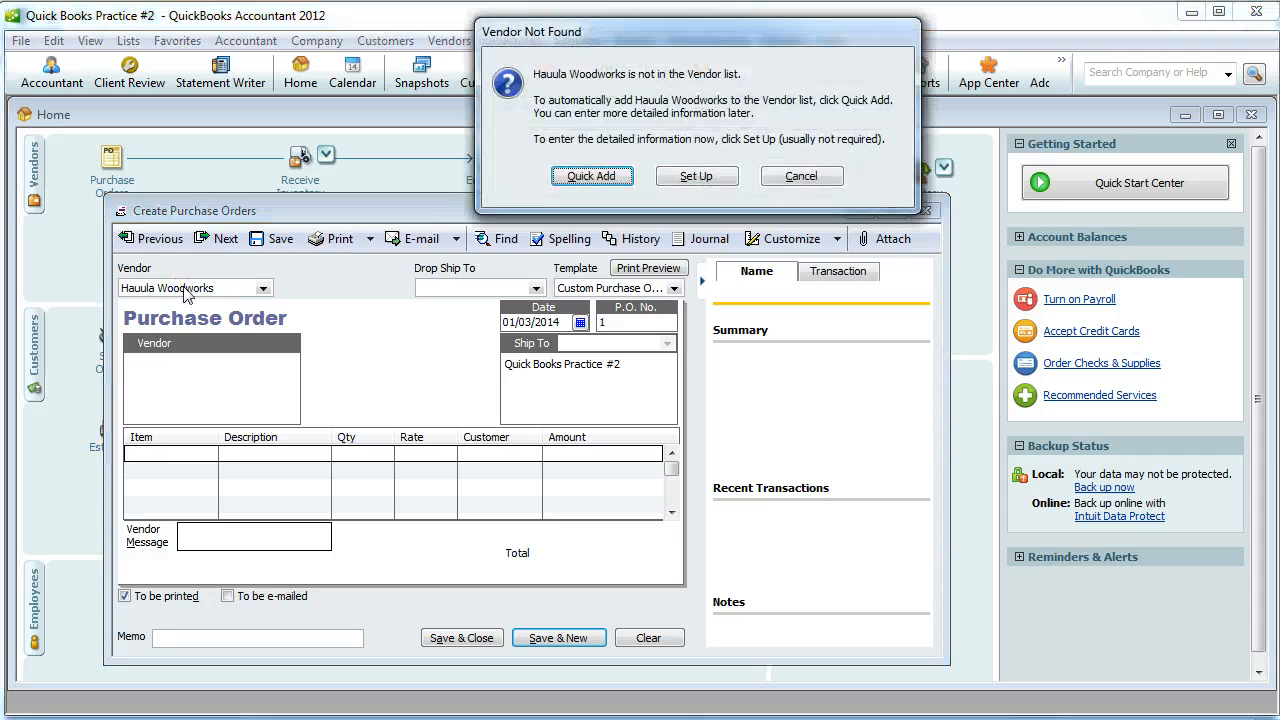
{"action": "key", "text": "Escape"}
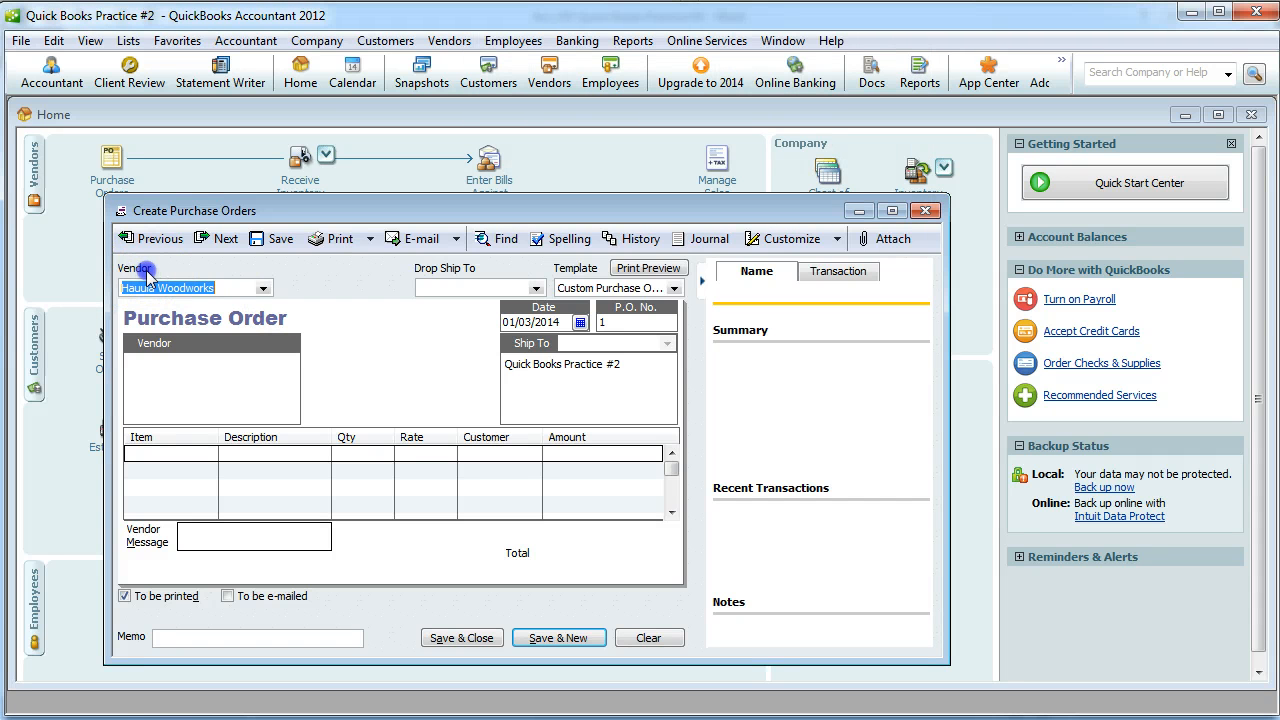
Start a new Inventory Part item for the order's first line, with Small Koa Frame as its name and purchase description
{"action": "left_click", "coordinate": [166, 454]}
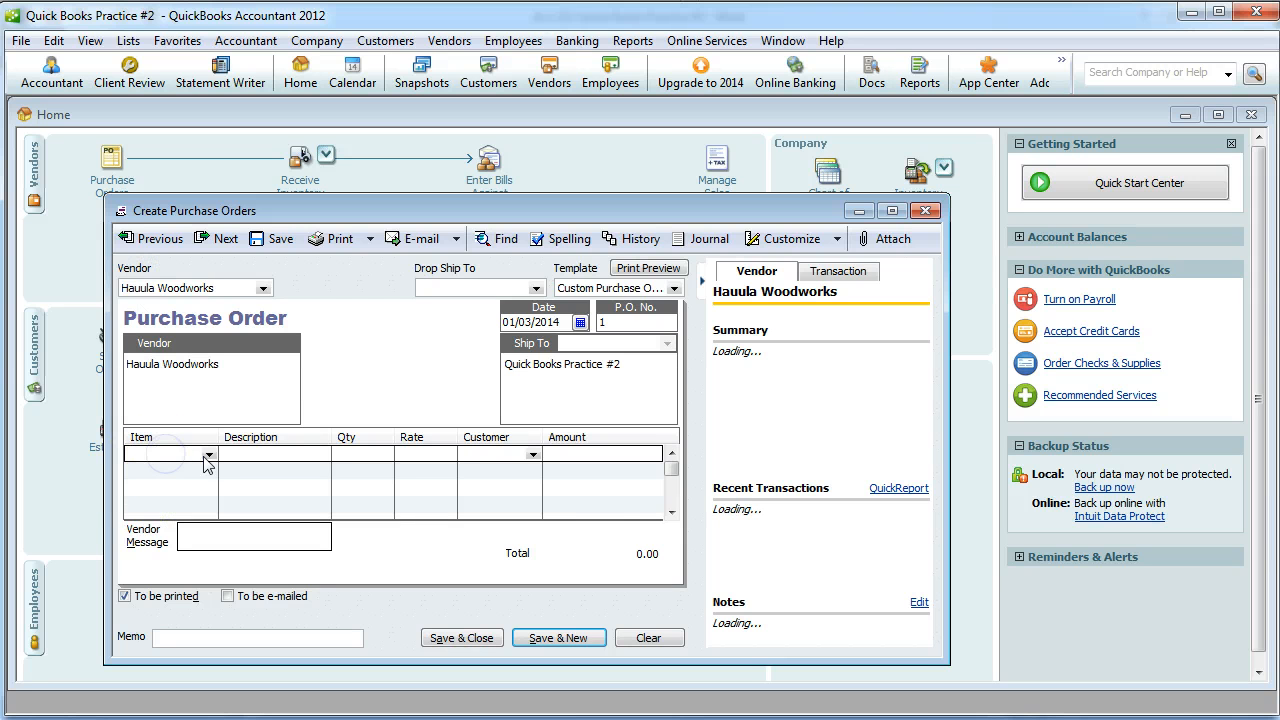
{"action": "left_click", "coordinate": [209, 454]}
{"action": "left_click", "coordinate": [172, 470]}
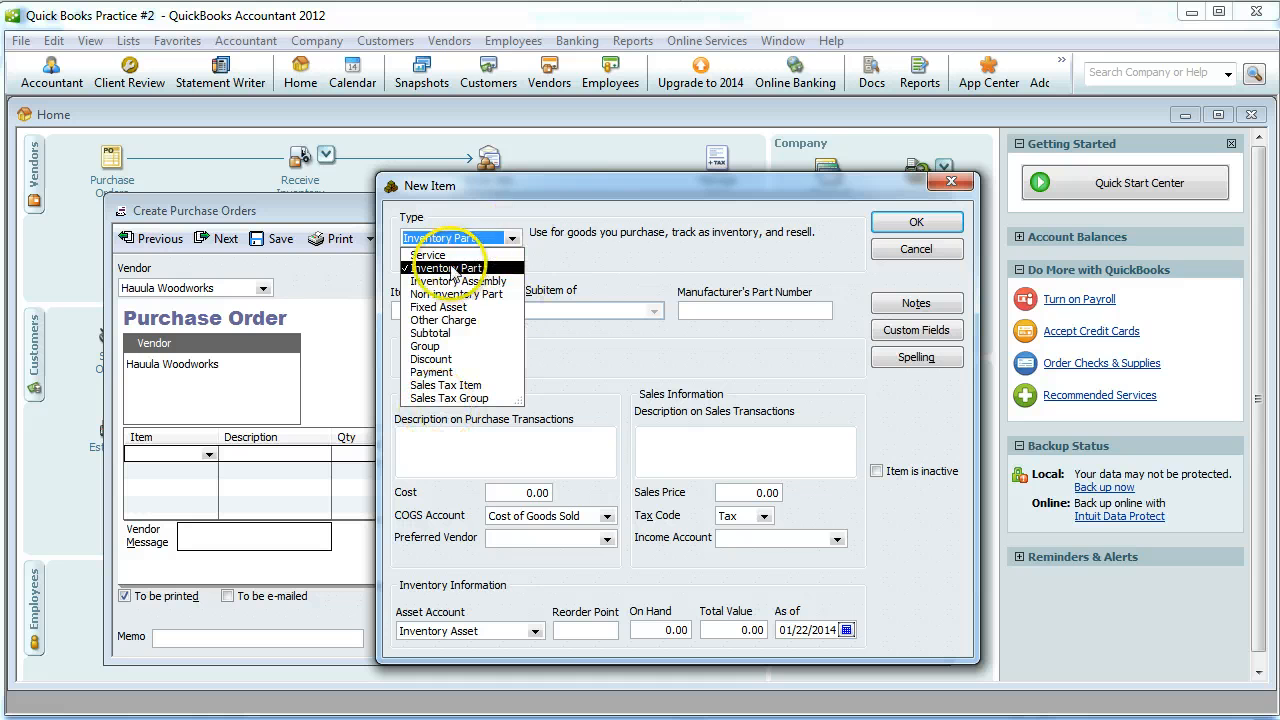
{"action": "left_click", "coordinate": [590, 260]}
{"action": "left_click", "coordinate": [440, 313]}
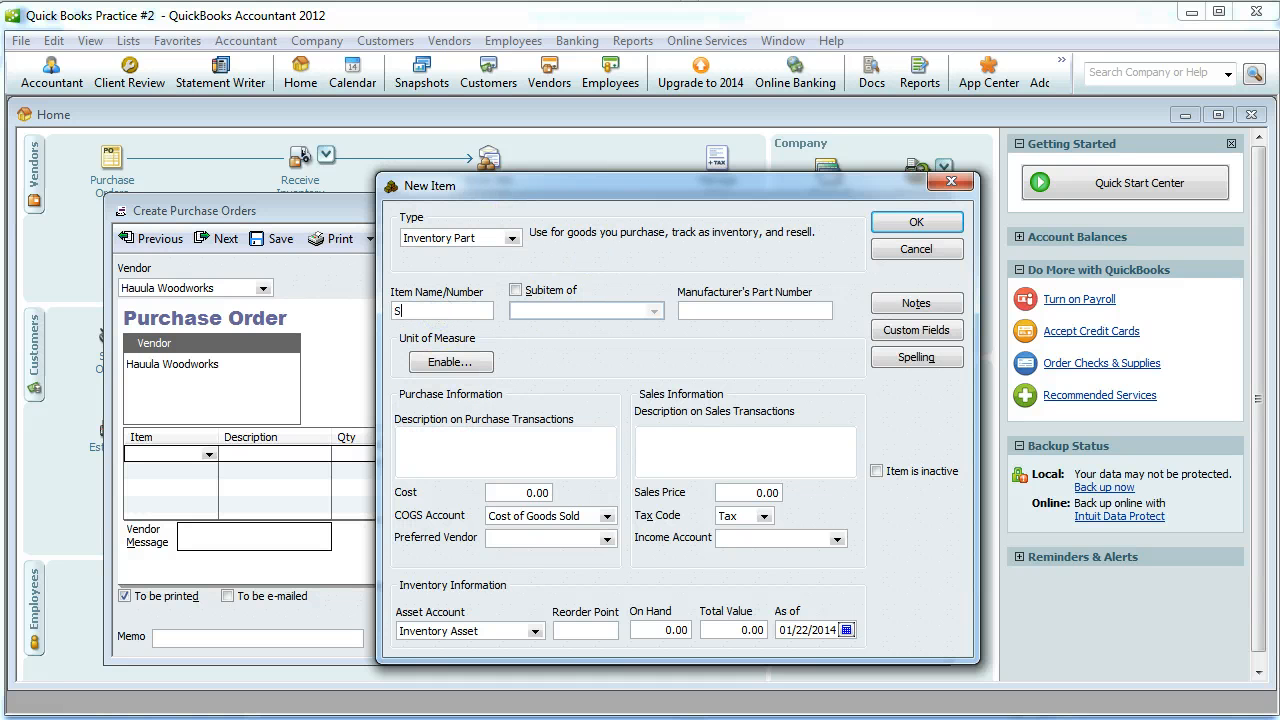
{"action": "type", "text": "Small Koa Frame"}
{"action": "key", "text": "Tab"}
{"action": "key", "text": "Tab"}
{"action": "key", "text": "Tab"}
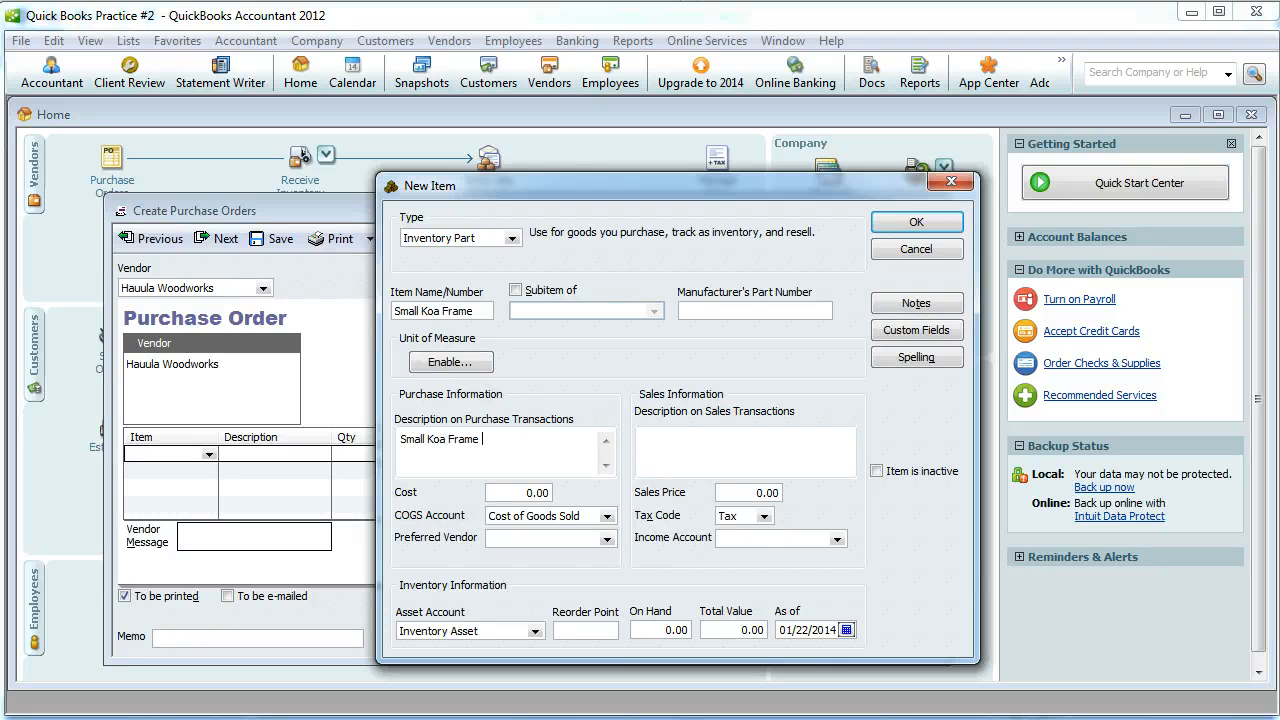
{"action": "key", "text": "Tab"}
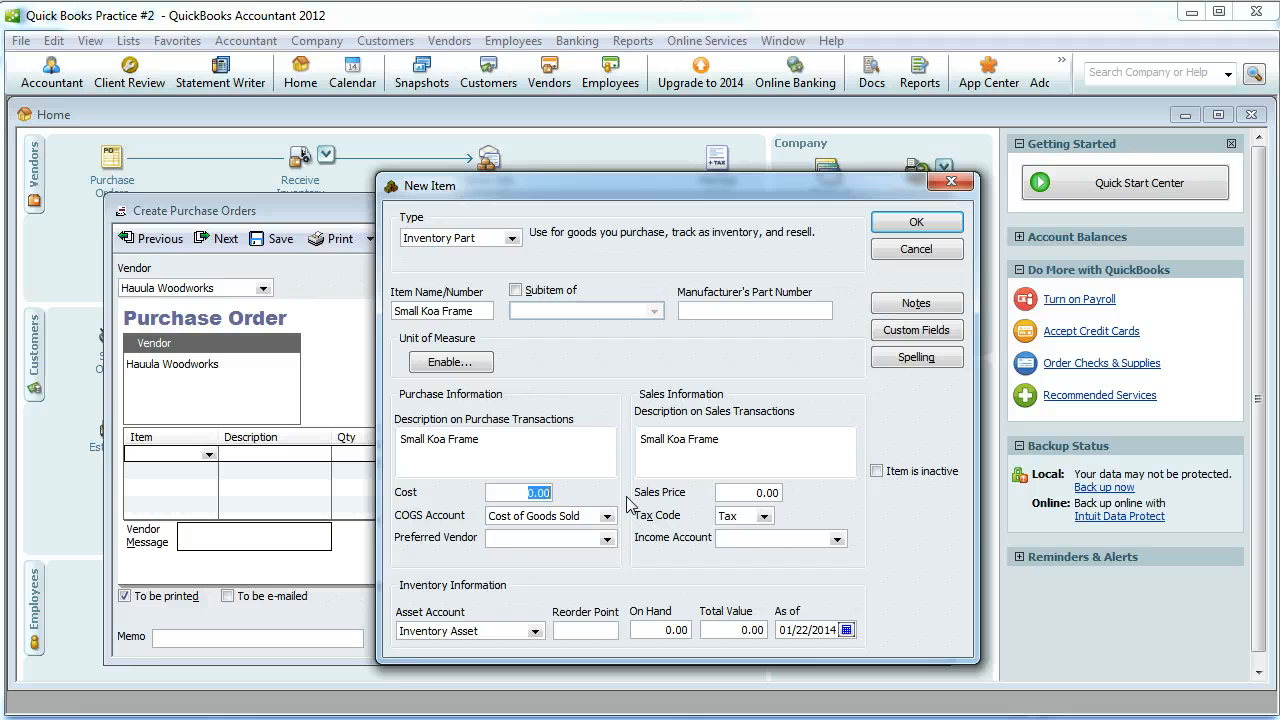
Set the Small Koa Frame item's cost to 15 and sales price to 35, checking both in the Word assignment
{"action": "key", "text": "alt+Tab"}
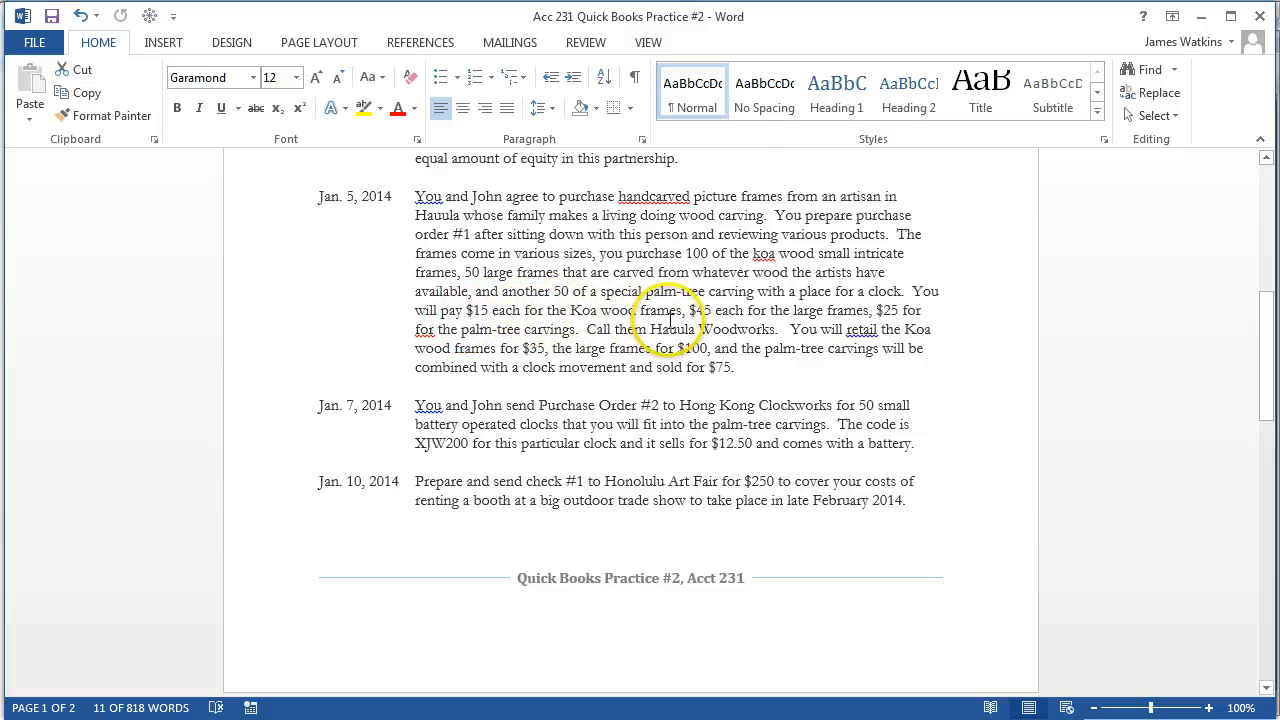
{"action": "key", "text": "alt+Tab"}
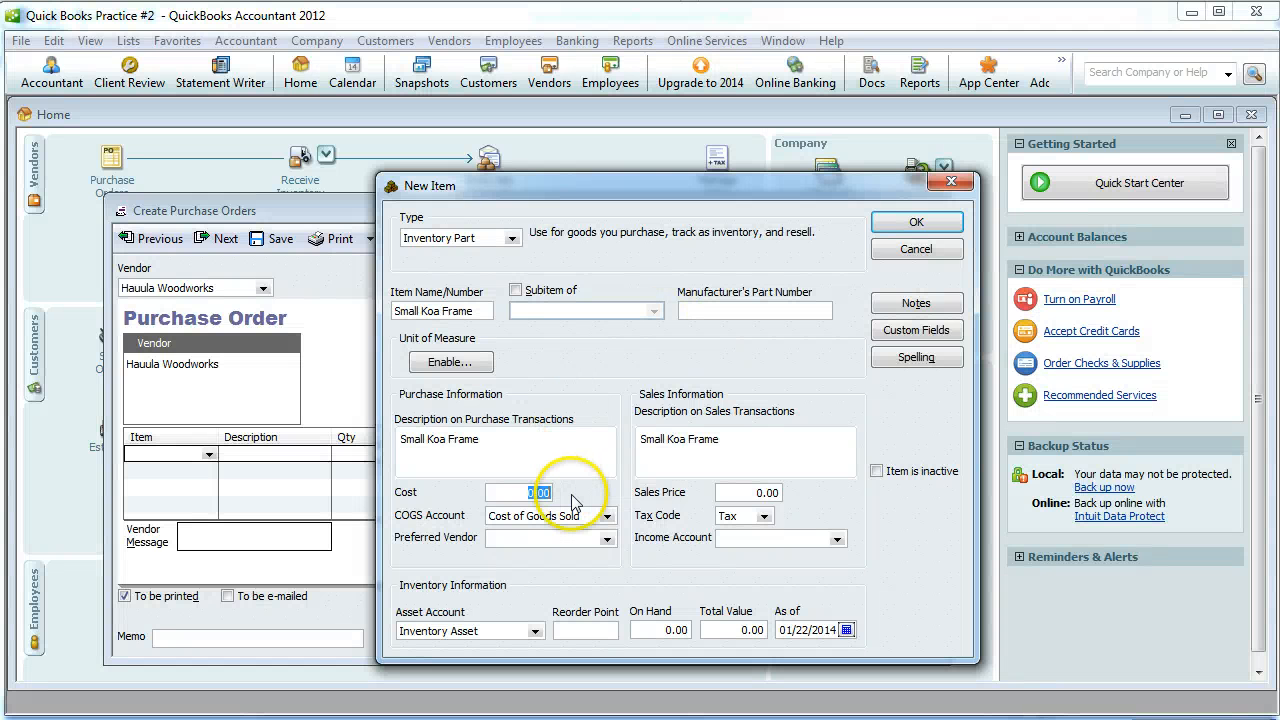
{"action": "type", "text": "15"}
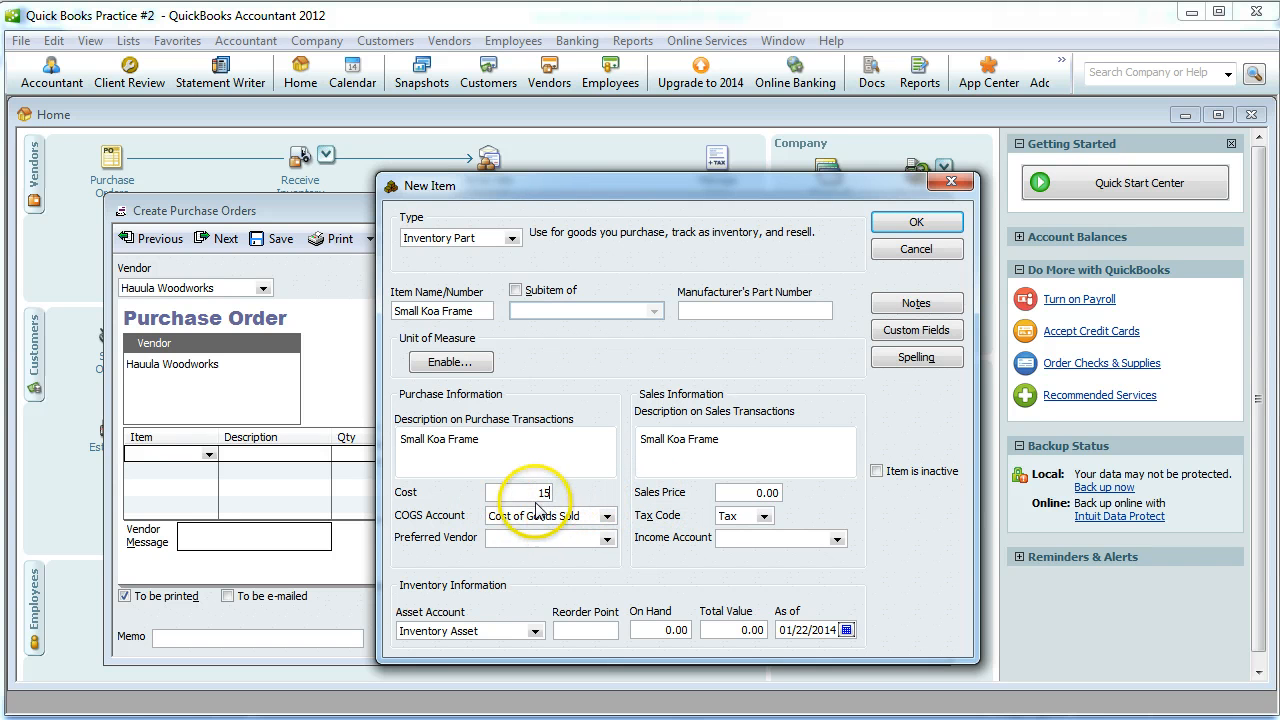
{"action": "key", "text": "alt+Tab"}
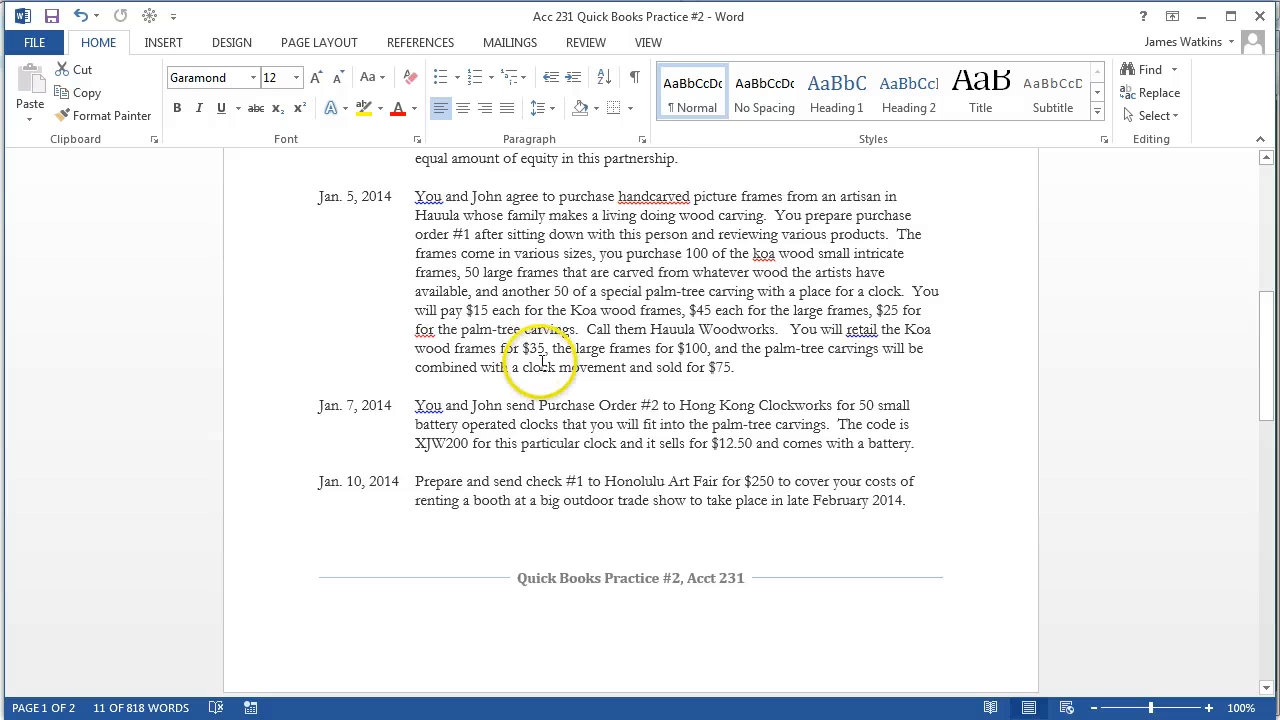
{"action": "key", "text": "alt+Tab"}
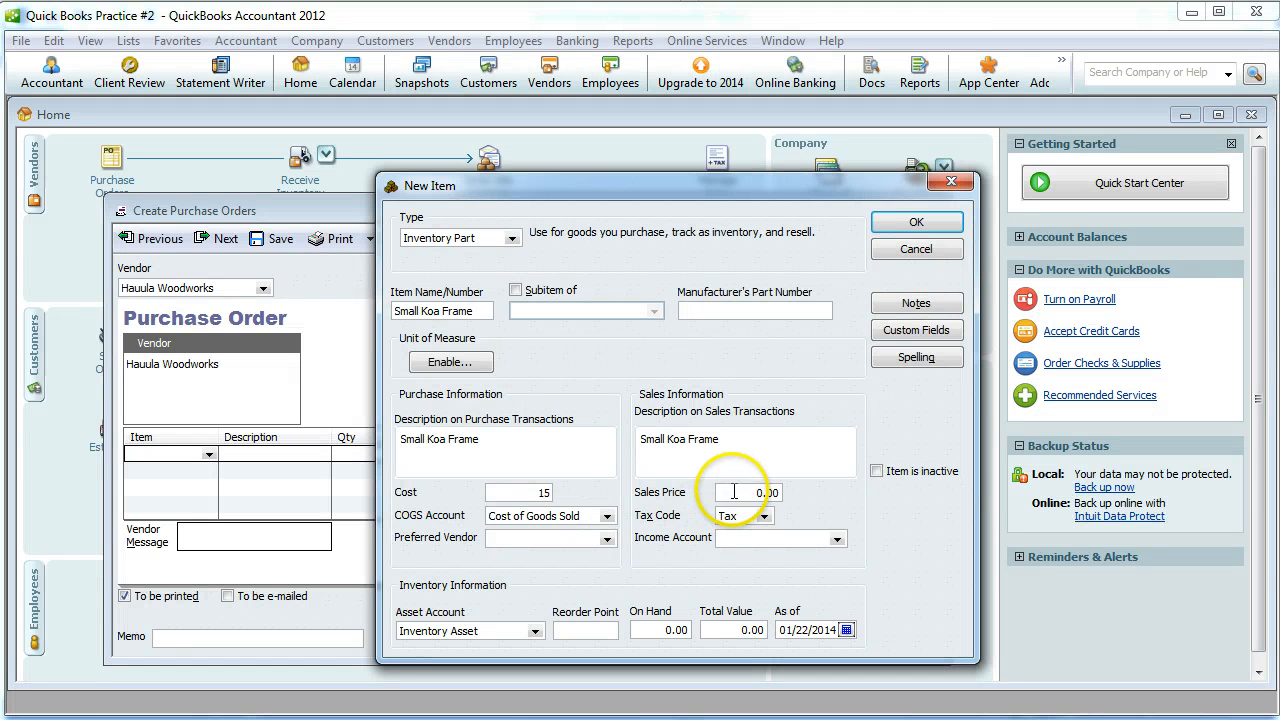
{"action": "left_click", "coordinate": [740, 492]}
{"action": "type", "text": "35"}
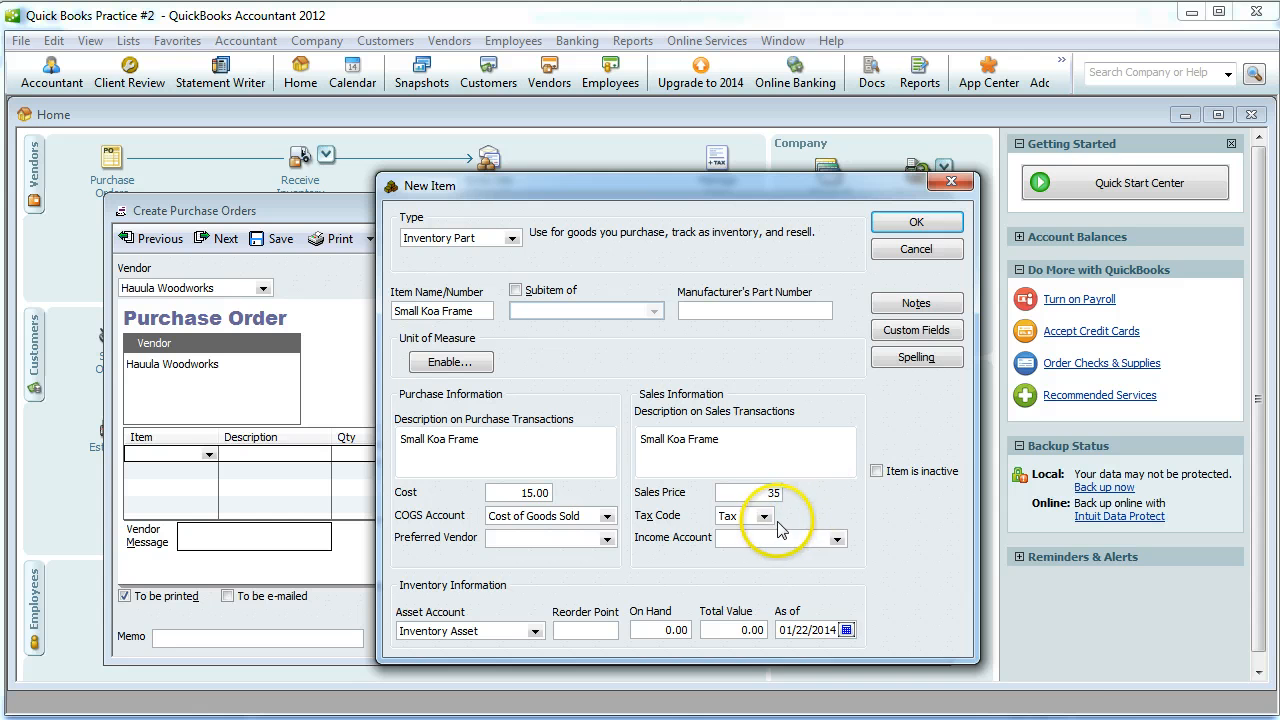
Assign the Small Koa Frame item to the Merchandise Sales income account and save it to the order
{"action": "left_click", "coordinate": [836, 541]}
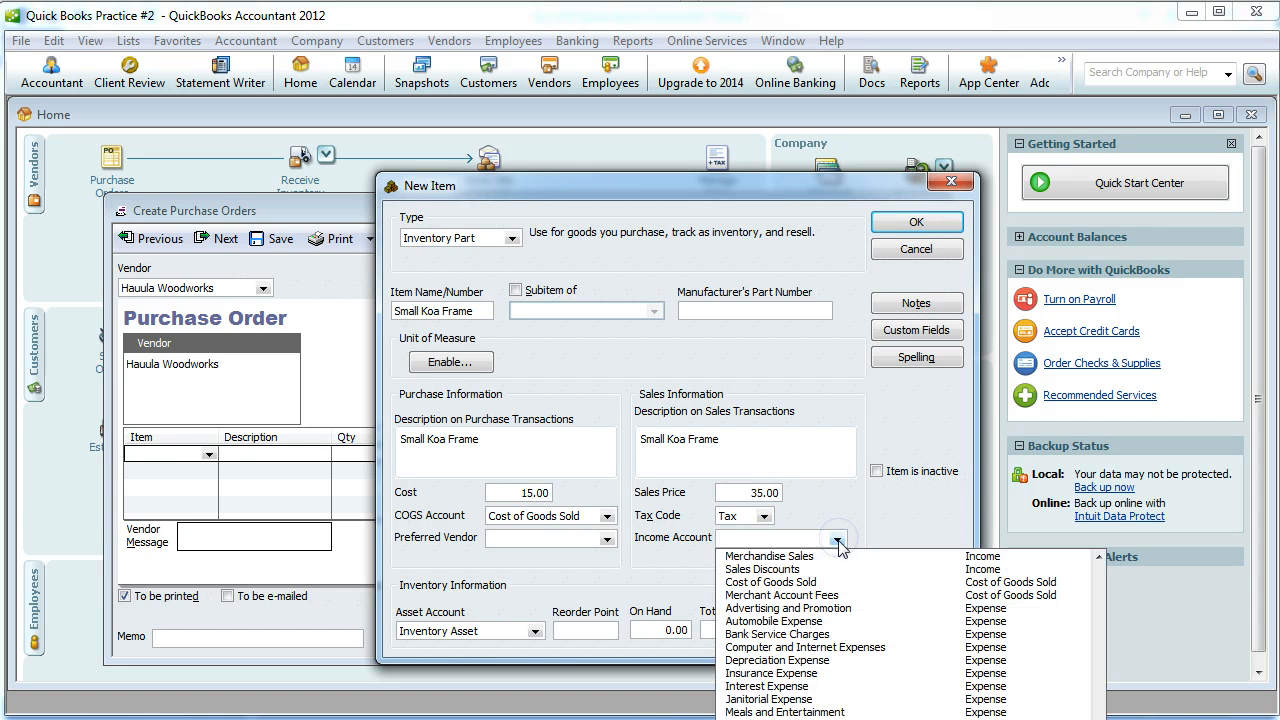
{"action": "left_click", "coordinate": [800, 557]}
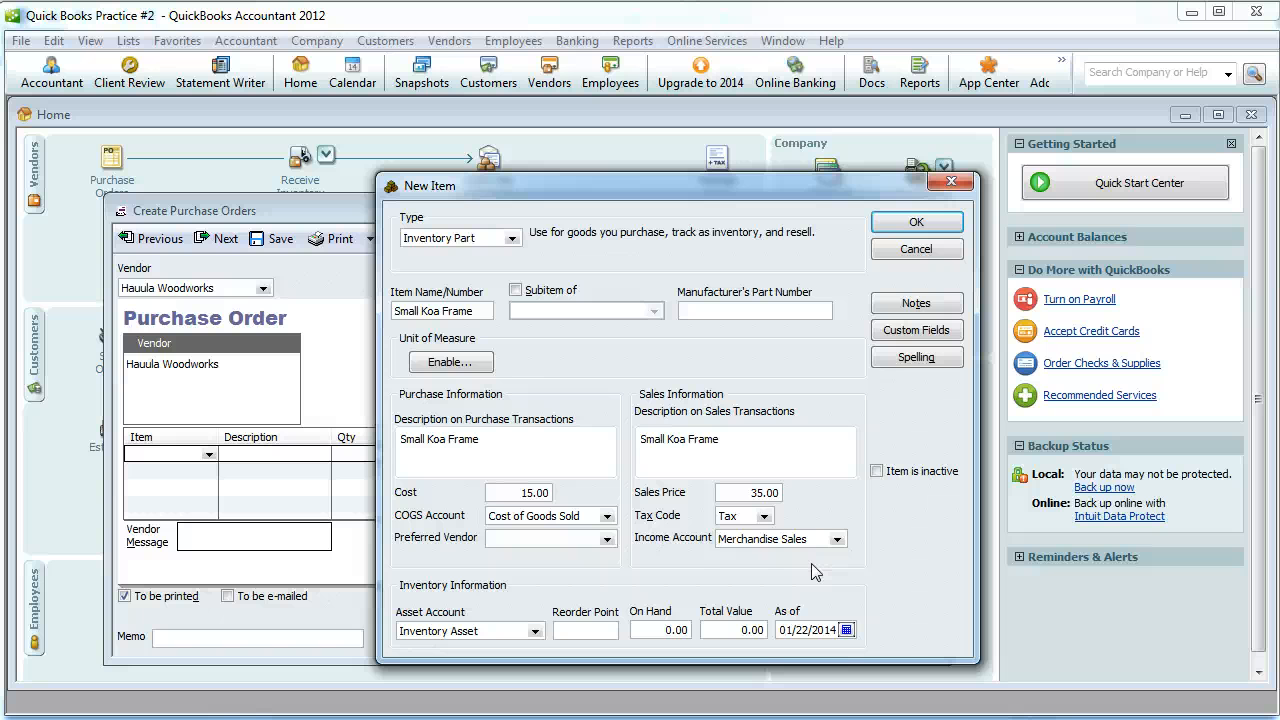
{"action": "left_click", "coordinate": [912, 223]}
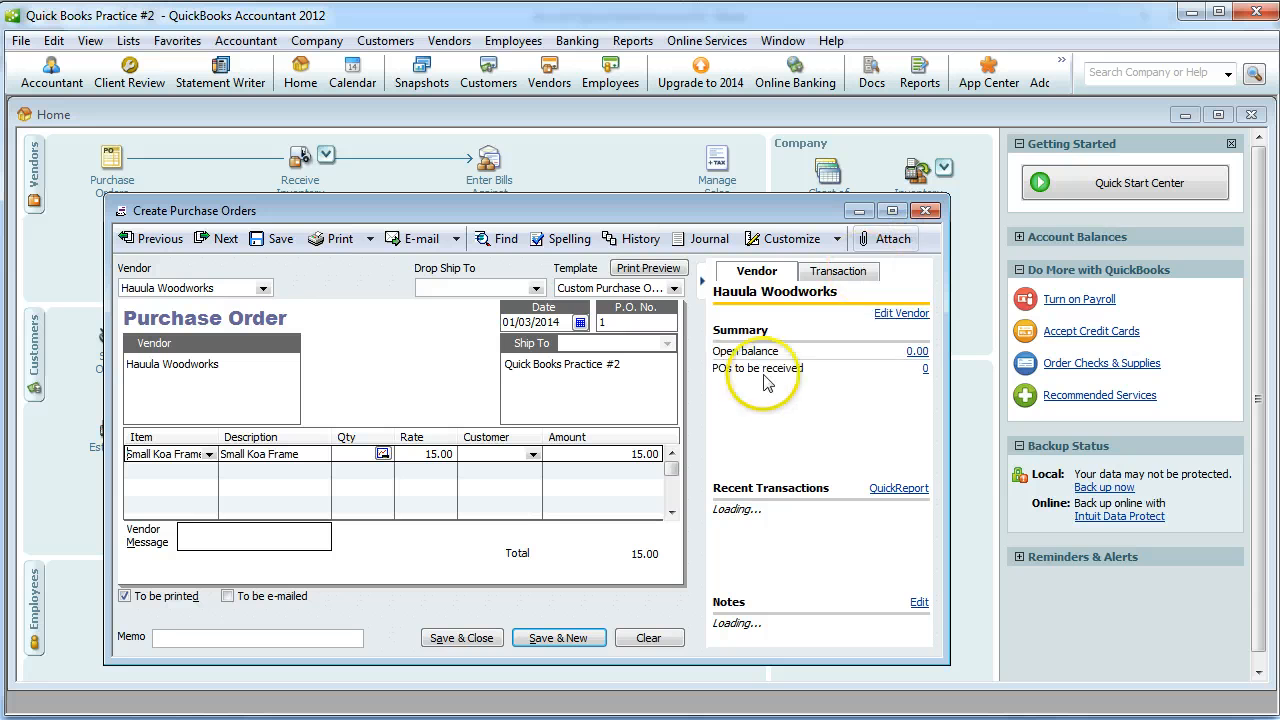
Check the small koa frame quantity in the Word assignment and order 100 on the first line
{"action": "key", "text": "alt+Tab"}
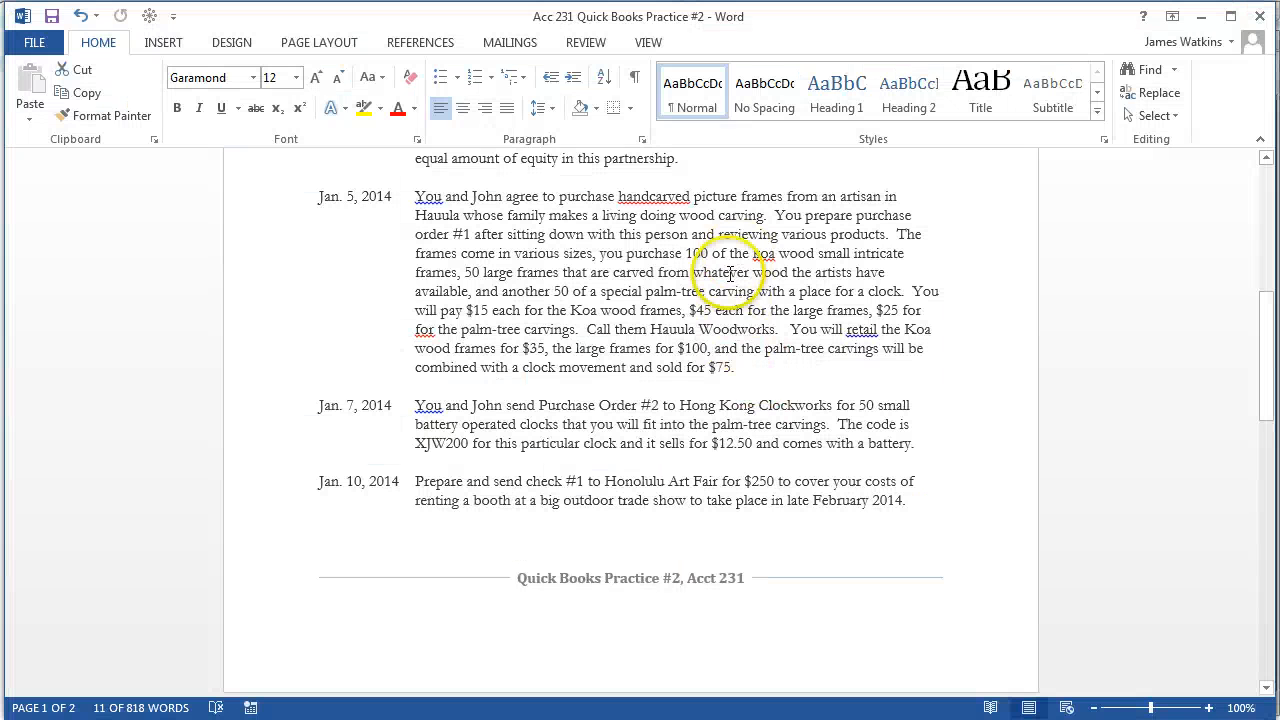
{"action": "key", "text": "alt+Tab"}
{"action": "left_click", "coordinate": [340, 453]}
{"action": "type", "text": "100"}
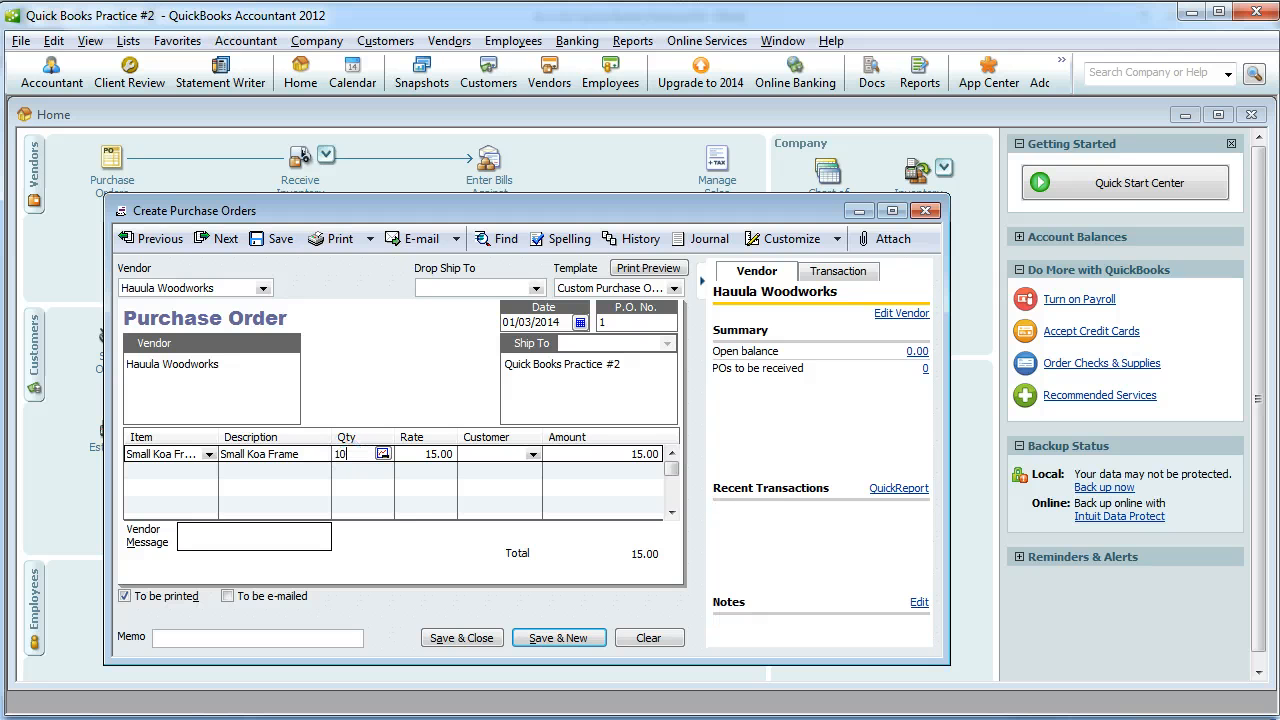
Start a new Inventory Part item for the order's second line, with Large Frame as its name and purchase description
{"action": "left_click", "coordinate": [210, 472]}
{"action": "left_click", "coordinate": [209, 472]}
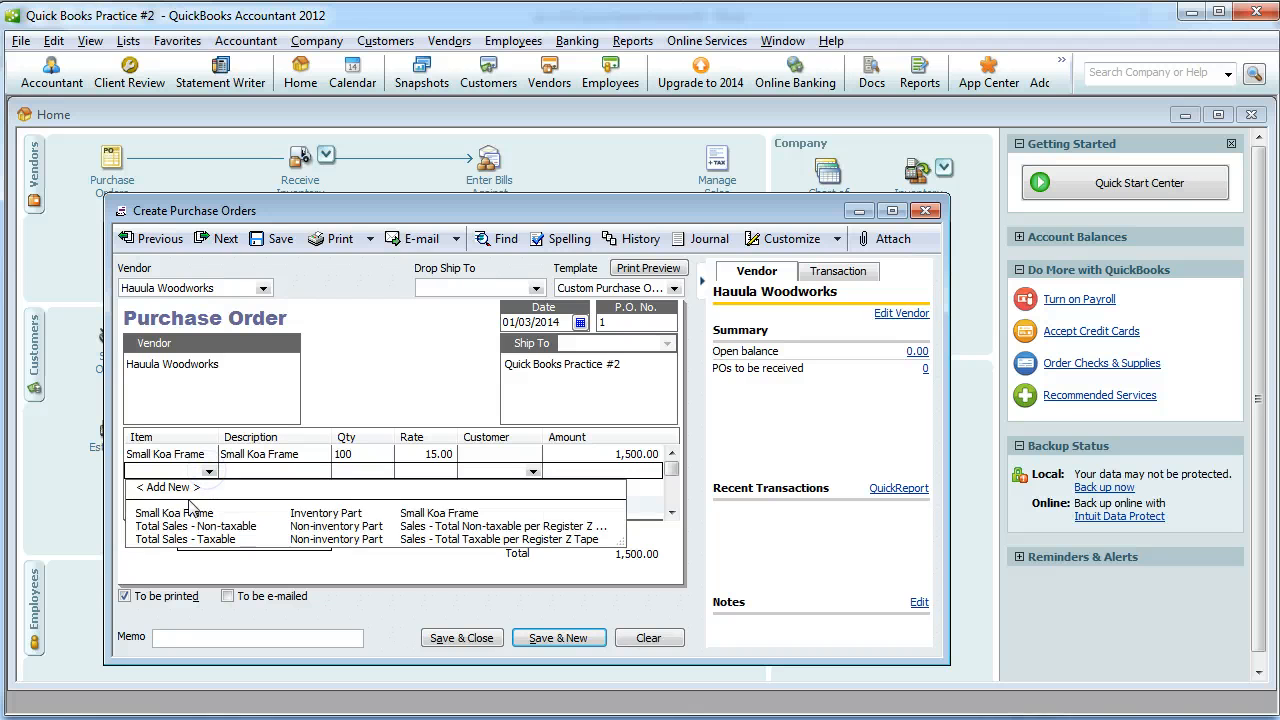
{"action": "left_click", "coordinate": [192, 485]}
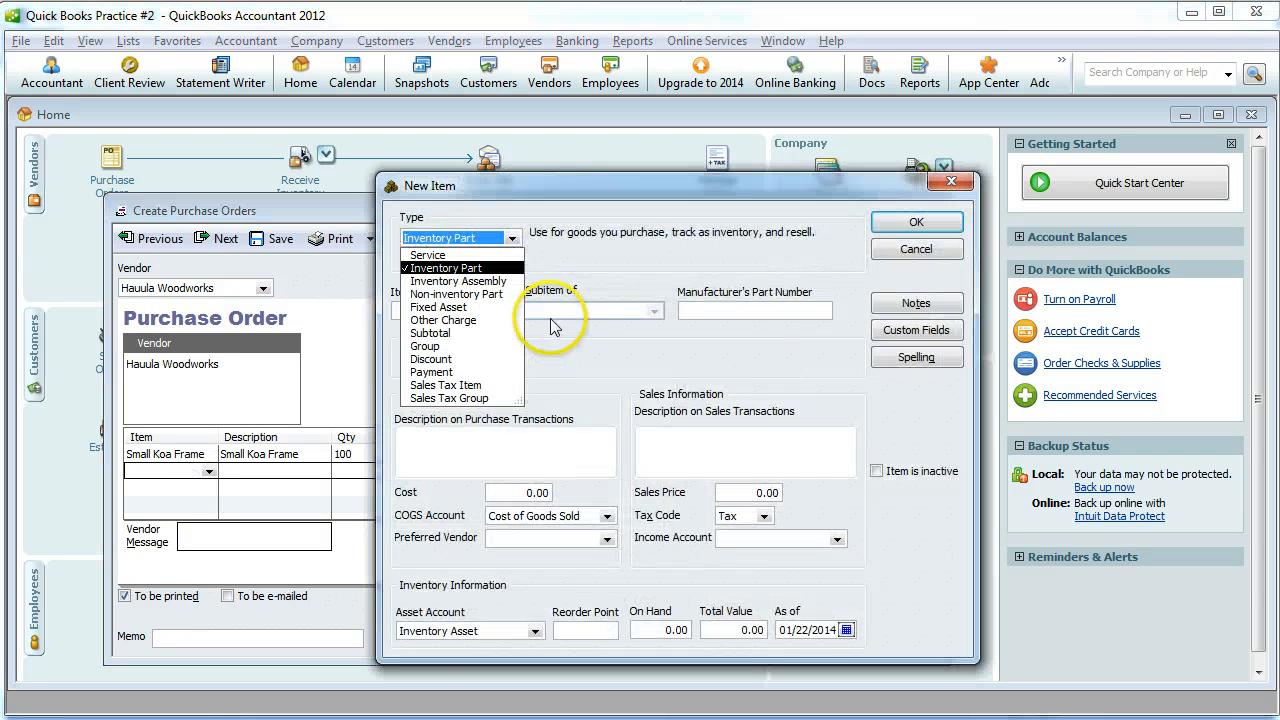
{"action": "left_click", "coordinate": [574, 278]}
{"action": "left_click", "coordinate": [412, 310]}
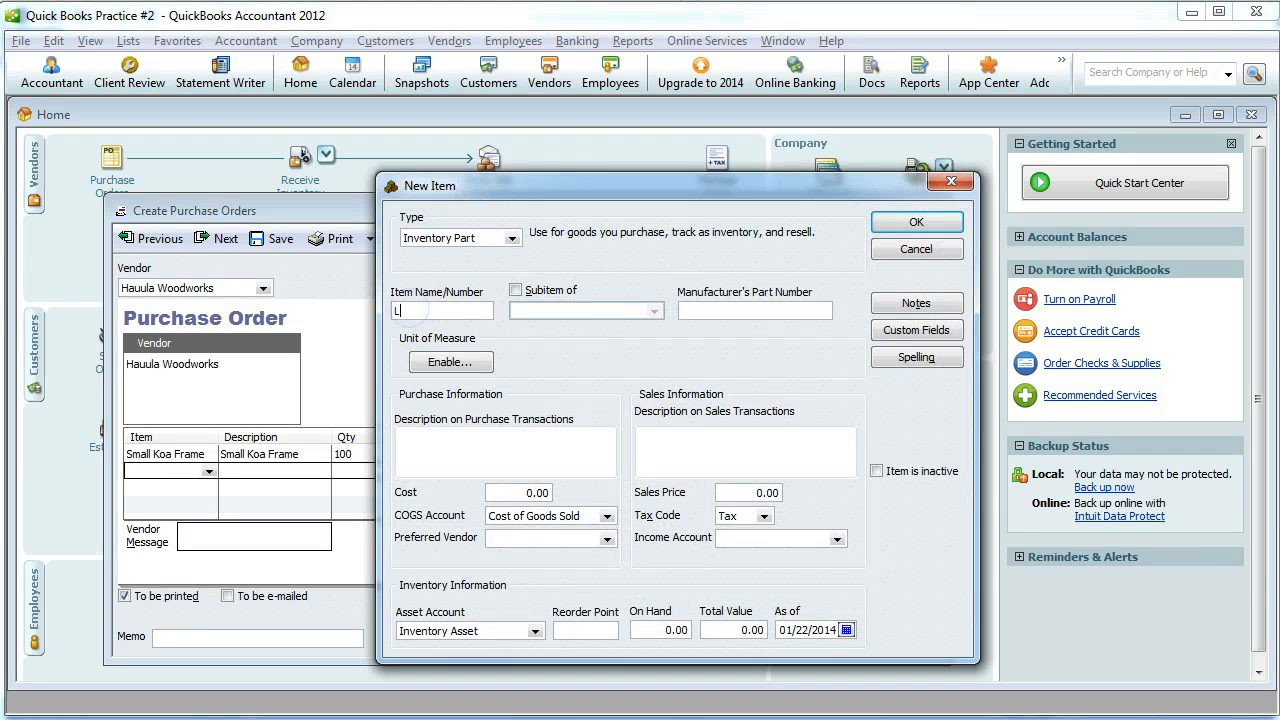
{"action": "type", "text": "Larg"}
{"action": "key", "text": "Tab"}
{"action": "key", "text": "Tab"}
{"action": "key", "text": "Tab"}
{"action": "key", "text": "Tab"}
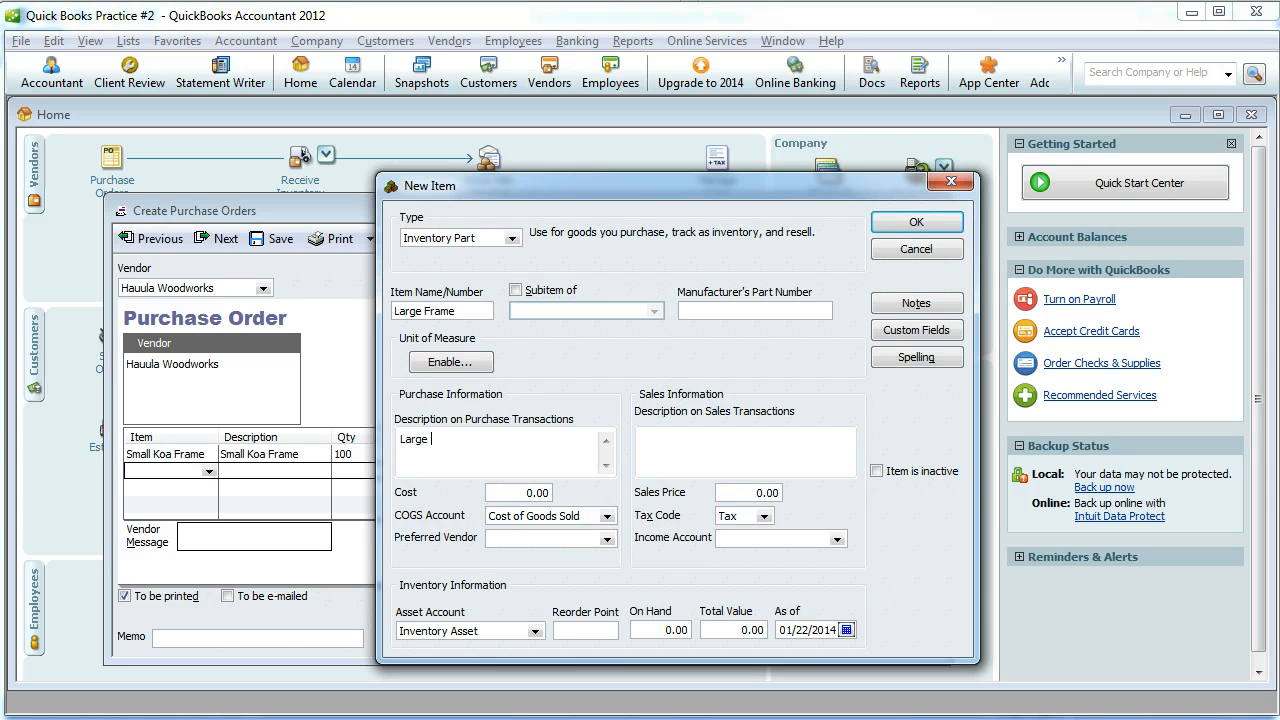
{"action": "type", "text": "Large Frame"}
{"action": "key", "text": "Tab"}
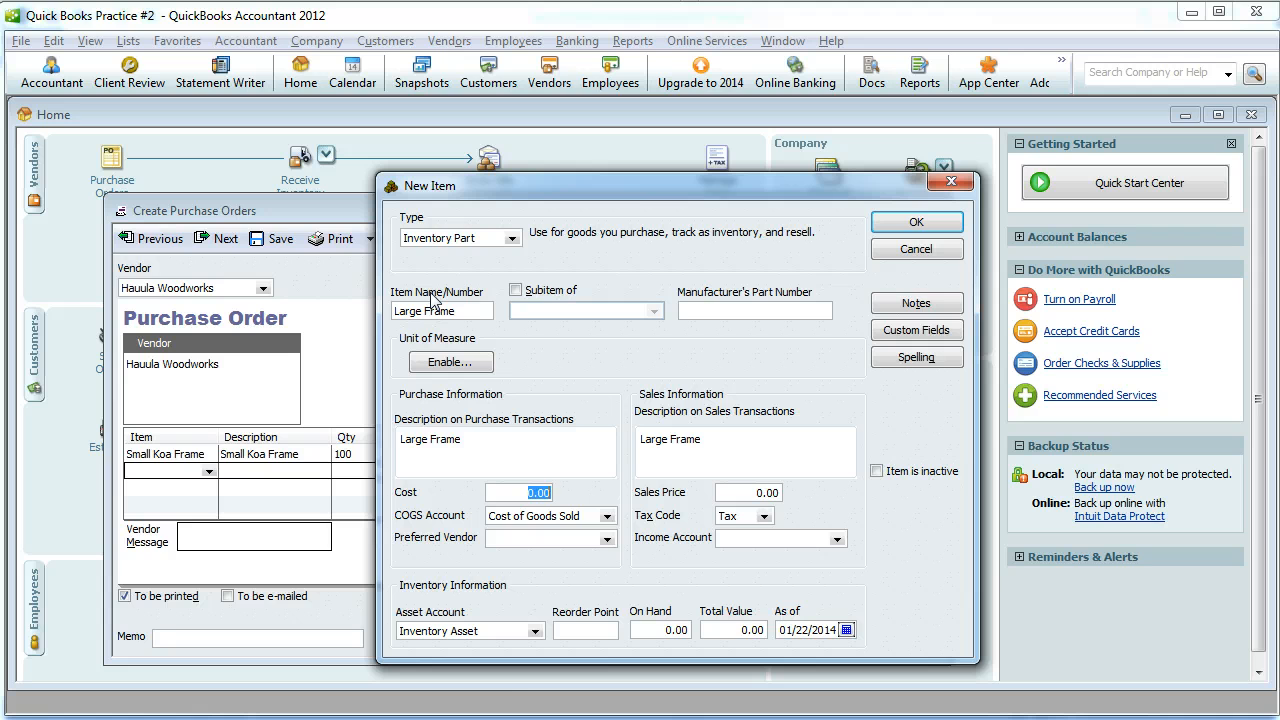
Look up the large frame's prices in the Word assignment and set its cost to 45 and sales price to 100
{"action": "key", "text": "alt+Tab"}
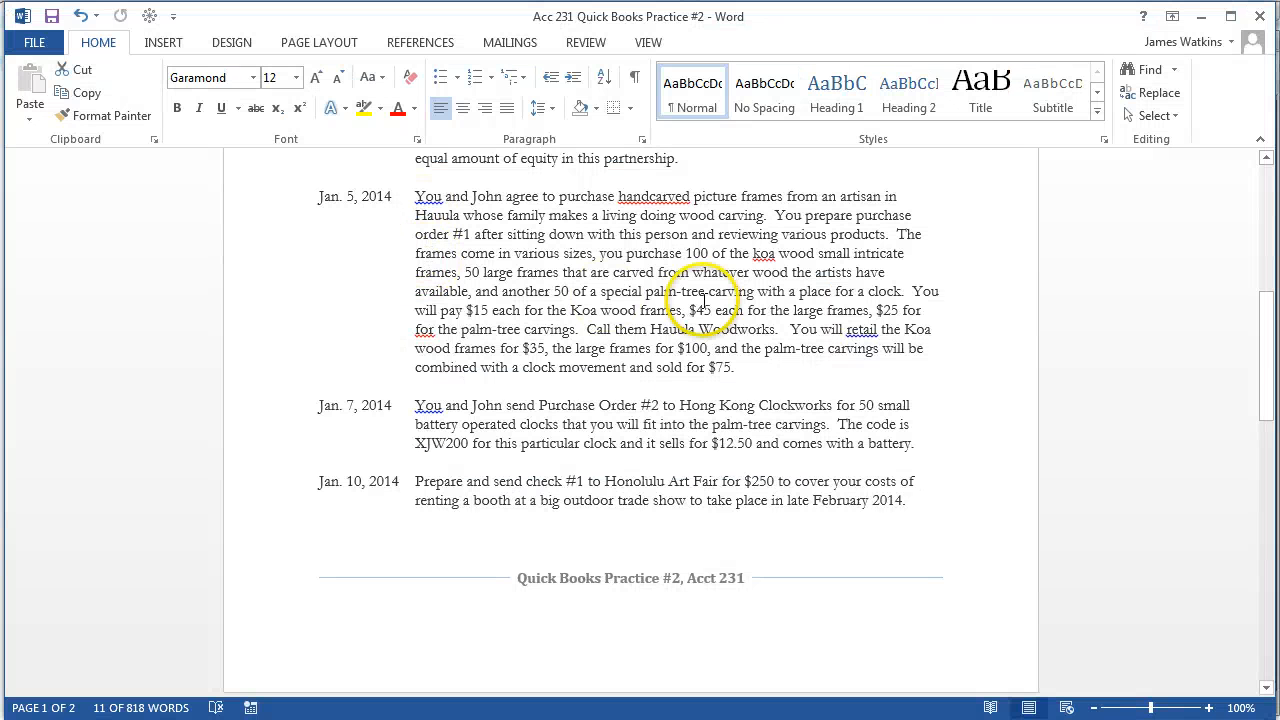
{"action": "left_click_drag", "start_coordinate": [689, 310], "coordinate": [735, 316]}
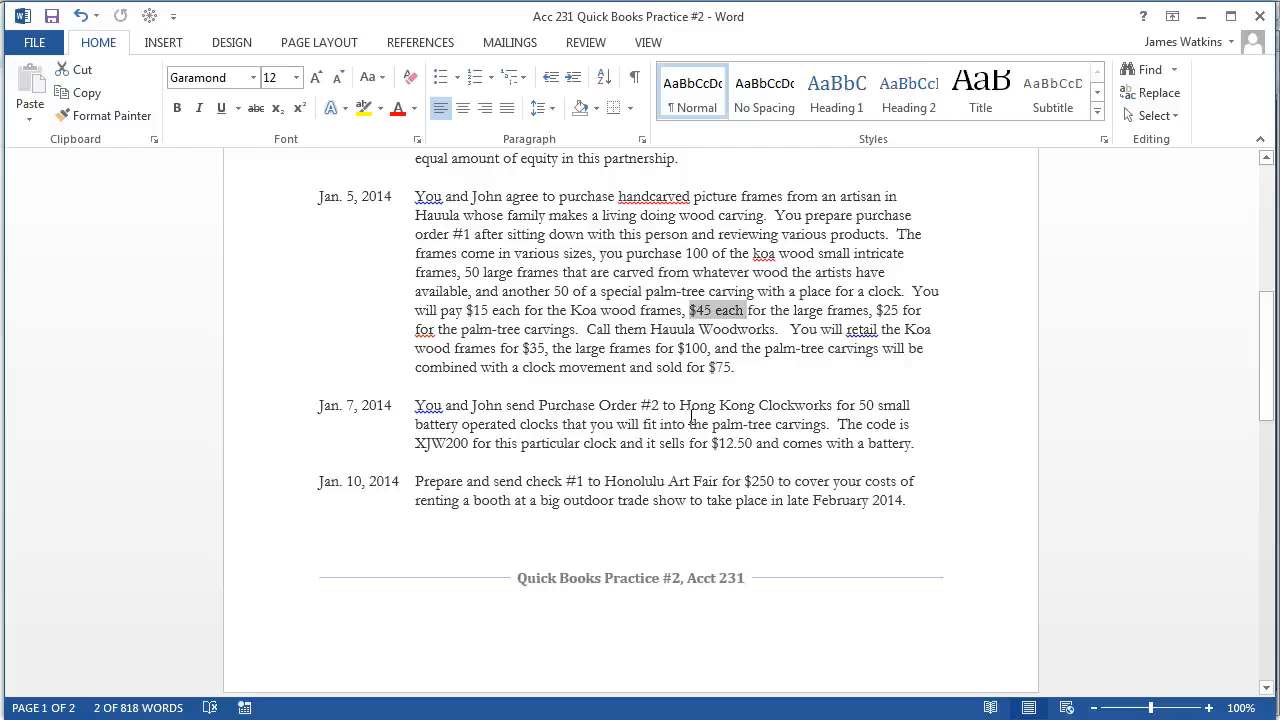
{"action": "key", "text": "alt+Tab"}
{"action": "type", "text": "45"}
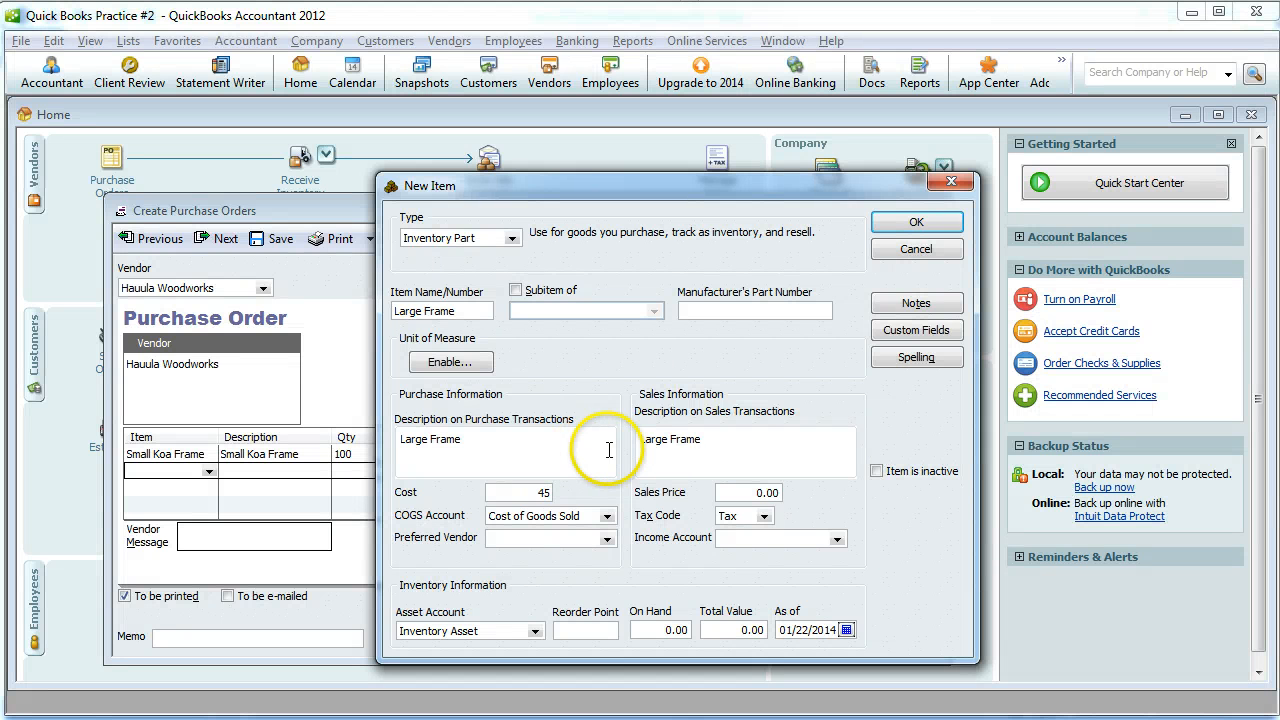
{"action": "left_click", "coordinate": [780, 494]}
{"action": "type", "text": "100"}
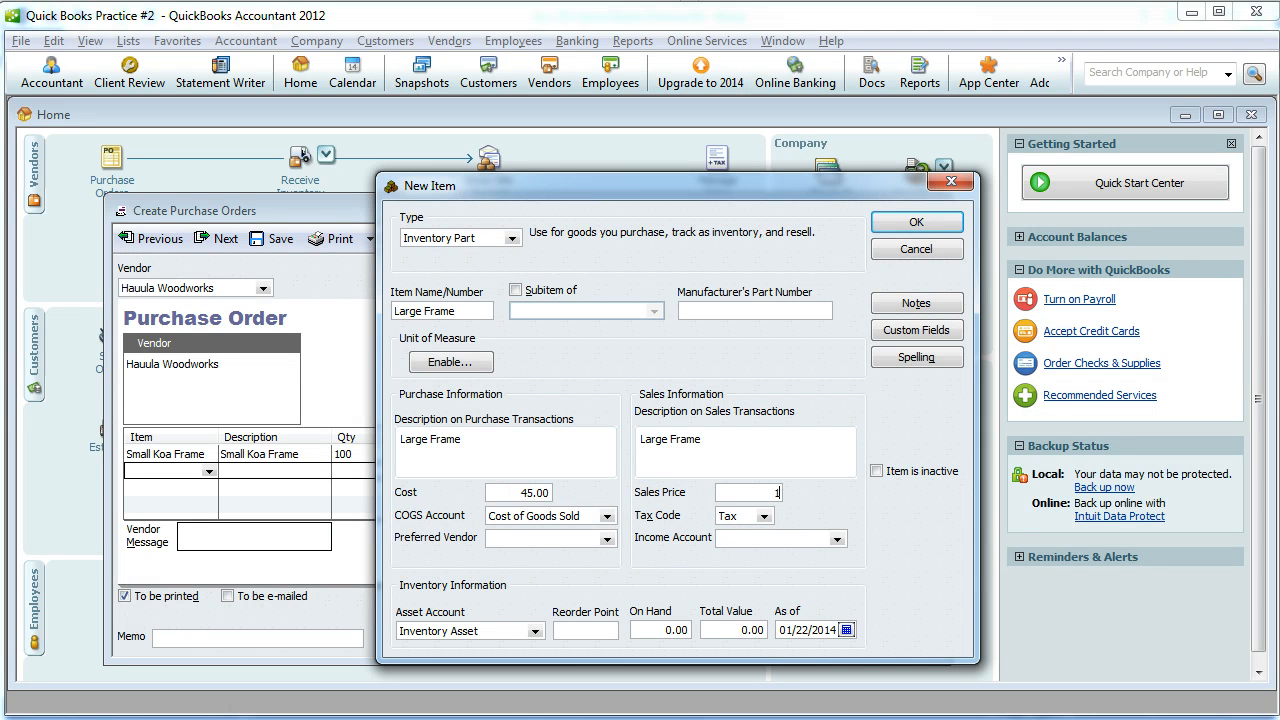
Assign the Large Frame item to the Merchandise Sales income account and save it to the order
{"action": "left_click", "coordinate": [837, 539]}
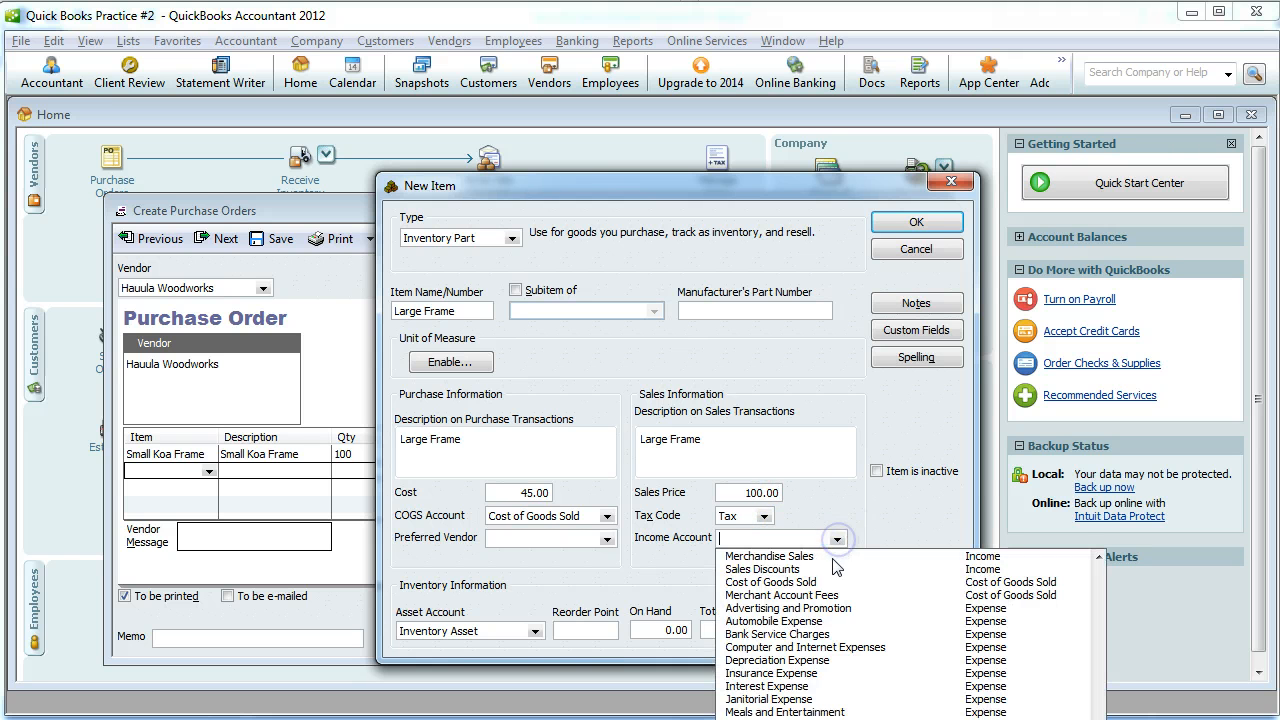
{"action": "left_click", "coordinate": [834, 557]}
{"action": "left_click", "coordinate": [916, 222]}
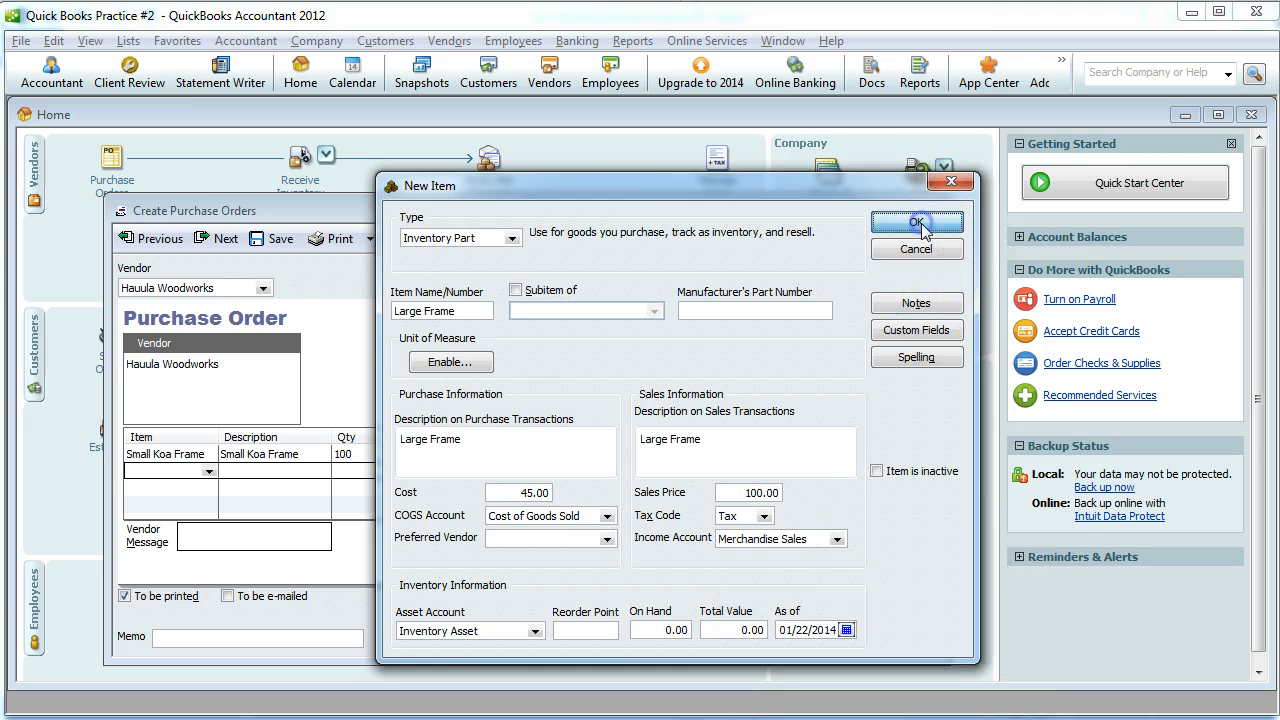
Set the Large Frame line's quantity to 50, checking it against the Word assignment
{"action": "key", "text": "alt+Tab"}
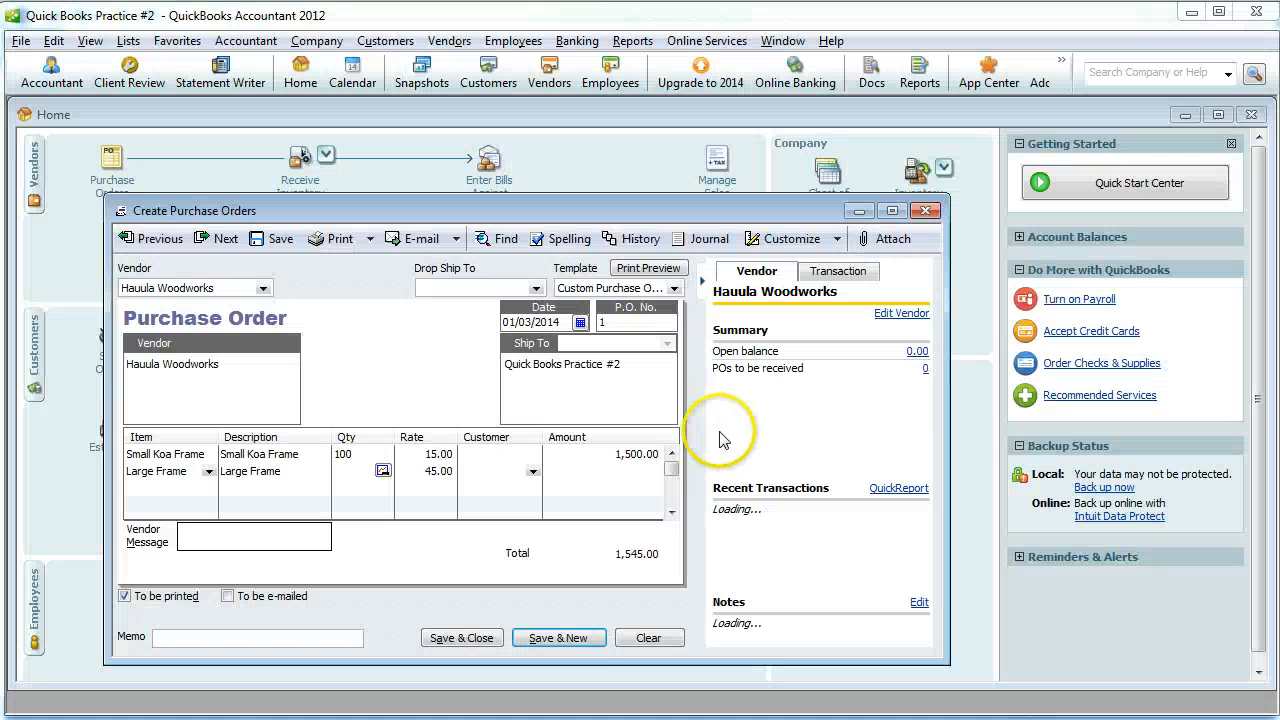
{"action": "left_click", "coordinate": [348, 468]}
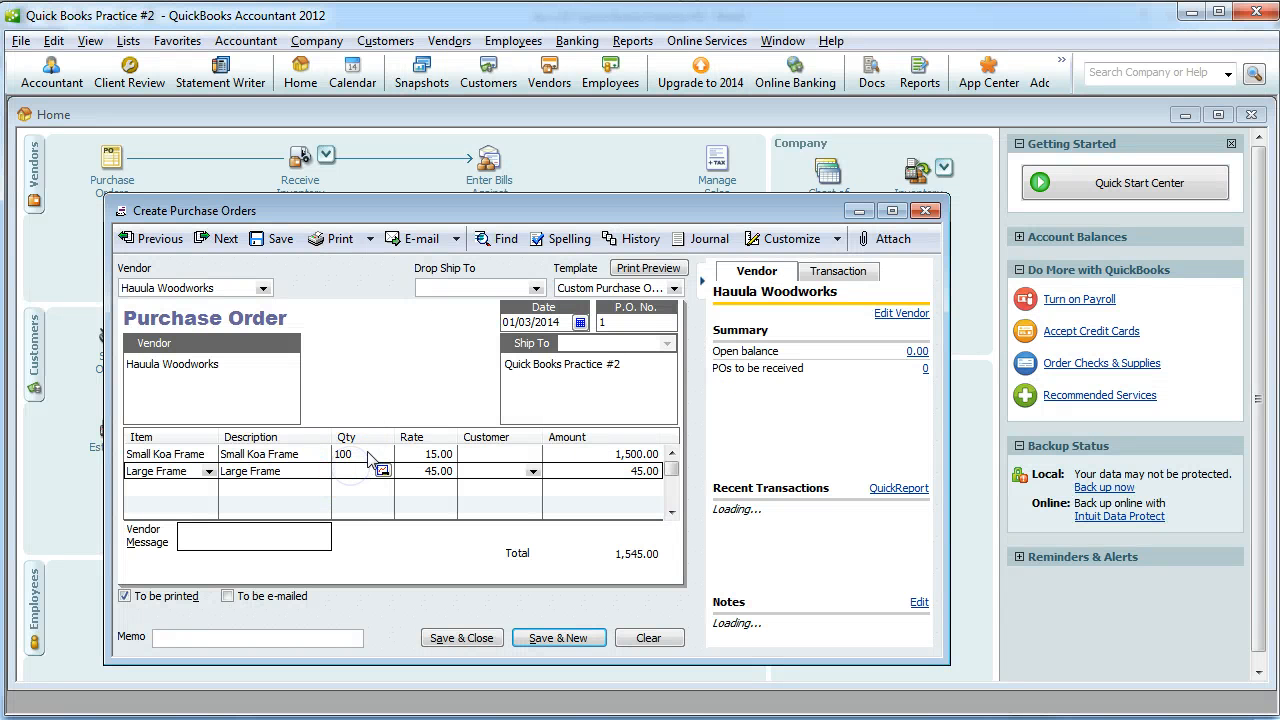
{"action": "type", "text": "50"}
Start a new Inventory Part item for the order's third line, with Palm Tree Carving as its name and purchase description
{"action": "left_click", "coordinate": [154, 486]}
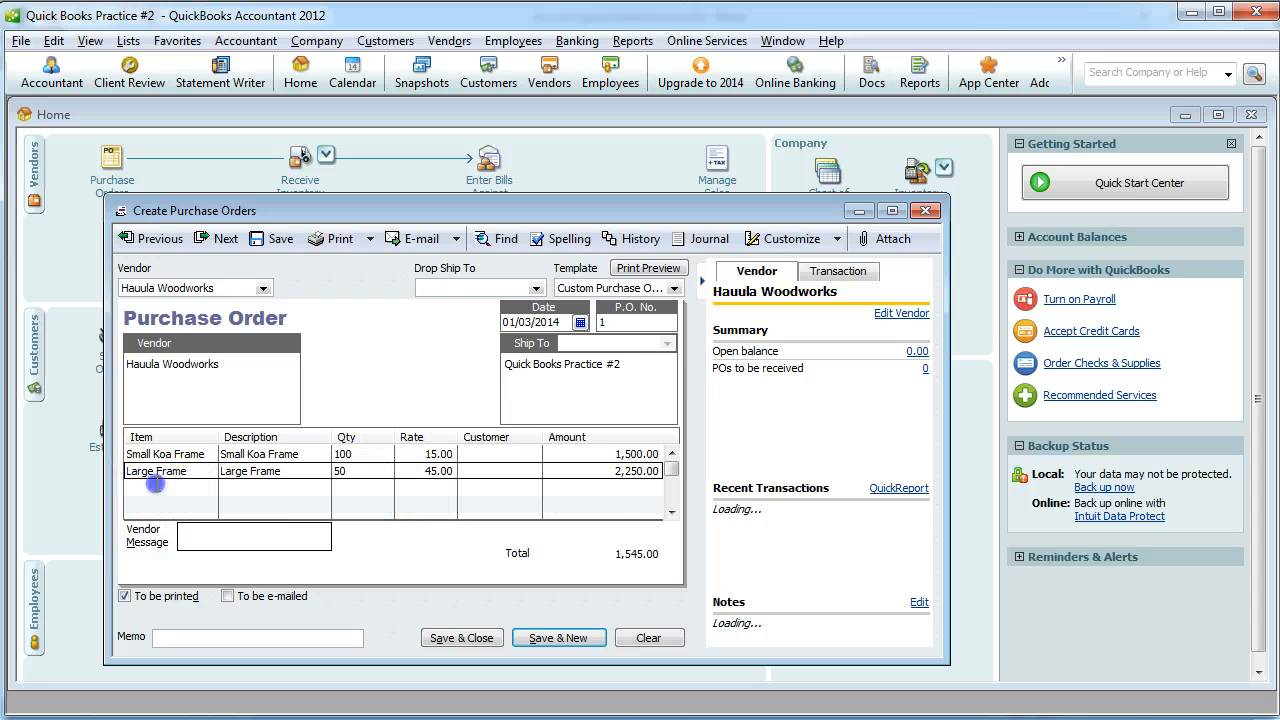
{"action": "left_click", "coordinate": [206, 490]}
{"action": "left_click", "coordinate": [192, 507]}
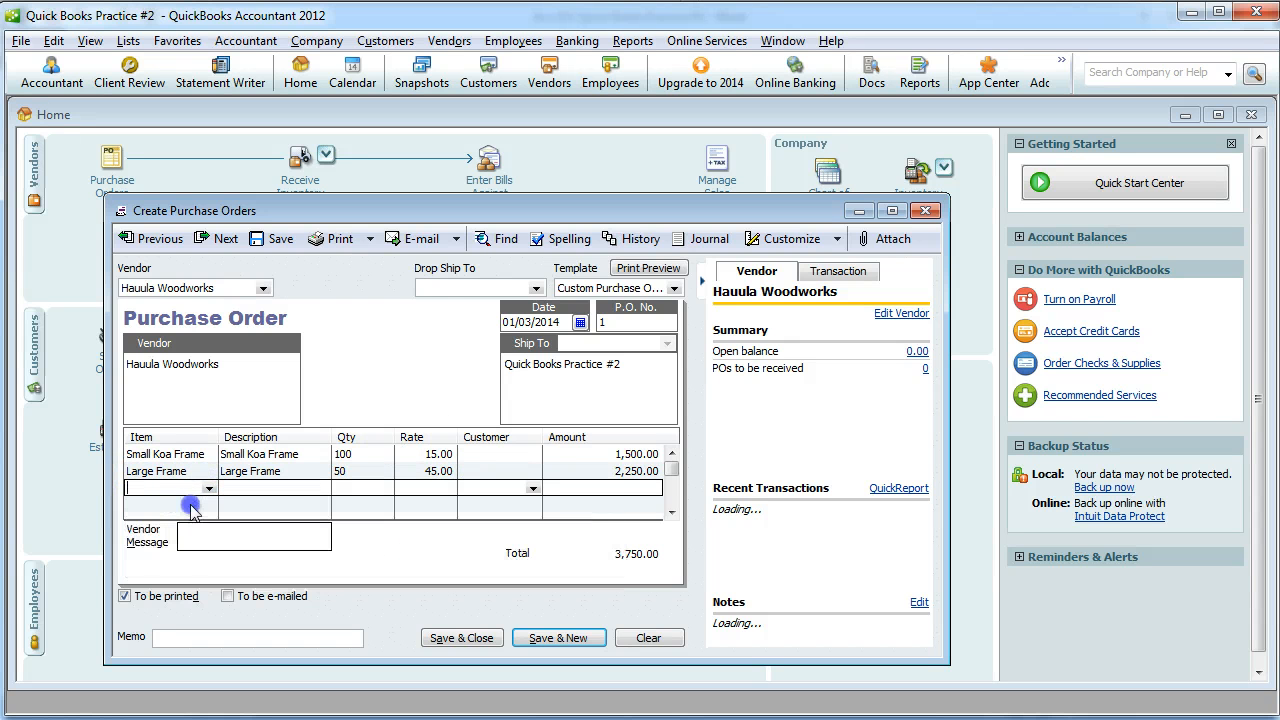
{"action": "left_click", "coordinate": [596, 276]}
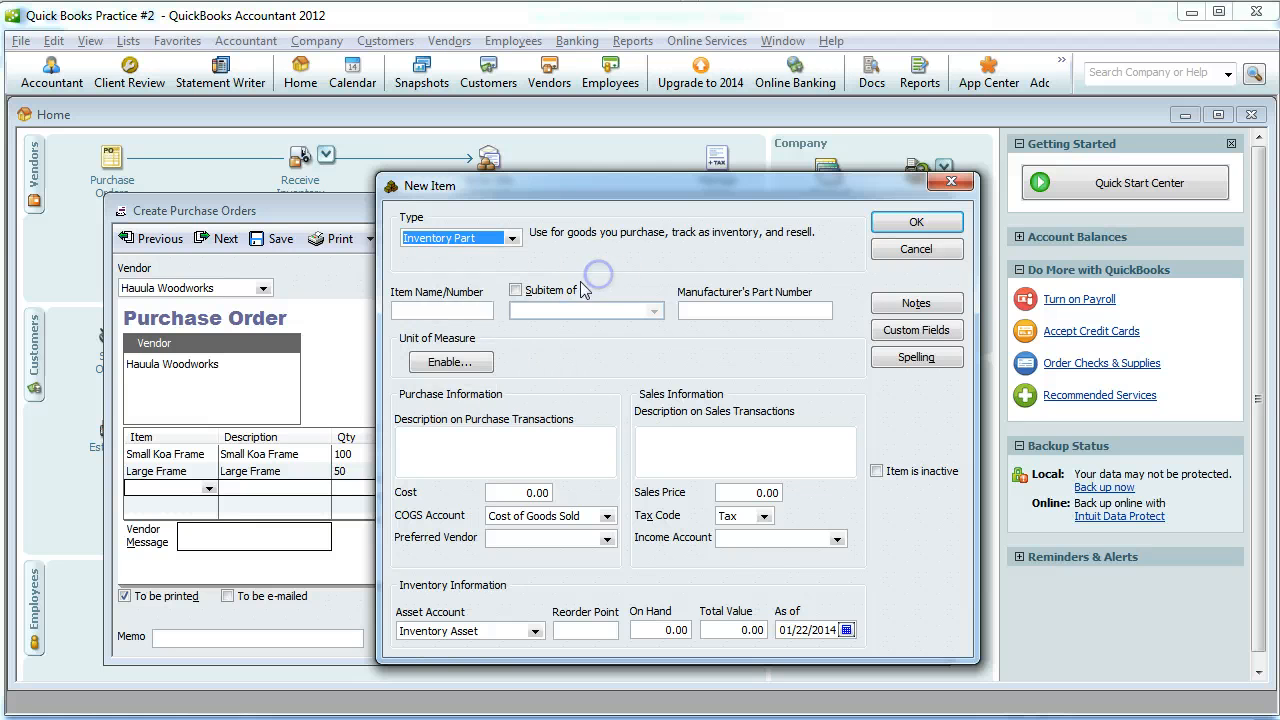
{"action": "left_click", "coordinate": [470, 315]}
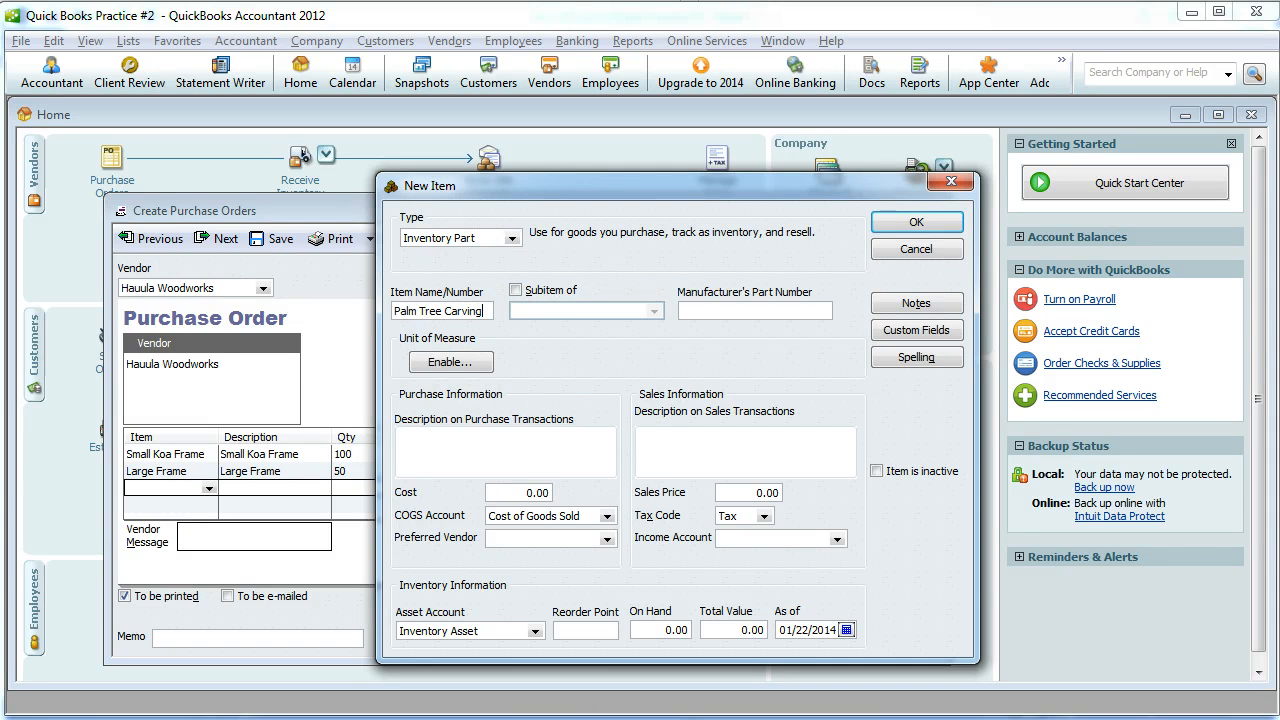
{"action": "key", "text": "Tab"}
{"action": "key", "text": "Tab"}
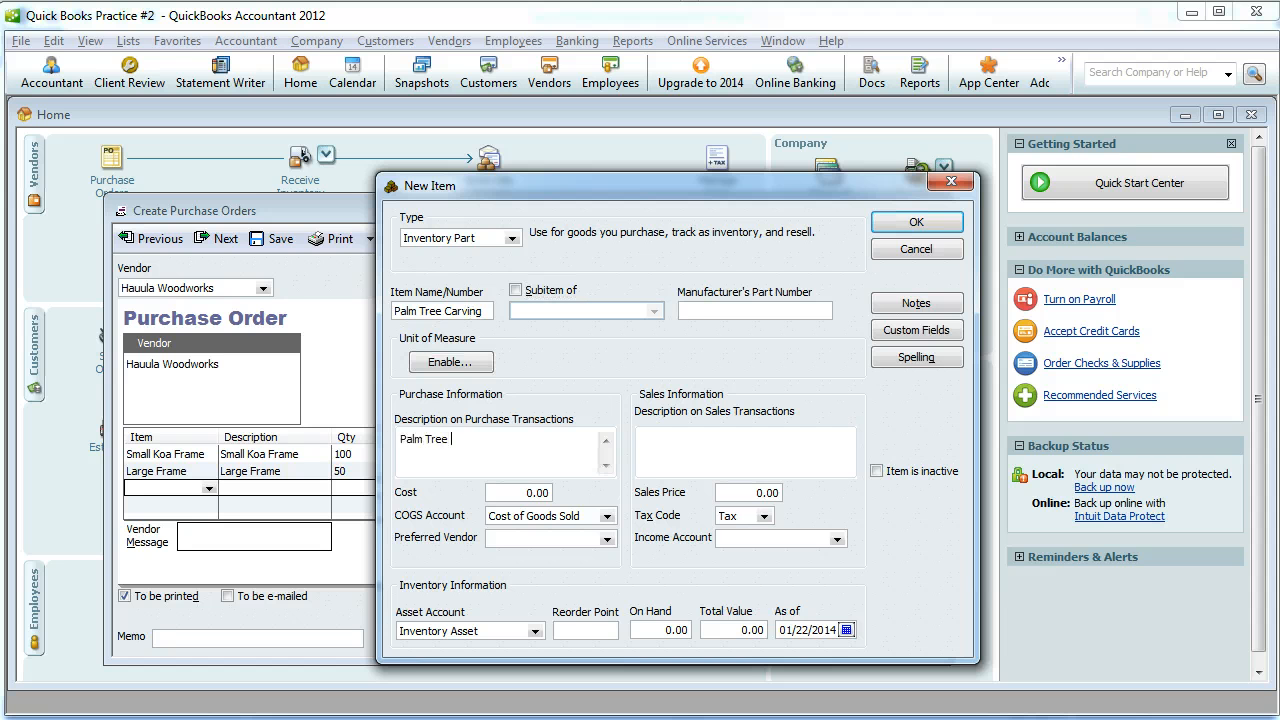
{"action": "key", "text": "Tab"}
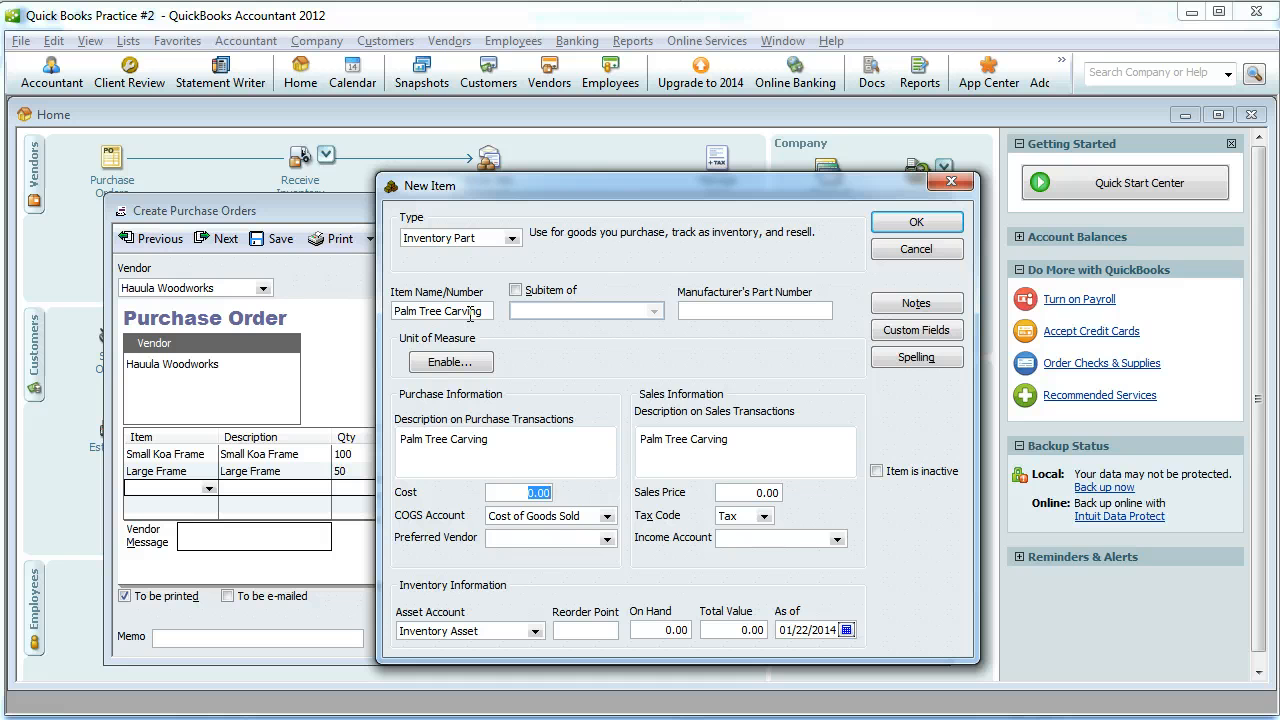
Set the Palm Tree Carving's cost to 25 from the Word assignment and its income account to Merchandise Sales
{"action": "key", "text": "alt+Tab"}
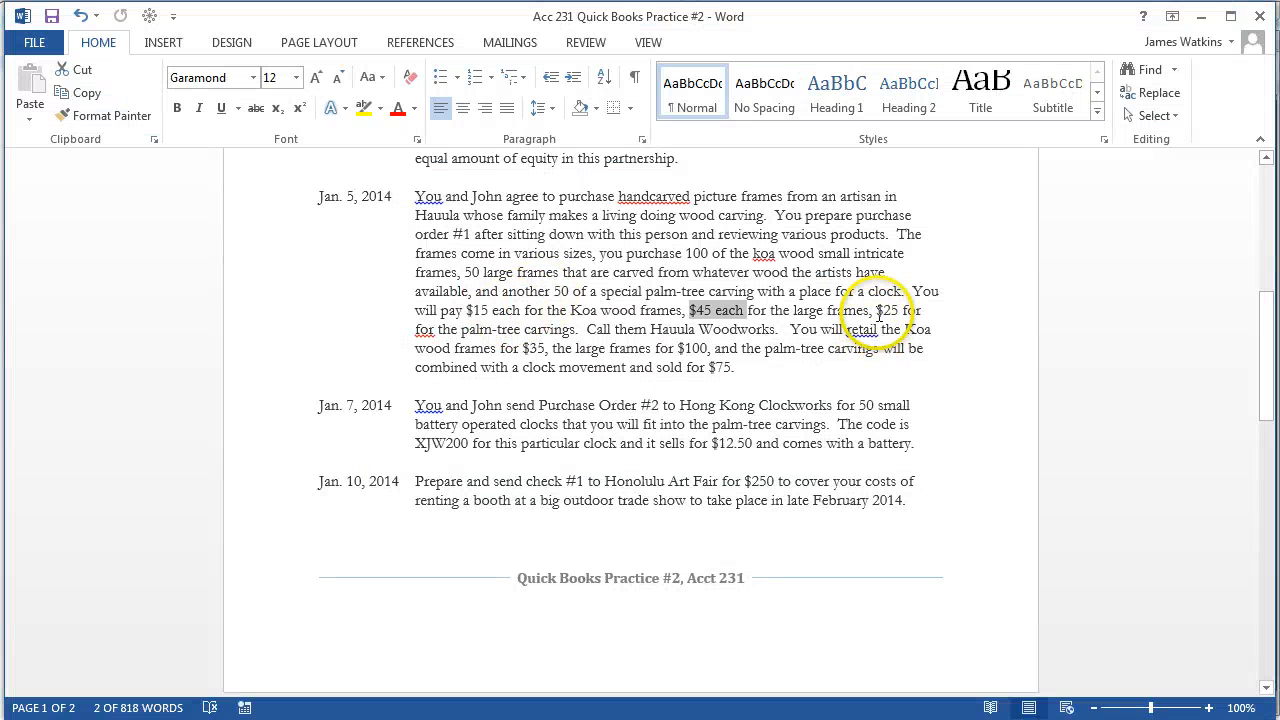
{"action": "left_click_drag", "start_coordinate": [877, 310], "coordinate": [898, 312]}
{"action": "key", "text": "alt+Tab"}
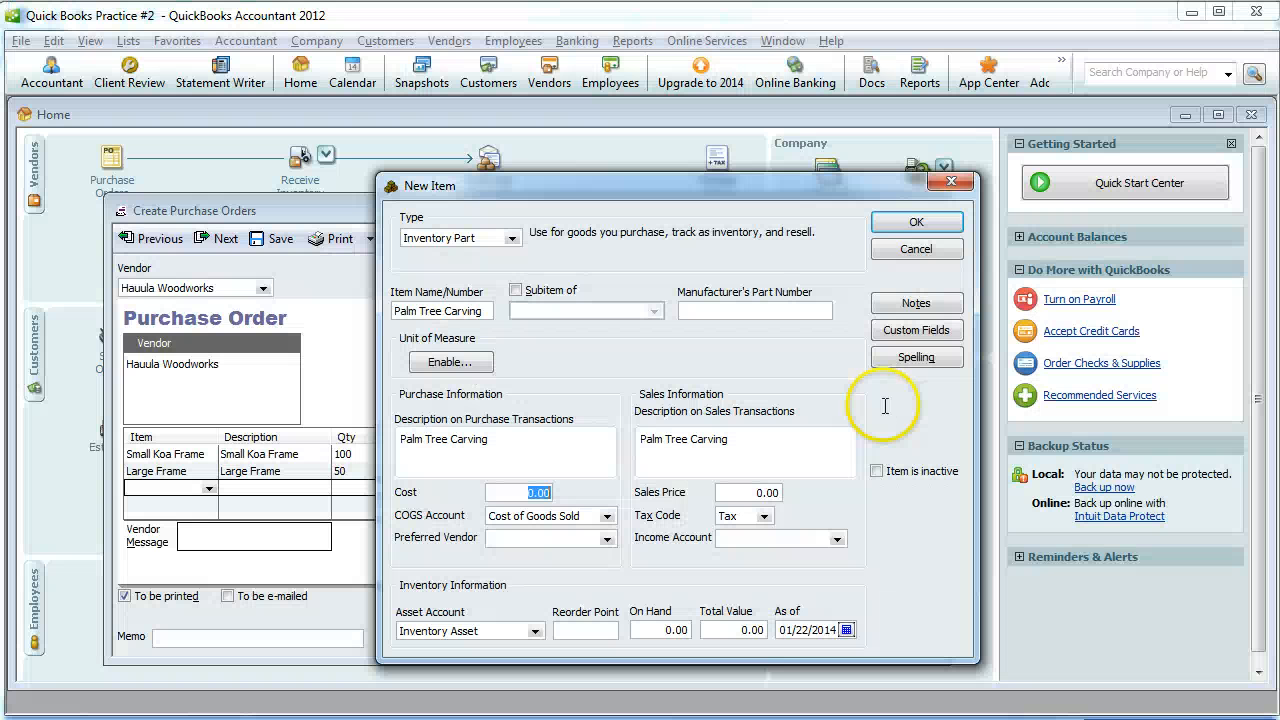
{"action": "type", "text": "25"}
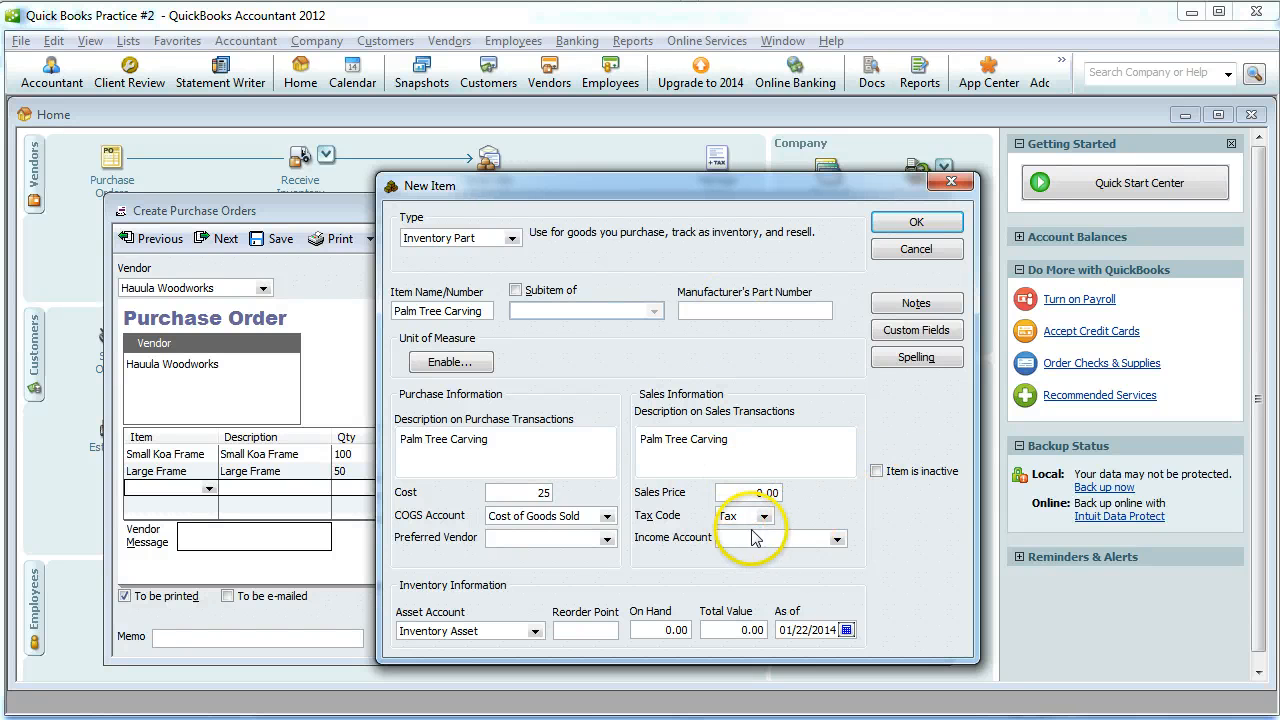
{"action": "key", "text": "Tab"}
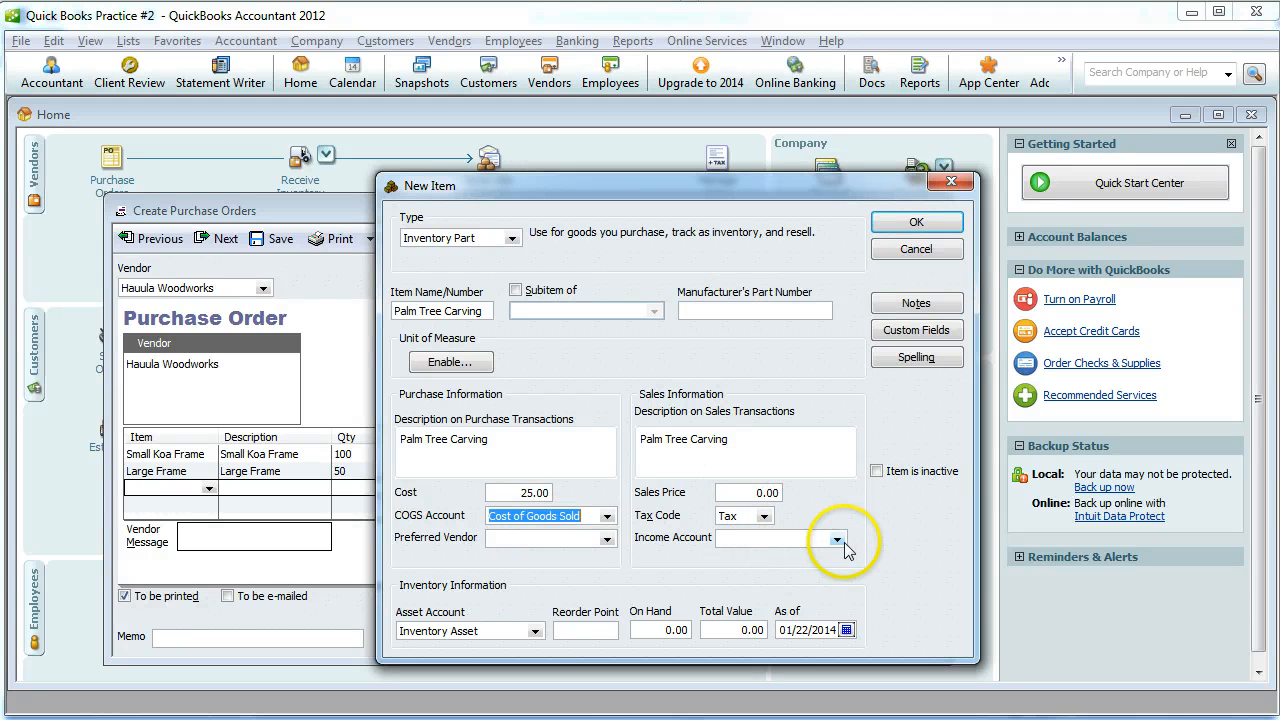
{"action": "left_click", "coordinate": [843, 542]}
{"action": "left_click", "coordinate": [828, 556]}
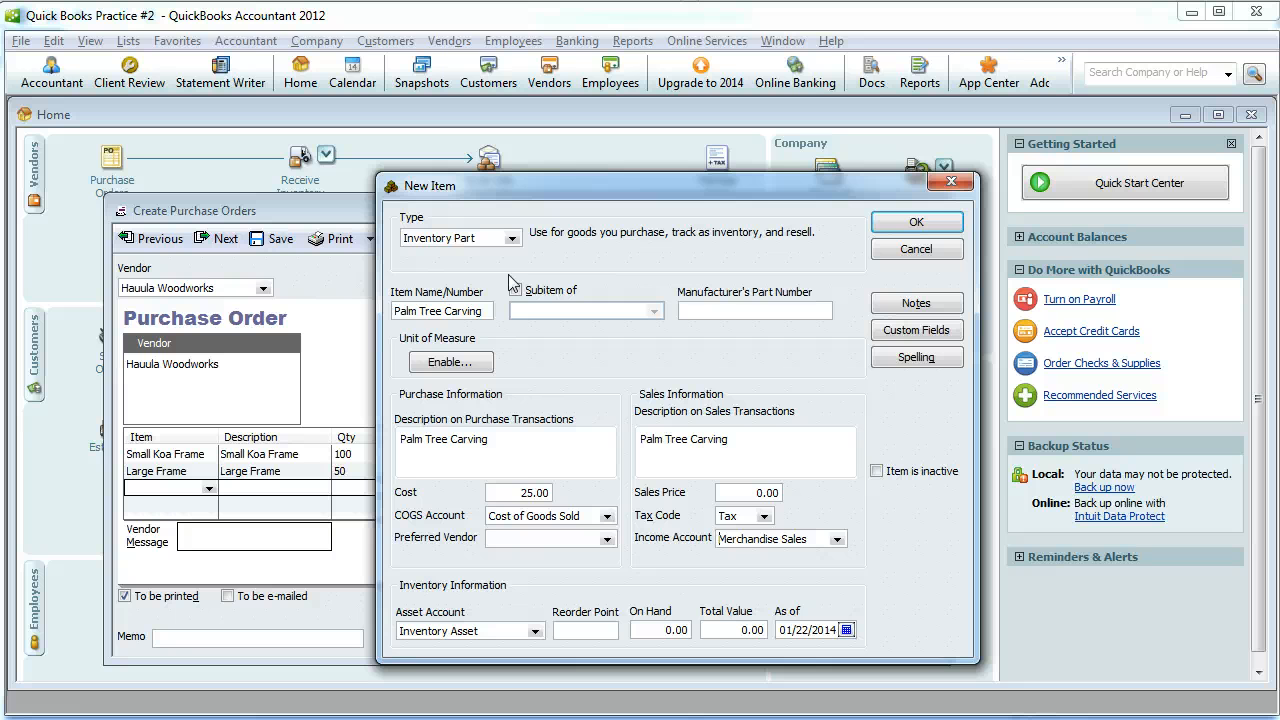
Save the Palm Tree Carving item to the order and set its line quantity to 50, checking the Word assignment
{"action": "left_click", "coordinate": [895, 222]}
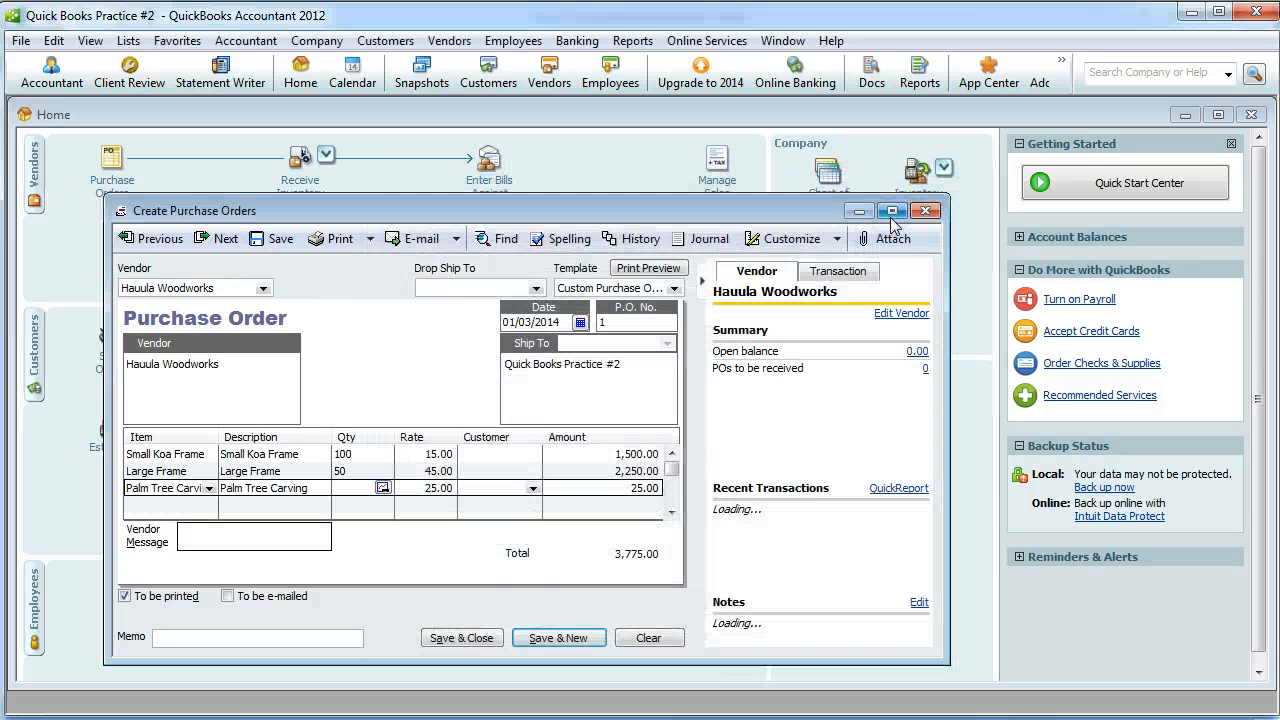
{"action": "key", "text": "alt+Tab"}
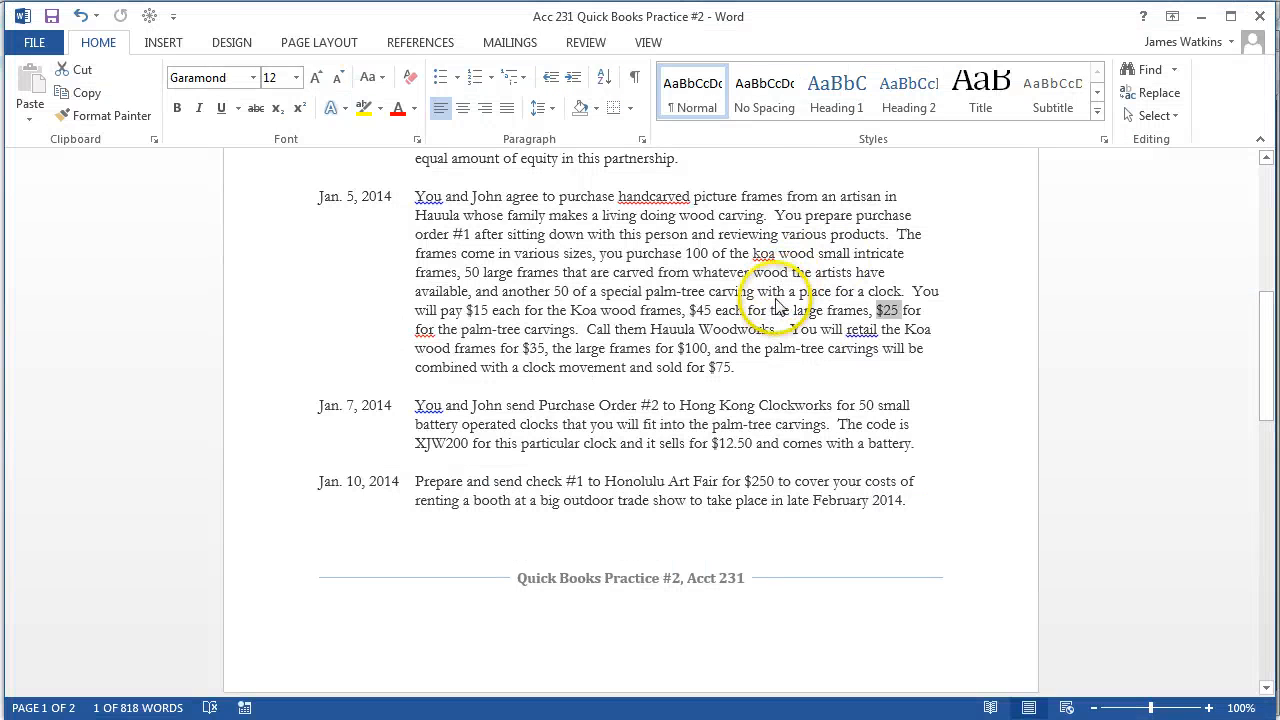
{"action": "key", "text": "alt+Tab"}
{"action": "left_click", "coordinate": [345, 488]}
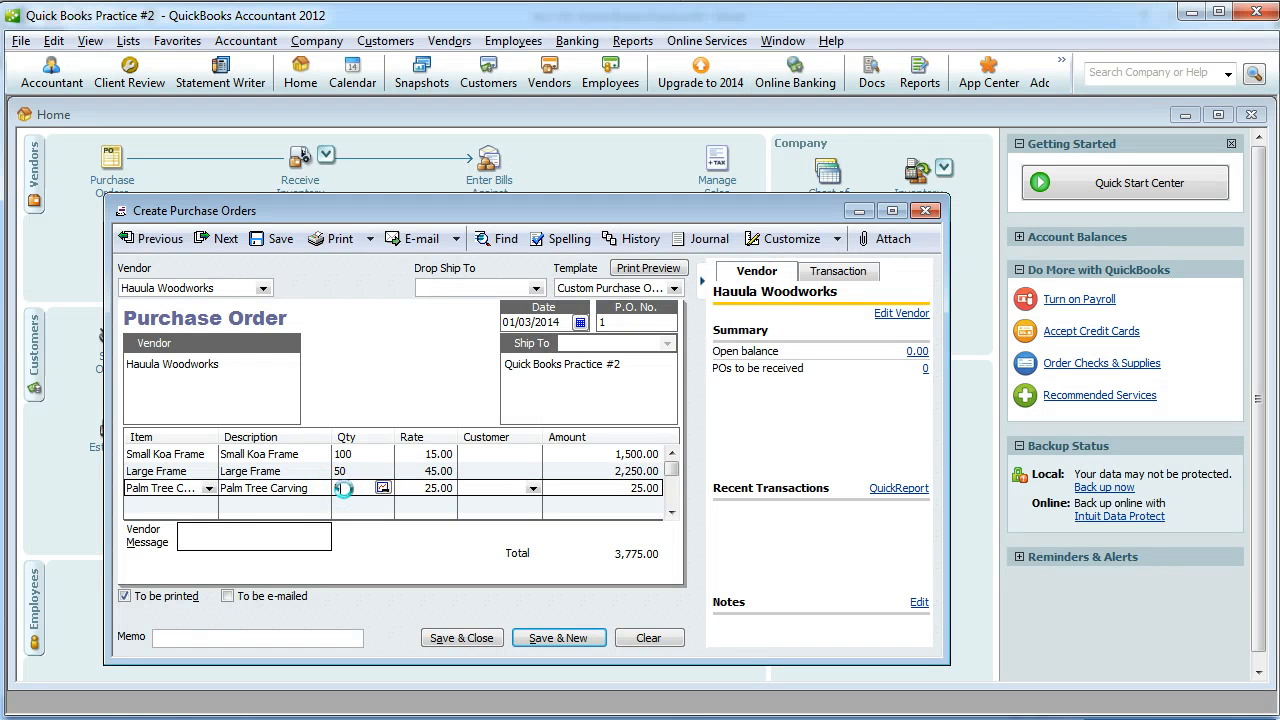
Add the memo First Inventory Order to Hauula Woodworks' purchase order, then save and close it
{"action": "left_click", "coordinate": [316, 636]}
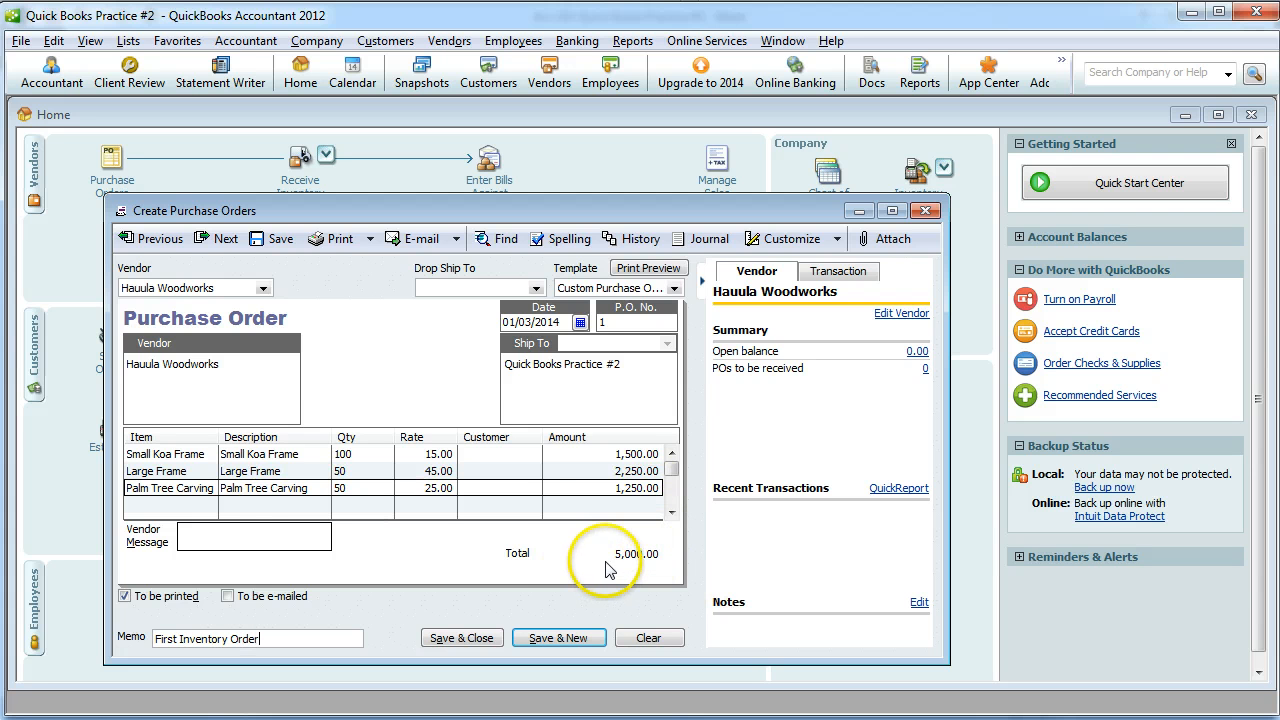
{"action": "left_click", "coordinate": [477, 640]}
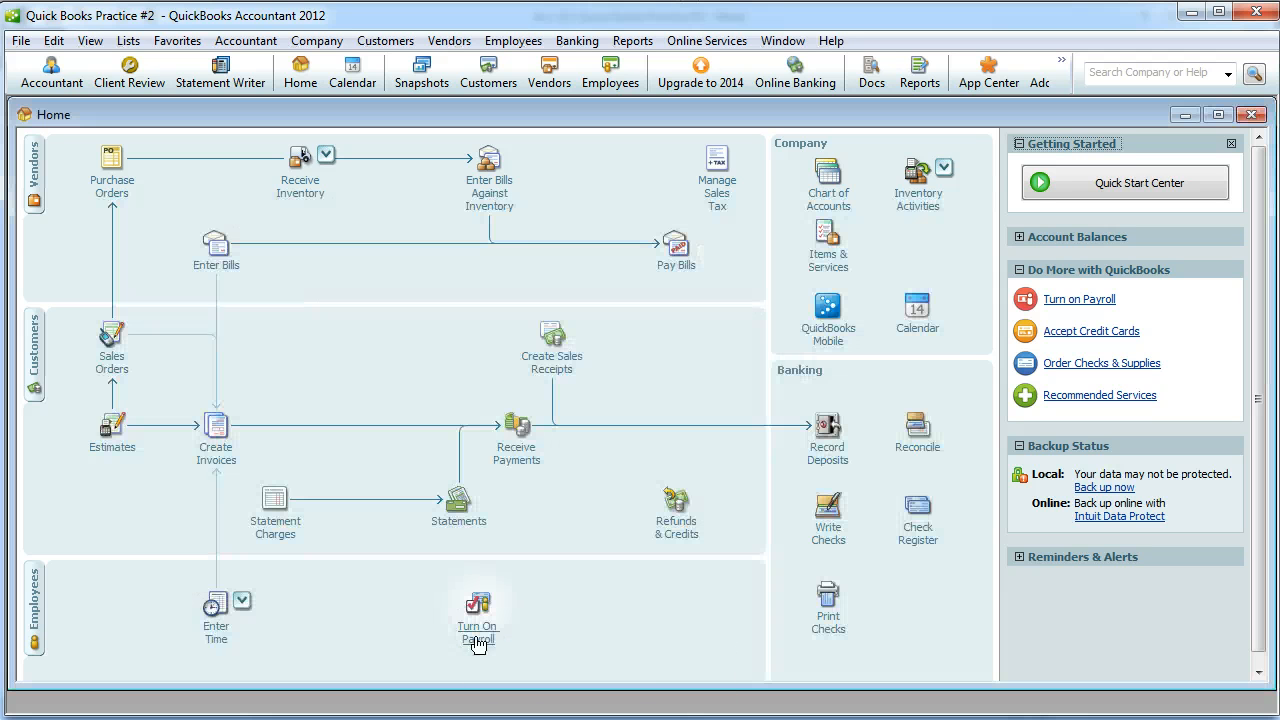
Check the Jan. 7 transaction in the Word assignment and start purchase order 2, quick-adding Hong Kong Clockworks as its vendor
{"action": "key", "text": "alt+Tab"}
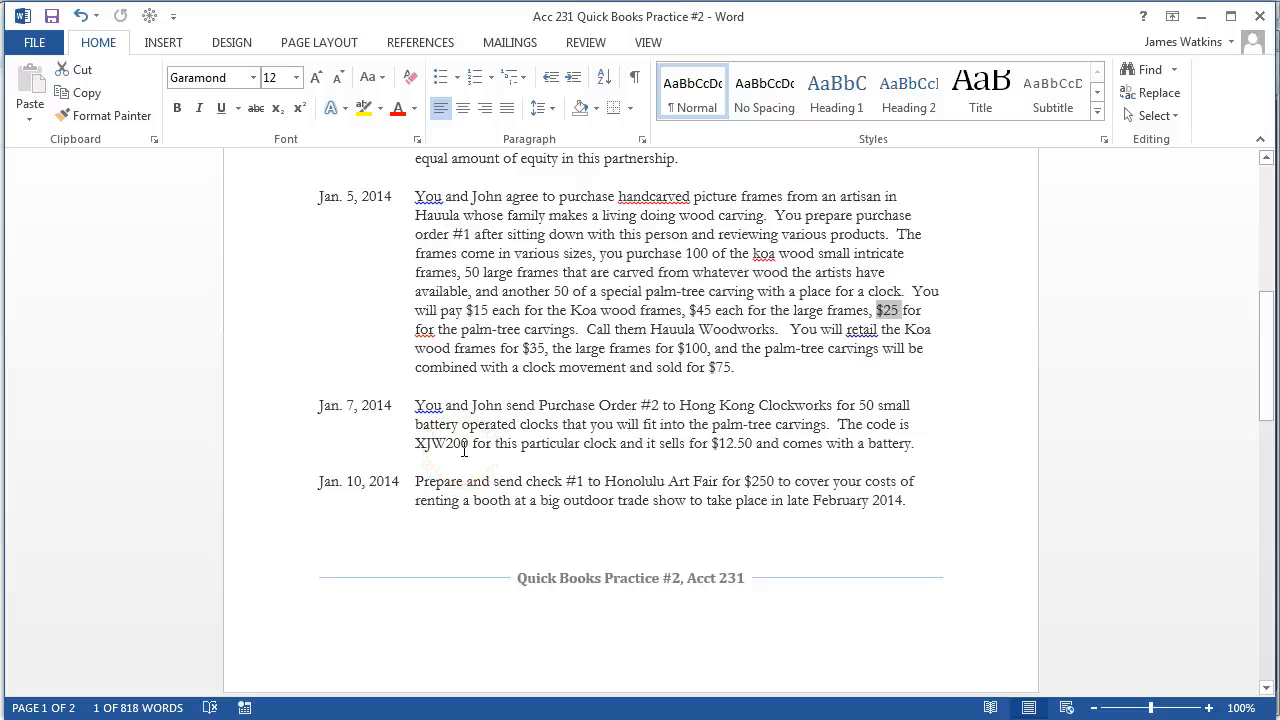
{"action": "key", "text": "alt+Tab"}
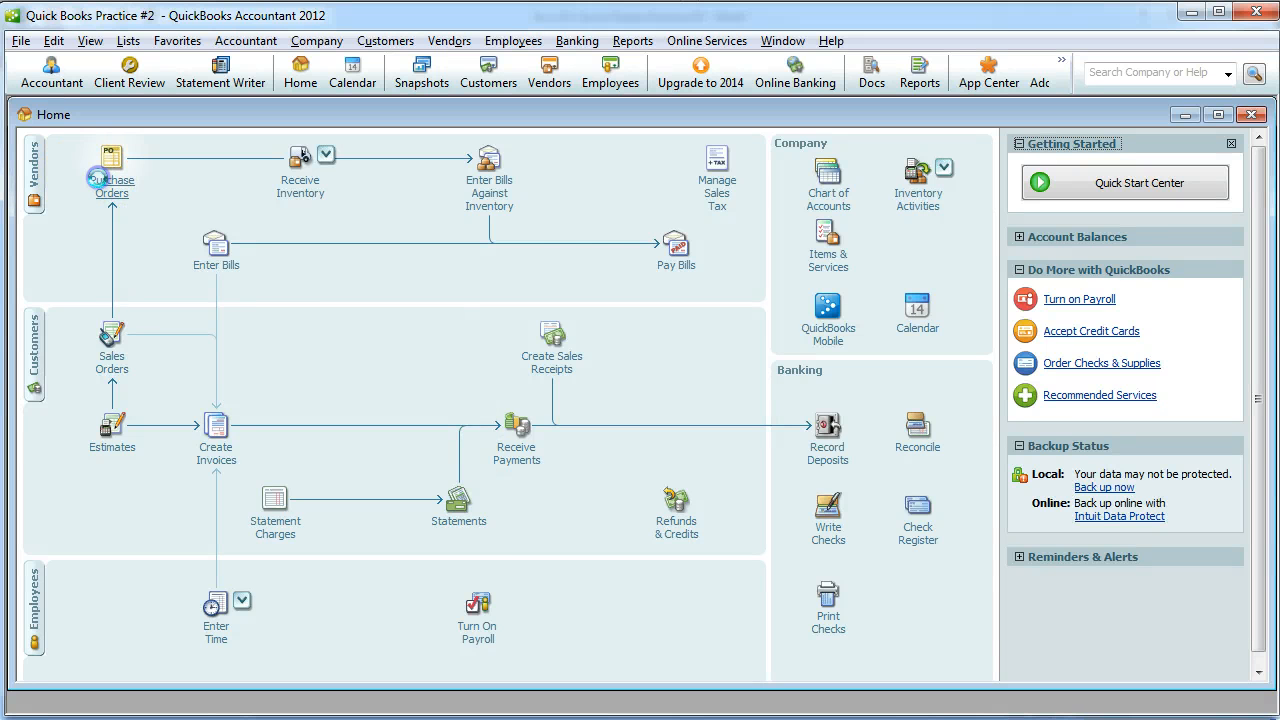
{"action": "left_click", "coordinate": [99, 186]}
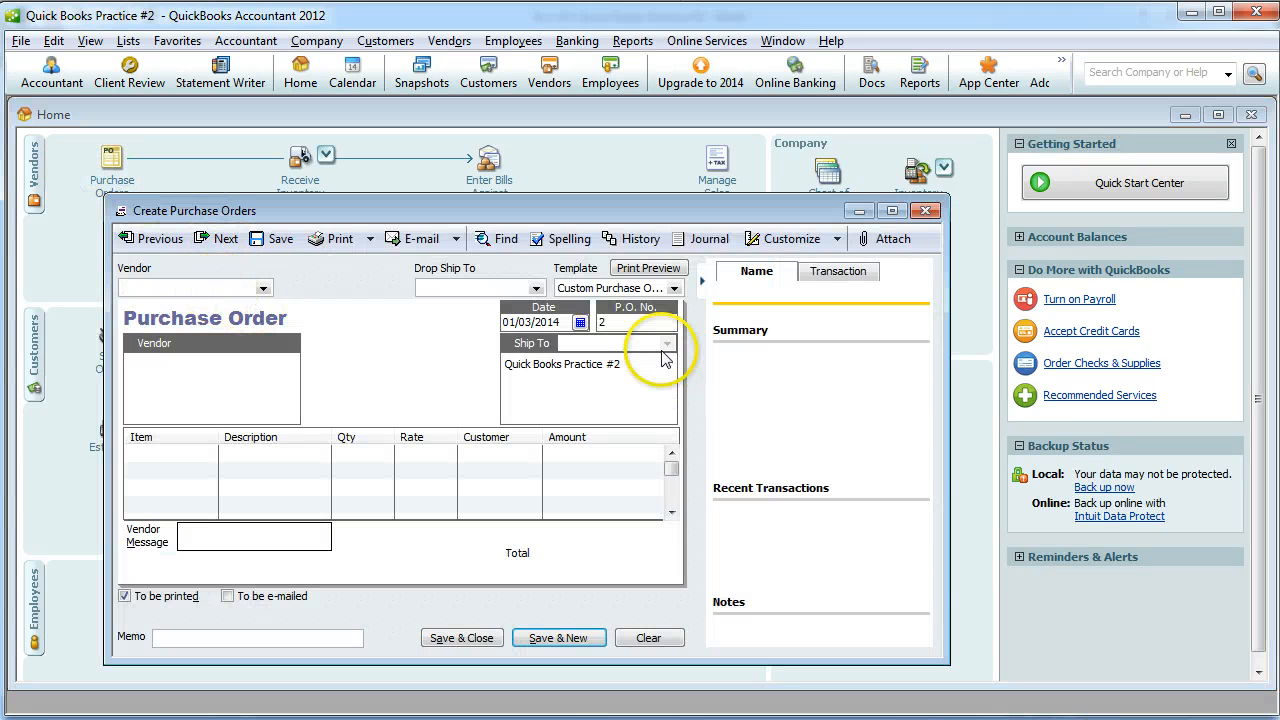
{"action": "left_click", "coordinate": [220, 286]}
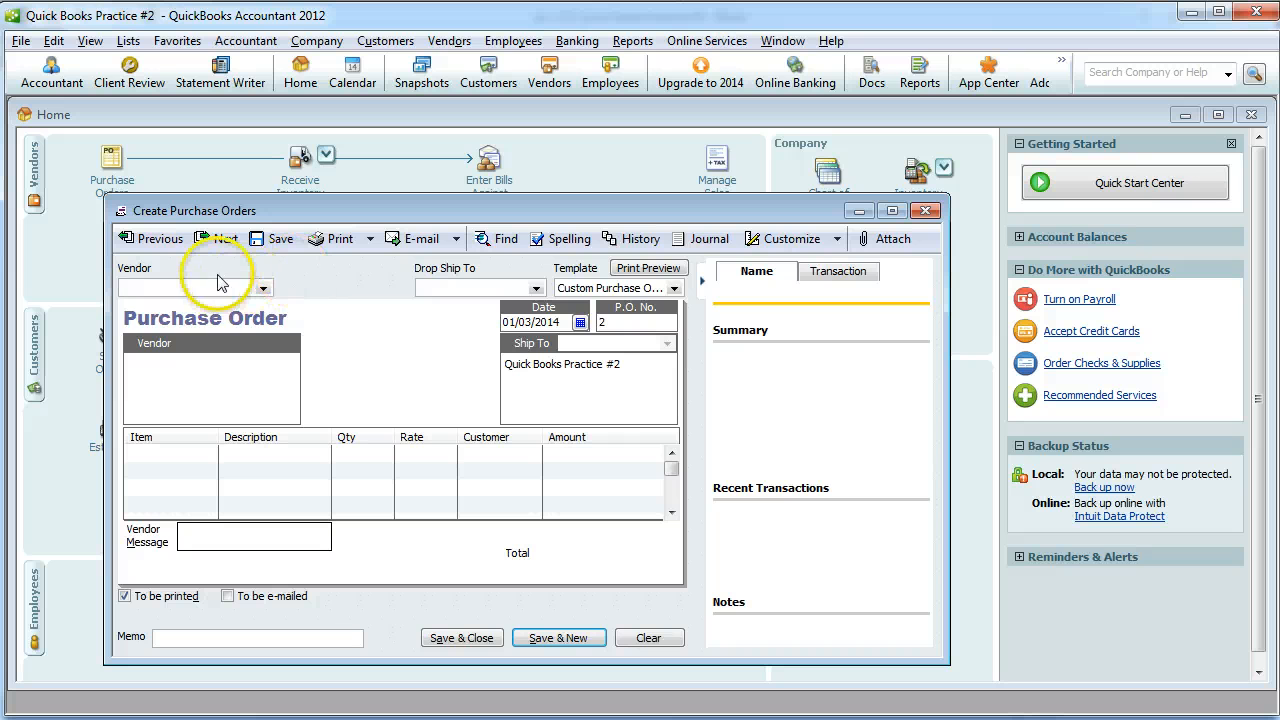
{"action": "type", "text": "Hong Kong Clockworks"}
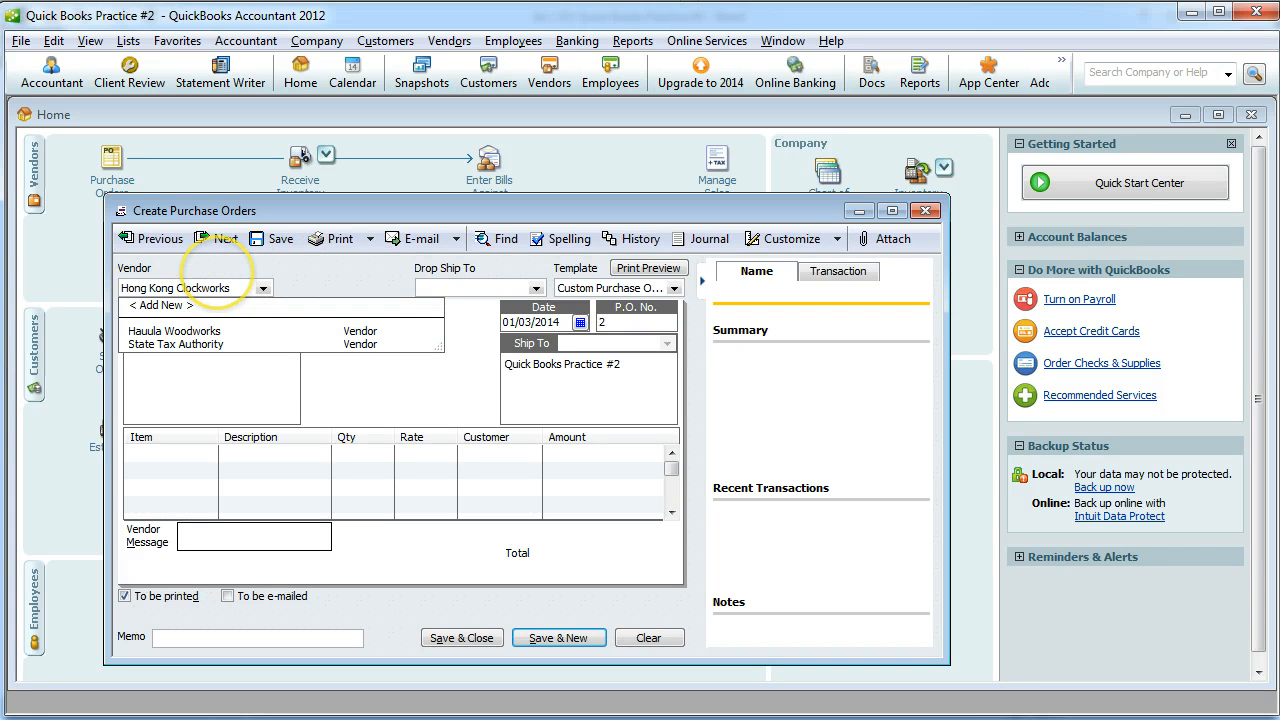
{"action": "key", "text": "Tab"}
{"action": "left_click", "coordinate": [597, 177]}
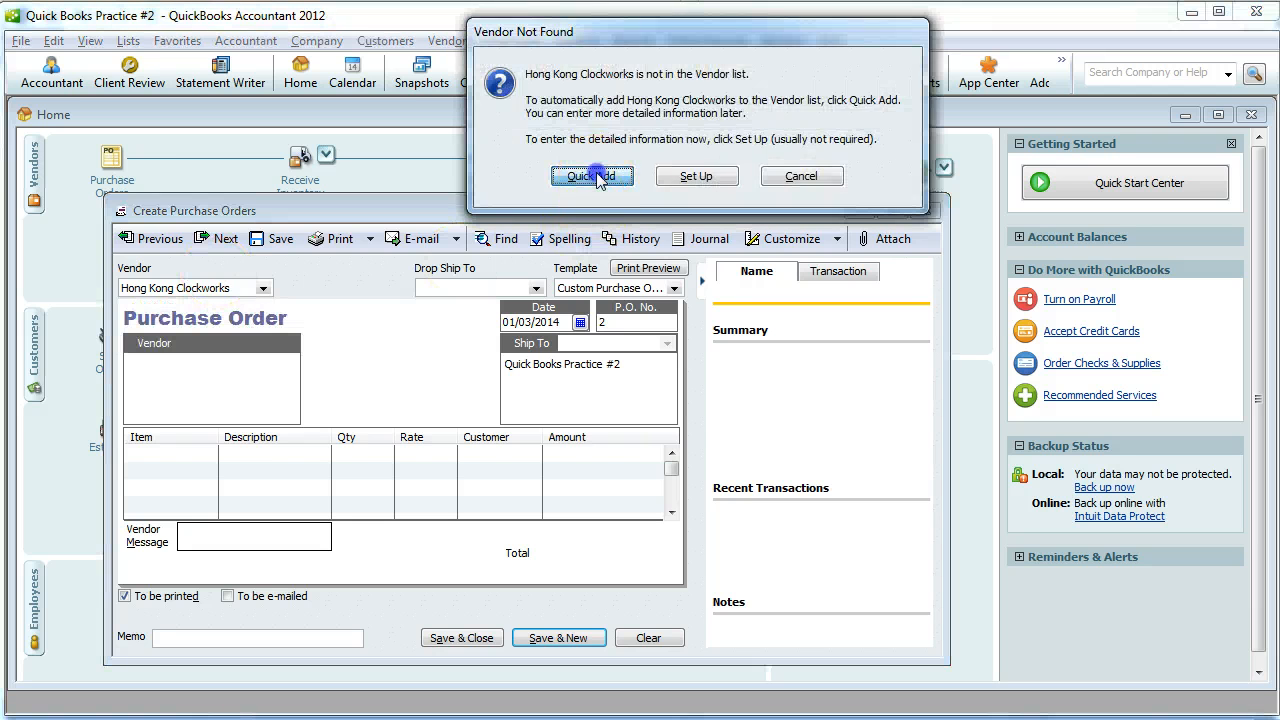
{"action": "left_click", "coordinate": [202, 457]}
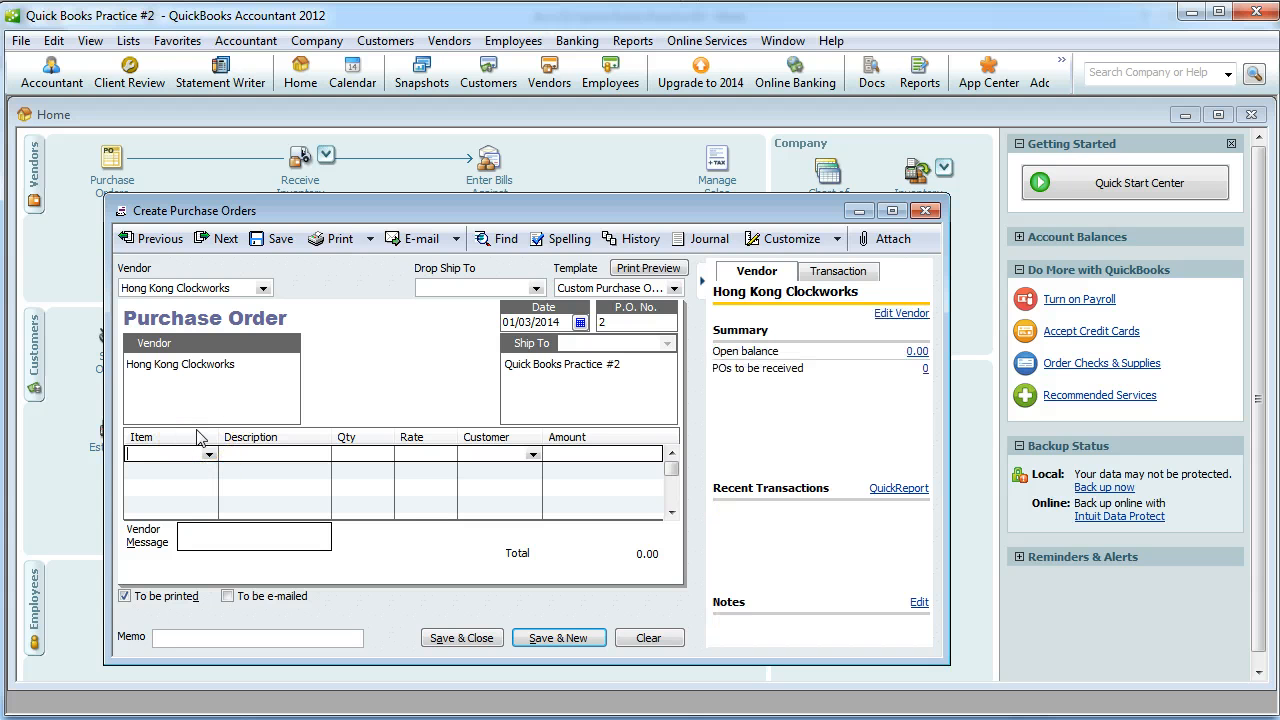
{"action": "type", "text": "Small Clock"}
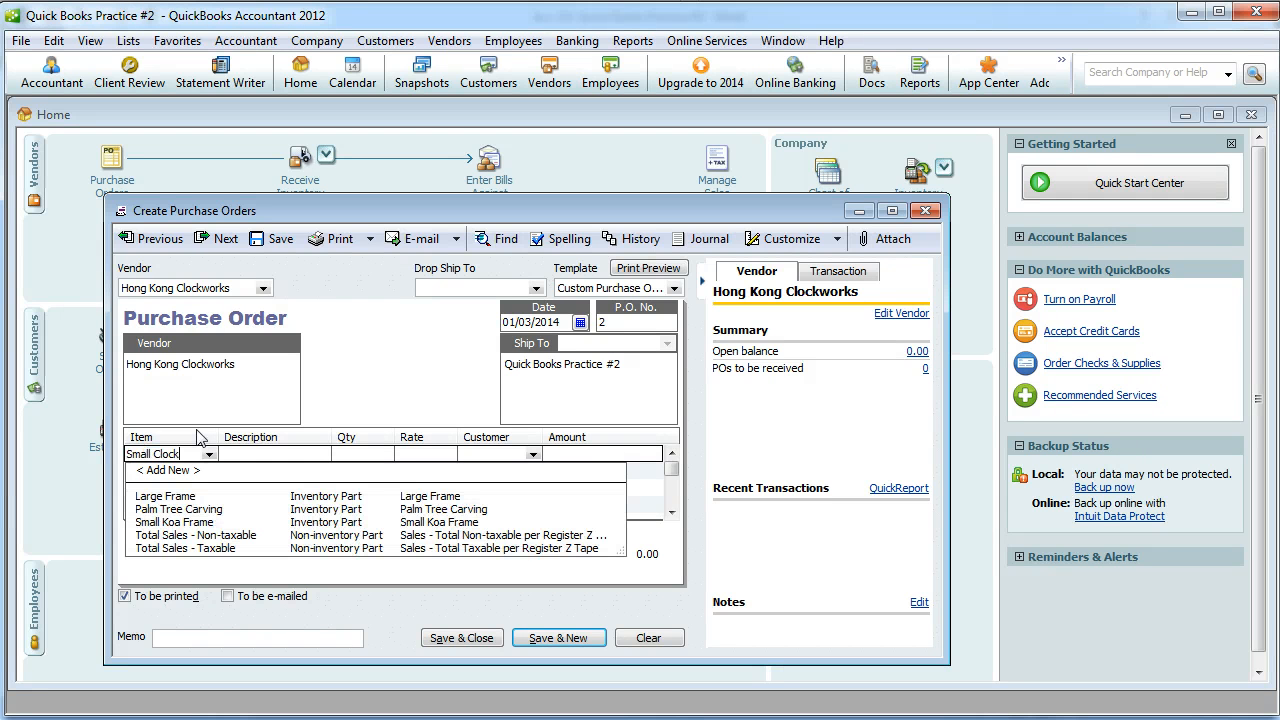
{"action": "key", "text": "BackSpace"}
{"action": "key", "text": "BackSpace"}
{"action": "key", "text": "BackSpace"}
{"action": "key", "text": "BackSpace"}
{"action": "key", "text": "BackSpace"}
{"action": "key", "text": "BackSpace"}
{"action": "key", "text": "BackSpace"}
{"action": "key", "text": "BackSpace"}
{"action": "key", "text": "BackSpace"}
{"action": "key", "text": "BackSpace"}
{"action": "key", "text": "BackSpace"}
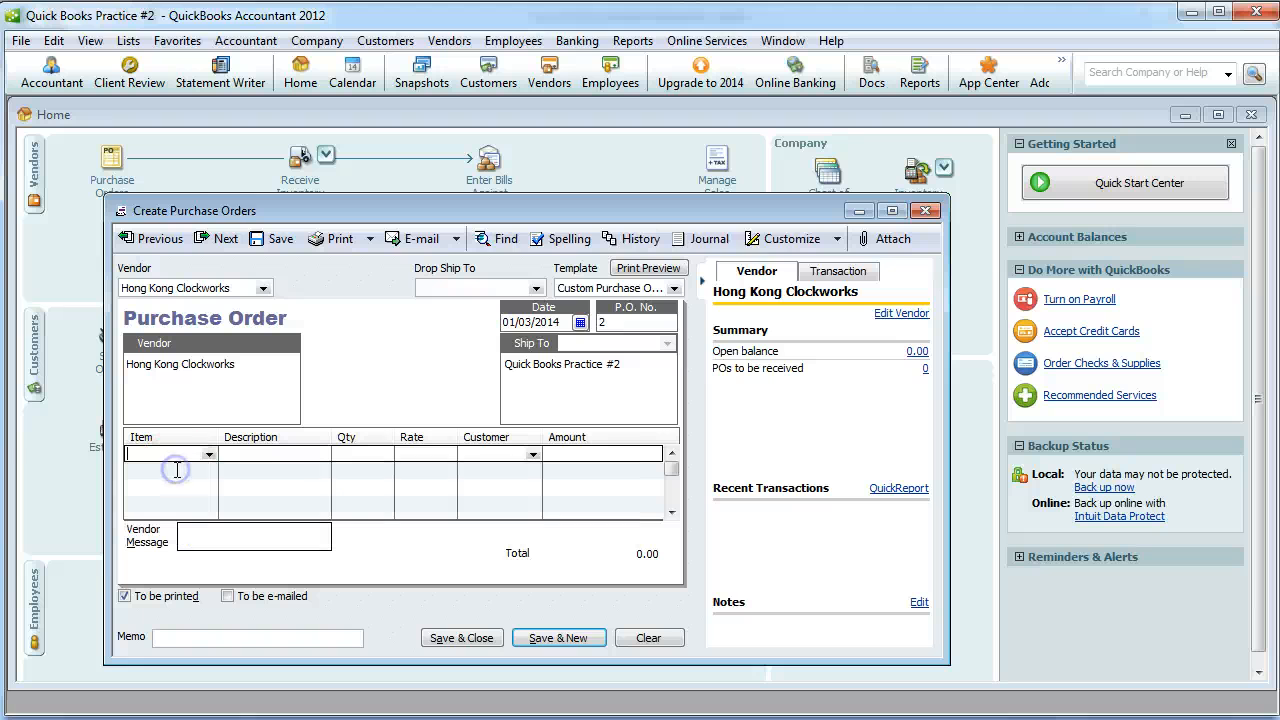
{"action": "left_click", "coordinate": [236, 467]}
{"action": "left_click", "coordinate": [566, 282]}
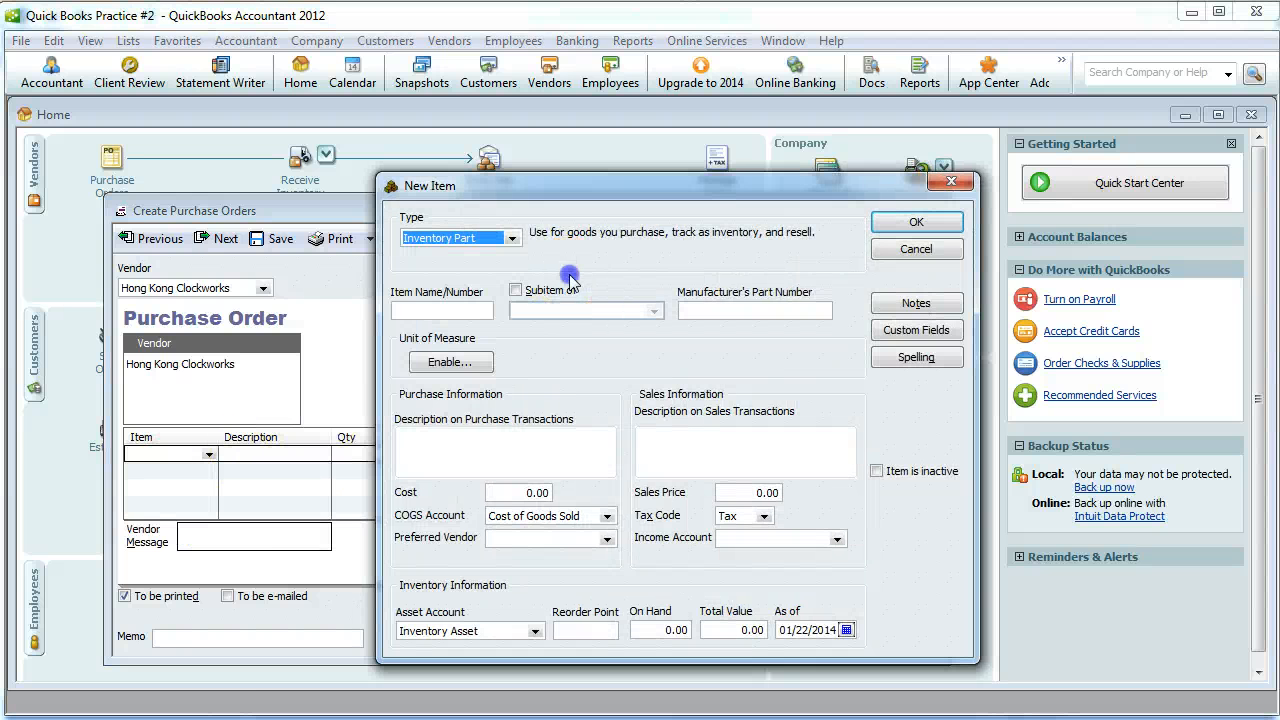
{"action": "left_click", "coordinate": [918, 222]}
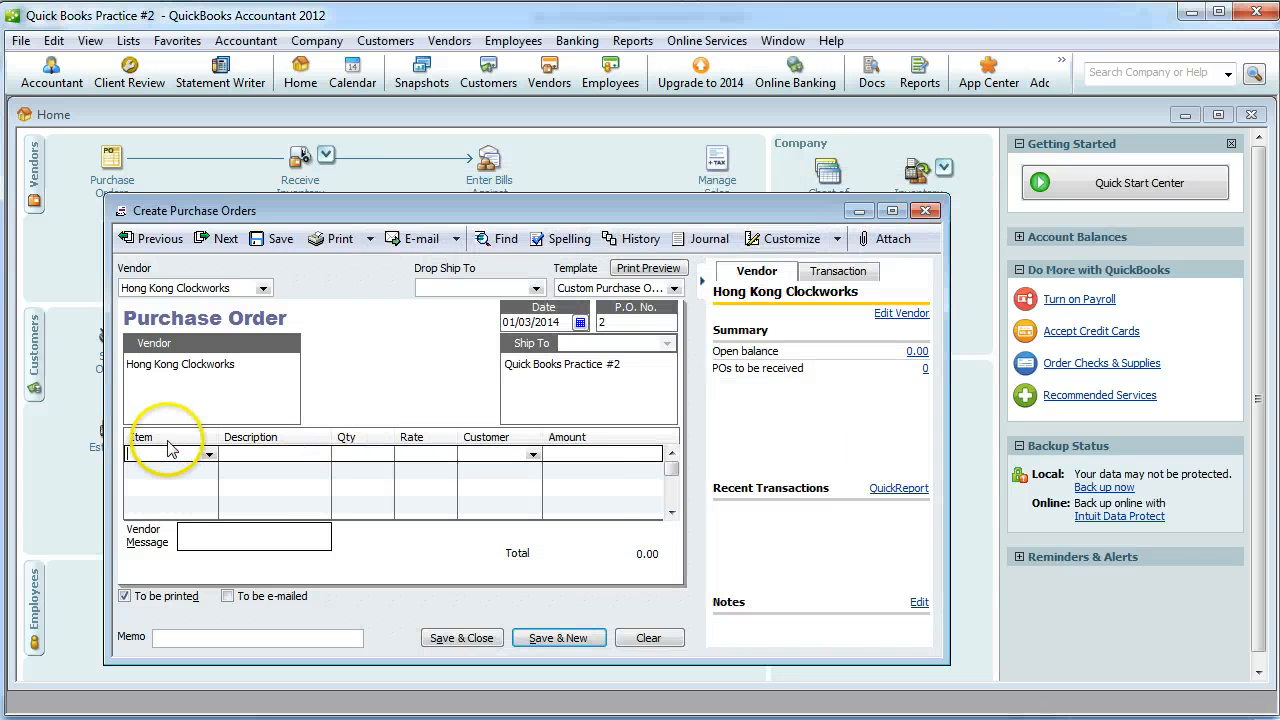
Start a new Inventory Part item named Small Clock from the order's first line, with Small Clock as its purchase description
{"action": "type", "text": "Clo"}
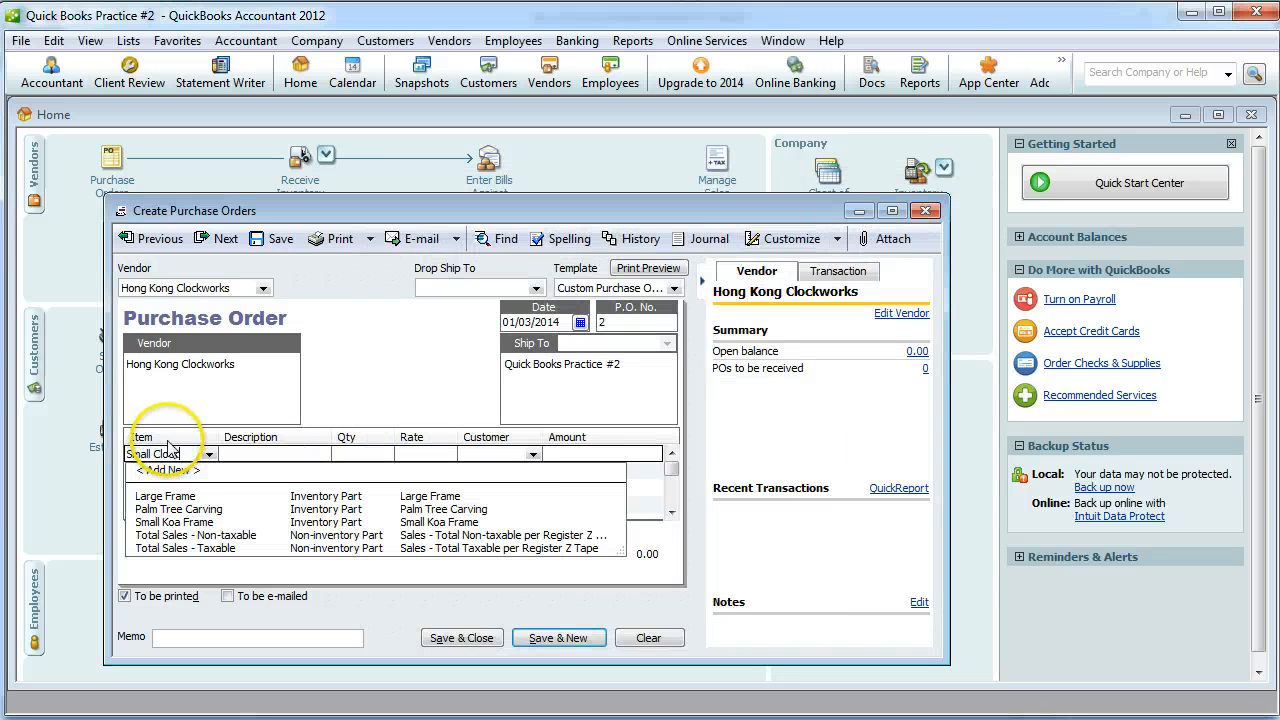
{"action": "type", "text": "ck"}
{"action": "key", "text": "Tab"}
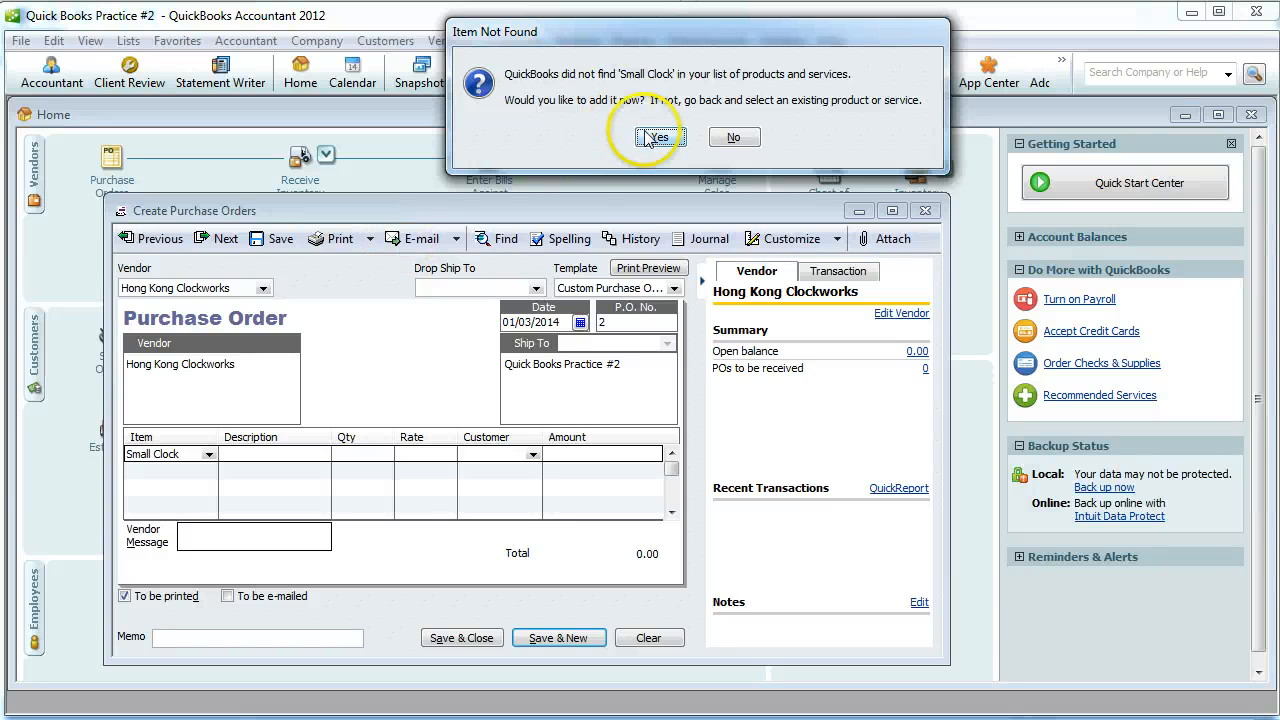
{"action": "left_click", "coordinate": [655, 137]}
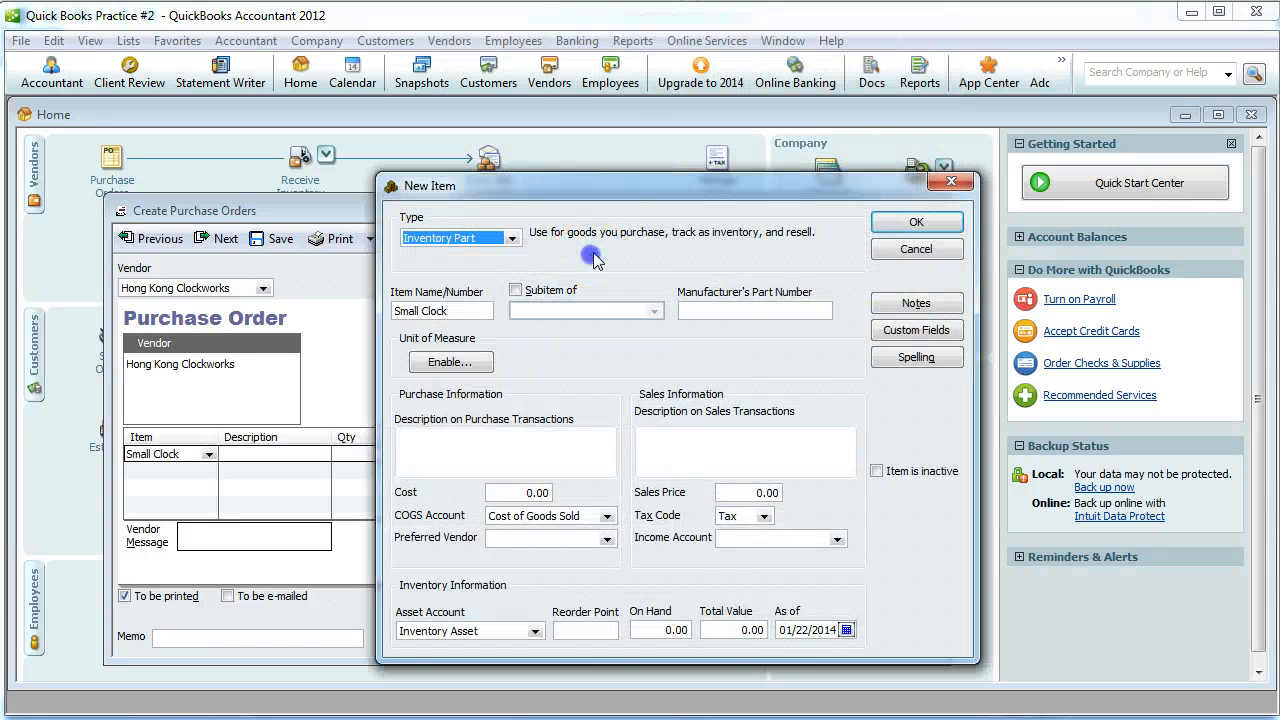
{"action": "left_click", "coordinate": [463, 443]}
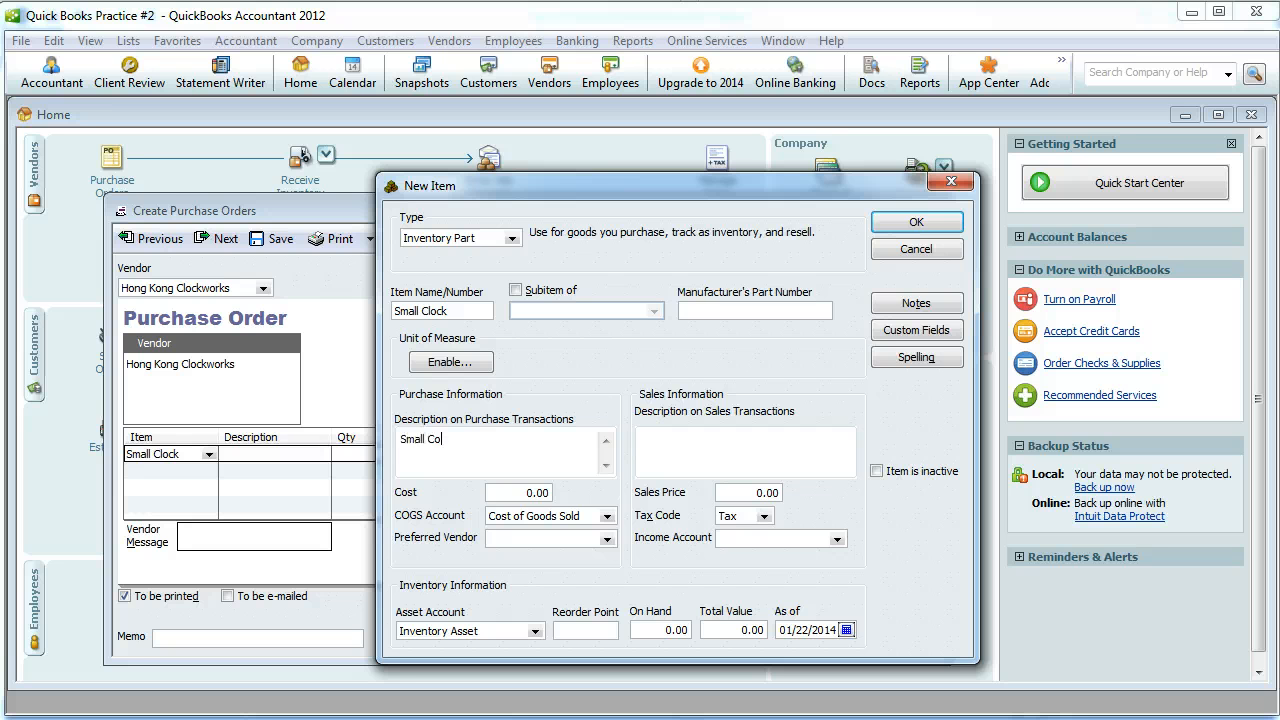
{"action": "type", "text": "Small Clock"}
{"action": "key", "text": "Tab"}
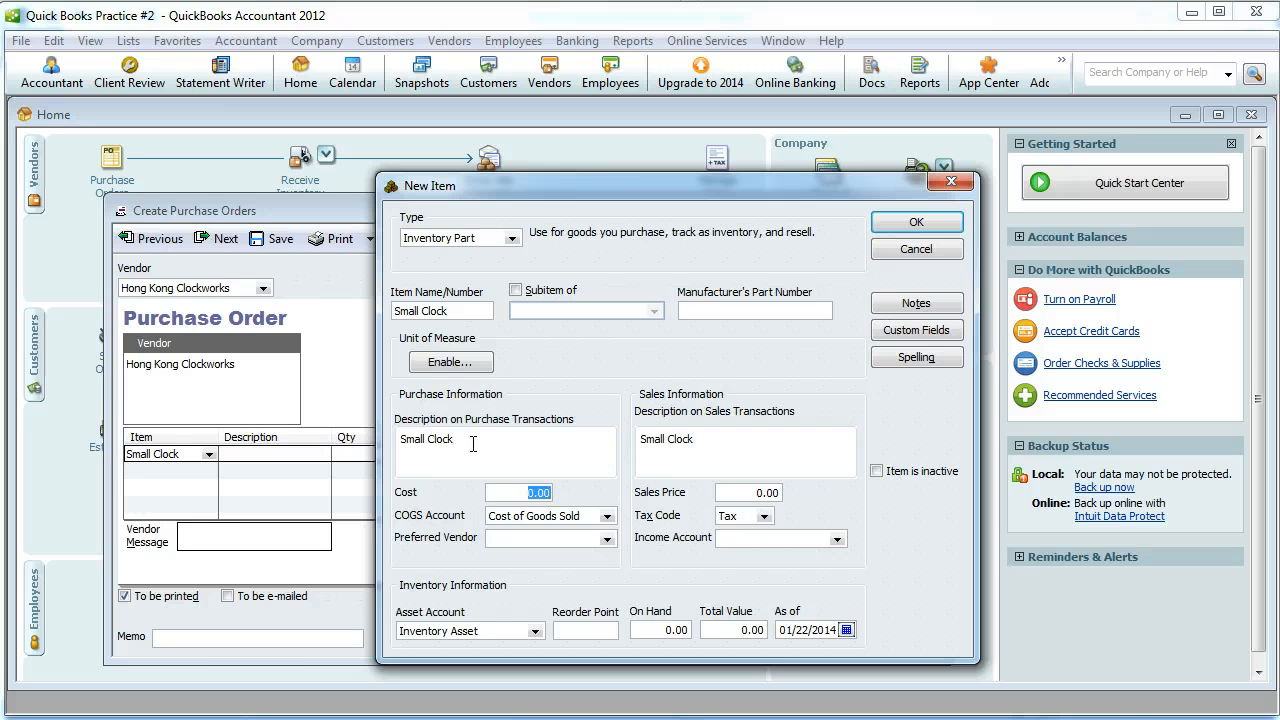
Set the Small Clock's cost to 15 and its income account to Merchandise Sales, and save the item to the order
{"action": "type", "text": "15"}
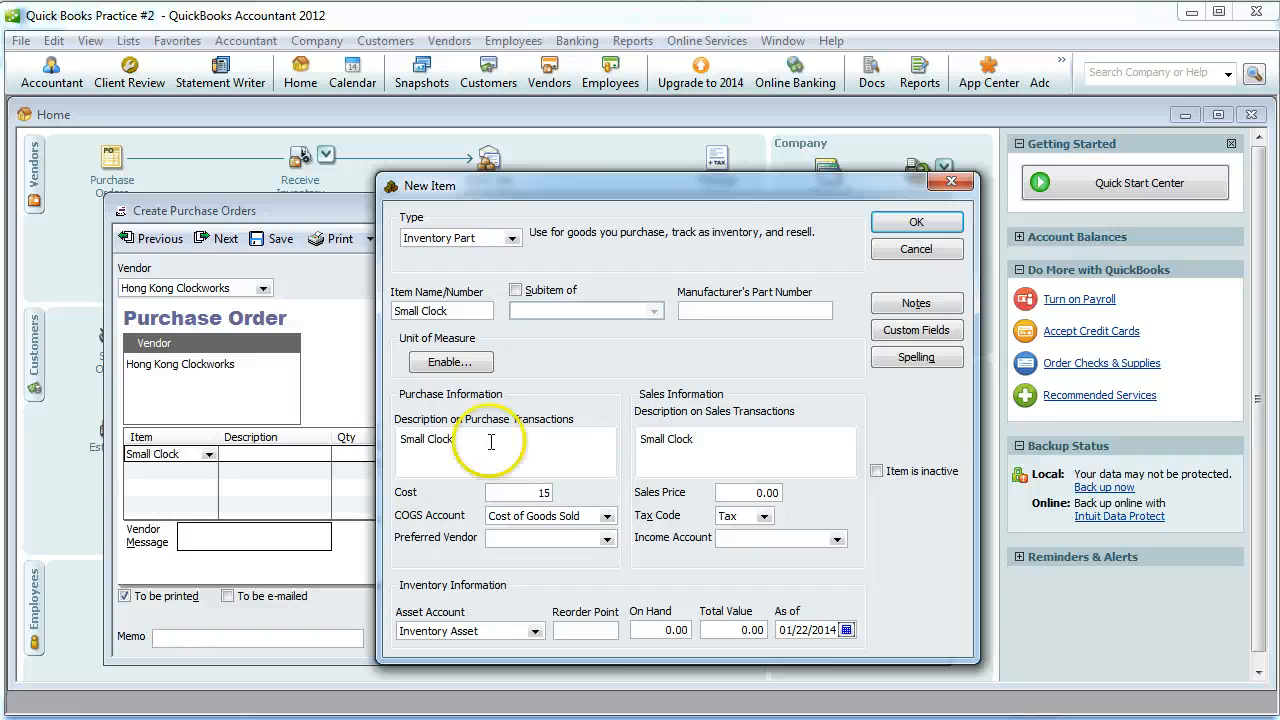
{"action": "left_click", "coordinate": [838, 541]}
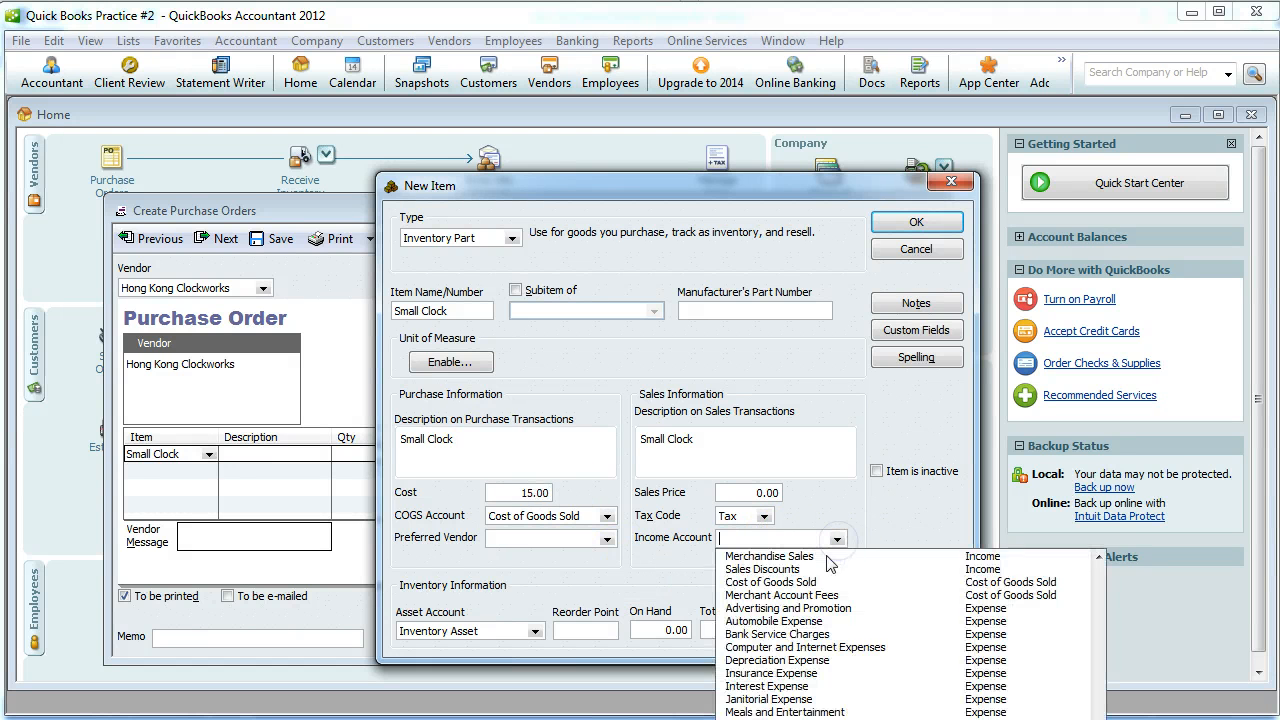
{"action": "left_click", "coordinate": [829, 540]}
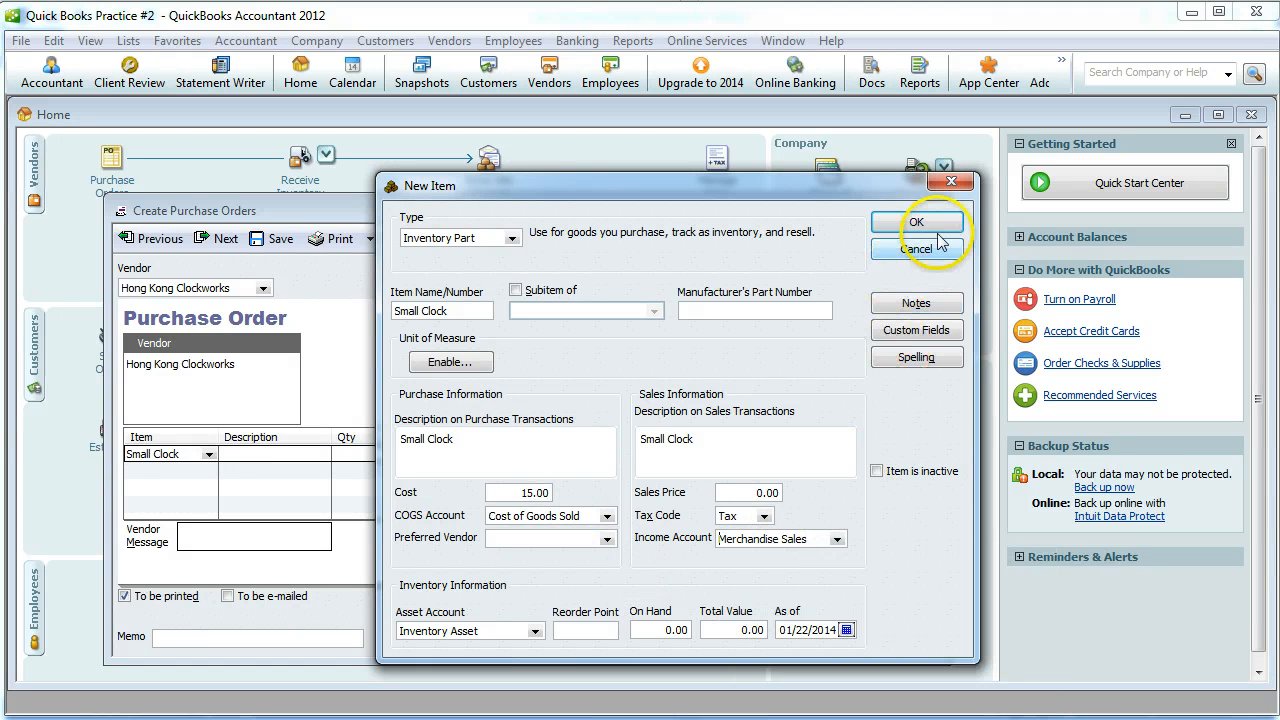
{"action": "left_click", "coordinate": [910, 222]}
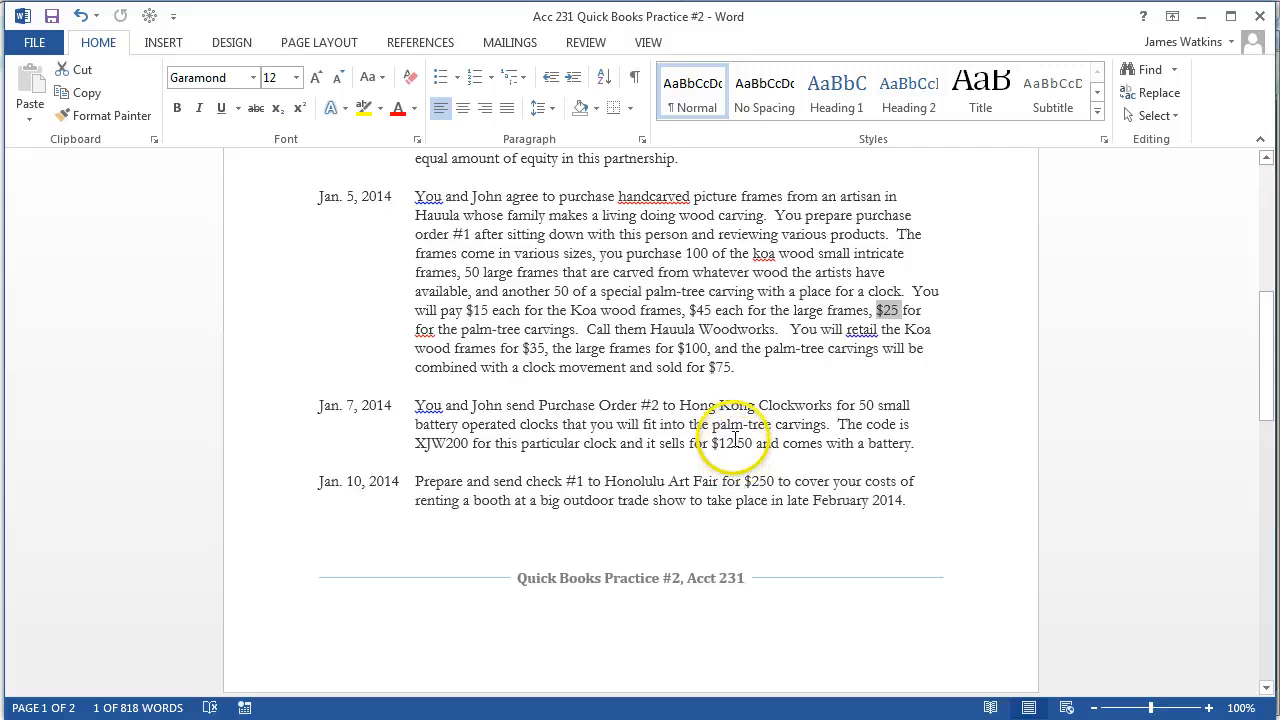
Set the Small Clock line to 50 units at a rate of 12.50 per the Word assignment, updating the item's cost to match
{"action": "key", "text": "alt+Tab"}
{"action": "left_click", "coordinate": [432, 455]}
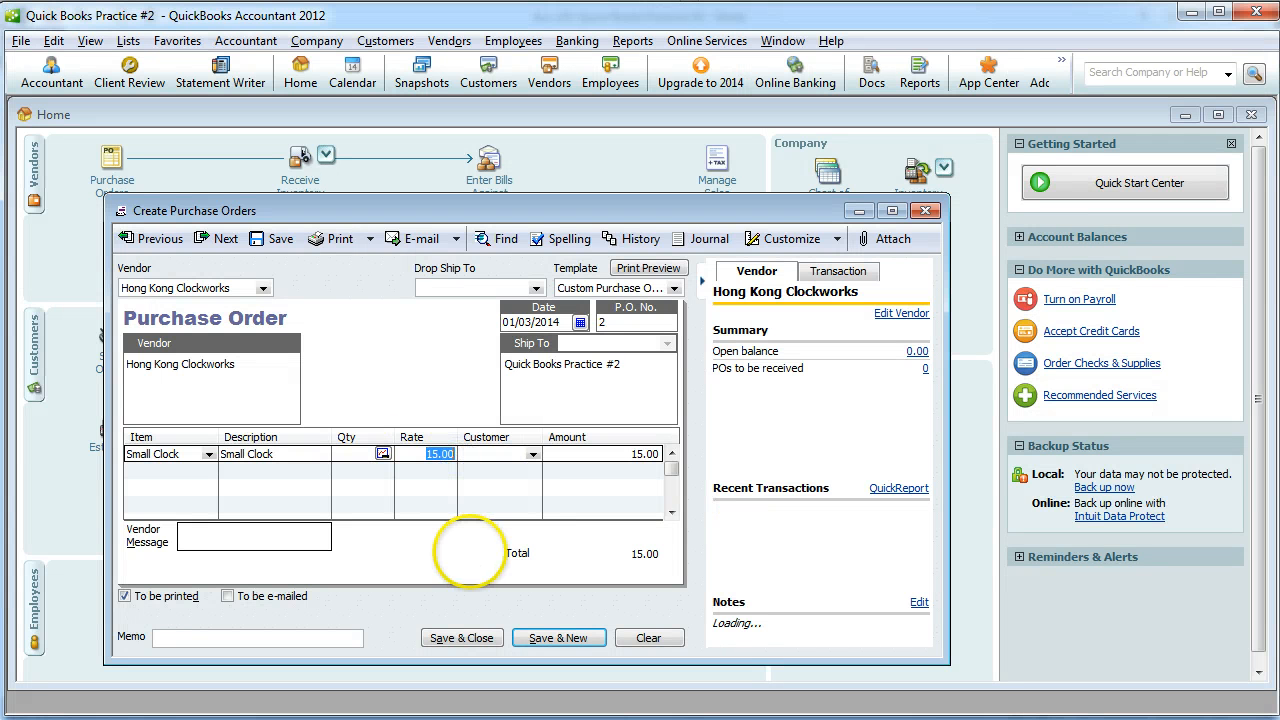
{"action": "type", "text": "12.50"}
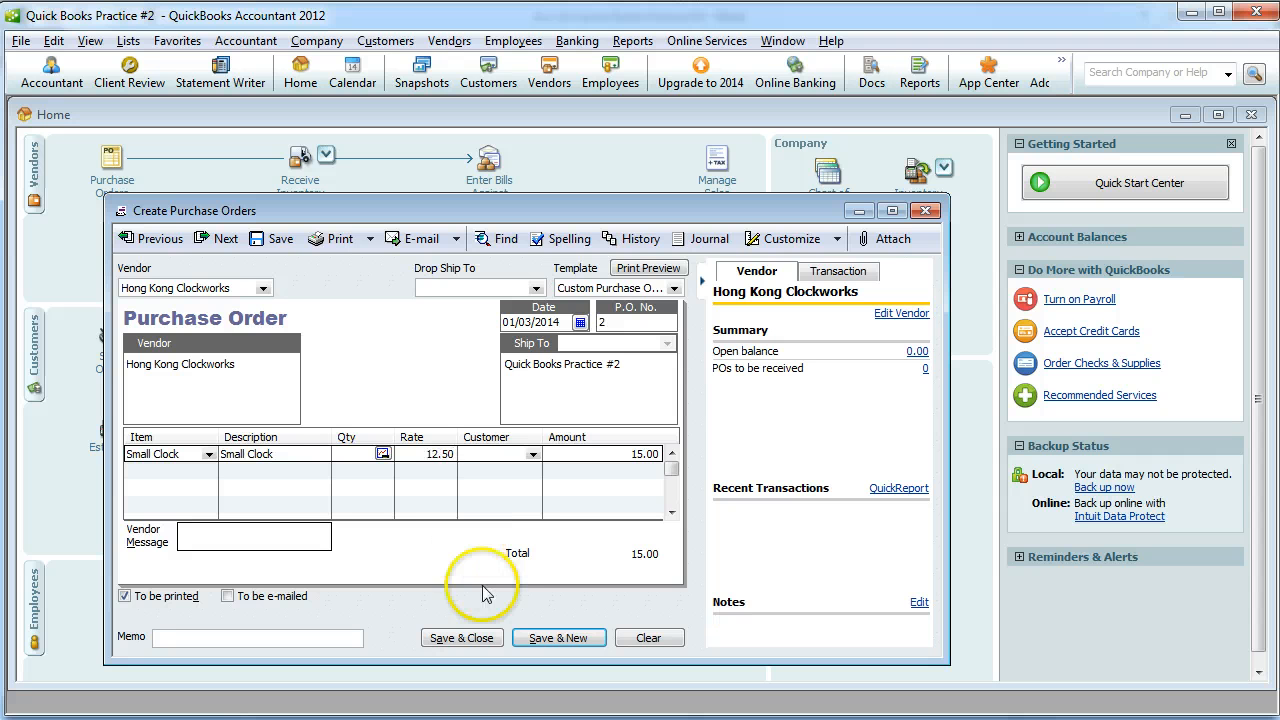
{"action": "left_click", "coordinate": [341, 455]}
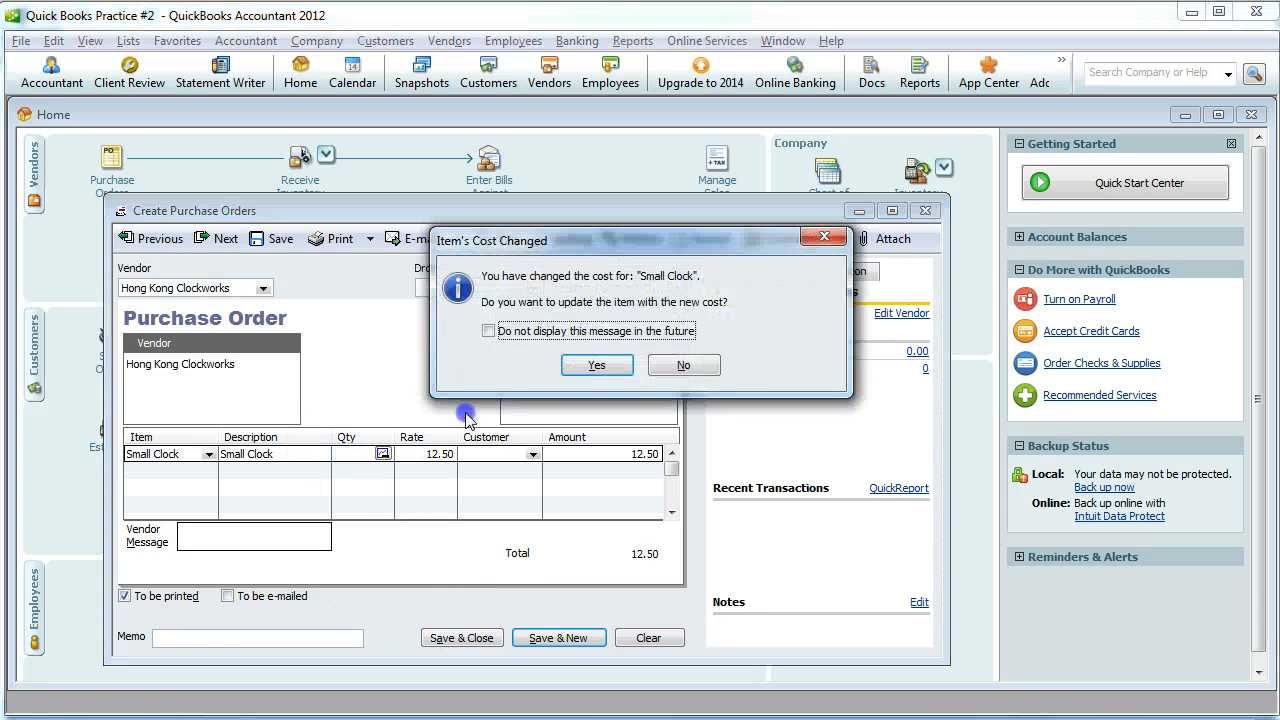
{"action": "left_click", "coordinate": [595, 363]}
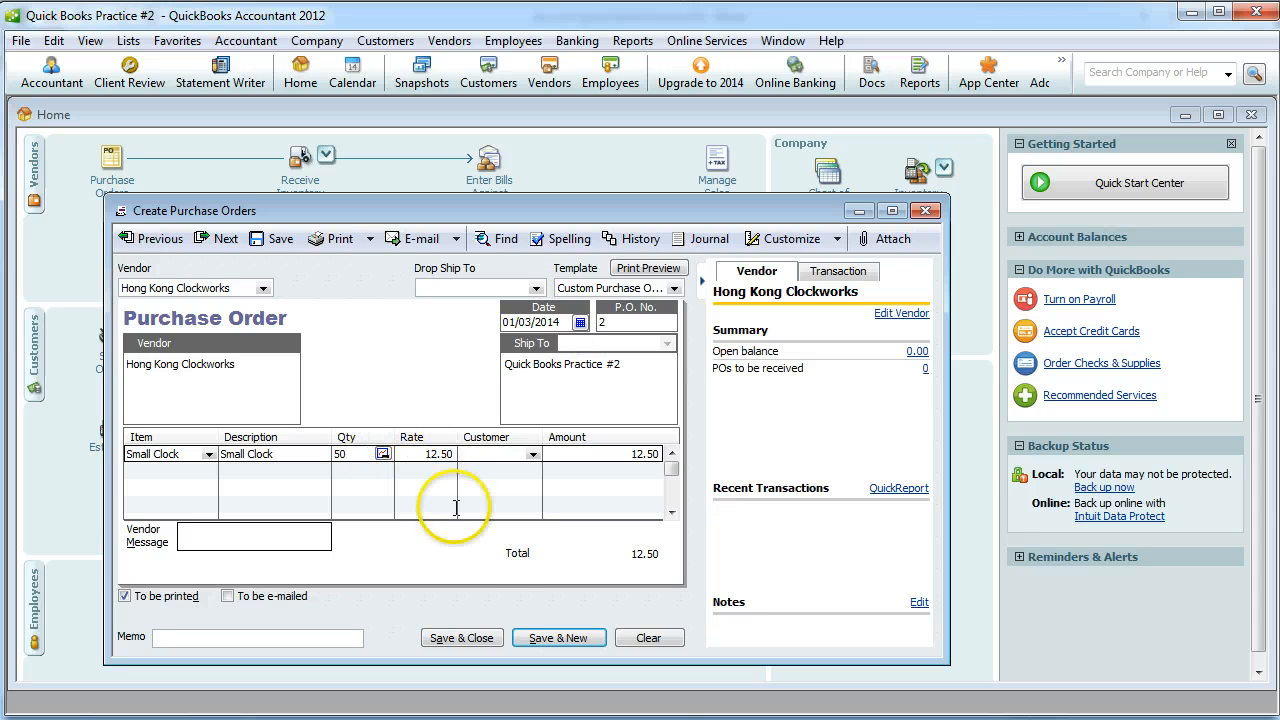
Add the memo Clock purchase to Hong Kong Clockworks' purchase order, then save and close it
{"action": "left_click", "coordinate": [208, 641]}
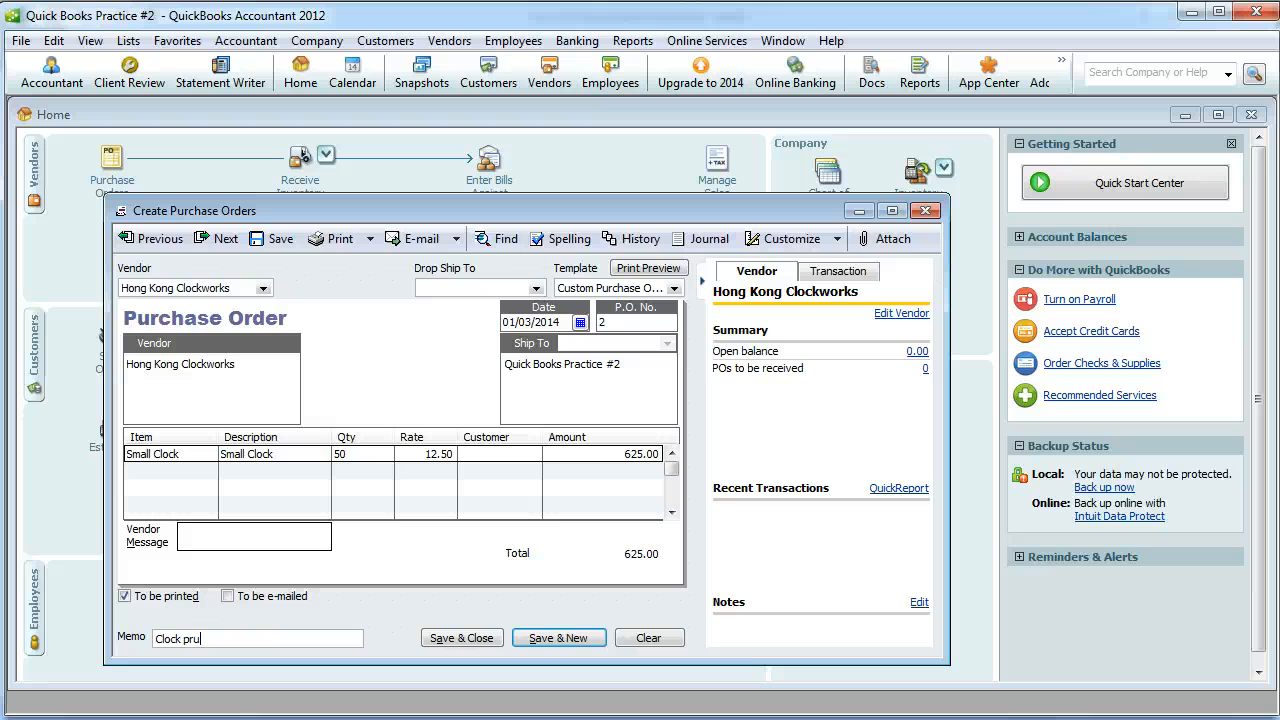
{"action": "left_click", "coordinate": [210, 639]}
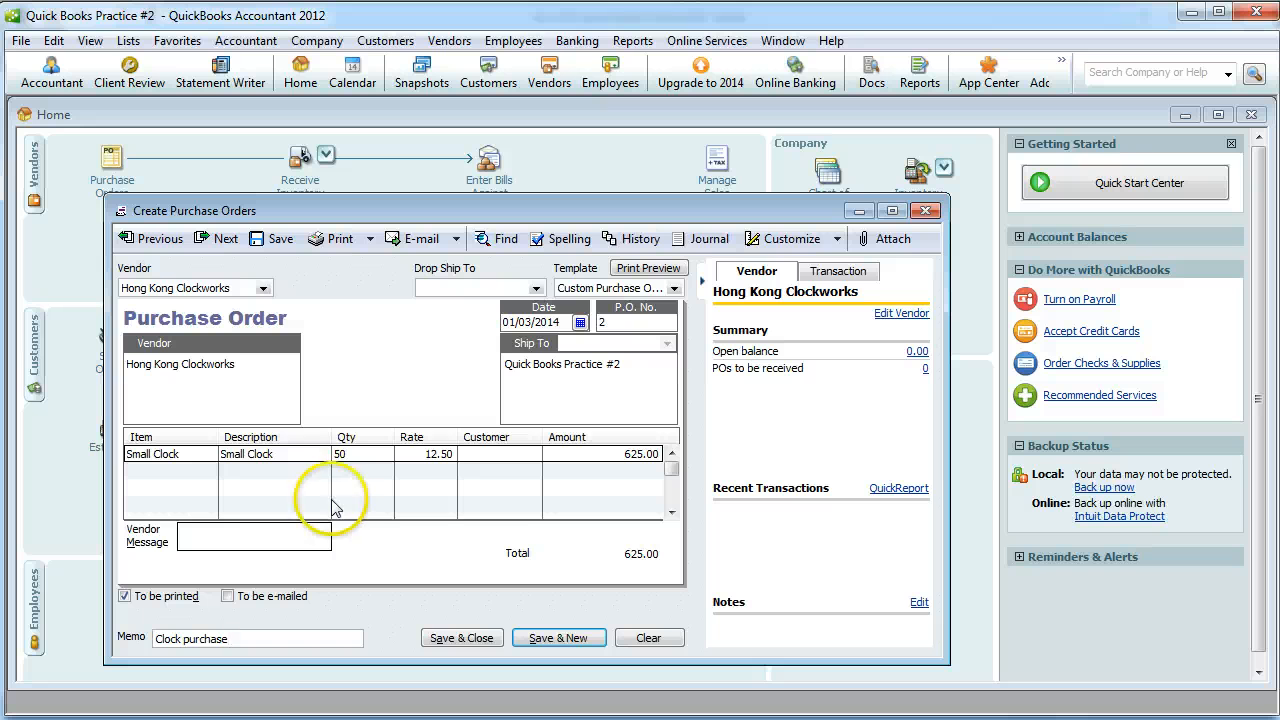
{"action": "left_click", "coordinate": [470, 642]}
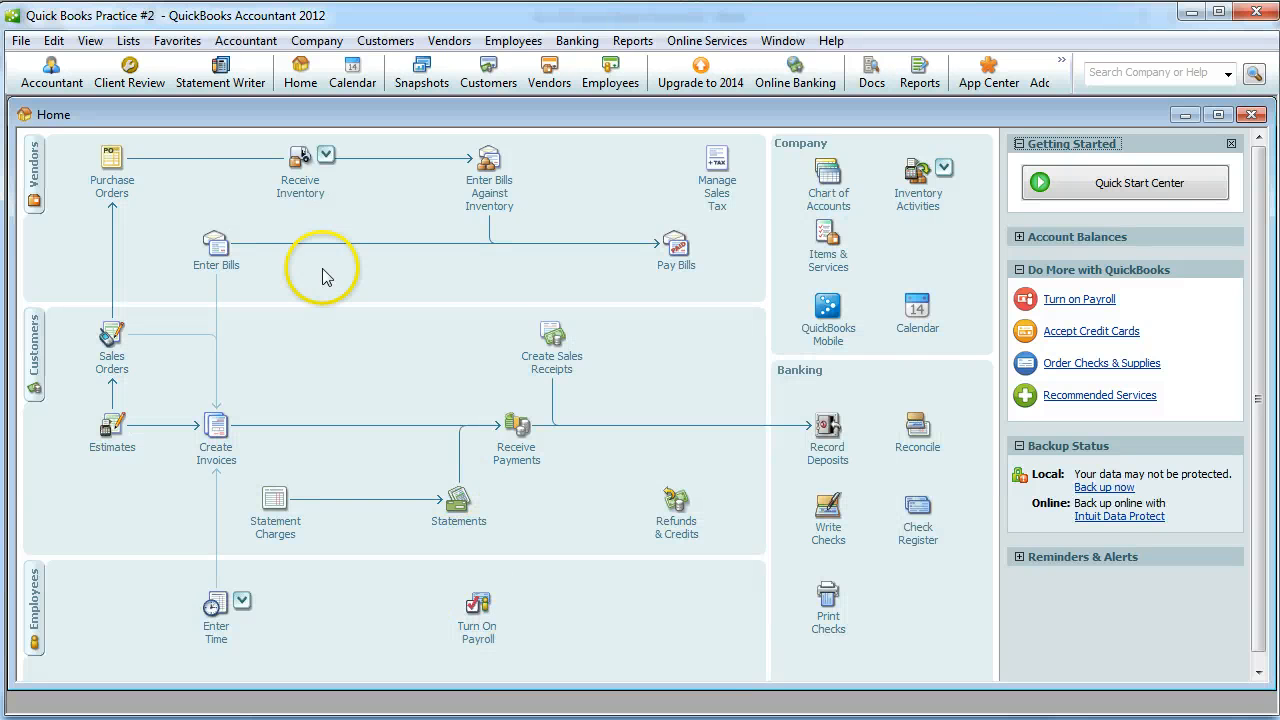
Reopen Hong Kong Clockworks' saved purchase order 2 to review its entries, then close it
{"action": "left_click", "coordinate": [107, 191]}
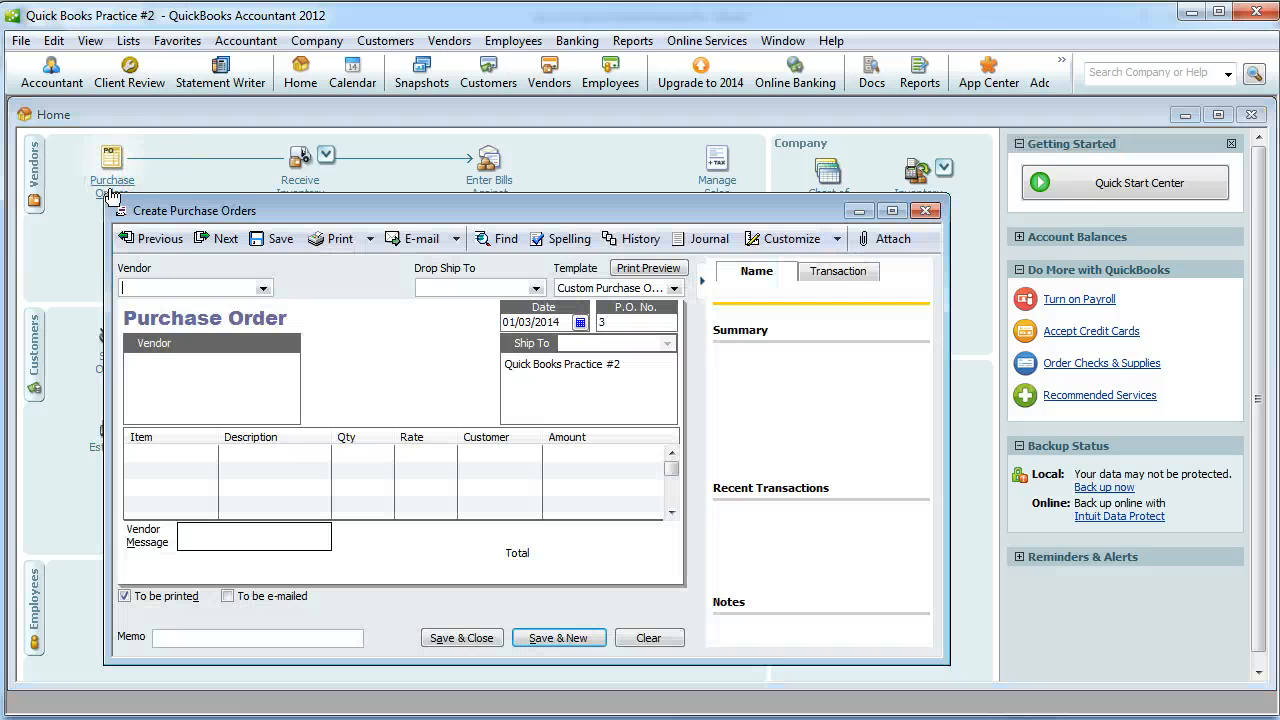
{"action": "left_click", "coordinate": [166, 243]}
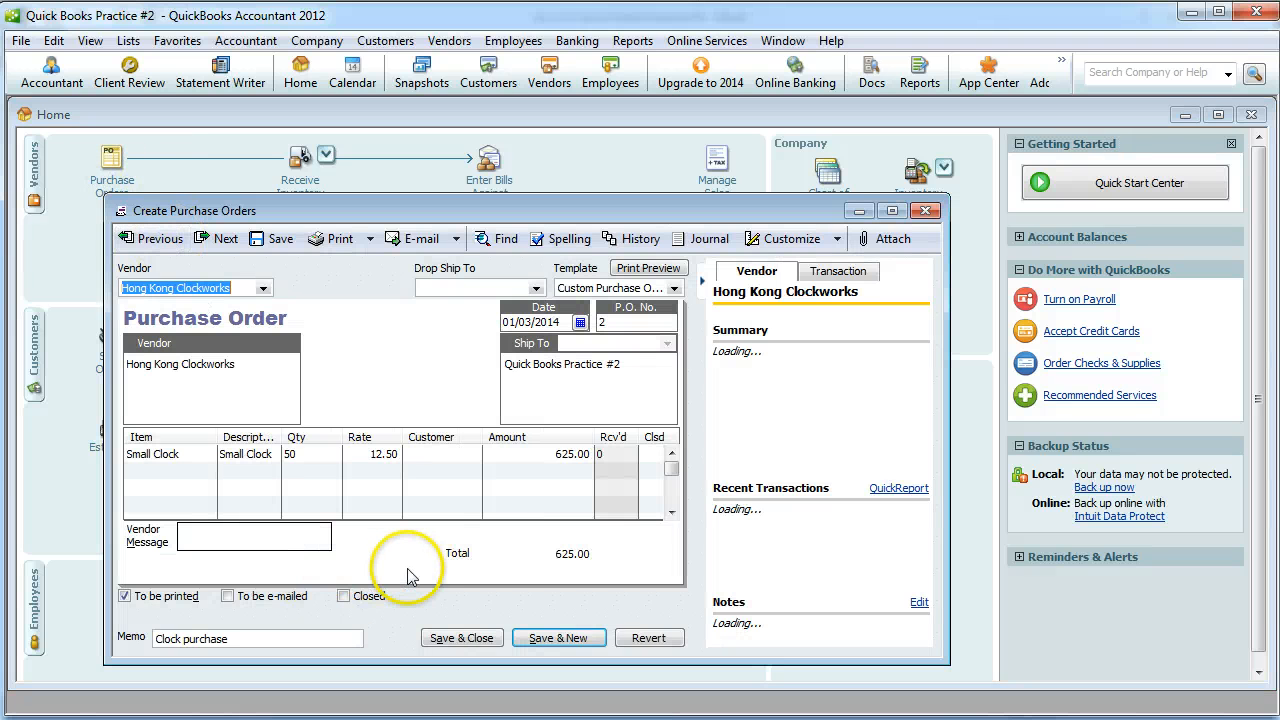
{"action": "left_click", "coordinate": [461, 638]}
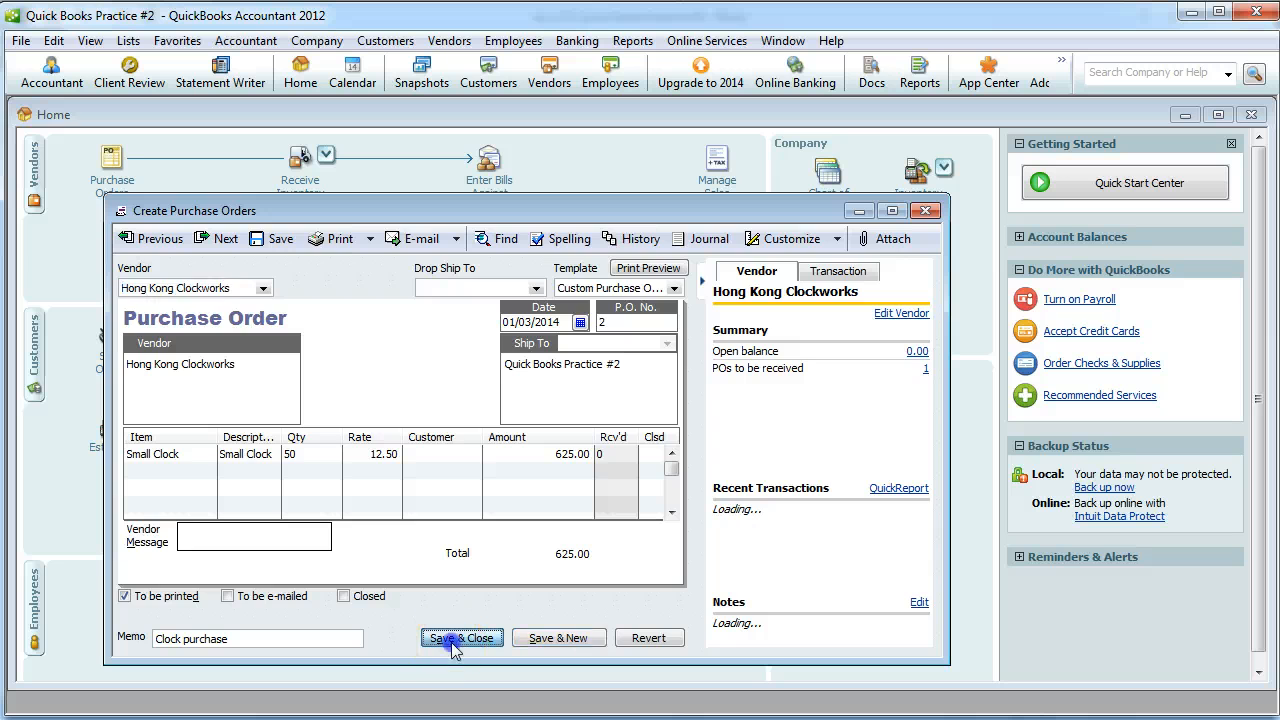
Start a Bank of Laie--Cash check that is not marked for printing, numbered 1 and dated 01/10/2014
{"action": "key", "text": "alt+Tab"}
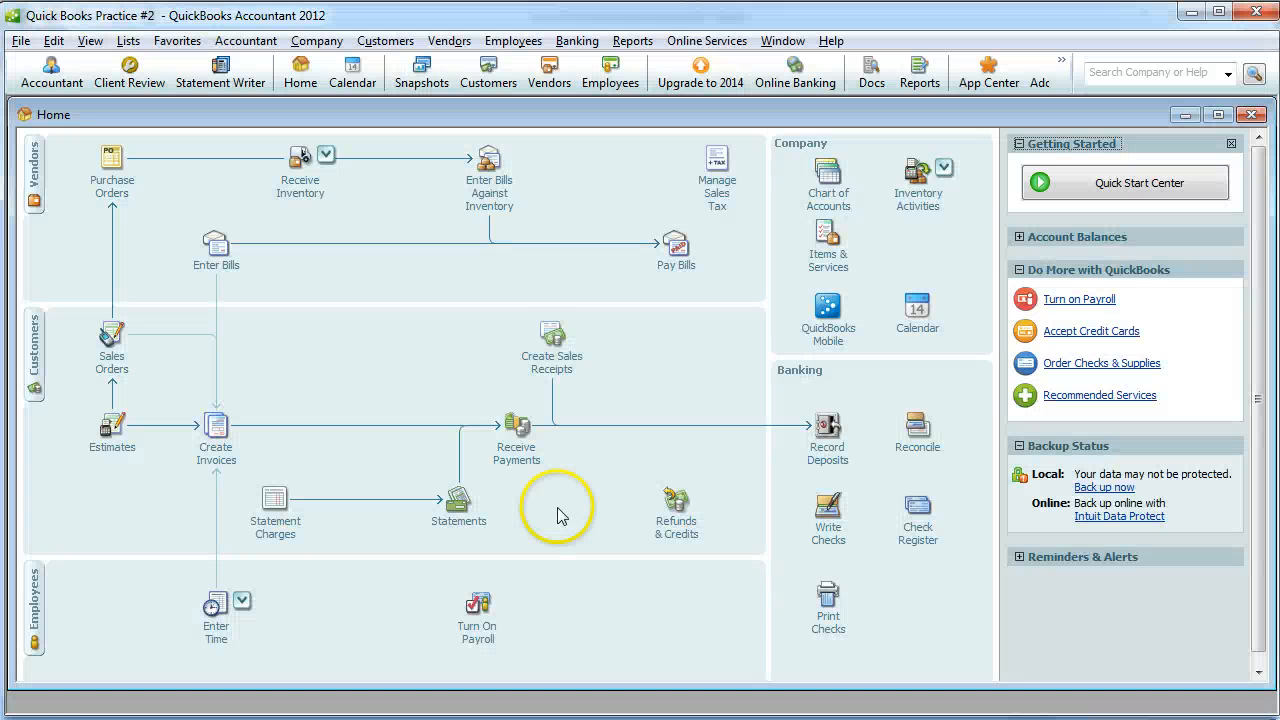
{"action": "left_click", "coordinate": [828, 515]}
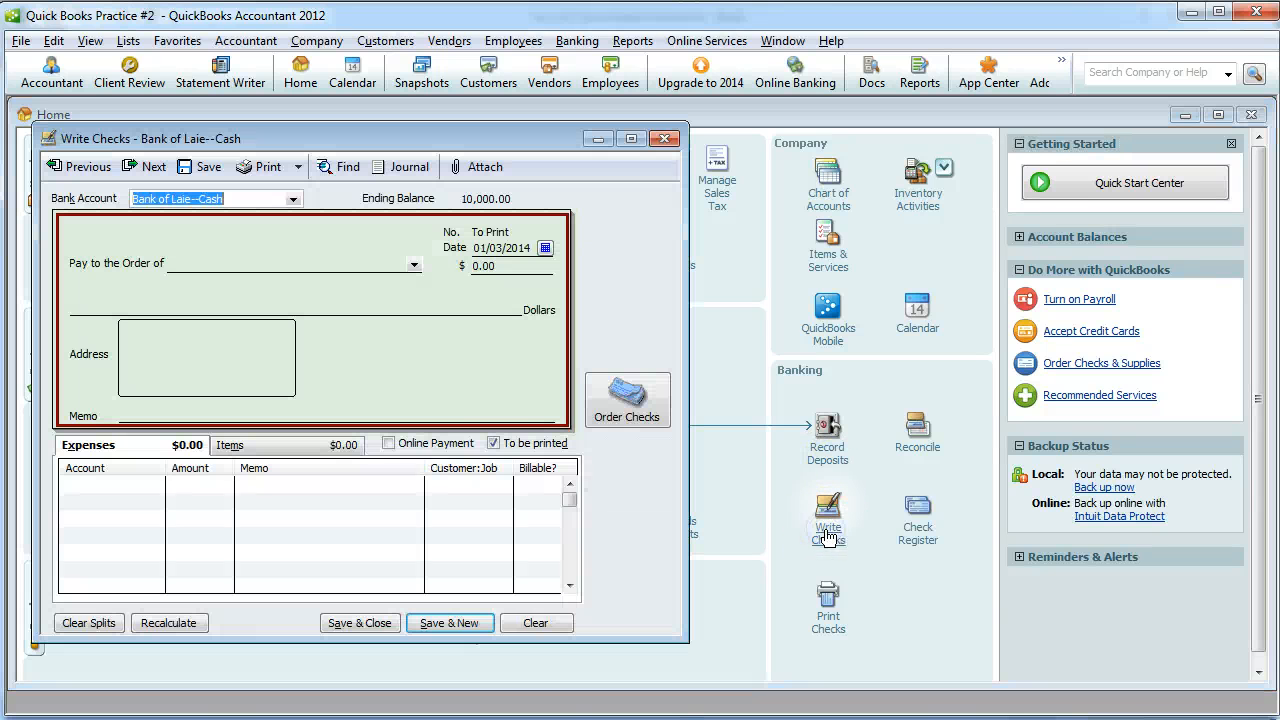
{"action": "left_click", "coordinate": [497, 443]}
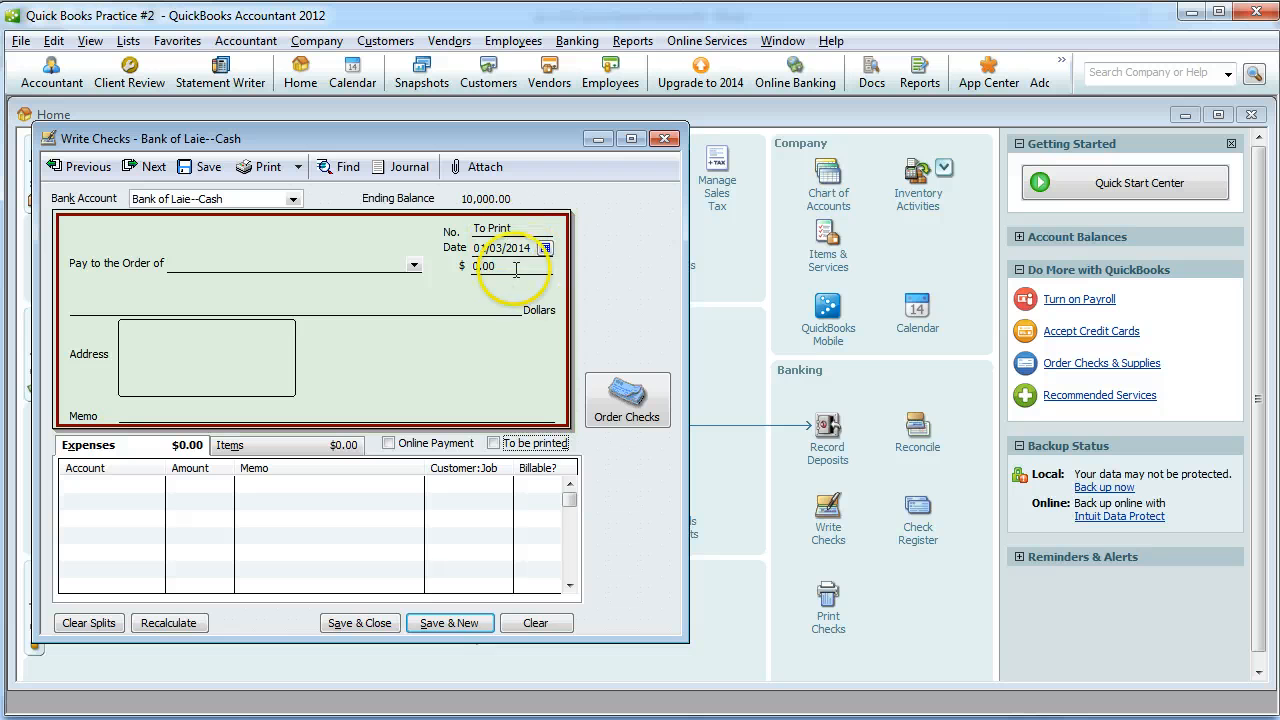
{"action": "left_click", "coordinate": [506, 226]}
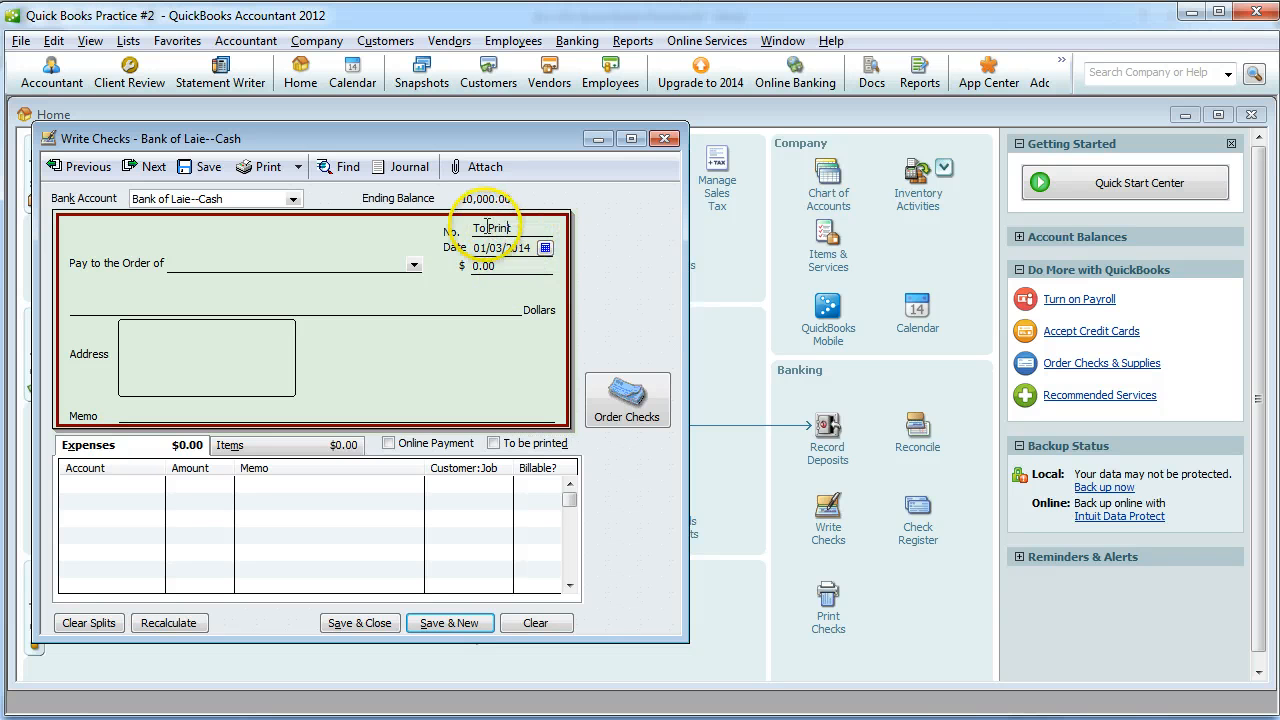
{"action": "left_click_drag", "start_coordinate": [513, 228], "coordinate": [462, 226]}
{"action": "type", "text": "1"}
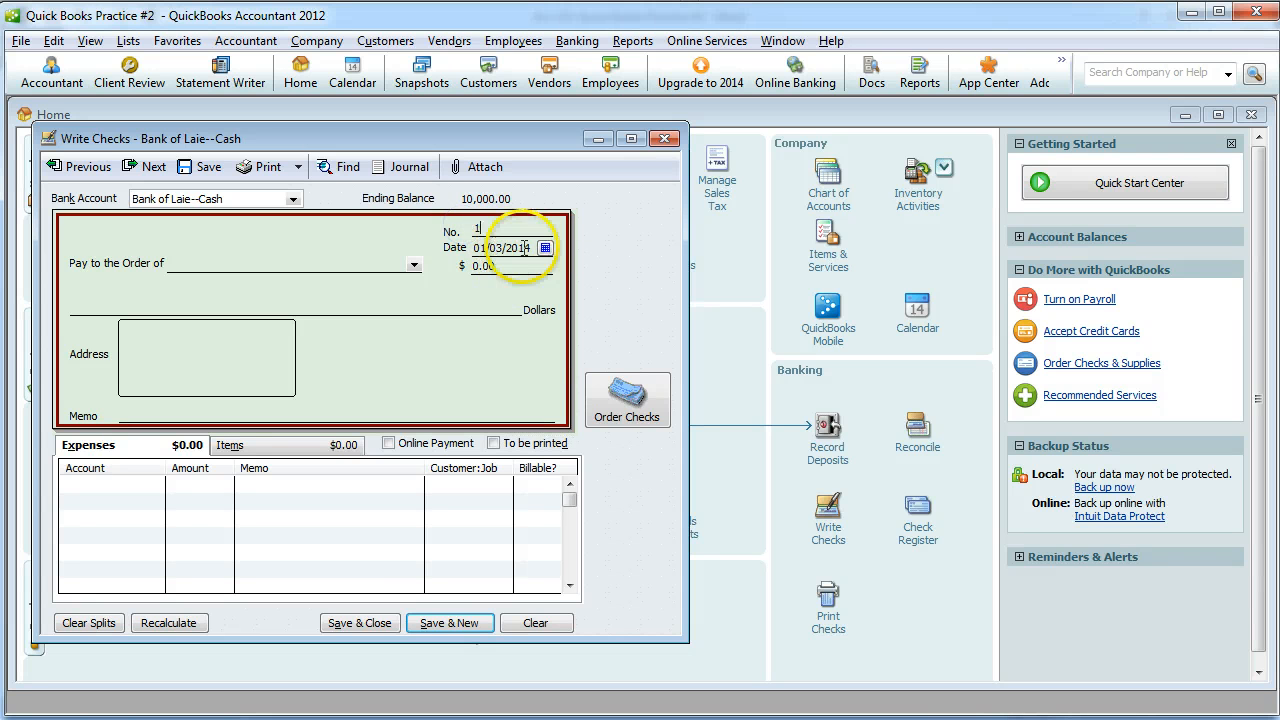
{"action": "left_click", "coordinate": [545, 247]}
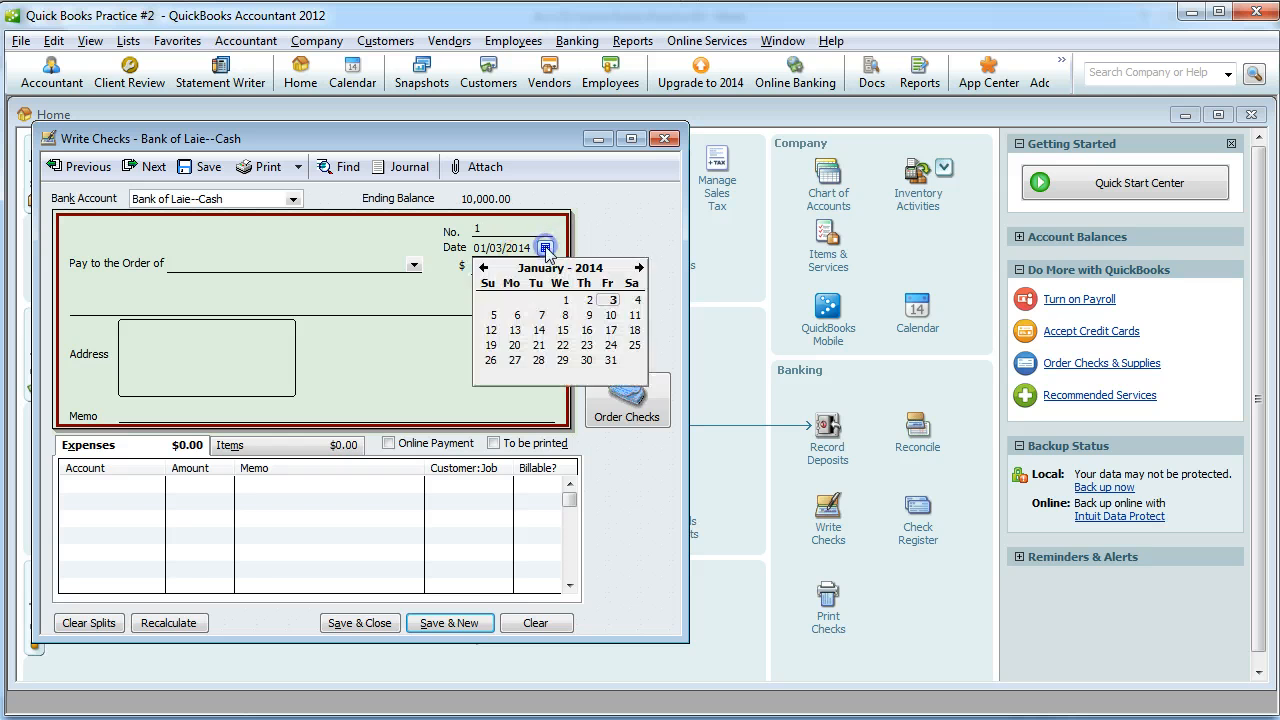
{"action": "left_click", "coordinate": [610, 315]}
Make the check payable to Honolulu Art Fair, quick-adding that name as a vendor
{"action": "left_click", "coordinate": [299, 262]}
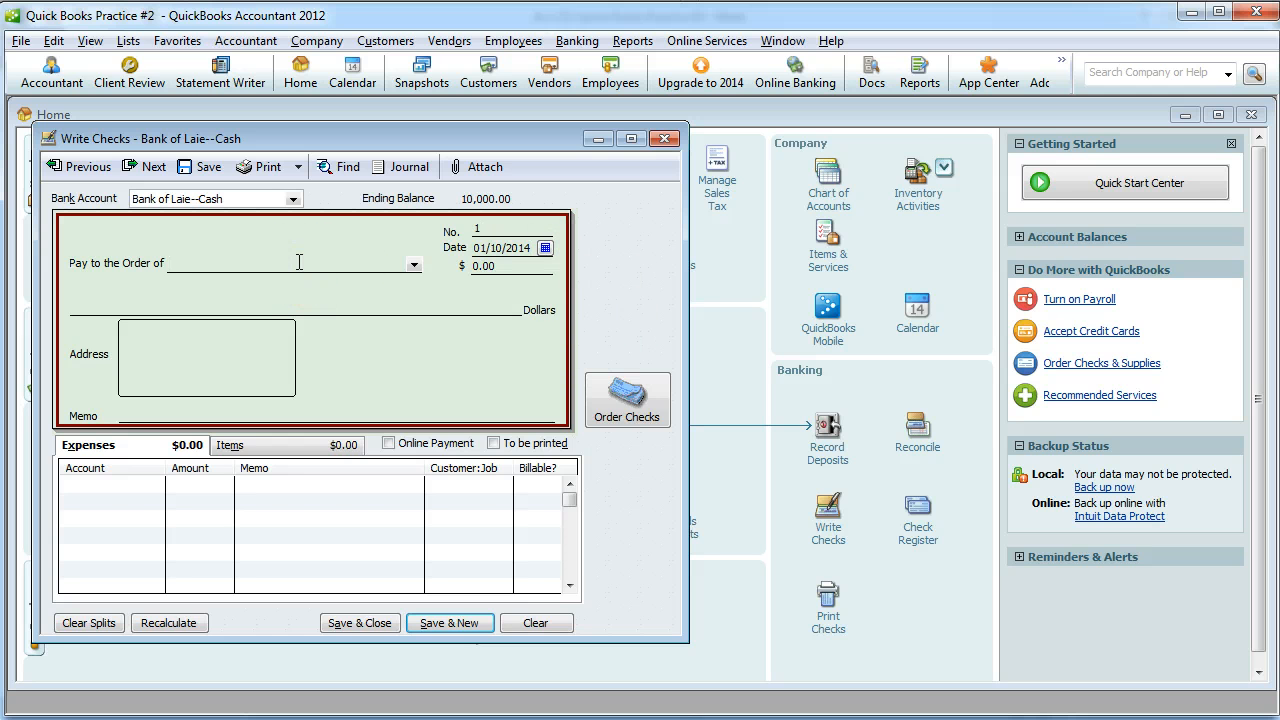
{"action": "type", "text": "Honolulu Art Fair"}
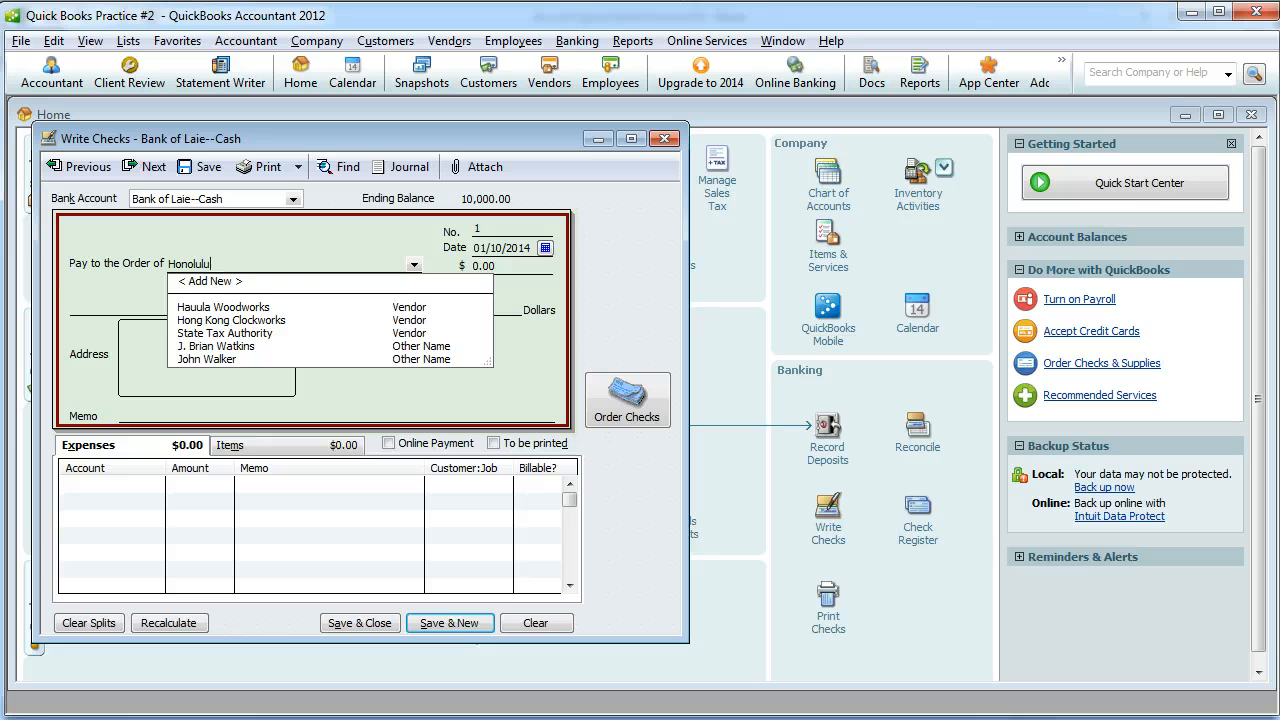
{"action": "left_click", "coordinate": [310, 281]}
{"action": "key", "text": "Tab"}
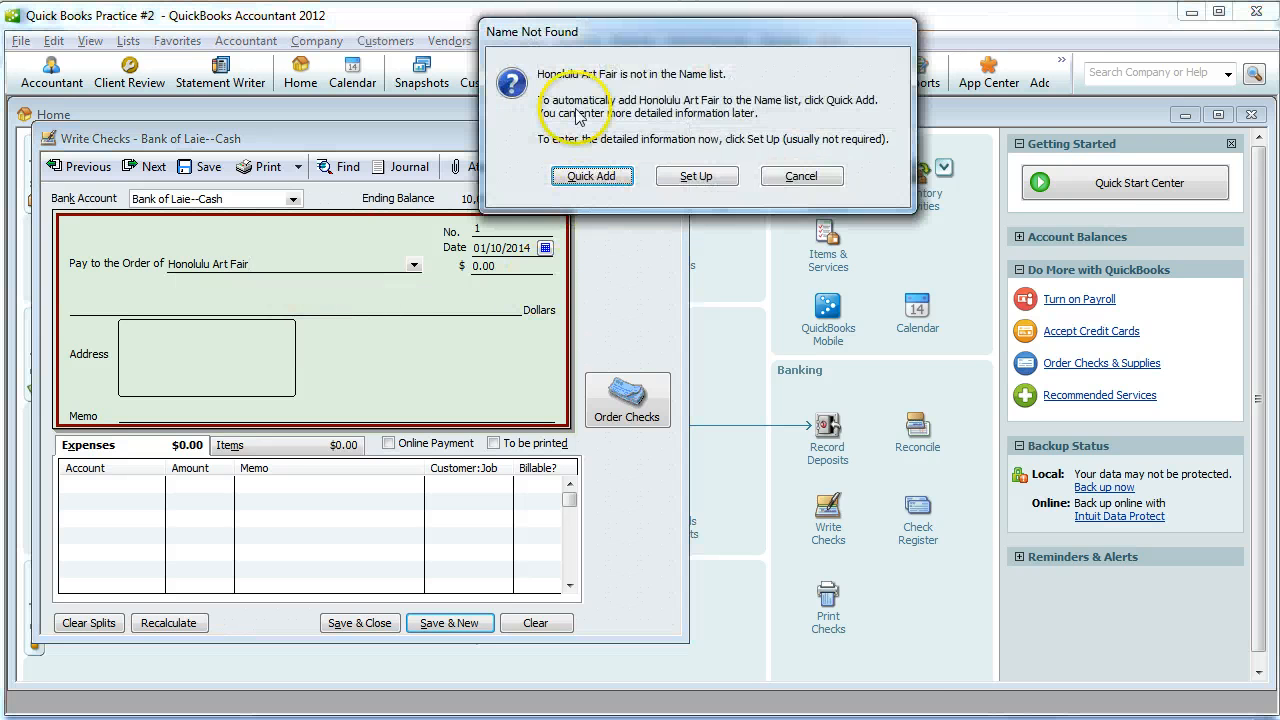
{"action": "left_click", "coordinate": [592, 176]}
{"action": "left_click", "coordinate": [580, 393]}
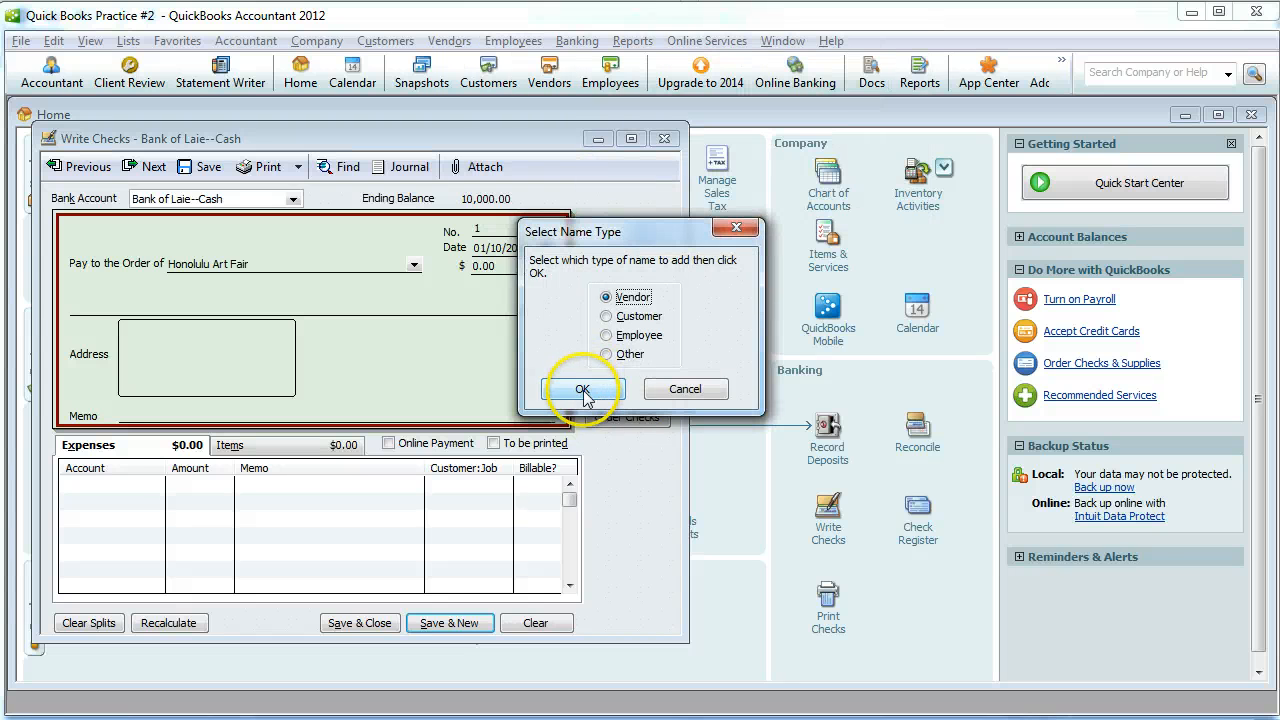
Add the memo Booth Rental Art Fair to the check and its expense line, charging 250.00 to Rent Expense
{"action": "left_click", "coordinate": [155, 413]}
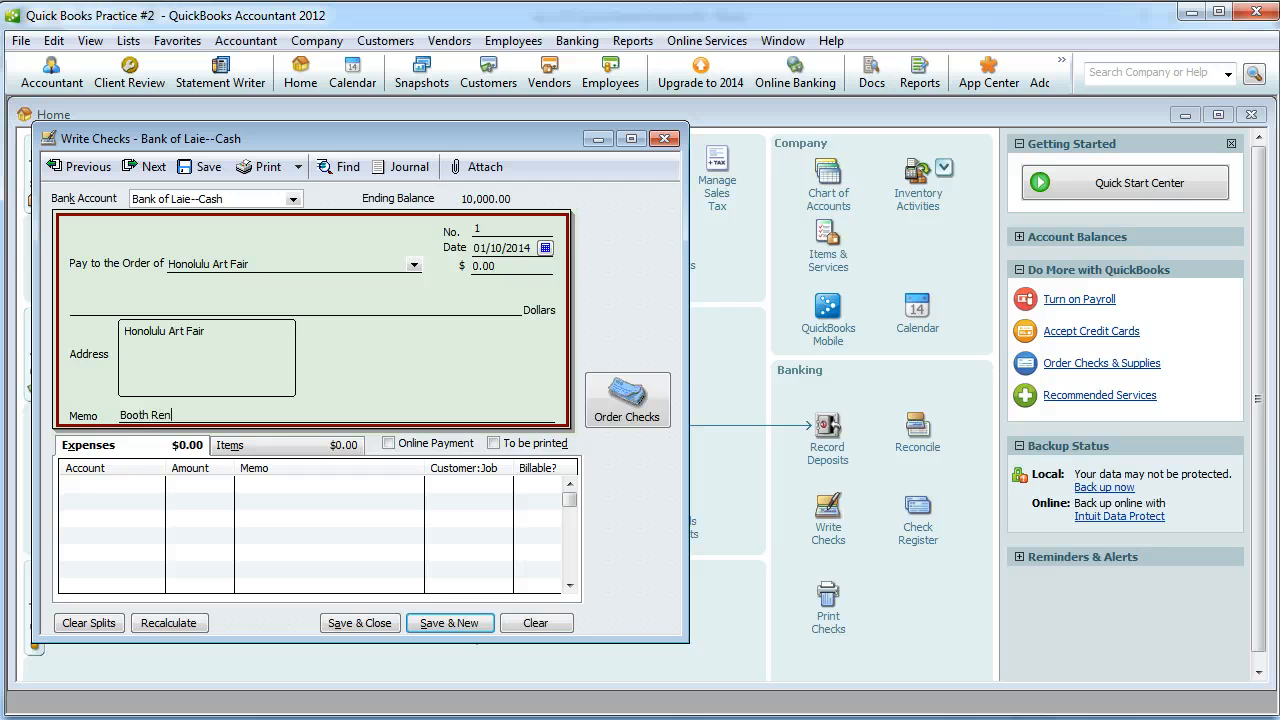
{"action": "type", "text": "Booth Rental Art Fair"}
{"action": "left_click", "coordinate": [97, 485]}
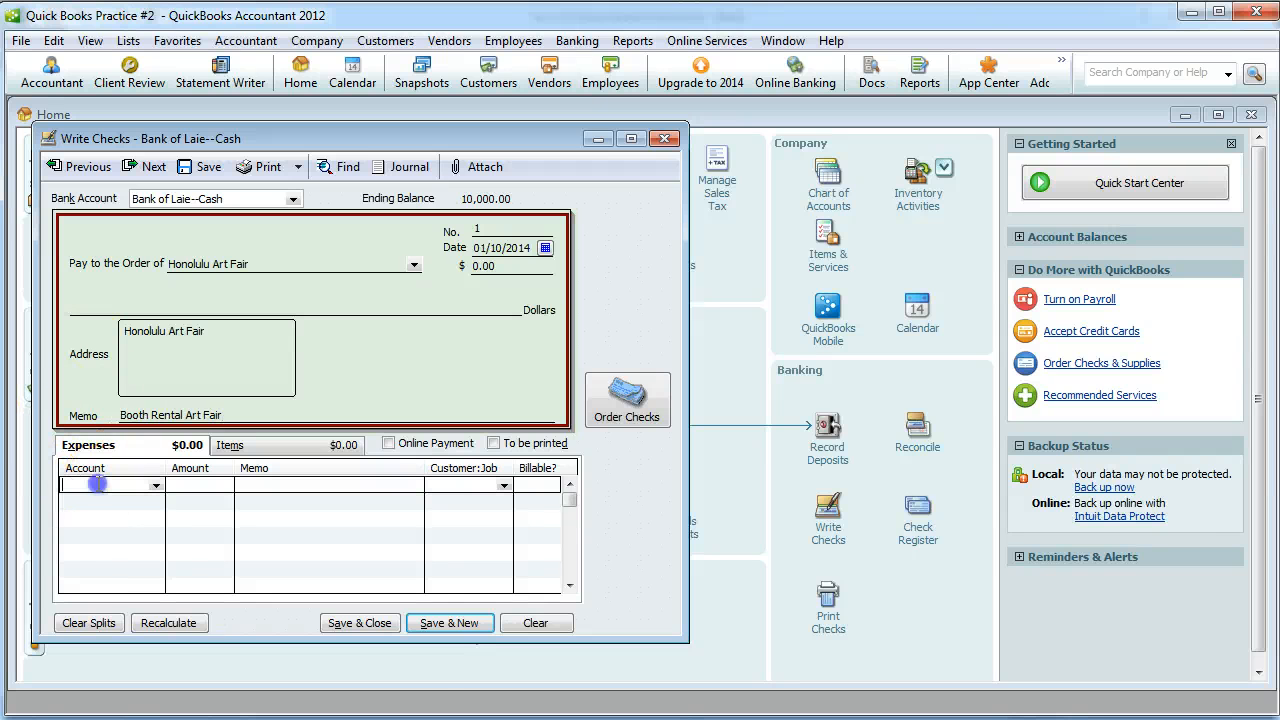
{"action": "left_click", "coordinate": [156, 485]}
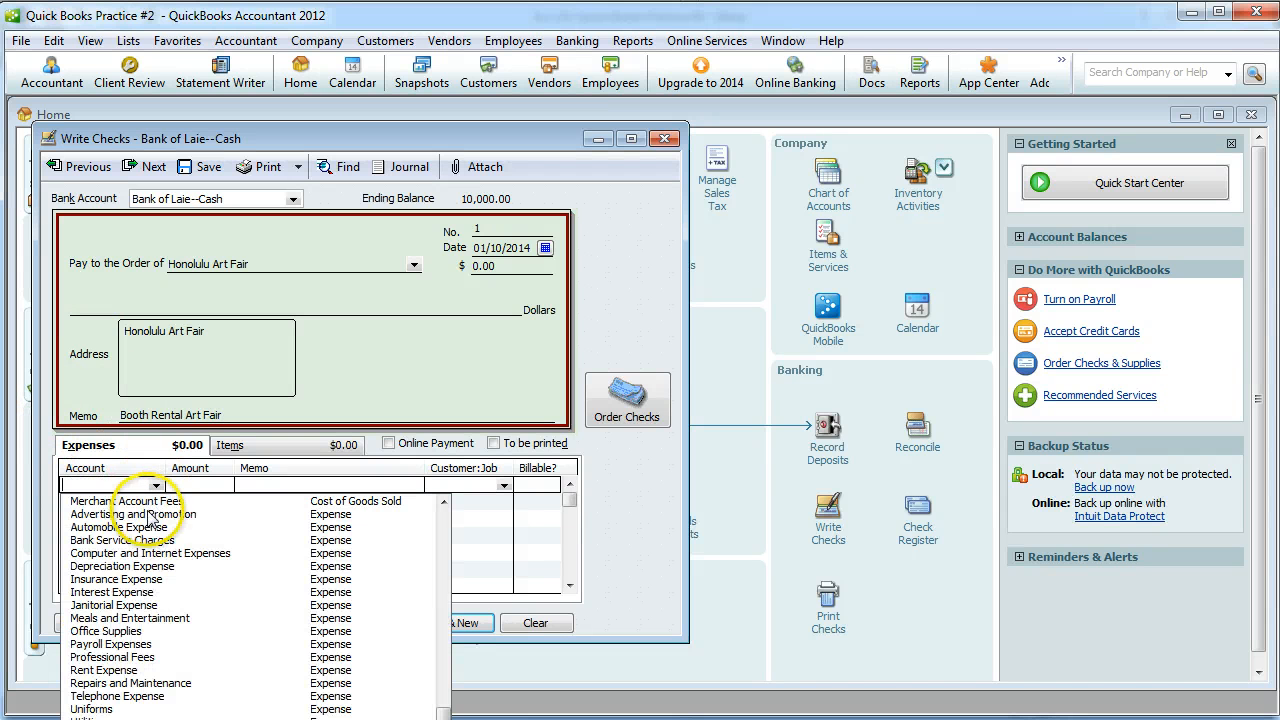
{"action": "left_click", "coordinate": [126, 670]}
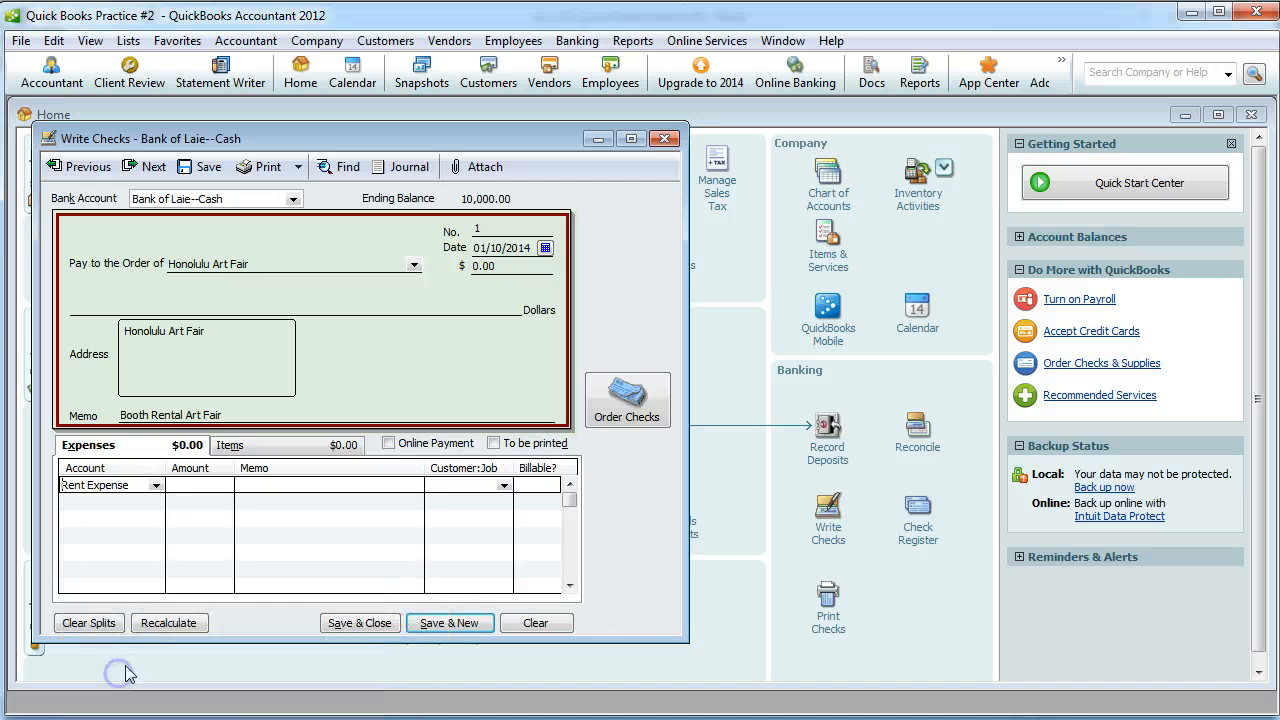
{"action": "left_click", "coordinate": [212, 488]}
{"action": "key", "text": "Tab"}
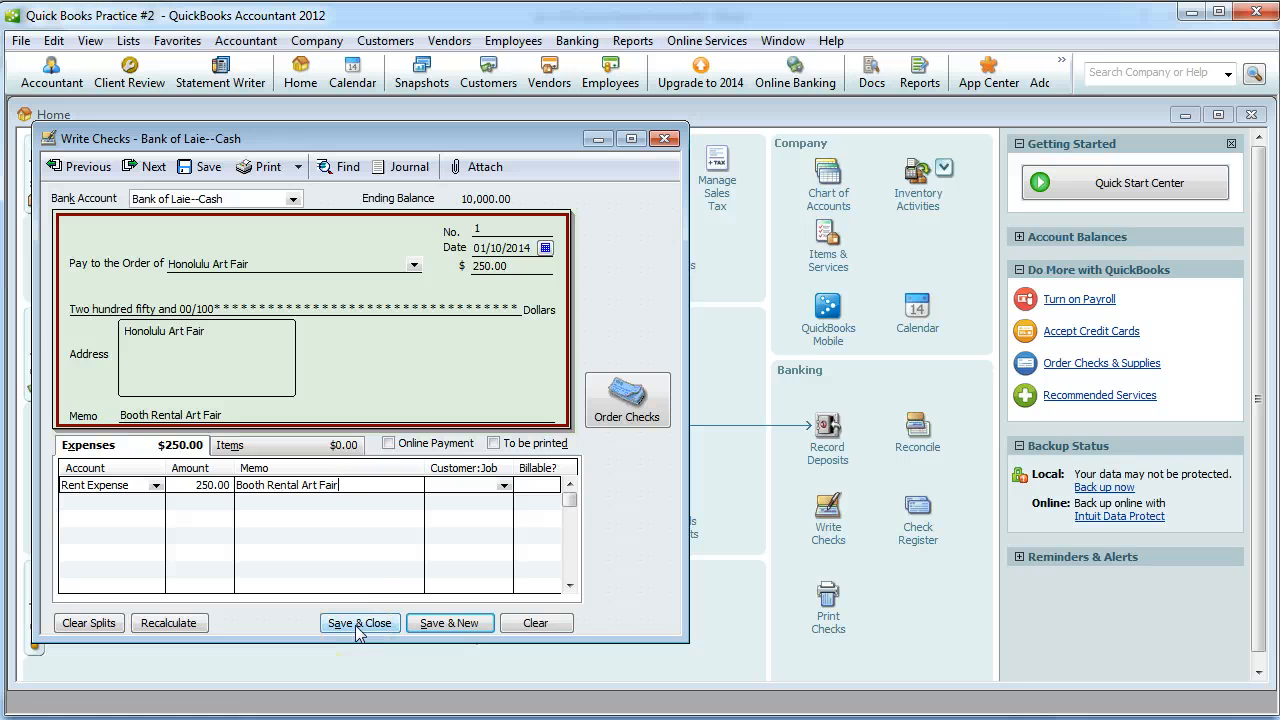
Compare the check with the January 10 entry in the Word assignment, and save and close it
{"action": "key", "text": "alt+Tab"}
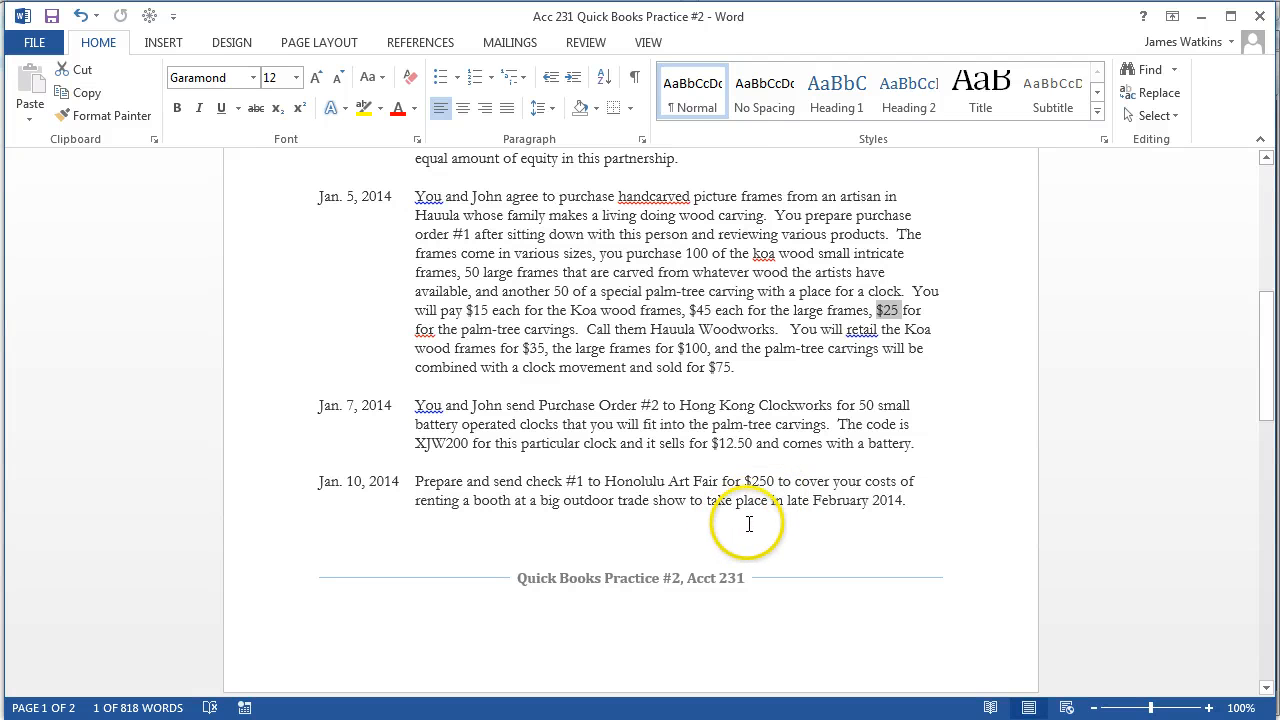
{"action": "key", "text": "alt+Tab"}
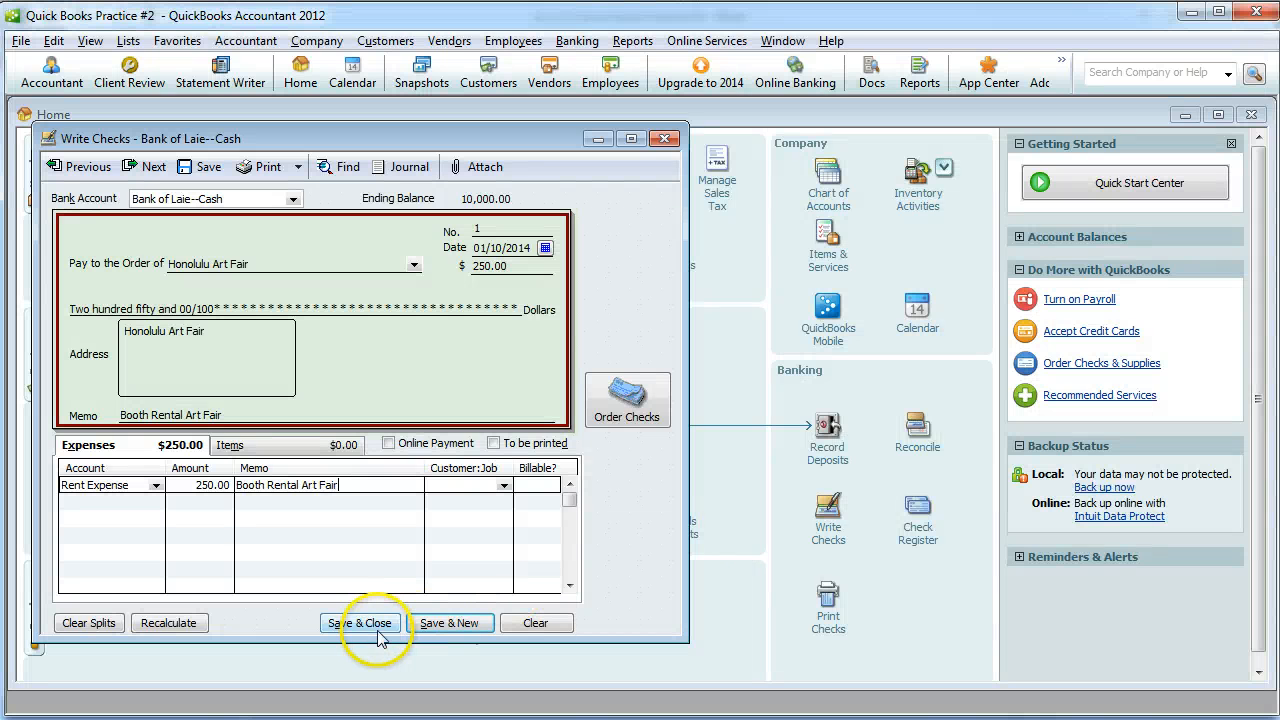
{"action": "left_click", "coordinate": [379, 630]}
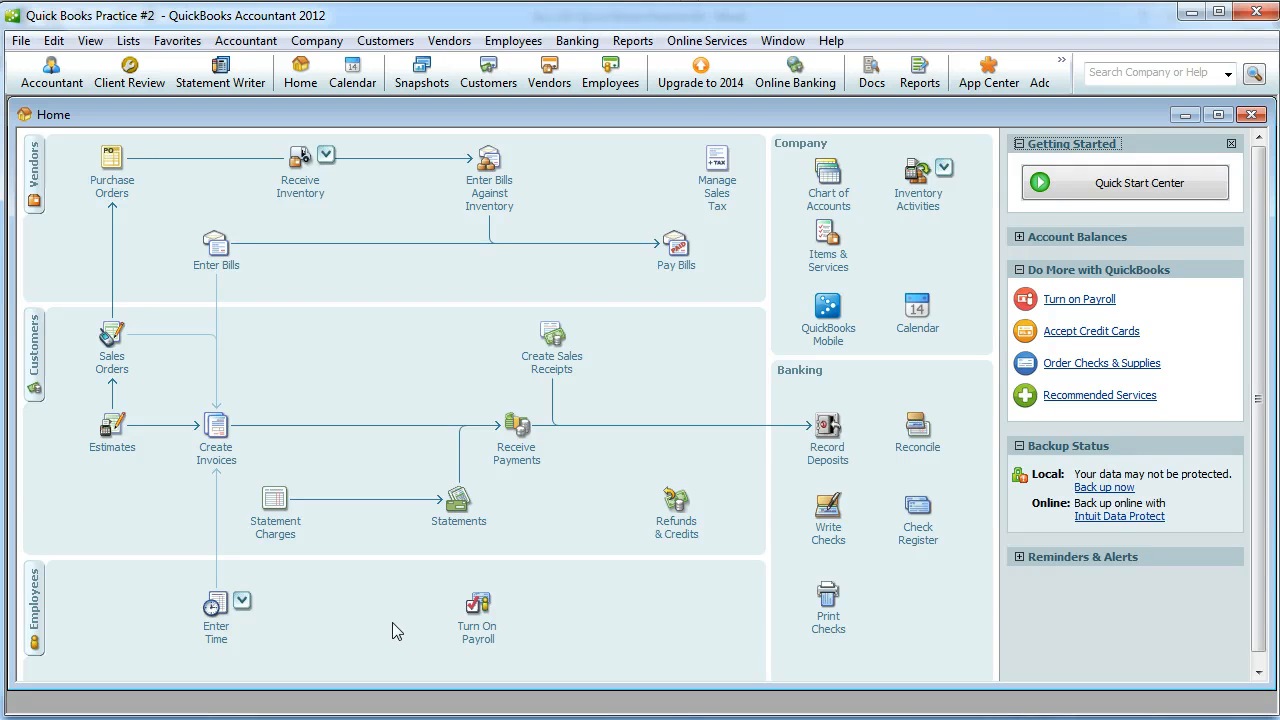
Read the February transactions in the Word assignment and open an item receipt in QuickBooks for inventory received without a bill
{"action": "key", "text": "alt+Tab"}
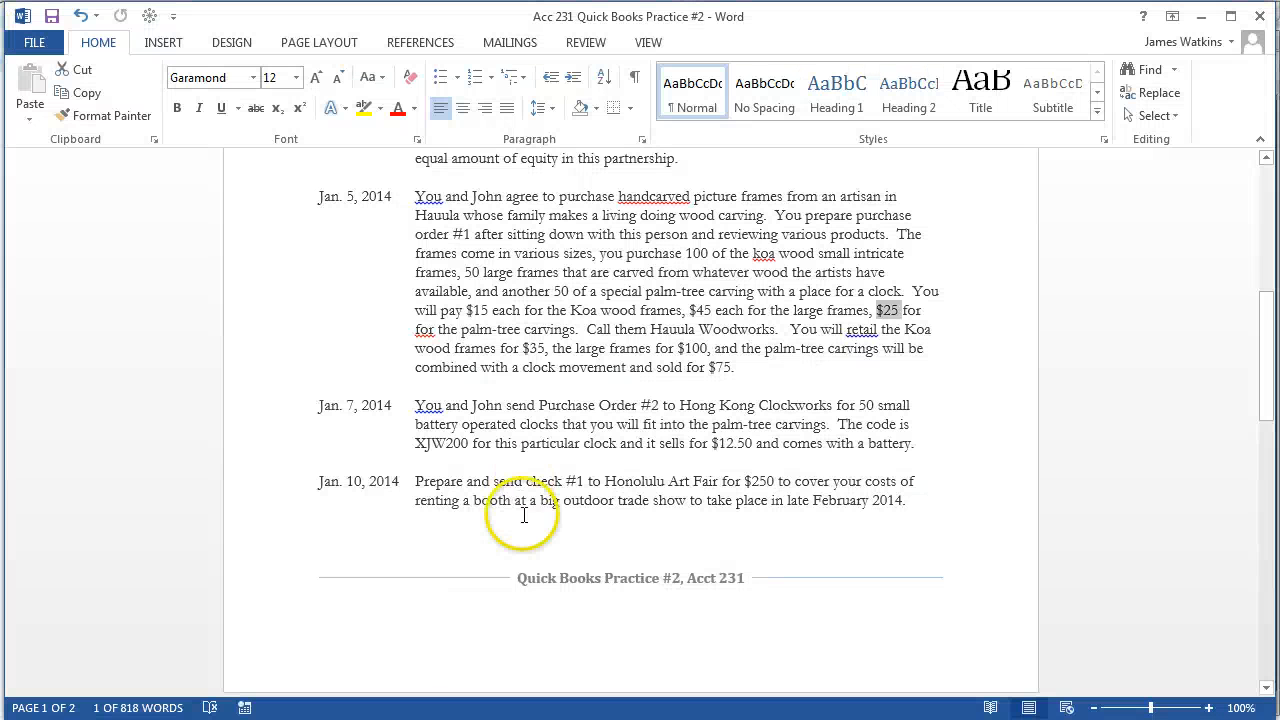
{"action": "scroll", "coordinate": [545, 500], "scroll_direction": "down", "scroll_amount": 8}
{"action": "scroll", "coordinate": [547, 502], "scroll_direction": "down", "scroll_amount": 2}
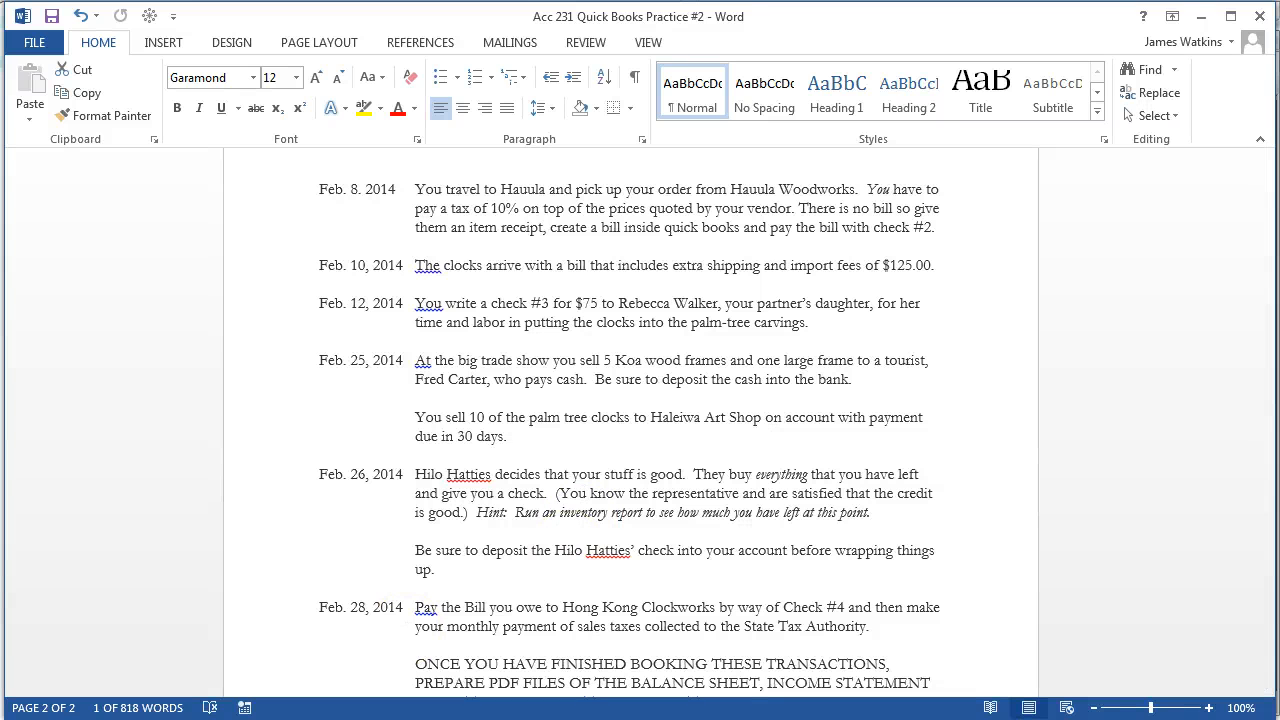
{"action": "left_click", "coordinate": [380, 416]}
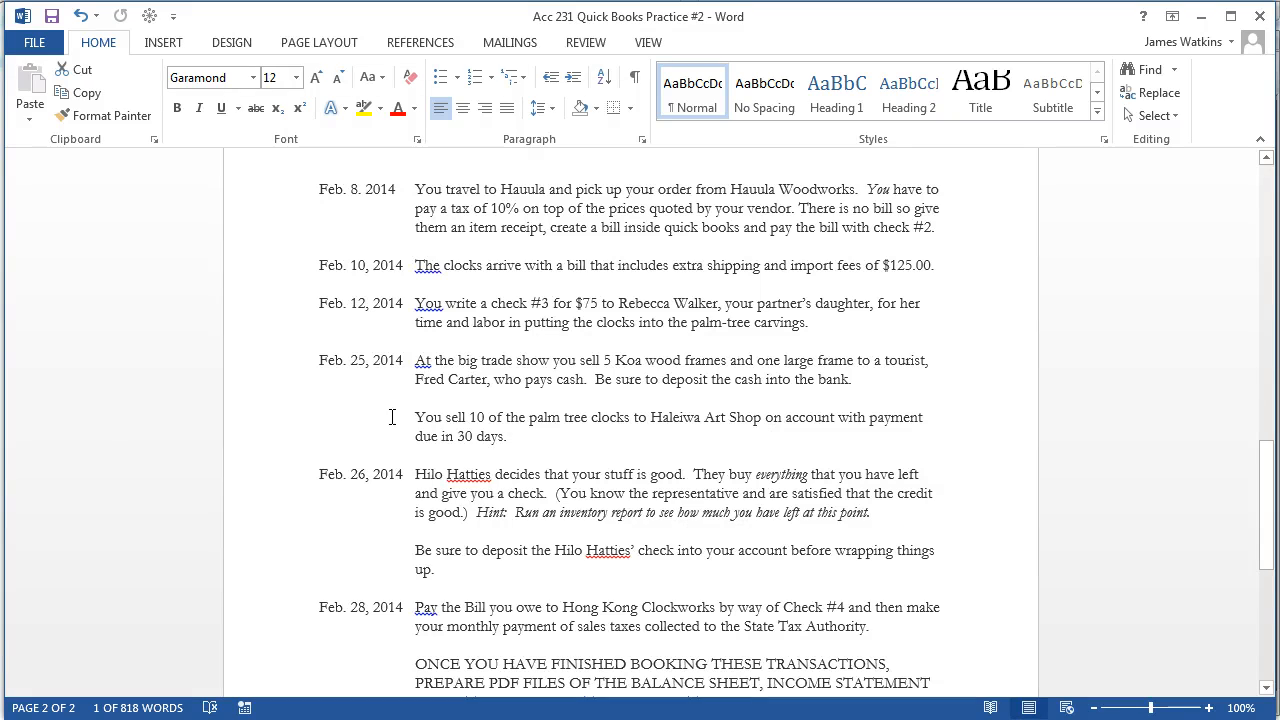
{"action": "key", "text": "alt+Tab"}
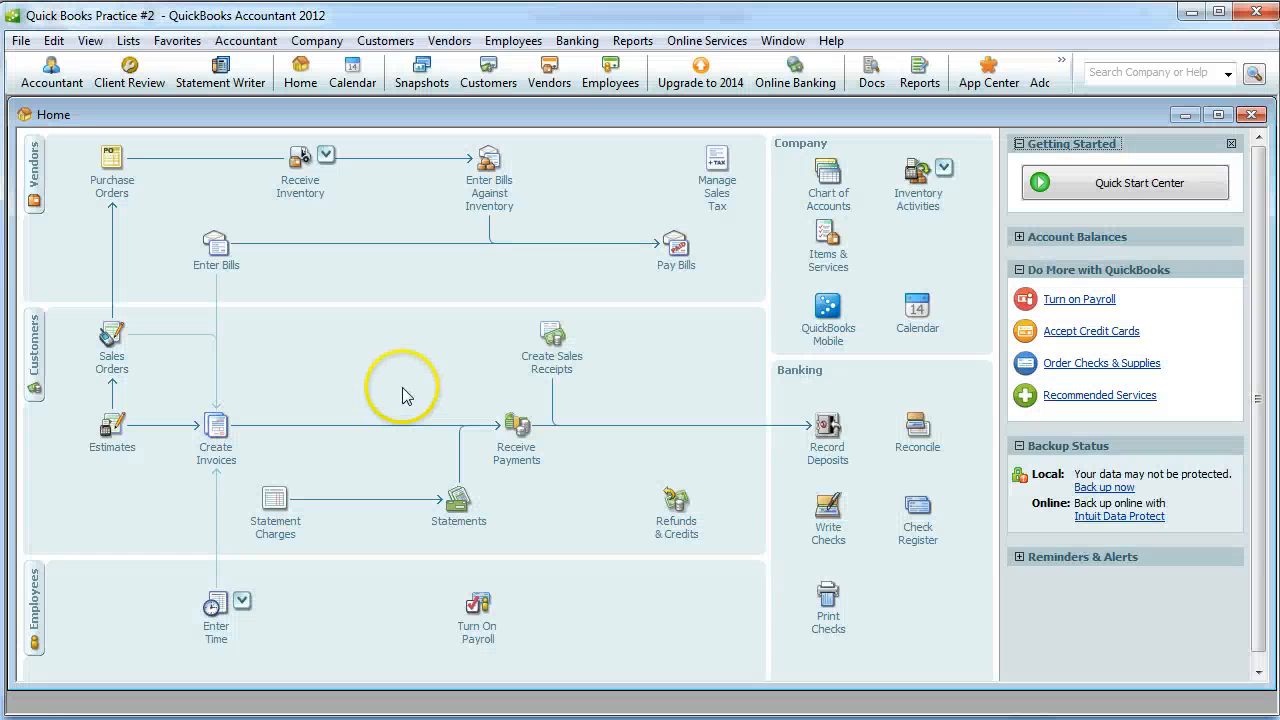
{"action": "left_click", "coordinate": [289, 188]}
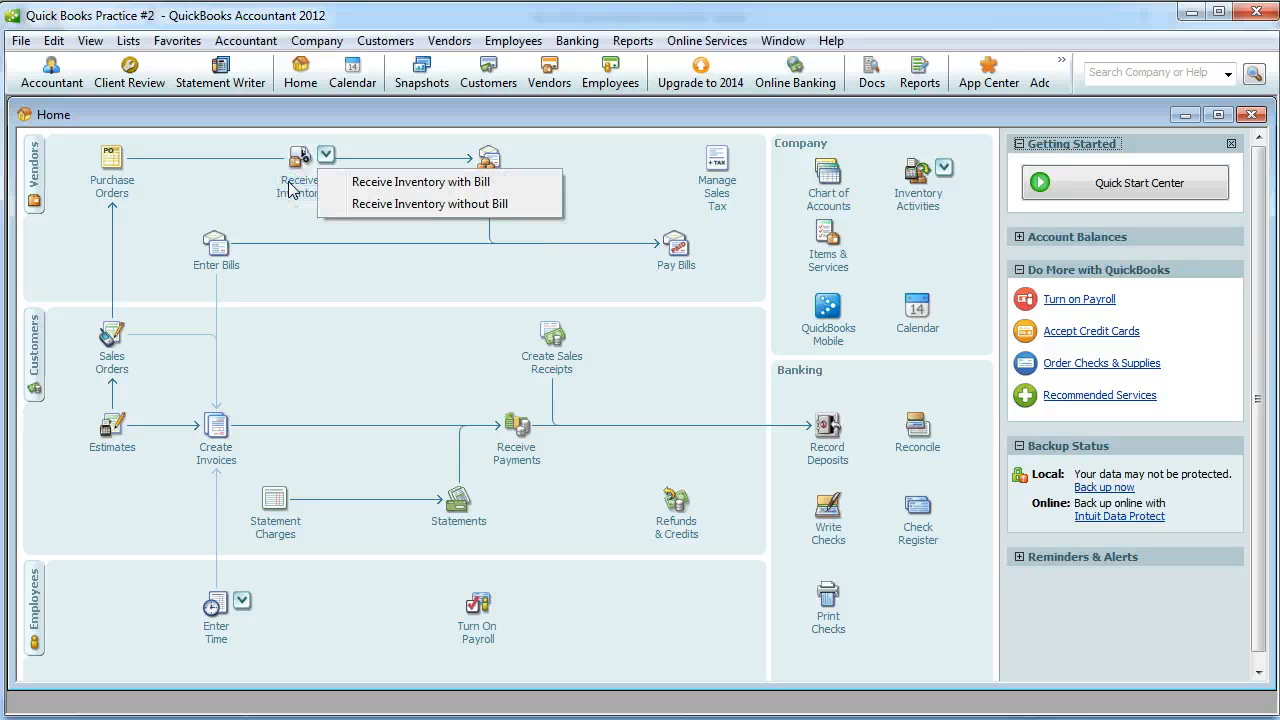
{"action": "left_click", "coordinate": [365, 205]}
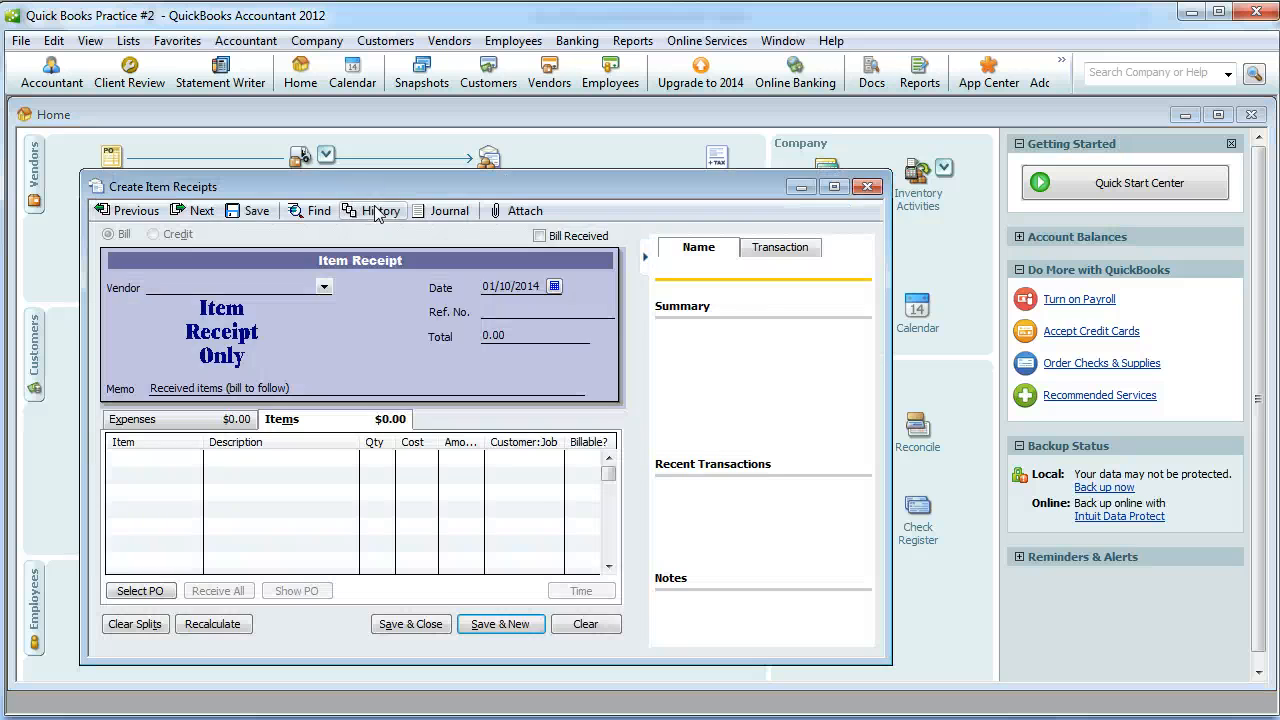
Date the item receipt 02/08/2014, following the Hauula Woodworks pickup entry in the Word assignment
{"action": "key", "text": "alt+Tab"}
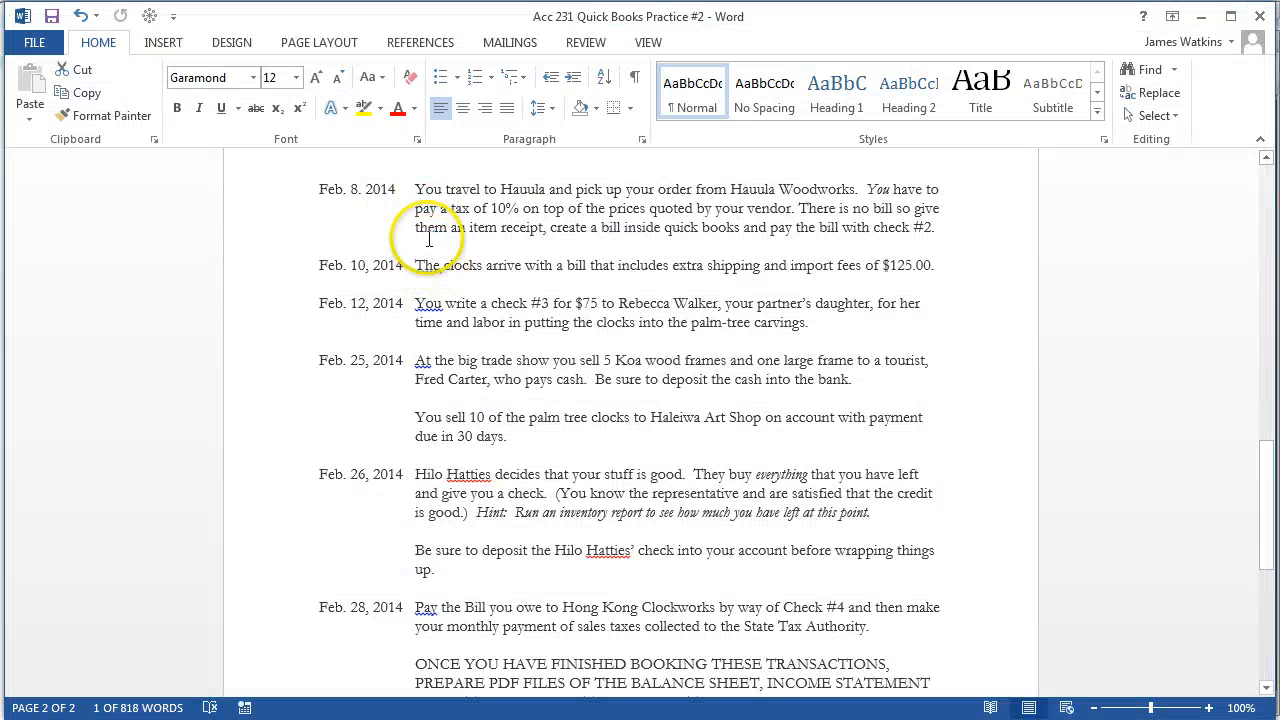
{"action": "key", "text": "alt+Tab"}
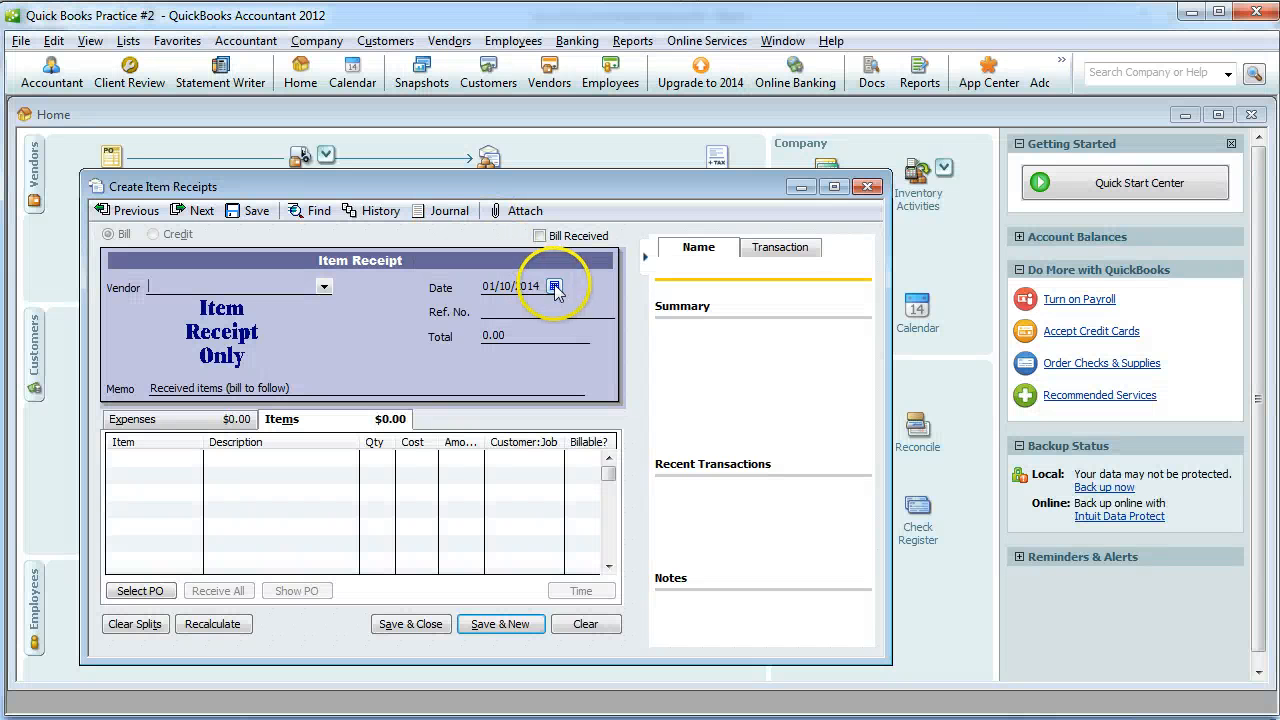
{"action": "left_click", "coordinate": [555, 287]}
{"action": "left_click", "coordinate": [648, 305]}
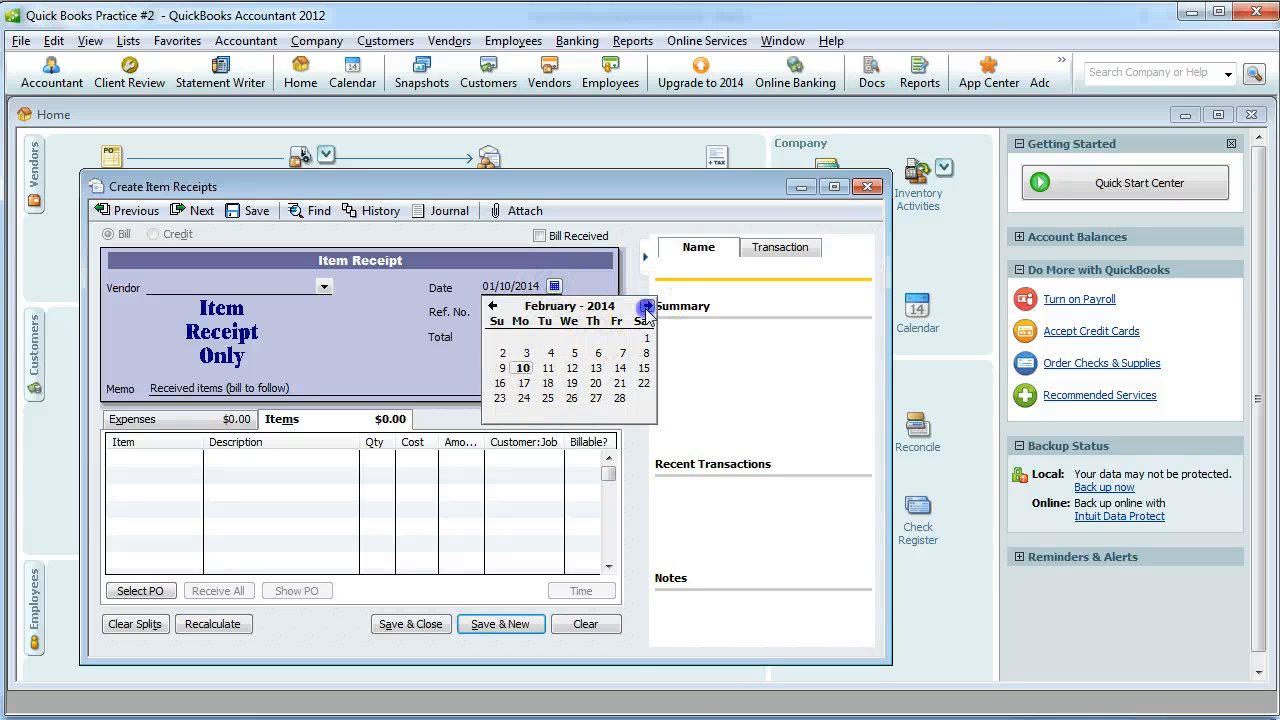
{"action": "left_click", "coordinate": [645, 352]}
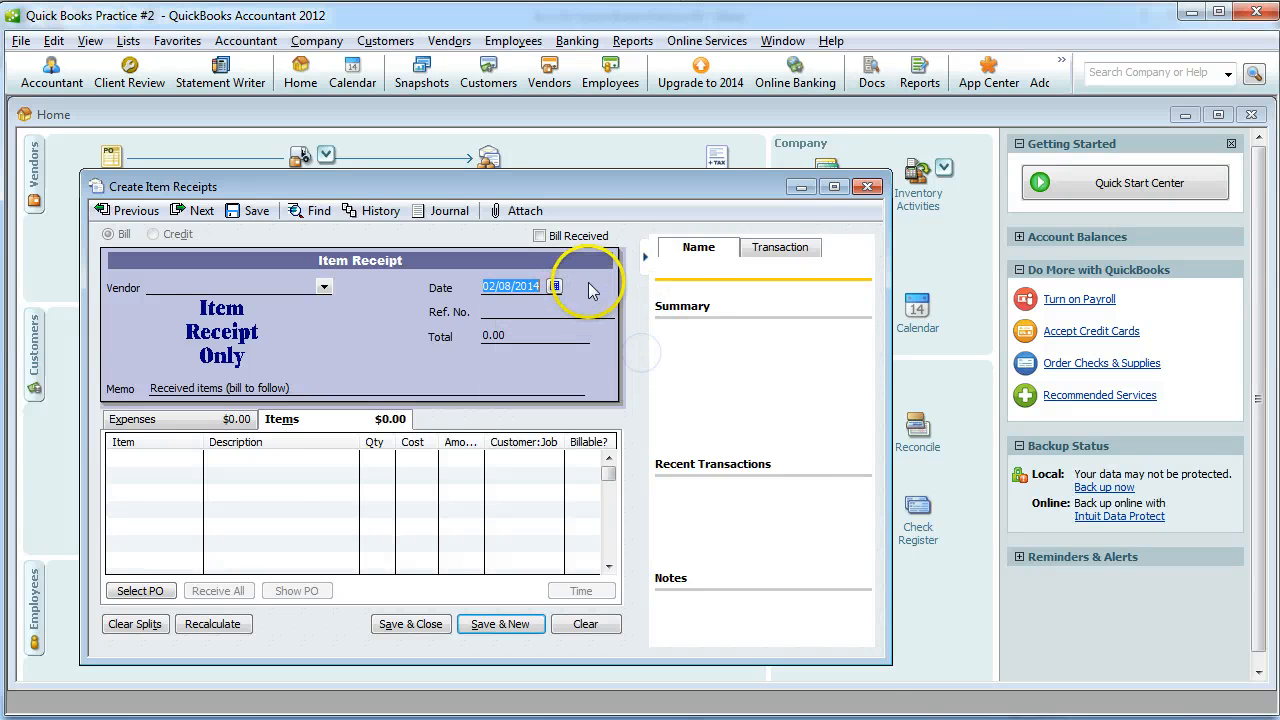
Recheck the Word assignment, choose Hauula Woodworks as the receipt's vendor, and receive the items against open purchase order 1
{"action": "key", "text": "alt+Tab"}
{"action": "scroll", "coordinate": [584, 285], "scroll_direction": "up", "scroll_amount": 5}
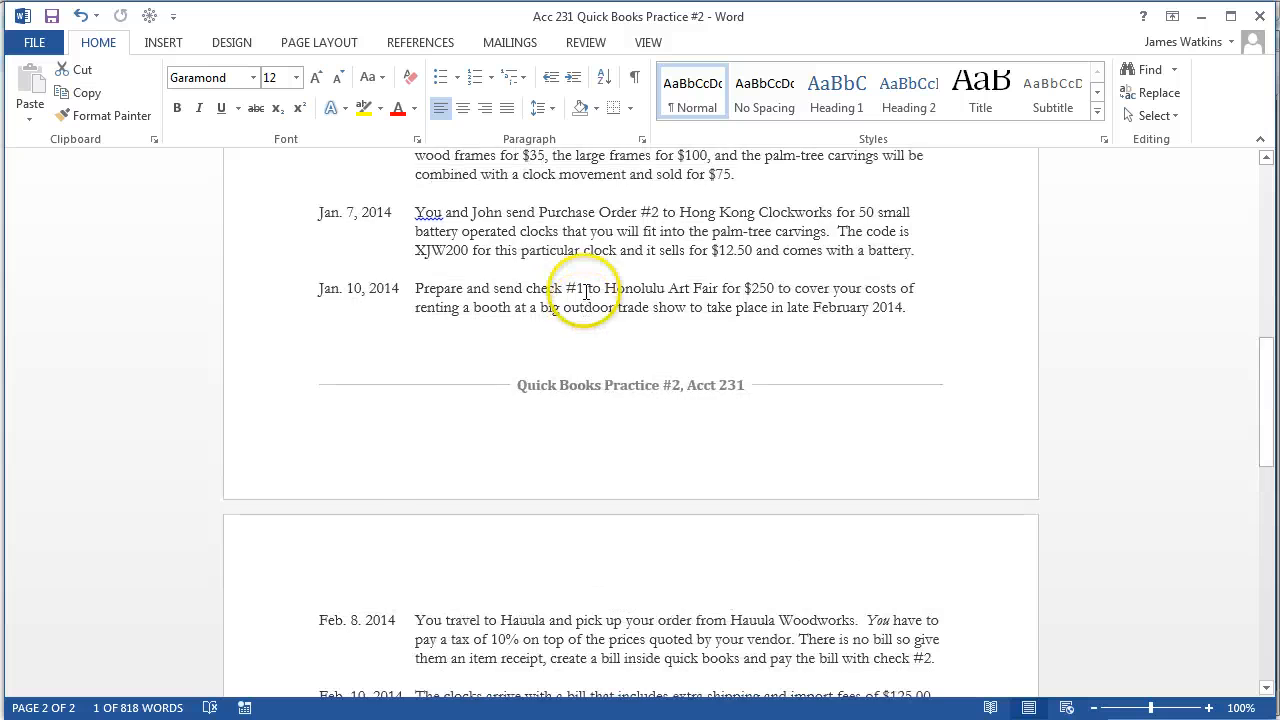
{"action": "scroll", "coordinate": [585, 295], "scroll_direction": "down", "scroll_amount": 5}
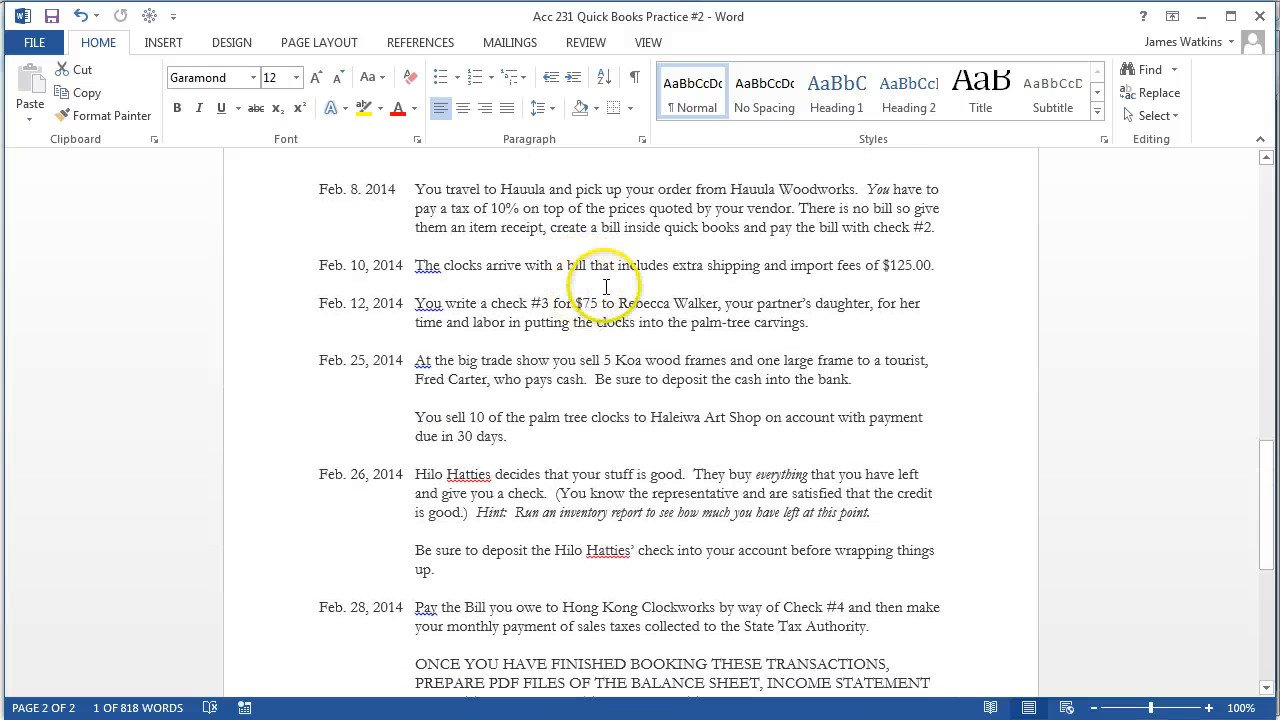
{"action": "key", "text": "alt+Tab"}
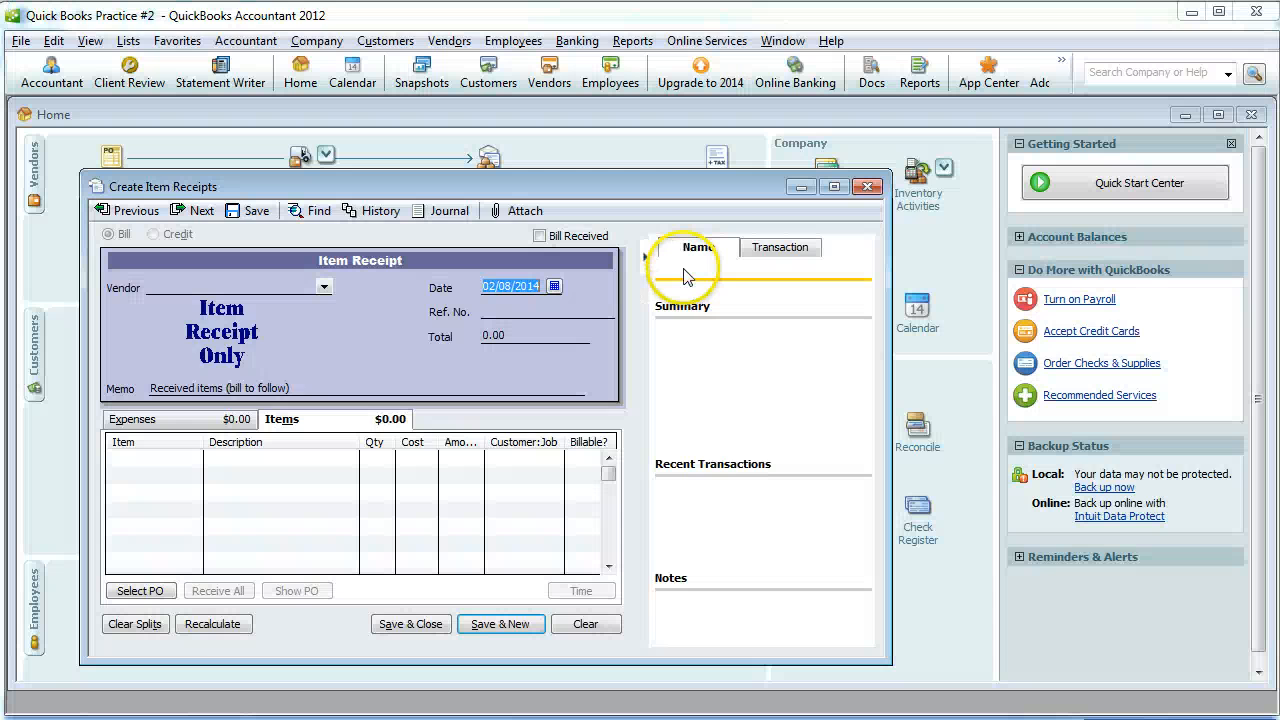
{"action": "left_click", "coordinate": [323, 288]}
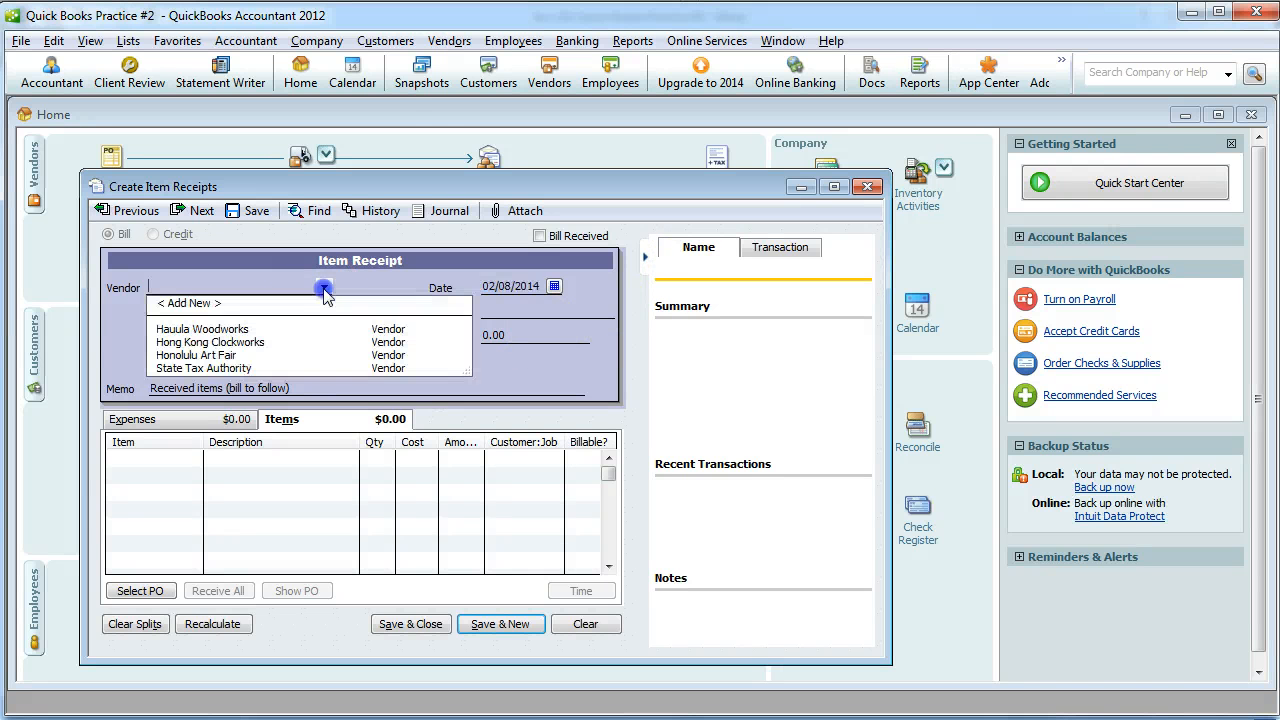
{"action": "left_click", "coordinate": [300, 330]}
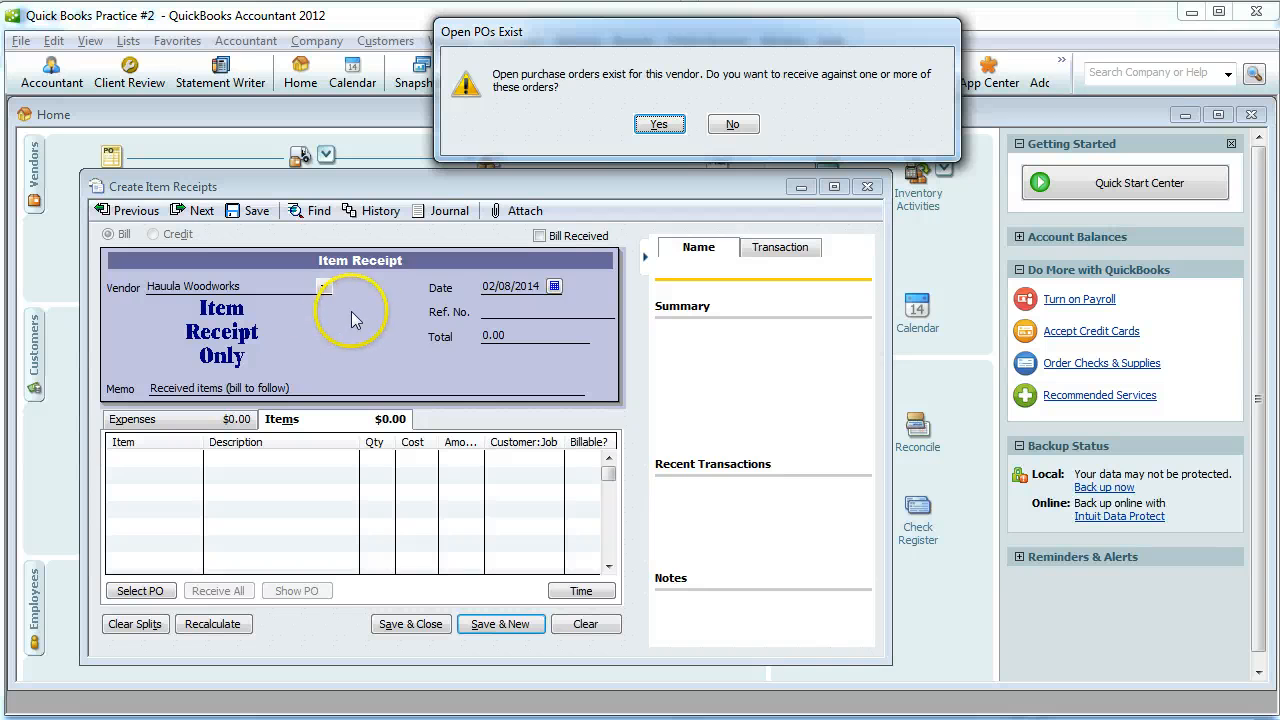
{"action": "left_click", "coordinate": [658, 126]}
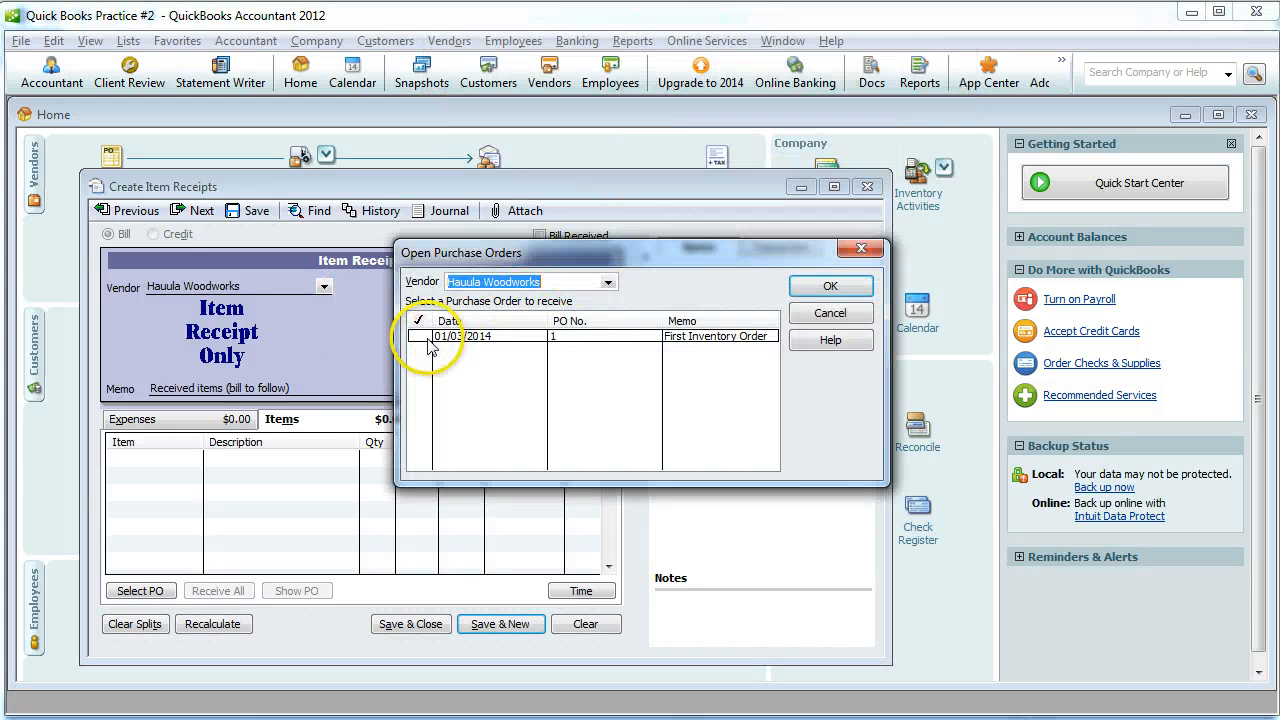
{"action": "left_click", "coordinate": [421, 337]}
{"action": "left_click", "coordinate": [838, 288]}
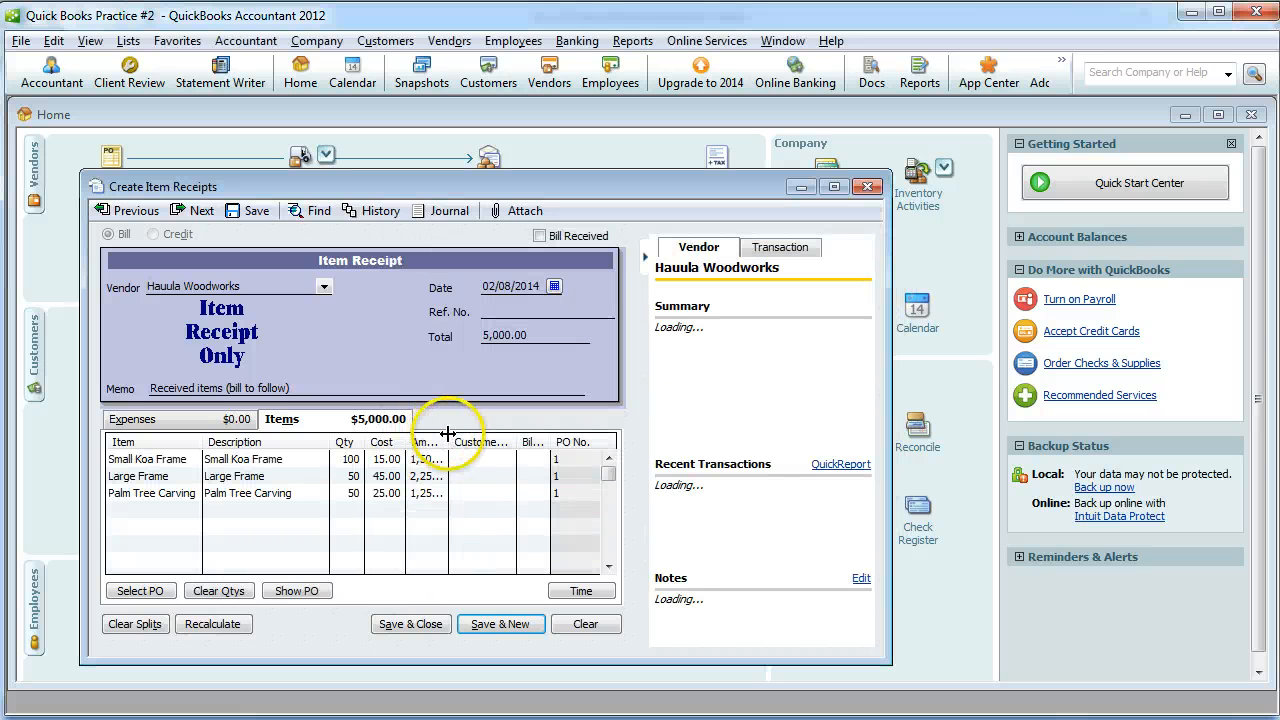
Widen the receipt's item columns, set costs of 16.50 for Small Koa Frame and 49.50 for Large Frame, and update both items with these costs
{"action": "left_click_drag", "start_coordinate": [447, 432], "coordinate": [417, 443]}
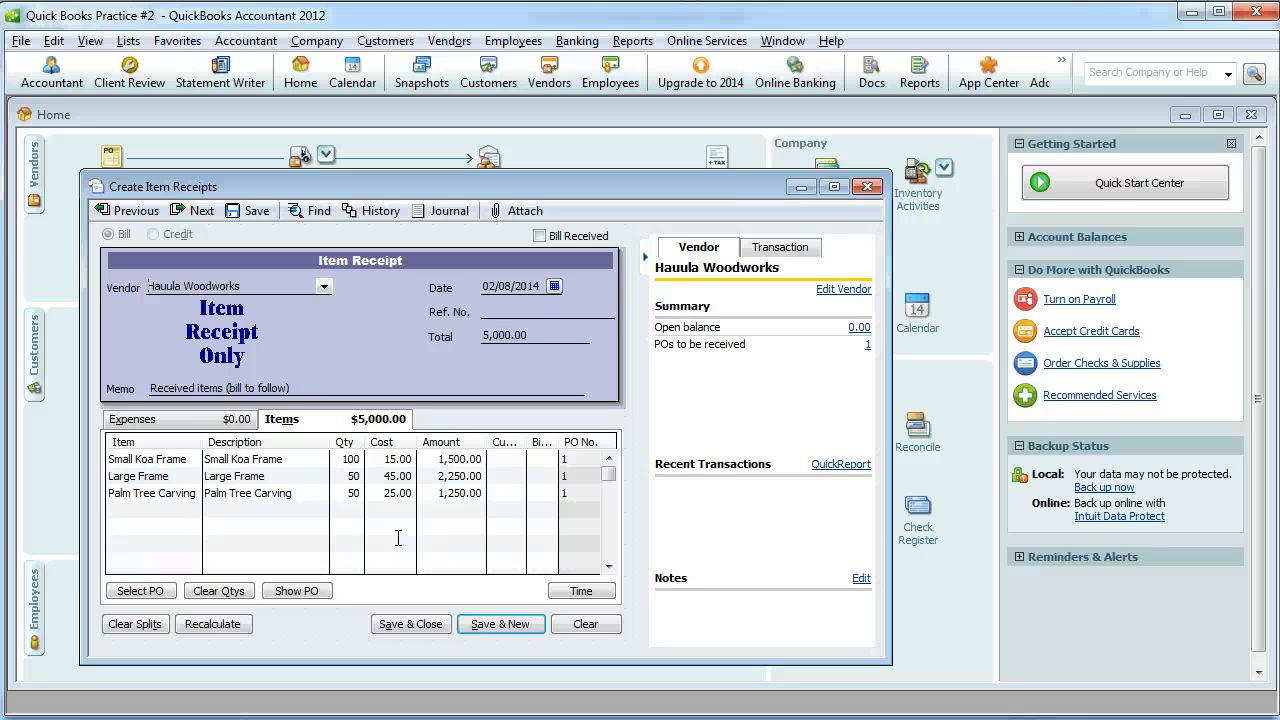
{"action": "left_click", "coordinate": [398, 459]}
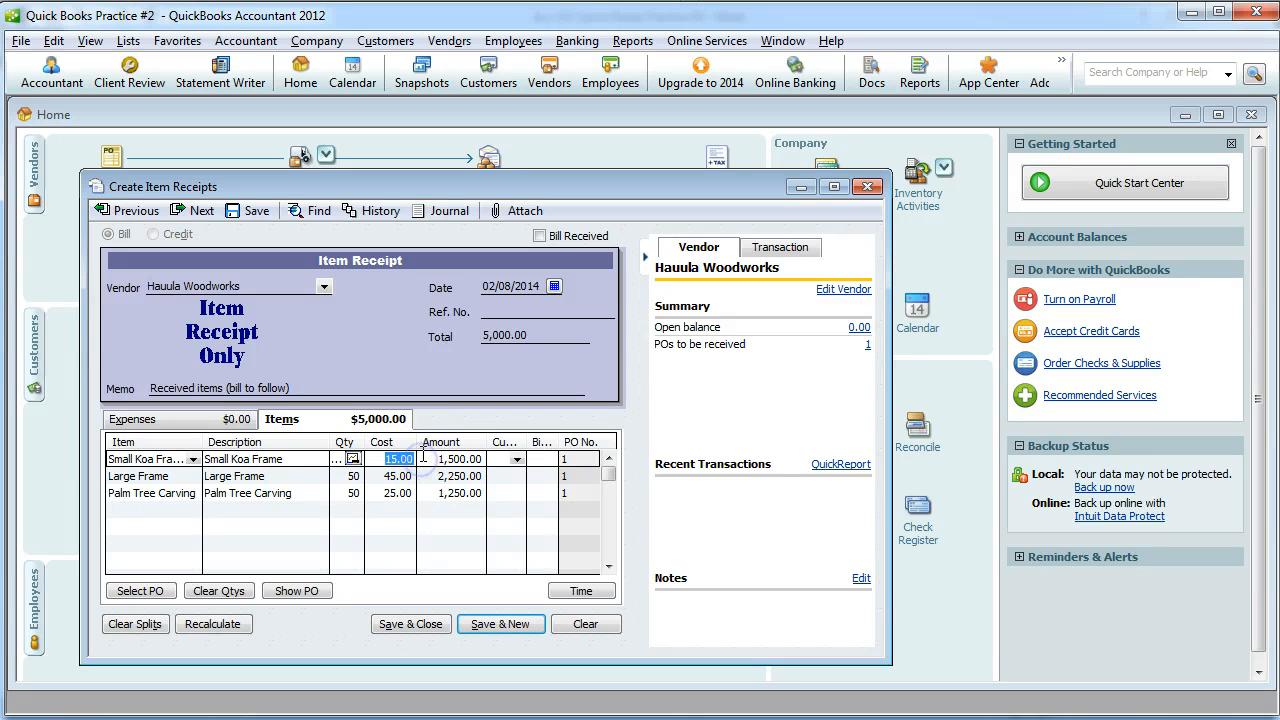
{"action": "type", "text": "16."}
{"action": "left_click", "coordinate": [386, 484]}
{"action": "left_click", "coordinate": [597, 367]}
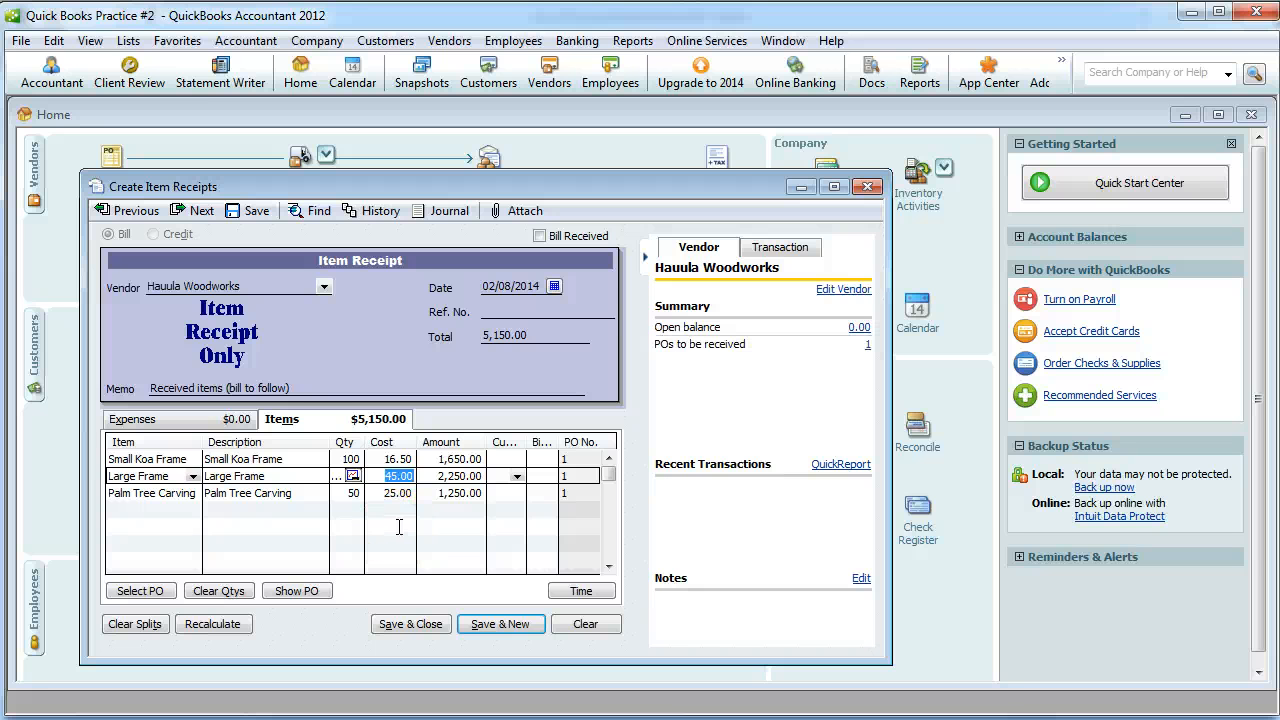
{"action": "type", "text": "49.50"}
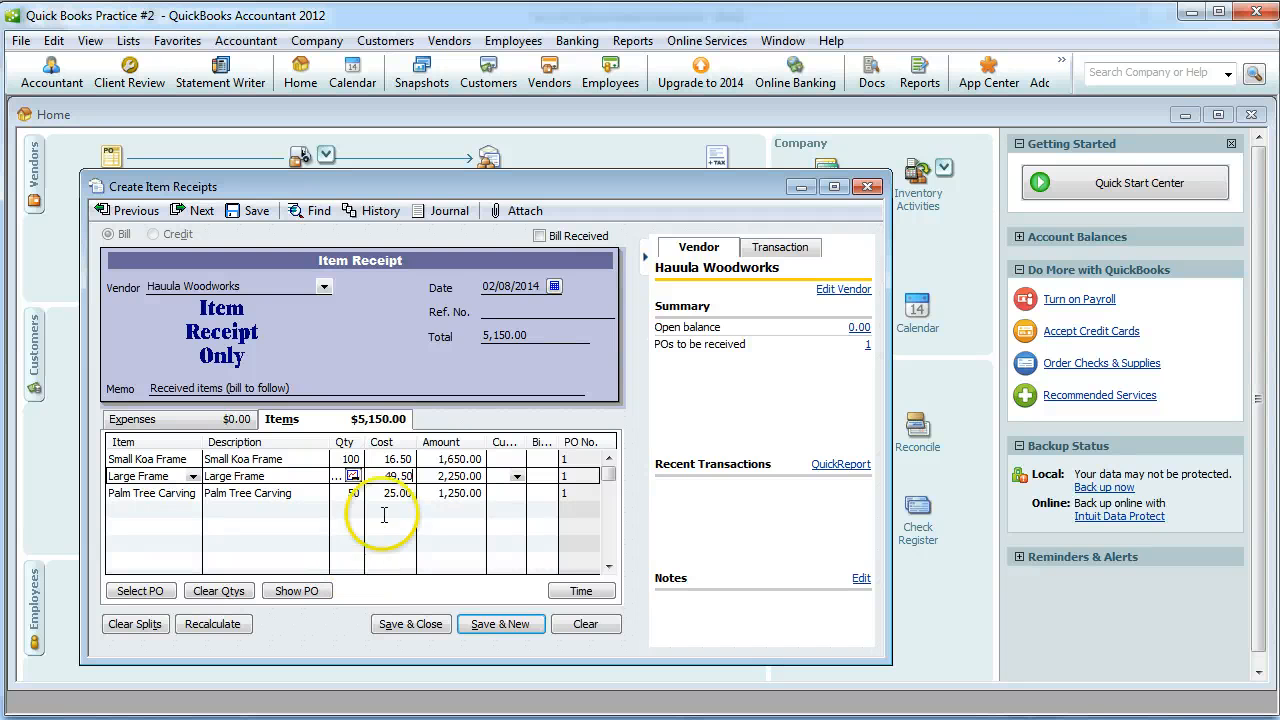
{"action": "left_click", "coordinate": [385, 493]}
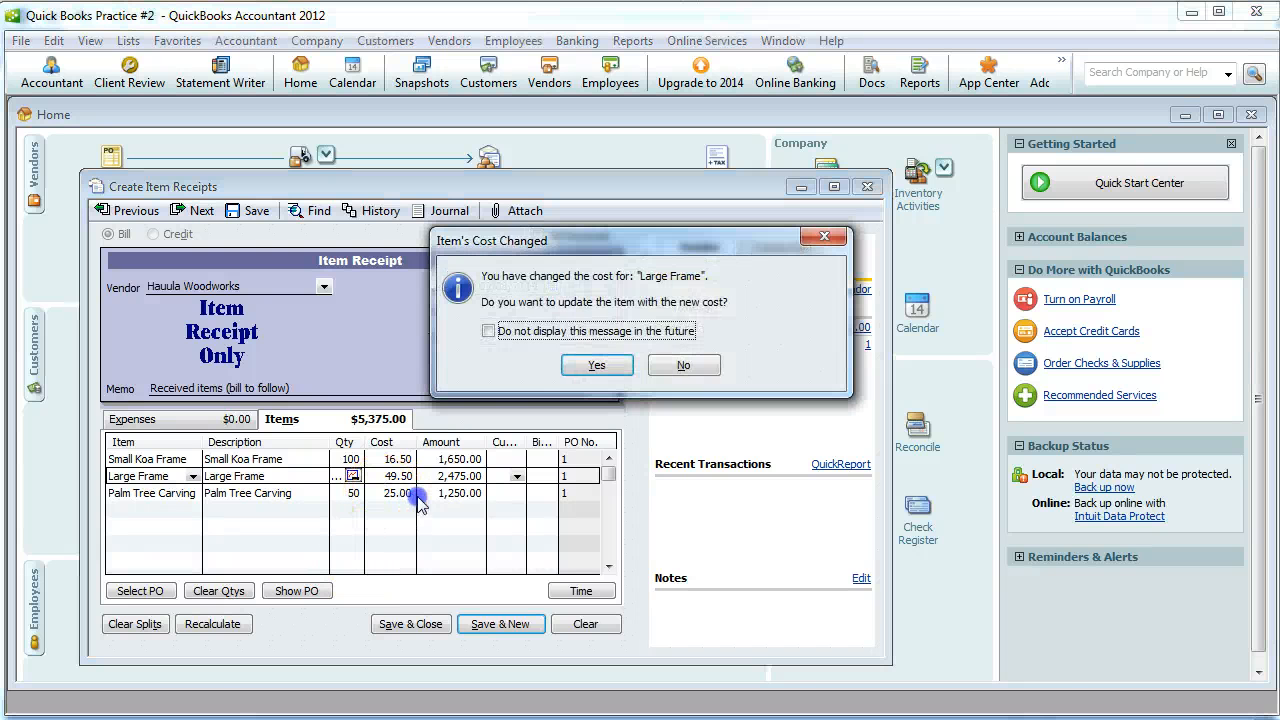
{"action": "left_click", "coordinate": [596, 365]}
Set the Palm Tree Carving cost to 27.50, update the item with it, and recalculate, save and close the receipt
{"action": "left_click", "coordinate": [407, 632]}
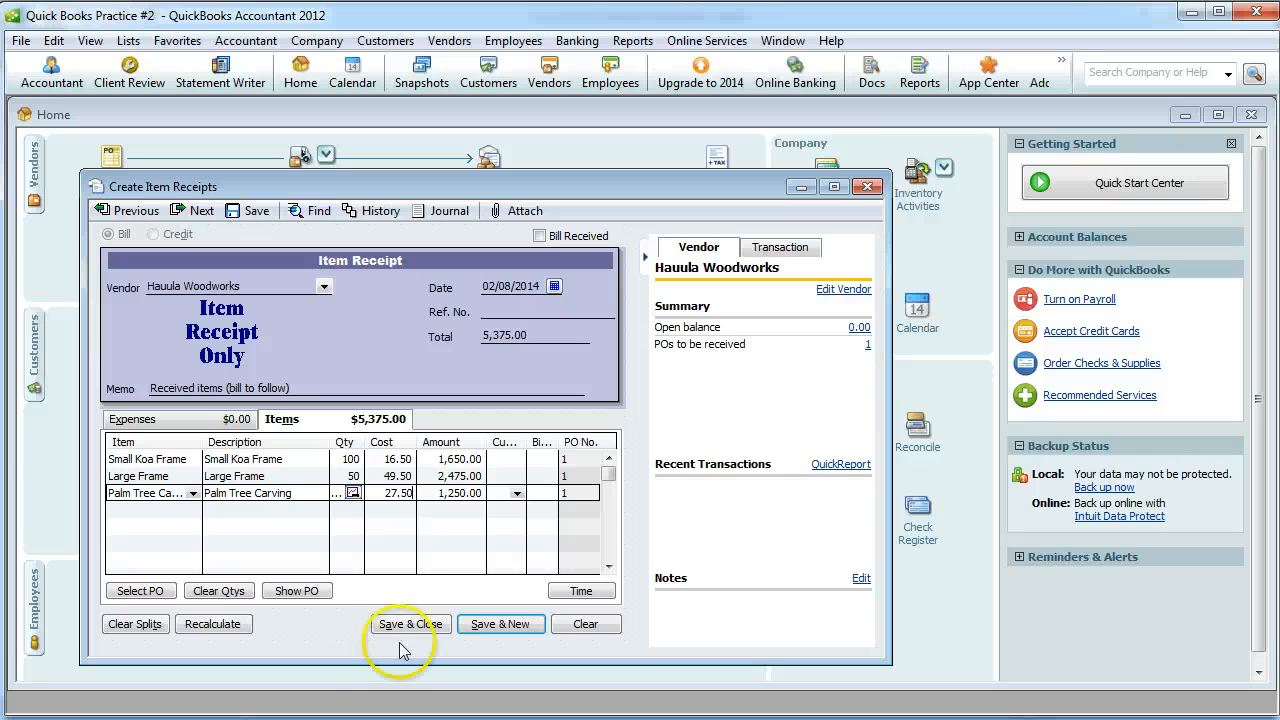
{"action": "left_click", "coordinate": [220, 627]}
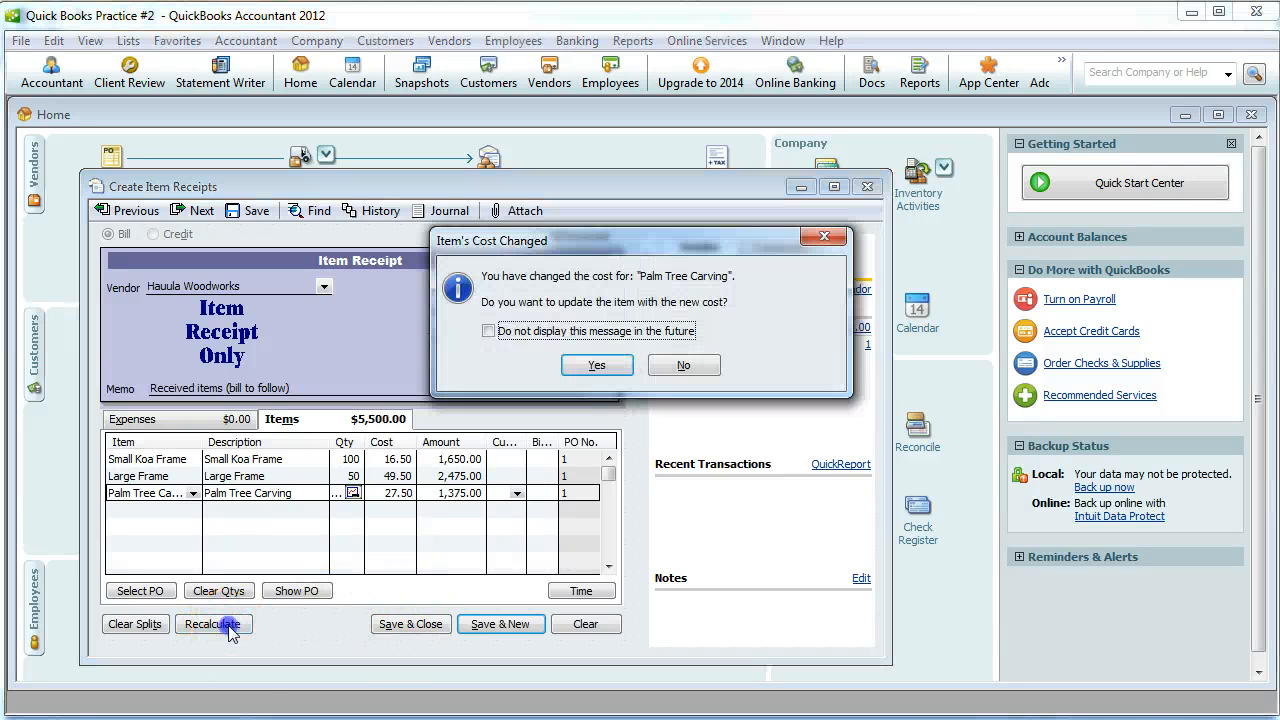
{"action": "left_click", "coordinate": [596, 365]}
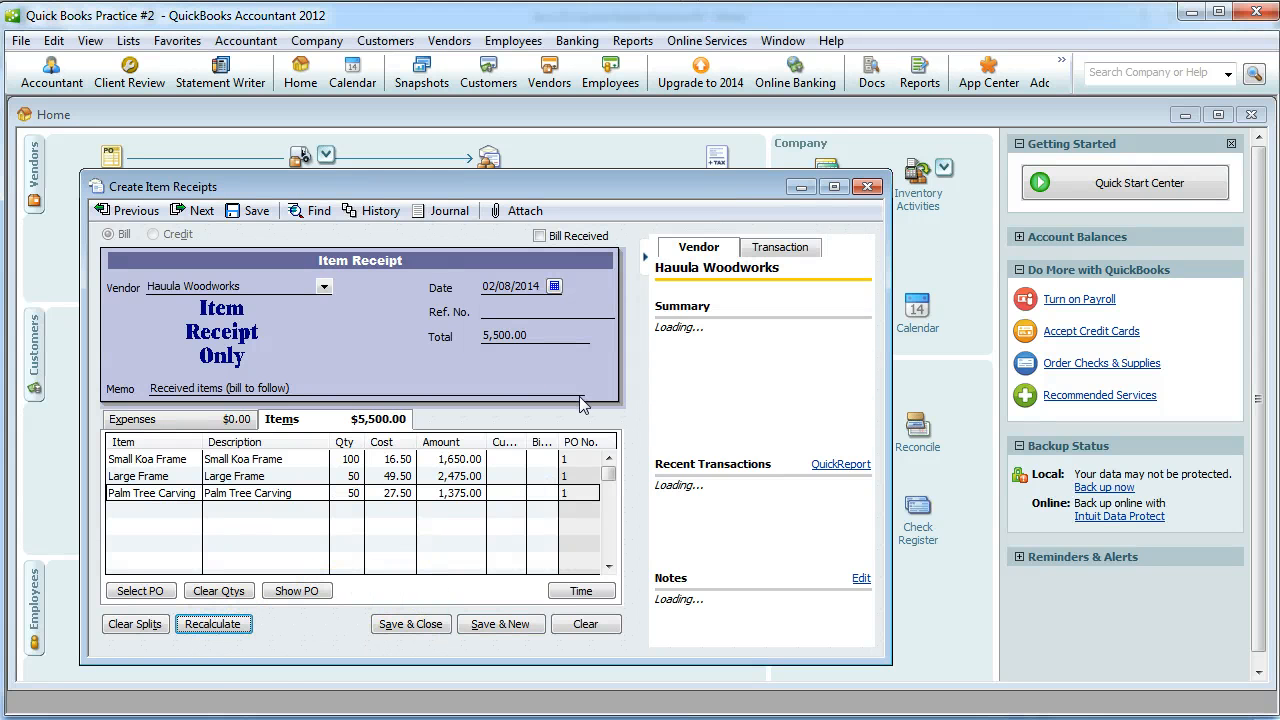
{"action": "left_click", "coordinate": [480, 352]}
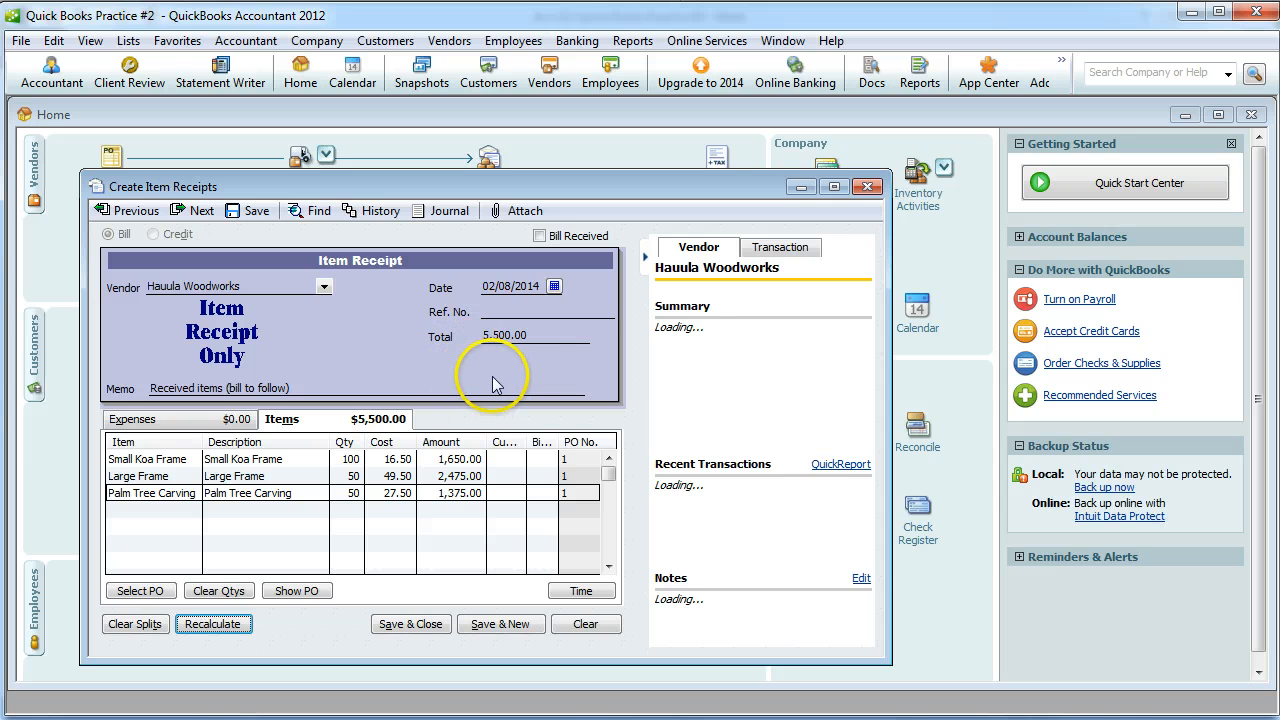
{"action": "left_click", "coordinate": [408, 625]}
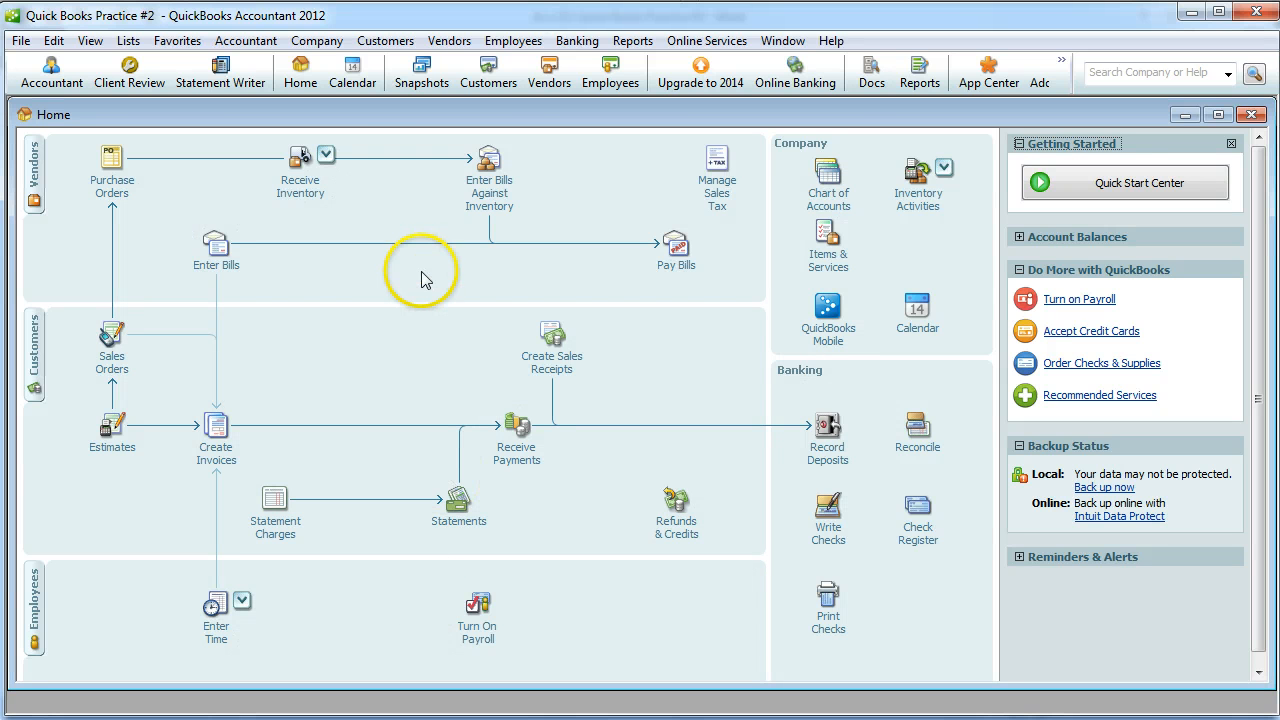
Enter a bill against the Hauula Woodworks item receipt of 02/08/2014, using the item receipt date as the bill date
{"action": "left_click", "coordinate": [486, 196]}
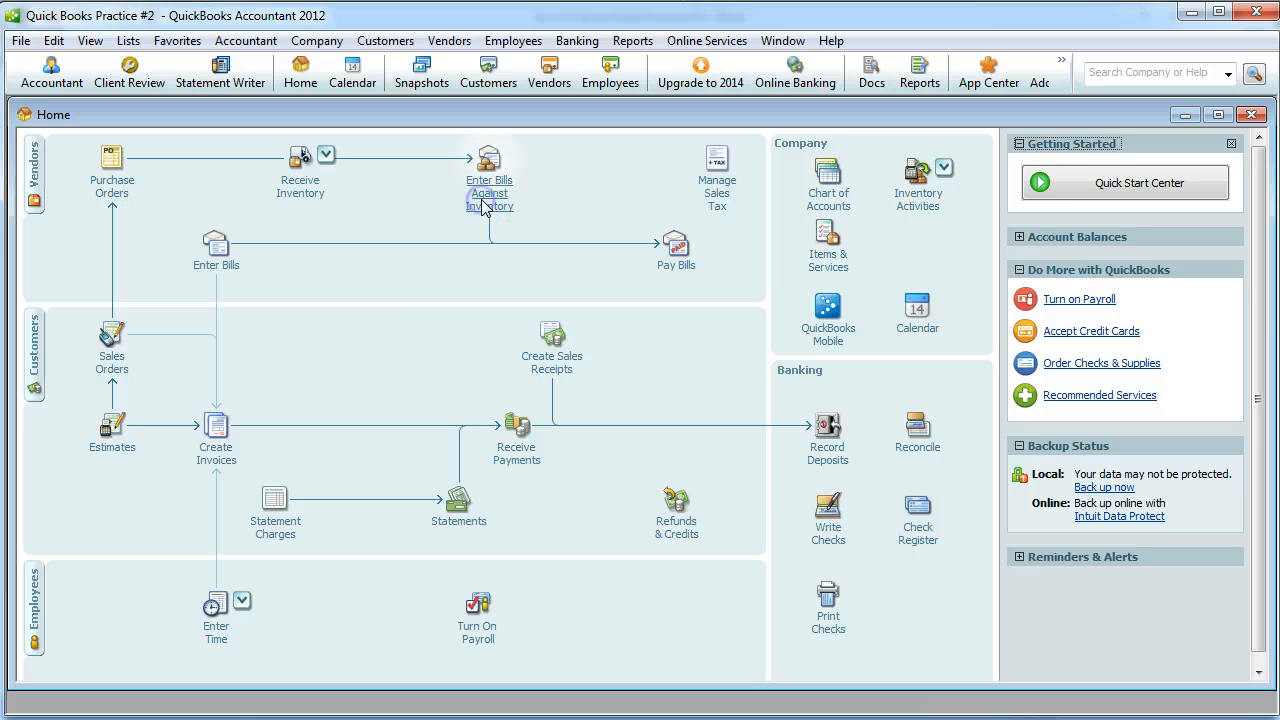
{"action": "left_click", "coordinate": [567, 266]}
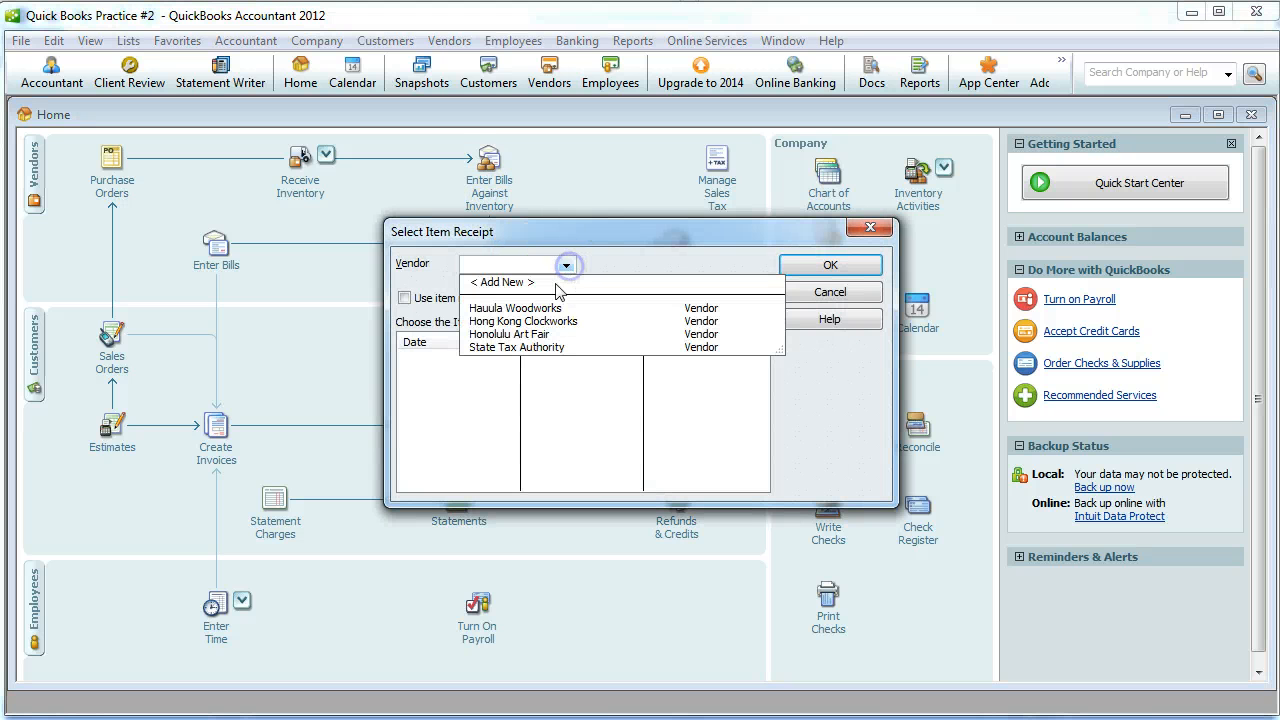
{"action": "left_click", "coordinate": [545, 302]}
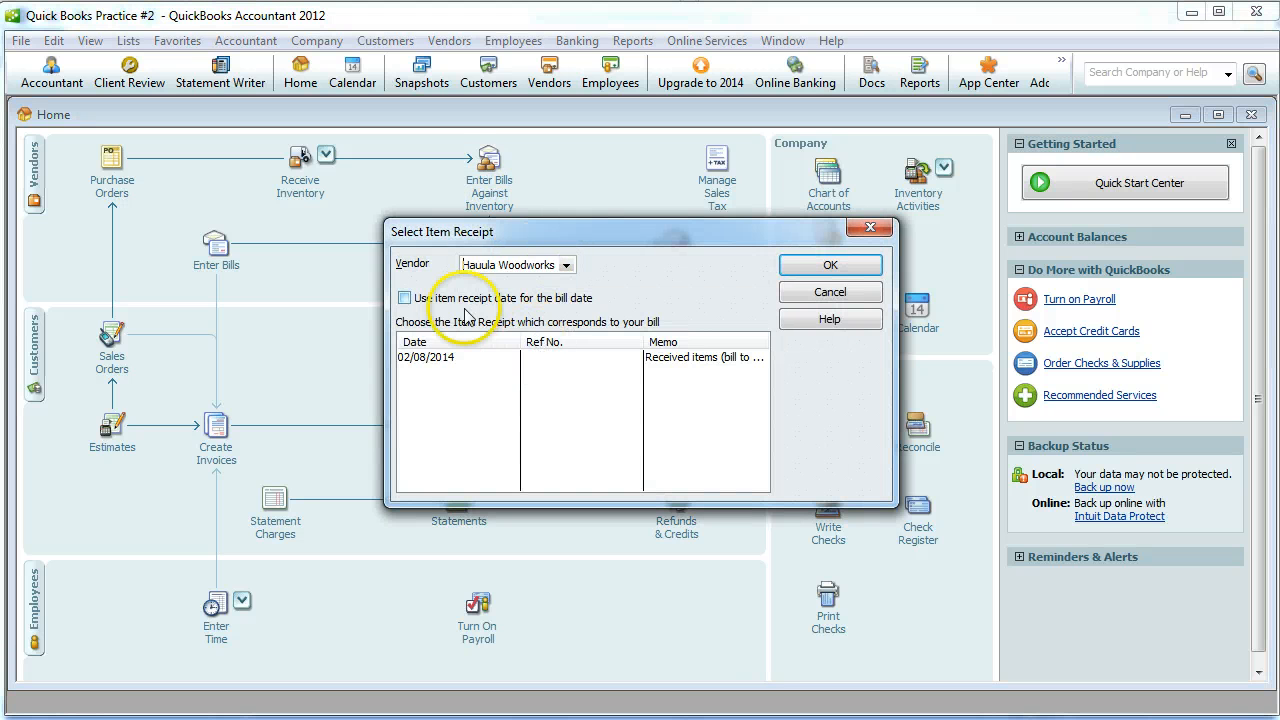
{"action": "left_click", "coordinate": [420, 360]}
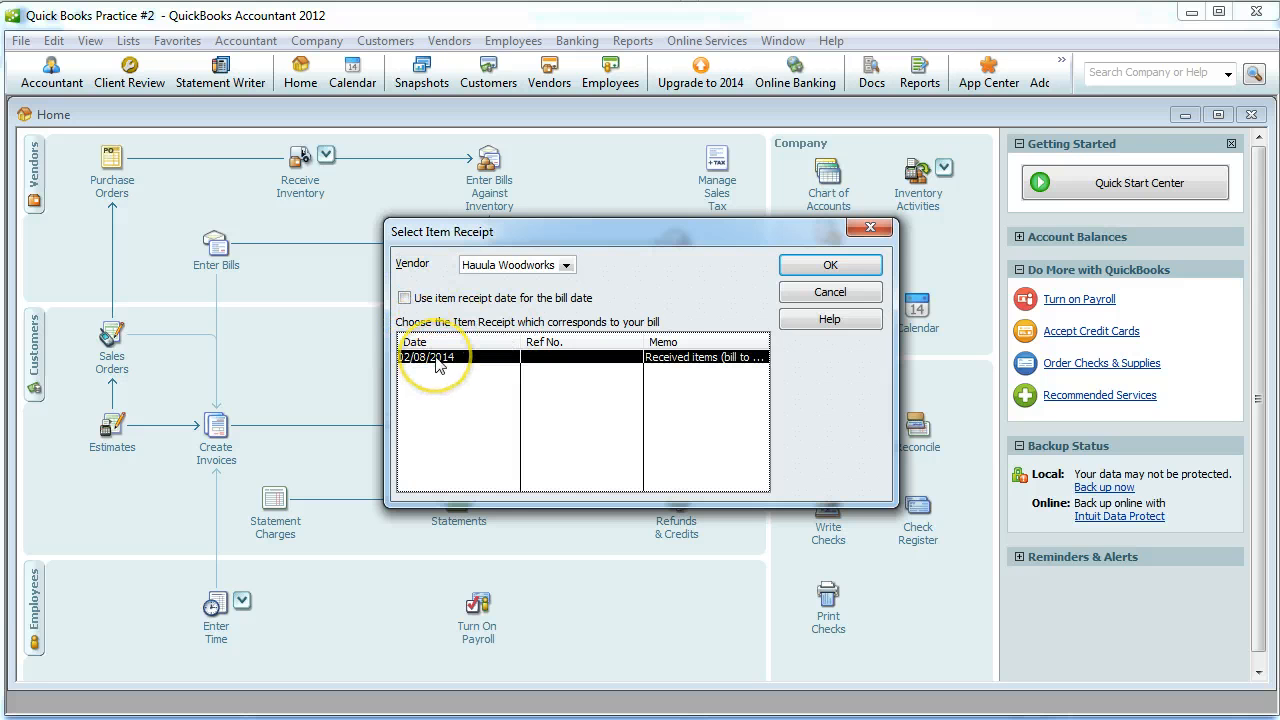
{"action": "left_click", "coordinate": [404, 298]}
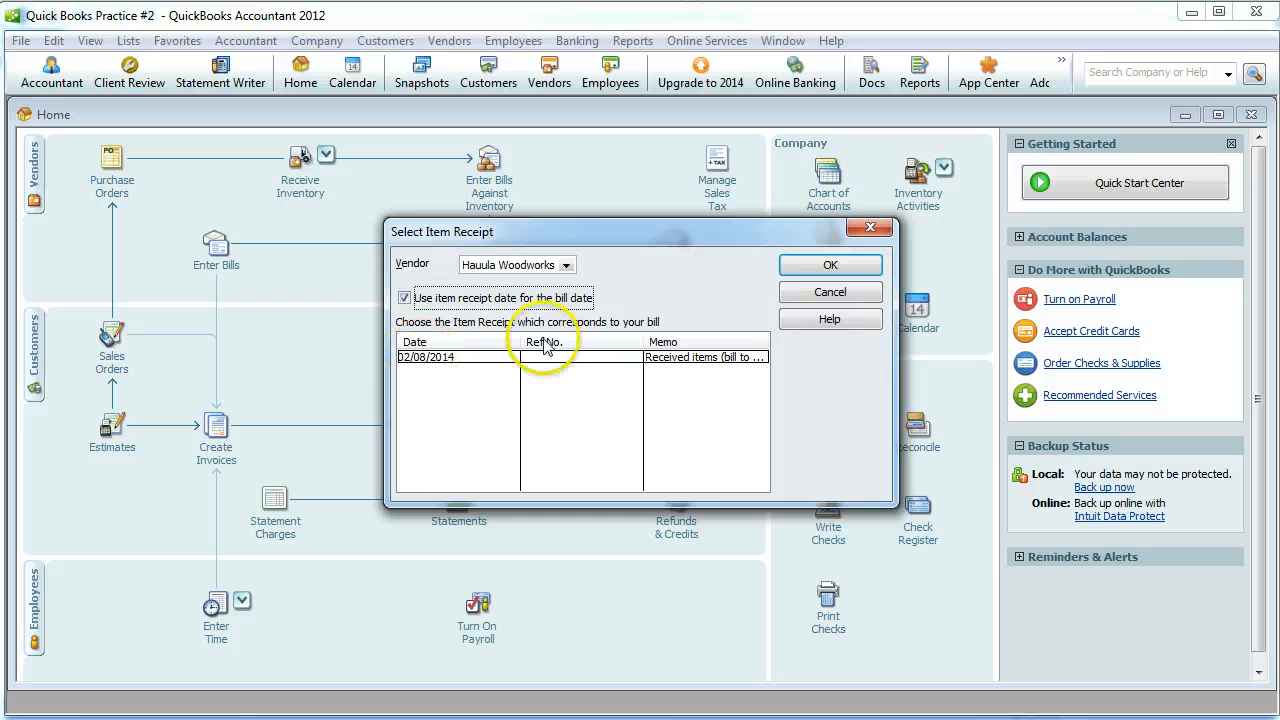
{"action": "left_click", "coordinate": [830, 265]}
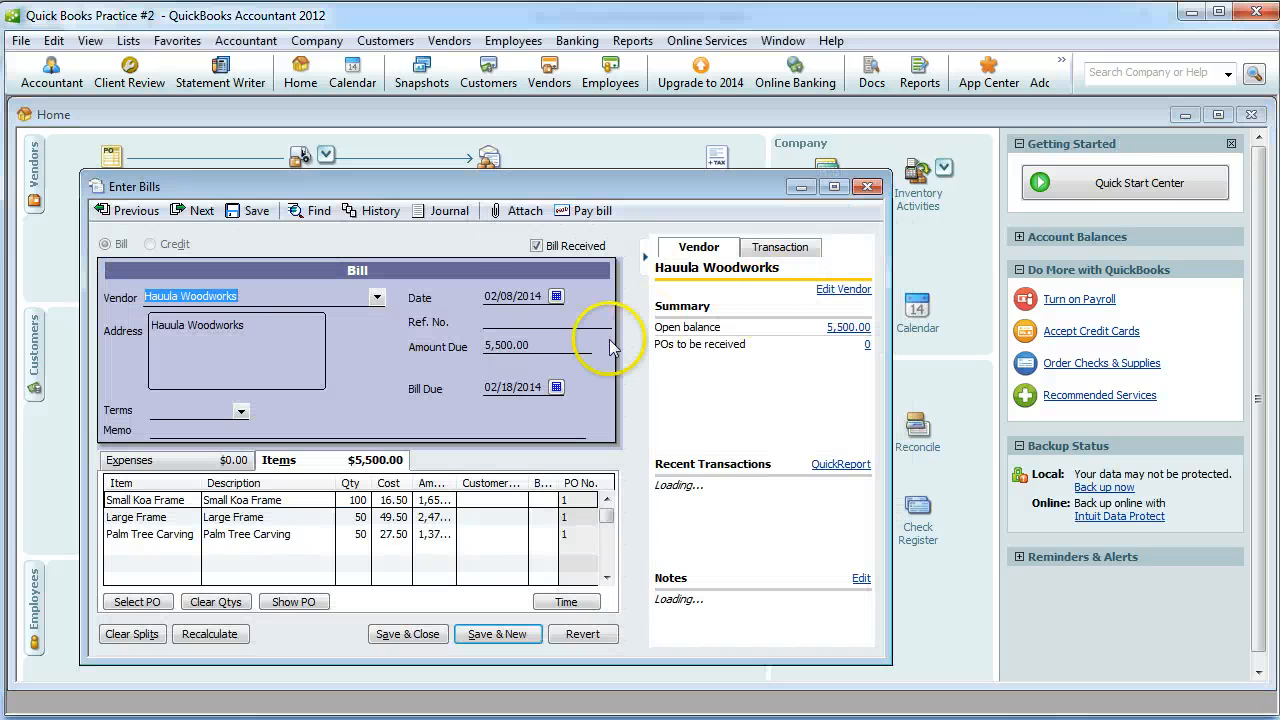
Widen the bill's Cost and Amount columns and enter the memo First Inventory Order
{"action": "left_click_drag", "start_coordinate": [414, 483], "coordinate": [430, 483]}
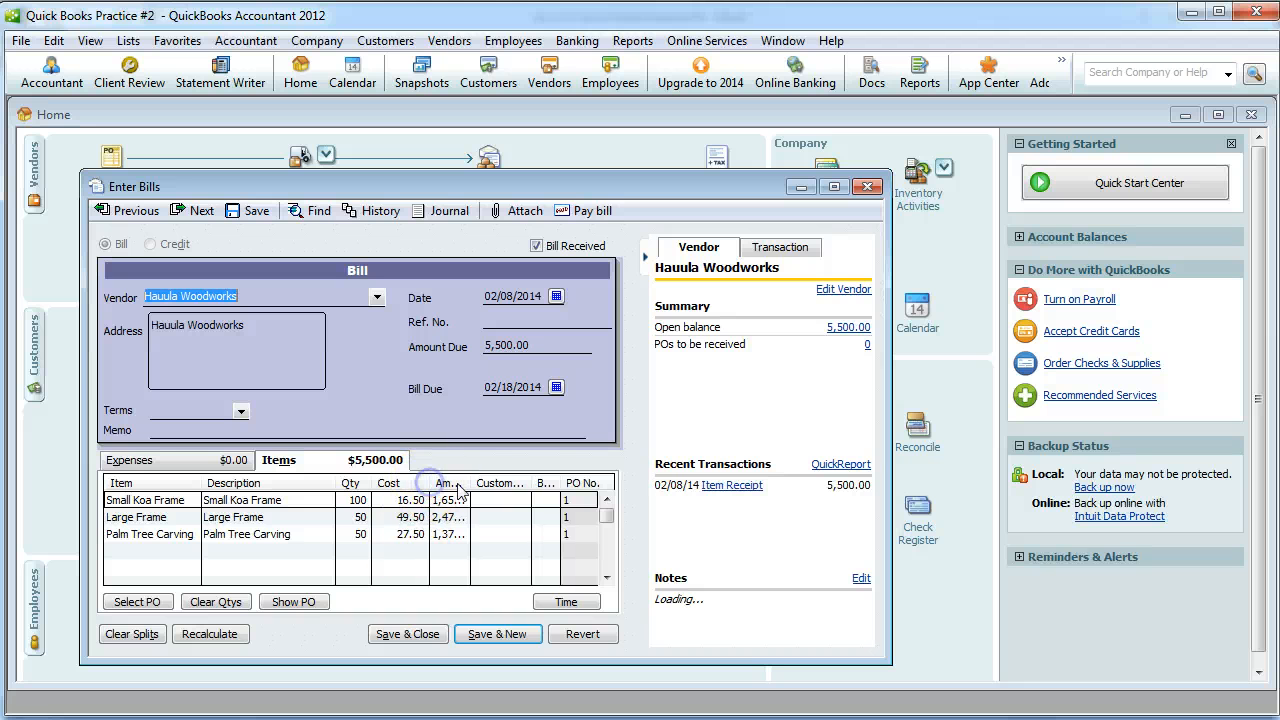
{"action": "left_click_drag", "start_coordinate": [468, 483], "coordinate": [498, 483]}
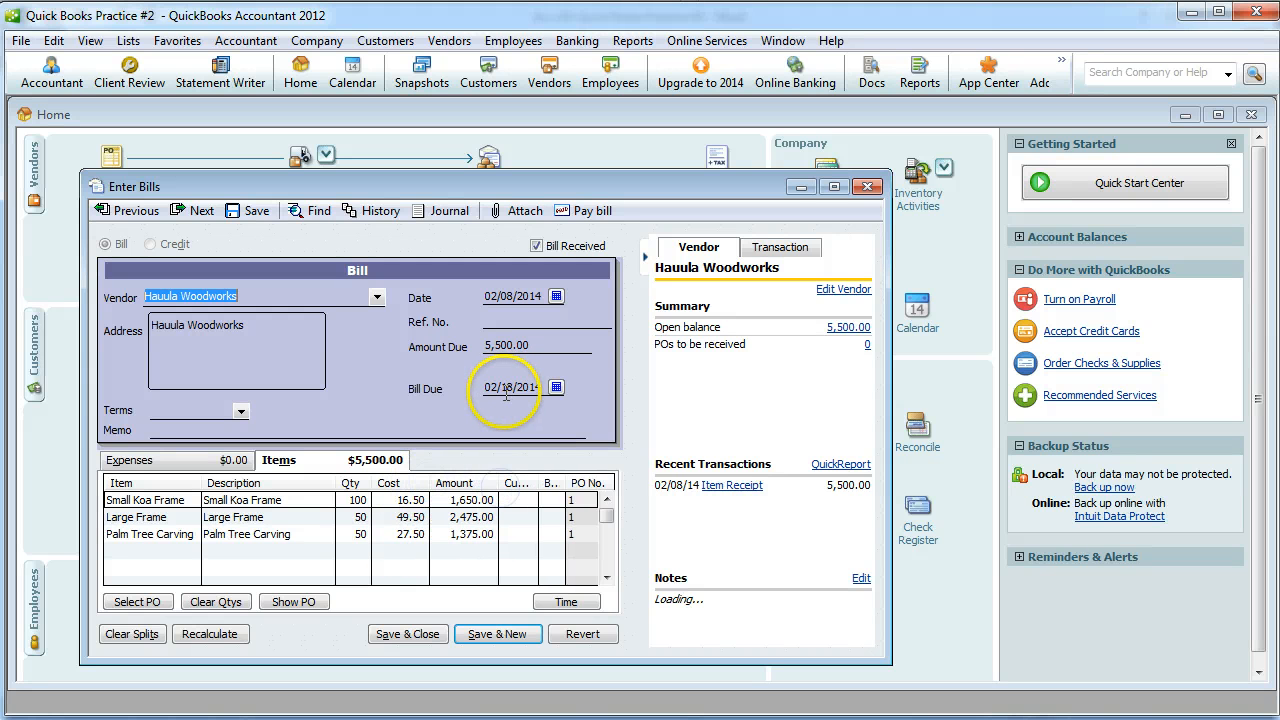
{"action": "double_click", "coordinate": [510, 388]}
{"action": "type", "text": "18"}
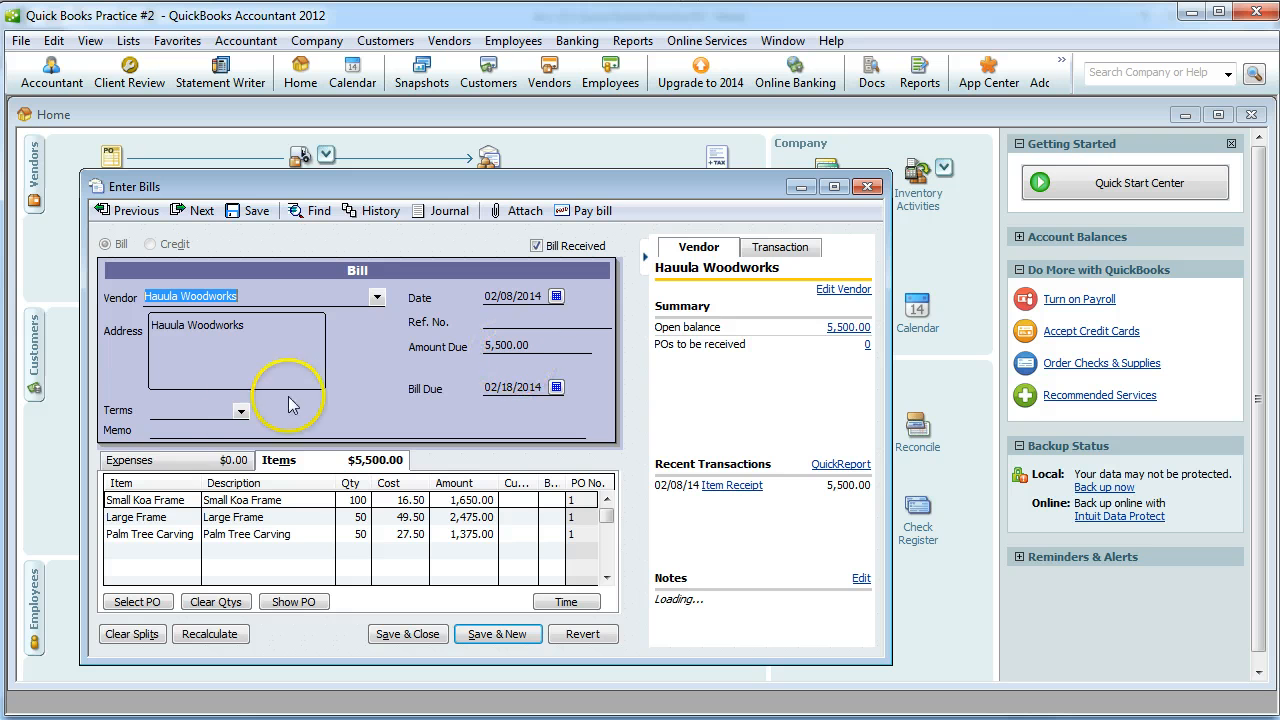
{"action": "left_click", "coordinate": [238, 428]}
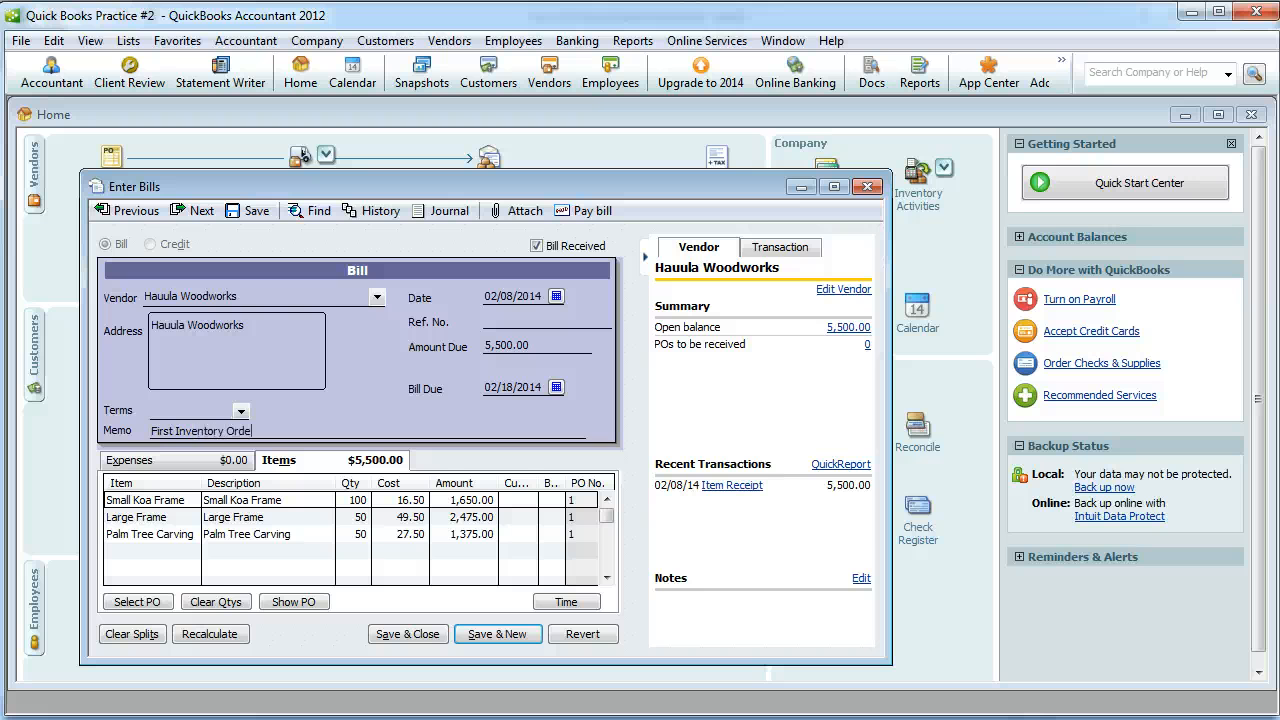
Recheck the February 8 entry in the Word assignment and set the bill's terms in QuickBooks to Due on receipt
{"action": "key", "text": "alt+Tab"}
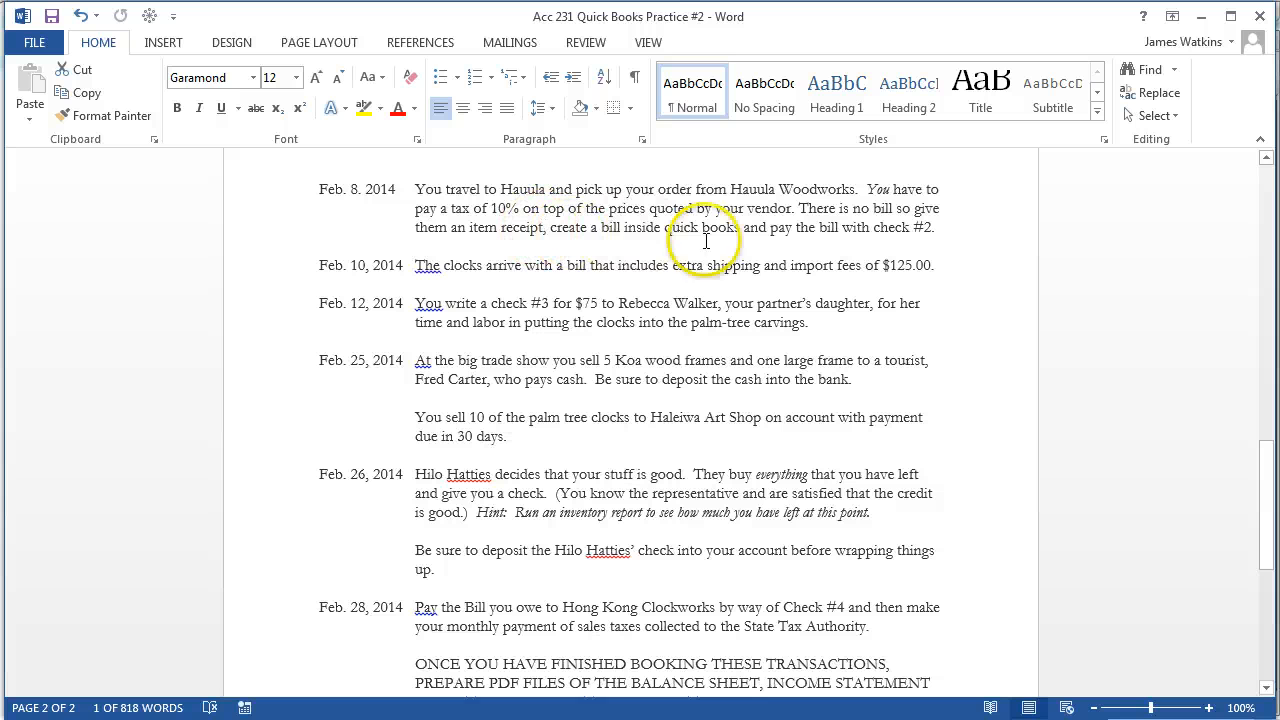
{"action": "key", "text": "alt+Tab"}
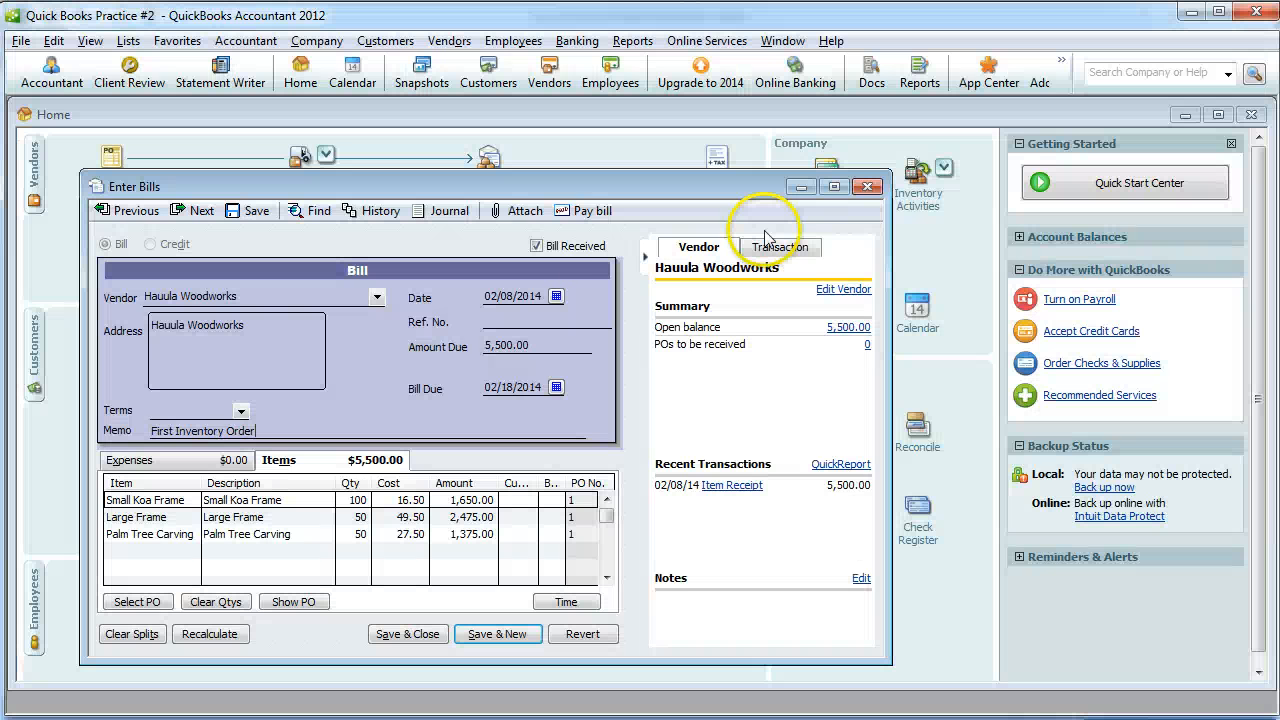
{"action": "left_click", "coordinate": [240, 410]}
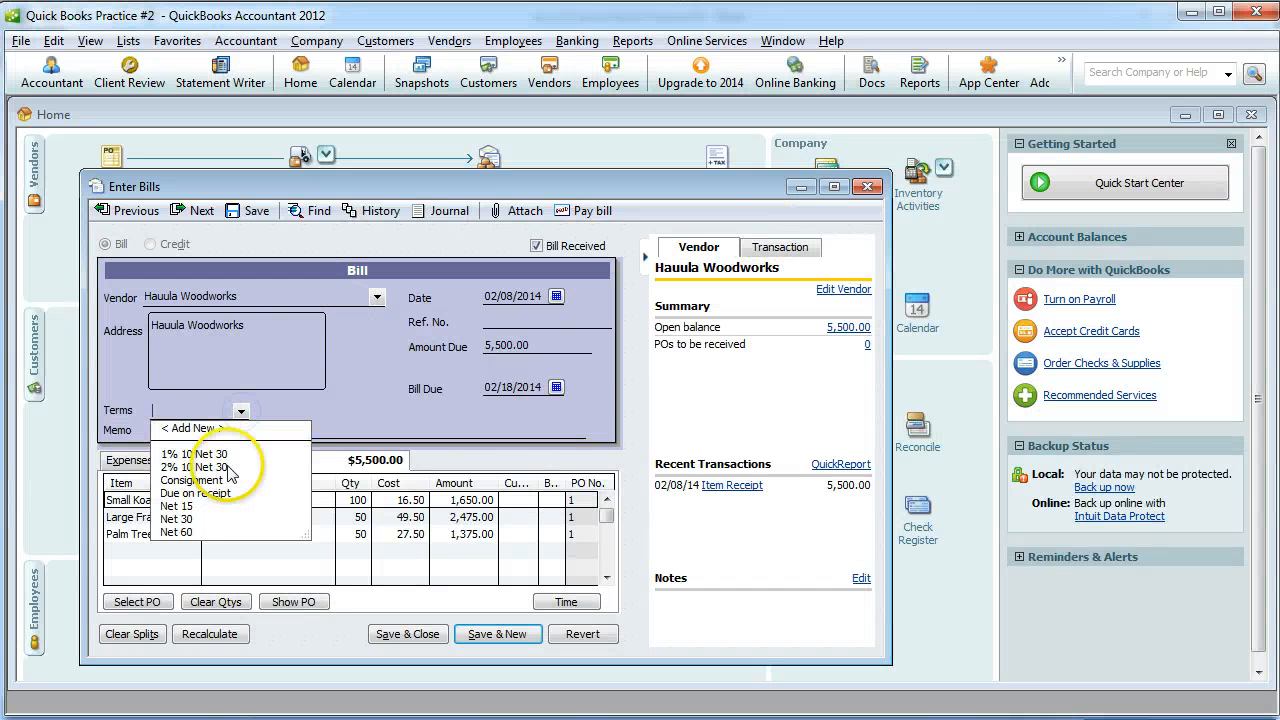
{"action": "left_click", "coordinate": [221, 494]}
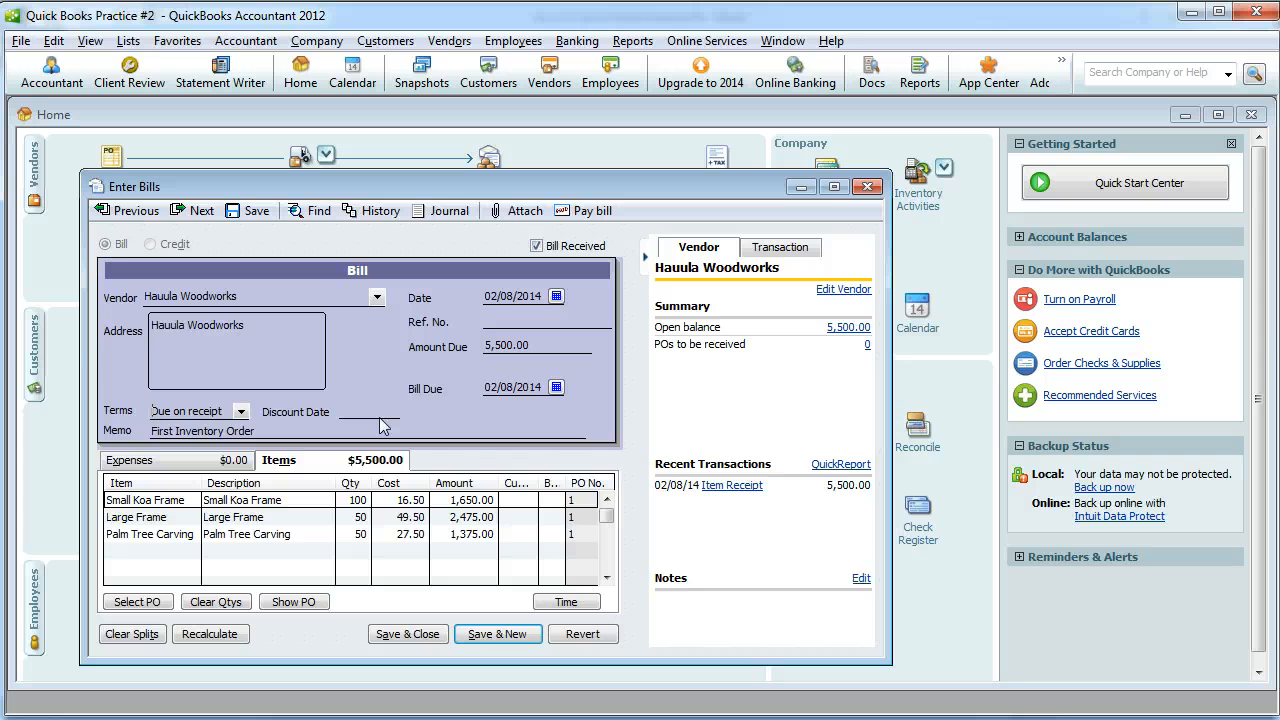
Save and close the bill, keeping the changed terms for Hauula Woodworks for next time
{"action": "left_click", "coordinate": [407, 634]}
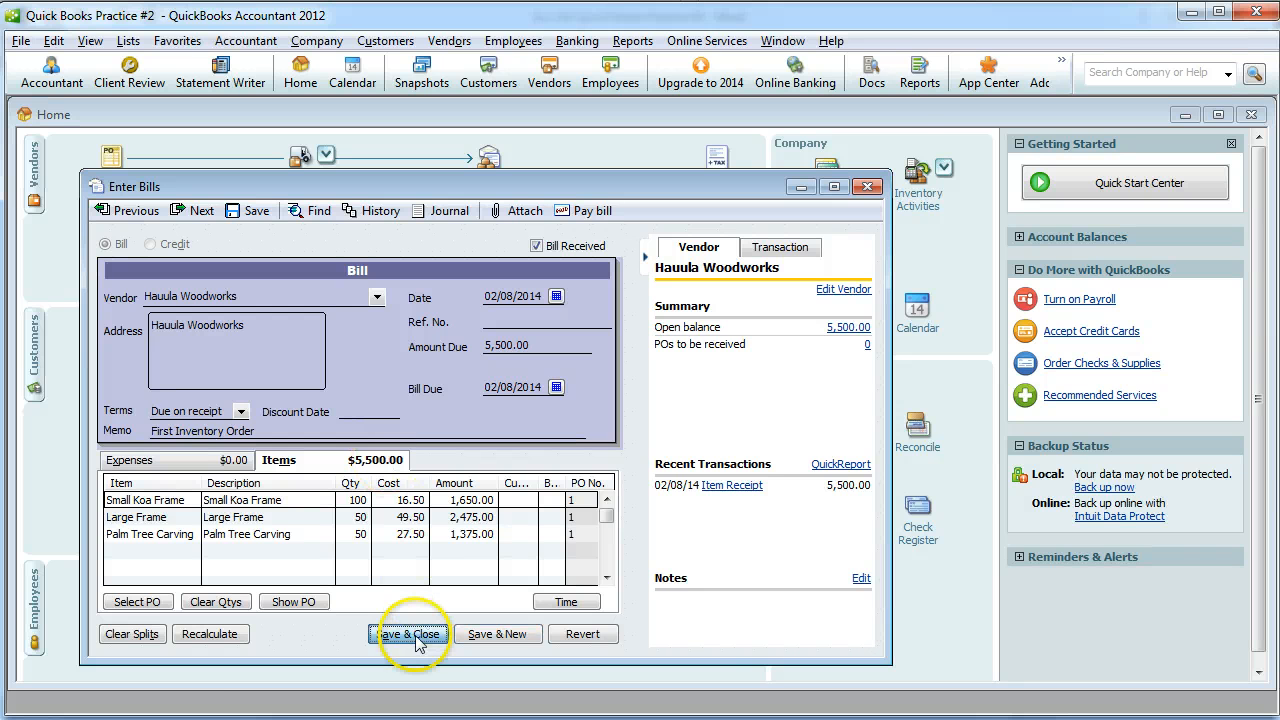
{"action": "left_click", "coordinate": [610, 110]}
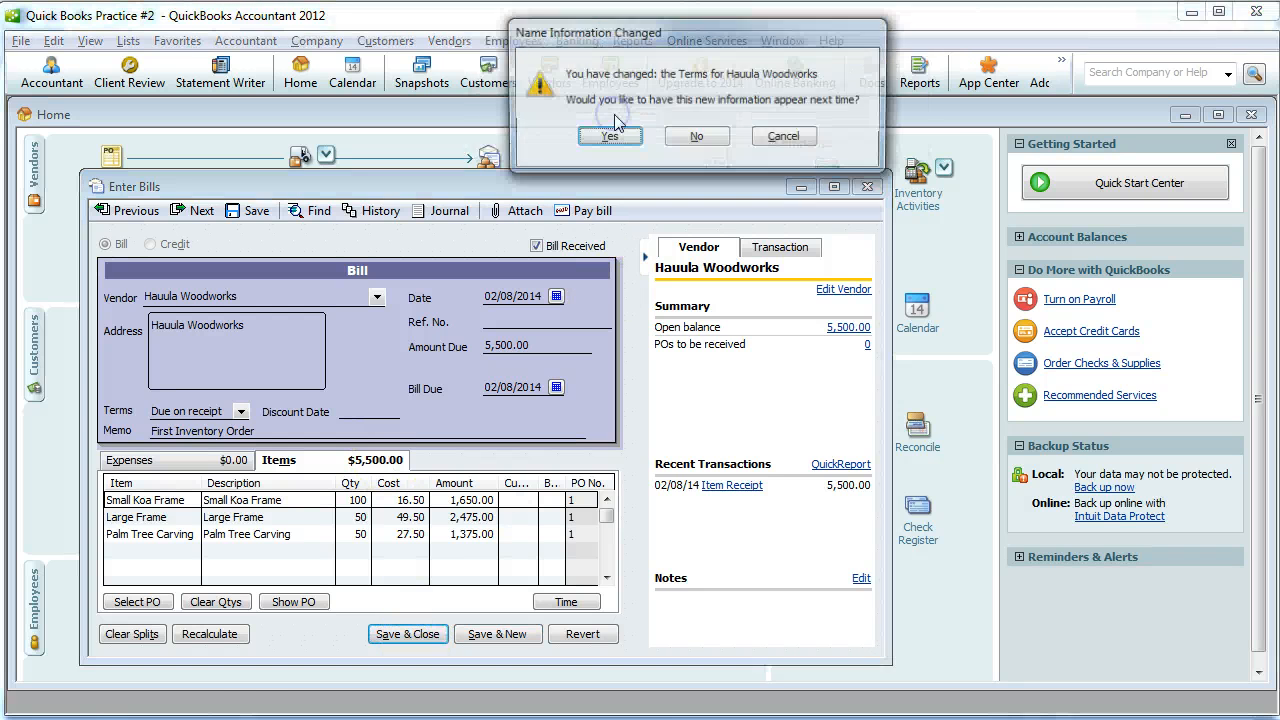
{"action": "left_click", "coordinate": [607, 138]}
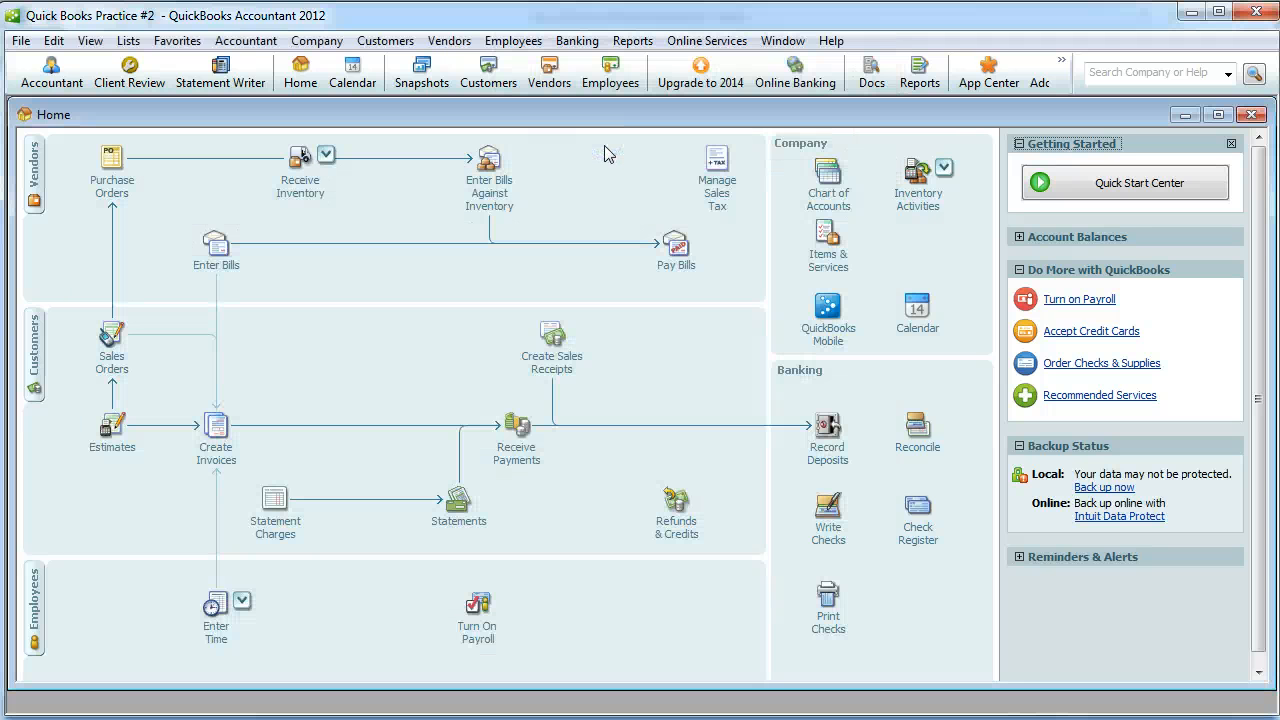
Pay the Hauula Woodworks bill in full from Bank of Laie--Cash, assigning check number 2, and close the payment summary
{"action": "left_click", "coordinate": [668, 249]}
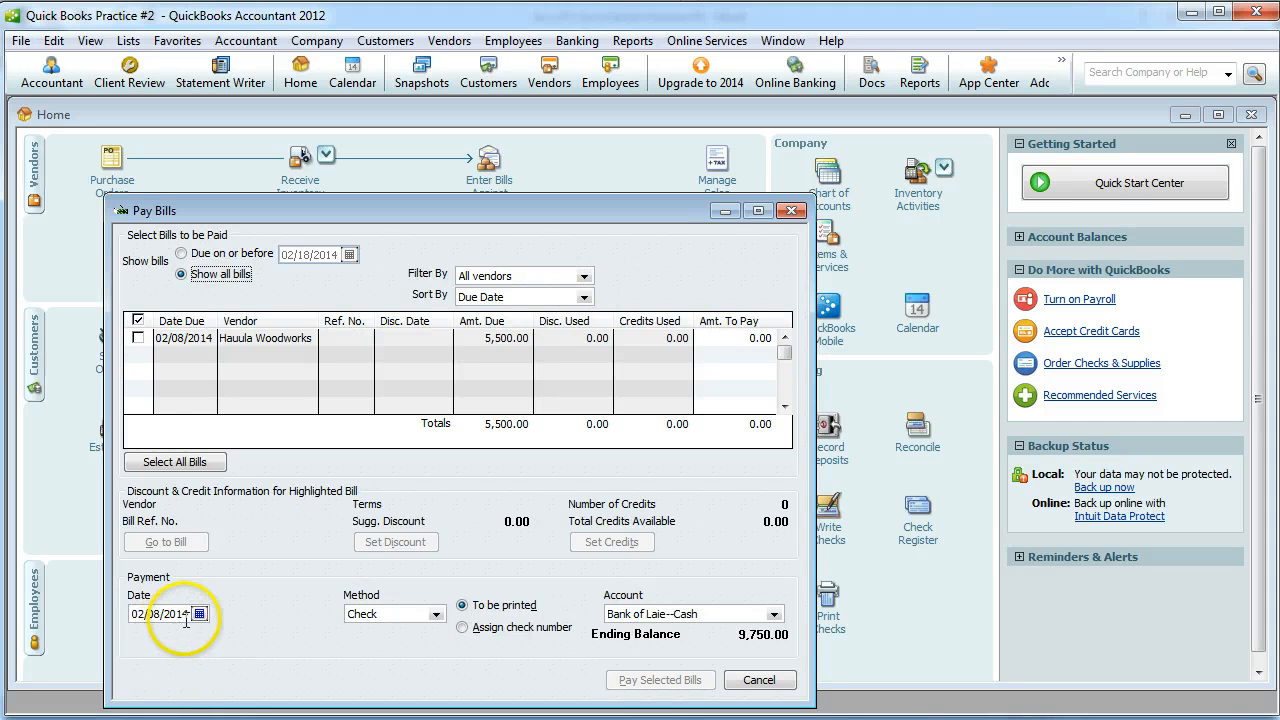
{"action": "left_click", "coordinate": [138, 338]}
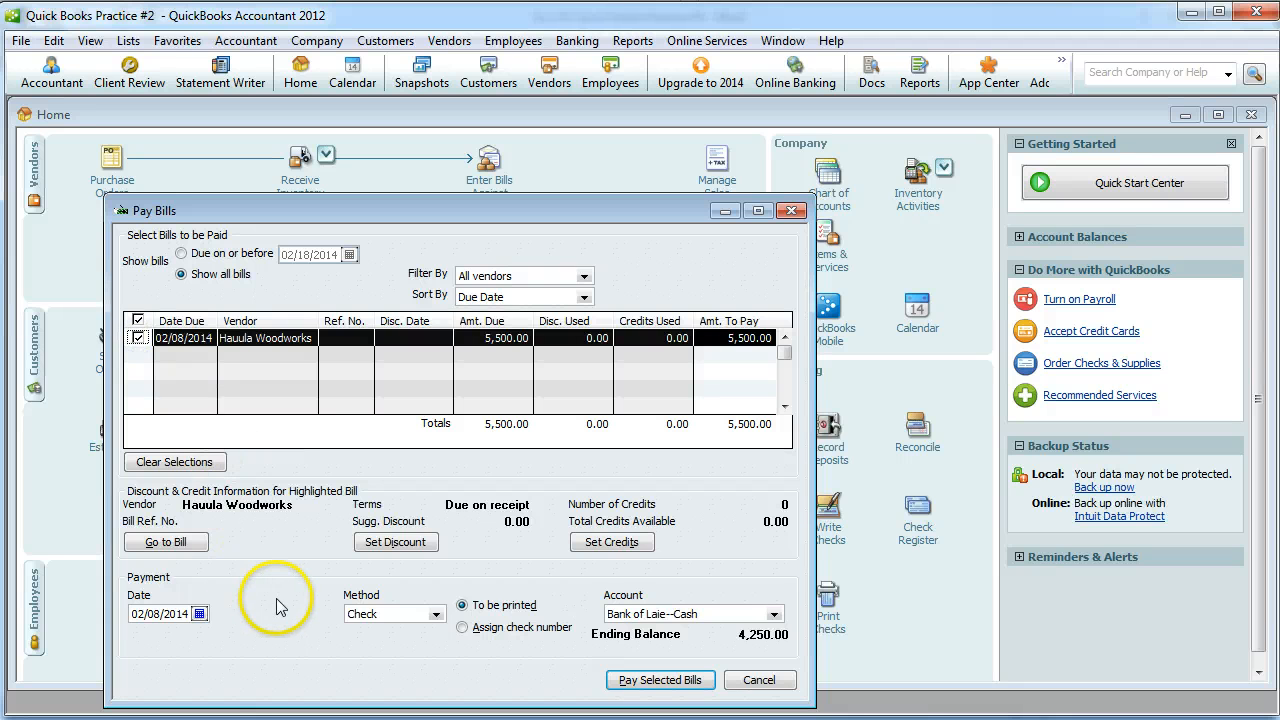
{"action": "left_click", "coordinate": [462, 627]}
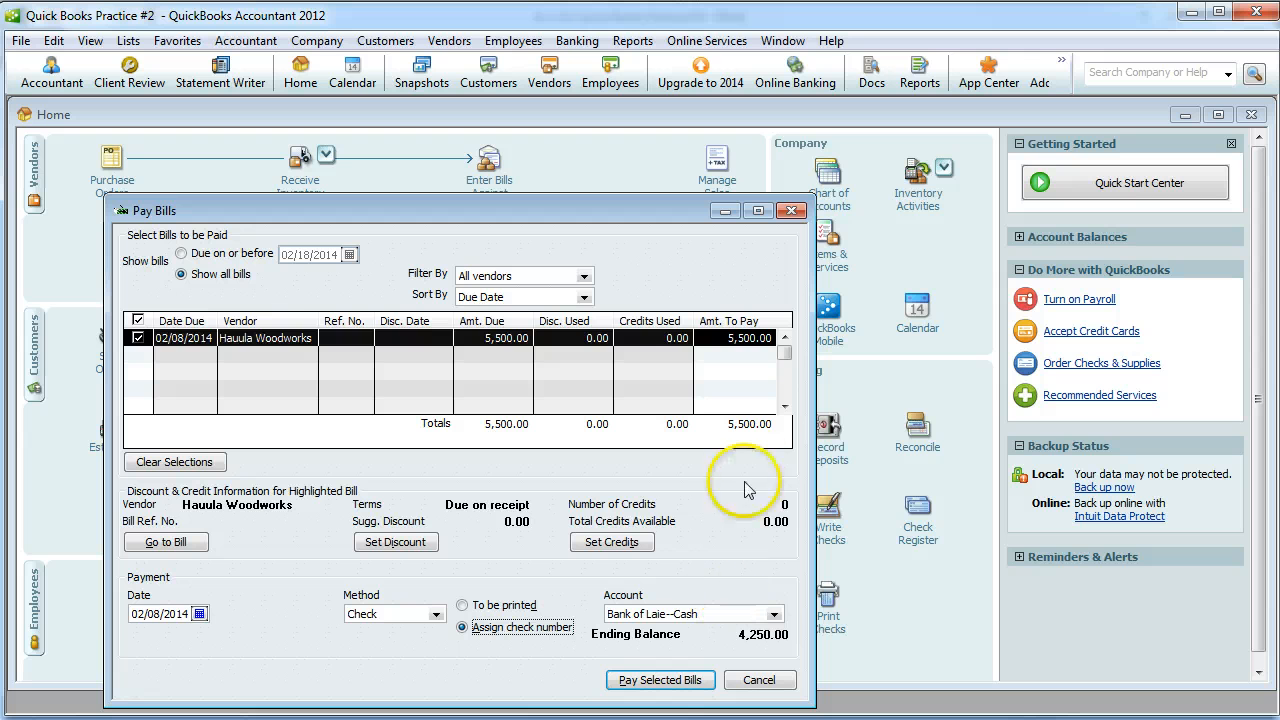
{"action": "left_click", "coordinate": [686, 680]}
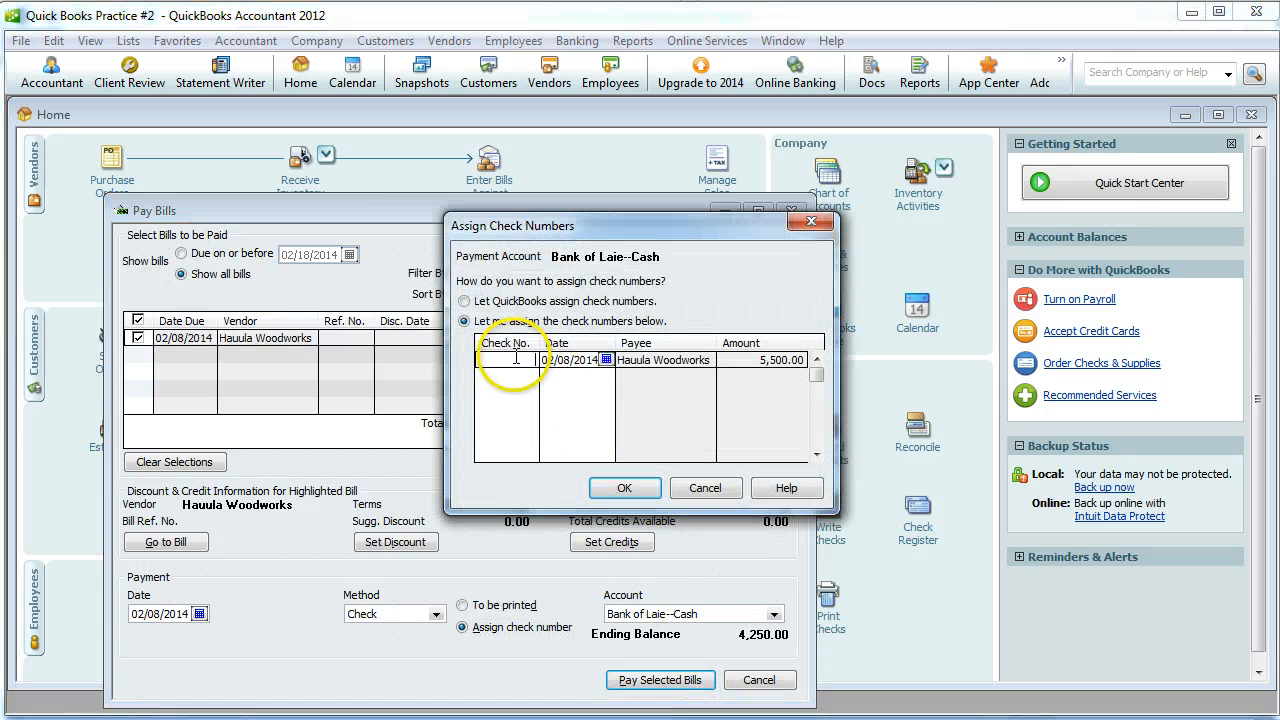
{"action": "type", "text": "2"}
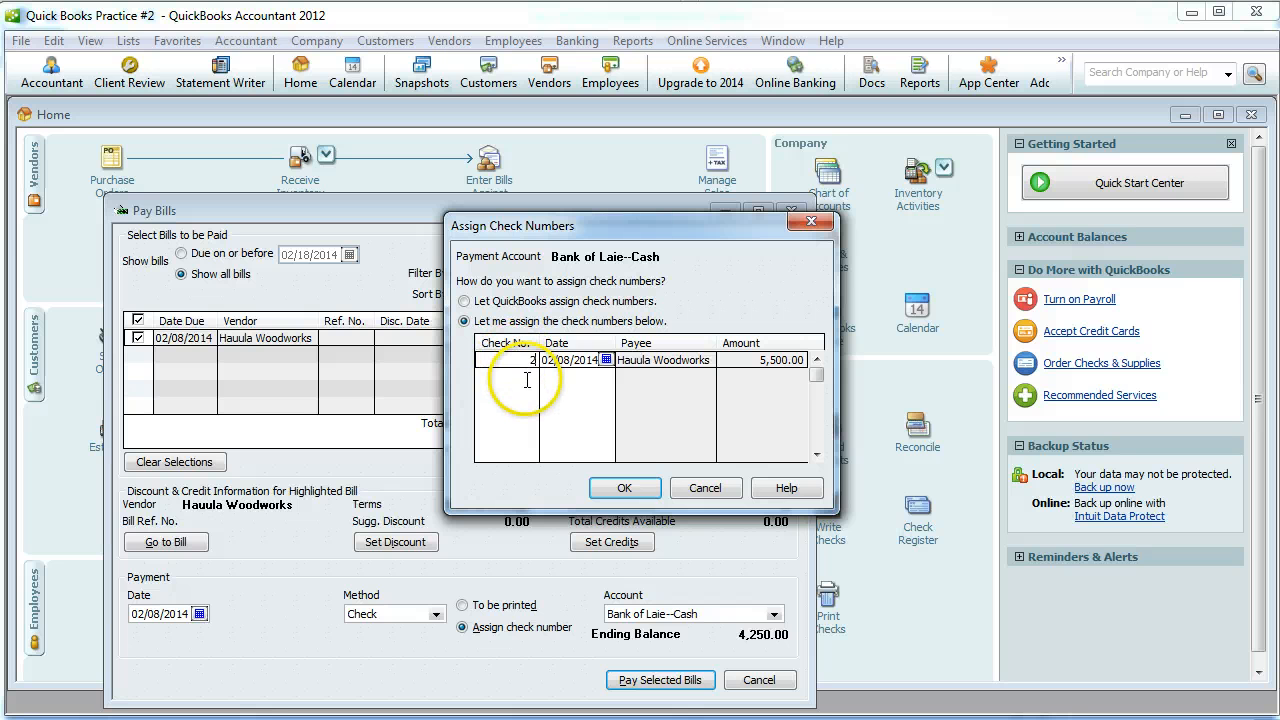
{"action": "left_click", "coordinate": [620, 488]}
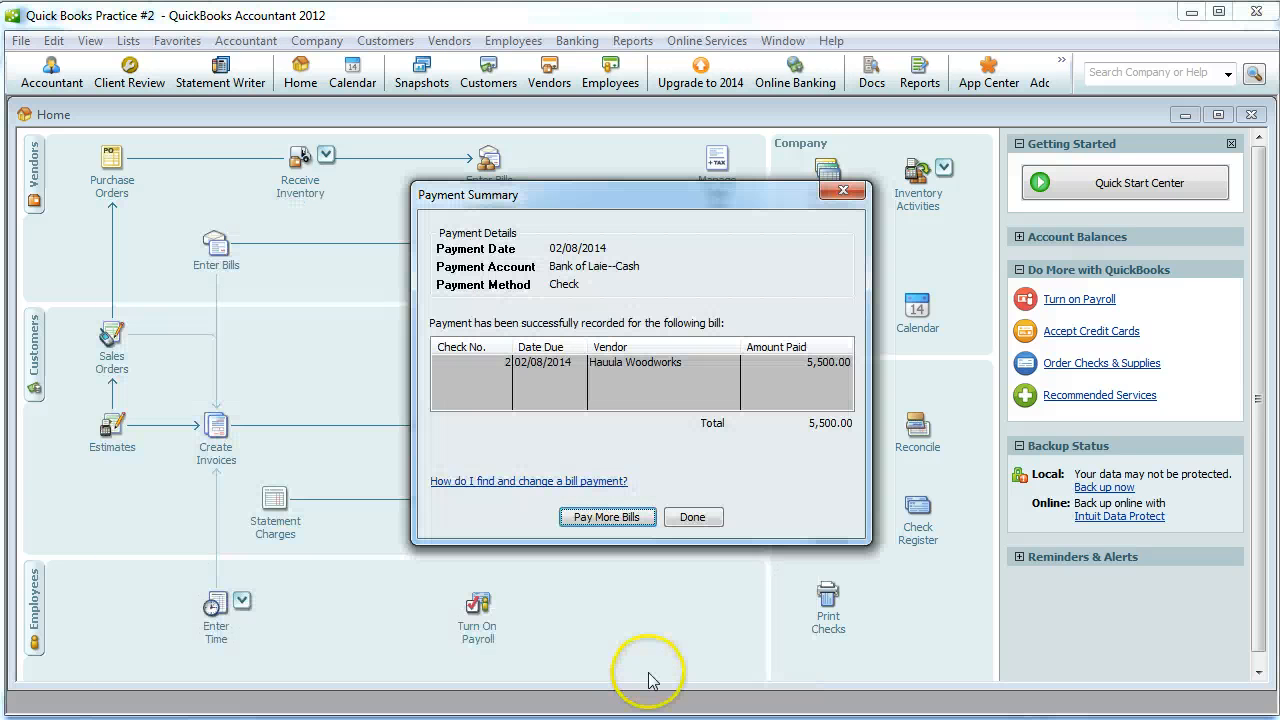
{"action": "left_click", "coordinate": [692, 517]}
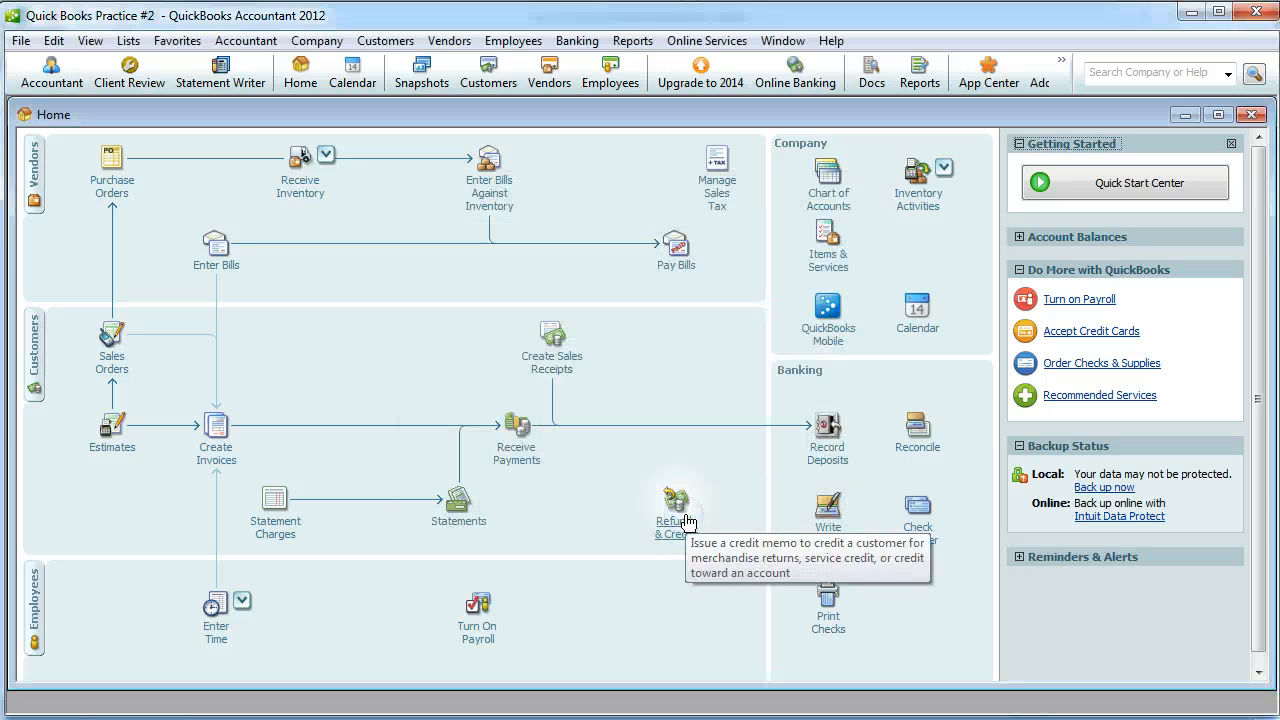
Check the February 10 entry in the Word assignment and start receiving inventory with a bill in QuickBooks
{"action": "key", "text": "alt+Tab"}
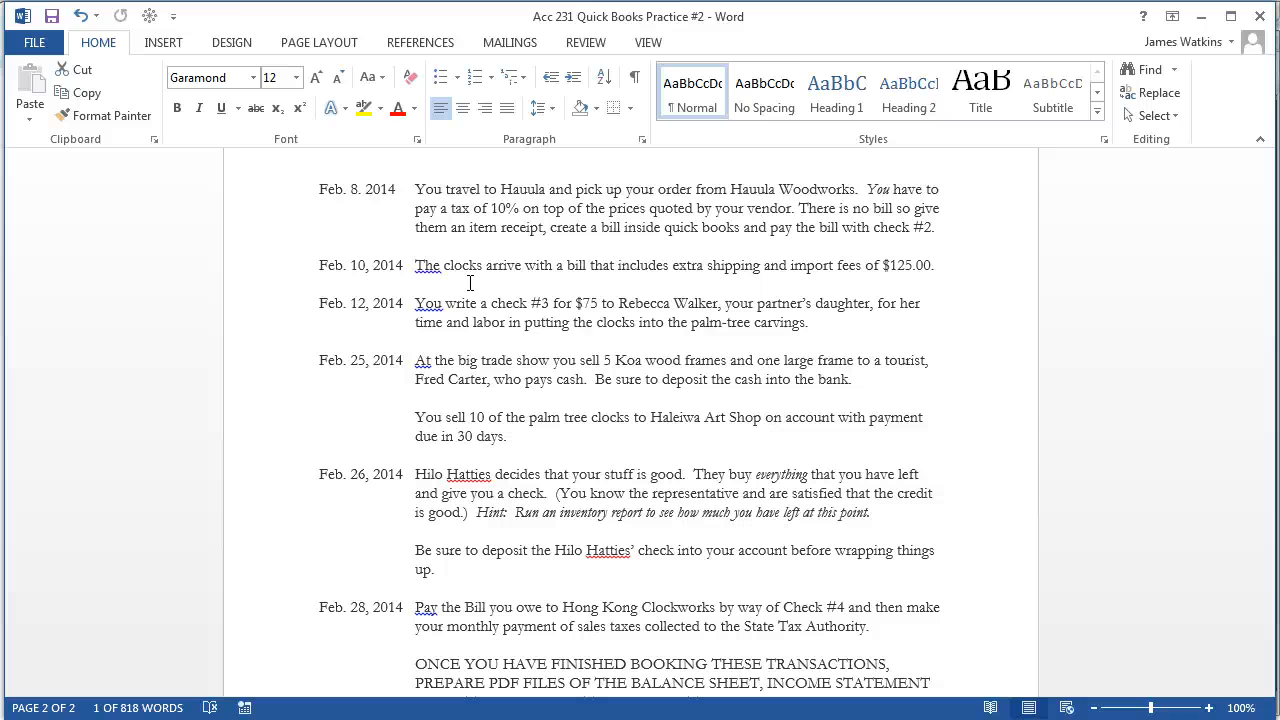
{"action": "key", "text": "alt+Tab"}
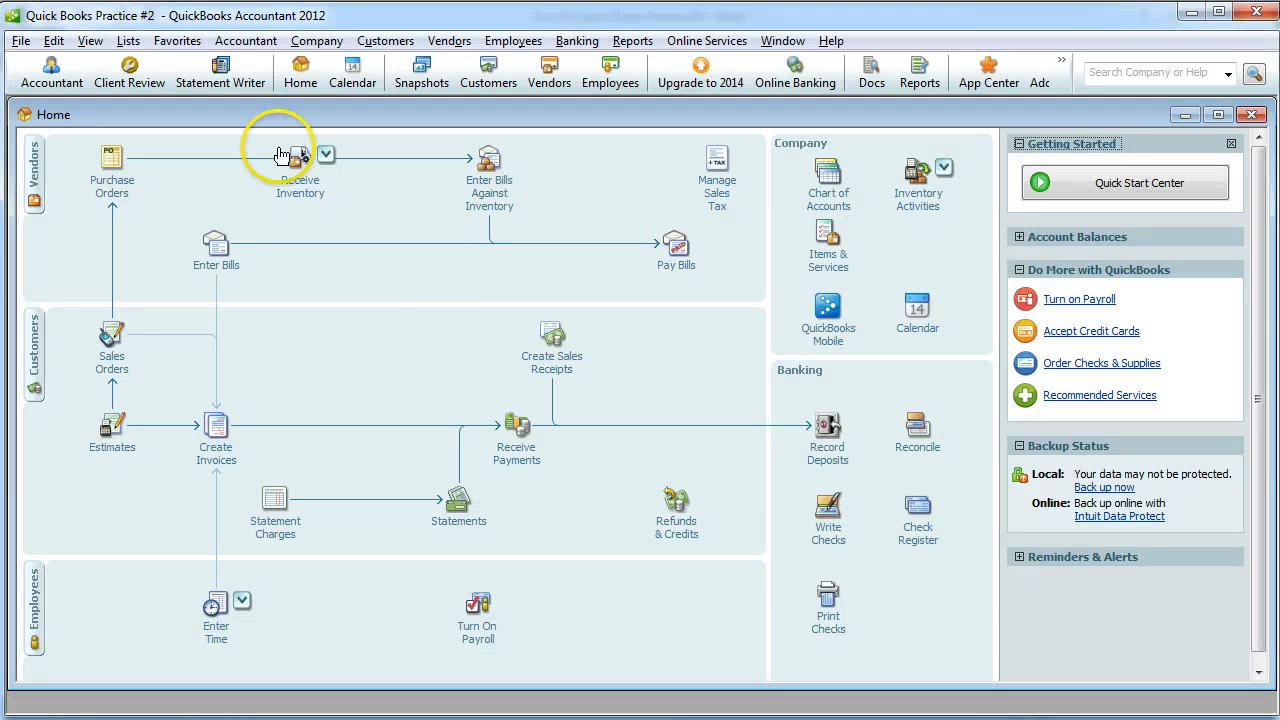
{"action": "left_click", "coordinate": [326, 154]}
{"action": "left_click", "coordinate": [356, 183]}
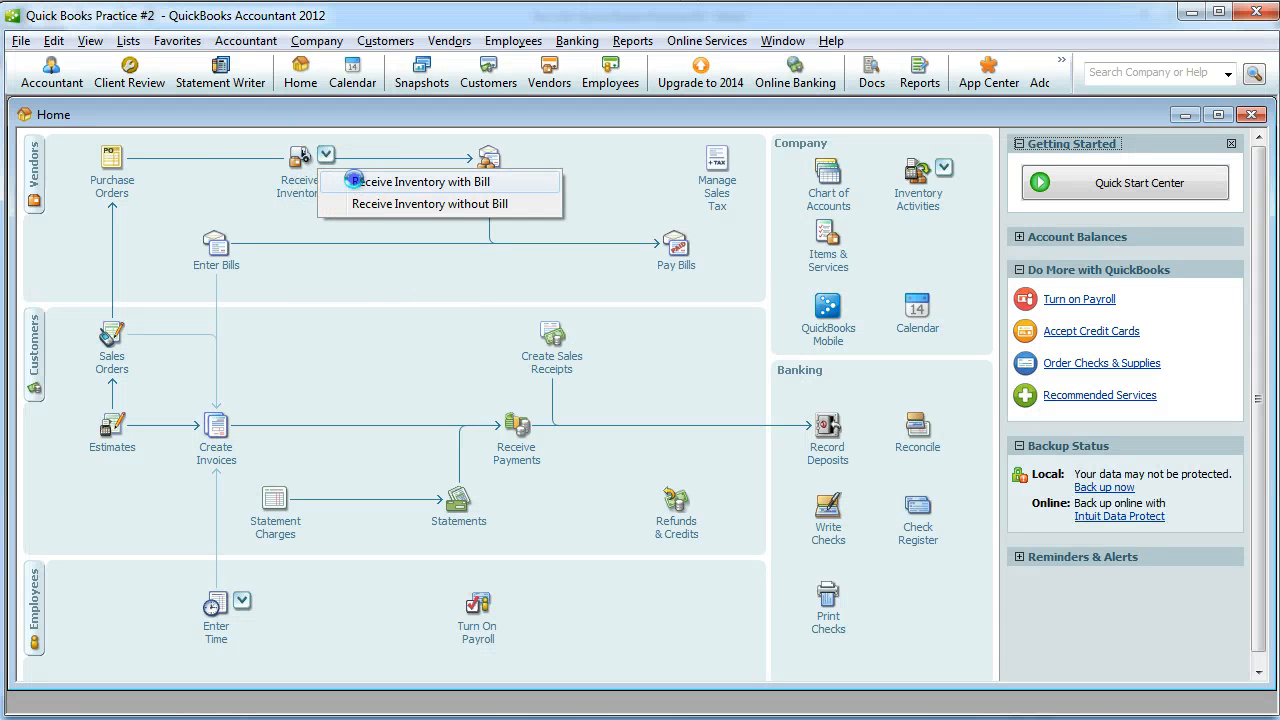
Choose Hong Kong Clockworks as the bill's vendor and receive the items against its open purchase order 2
{"action": "left_click", "coordinate": [376, 298]}
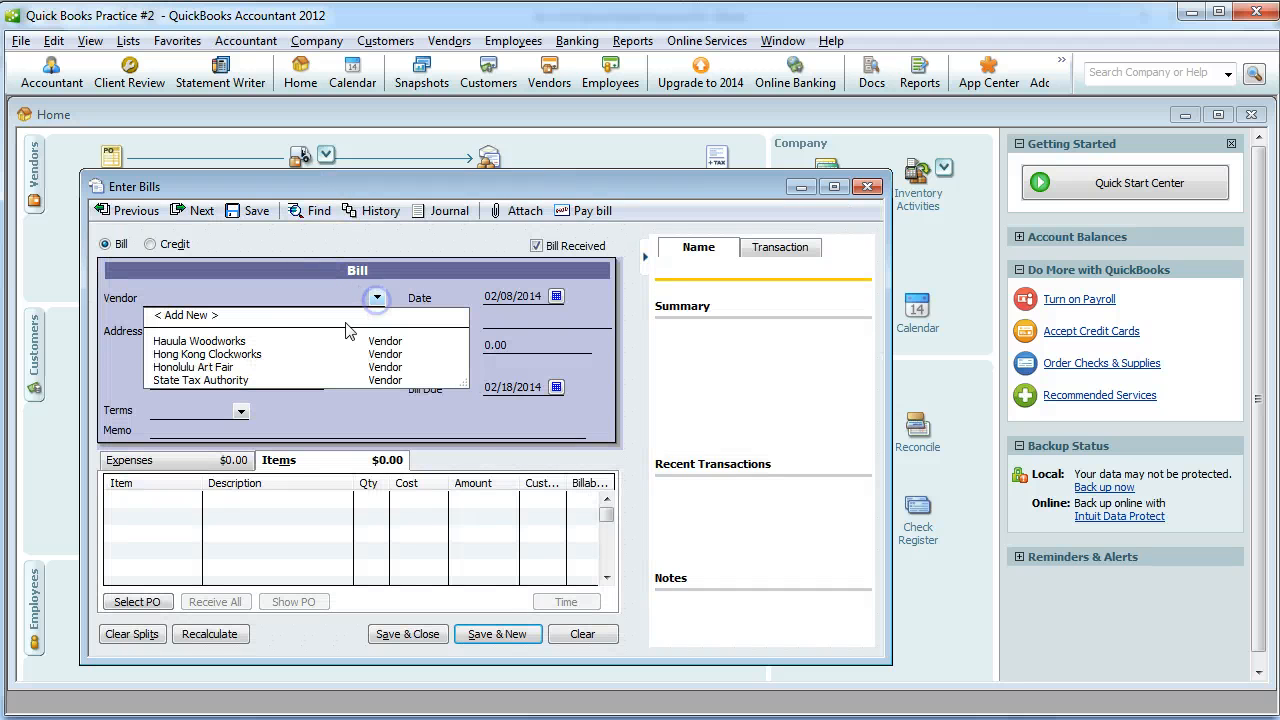
{"action": "left_click", "coordinate": [286, 350]}
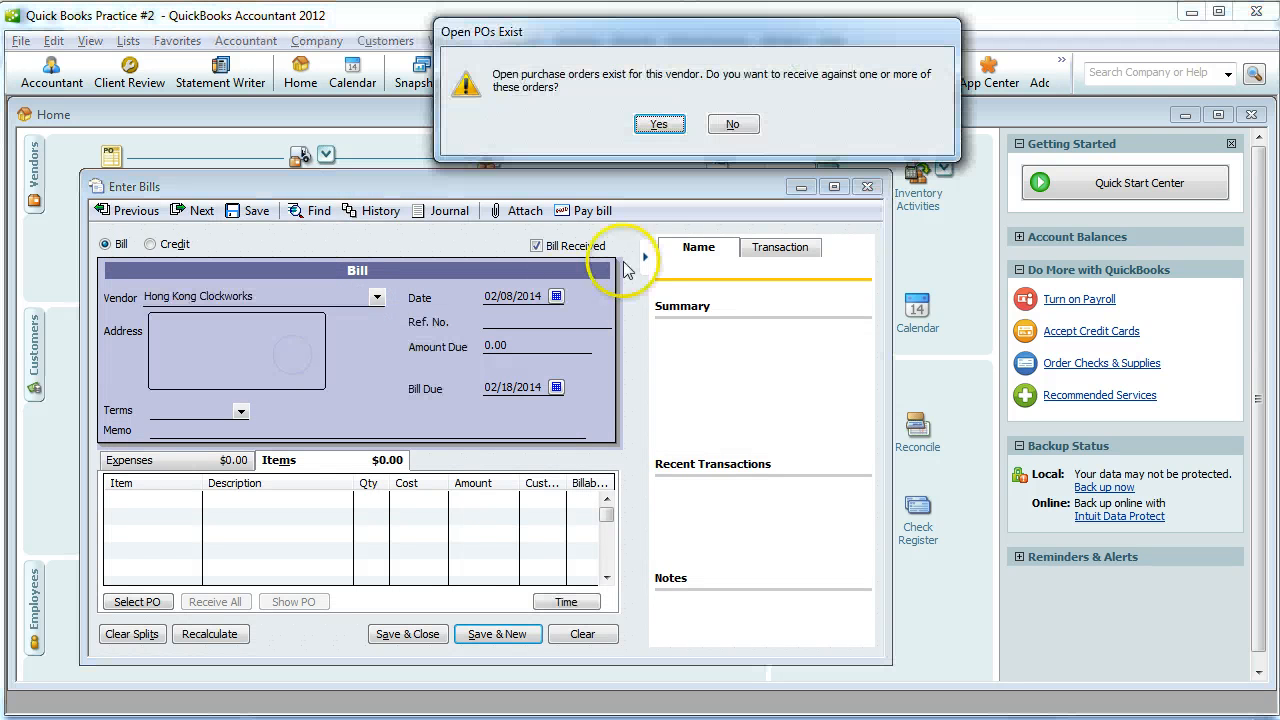
{"action": "left_click", "coordinate": [656, 124]}
{"action": "left_click", "coordinate": [419, 339]}
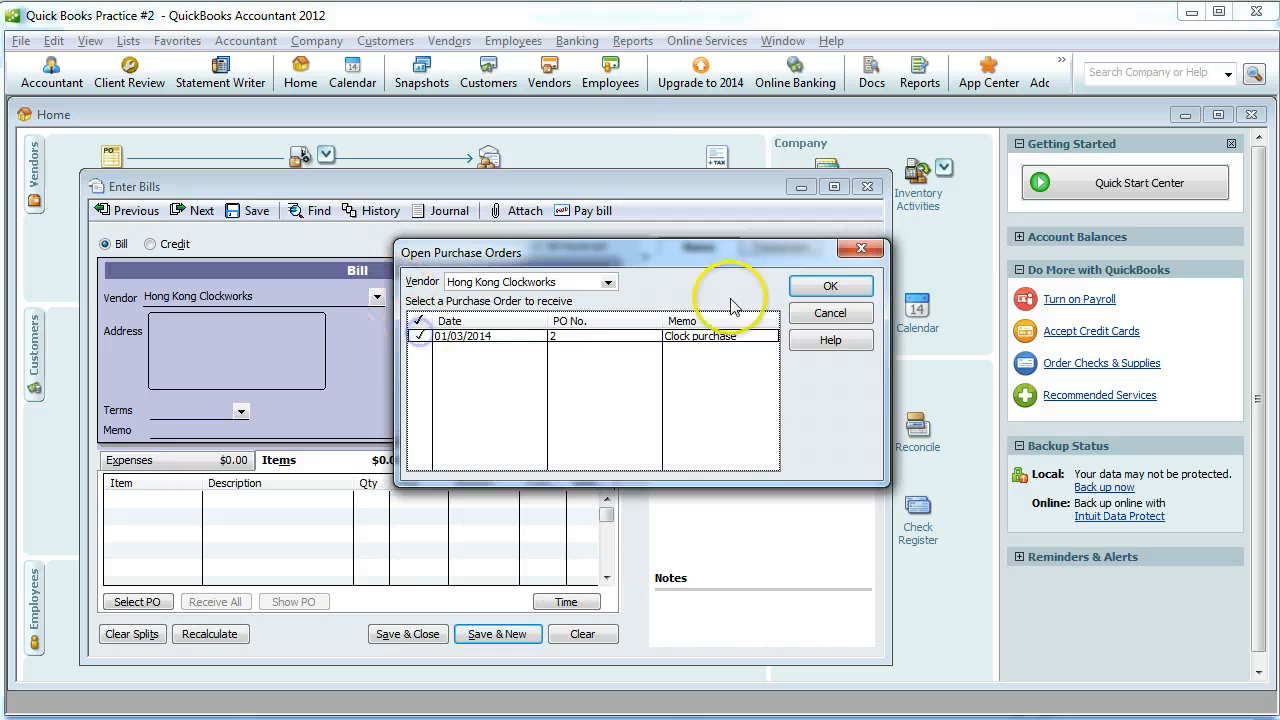
{"action": "left_click", "coordinate": [829, 286]}
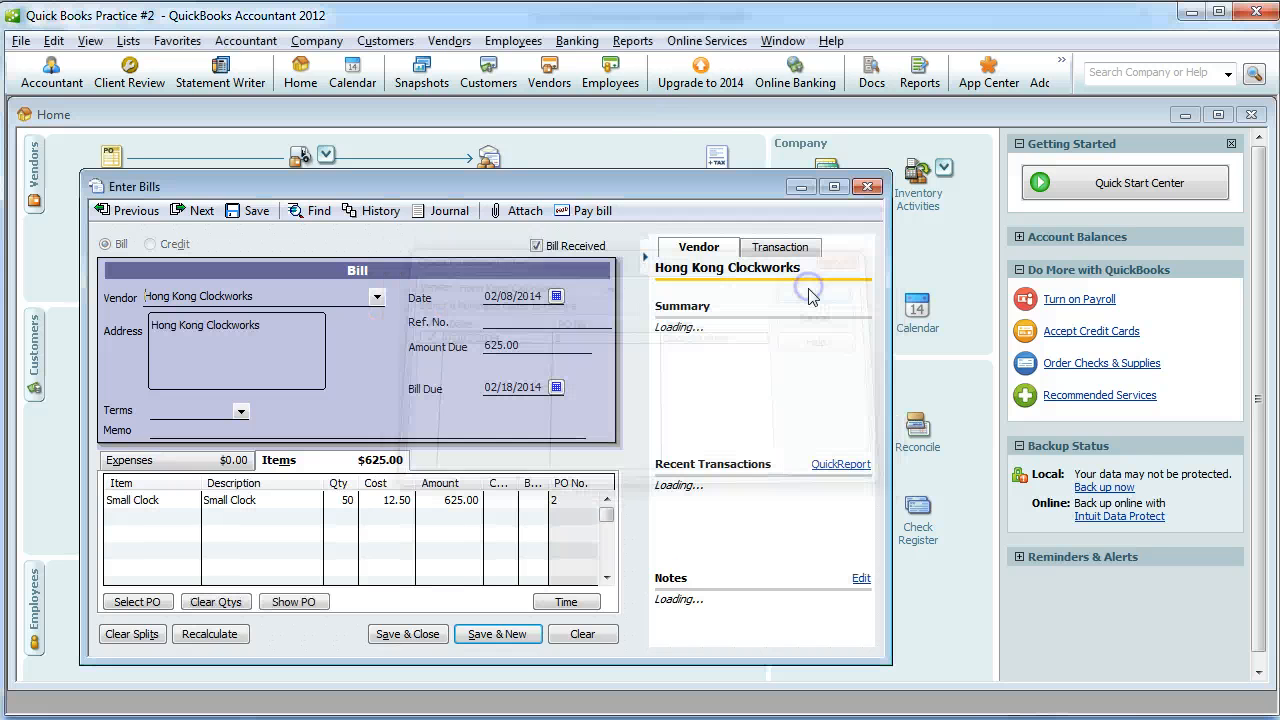
Date the bill 02/10/2014 and recheck the extra shipping and import fees in the Word assignment's February 10 entry
{"action": "left_click", "coordinate": [556, 296]}
{"action": "left_click", "coordinate": [526, 378]}
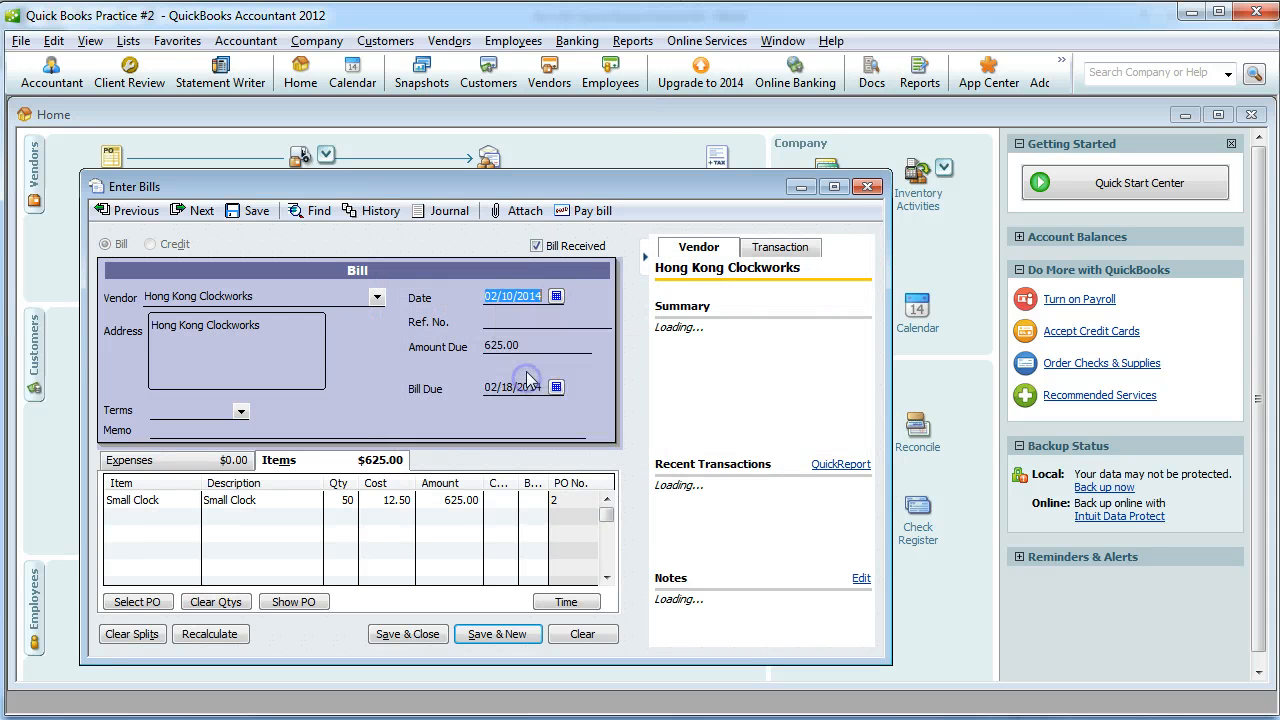
{"action": "key", "text": "alt+Tab"}
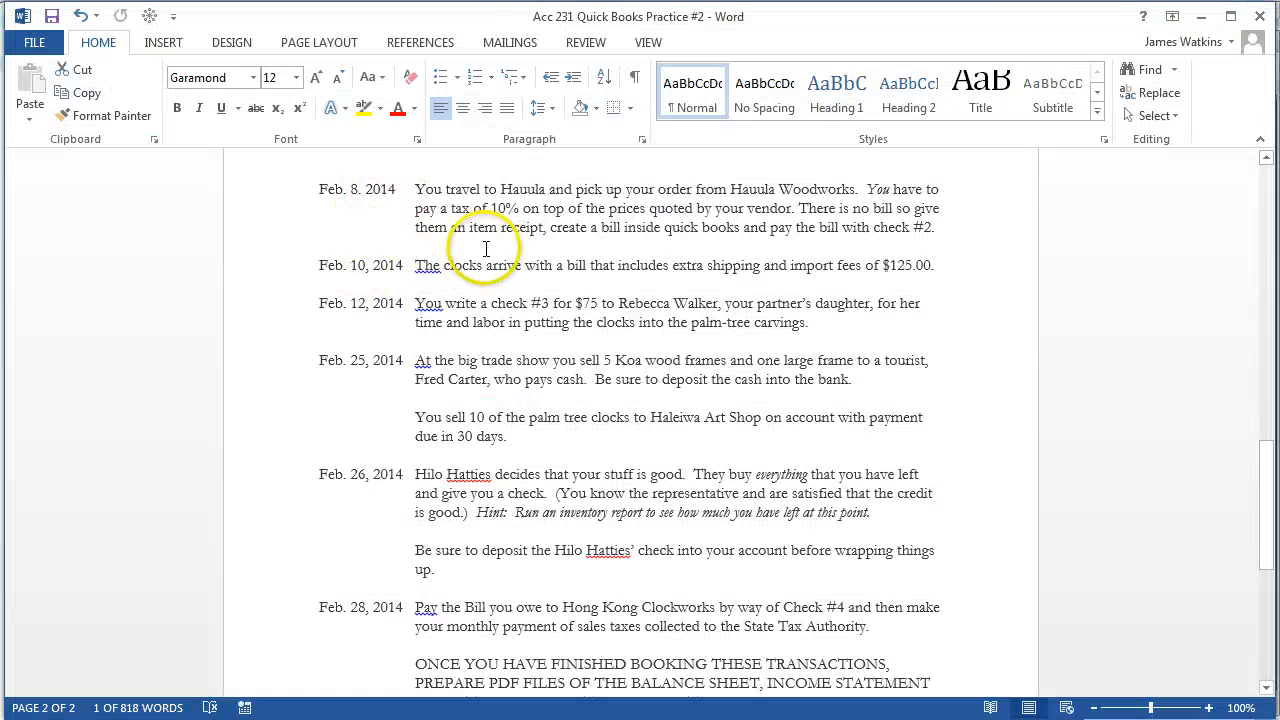
{"action": "key", "text": "alt+Tab"}
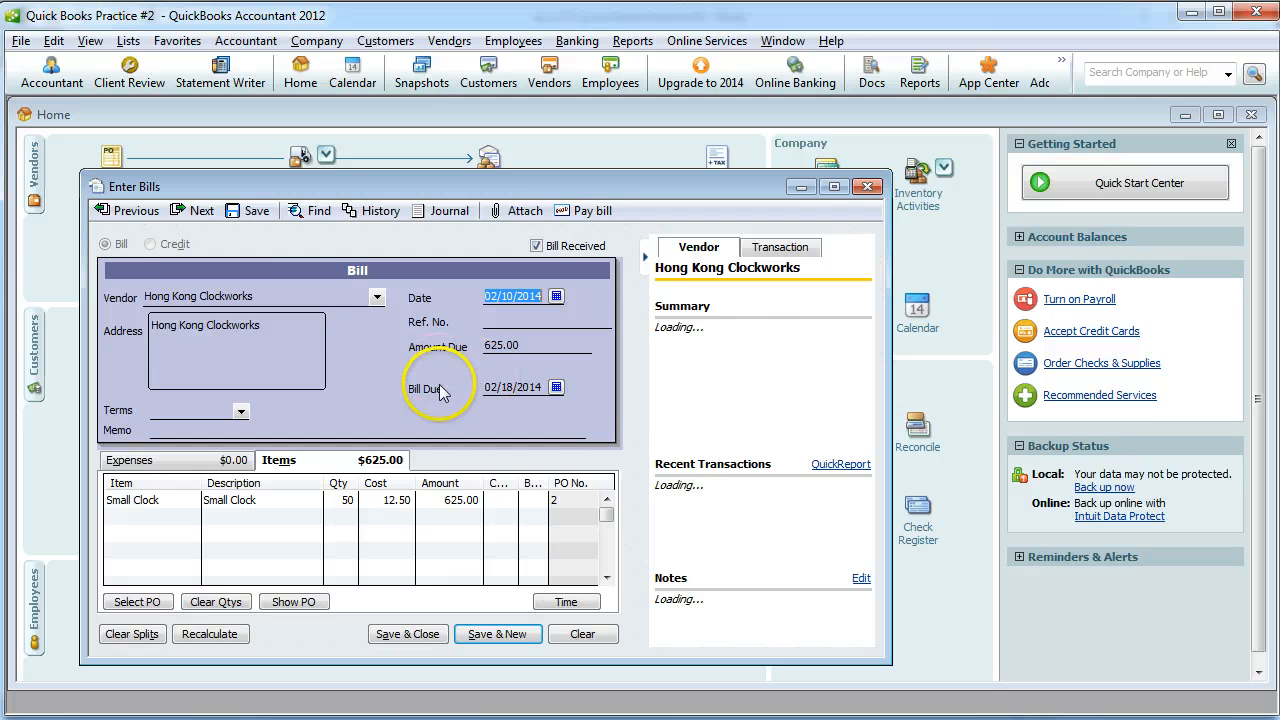
{"action": "key", "text": "alt+Tab"}
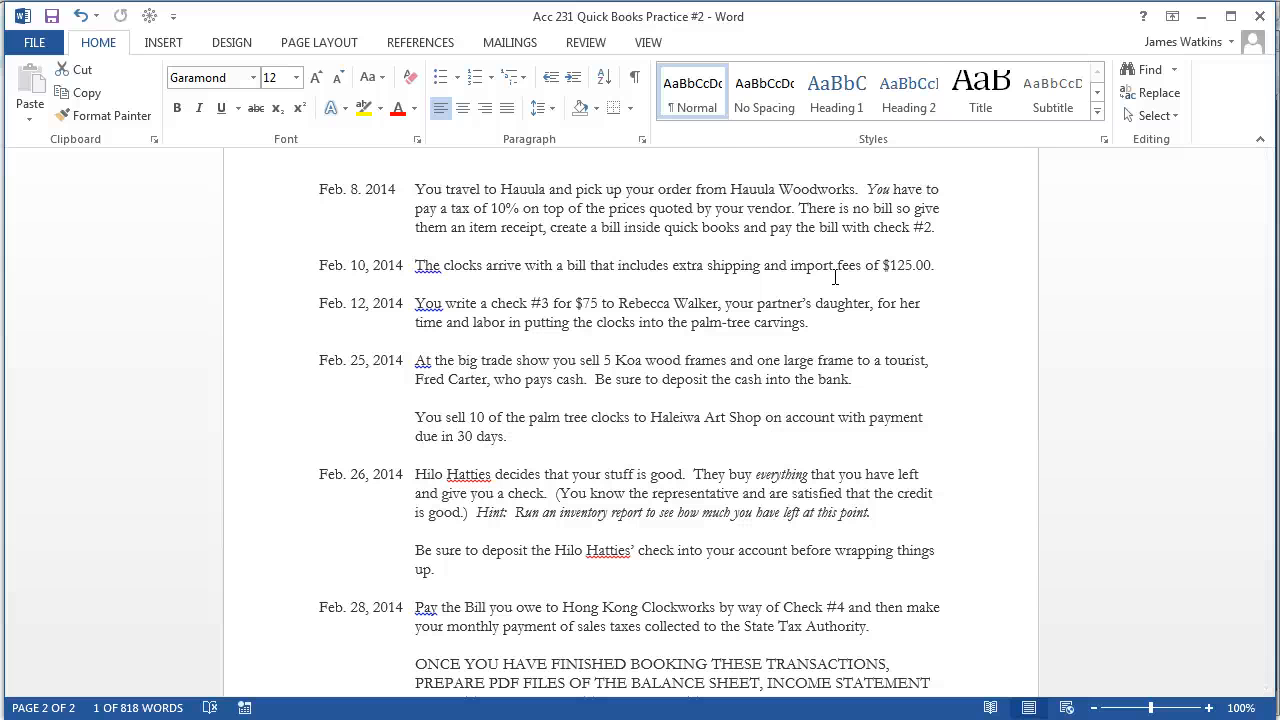
{"action": "key", "text": "alt+Tab"}
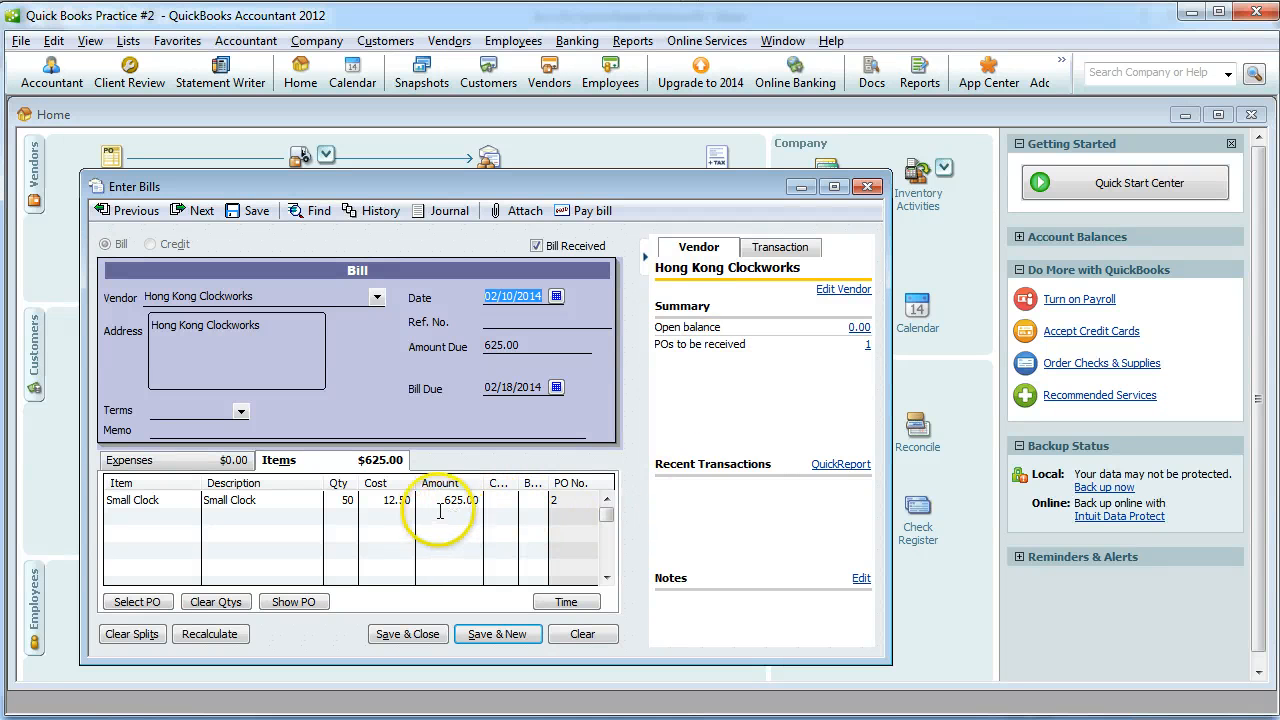
Set the Small Clock line's amount to 750.00 and recalculate the bill
{"action": "left_click", "coordinate": [470, 500]}
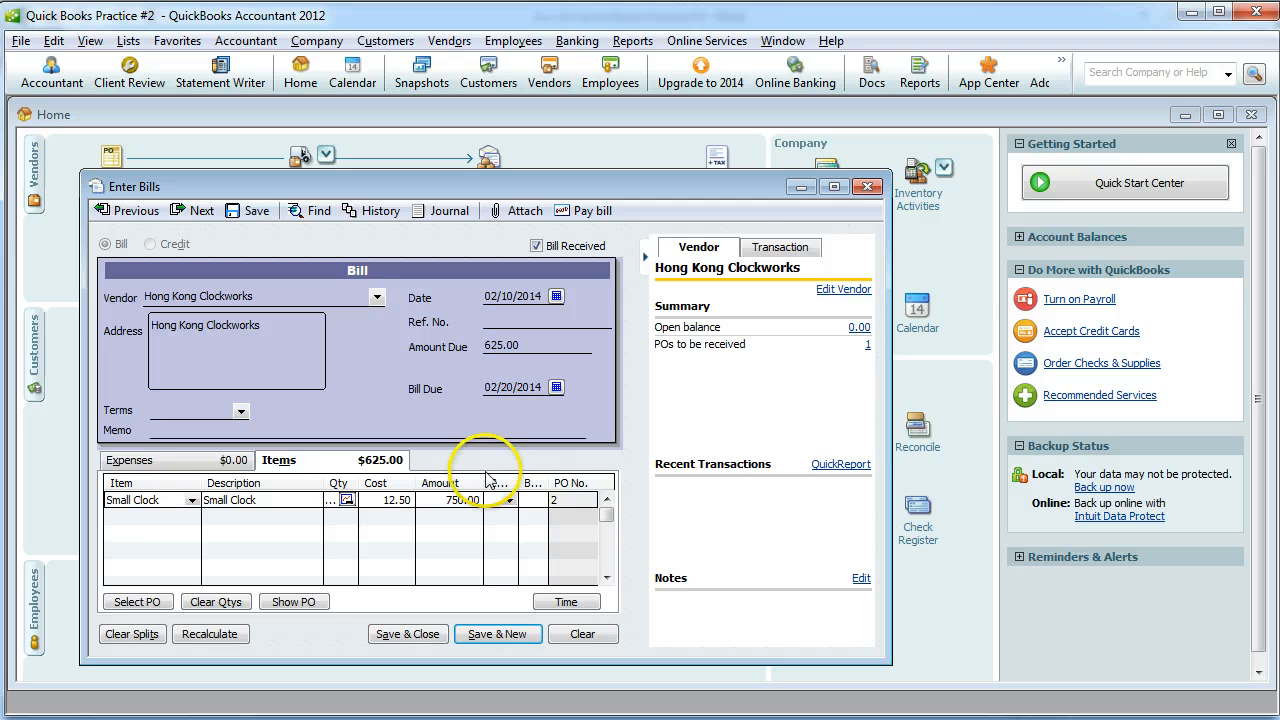
{"action": "left_click", "coordinate": [390, 505]}
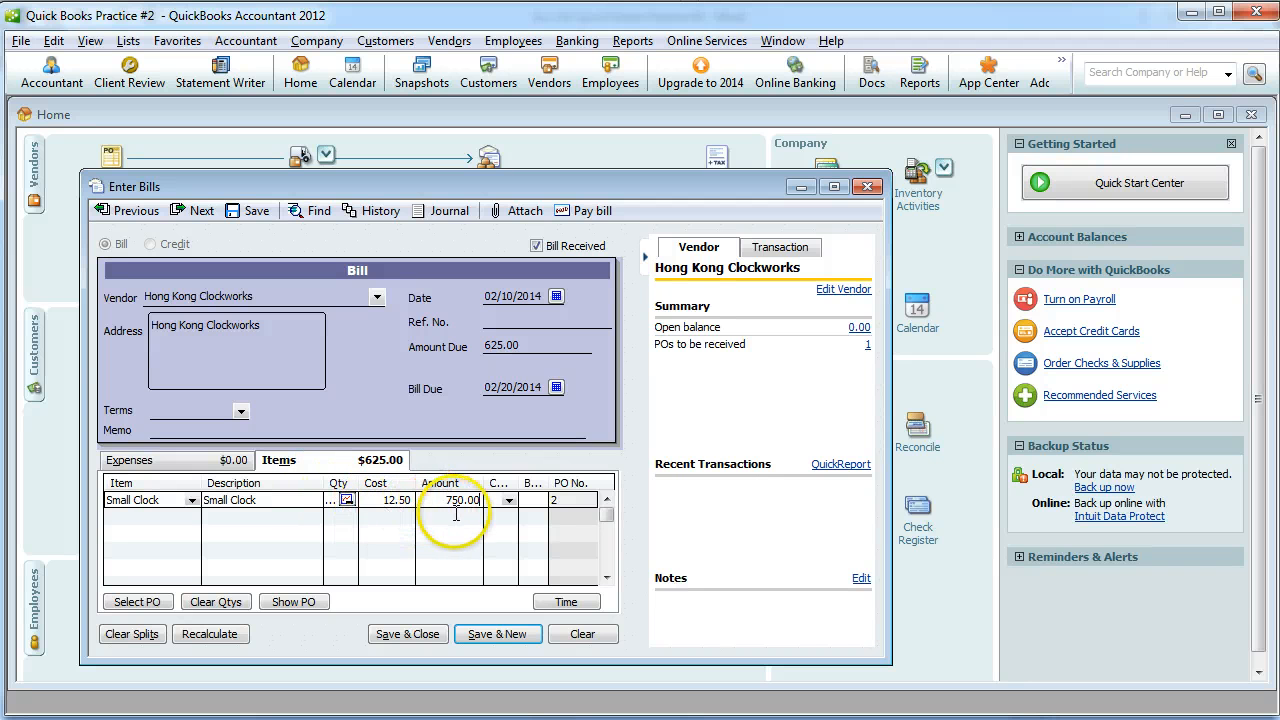
{"action": "left_click", "coordinate": [210, 634]}
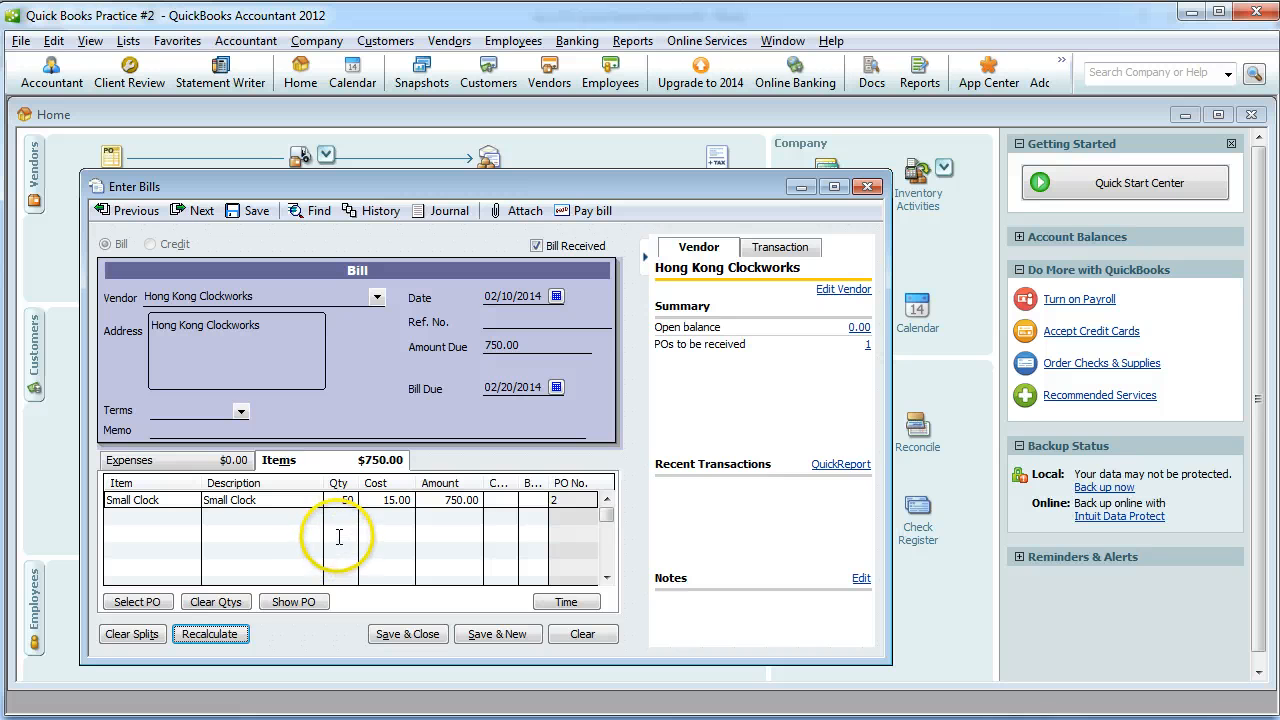
Enter the memo Purchase of Clocks, then save and close the Hong Kong Clockworks bill
{"action": "left_click", "coordinate": [295, 430]}
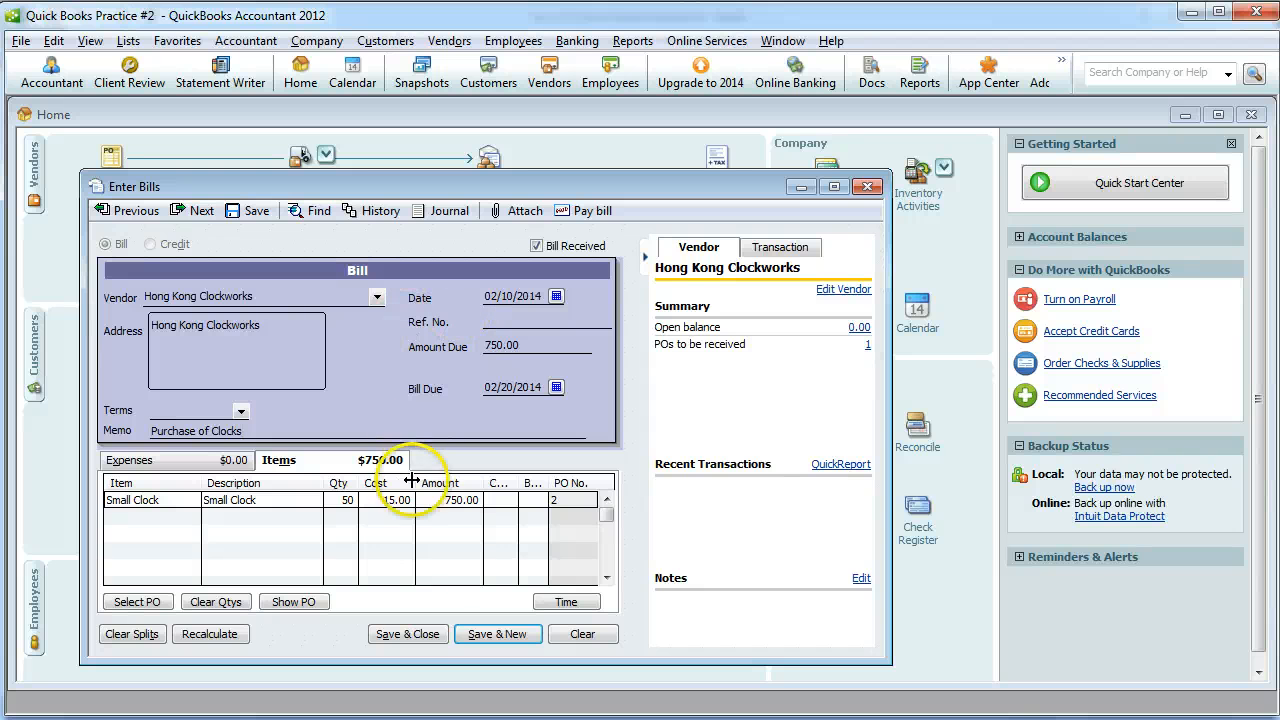
{"action": "left_click", "coordinate": [423, 634]}
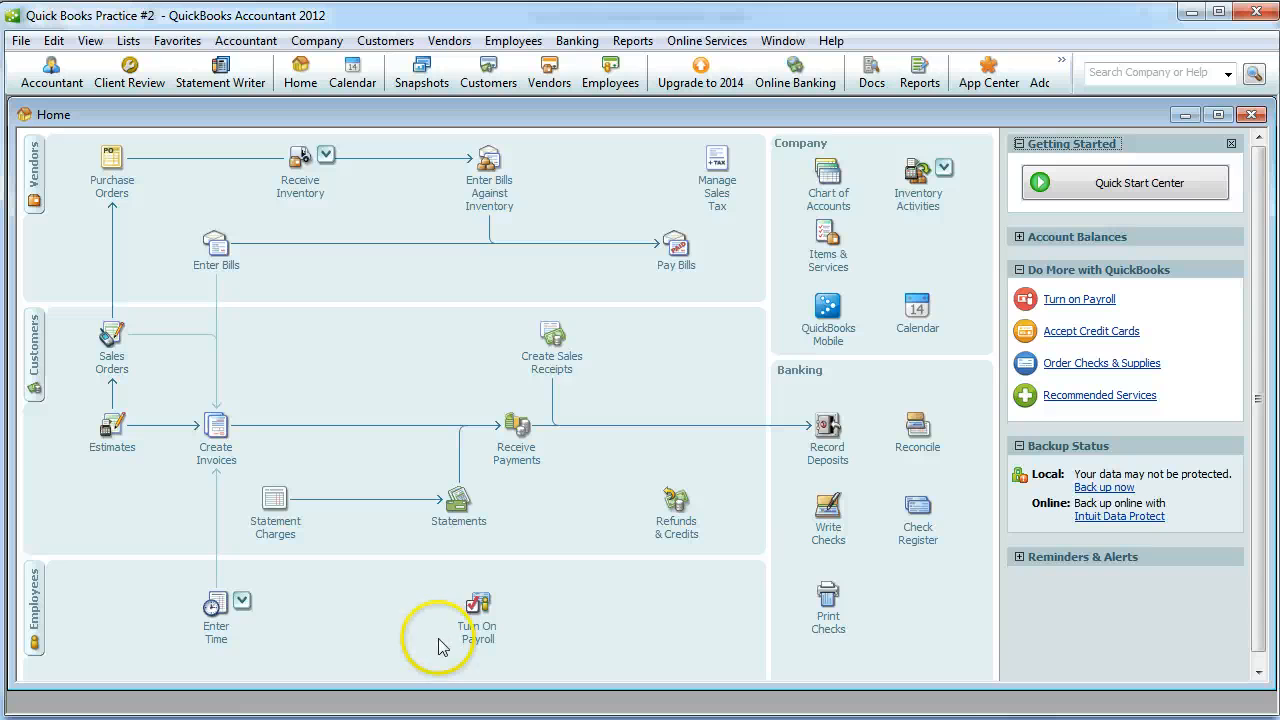
{"action": "left_click", "coordinate": [673, 262]}
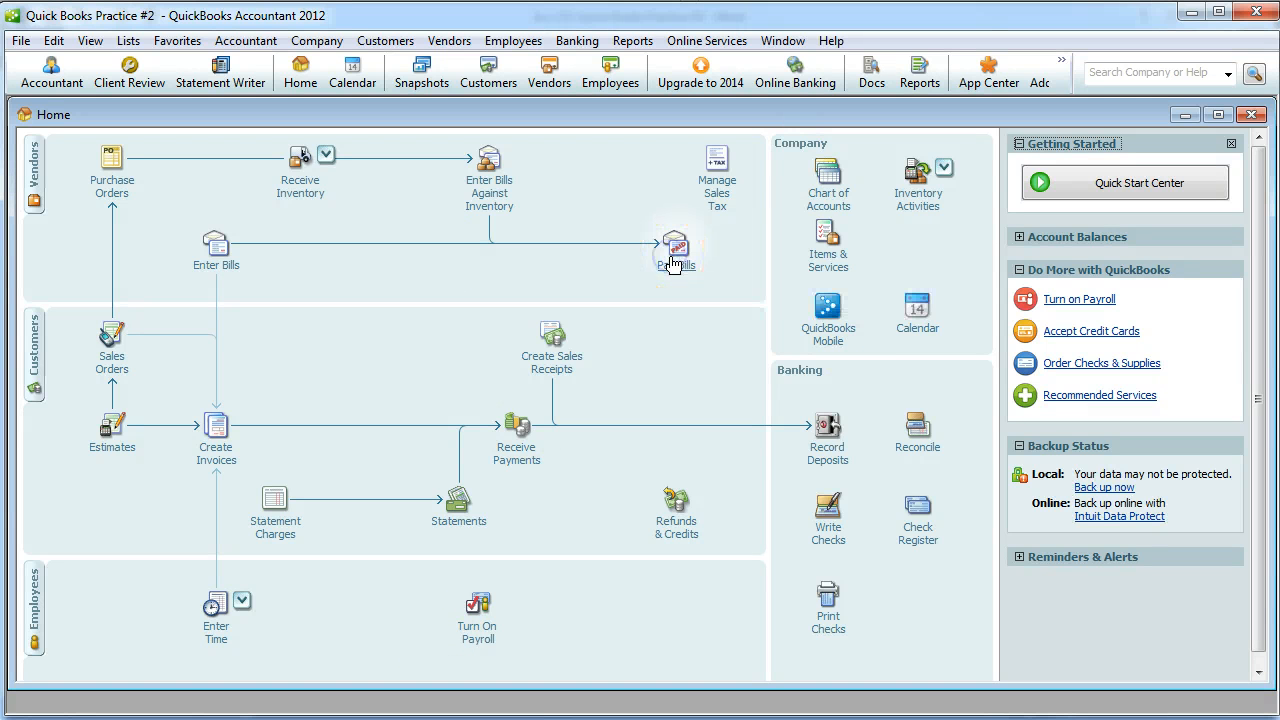
Show all bills in the Pay Bills window, close it, and switch to Word to read the practice instructions for the February transactions
{"action": "left_click", "coordinate": [181, 273]}
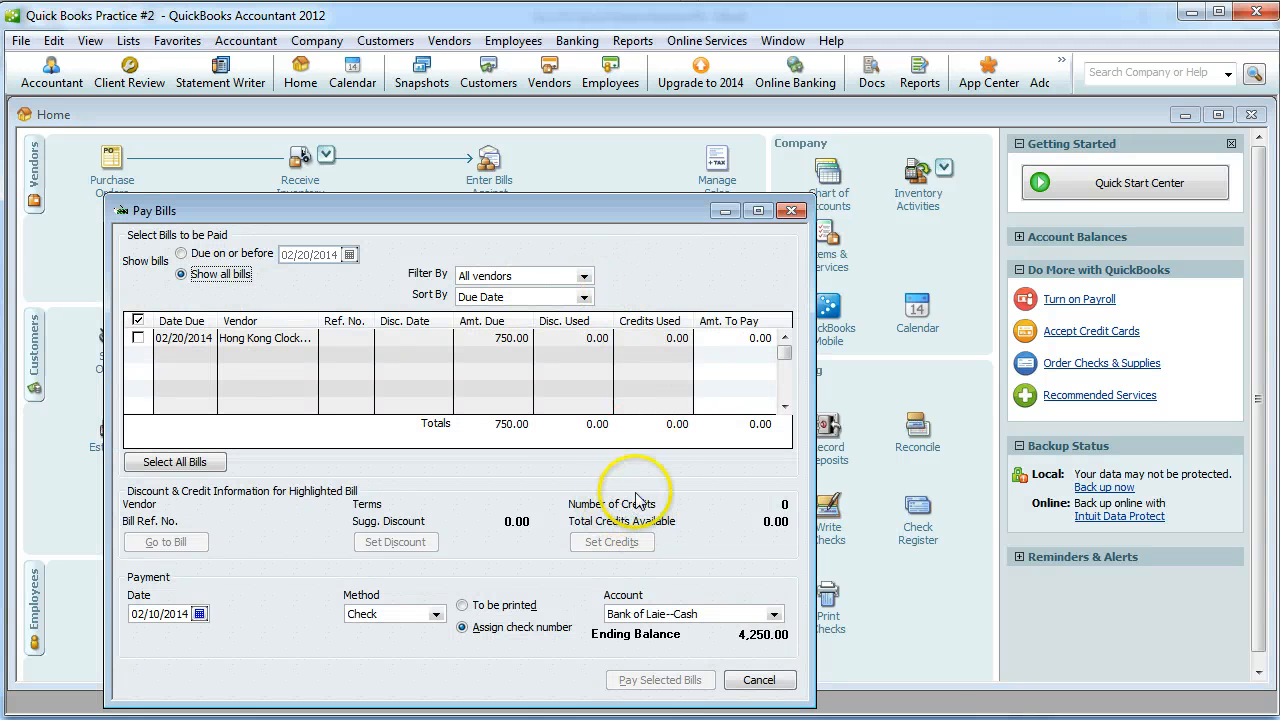
{"action": "key", "text": "alt+Tab"}
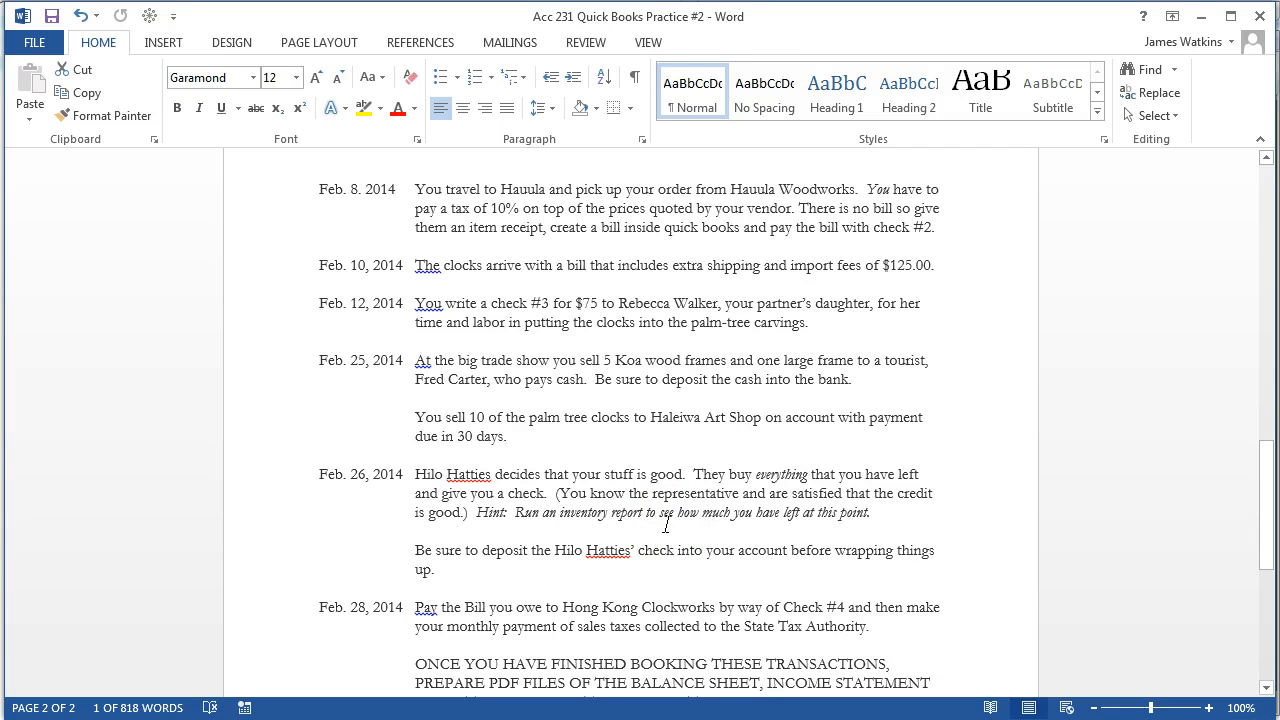
{"action": "key", "text": "alt+Tab"}
{"action": "left_click", "coordinate": [792, 211]}
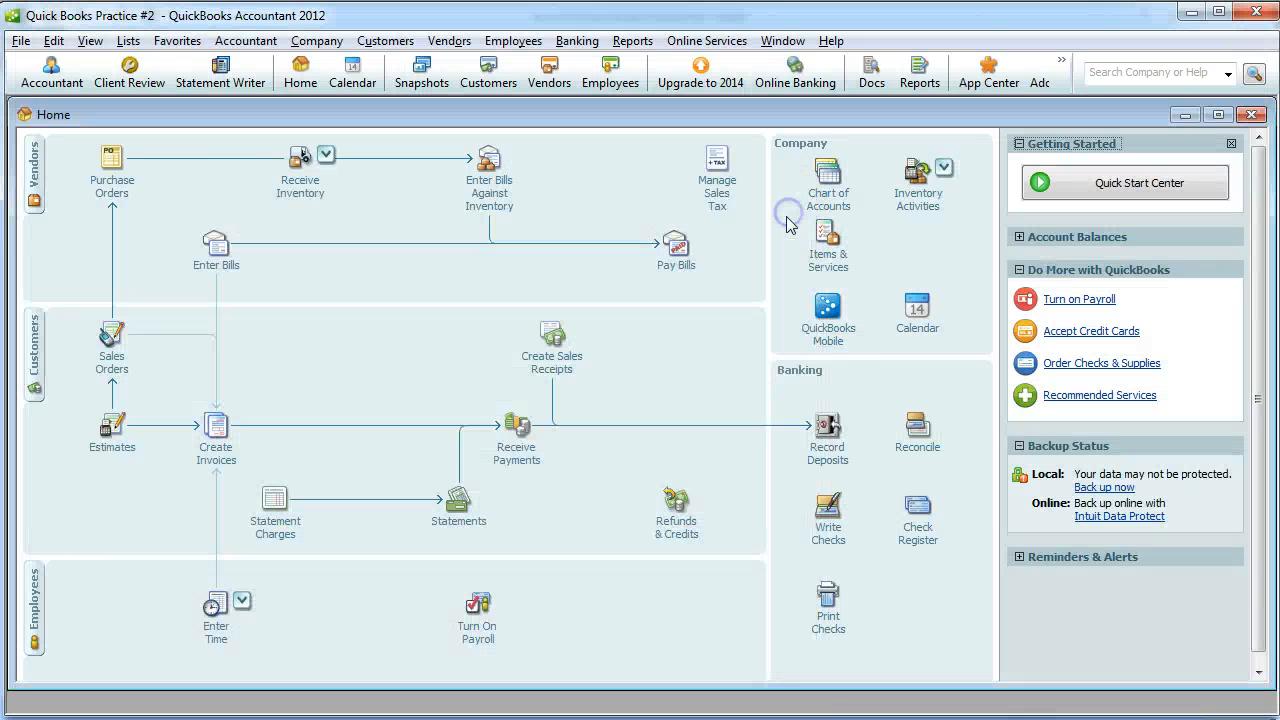
{"action": "key", "text": "alt+Tab"}
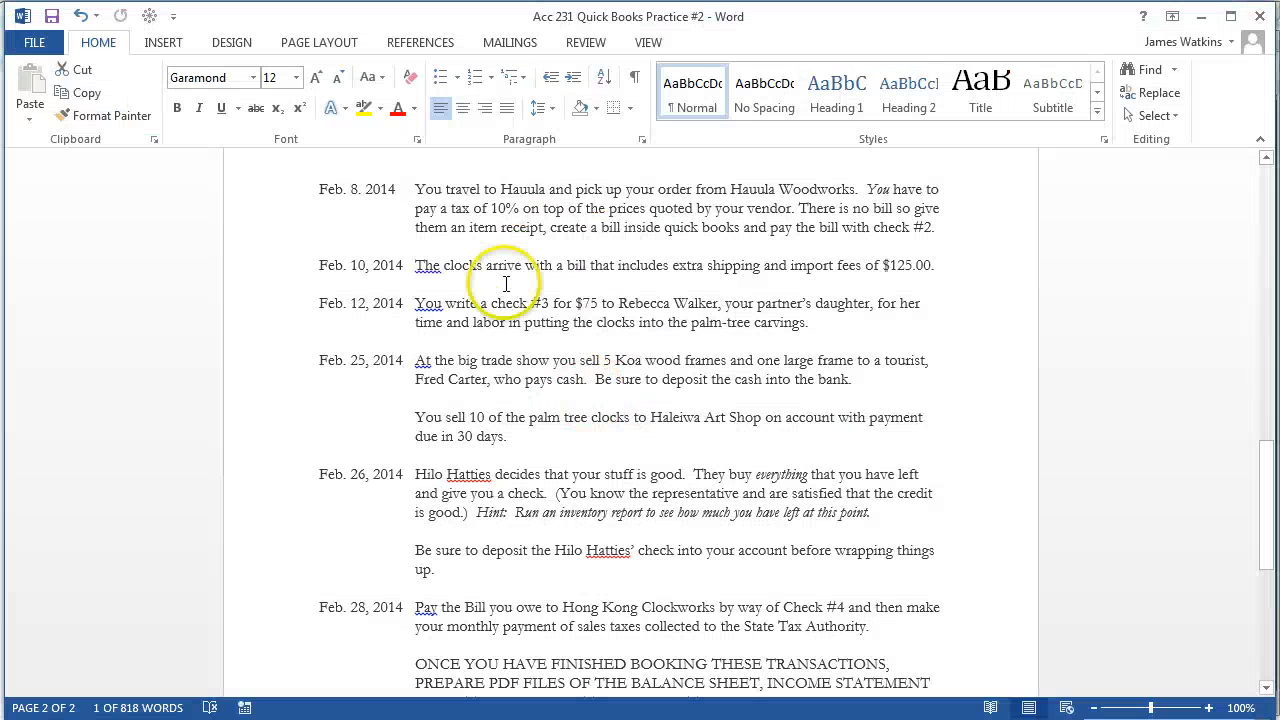
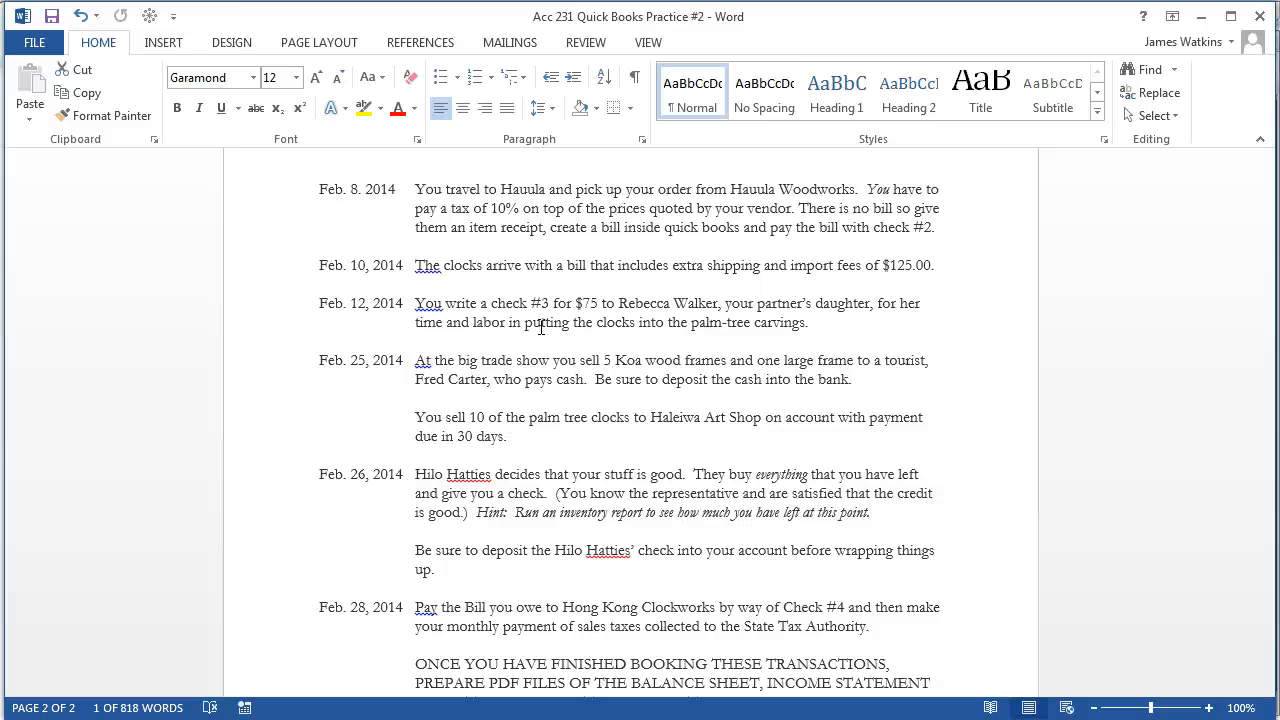
Switch to QuickBooks, start a check from Bank of Laie--Cash, enter the payee's full name and quick-add it to the name list
{"action": "key", "text": "alt+Tab"}
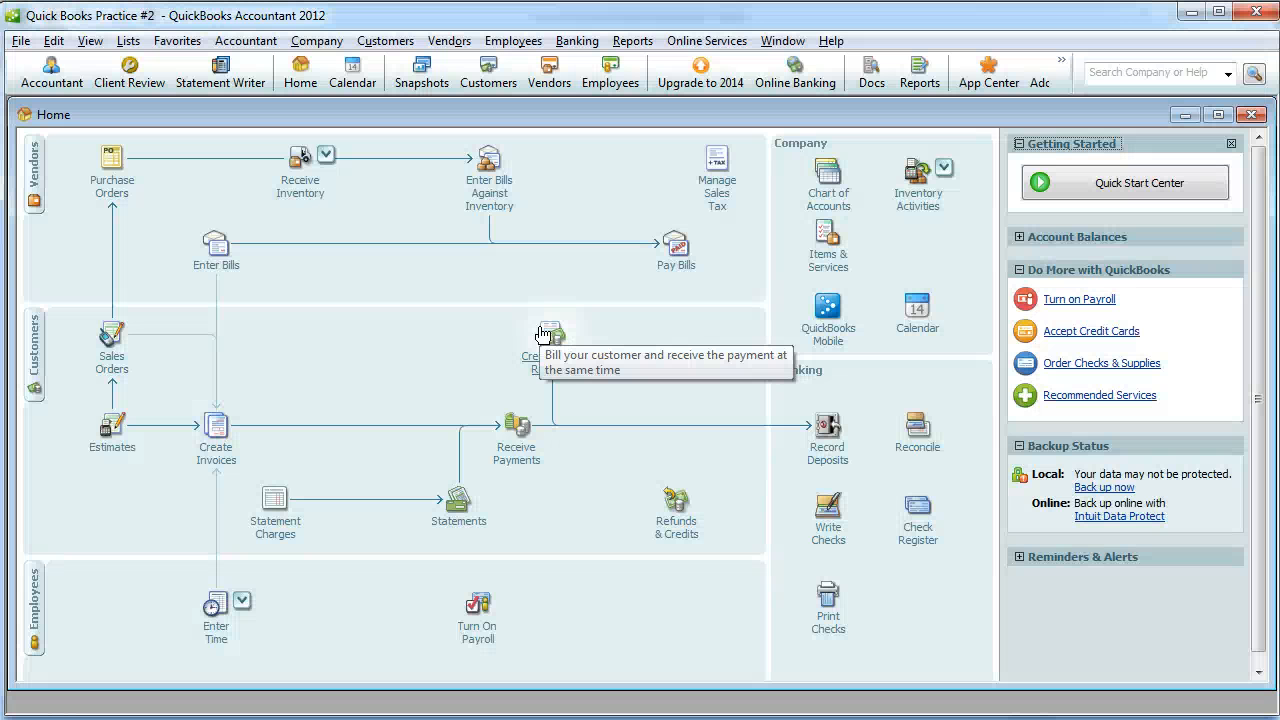
{"action": "left_click", "coordinate": [828, 512]}
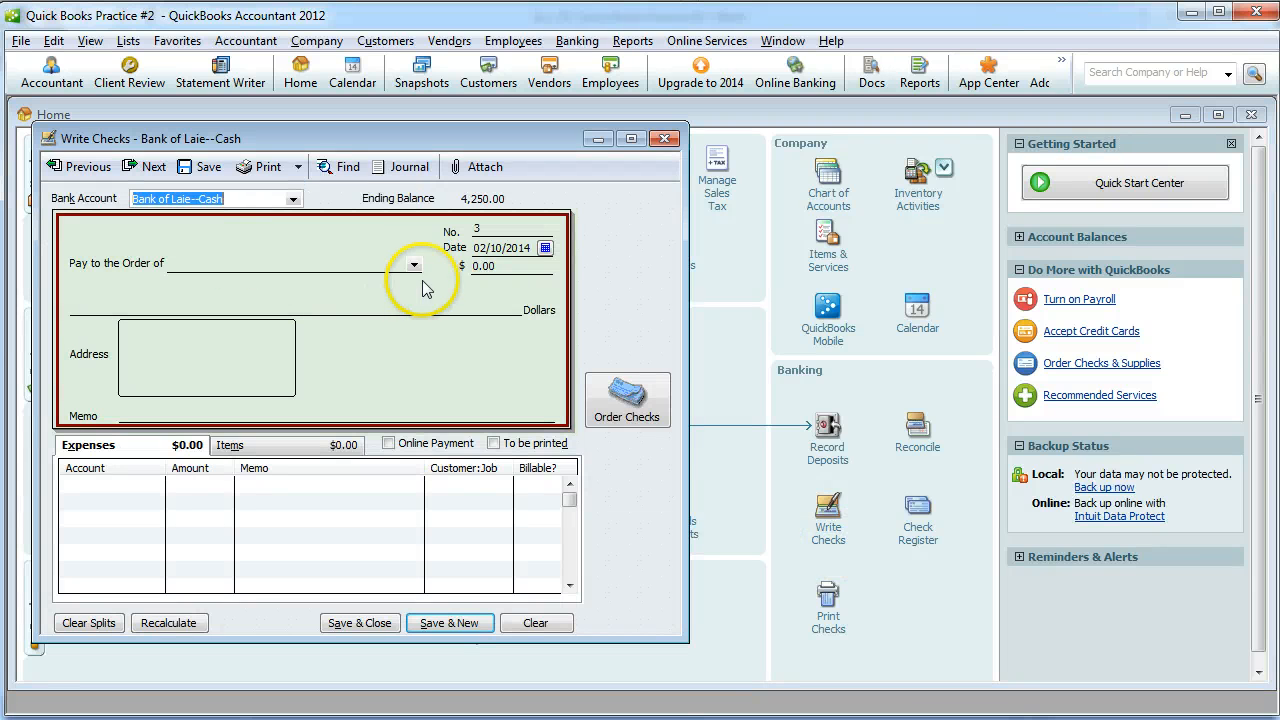
{"action": "left_click", "coordinate": [335, 265]}
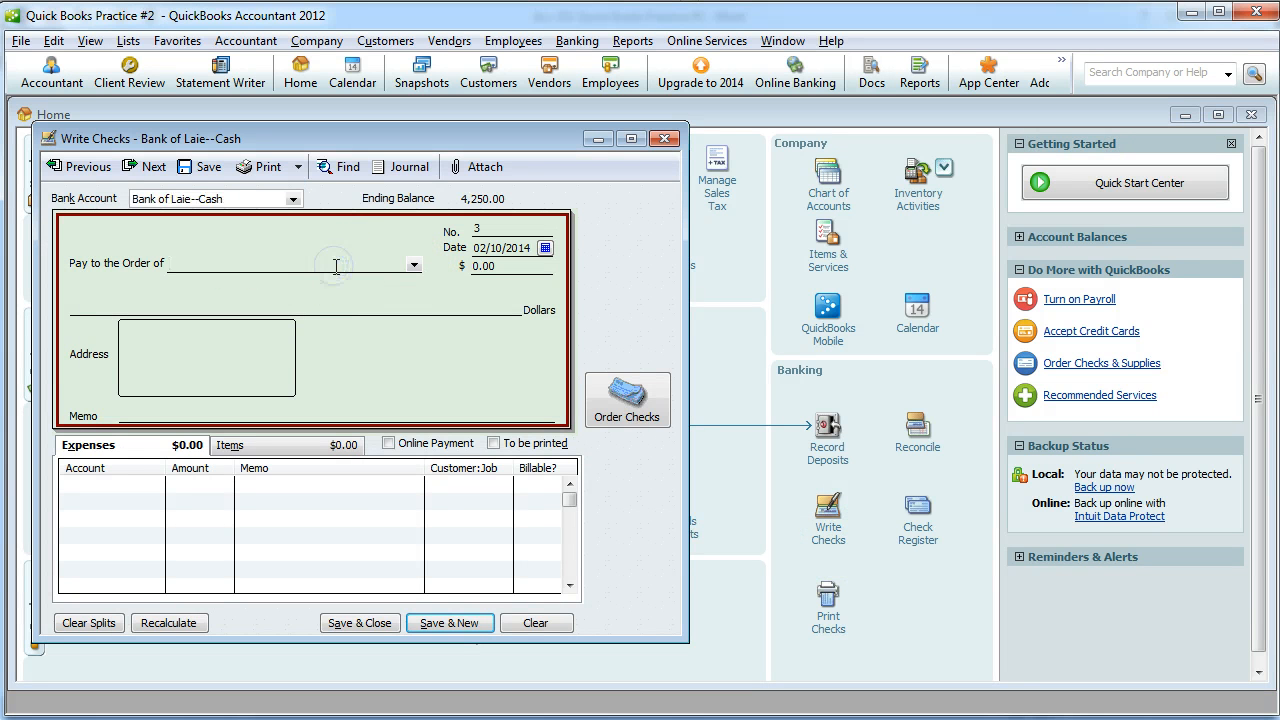
{"action": "key", "text": "alt+Tab"}
{"action": "key", "text": "alt+Tab"}
{"action": "type", "text": "Rebecca Walker"}
{"action": "key", "text": "Tab"}
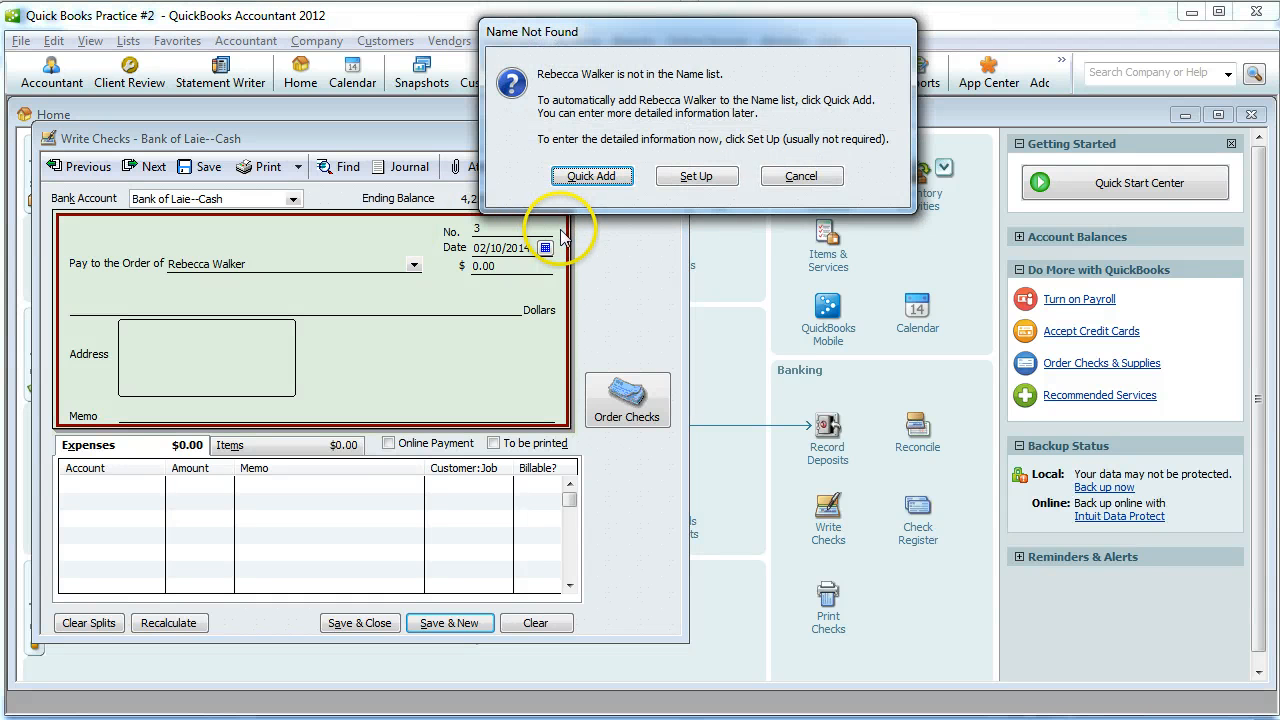
{"action": "left_click", "coordinate": [598, 180]}
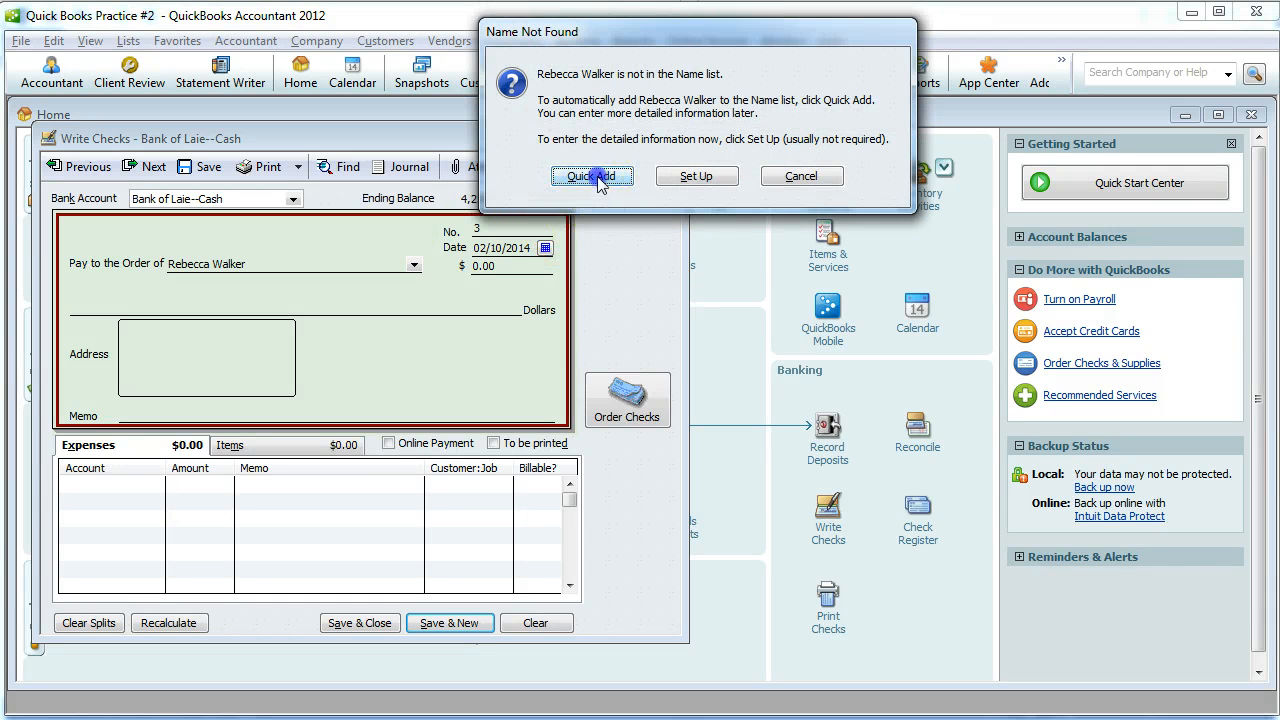
{"action": "left_click", "coordinate": [581, 391]}
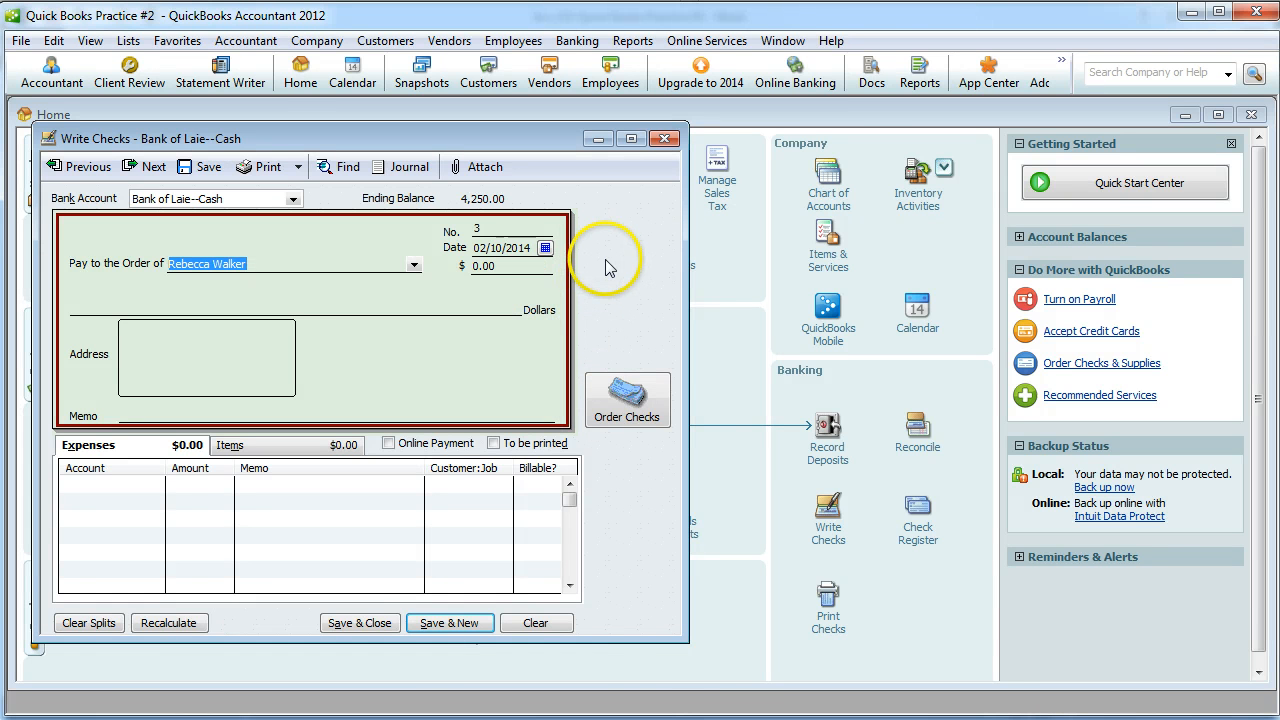
Date the check 02/12/2014 and enter "Assembly of Clocks" as its memo
{"action": "key", "text": "alt+Tab"}
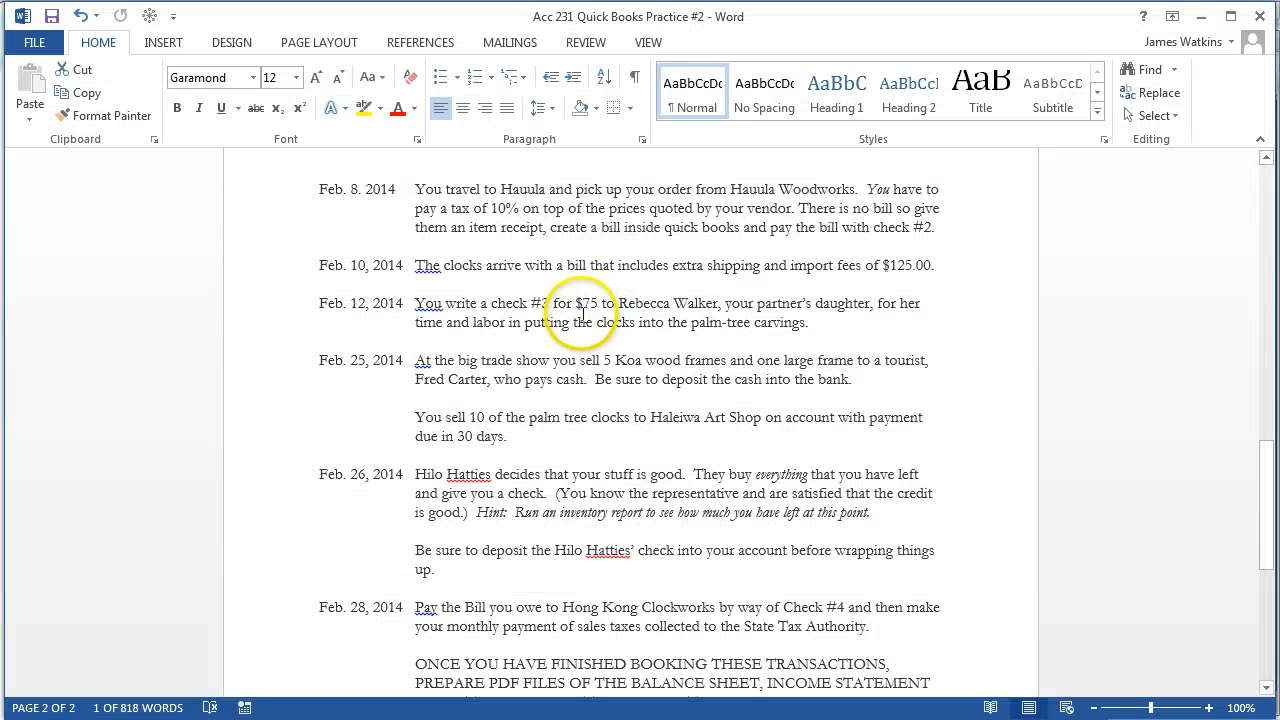
{"action": "key", "text": "alt+Tab"}
{"action": "left_click", "coordinate": [545, 247]}
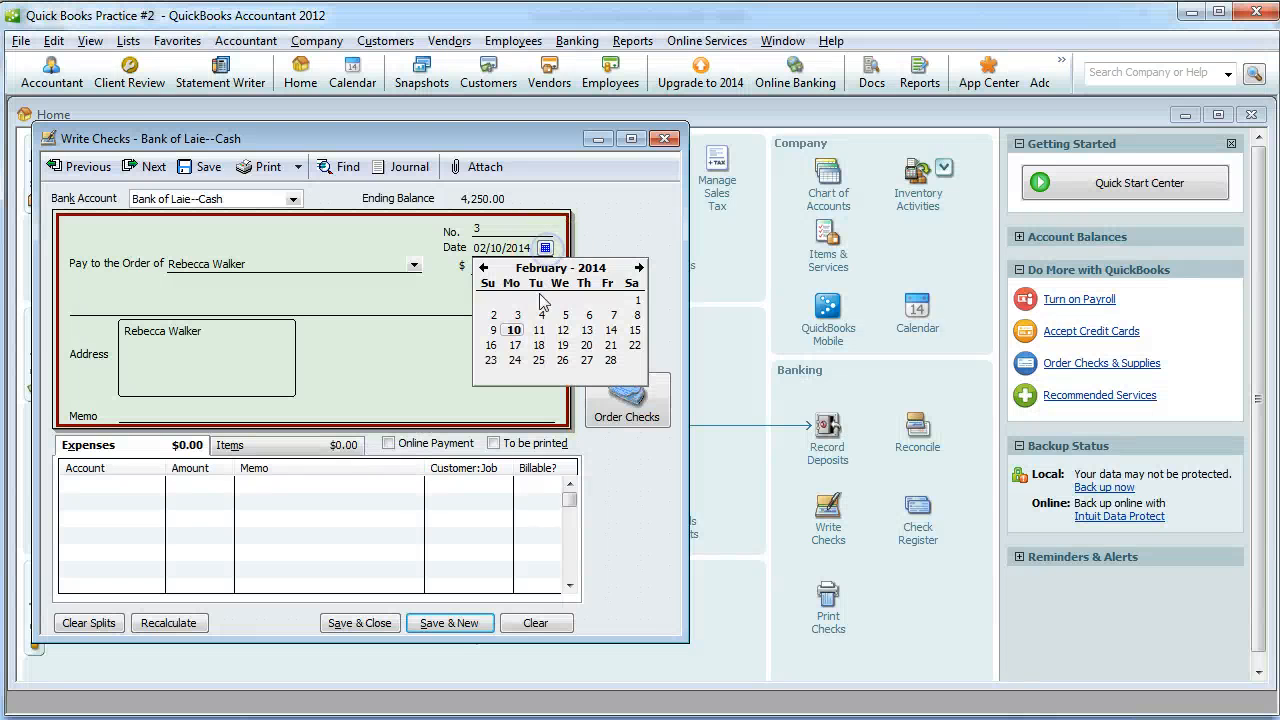
{"action": "left_click", "coordinate": [563, 330]}
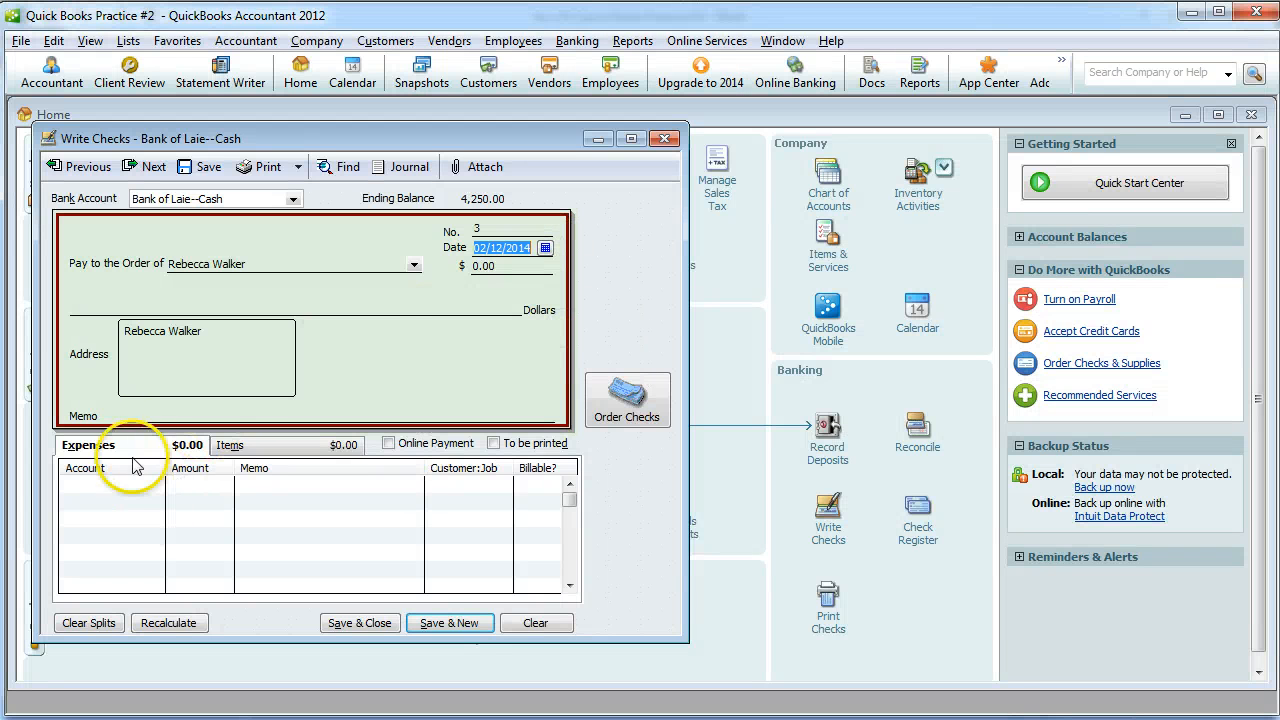
{"action": "left_click", "coordinate": [143, 415]}
{"action": "type", "text": "Ass"}
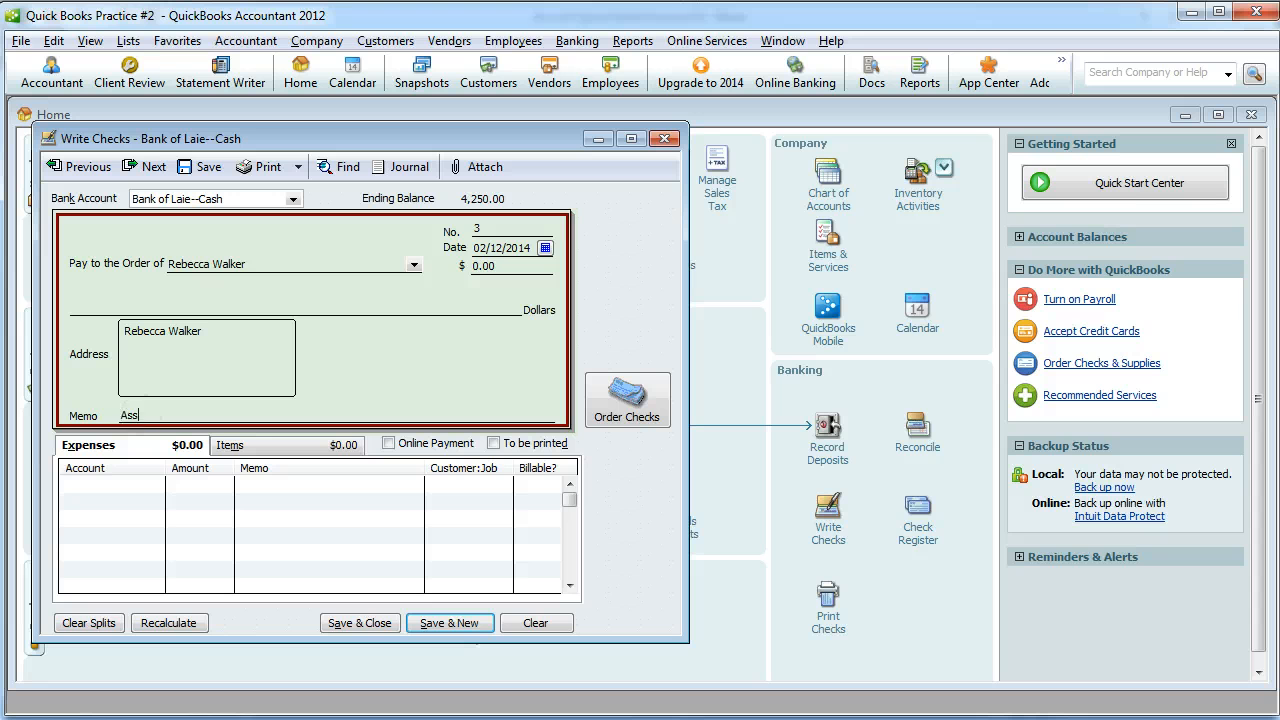
{"action": "type", "text": "embly of Clocks"}
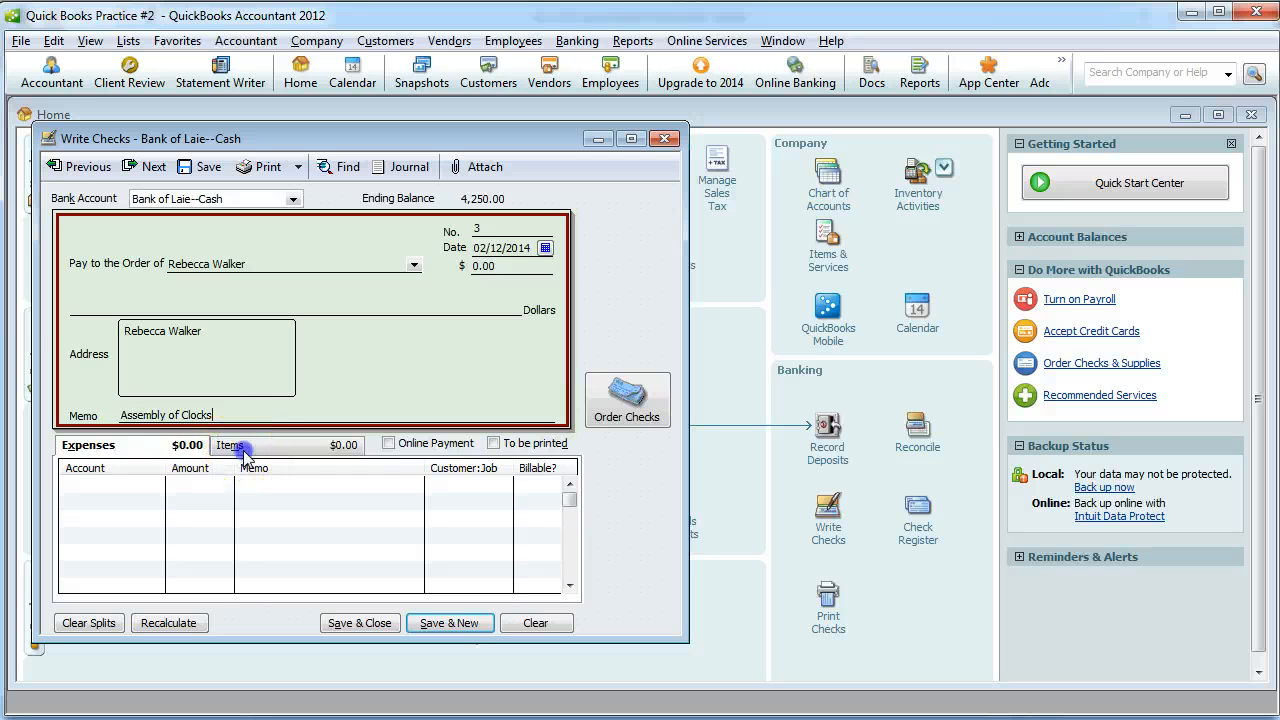
{"action": "left_click", "coordinate": [243, 452]}
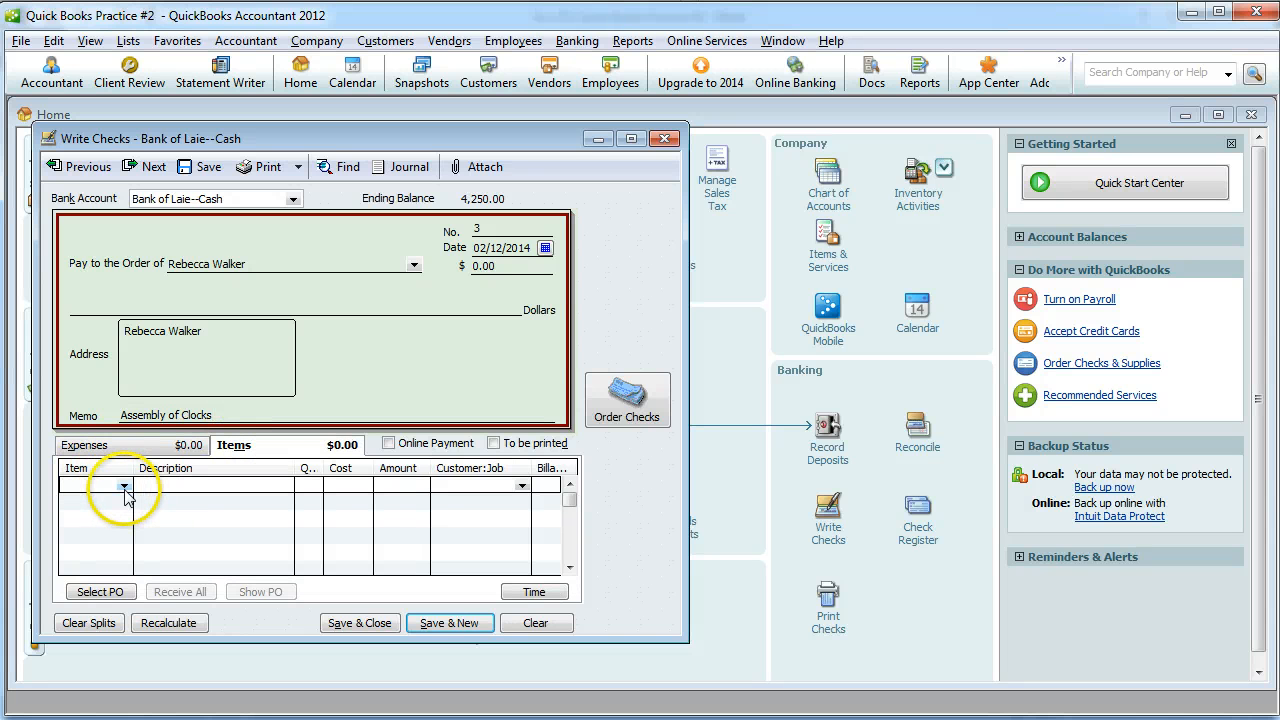
{"action": "left_click", "coordinate": [124, 485]}
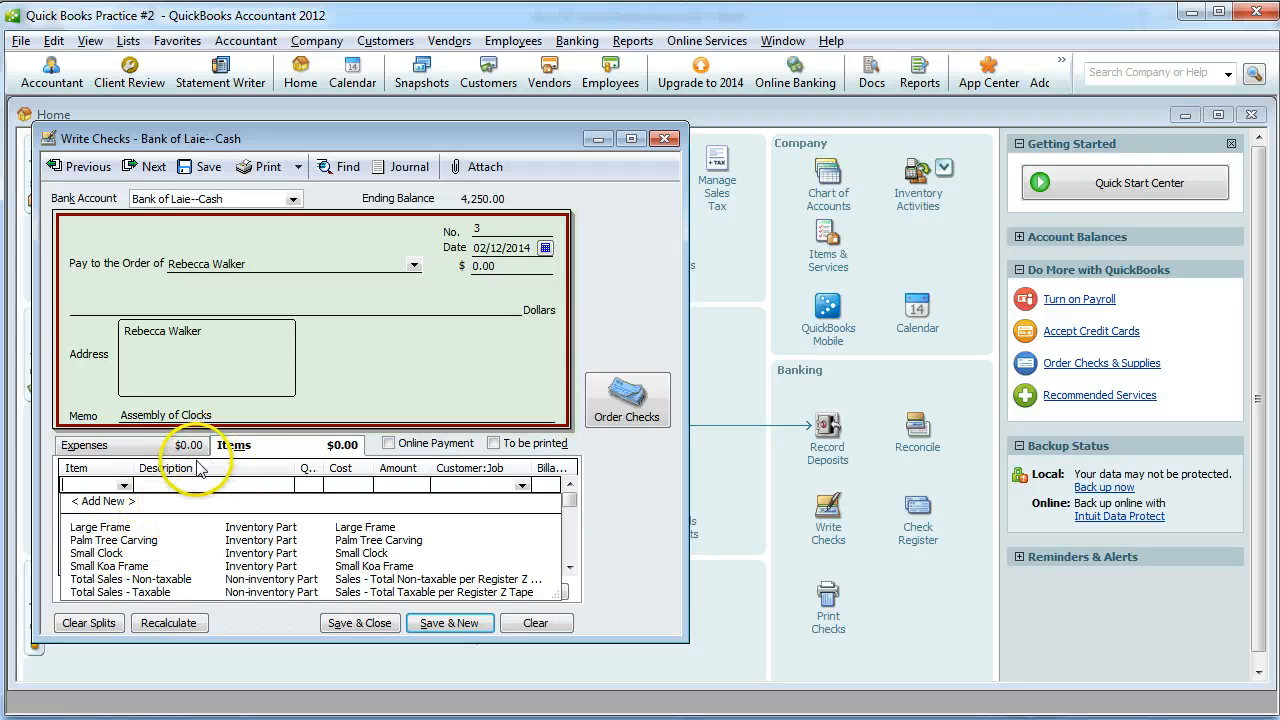
{"action": "left_click", "coordinate": [148, 445]}
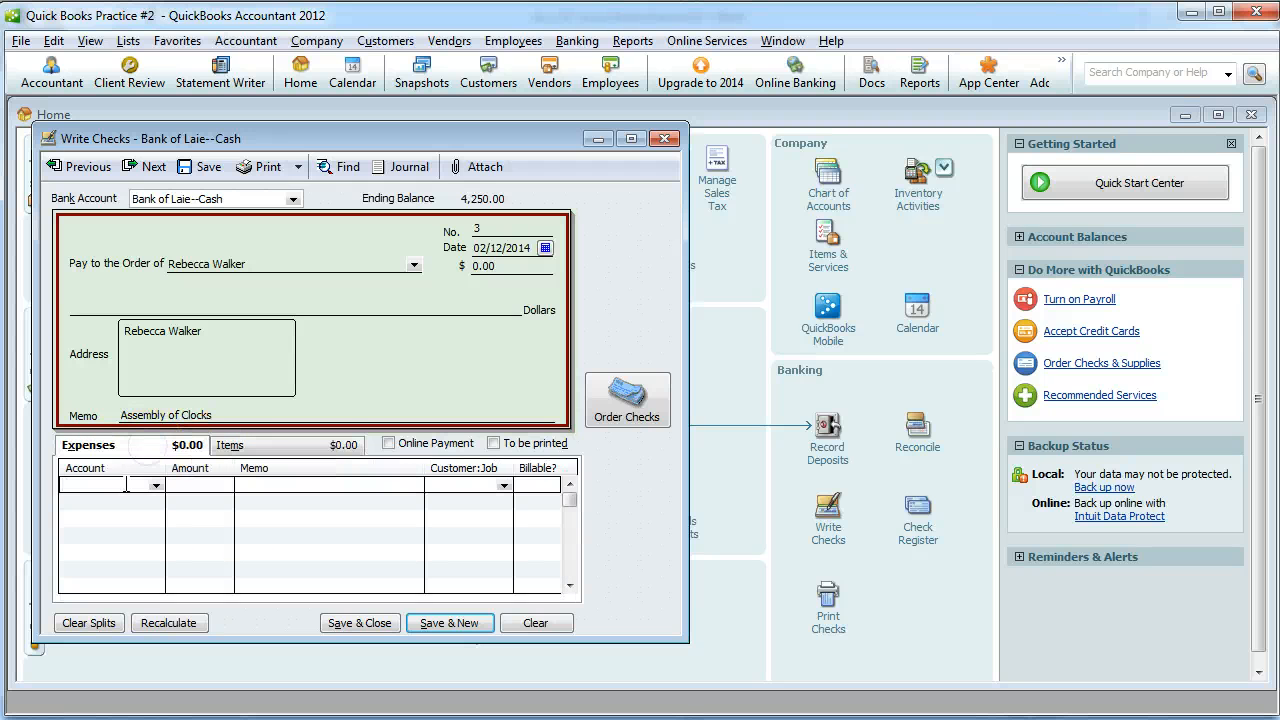
Create a new Other Expense account named "Inventory Adjustment" for the check's first expense line
{"action": "left_click", "coordinate": [153, 486]}
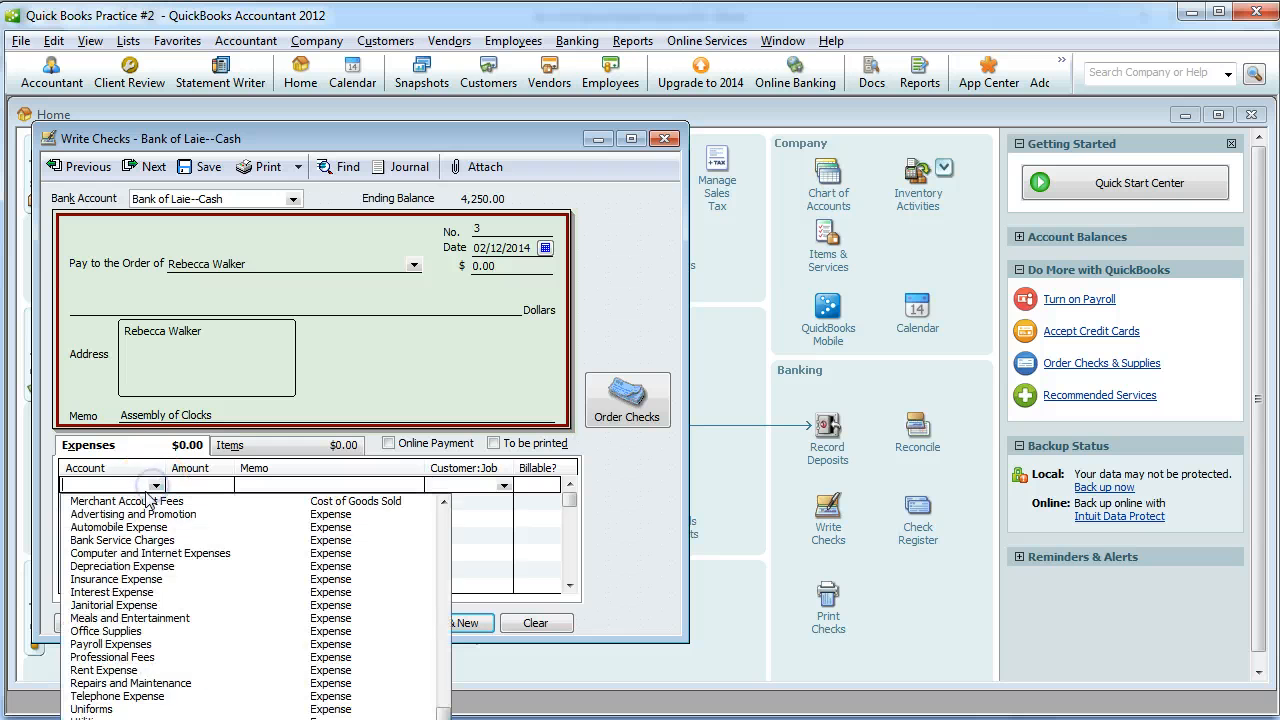
{"action": "scroll", "coordinate": [160, 505], "scroll_direction": "up", "scroll_amount": 6}
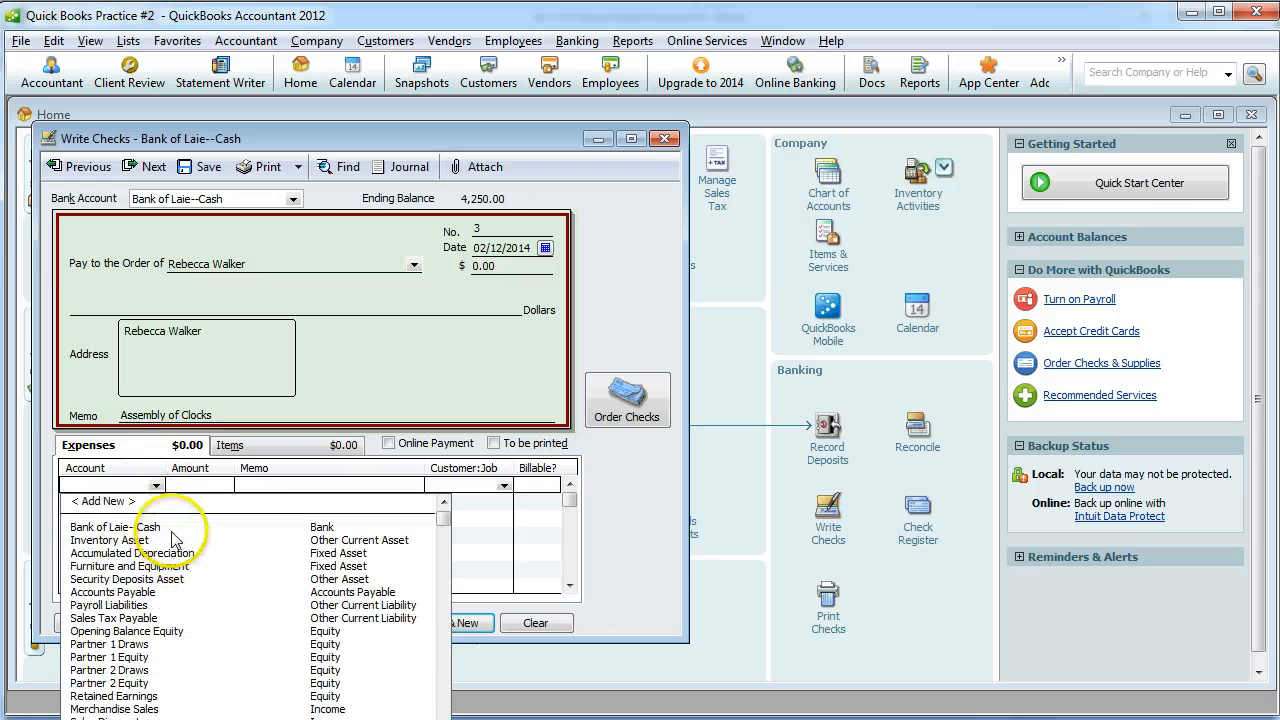
{"action": "left_click", "coordinate": [104, 501]}
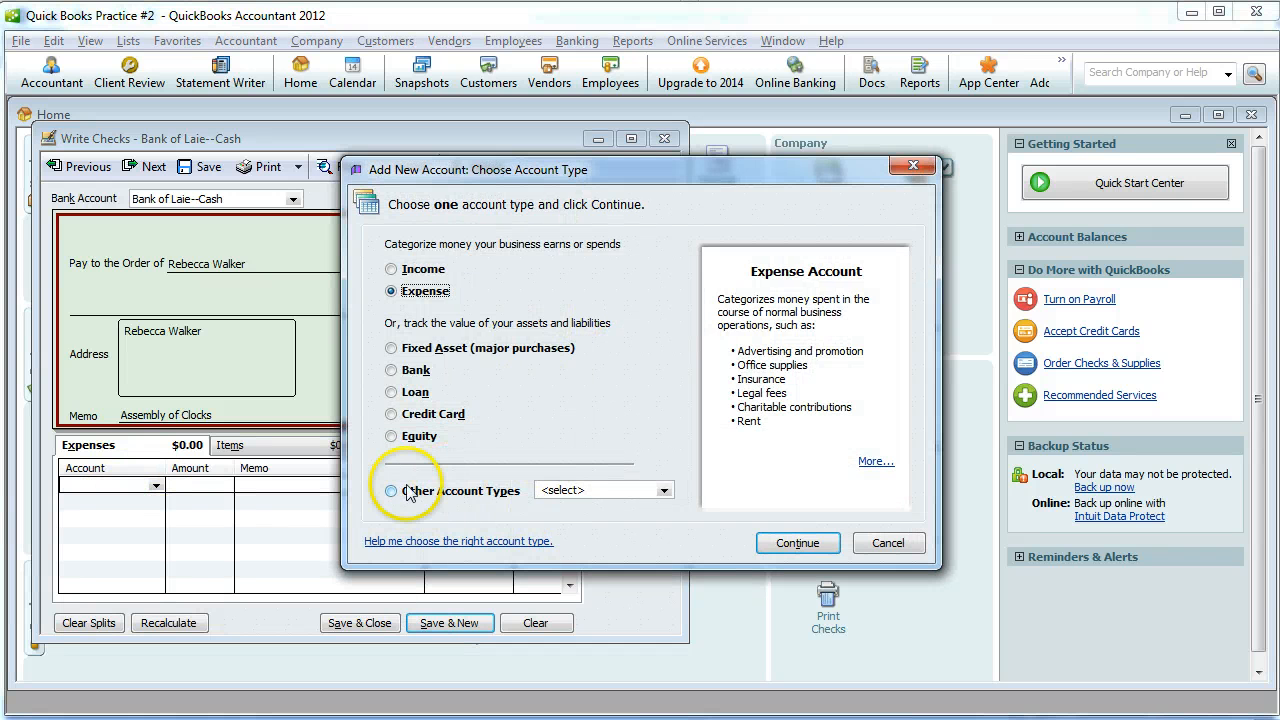
{"action": "left_click", "coordinate": [508, 494]}
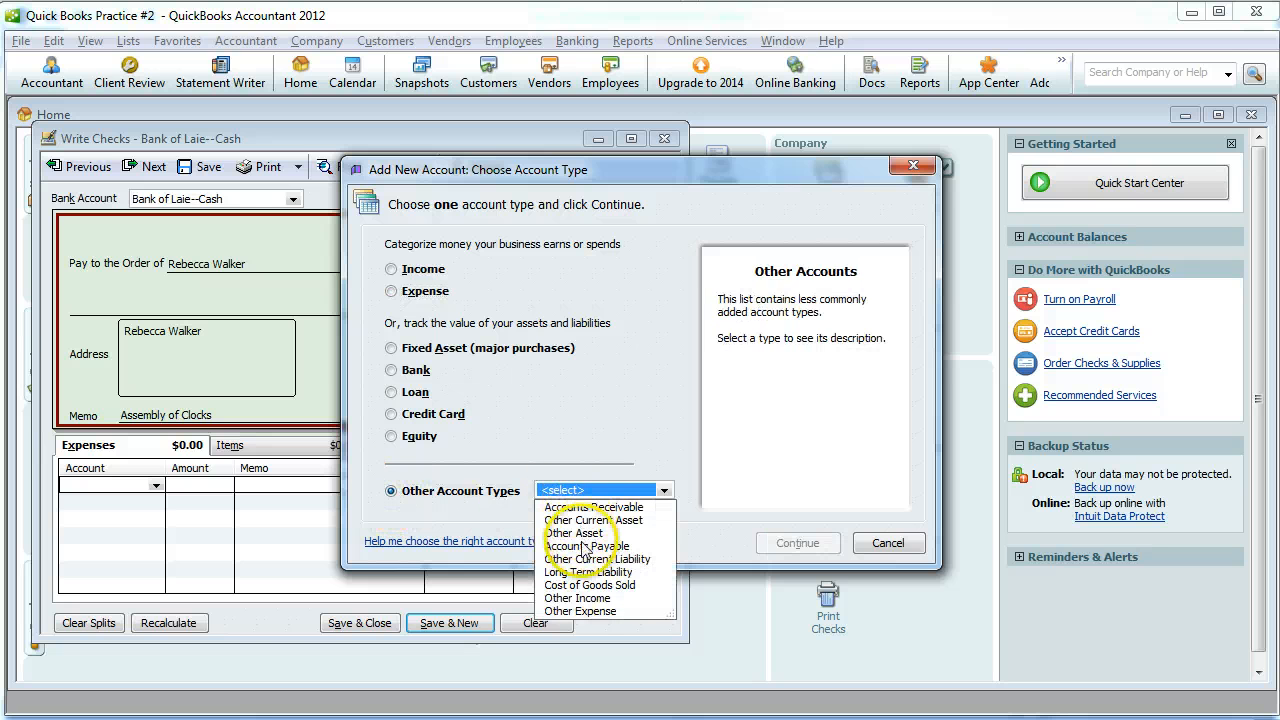
{"action": "left_click", "coordinate": [580, 611]}
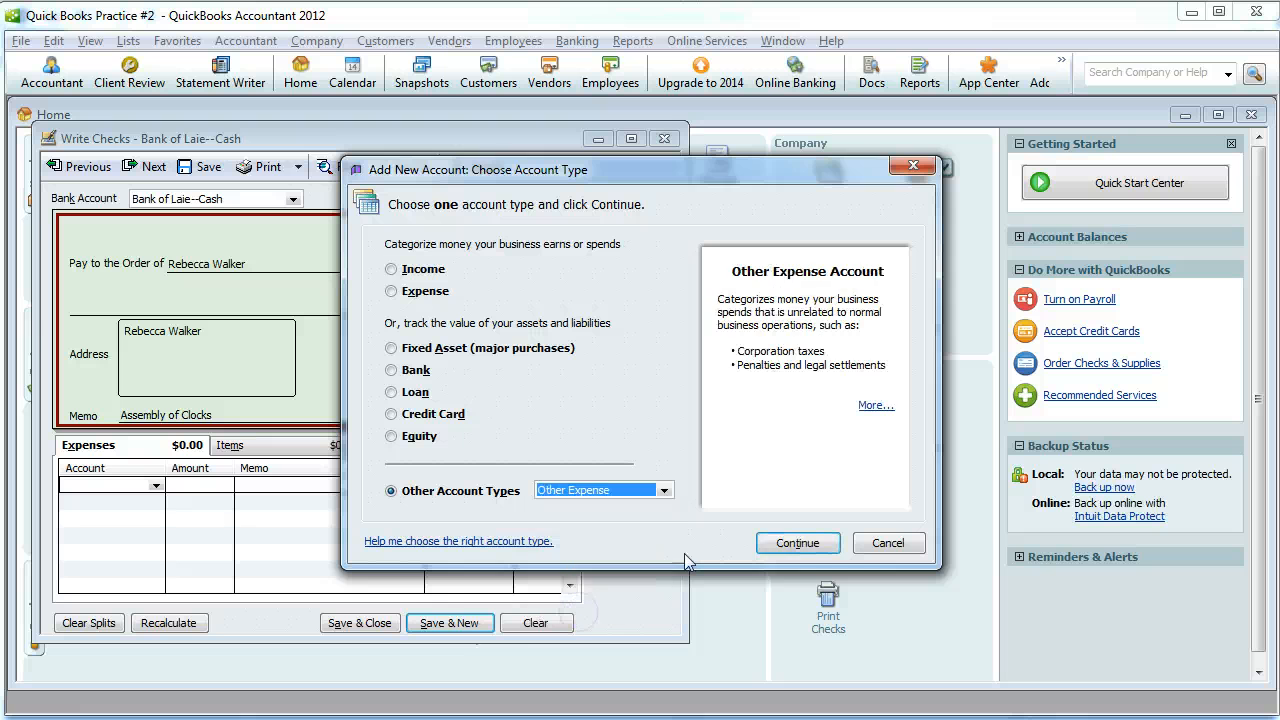
{"action": "left_click", "coordinate": [812, 550]}
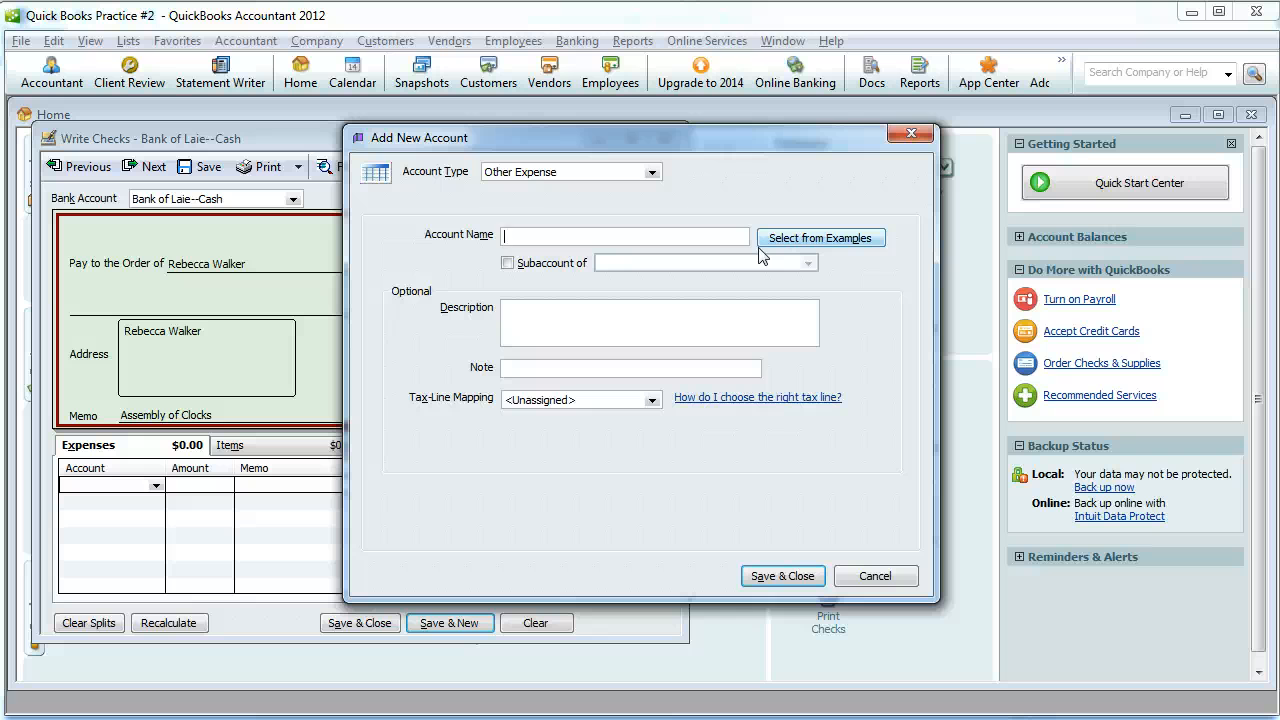
{"action": "type", "text": "Inventory Adjustment"}
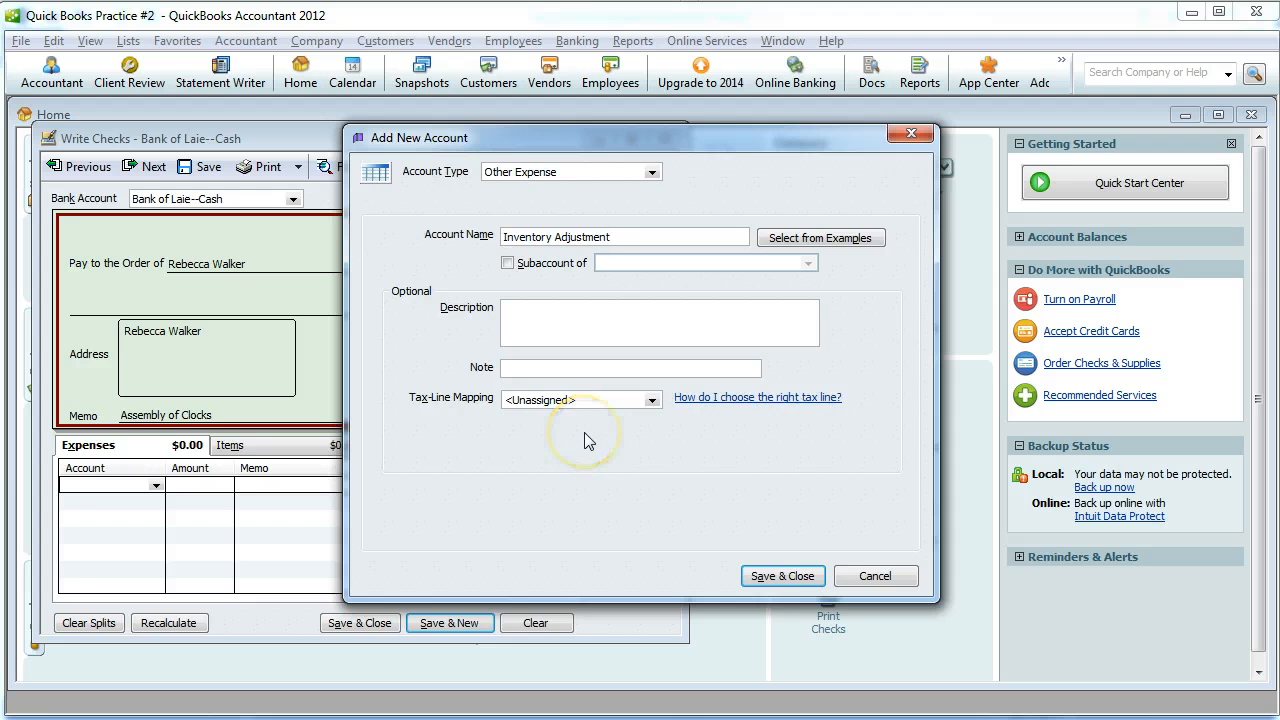
{"action": "left_click", "coordinate": [782, 577]}
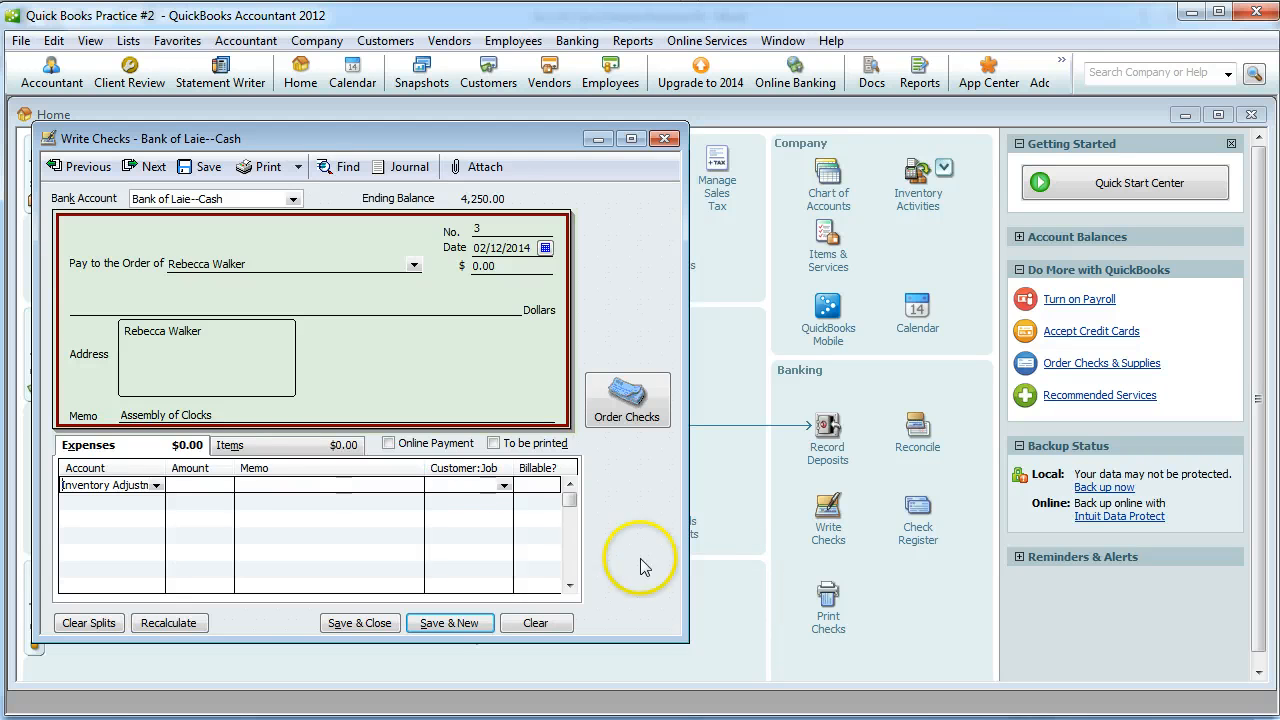
Enter 75.00 with the line memo "Cost of assembling clocks" on the expense line, then save and close the check
{"action": "left_click", "coordinate": [220, 483]}
{"action": "type", "text": "75.00"}
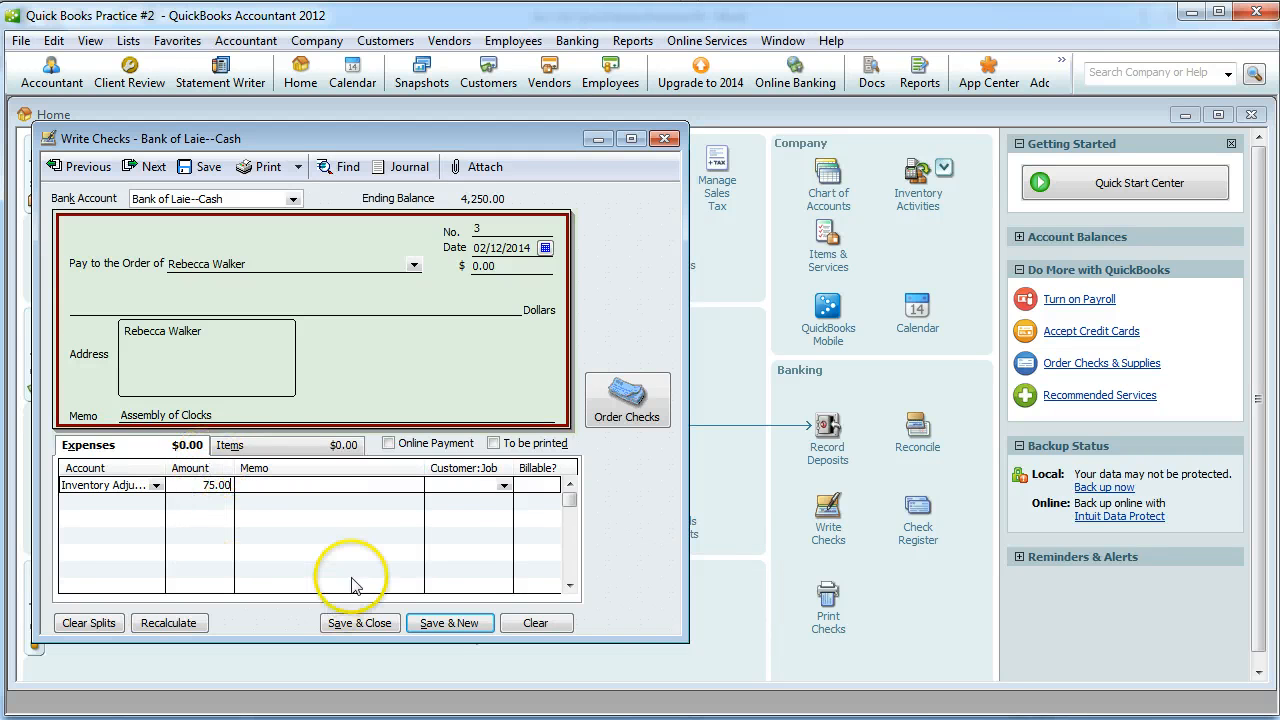
{"action": "left_click", "coordinate": [258, 486]}
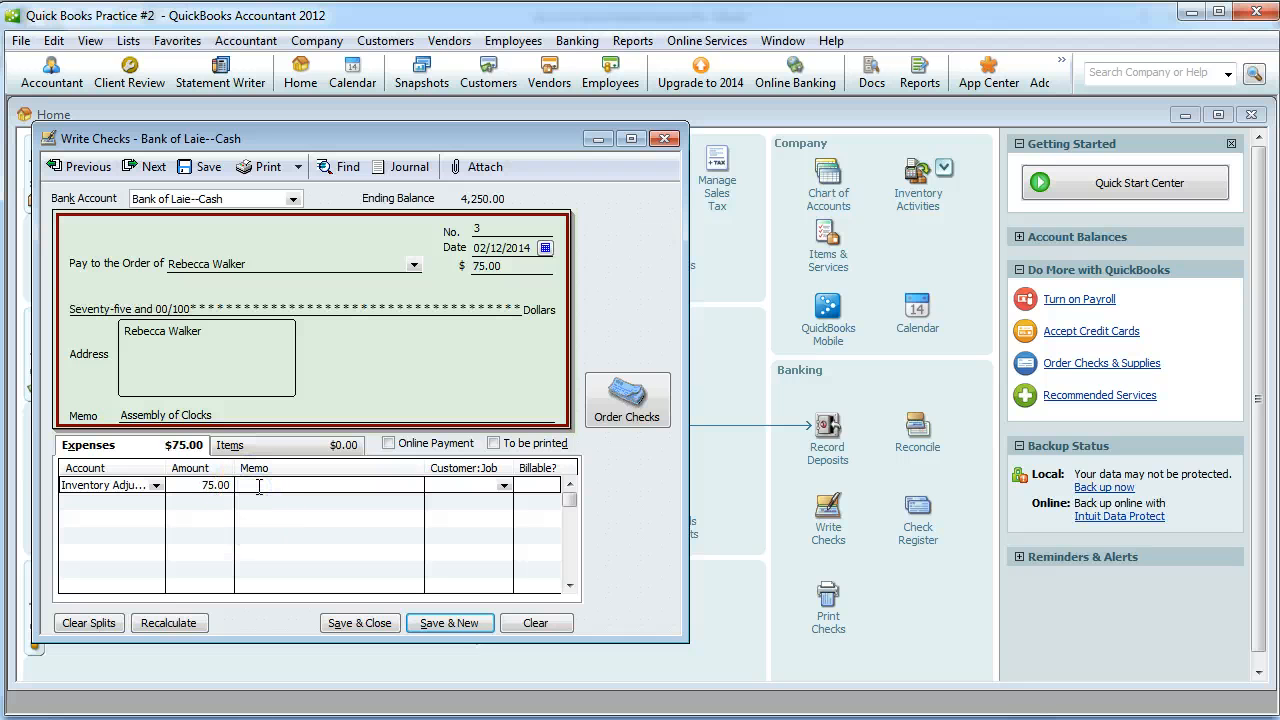
{"action": "type", "text": "Cost of assembling clocks"}
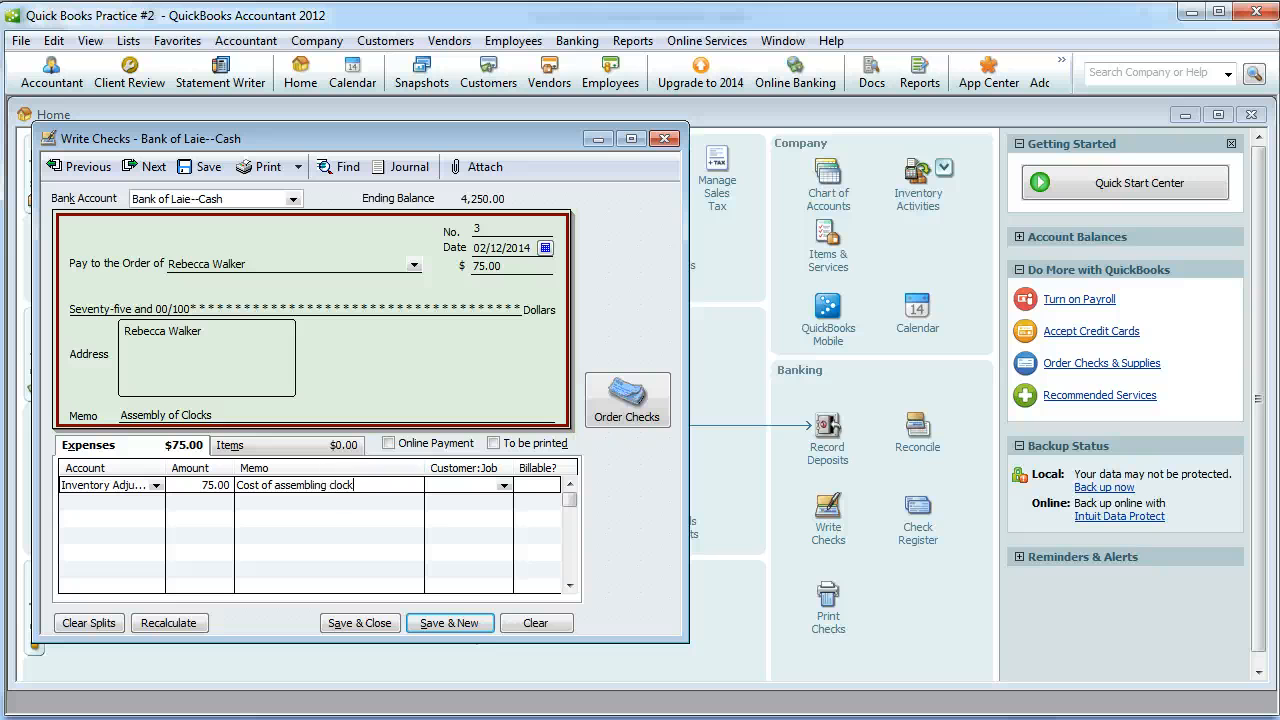
{"action": "left_click", "coordinate": [354, 623]}
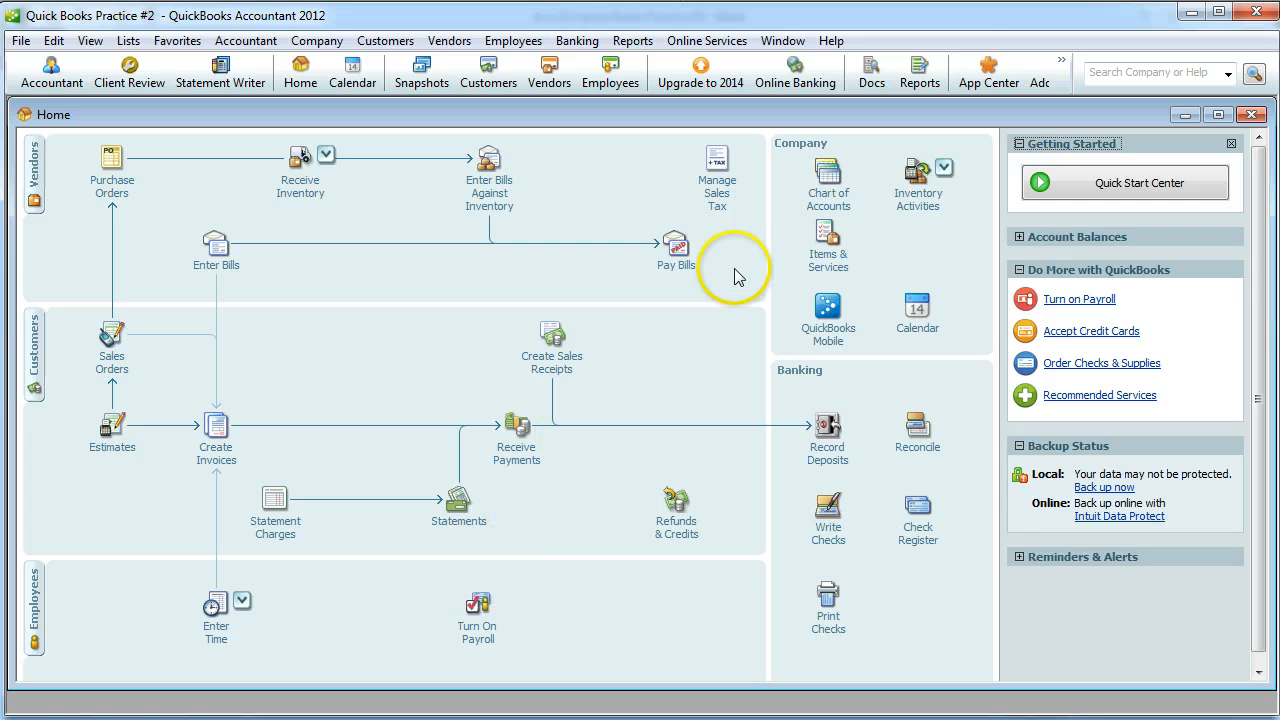
Start a build assembly and create a new Inventory Assembly item named "Palm Tree Clock" with the description "Palm Tree clock"
{"action": "left_click", "coordinate": [912, 207]}
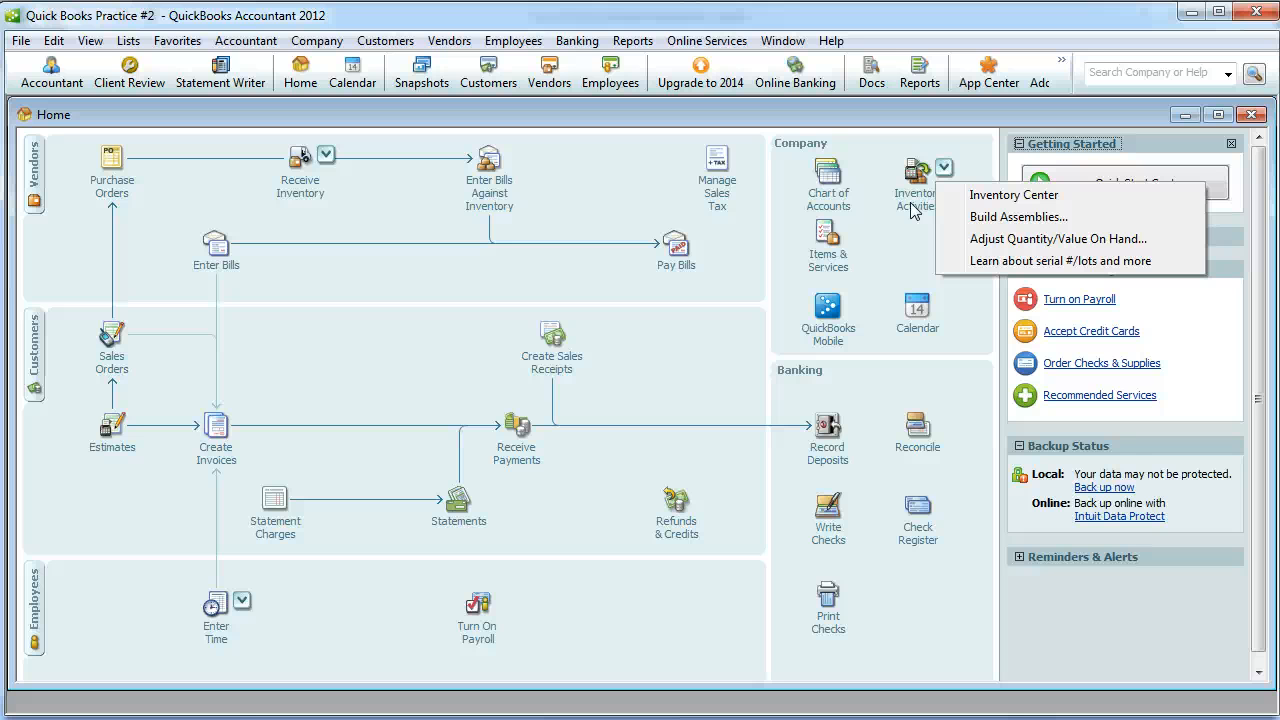
{"action": "left_click", "coordinate": [978, 218]}
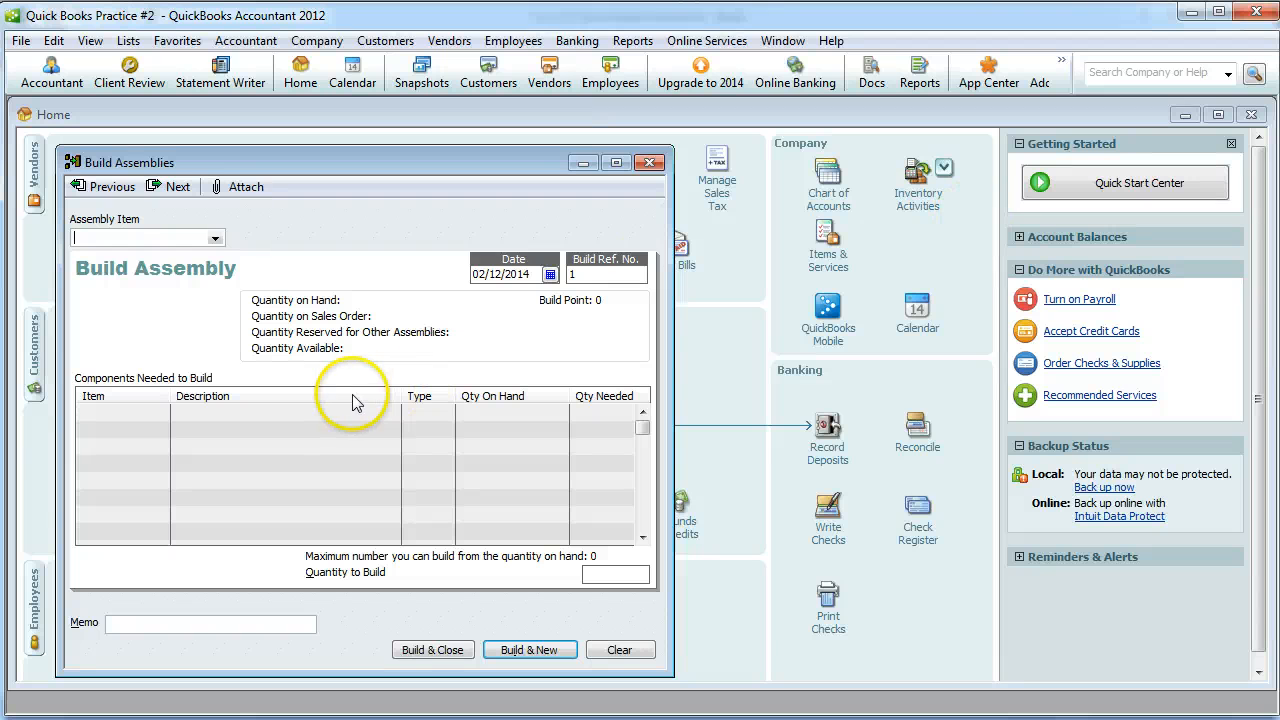
{"action": "left_click", "coordinate": [215, 240]}
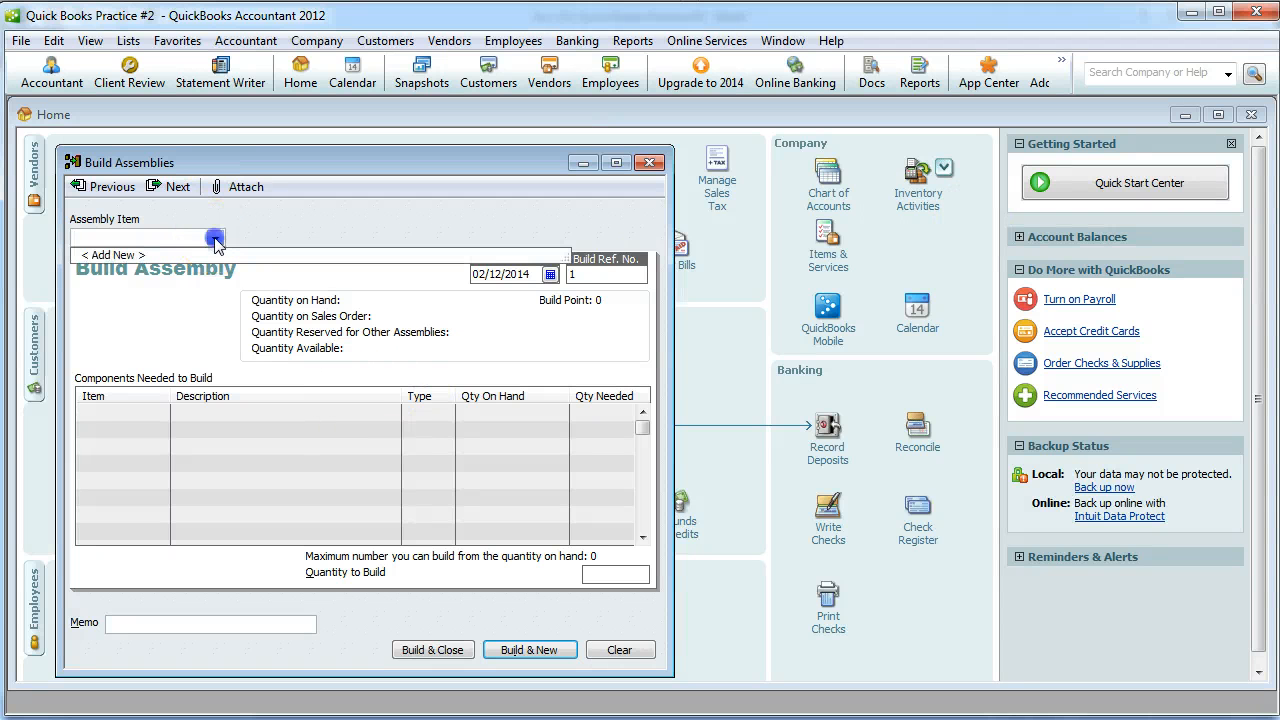
{"action": "left_click", "coordinate": [143, 256]}
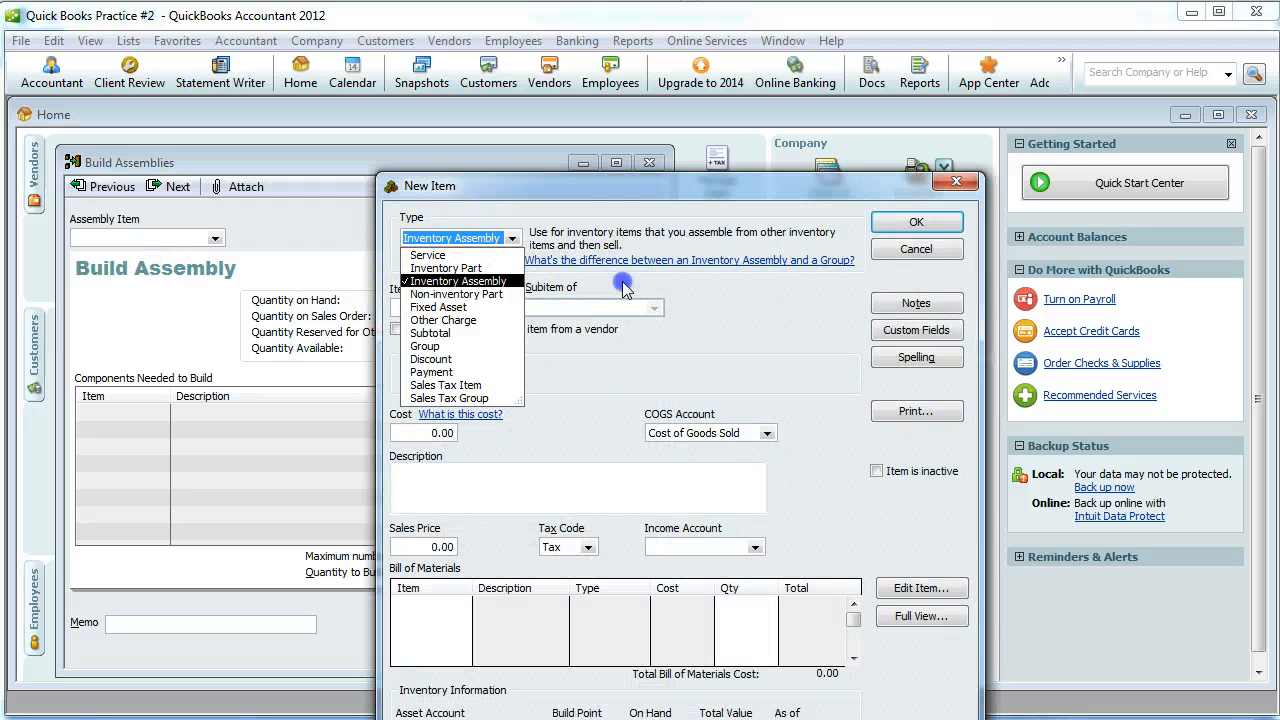
{"action": "left_click", "coordinate": [402, 306]}
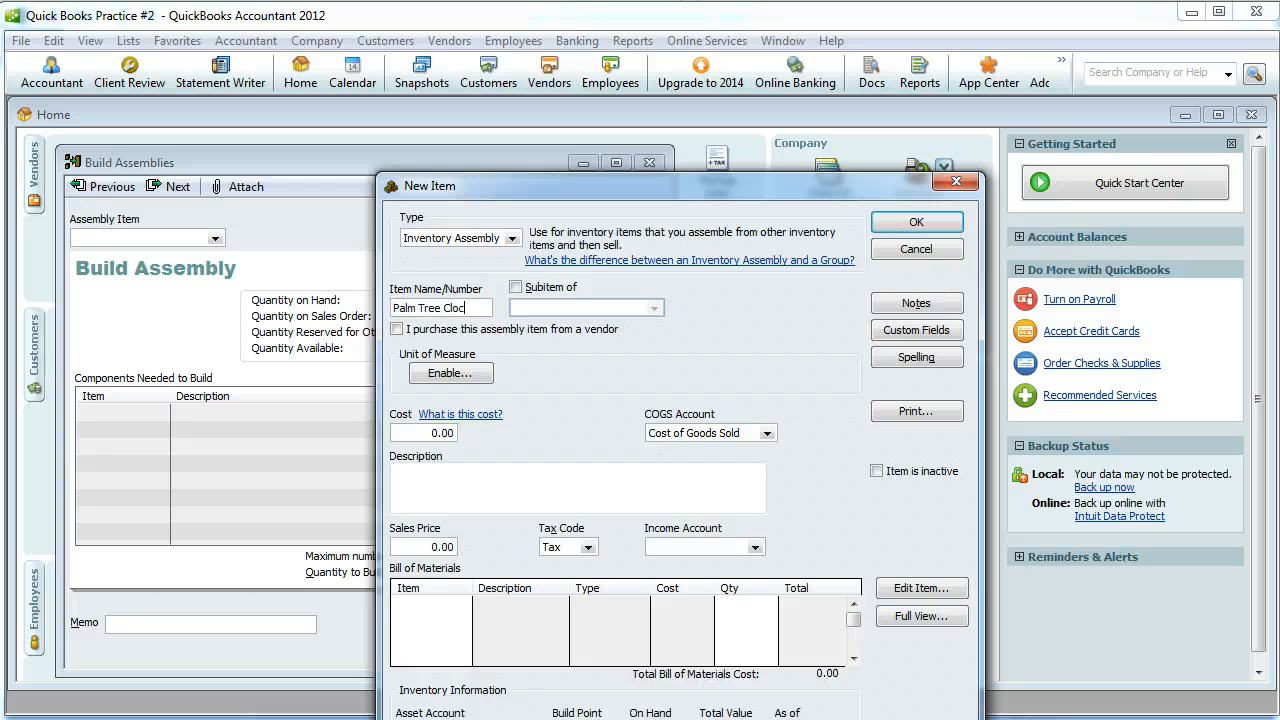
{"action": "left_click", "coordinate": [435, 473]}
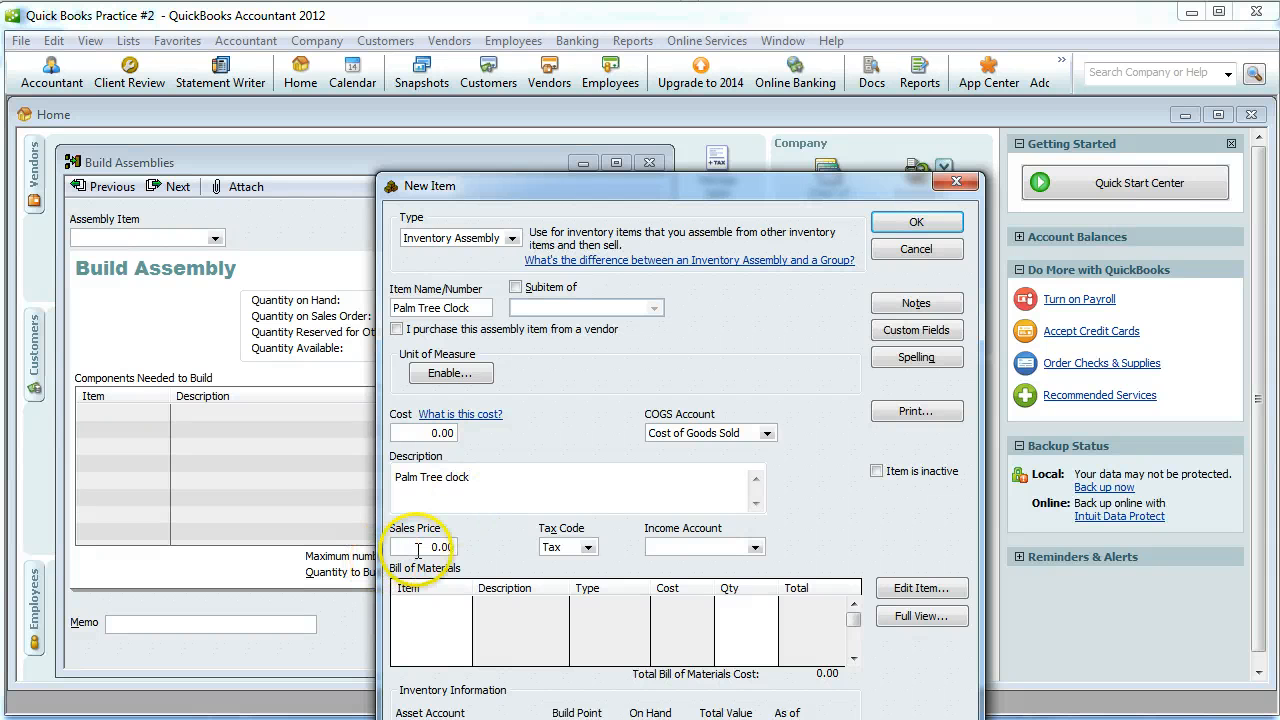
Look up the palm-tree clock's retail price in the Word practice document, then return to the new item in QuickBooks
{"action": "key", "text": "alt+Tab"}
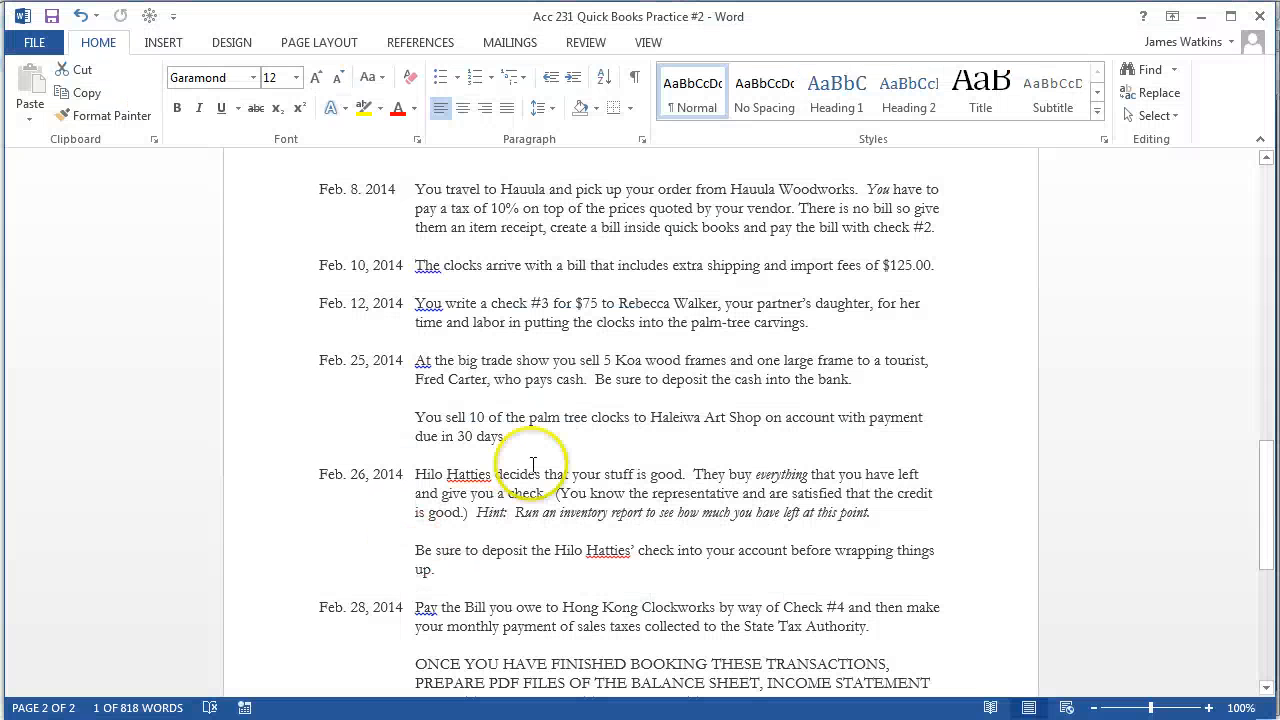
{"action": "scroll", "coordinate": [560, 460], "scroll_direction": "up", "scroll_amount": 6}
{"action": "scroll", "coordinate": [575, 427], "scroll_direction": "up", "scroll_amount": 5}
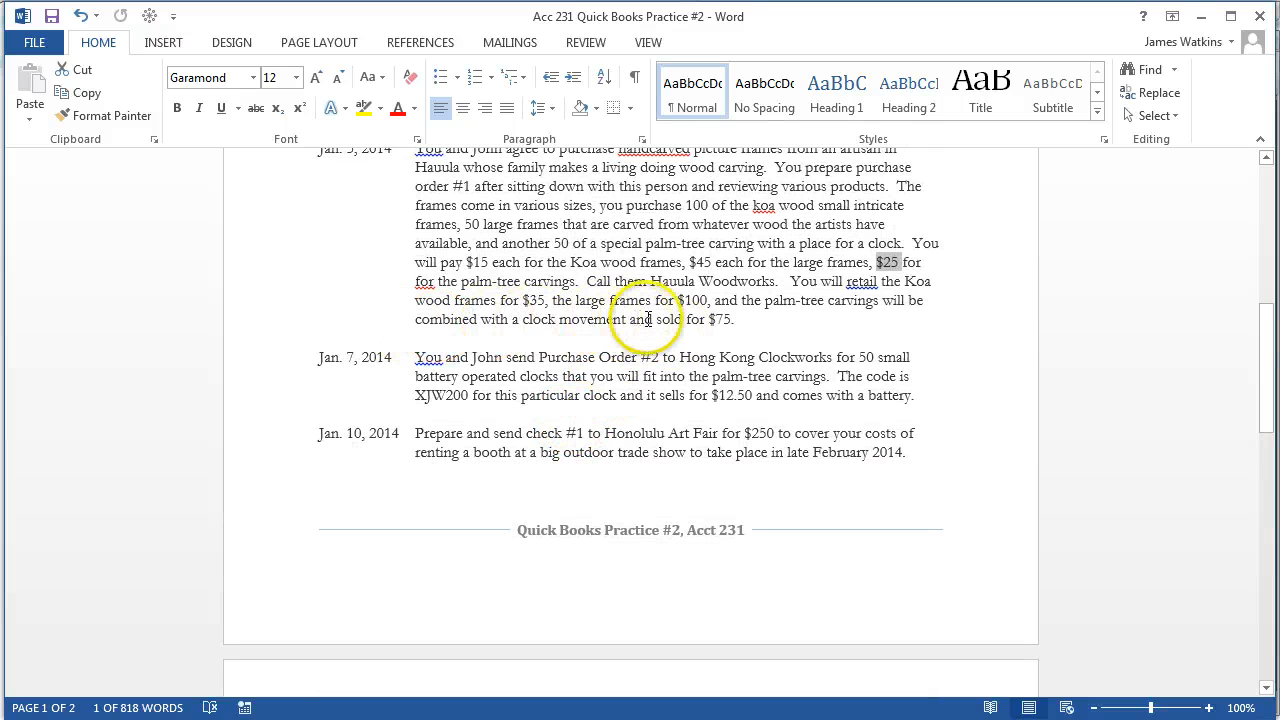
{"action": "left_click_drag", "start_coordinate": [745, 319], "coordinate": [706, 319]}
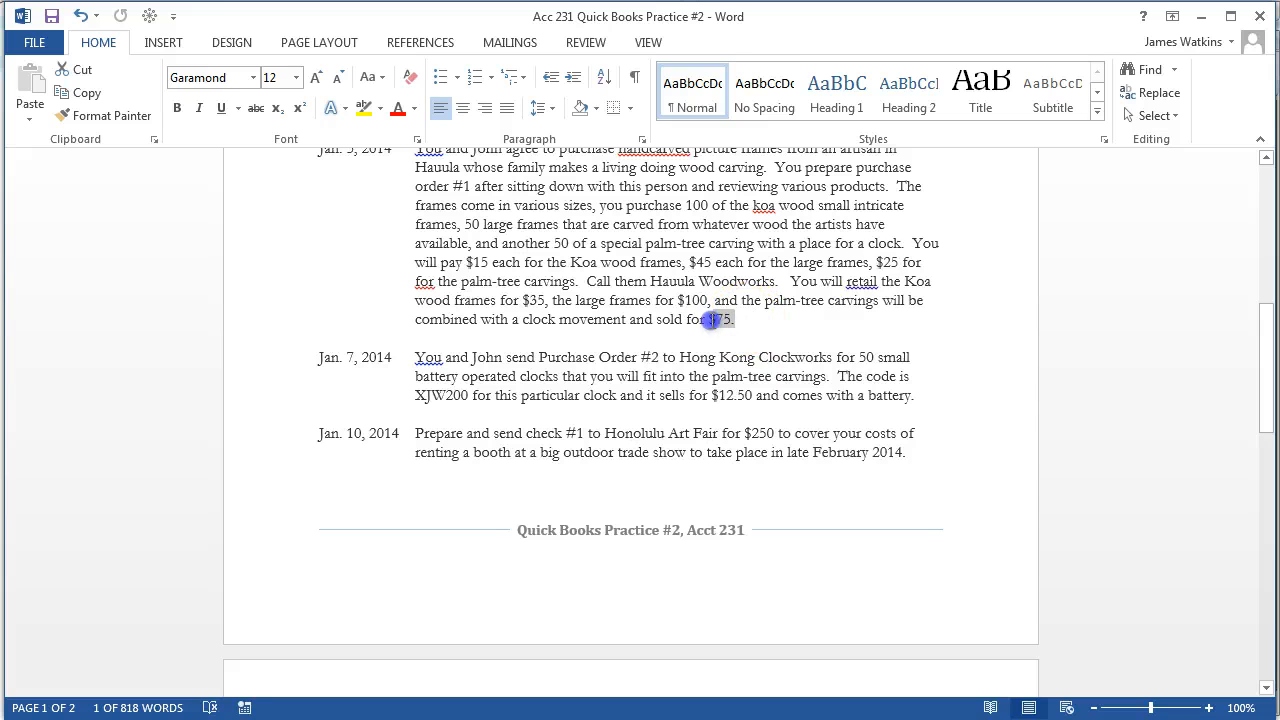
{"action": "key", "text": "alt+Tab"}
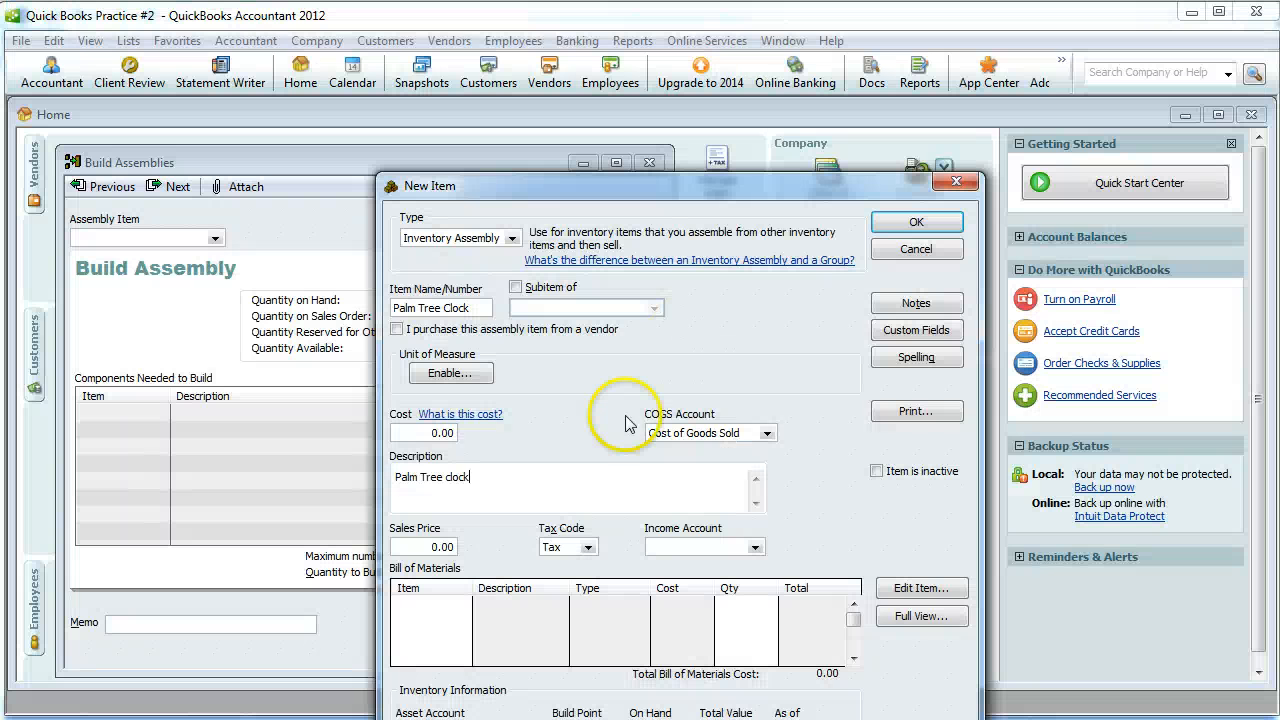
Set the Palm Tree Clock item's sales price to 75.00 and its income account to Merchandise Sales
{"action": "type", "text": "Palm Tree clock"}
{"action": "left_click", "coordinate": [430, 543]}
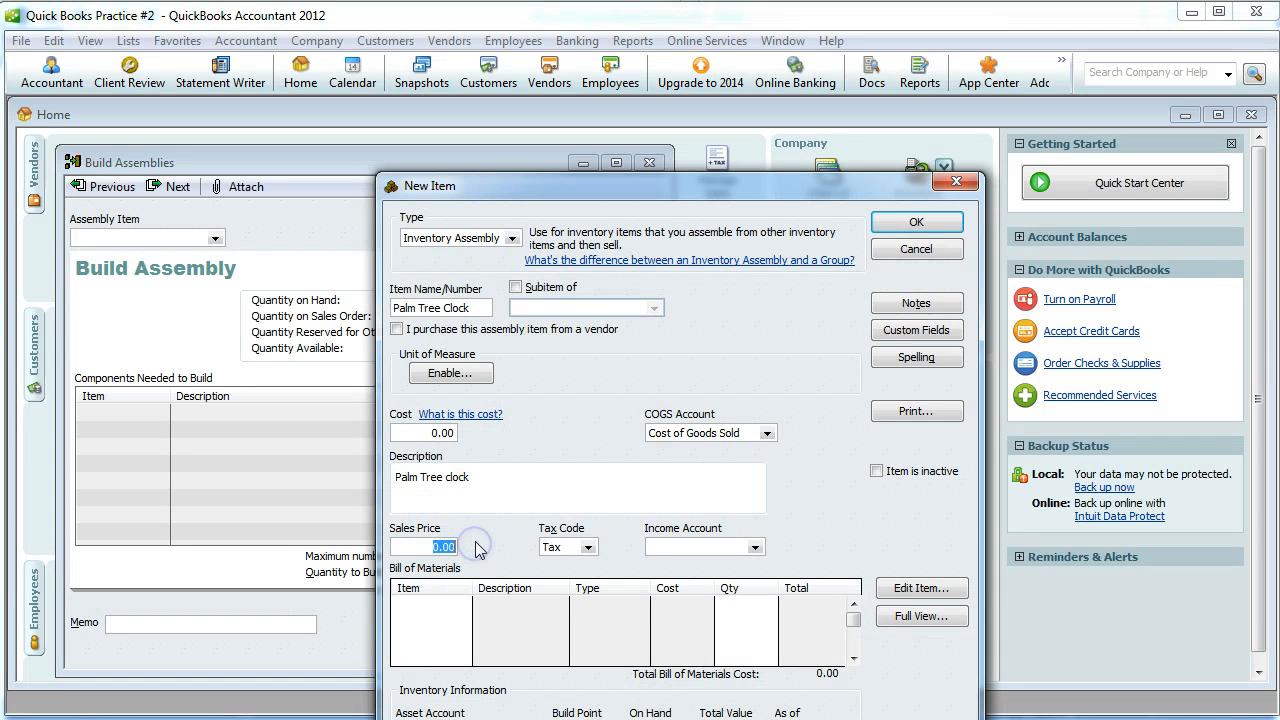
{"action": "type", "text": "75"}
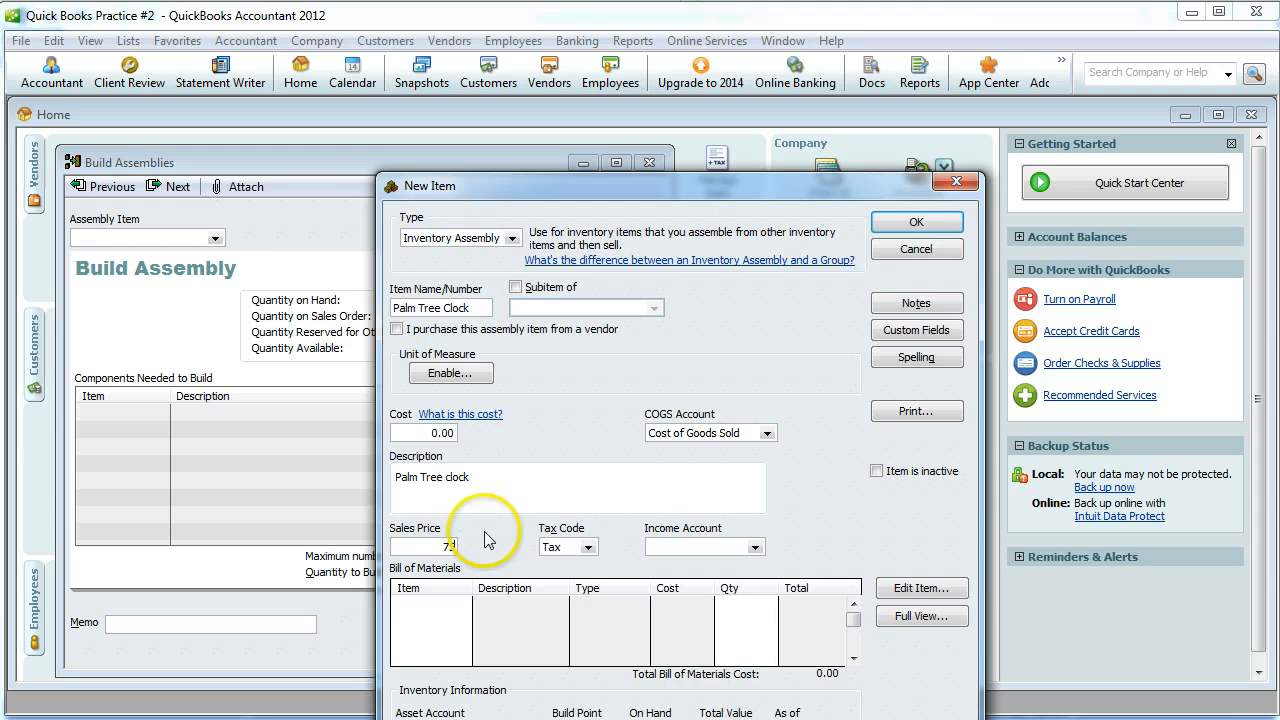
{"action": "left_click", "coordinate": [754, 547]}
{"action": "left_click", "coordinate": [743, 566]}
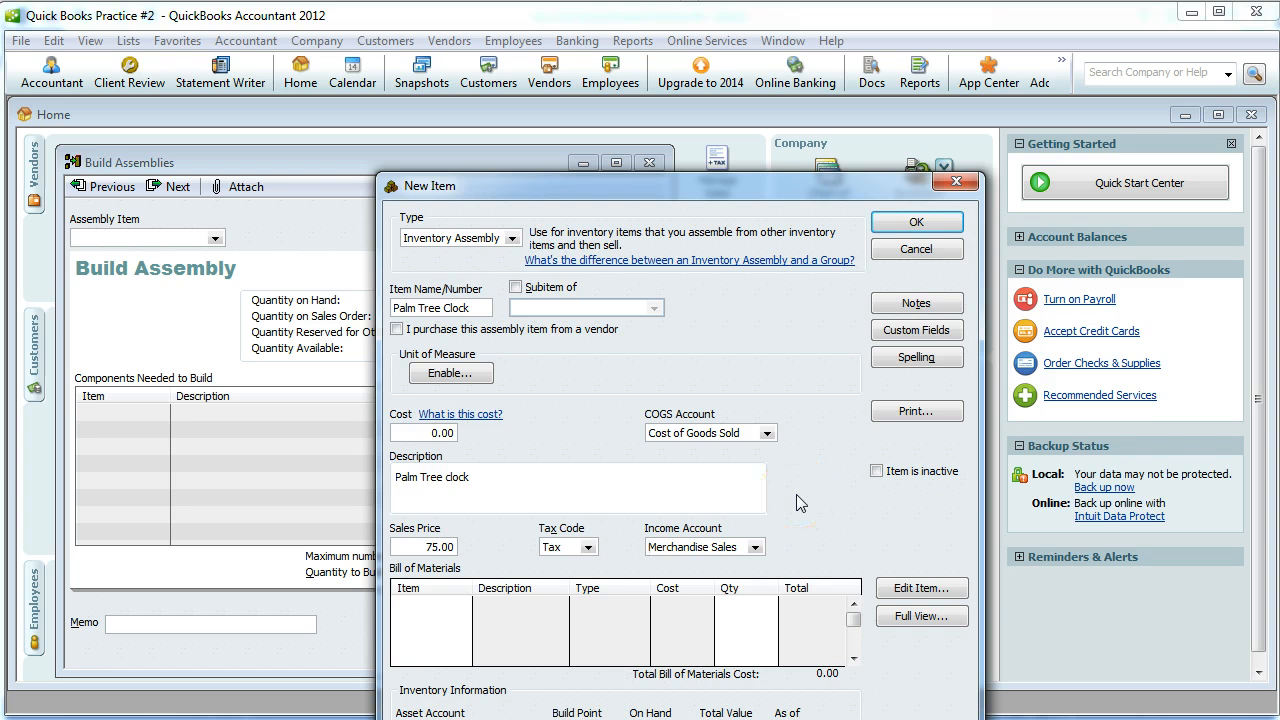
Add one Palm Tree Carving and one Small Clock to the bill of materials and save the new item
{"action": "left_click", "coordinate": [414, 606]}
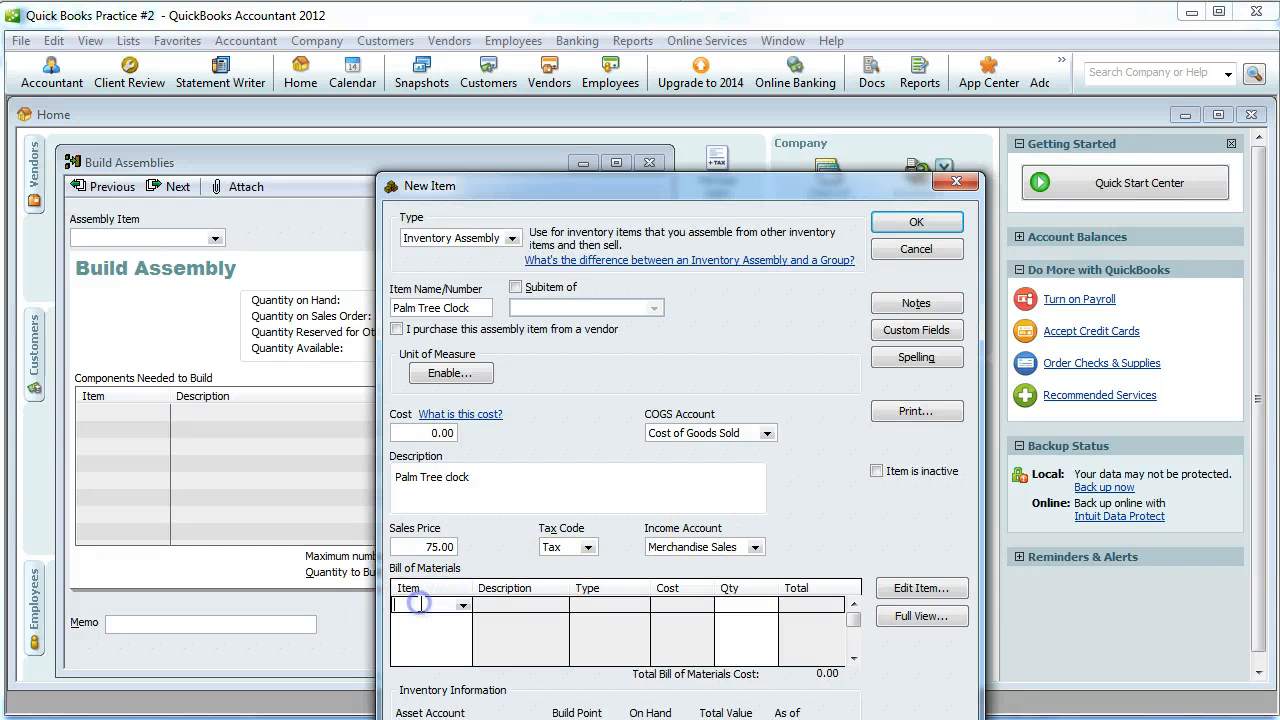
{"action": "left_click", "coordinate": [462, 606]}
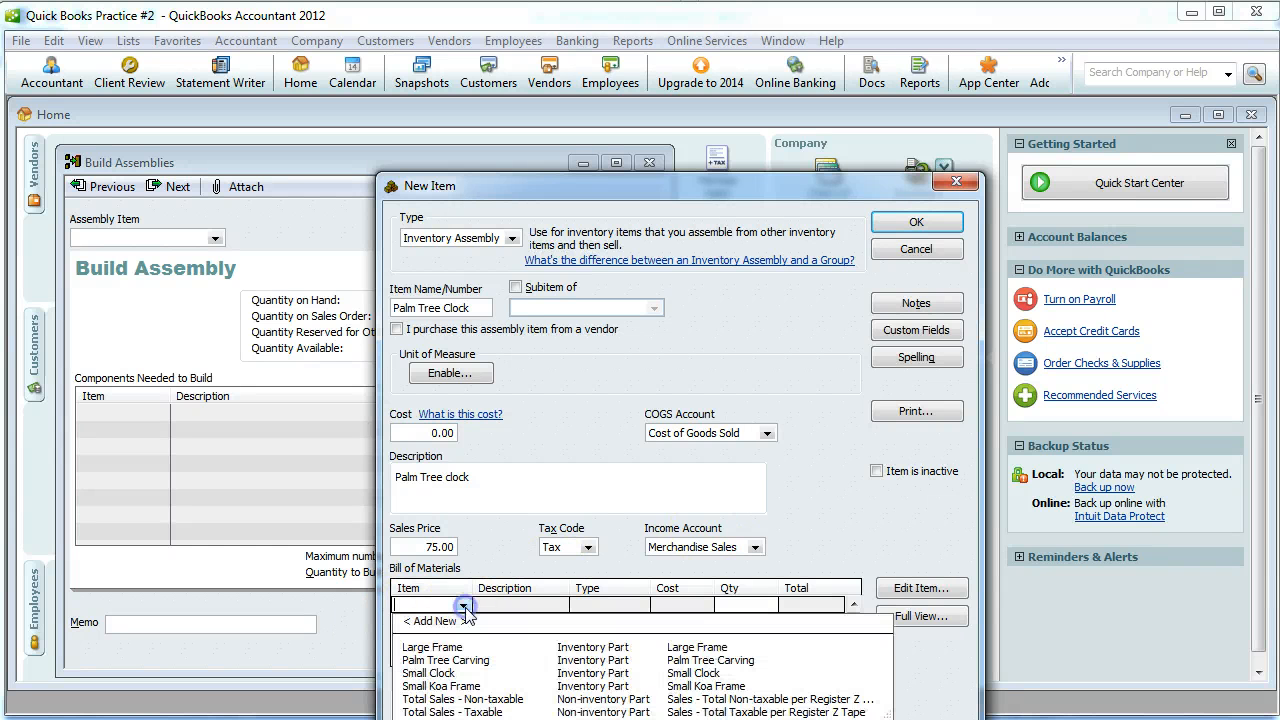
{"action": "left_click", "coordinate": [456, 661]}
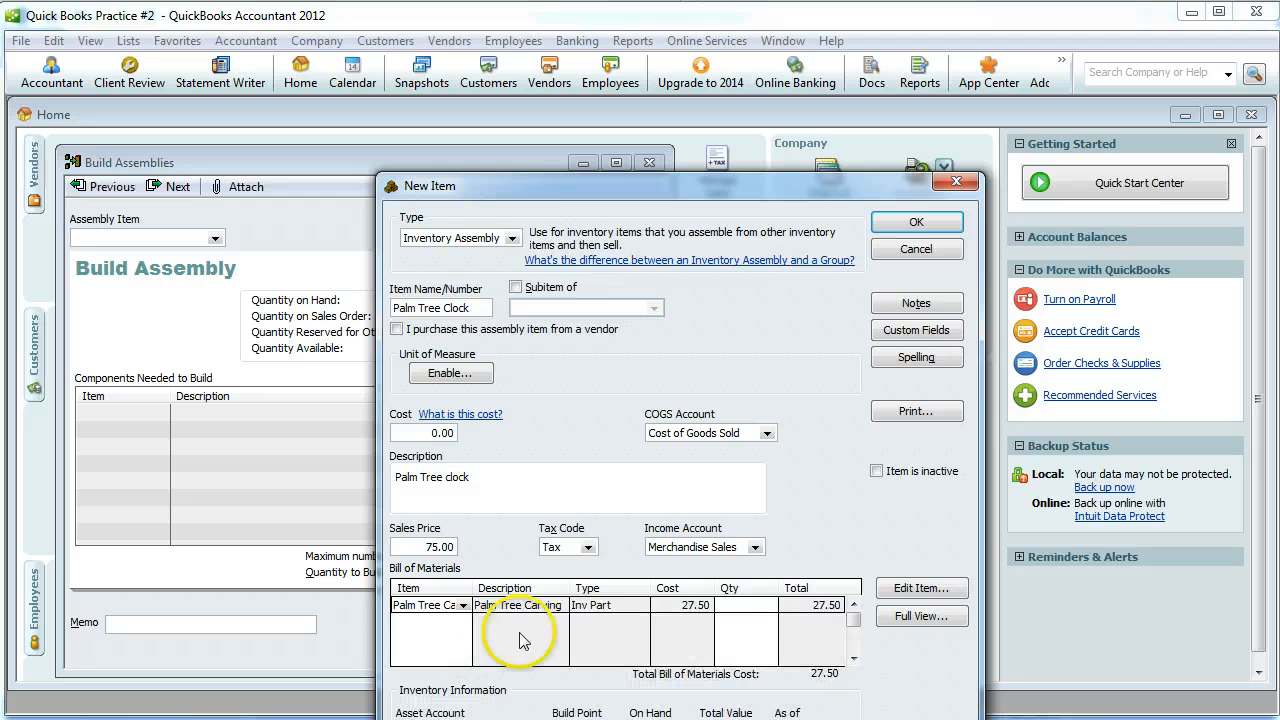
{"action": "left_click", "coordinate": [760, 606]}
{"action": "type", "text": "1"}
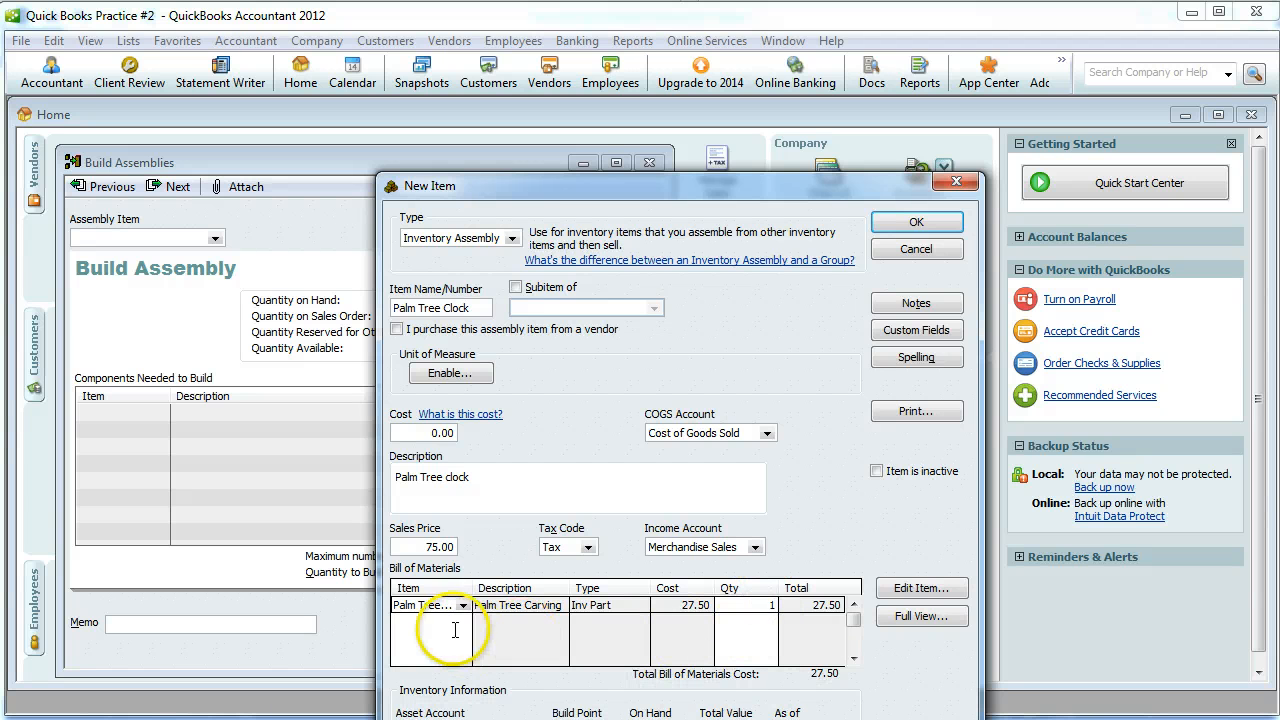
{"action": "left_click", "coordinate": [460, 622]}
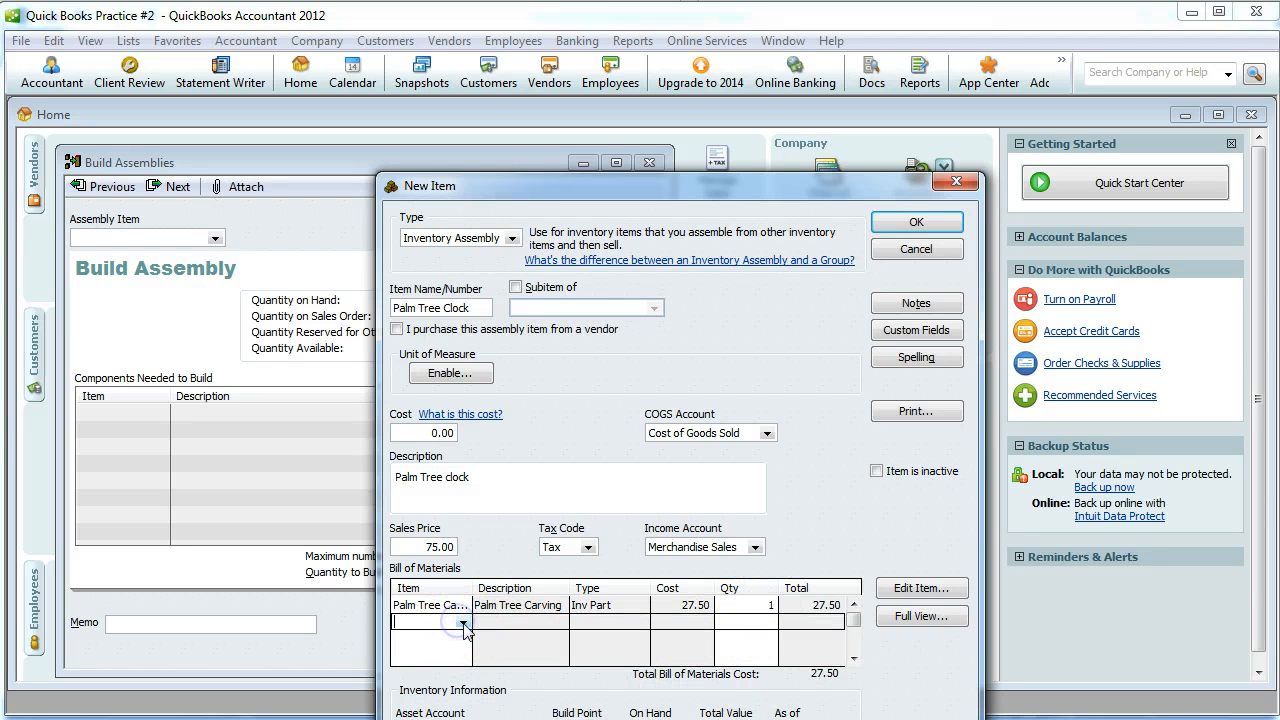
{"action": "left_click", "coordinate": [462, 622]}
{"action": "left_click", "coordinate": [448, 690]}
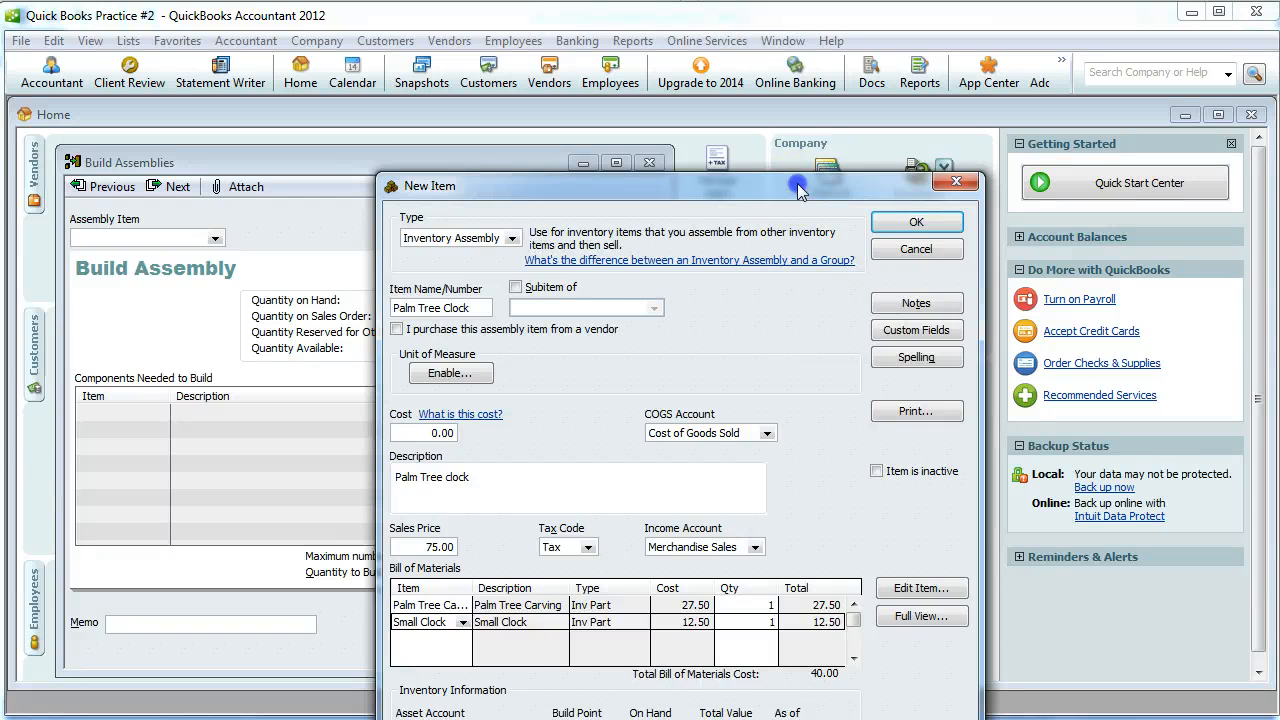
{"action": "left_click_drag", "start_coordinate": [808, 186], "coordinate": [816, 125]}
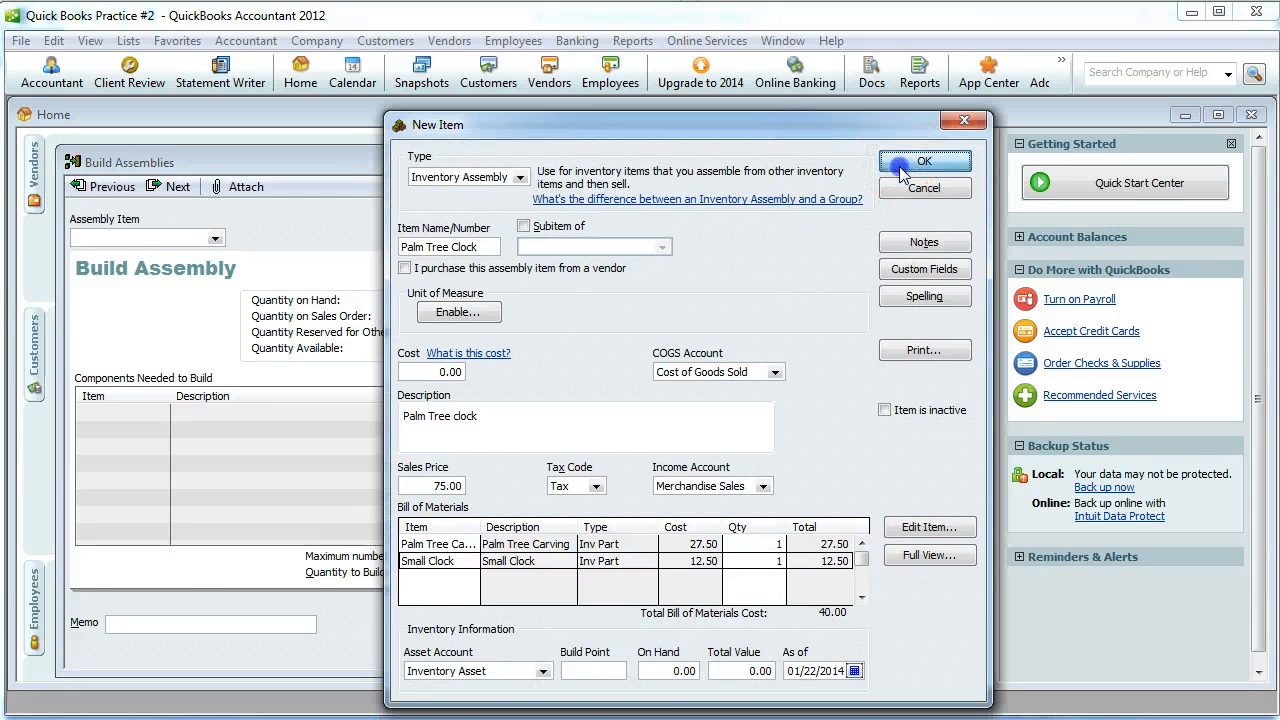
{"action": "left_click", "coordinate": [914, 160]}
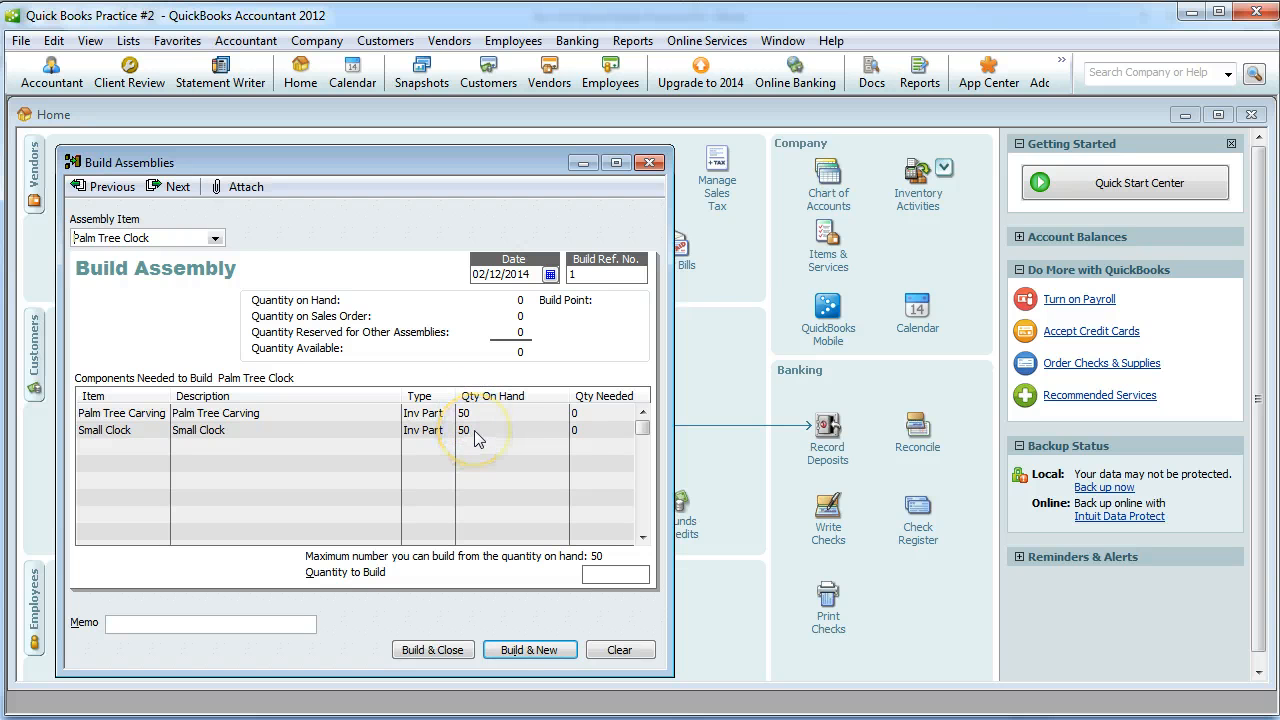
Build 50 Palm Tree Clocks with the memo "Assembly of Clocks" and close the assembly form
{"action": "left_click", "coordinate": [606, 569]}
{"action": "left_click", "coordinate": [152, 620]}
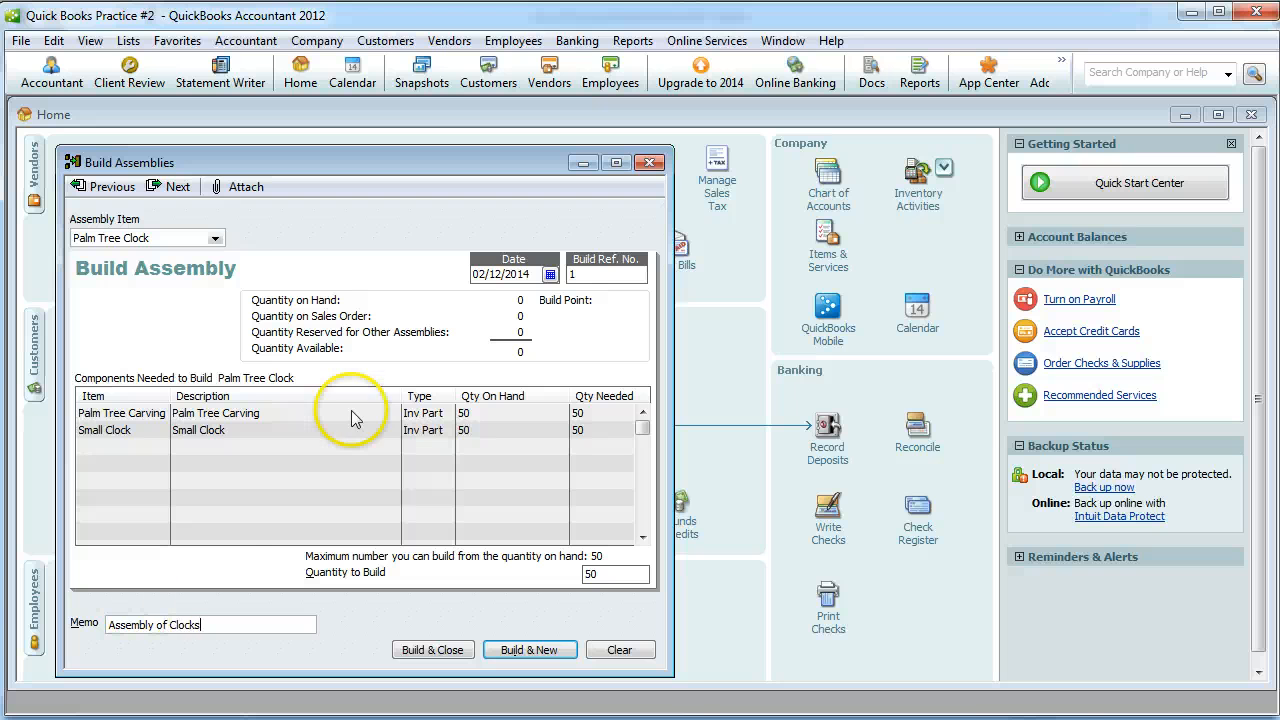
{"action": "left_click", "coordinate": [458, 652]}
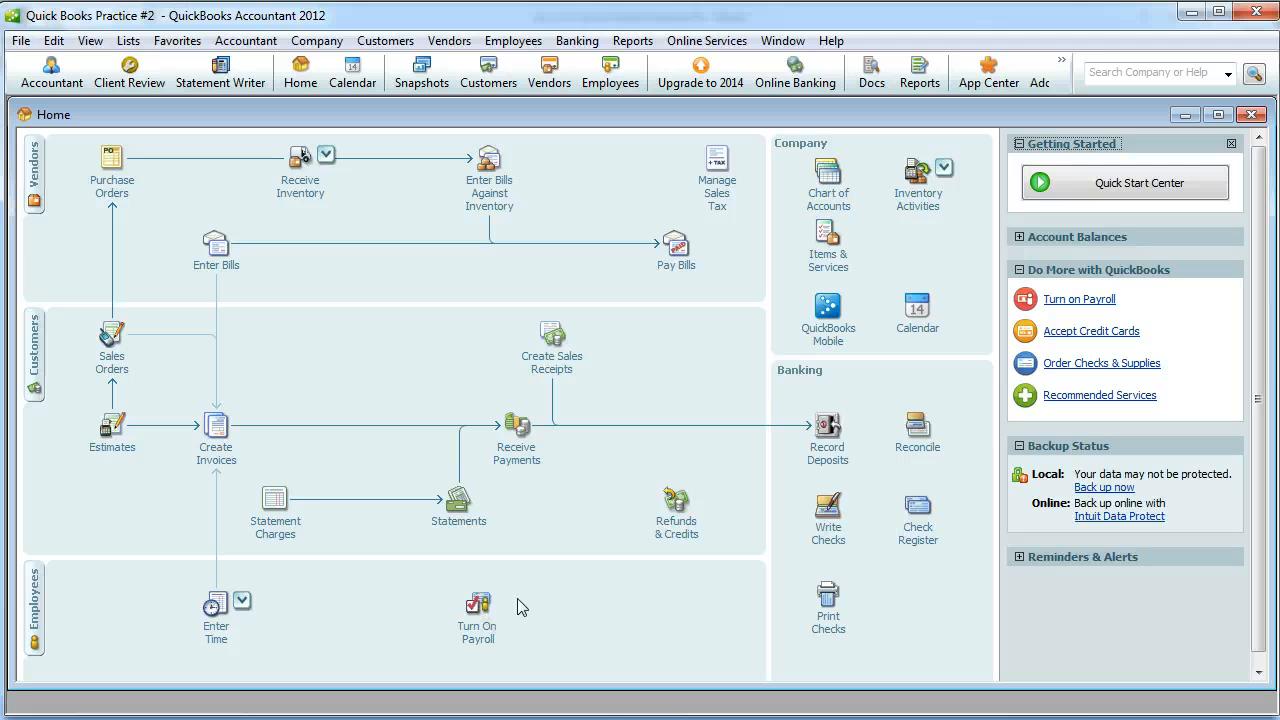
Start an inventory quantity/value adjustment of type Total Value posted to the Inventory Adjustment account
{"action": "left_click", "coordinate": [922, 210]}
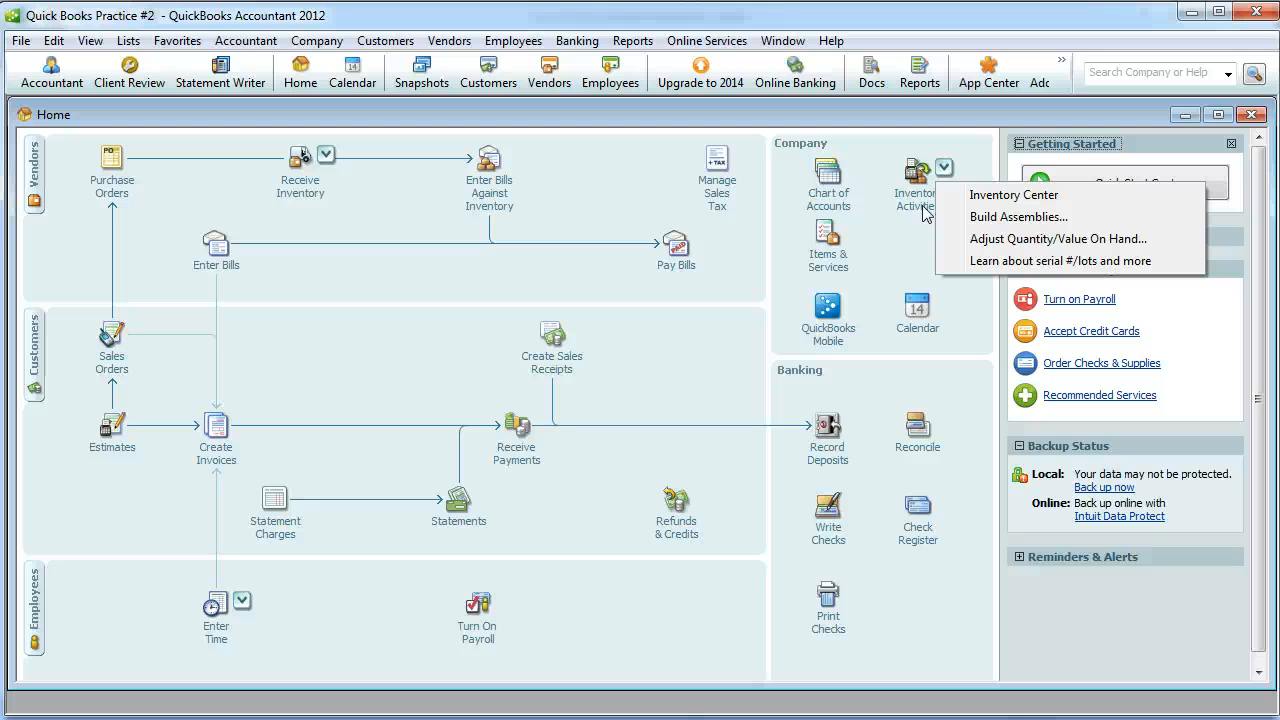
{"action": "left_click", "coordinate": [985, 241]}
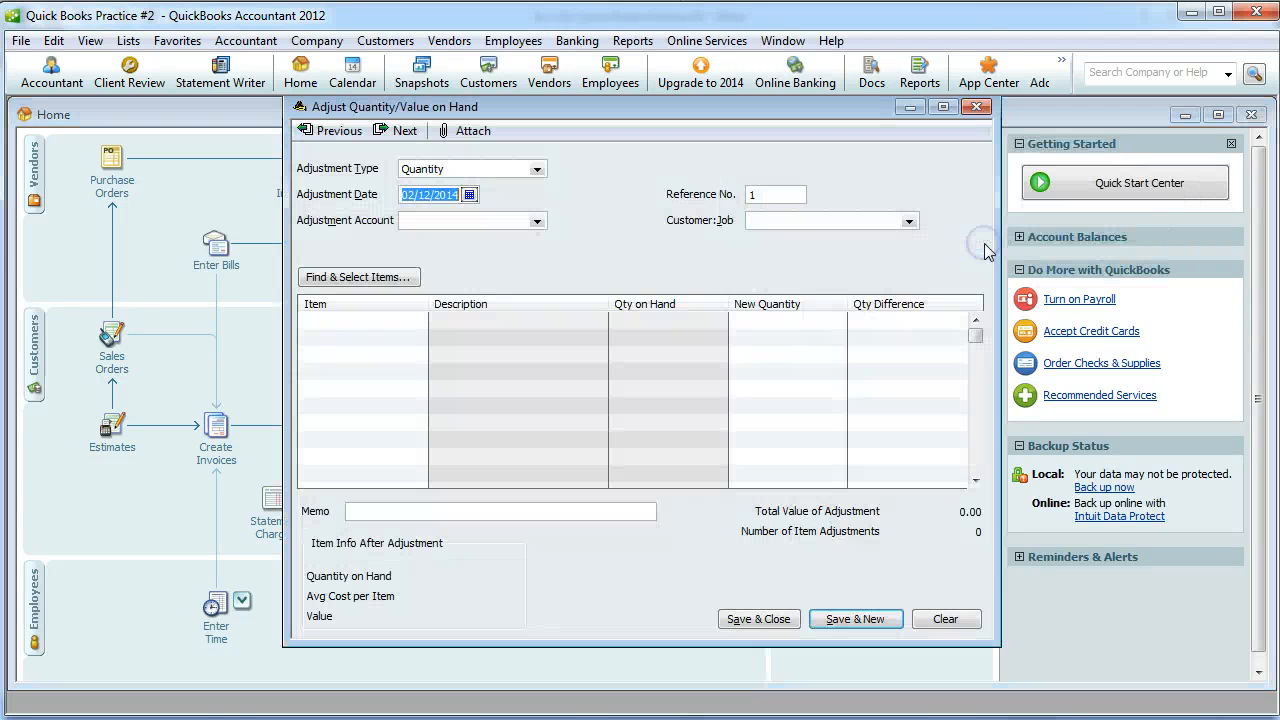
{"action": "left_click", "coordinate": [537, 169]}
{"action": "left_click", "coordinate": [516, 199]}
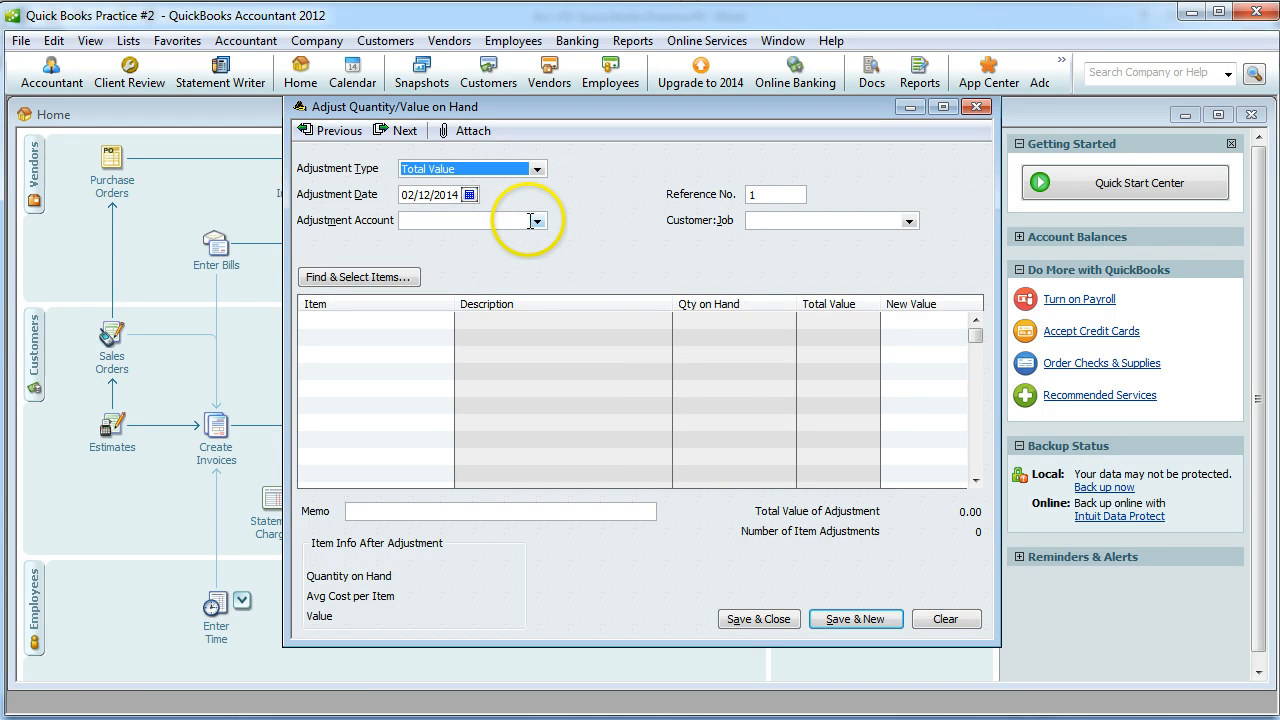
{"action": "left_click", "coordinate": [535, 221]}
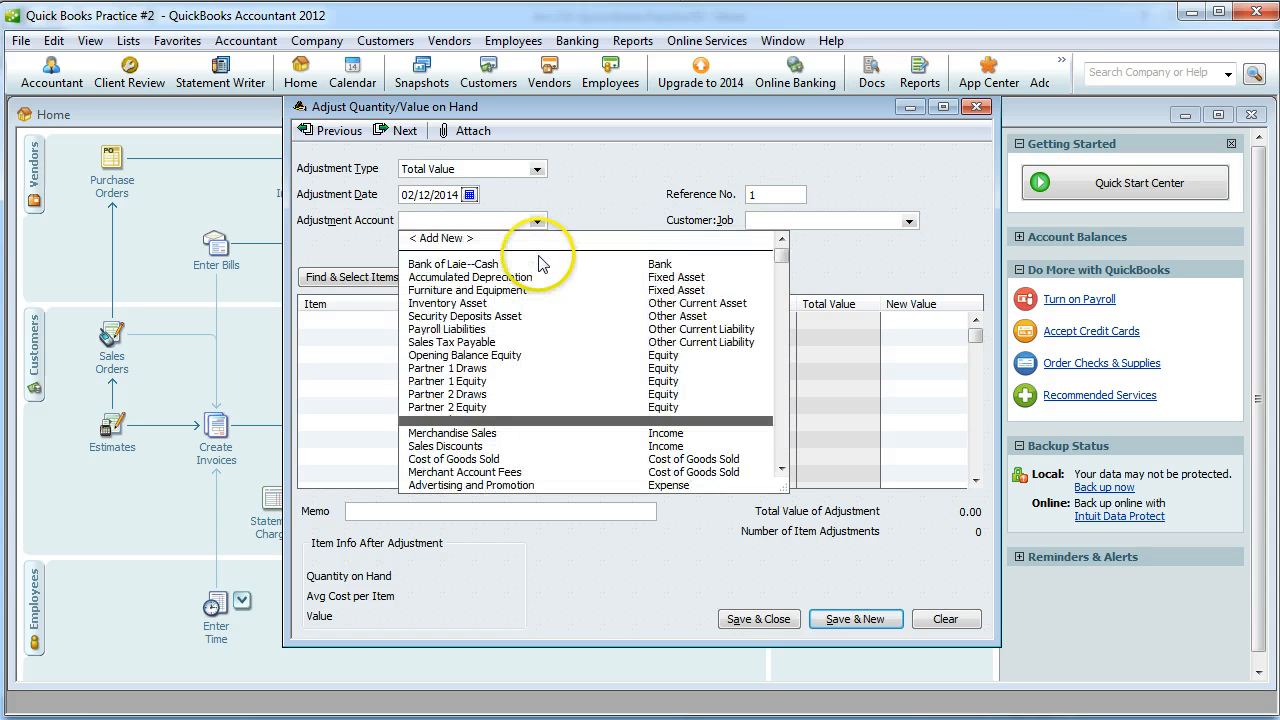
{"action": "scroll", "coordinate": [514, 275], "scroll_direction": "down", "scroll_amount": 6}
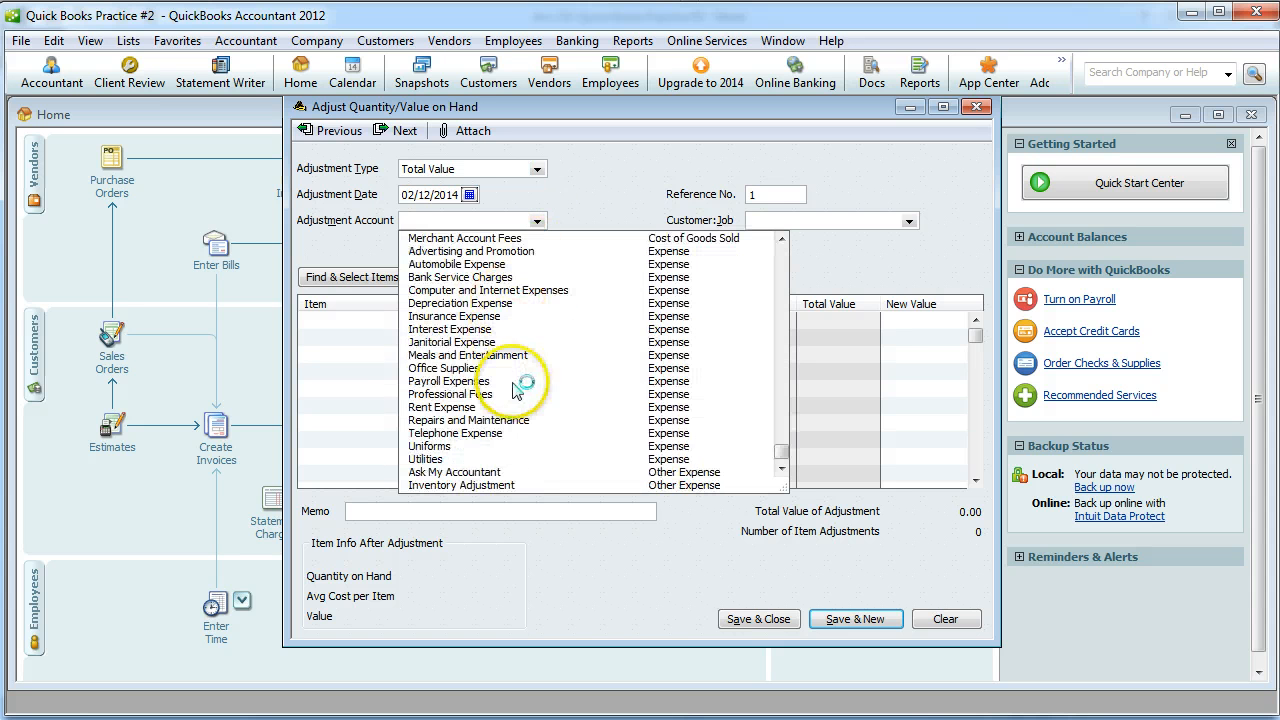
{"action": "left_click", "coordinate": [512, 485]}
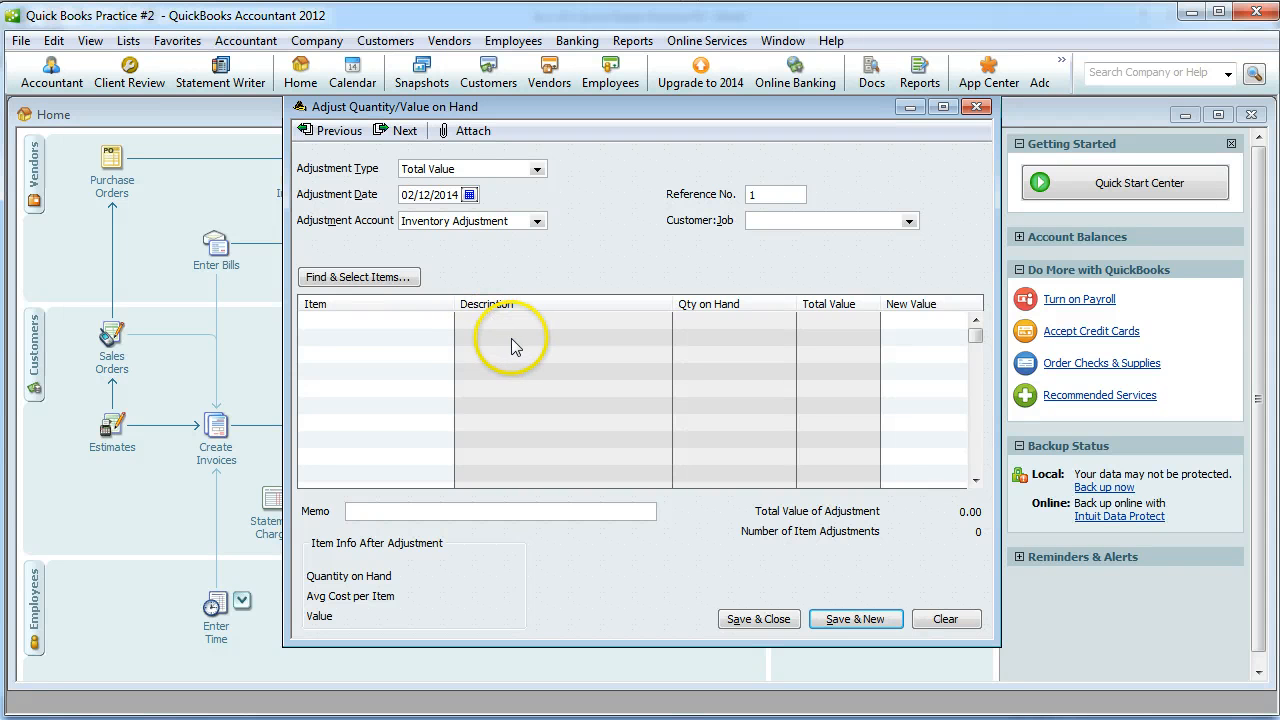
Adjust the Palm Tree Clock's new value to 2,200.00 with the memo "Add cost of assembly", then save and close
{"action": "left_click", "coordinate": [391, 318]}
{"action": "left_click", "coordinate": [444, 321]}
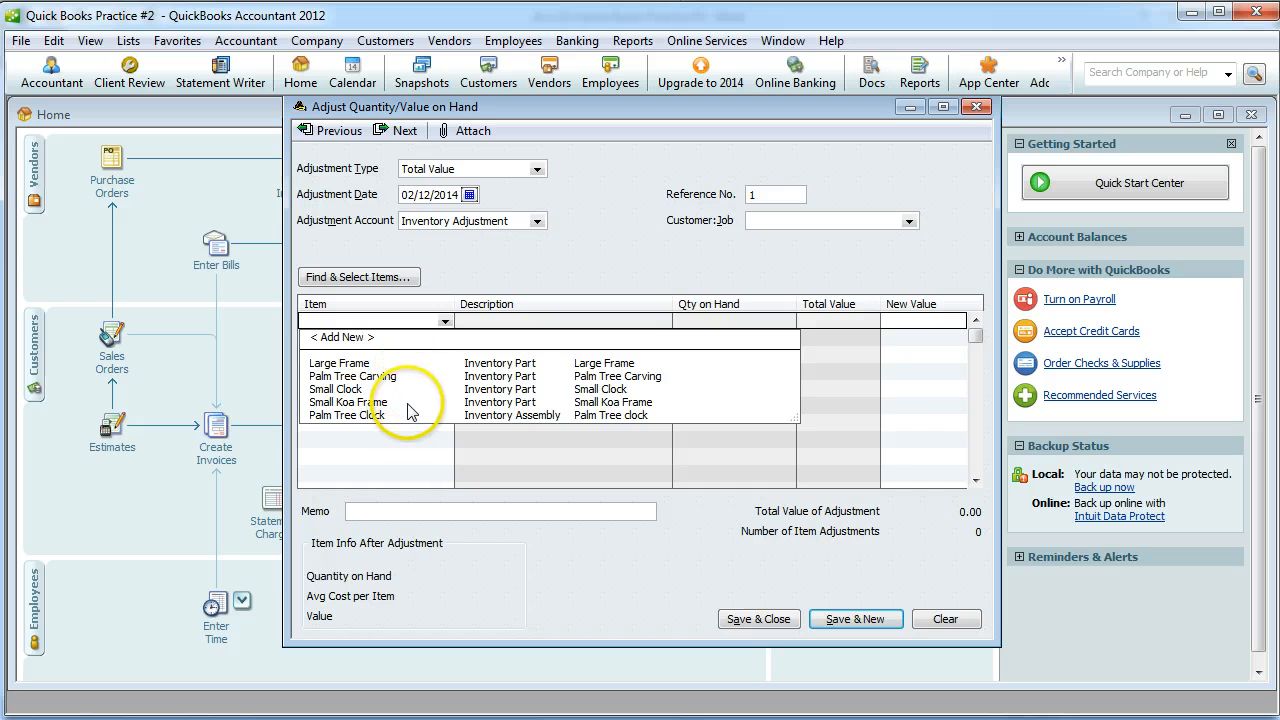
{"action": "left_click", "coordinate": [403, 415]}
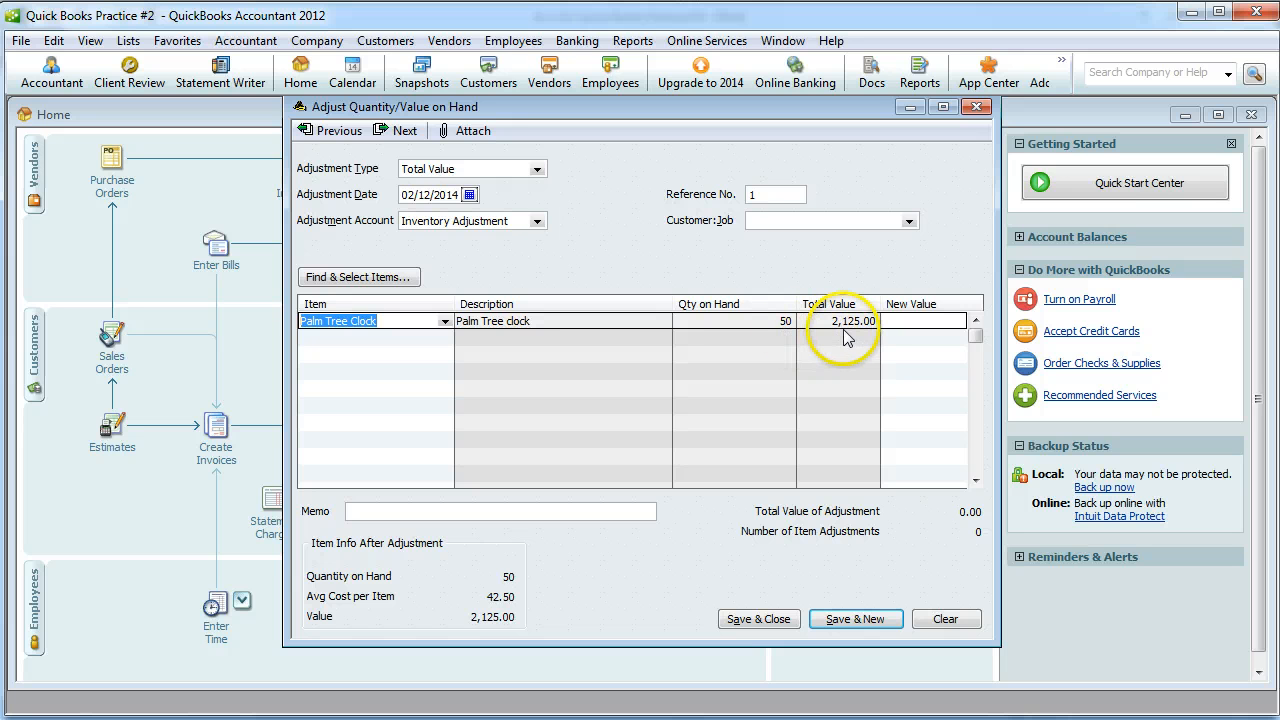
{"action": "left_click", "coordinate": [902, 320]}
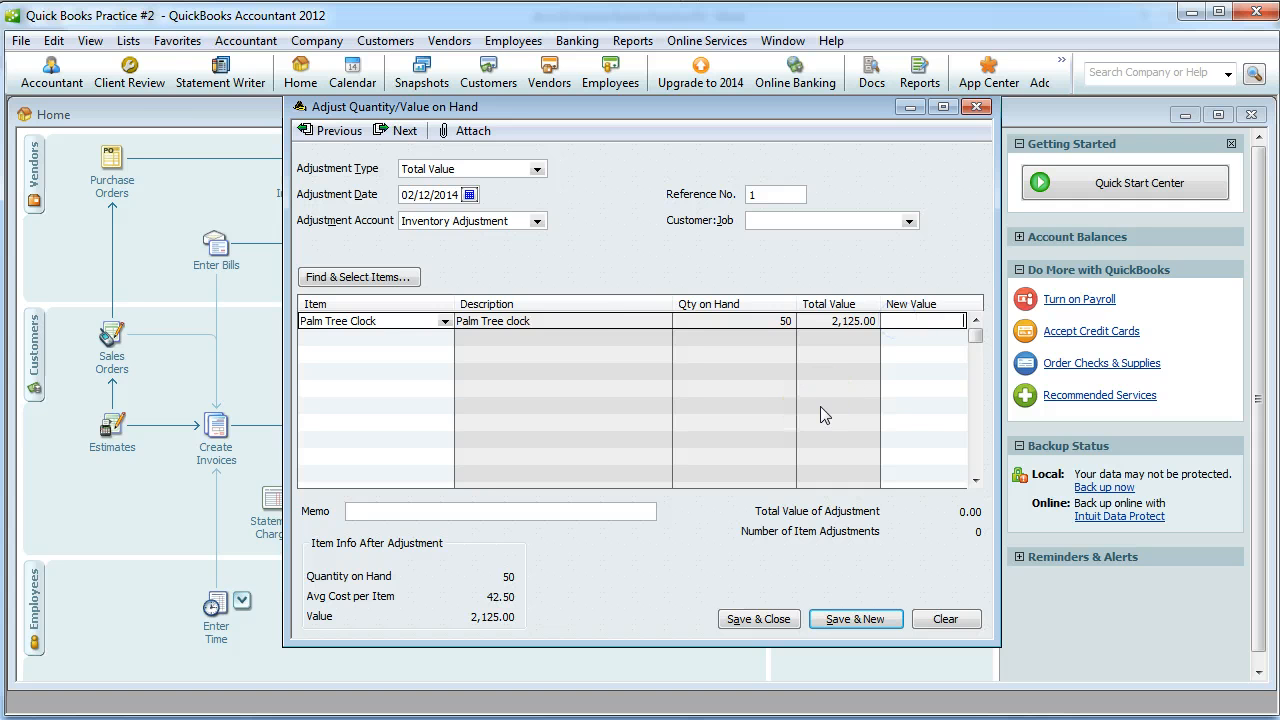
{"action": "type", "text": "2200"}
{"action": "left_click", "coordinate": [467, 513]}
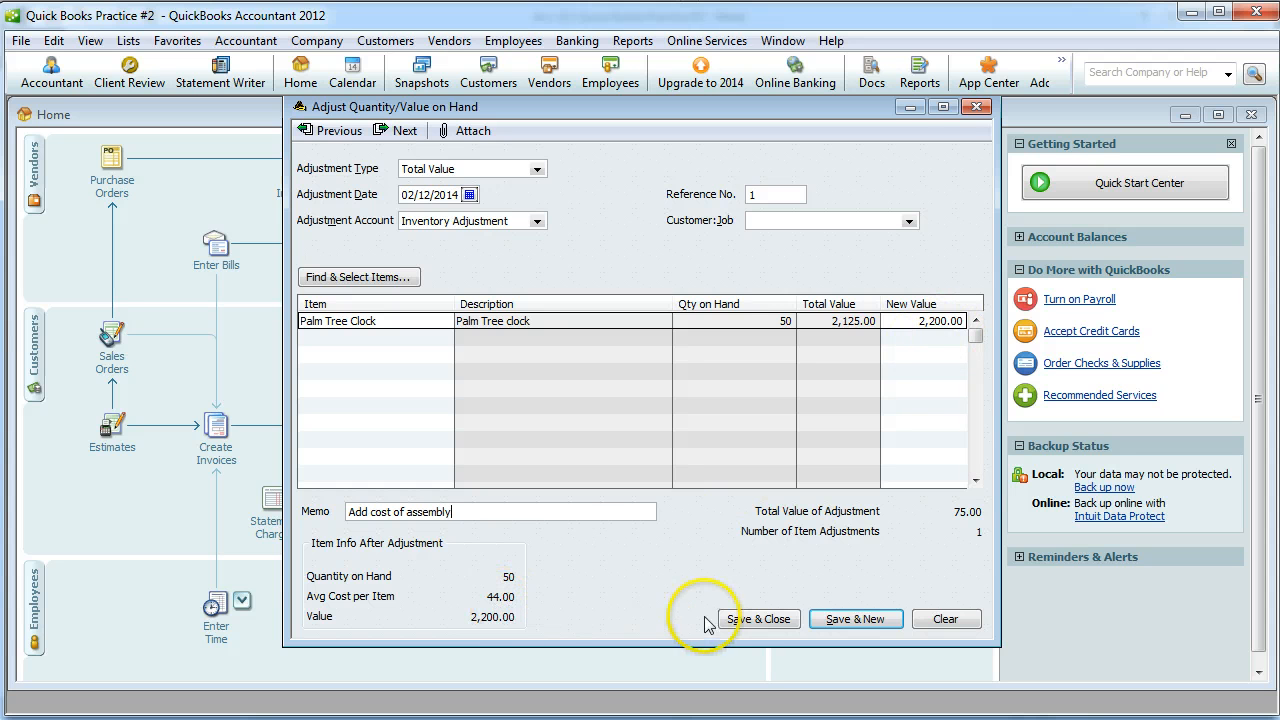
{"action": "left_click", "coordinate": [754, 620]}
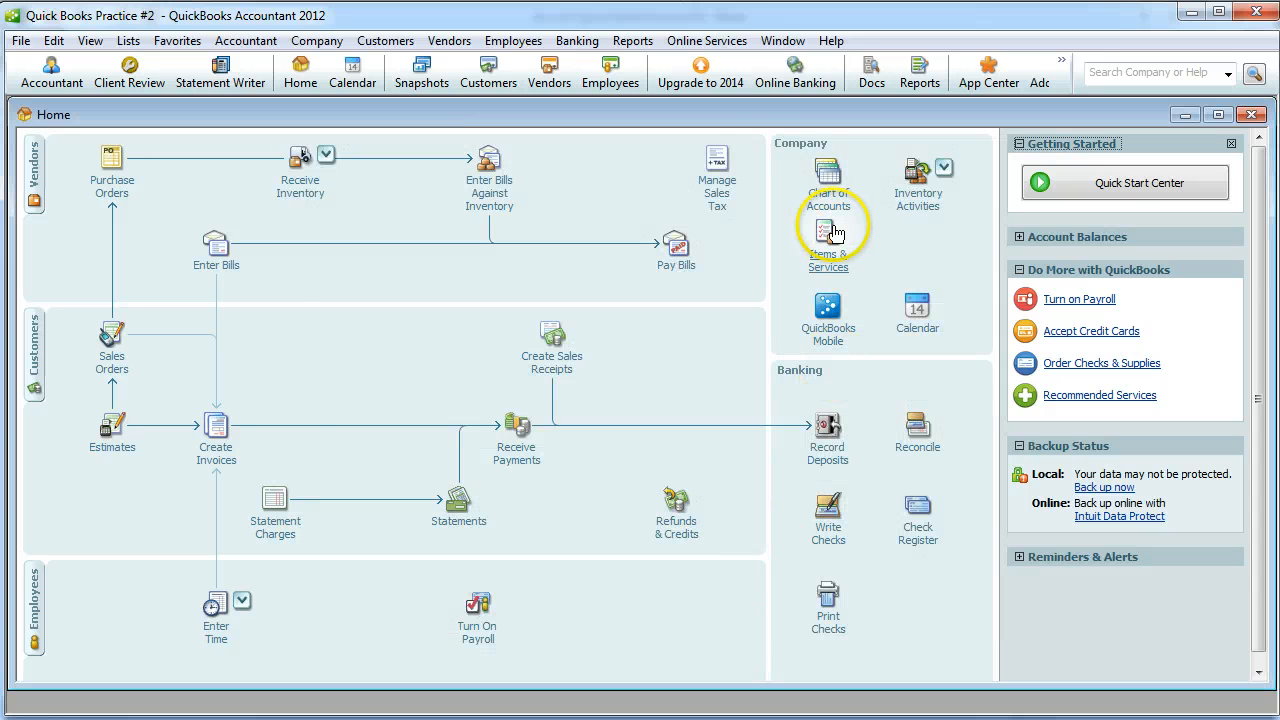
Run the Inventory Valuation Summary as of 02/12/2014, then close the report without memorizing it
{"action": "left_click", "coordinate": [635, 41]}
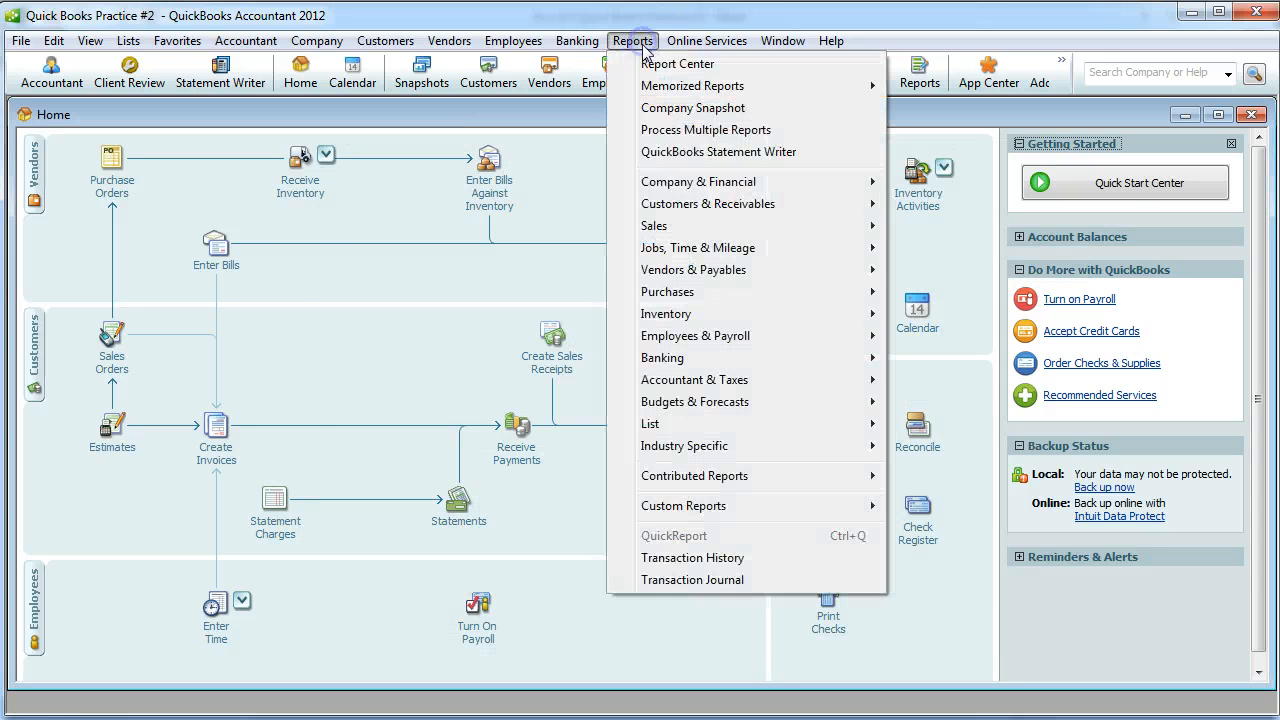
{"action": "mouse_move", "coordinate": [690, 313]}
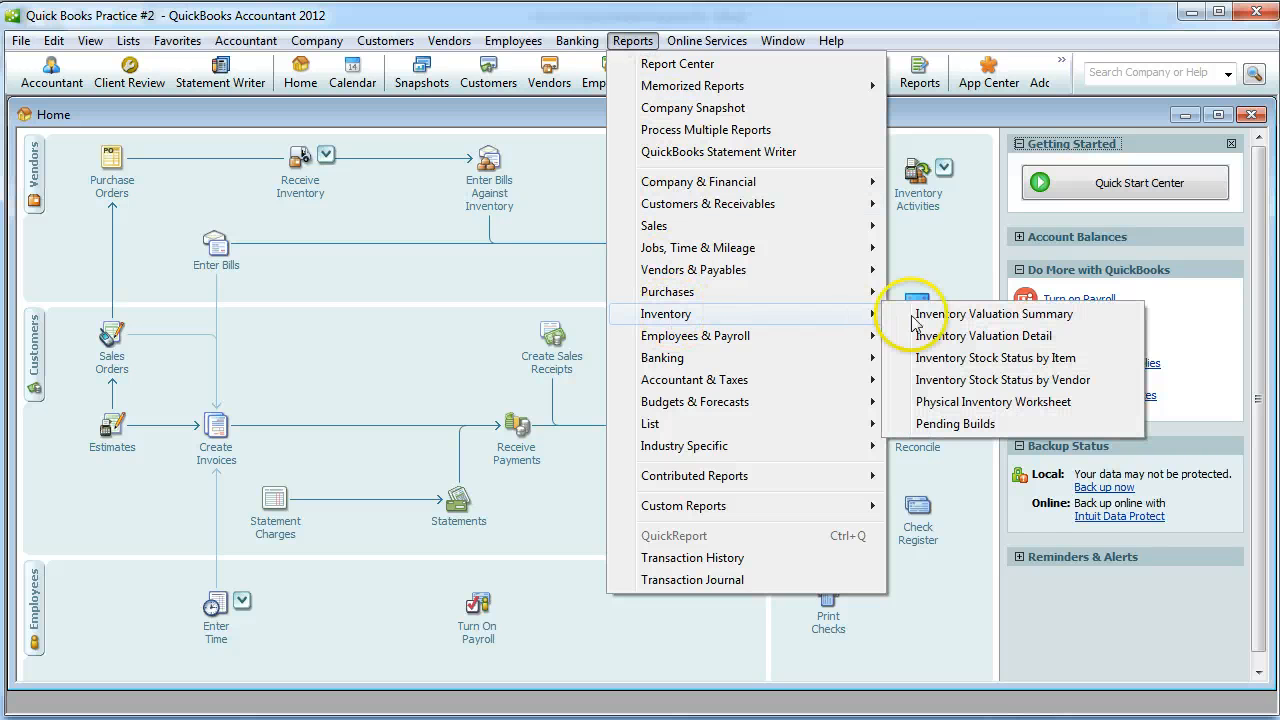
{"action": "left_click", "coordinate": [945, 315]}
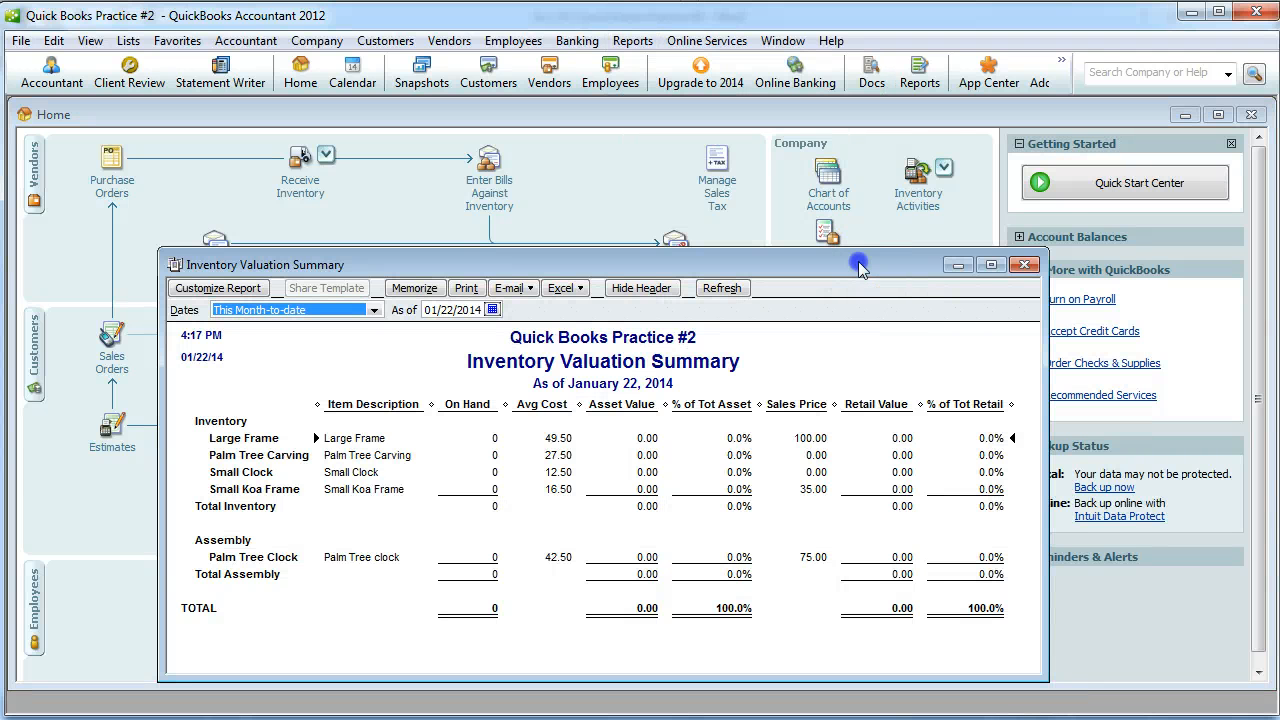
{"action": "left_click_drag", "start_coordinate": [860, 265], "coordinate": [881, 221]}
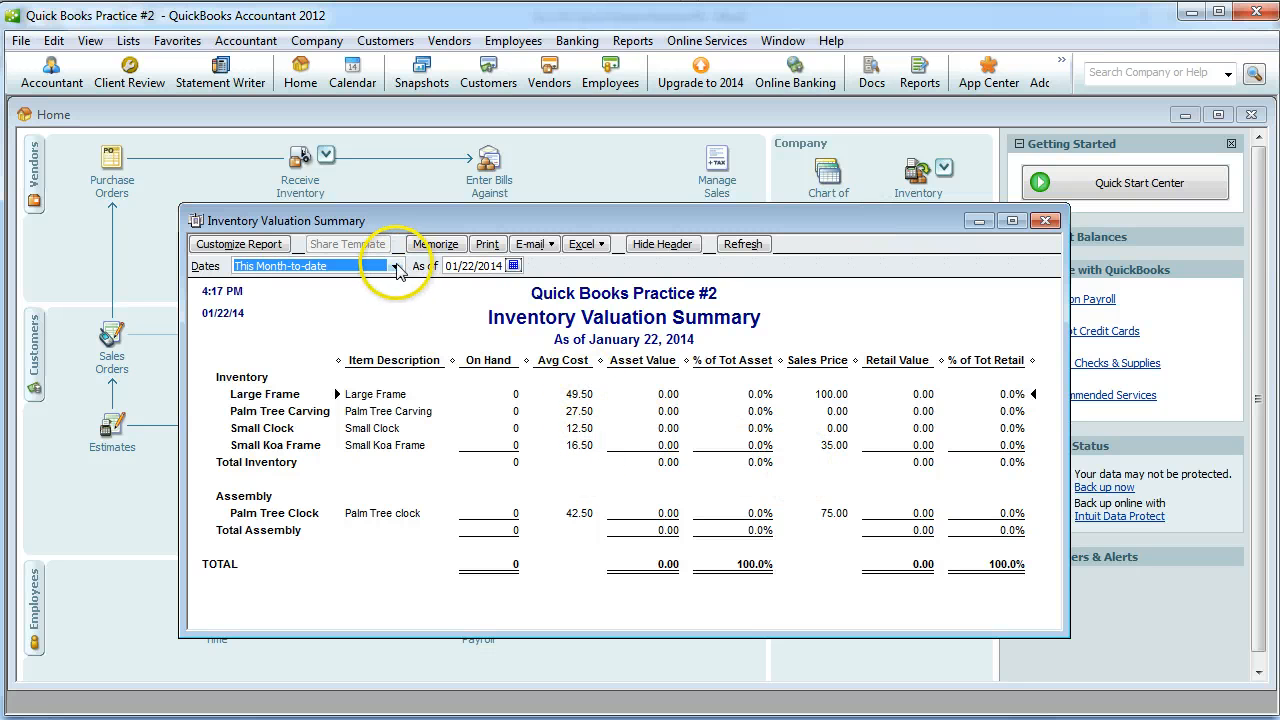
{"action": "left_click", "coordinate": [397, 267]}
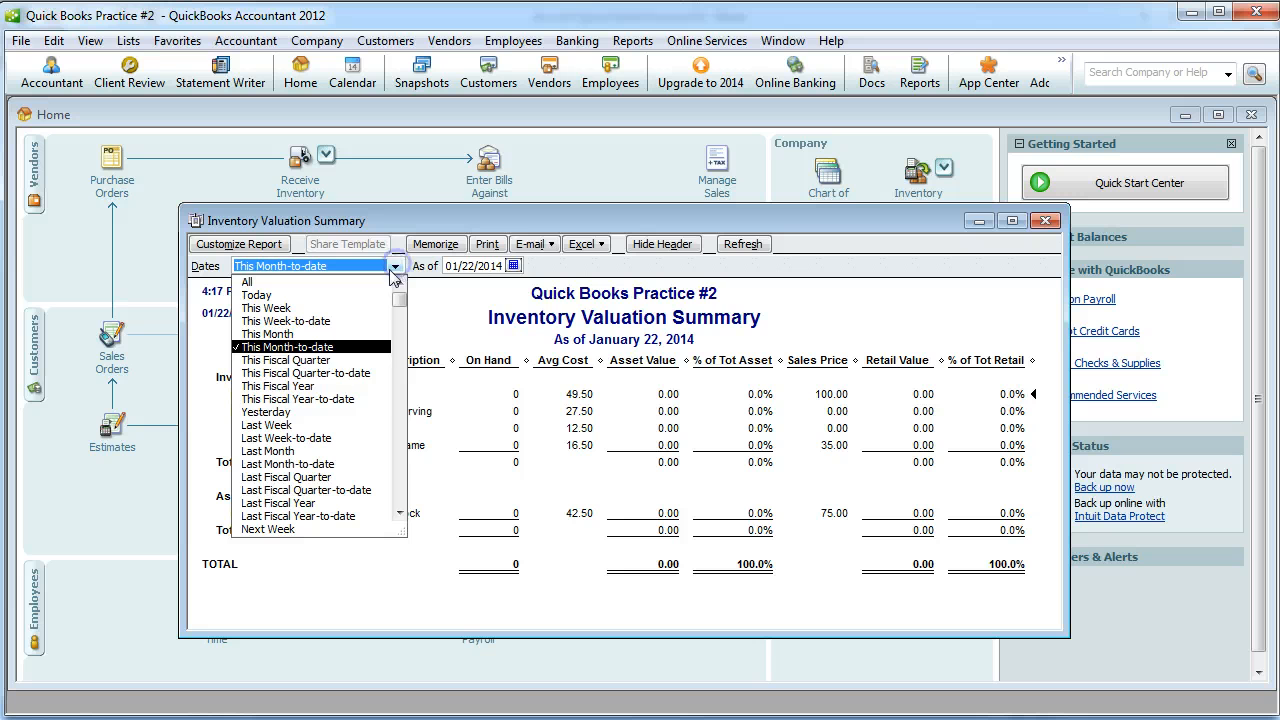
{"action": "left_click", "coordinate": [514, 267]}
{"action": "left_click", "coordinate": [608, 285]}
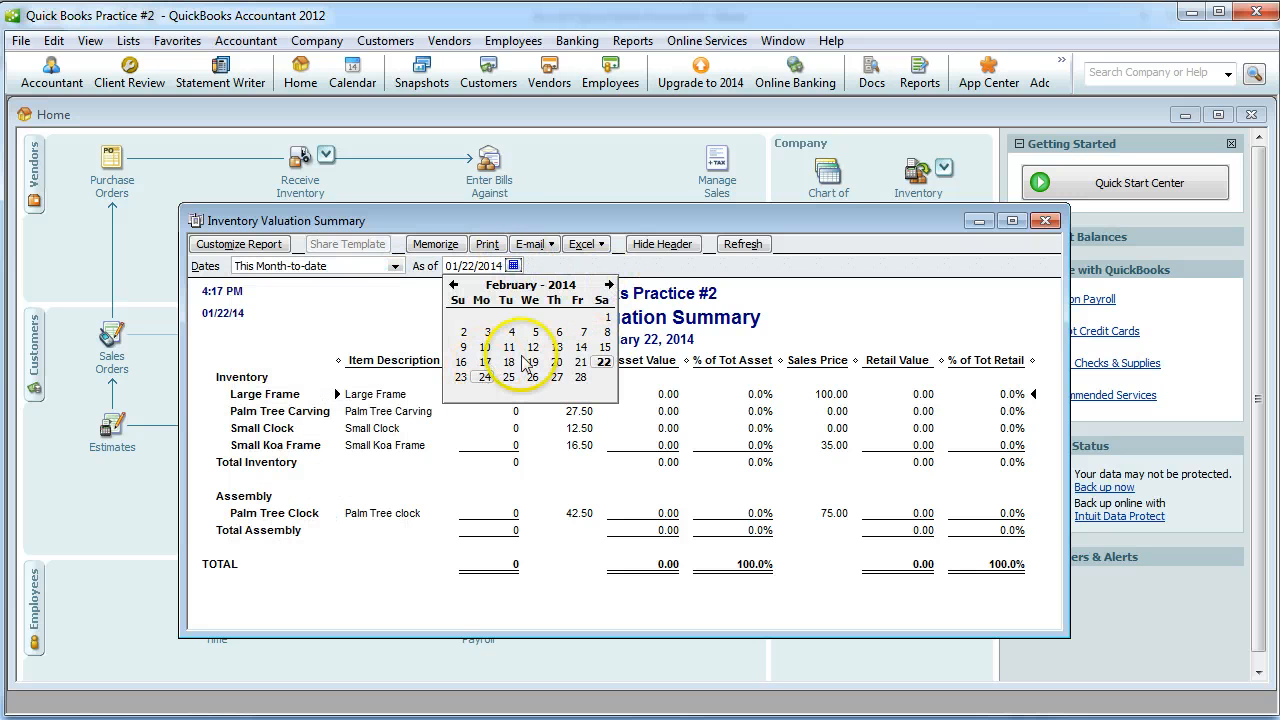
{"action": "left_click", "coordinate": [533, 347]}
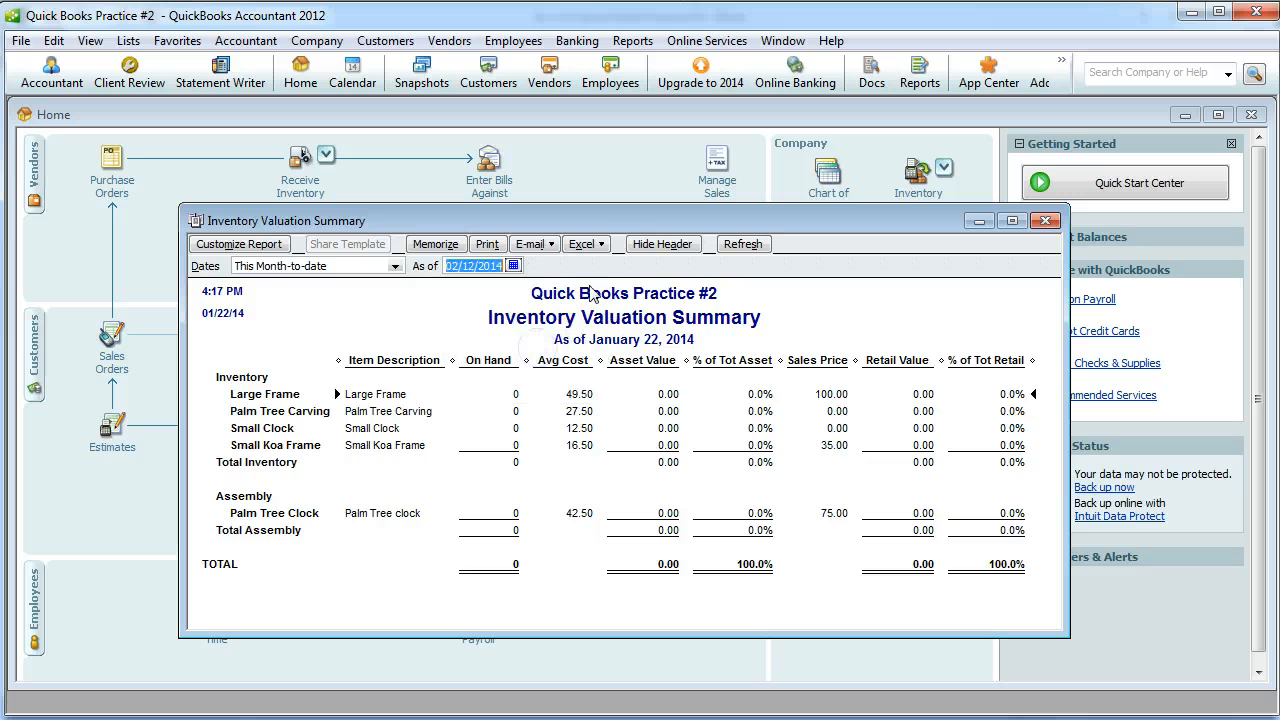
{"action": "left_click", "coordinate": [742, 244]}
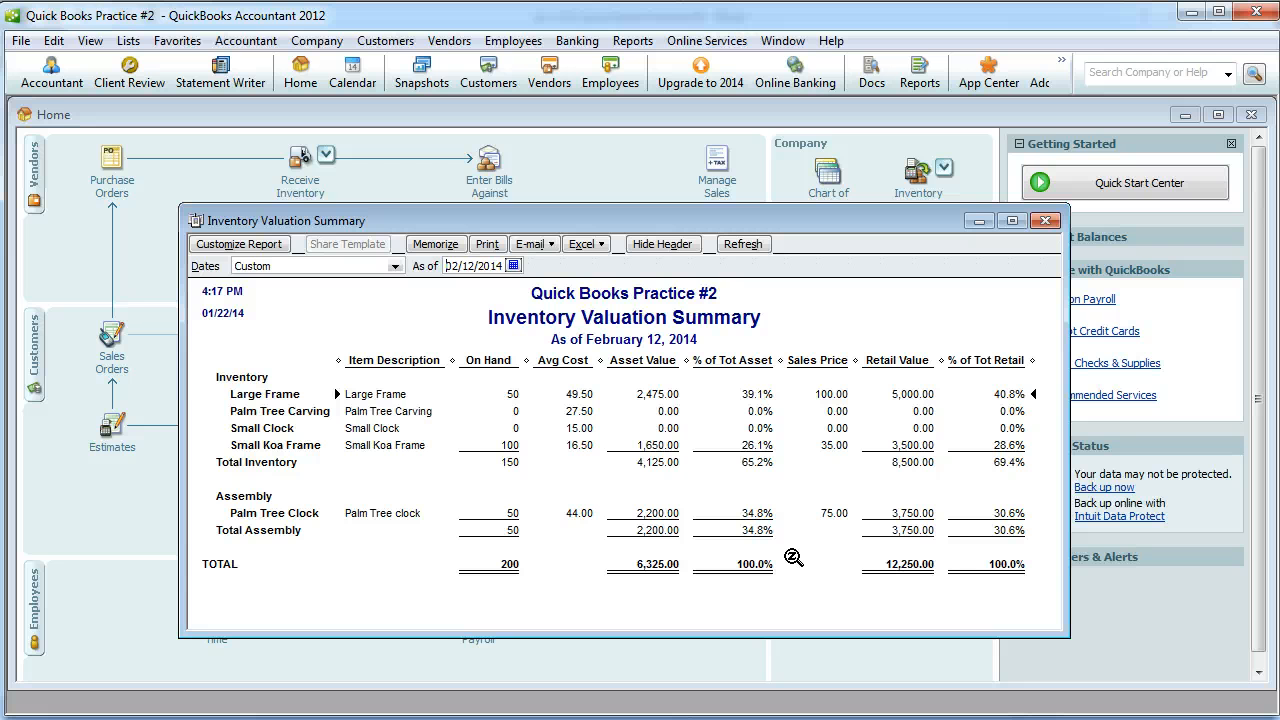
{"action": "left_click", "coordinate": [1046, 221]}
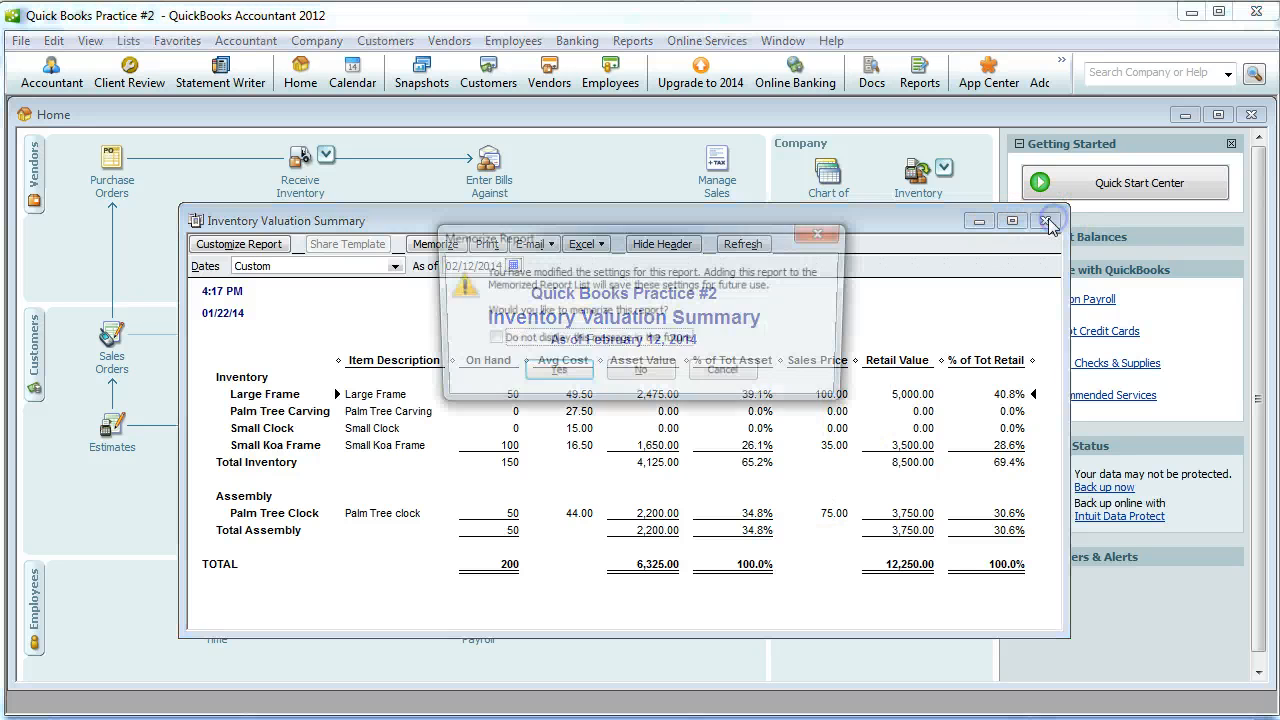
{"action": "left_click", "coordinate": [616, 378]}
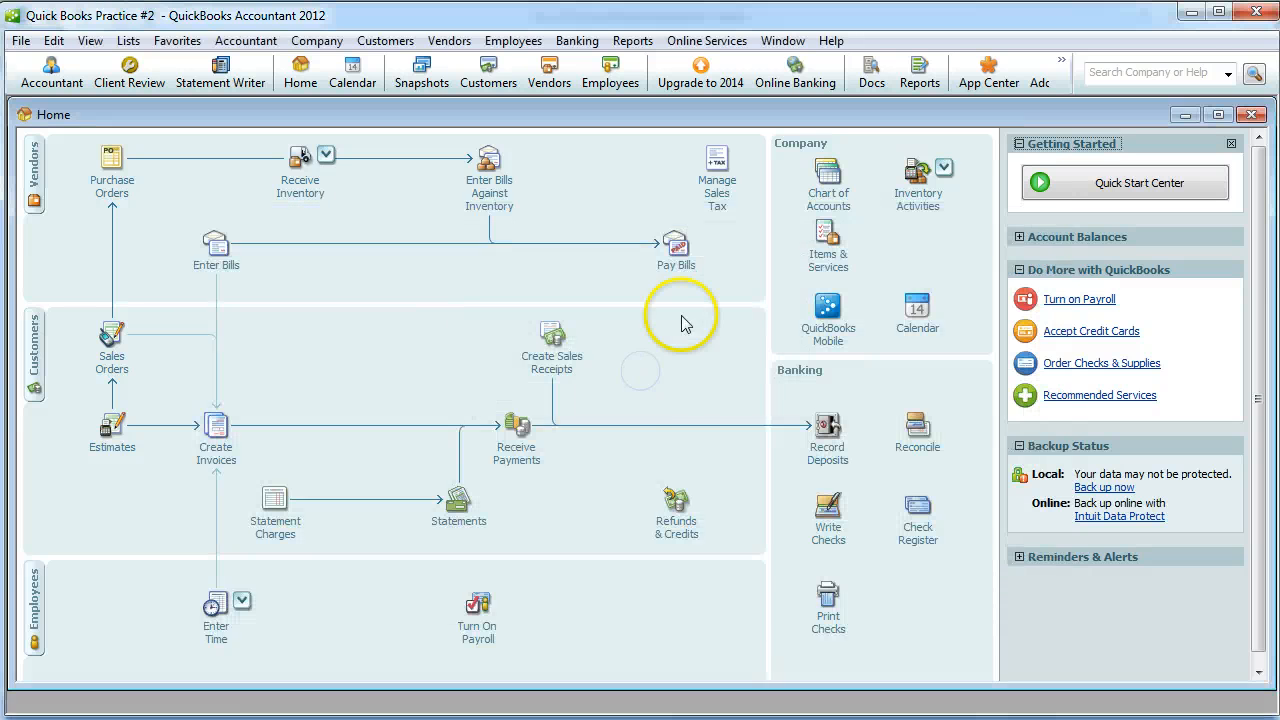
Switch to the Word assignment to read the February transactions from Feb. 12 onward, then return to QuickBooks
{"action": "key", "text": "alt+Tab"}
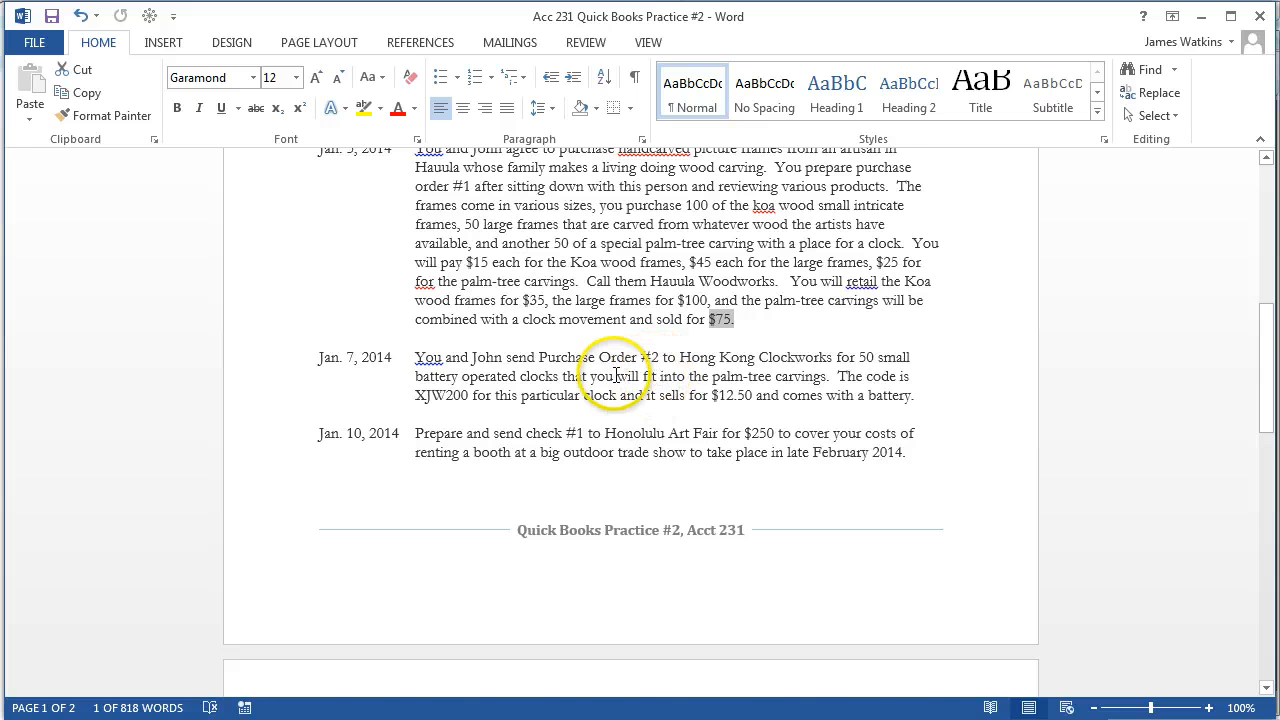
{"action": "scroll", "coordinate": [630, 398], "scroll_direction": "down", "scroll_amount": 1}
{"action": "scroll", "coordinate": [630, 398], "scroll_direction": "down", "scroll_amount": 9}
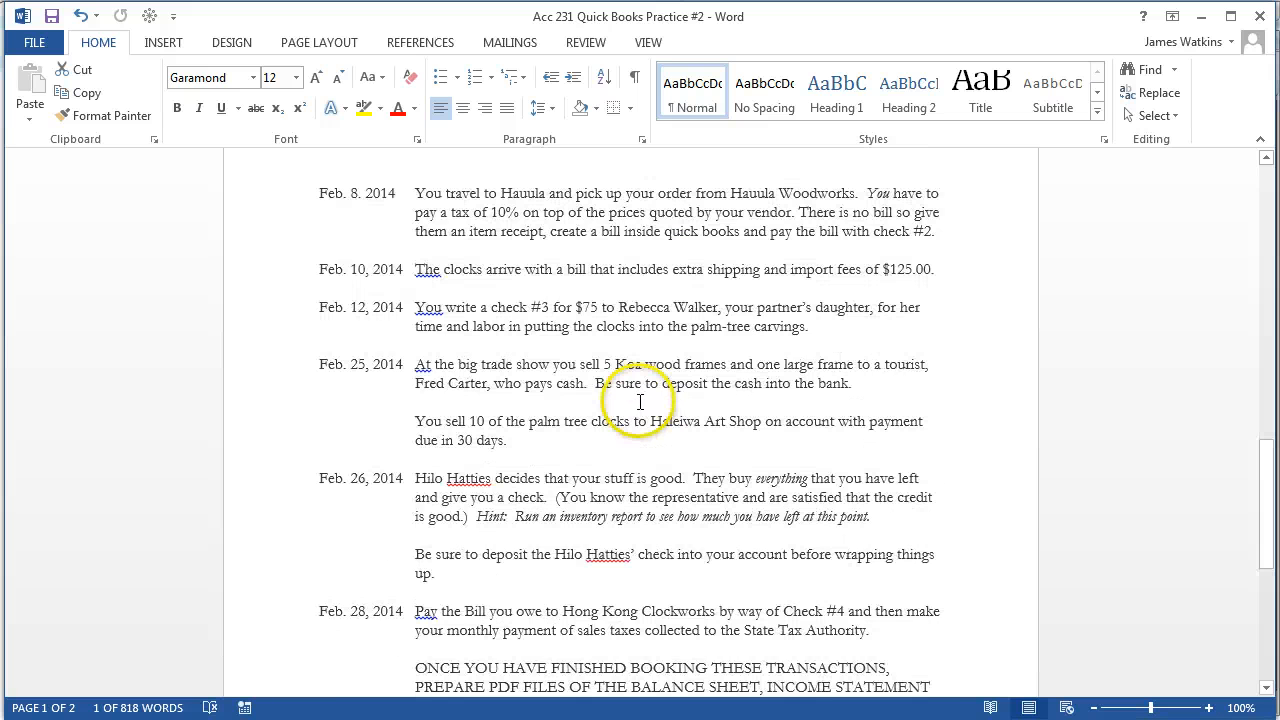
{"action": "scroll", "coordinate": [640, 398], "scroll_direction": "down", "scroll_amount": 2}
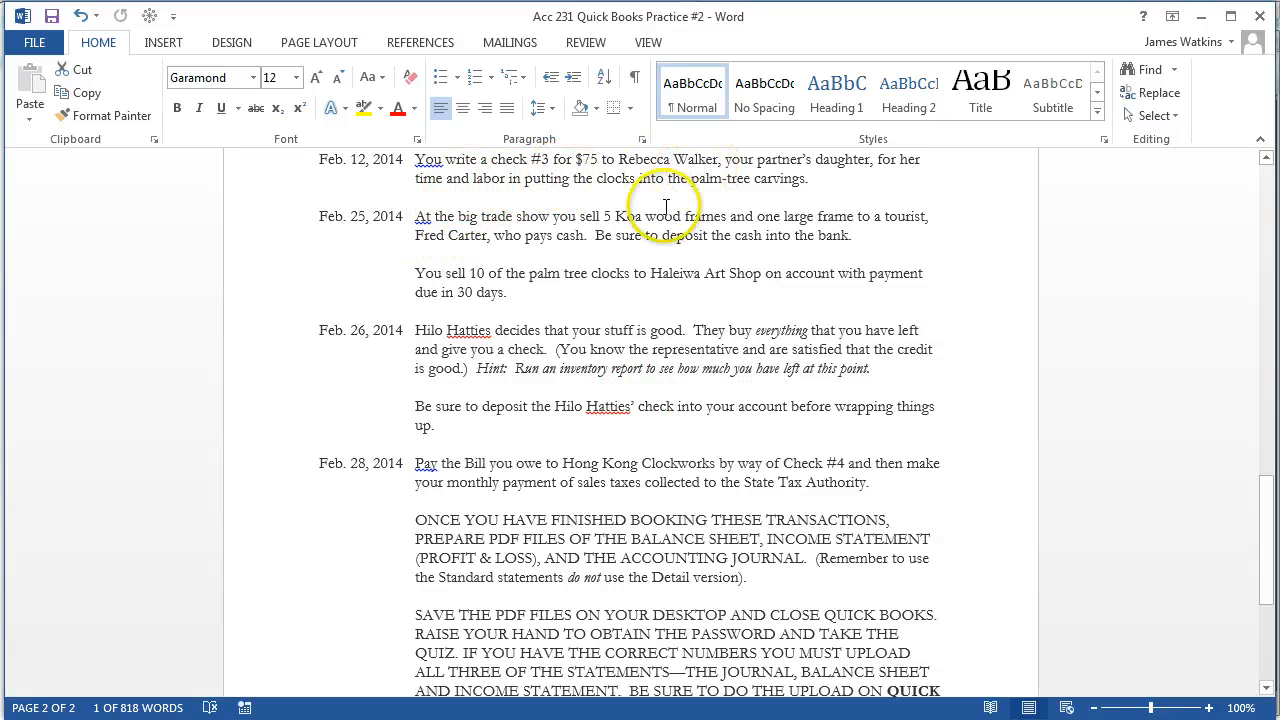
{"action": "key", "text": "alt+Tab"}
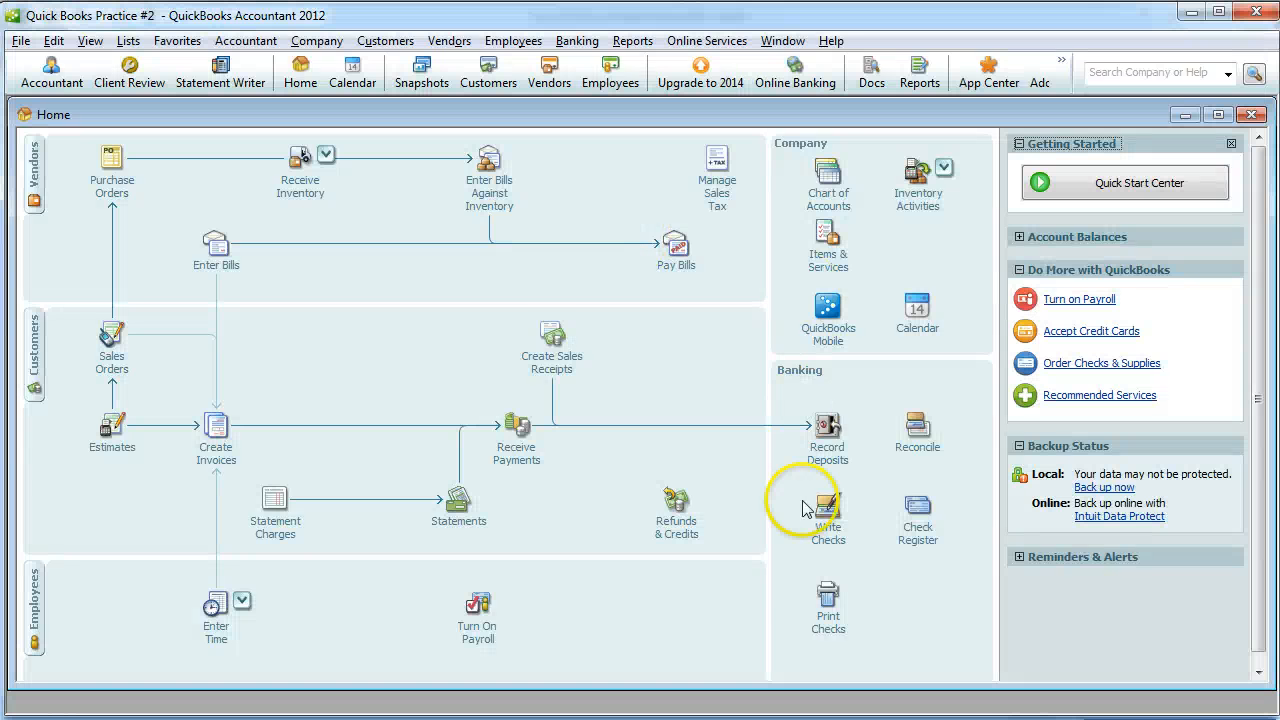
Look up check no. 3 for the clock assembly to review its expense account, then close the check form
{"action": "left_click", "coordinate": [836, 541]}
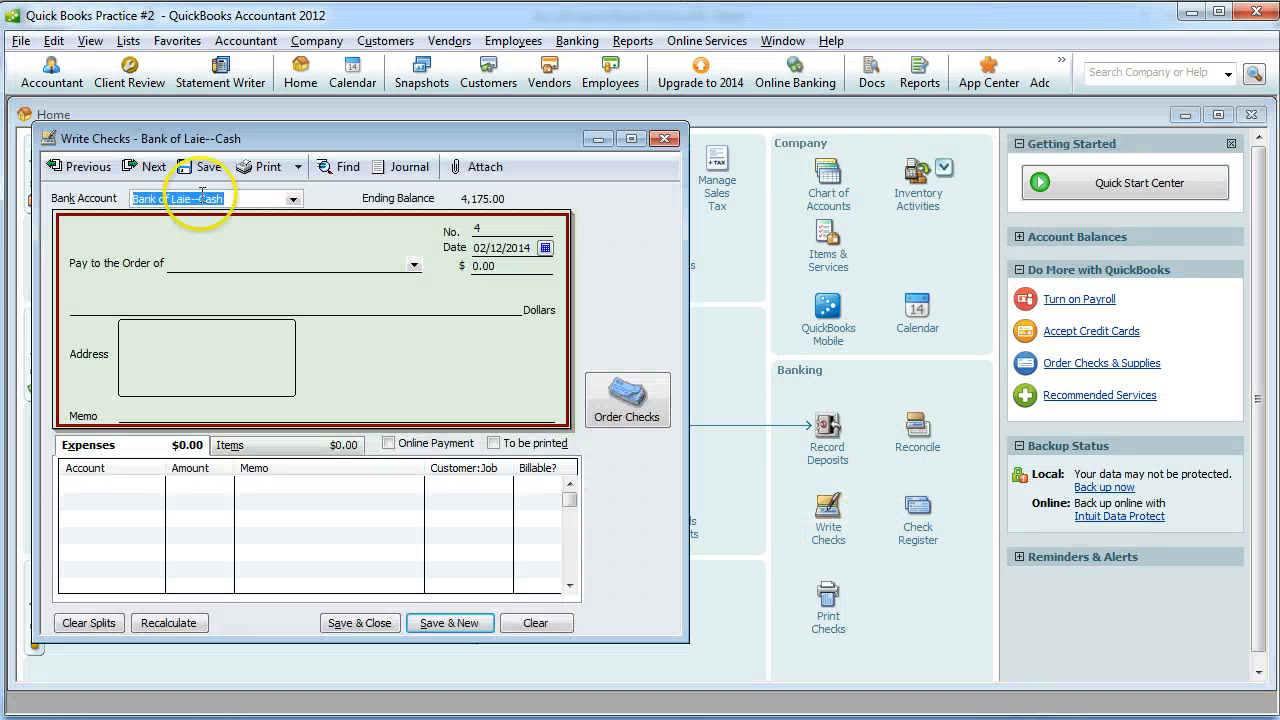
{"action": "left_click", "coordinate": [82, 166]}
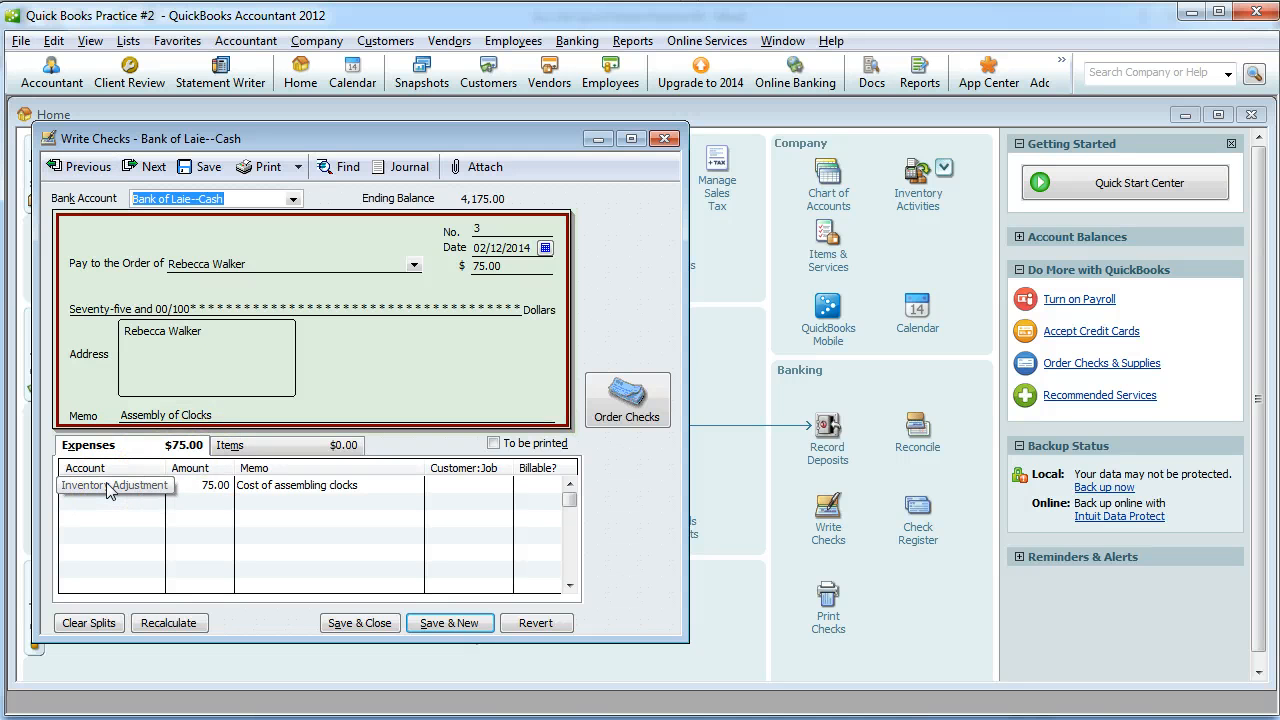
{"action": "left_click", "coordinate": [664, 139]}
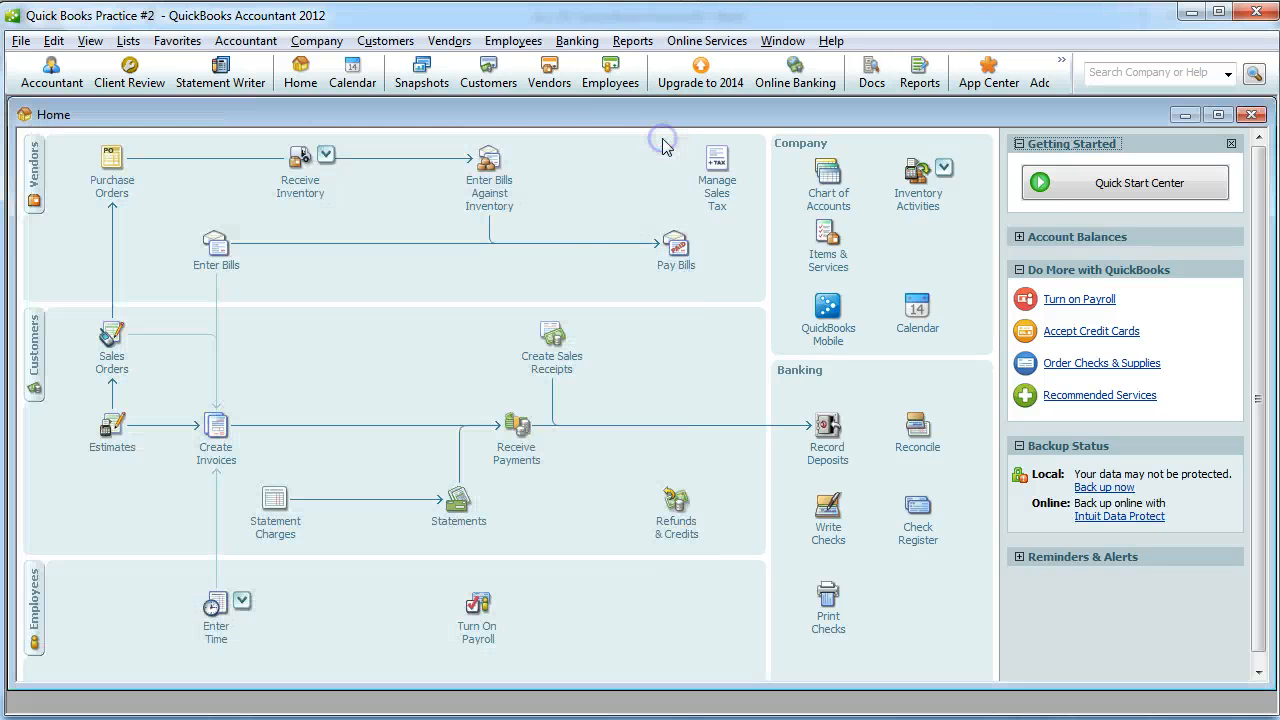
Run the standard Profit & Loss report for all dates, then close it without memorizing it
{"action": "left_click", "coordinate": [638, 44]}
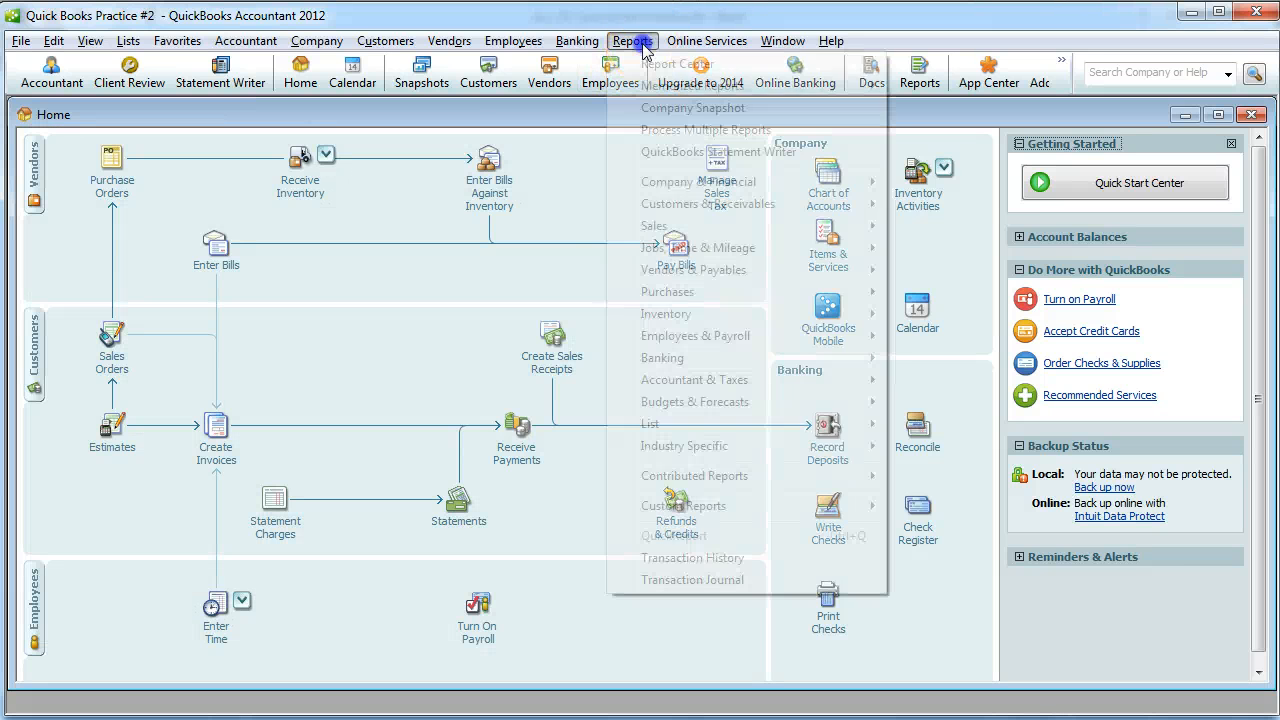
{"action": "mouse_move", "coordinate": [651, 179]}
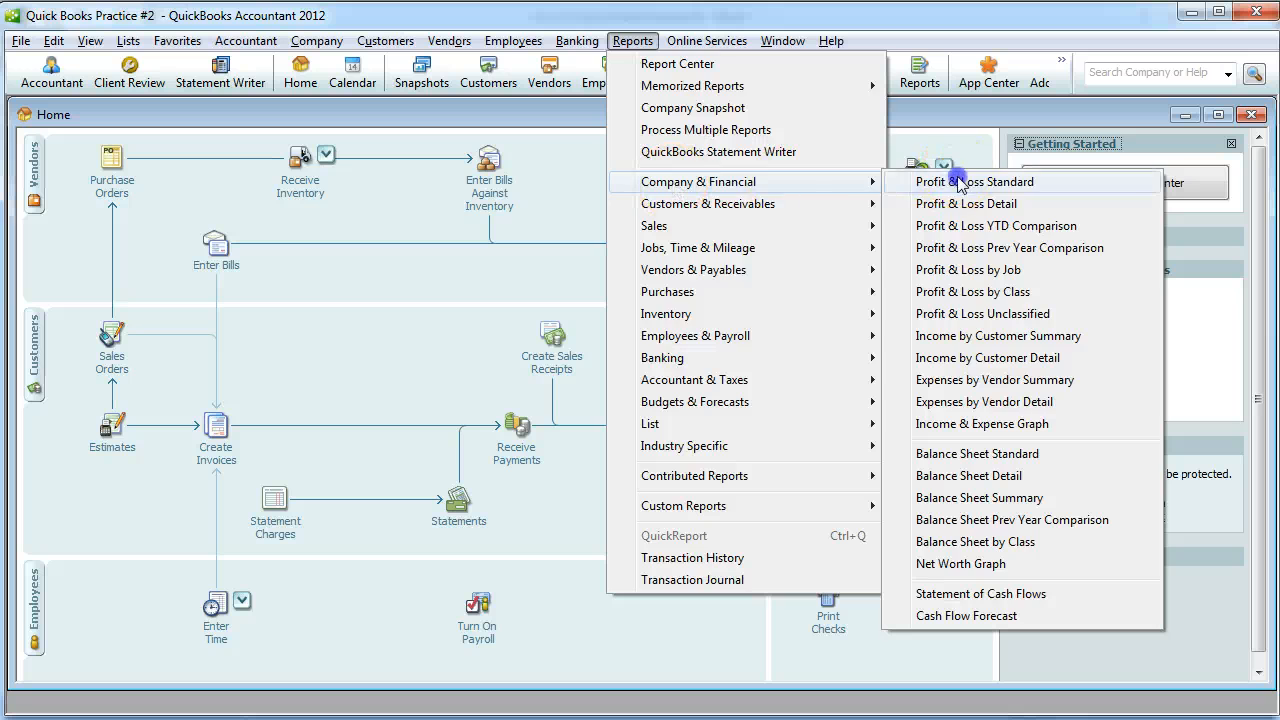
{"action": "left_click", "coordinate": [958, 183]}
{"action": "left_click", "coordinate": [519, 303]}
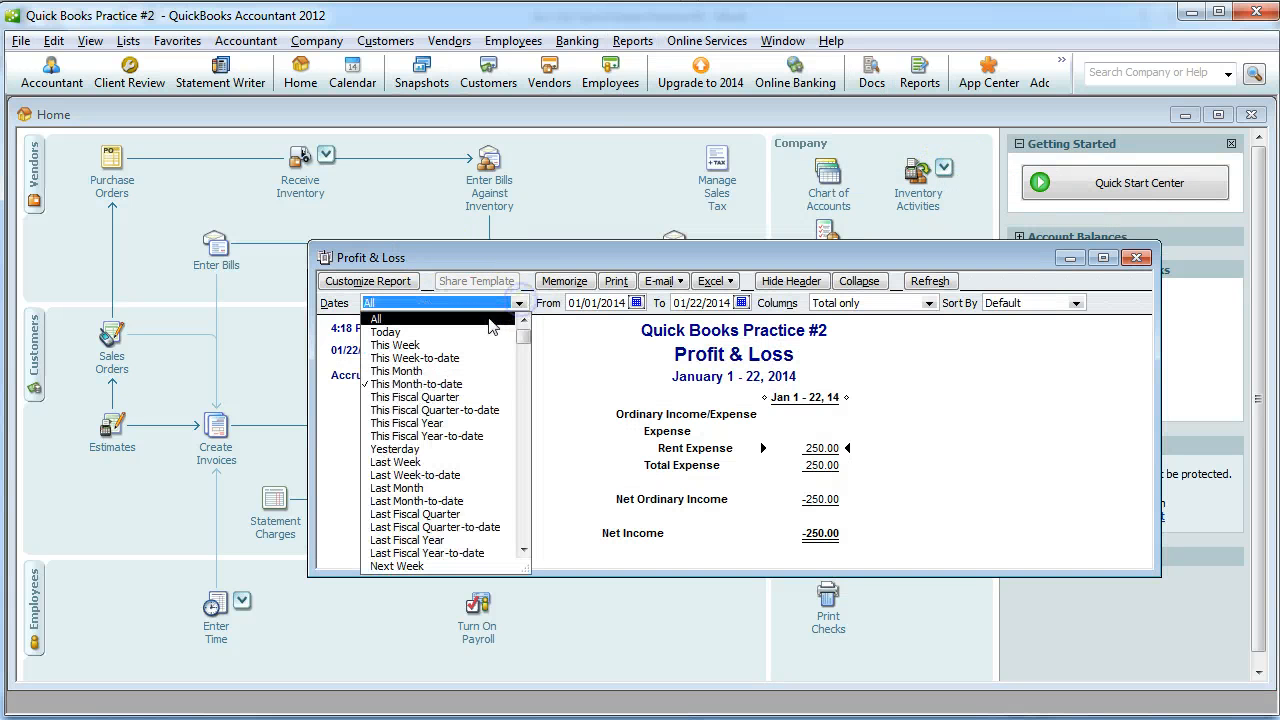
{"action": "left_click", "coordinate": [490, 319]}
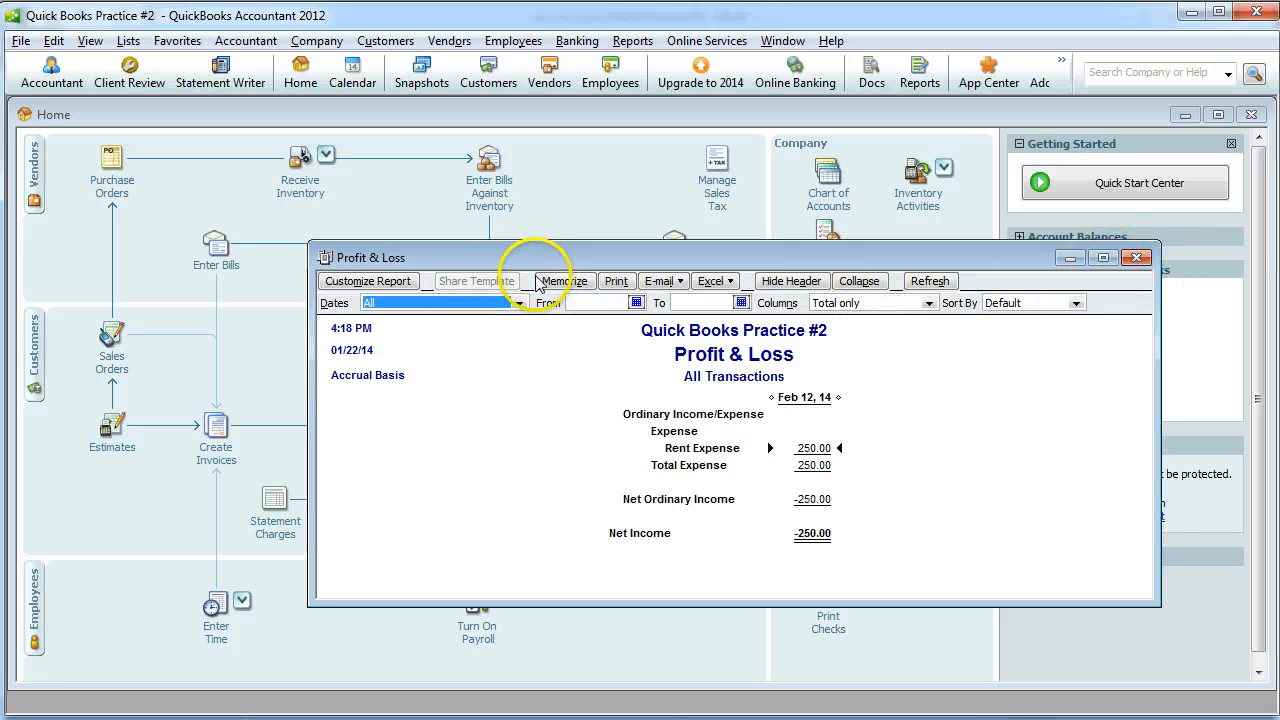
{"action": "left_click", "coordinate": [1122, 258]}
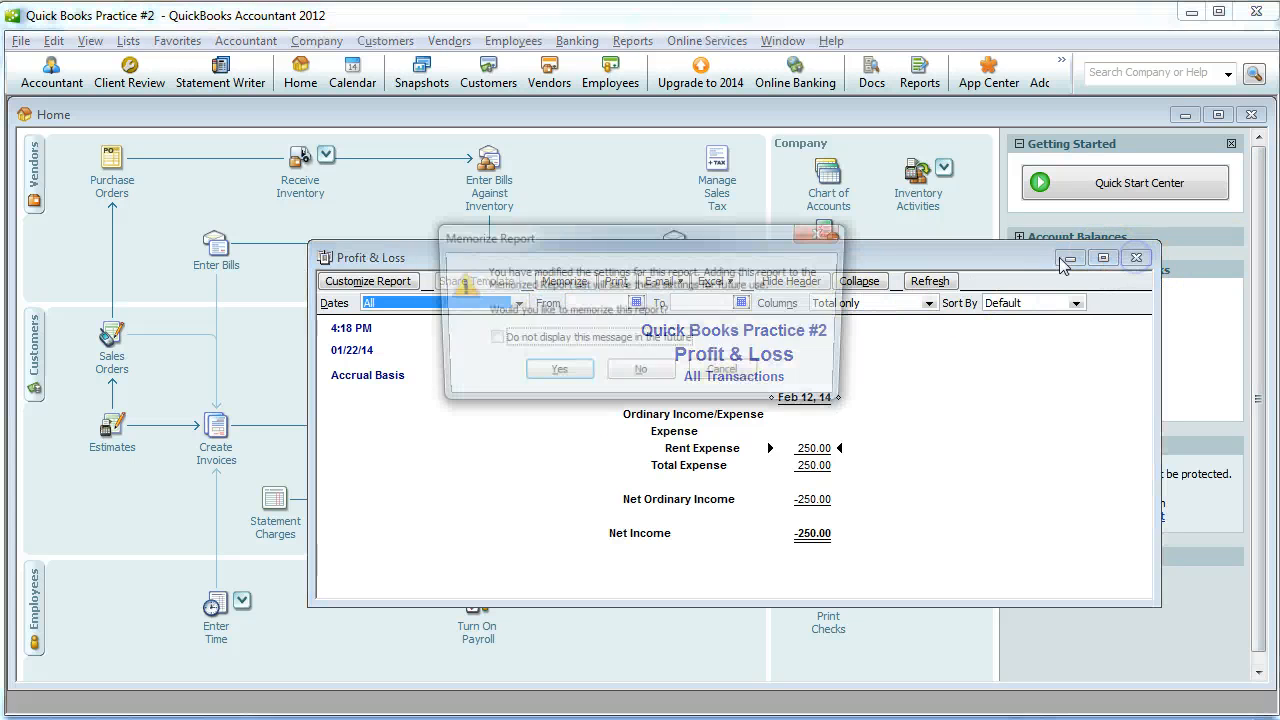
{"action": "left_click", "coordinate": [640, 376]}
Run the standard Balance Sheet report with its date range set to All
{"action": "left_click", "coordinate": [633, 40]}
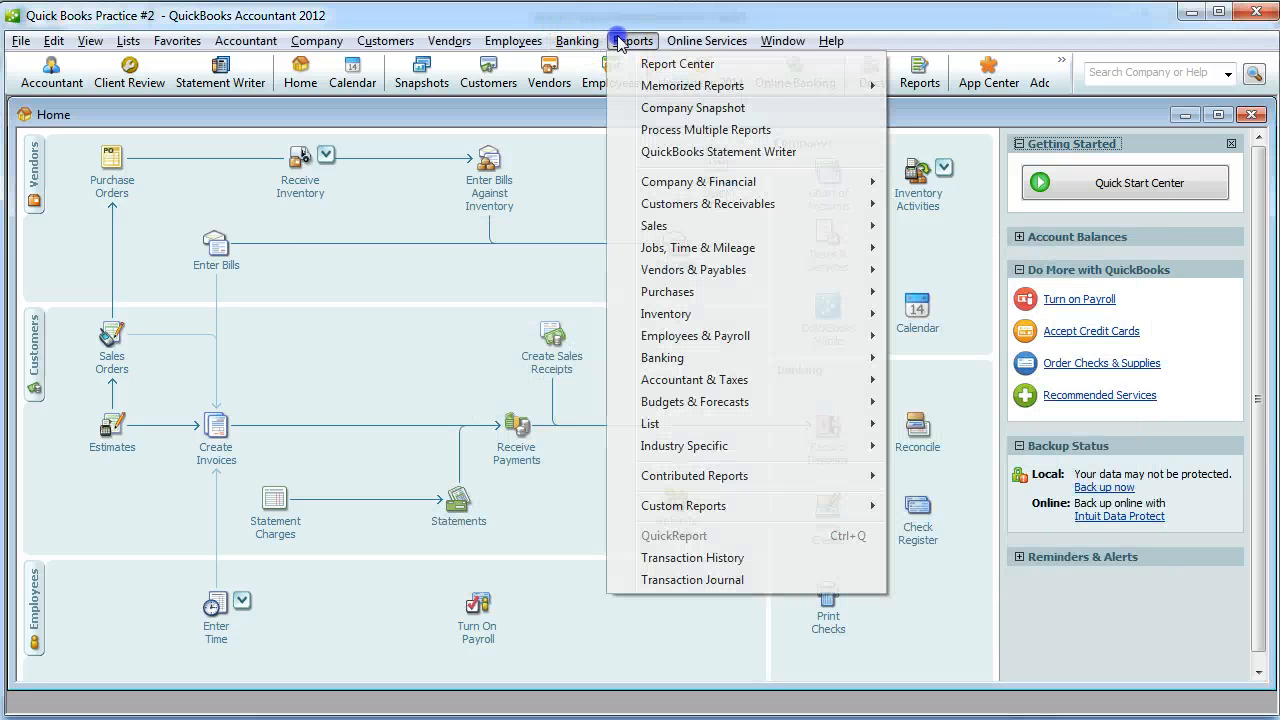
{"action": "mouse_move", "coordinate": [705, 185]}
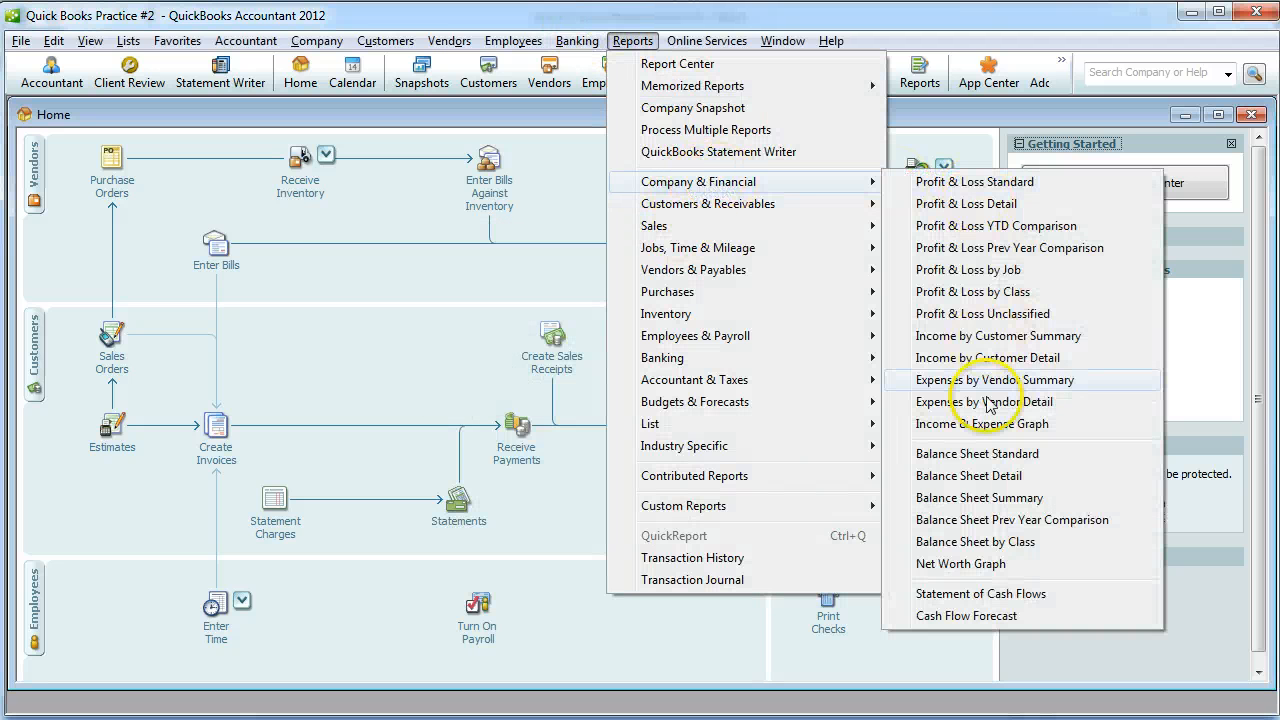
{"action": "left_click", "coordinate": [976, 450]}
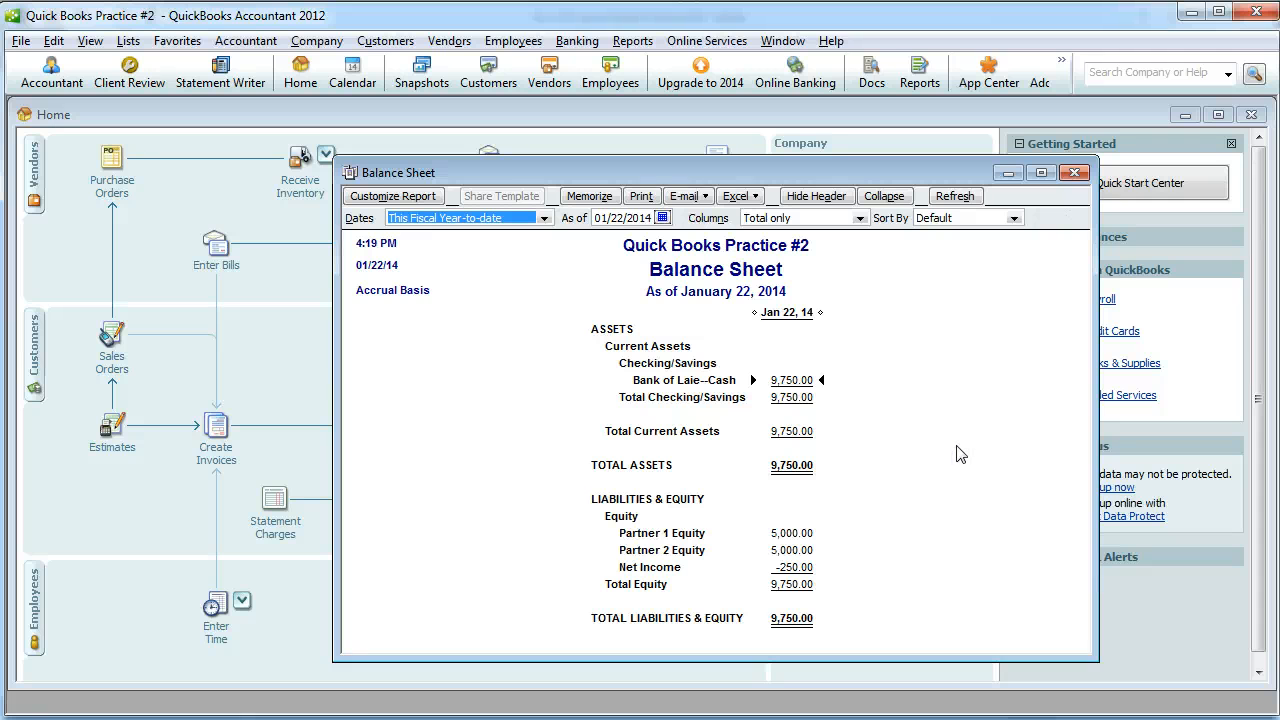
{"action": "left_click", "coordinate": [953, 484]}
{"action": "left_click", "coordinate": [544, 218]}
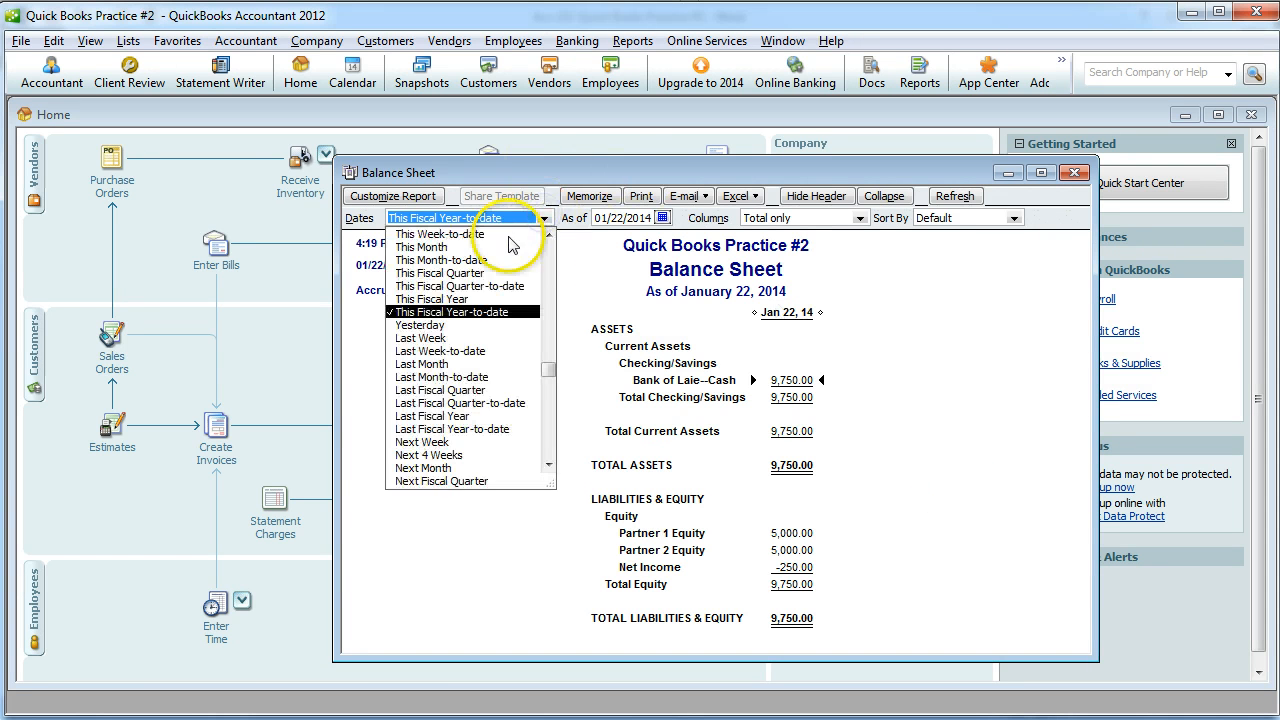
{"action": "scroll", "coordinate": [508, 374], "scroll_direction": "up", "scroll_amount": 1}
{"action": "left_click", "coordinate": [401, 234]}
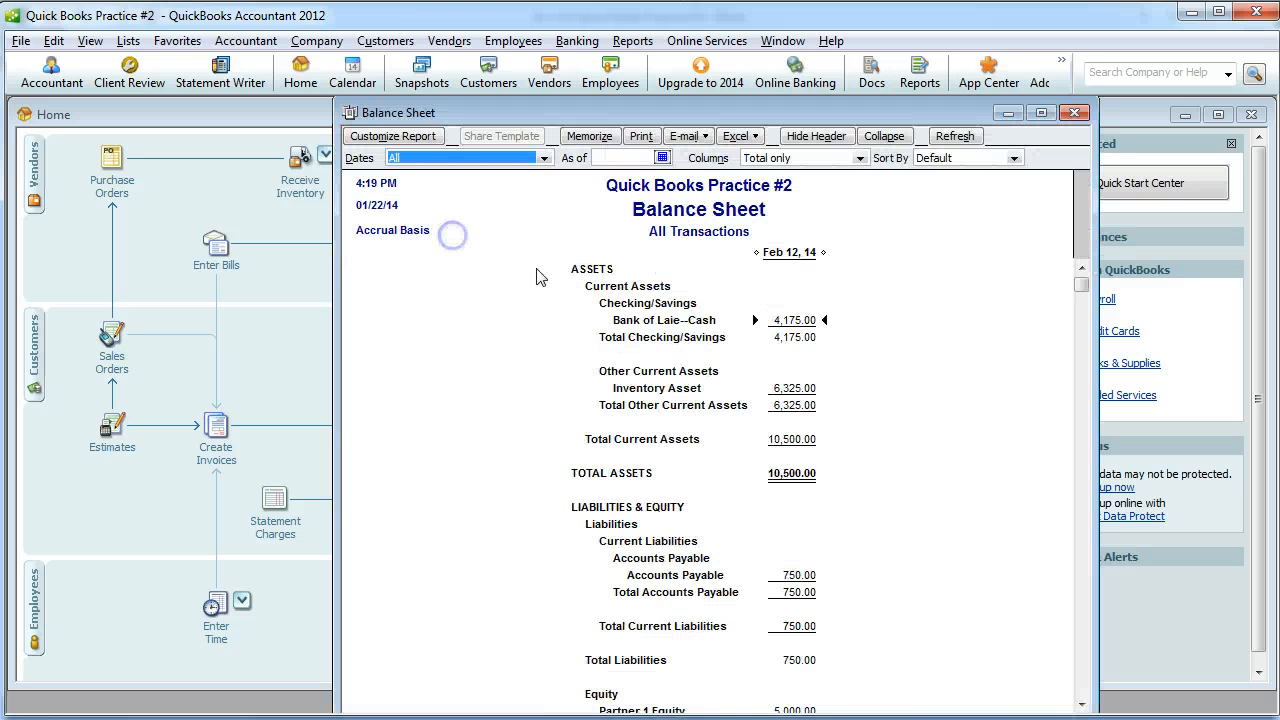
Review the Balance Sheet's assets, liabilities and equity, then close the report without memorizing it
{"action": "scroll", "coordinate": [866, 354], "scroll_direction": "down", "scroll_amount": 3}
{"action": "scroll", "coordinate": [845, 343], "scroll_direction": "up", "scroll_amount": 2}
{"action": "scroll", "coordinate": [845, 343], "scroll_direction": "up", "scroll_amount": 1}
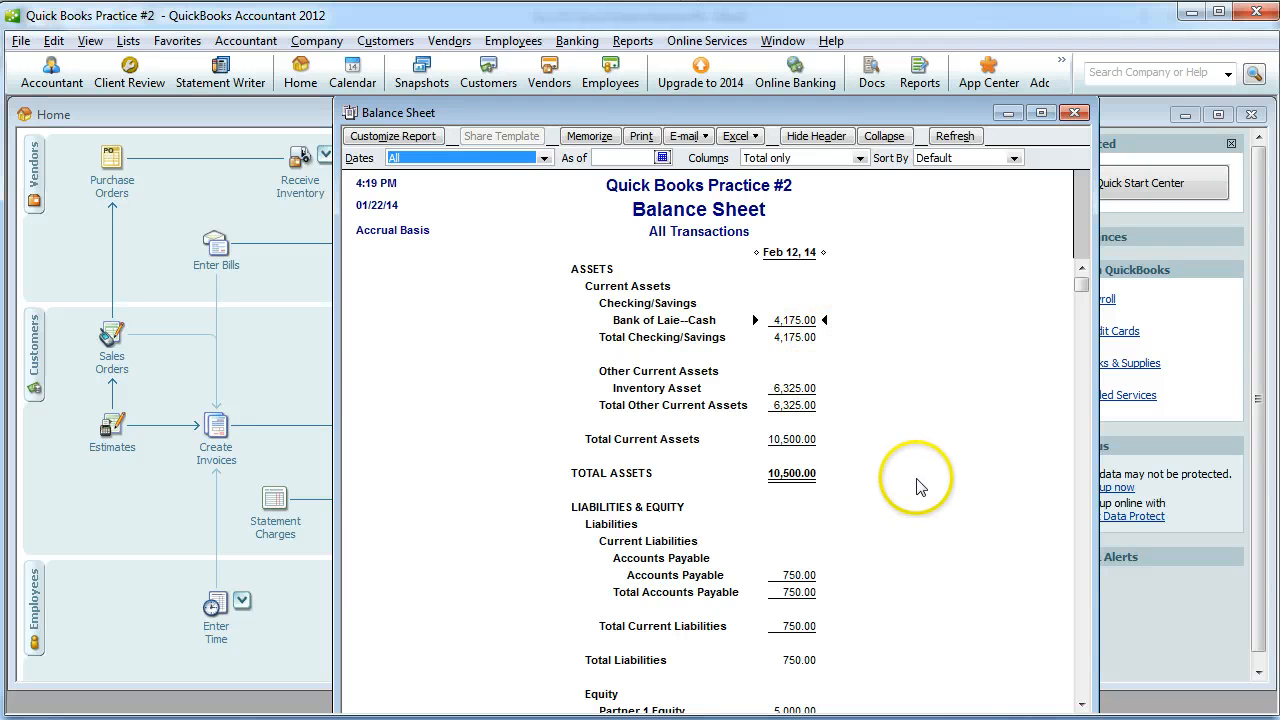
{"action": "scroll", "coordinate": [920, 486], "scroll_direction": "down", "scroll_amount": 2}
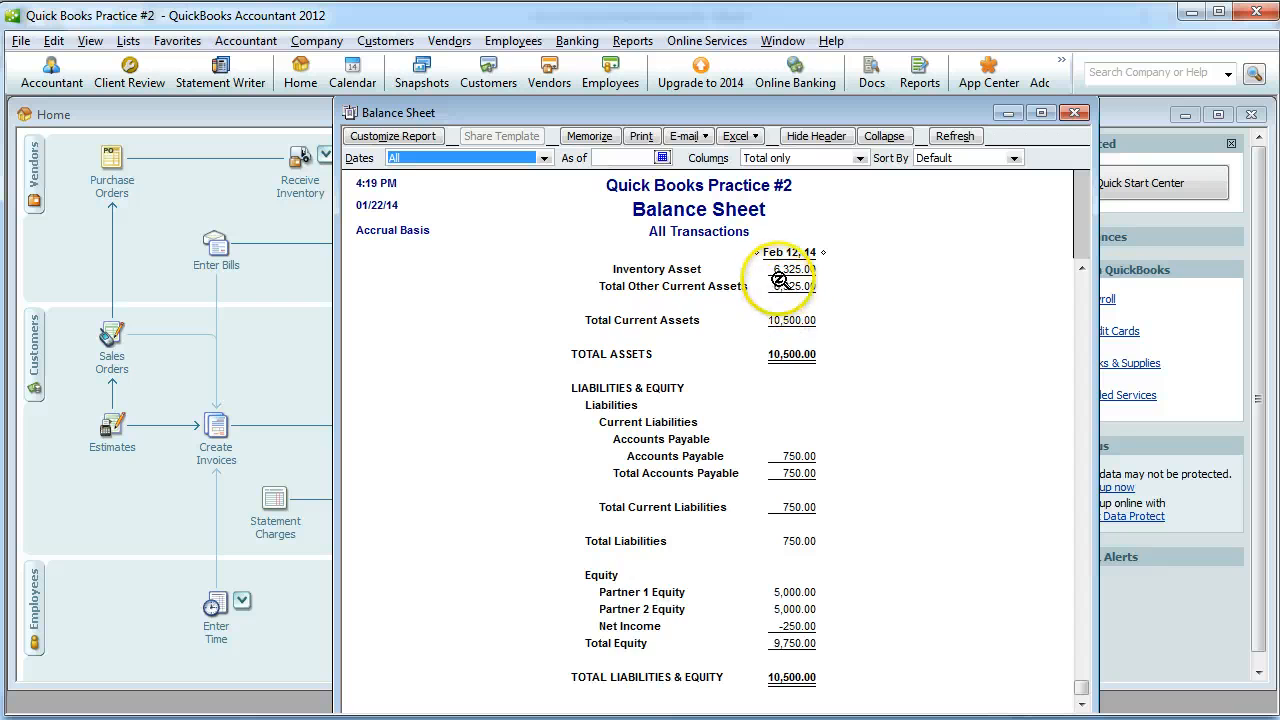
{"action": "scroll", "coordinate": [808, 308], "scroll_direction": "up", "scroll_amount": 2}
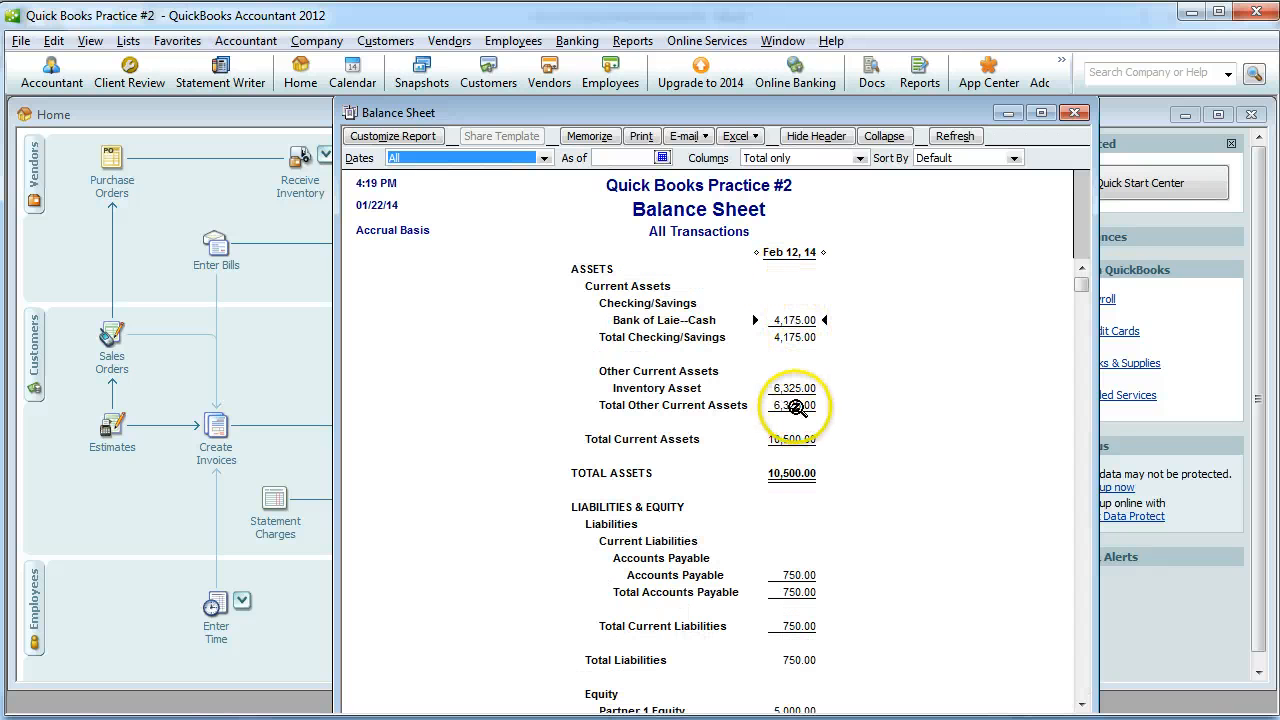
{"action": "left_click", "coordinate": [1074, 114]}
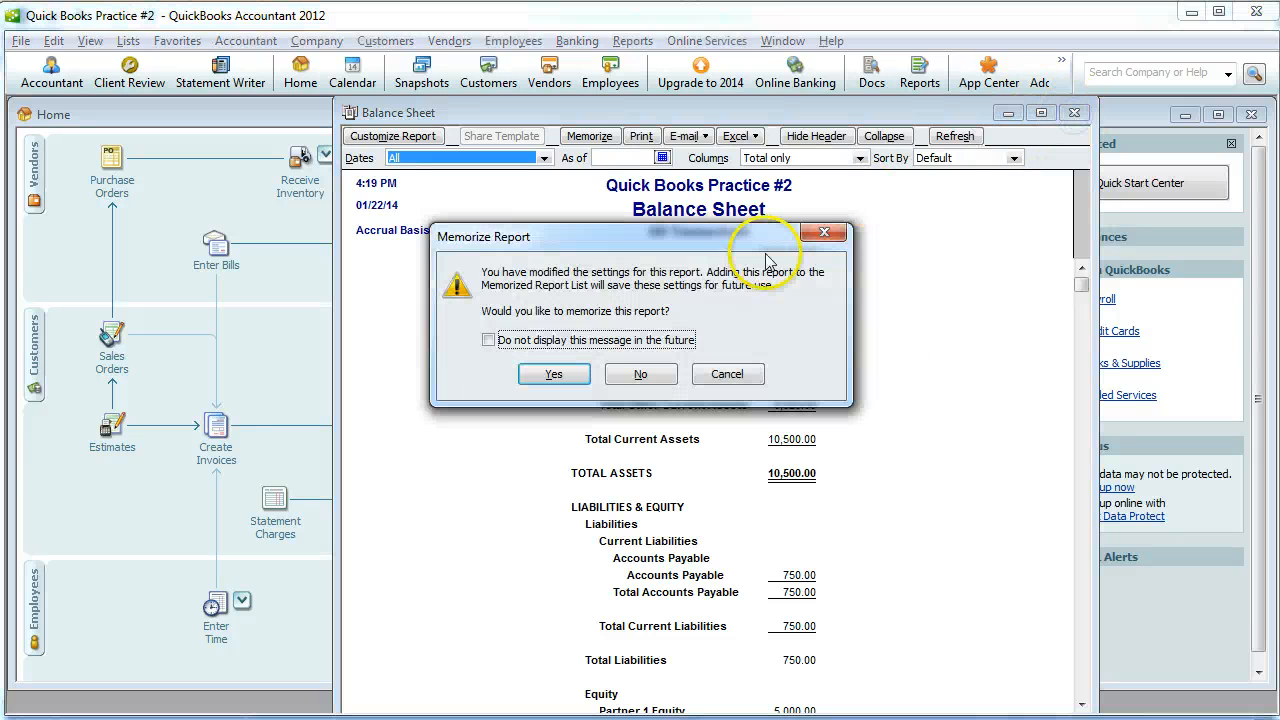
{"action": "left_click", "coordinate": [645, 374]}
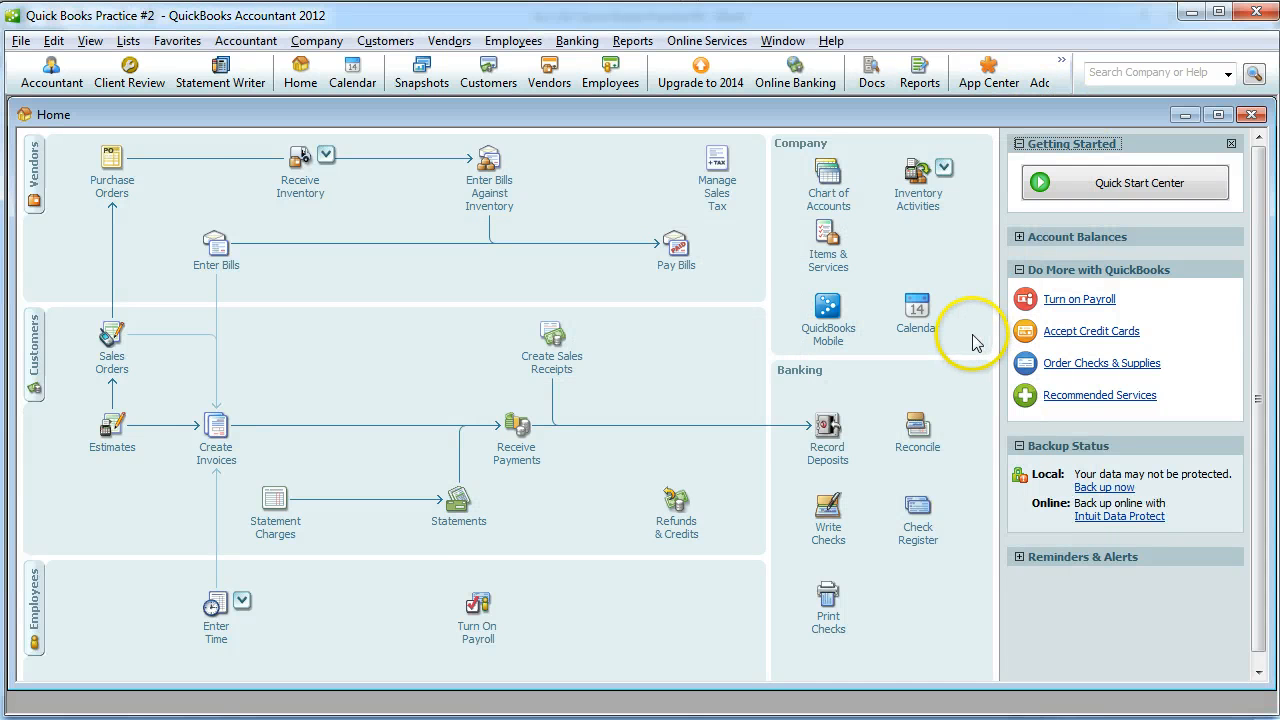
Check the Feb. 25 sale in the Word instructions, then start a QuickBooks sales receipt for that new cash customer, dated 02/25/2014
{"action": "key", "text": "alt+Tab"}
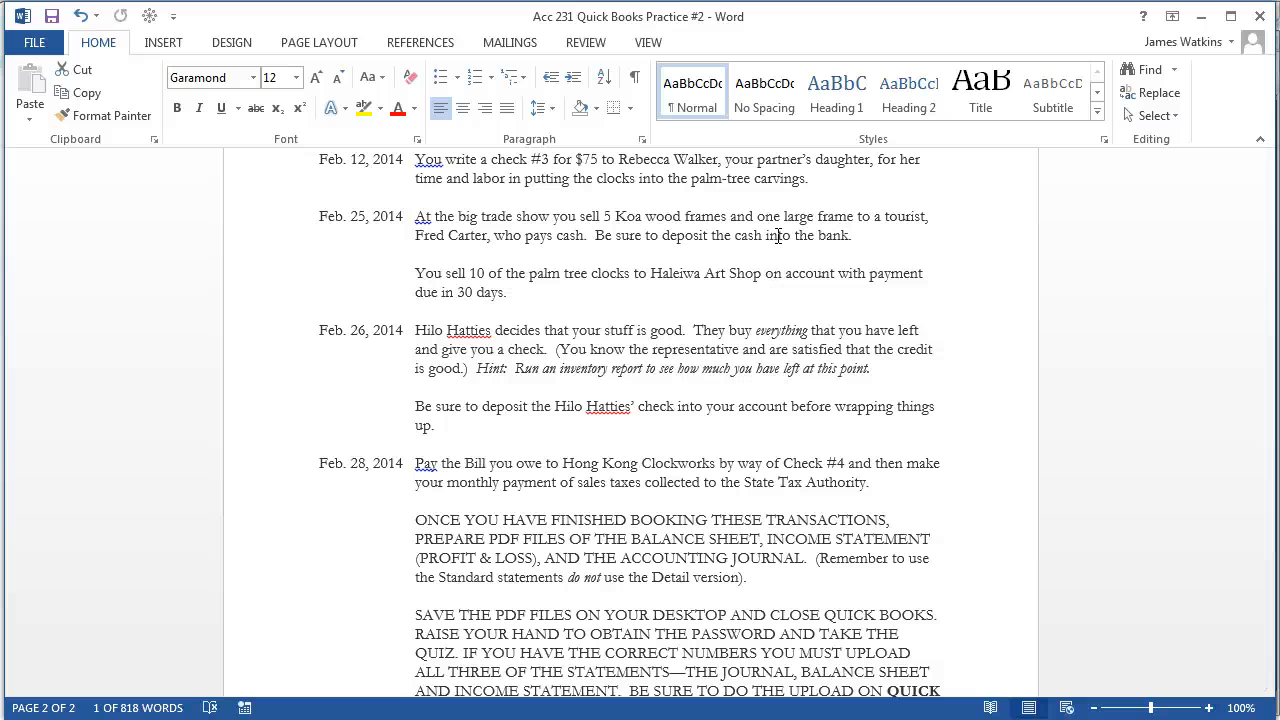
{"action": "key", "text": "alt+Tab"}
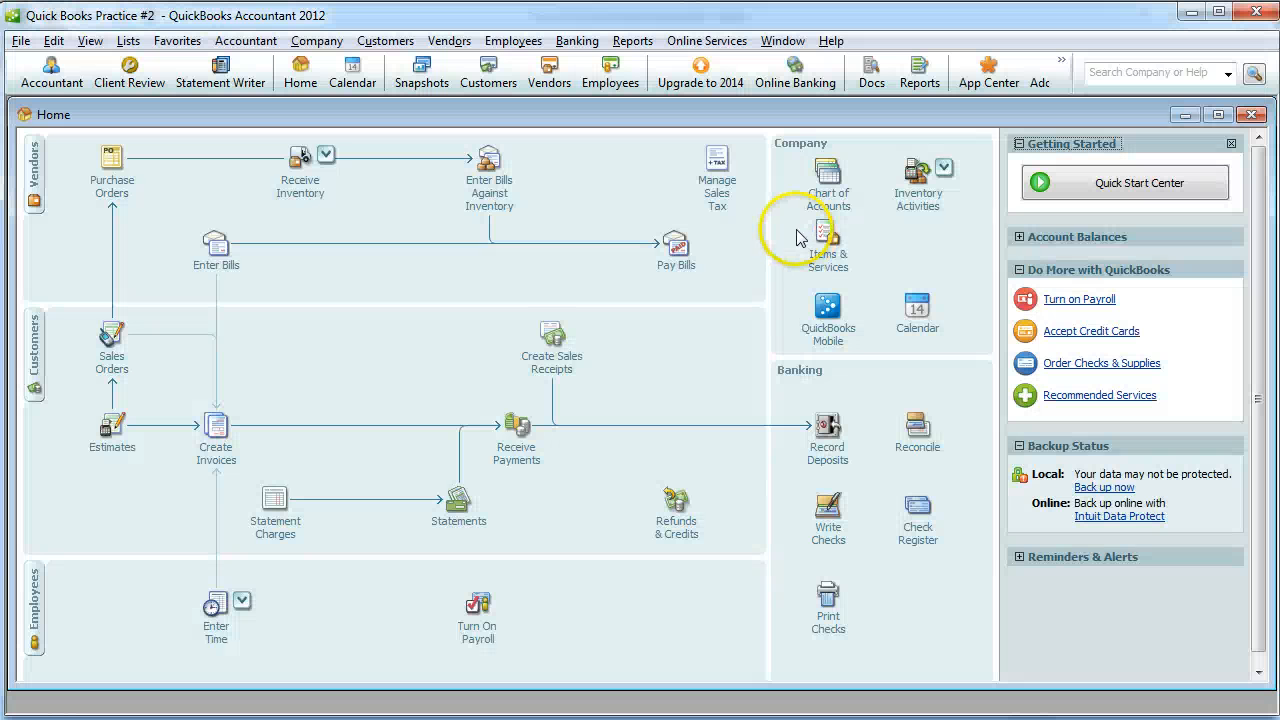
{"action": "left_click", "coordinate": [566, 370]}
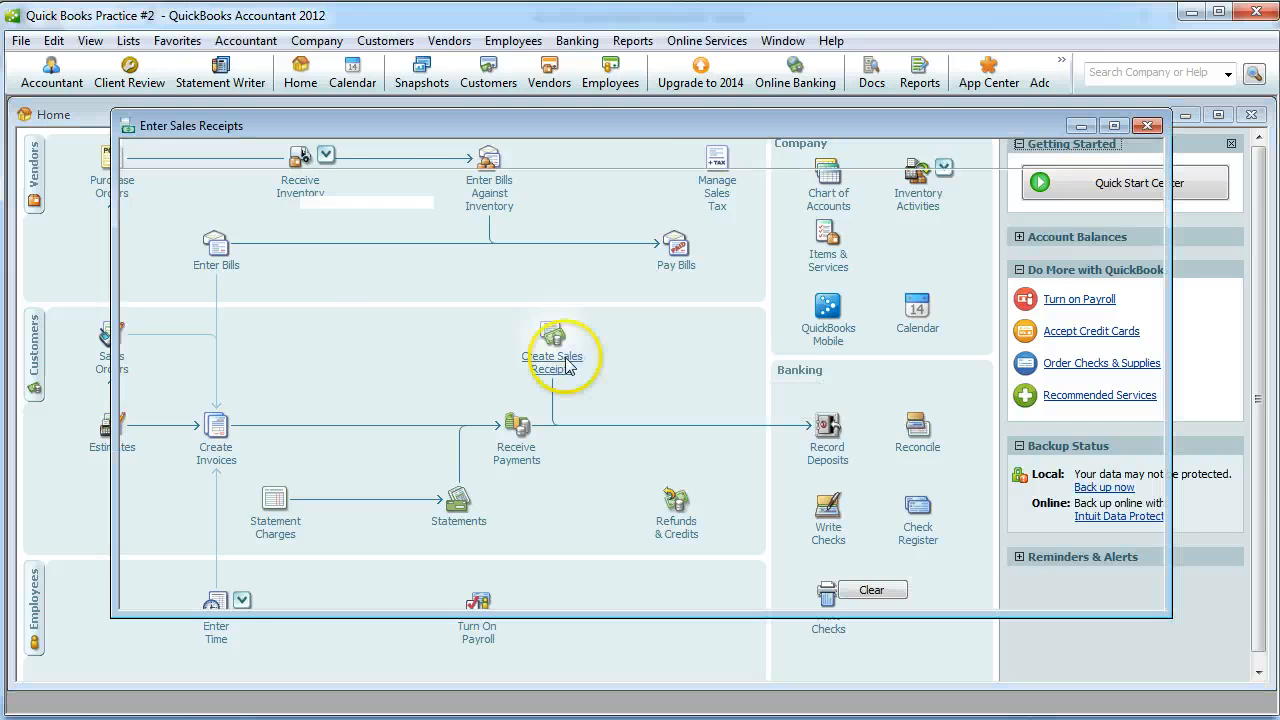
{"action": "type", "text": "Fred Carter"}
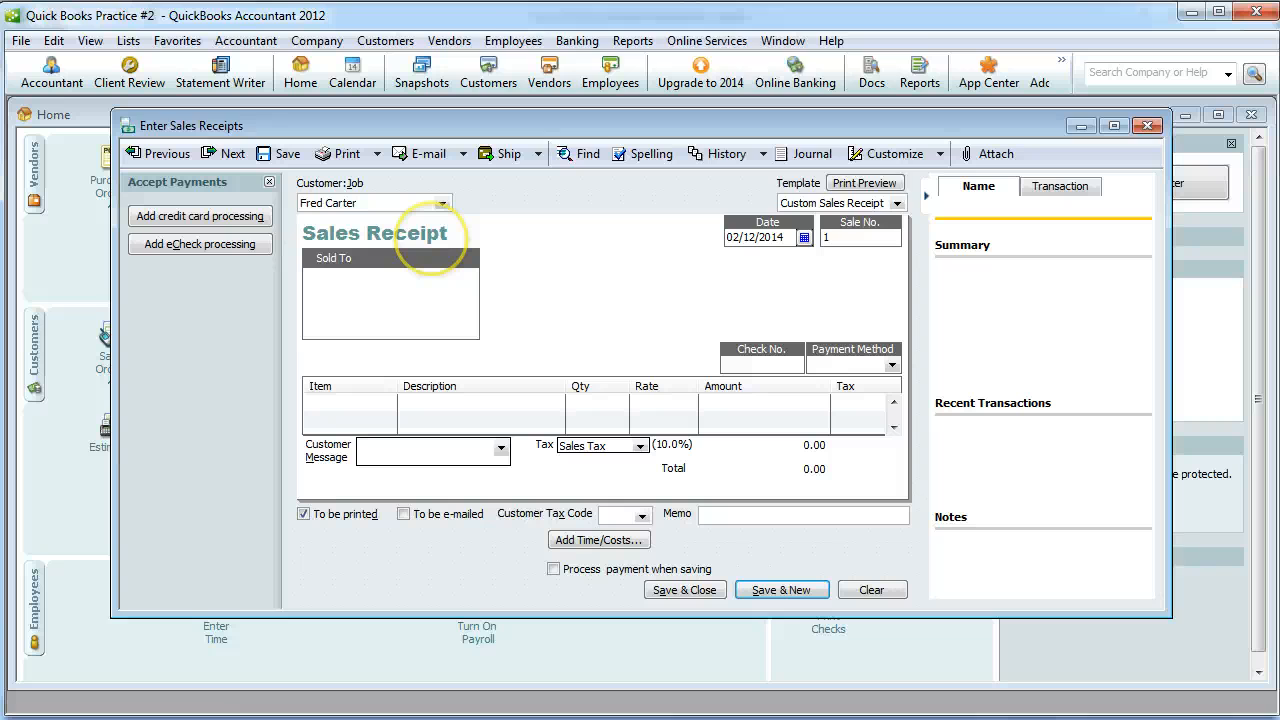
{"action": "key", "text": "Tab"}
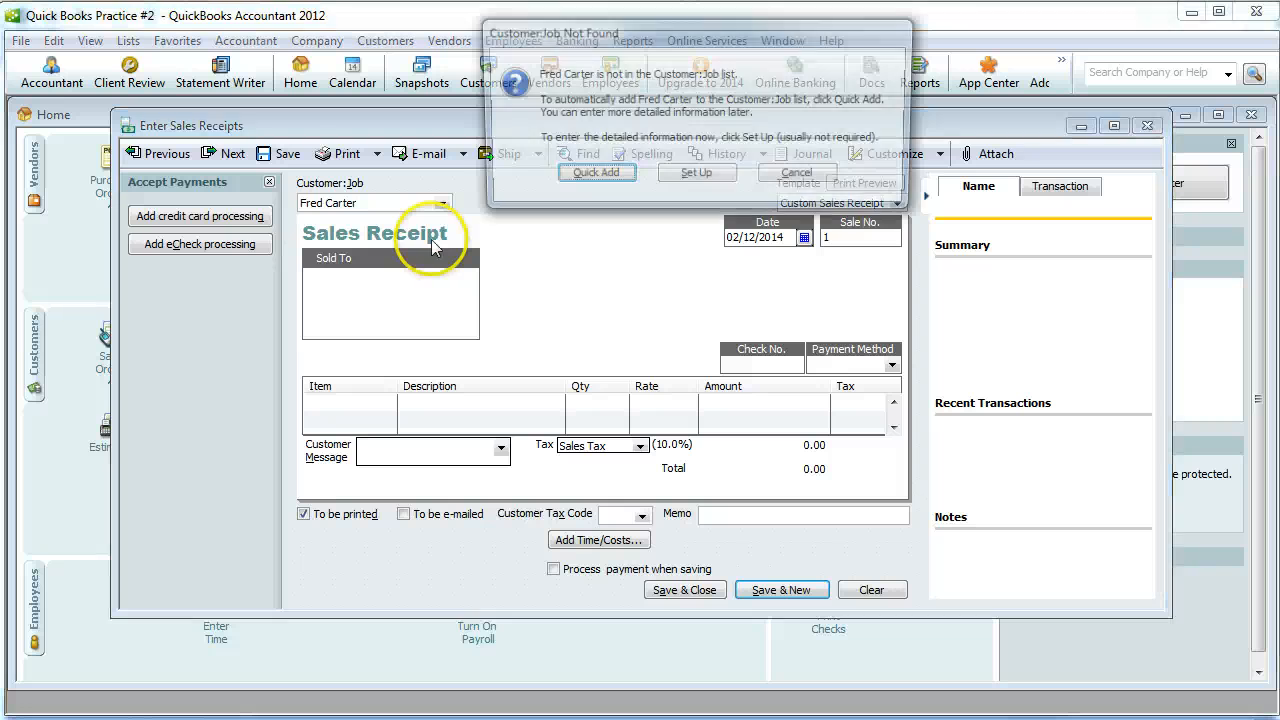
{"action": "key", "text": "Escape"}
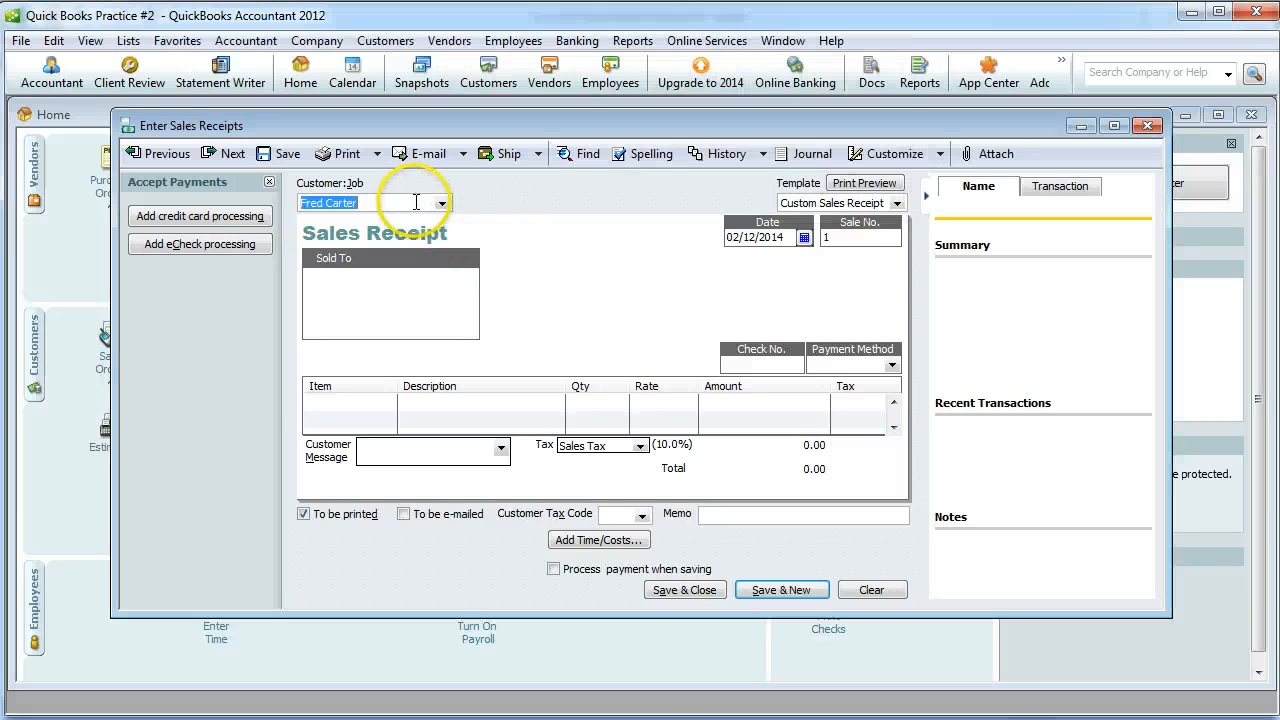
{"action": "left_click", "coordinate": [804, 237]}
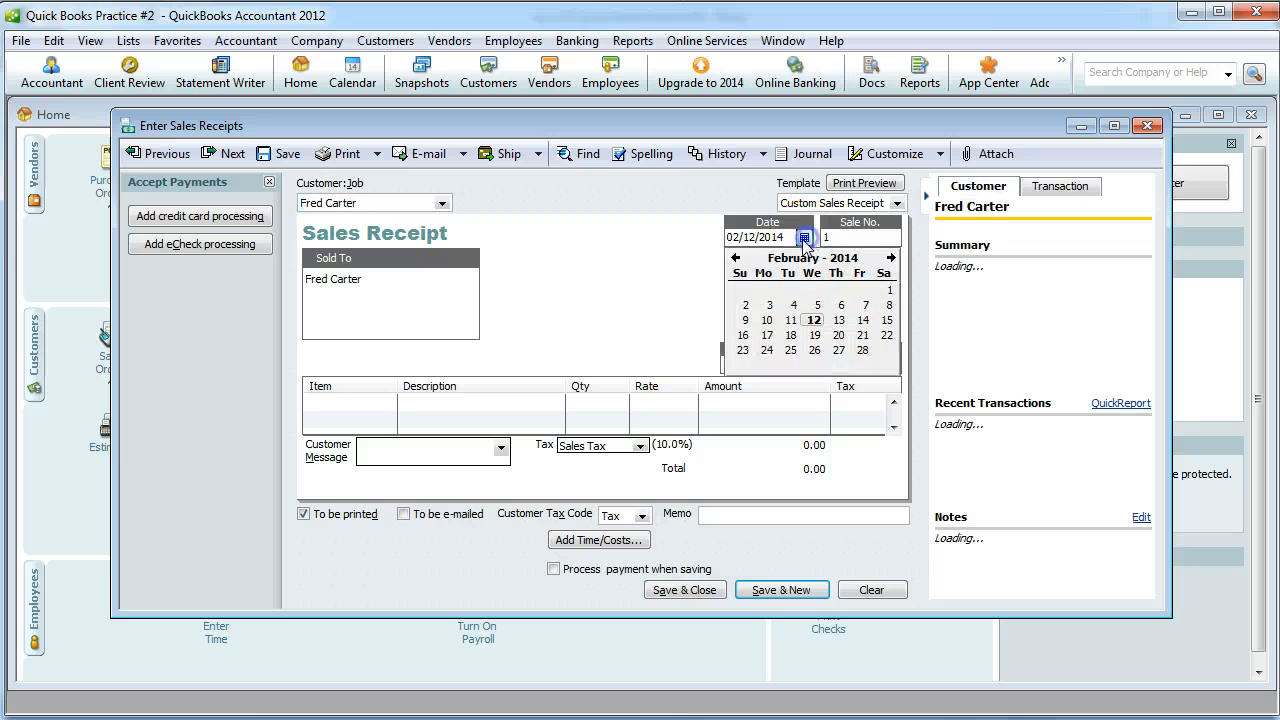
{"action": "left_click", "coordinate": [790, 350]}
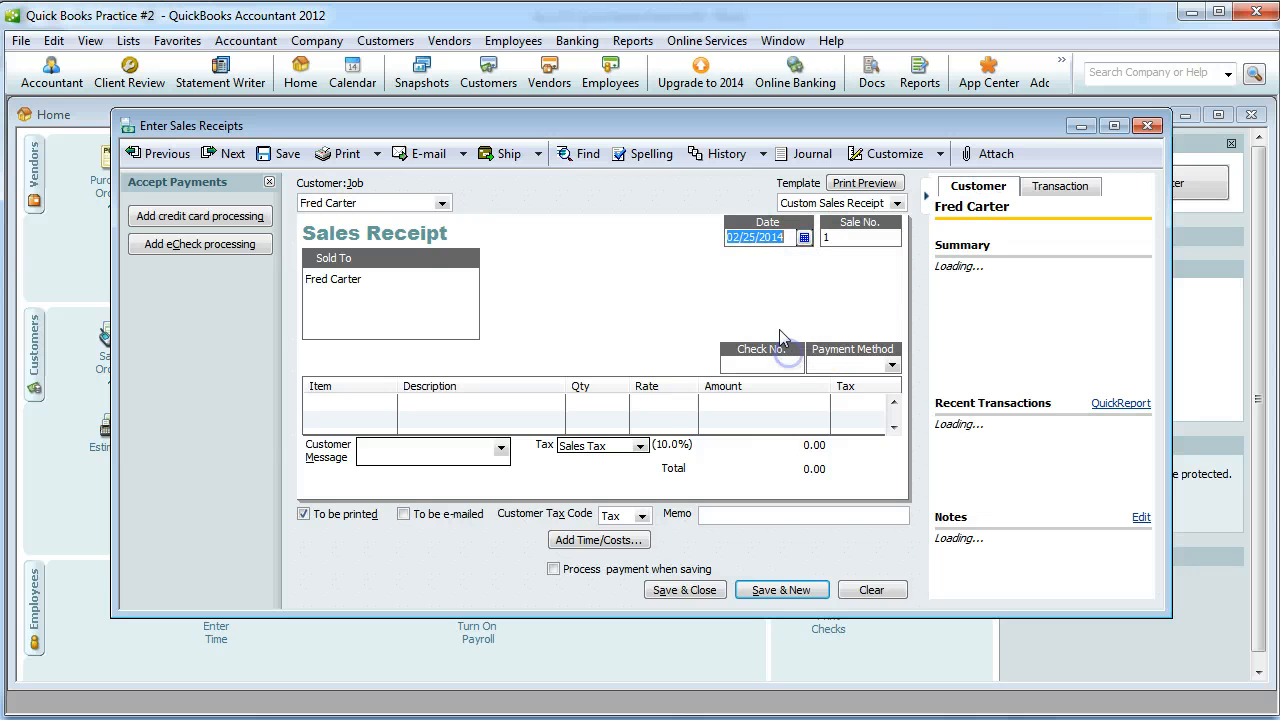
Add the Small Koa Frame item to the sales receipt with a quantity of 5
{"action": "left_click", "coordinate": [370, 403]}
{"action": "left_click", "coordinate": [388, 403]}
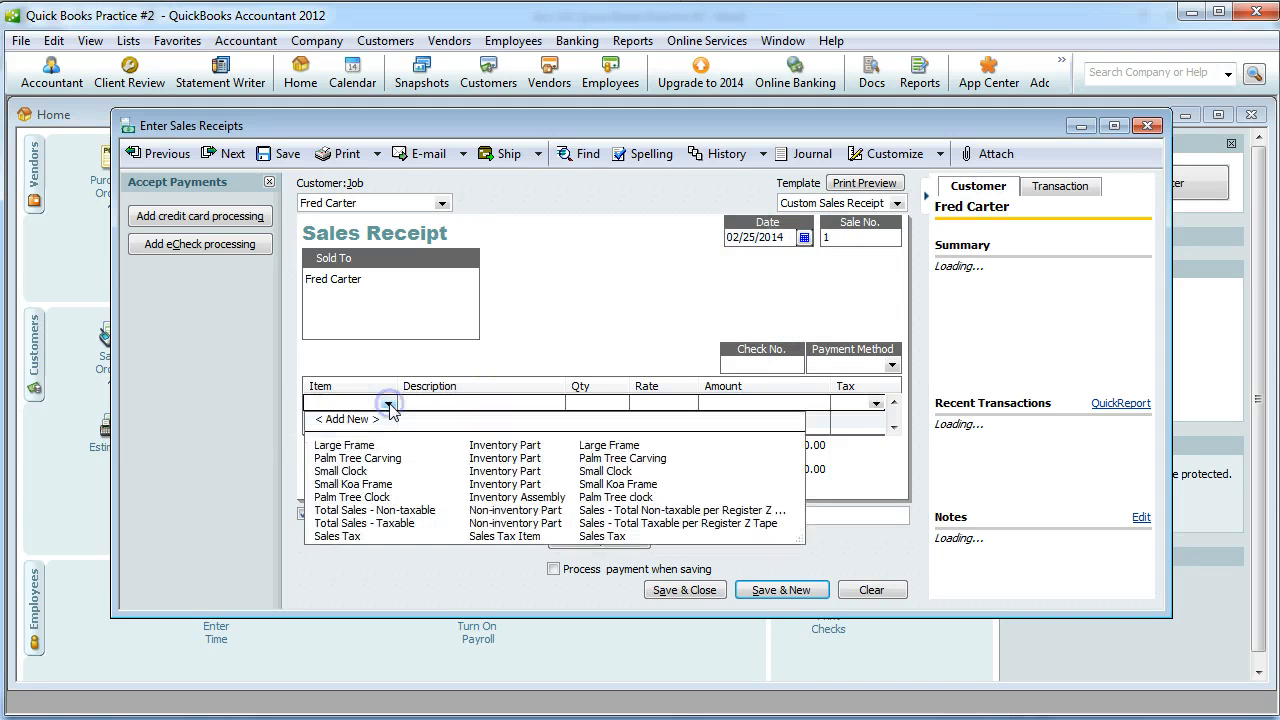
{"action": "left_click", "coordinate": [345, 484]}
{"action": "left_click", "coordinate": [587, 403]}
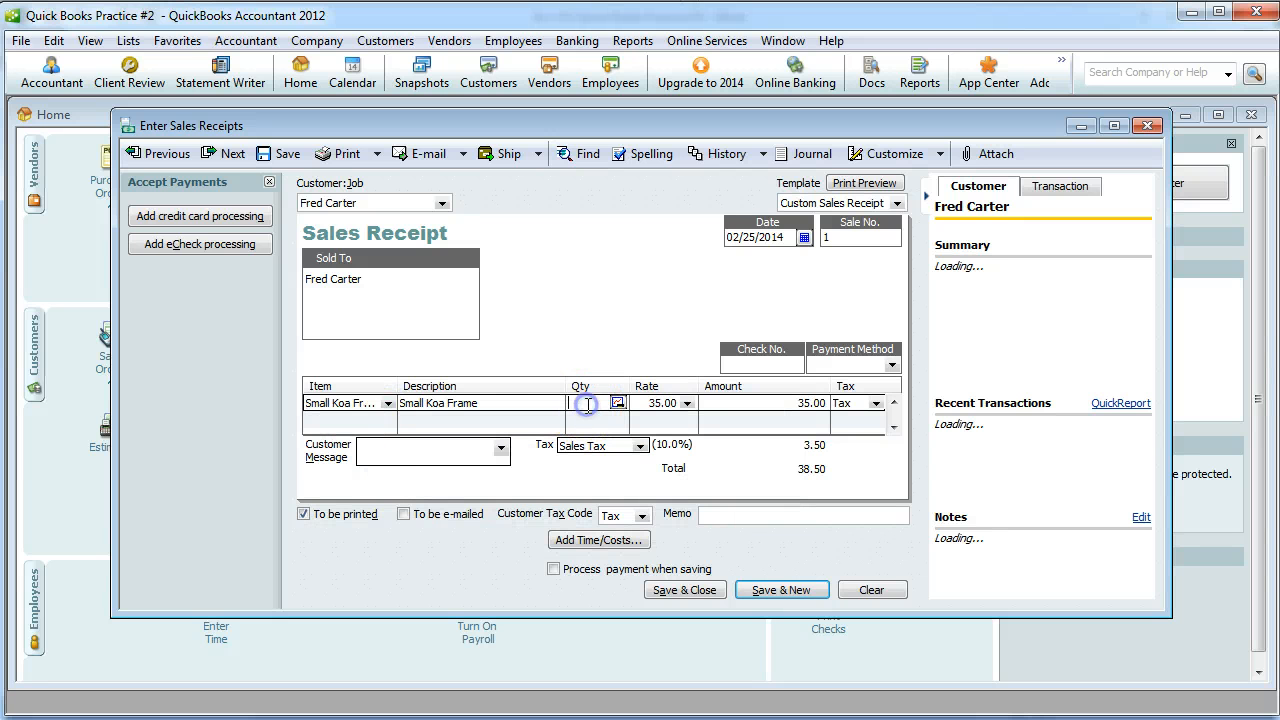
{"action": "type", "text": "5"}
Add the Large Frame item with a quantity of 1 and compare the receipt lines with the Word instructions
{"action": "left_click", "coordinate": [363, 420]}
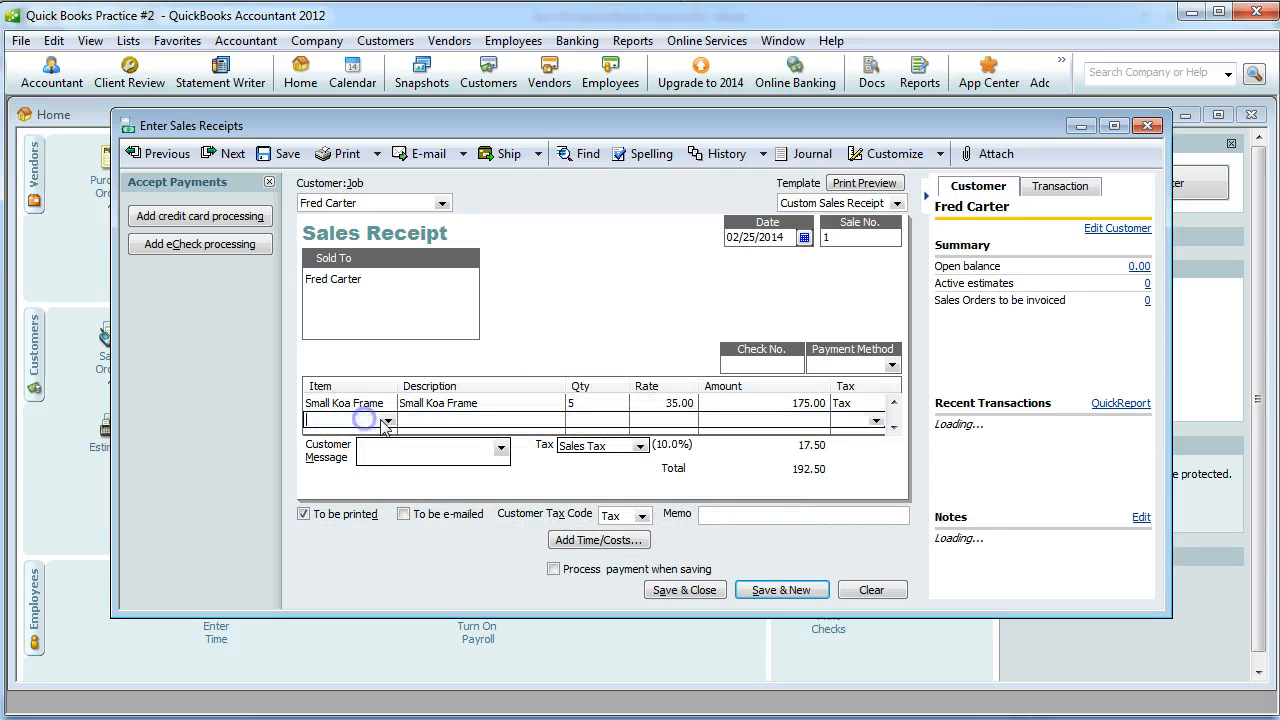
{"action": "left_click", "coordinate": [390, 420]}
{"action": "left_click", "coordinate": [350, 460]}
{"action": "left_click", "coordinate": [598, 420]}
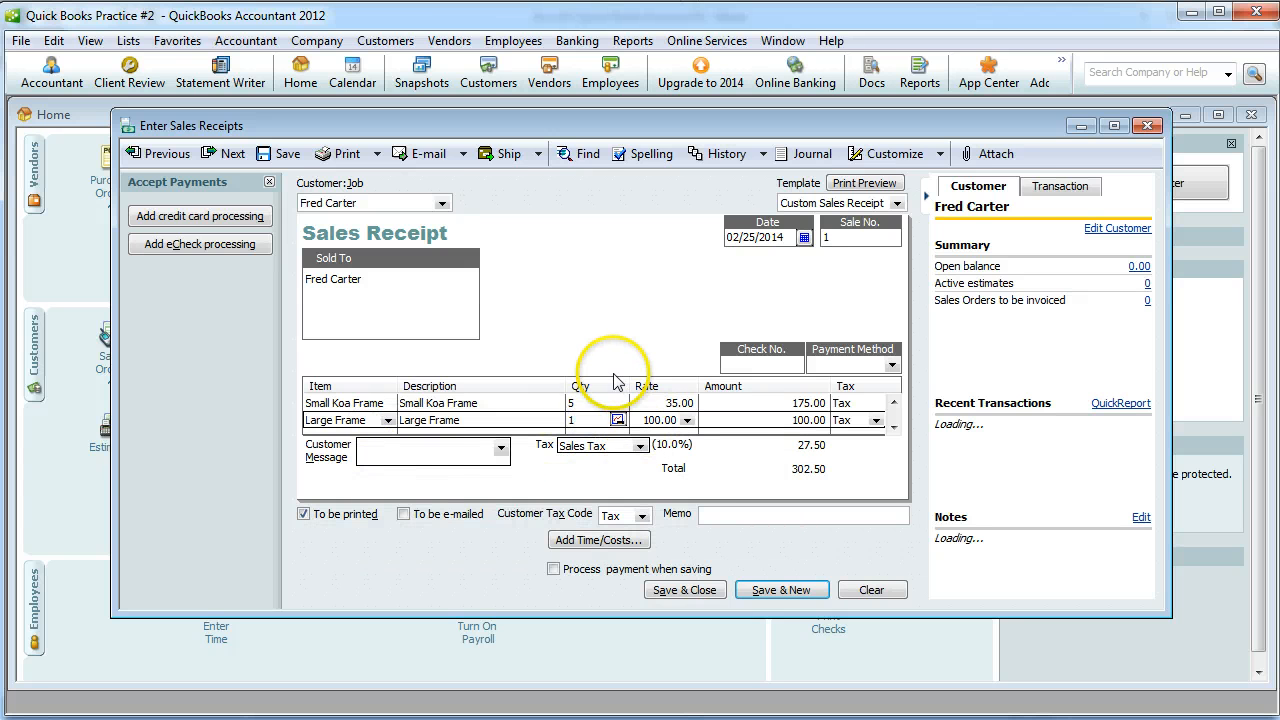
{"action": "key", "text": "alt+Tab"}
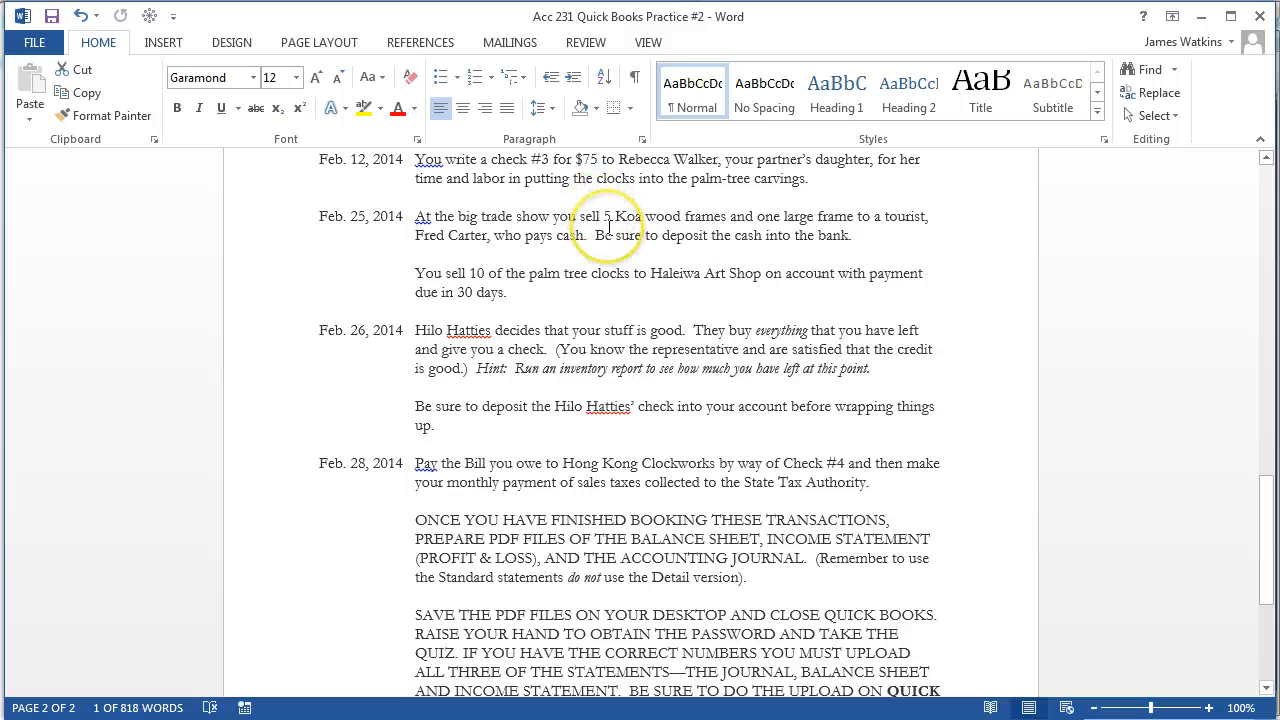
{"action": "key", "text": "alt+Tab"}
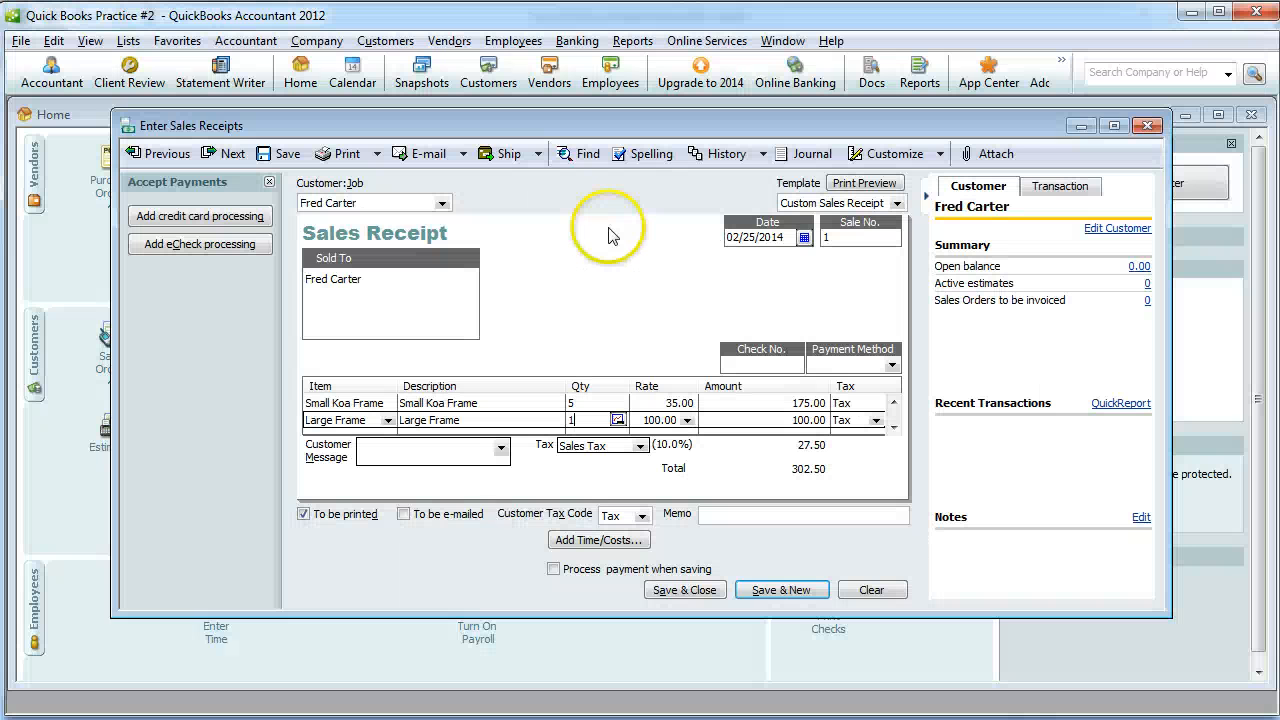
Set the sales receipt's payment method to Cash and enter the memo "First cash sale"
{"action": "left_click", "coordinate": [890, 367]}
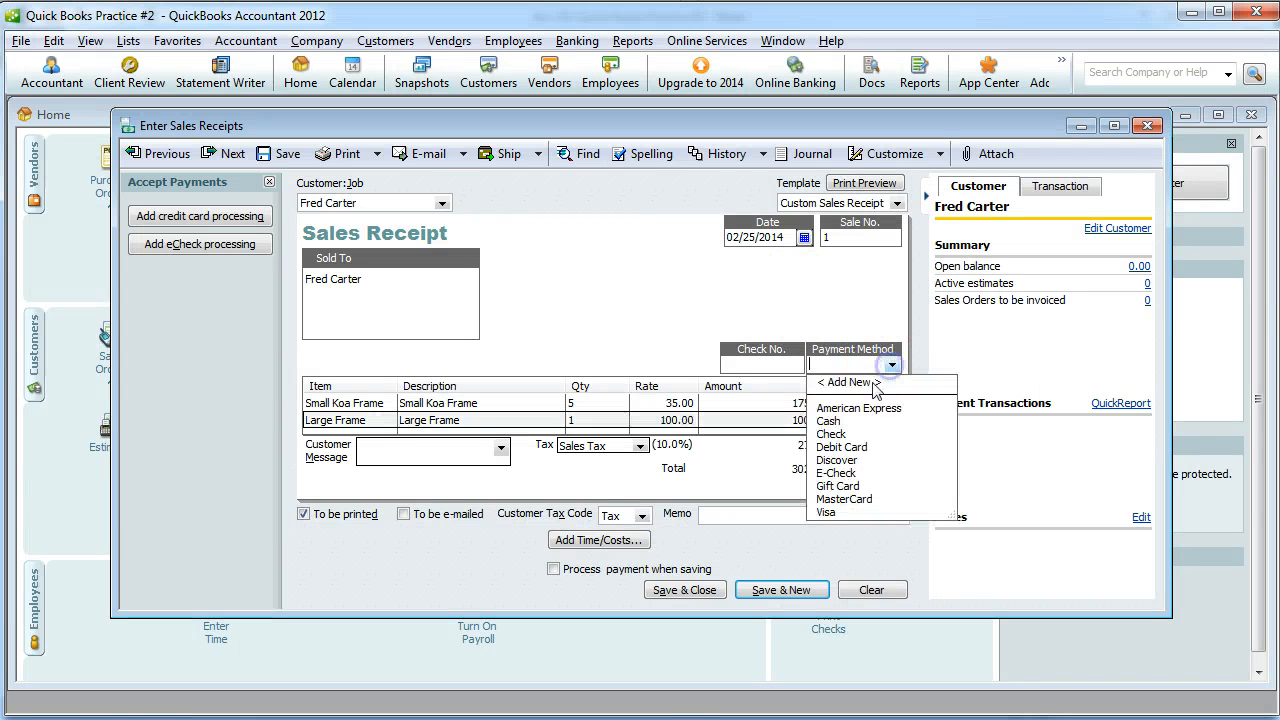
{"action": "left_click", "coordinate": [845, 412]}
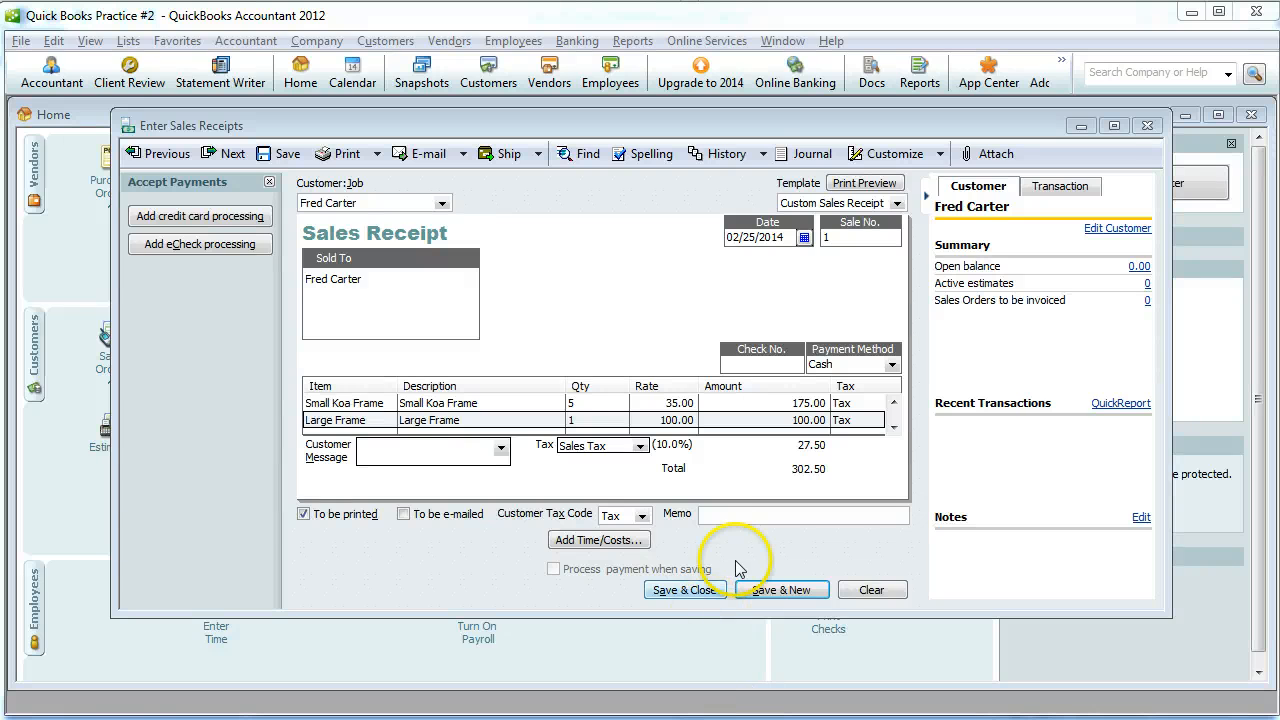
{"action": "left_click", "coordinate": [735, 513]}
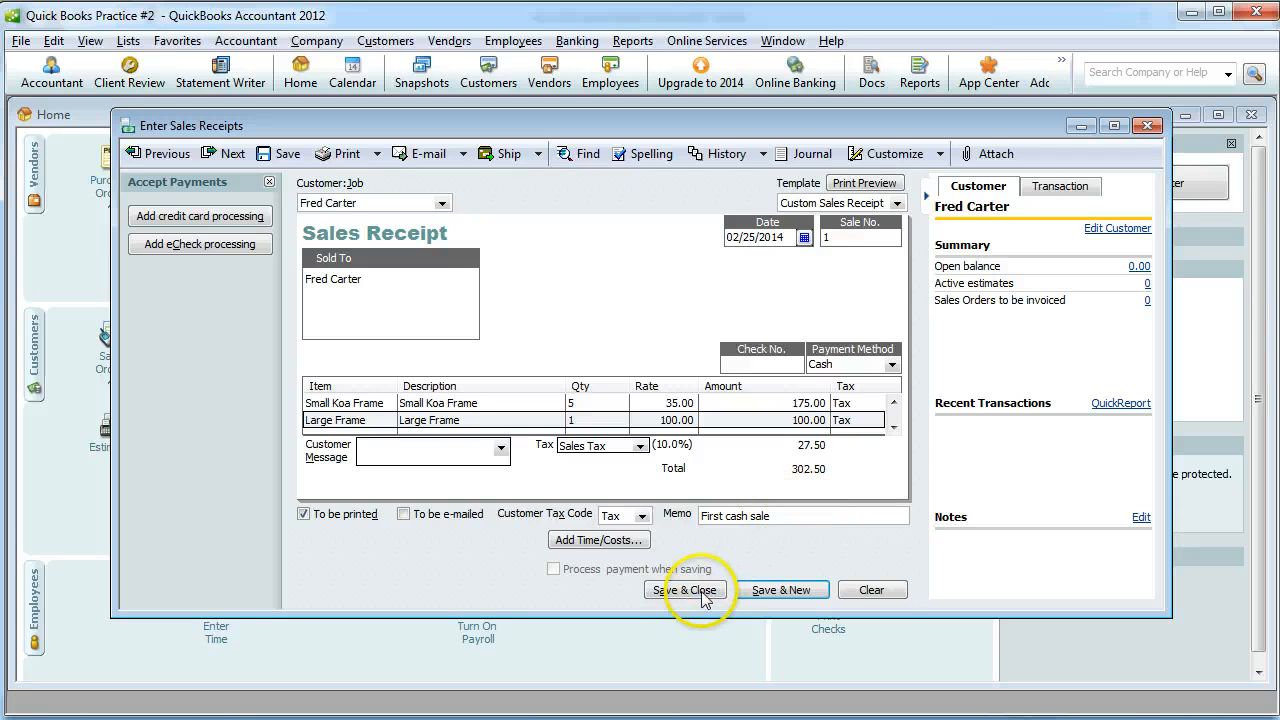
Recheck the Feb. 25 instructions in Word, then save and close the QuickBooks sales receipt, accepting its future date
{"action": "key", "text": "alt+Tab"}
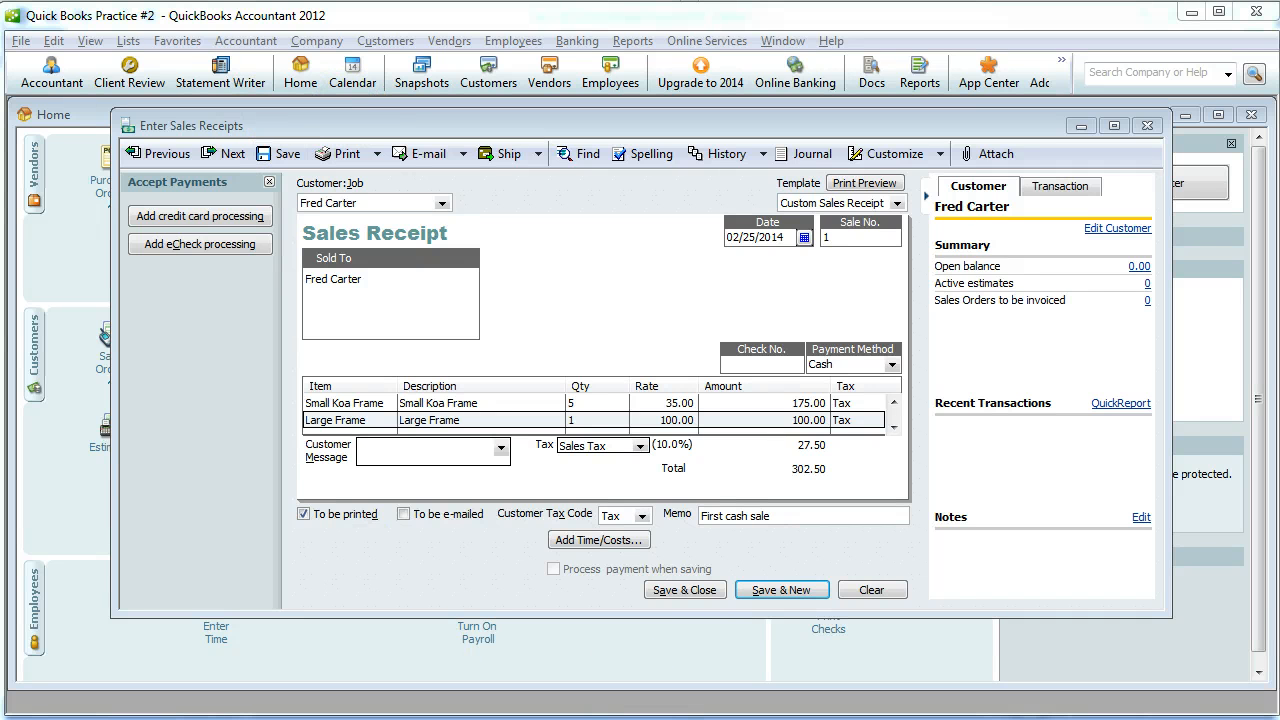
{"action": "key", "text": "alt+Tab"}
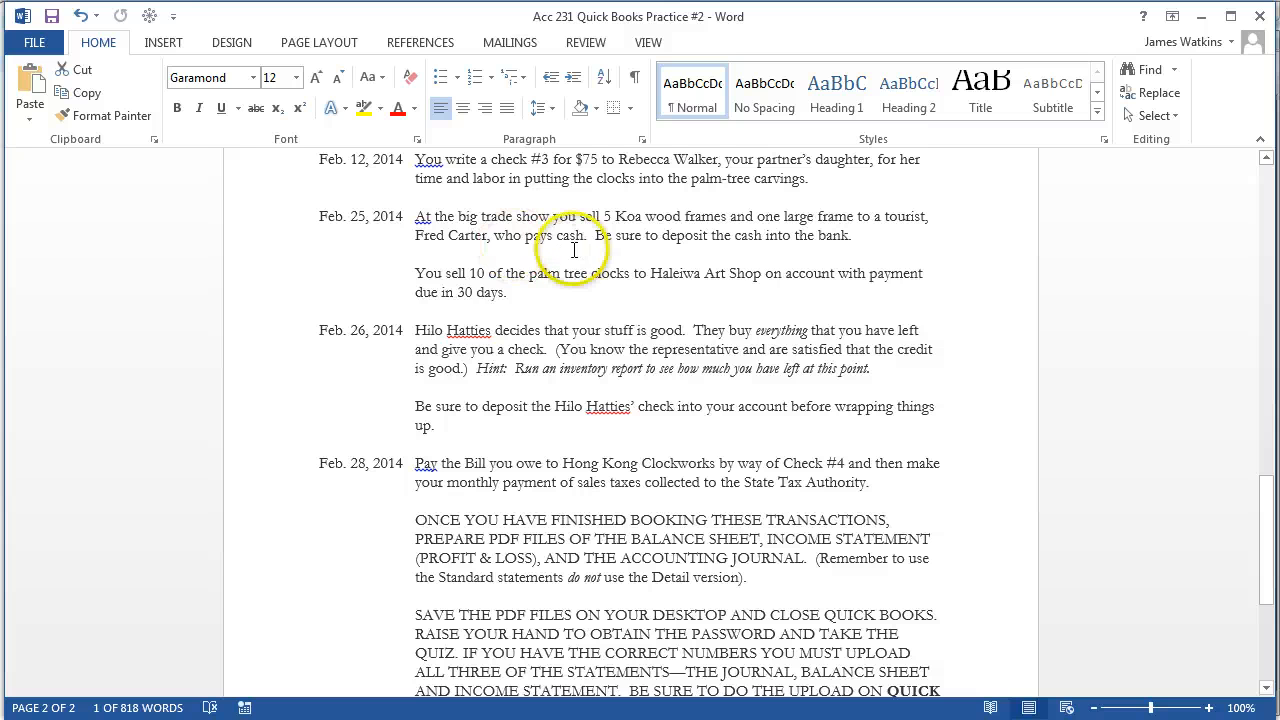
{"action": "key", "text": "alt+Tab"}
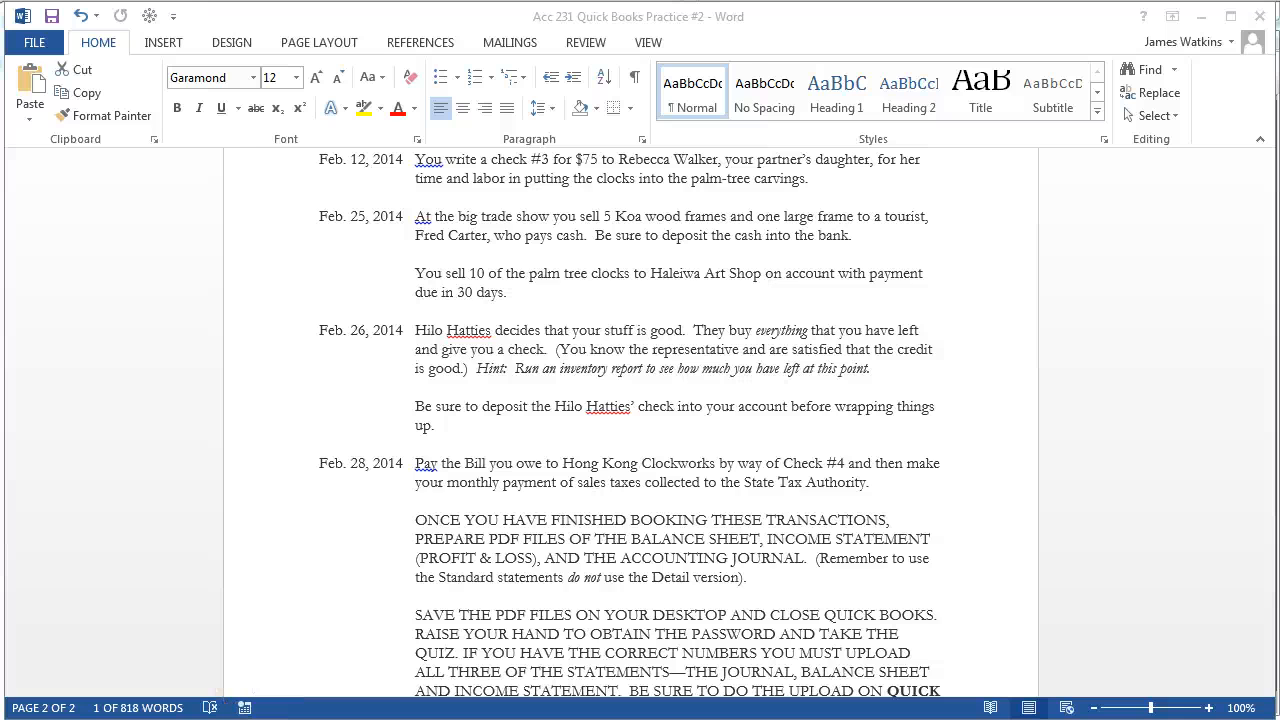
{"action": "key", "text": "alt+Tab"}
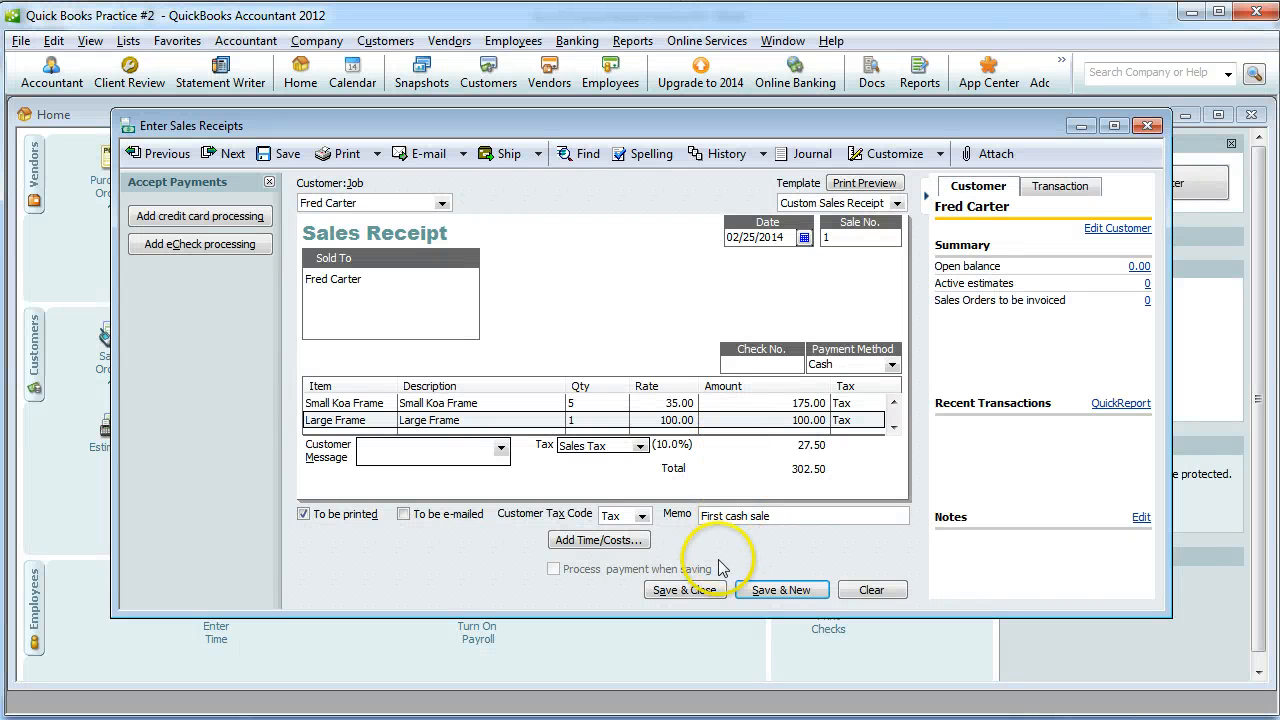
{"action": "left_click", "coordinate": [684, 590]}
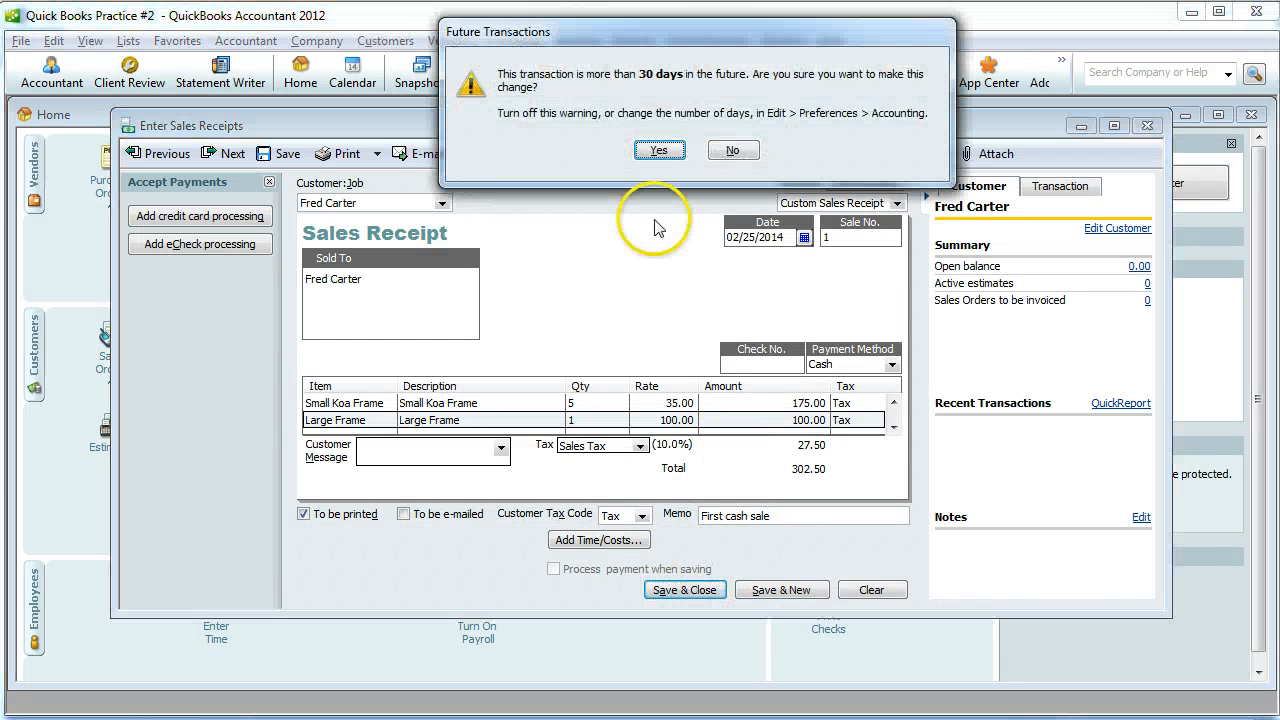
{"action": "left_click", "coordinate": [659, 150]}
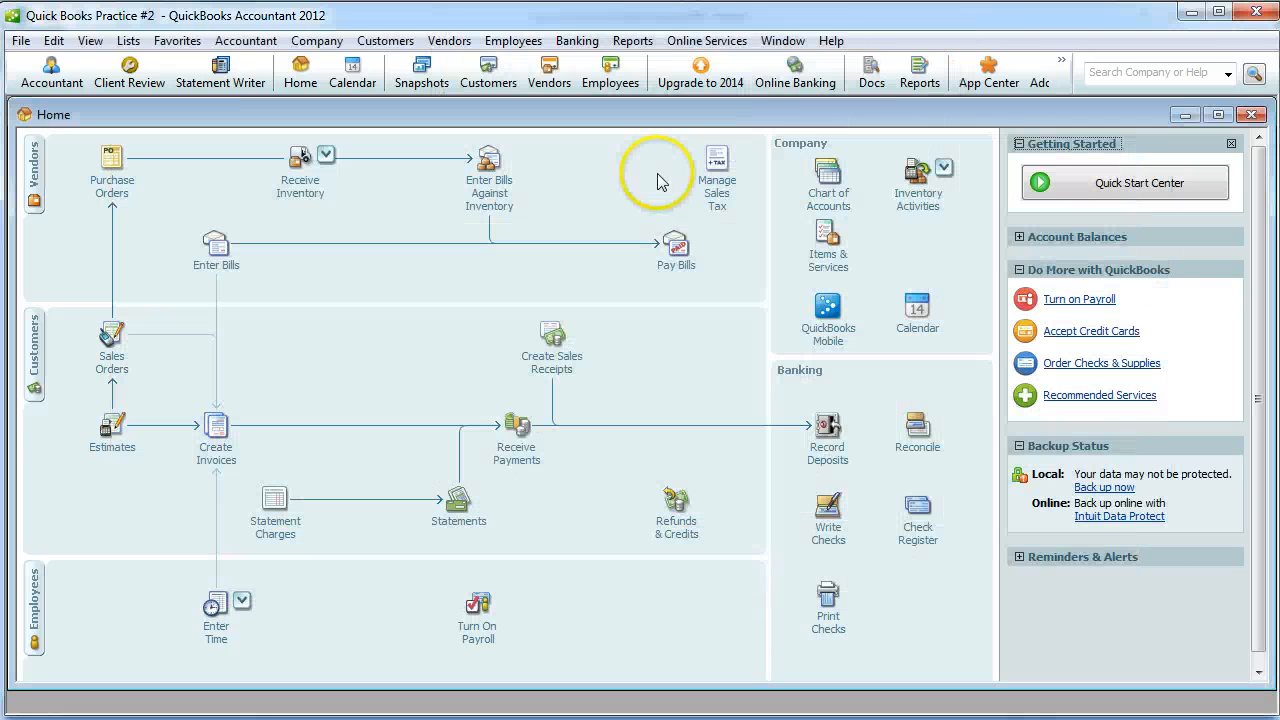
Run the standard Balance Sheet for all dates to check Undeposited Funds, then close it without memorizing it
{"action": "left_click", "coordinate": [640, 42]}
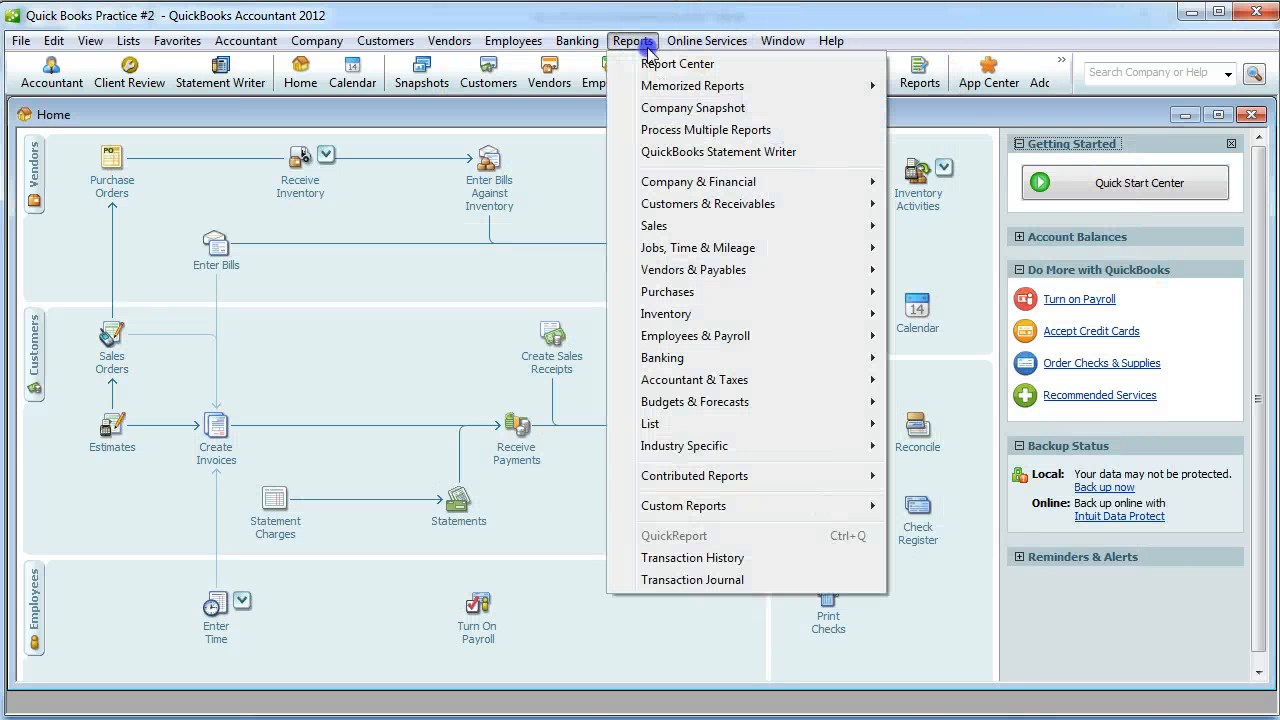
{"action": "mouse_move", "coordinate": [690, 182]}
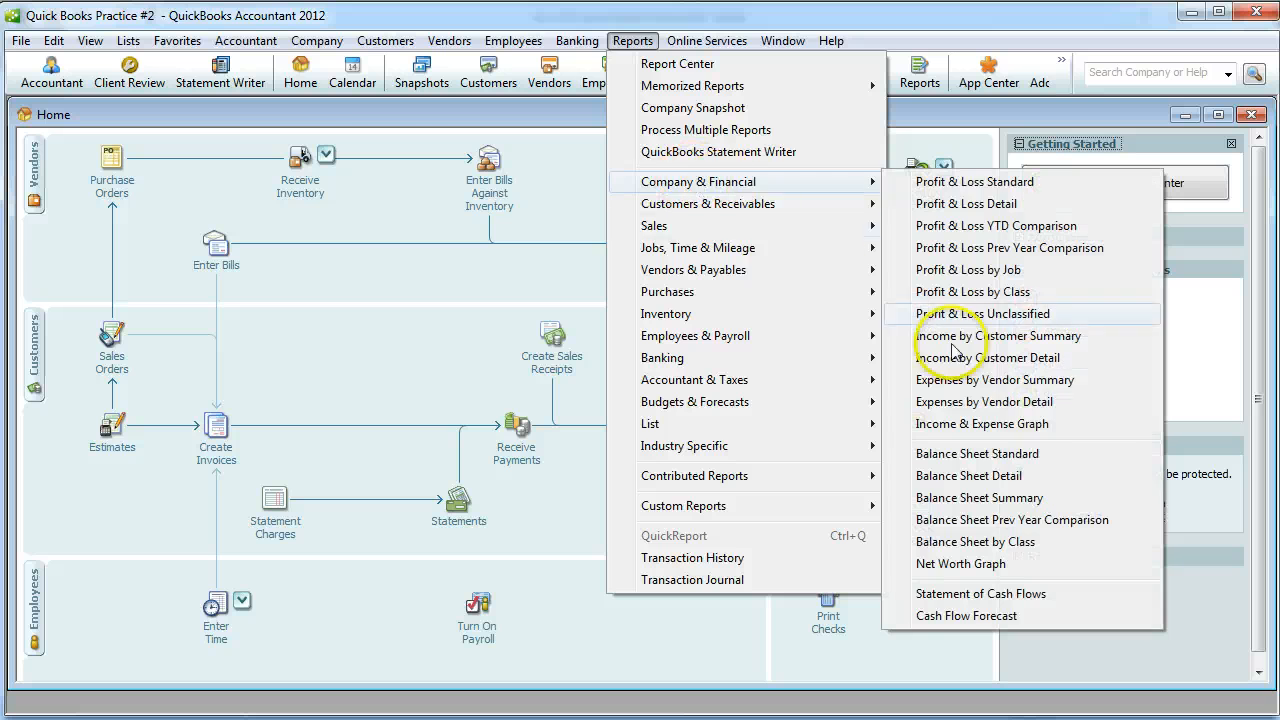
{"action": "left_click", "coordinate": [945, 454]}
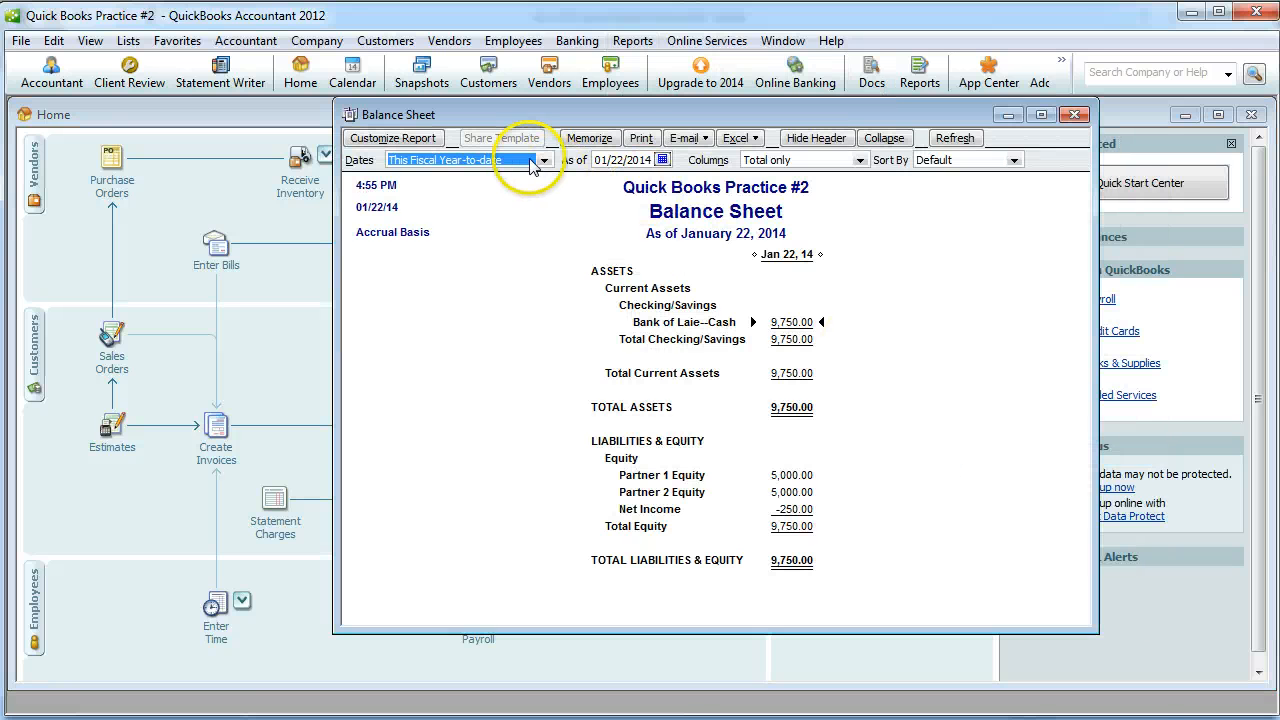
{"action": "left_click", "coordinate": [544, 160]}
{"action": "left_click_drag", "start_coordinate": [548, 300], "coordinate": [555, 193]}
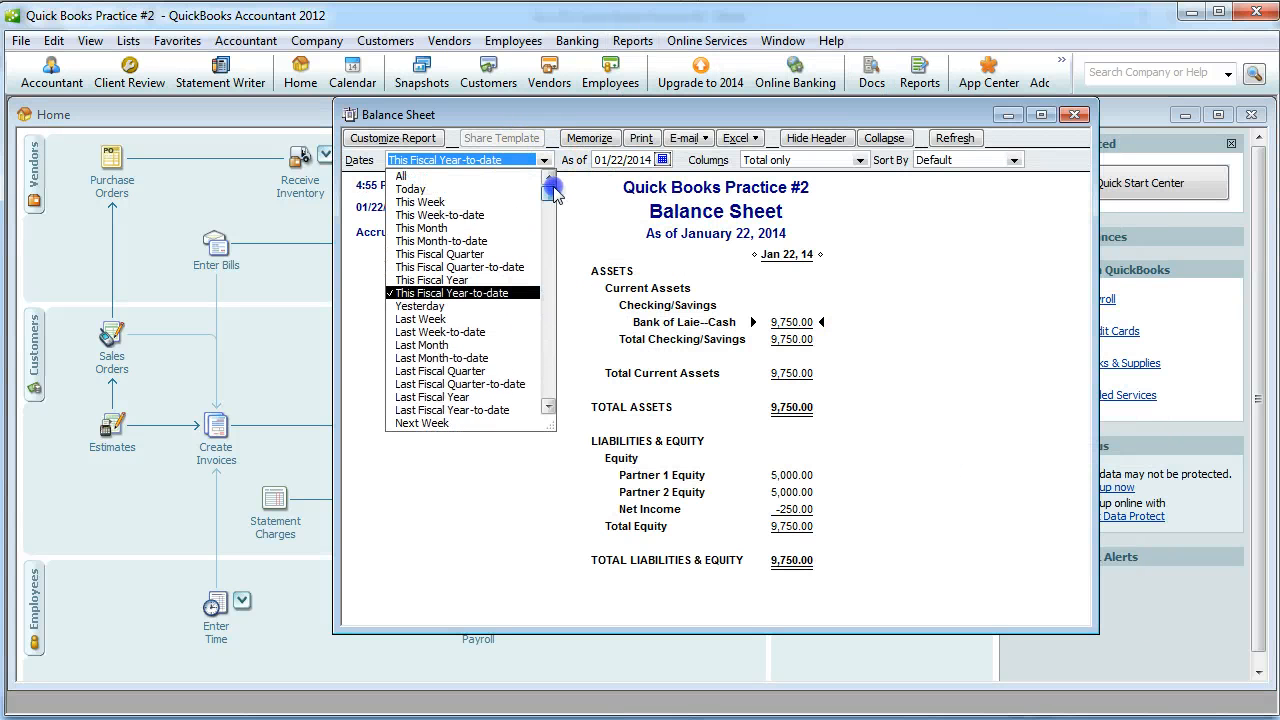
{"action": "left_click", "coordinate": [401, 176]}
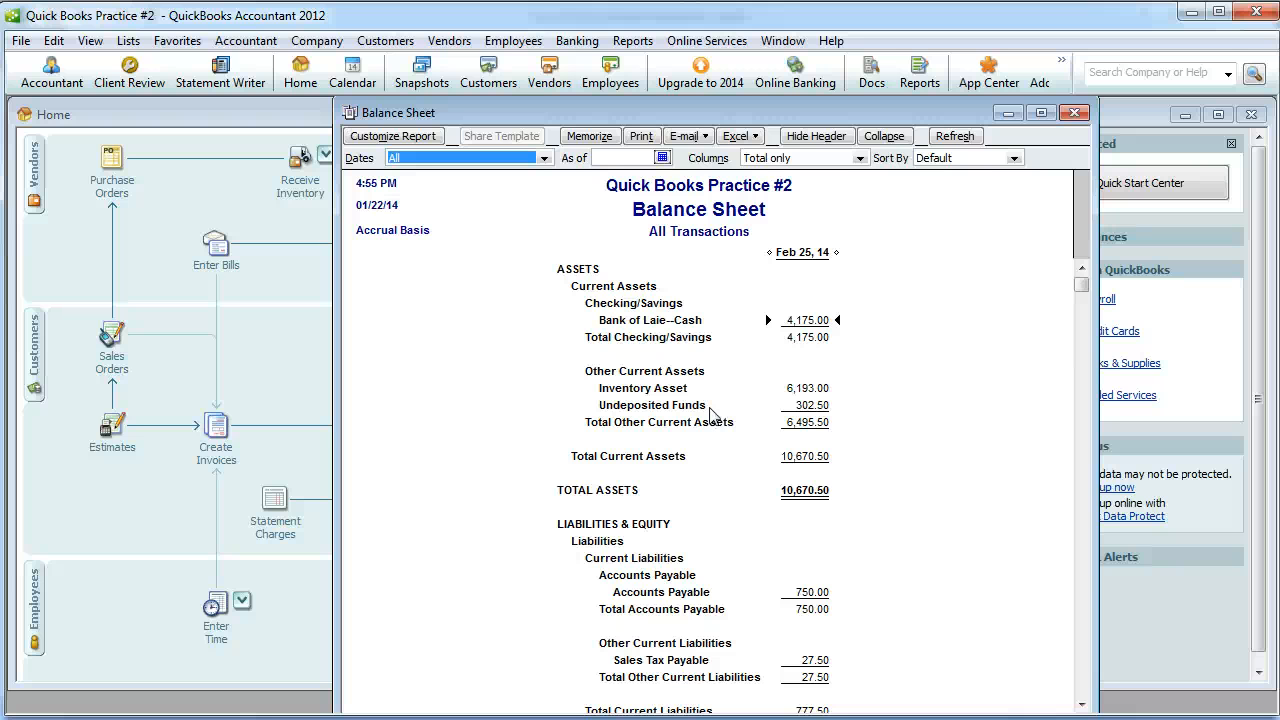
{"action": "left_click", "coordinate": [1074, 112]}
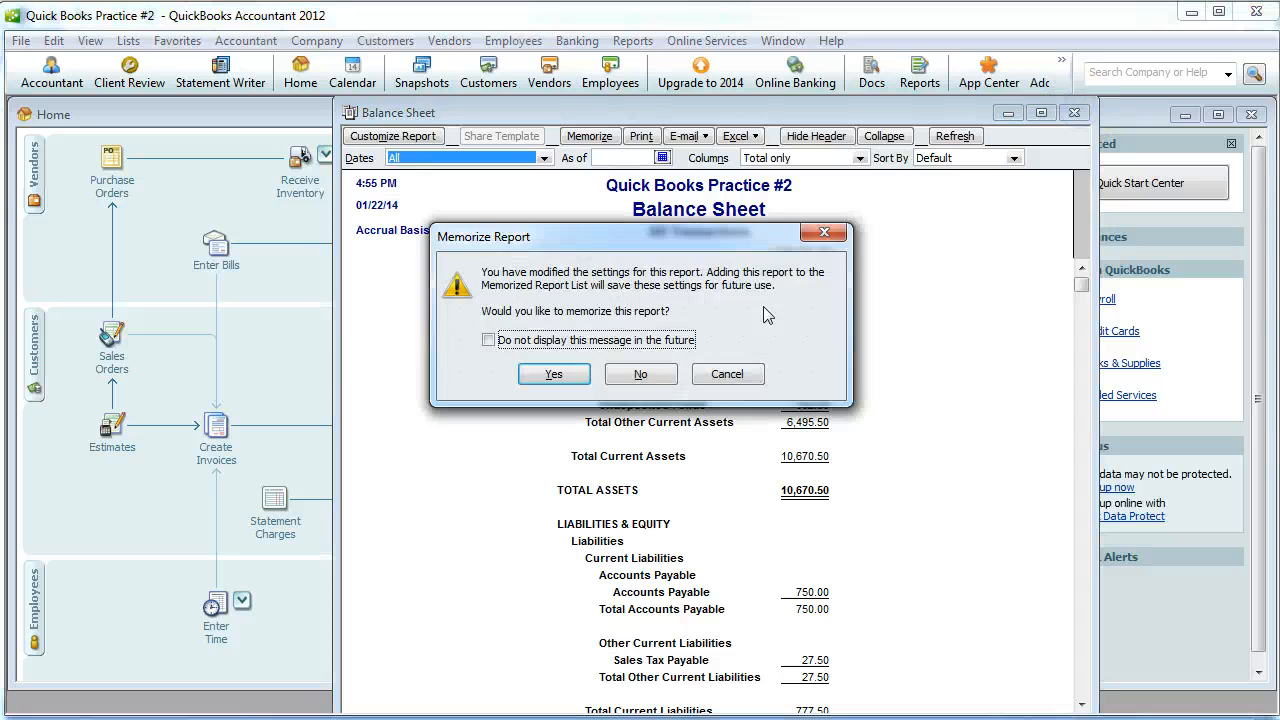
{"action": "left_click", "coordinate": [640, 377]}
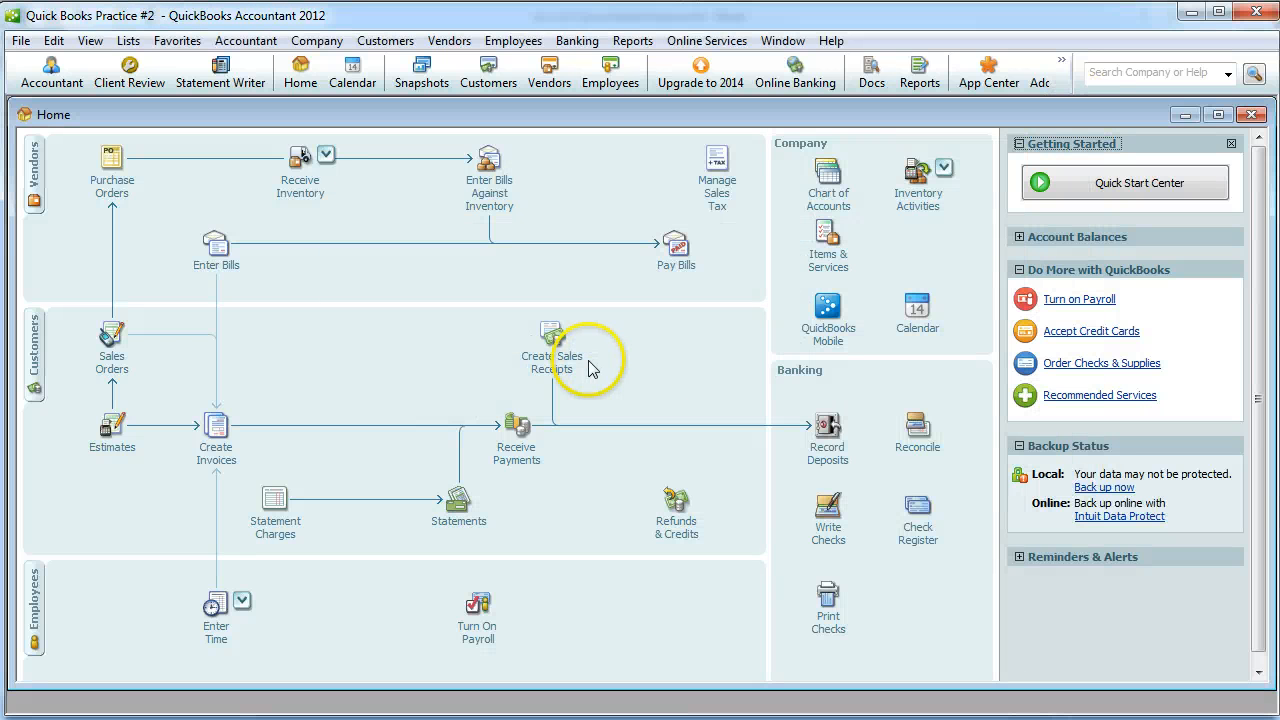
Deposit the Feb. 25 cash sale payment into the Bank of Laie--Cash account and save the deposit, accepting its future date
{"action": "left_click", "coordinate": [824, 440]}
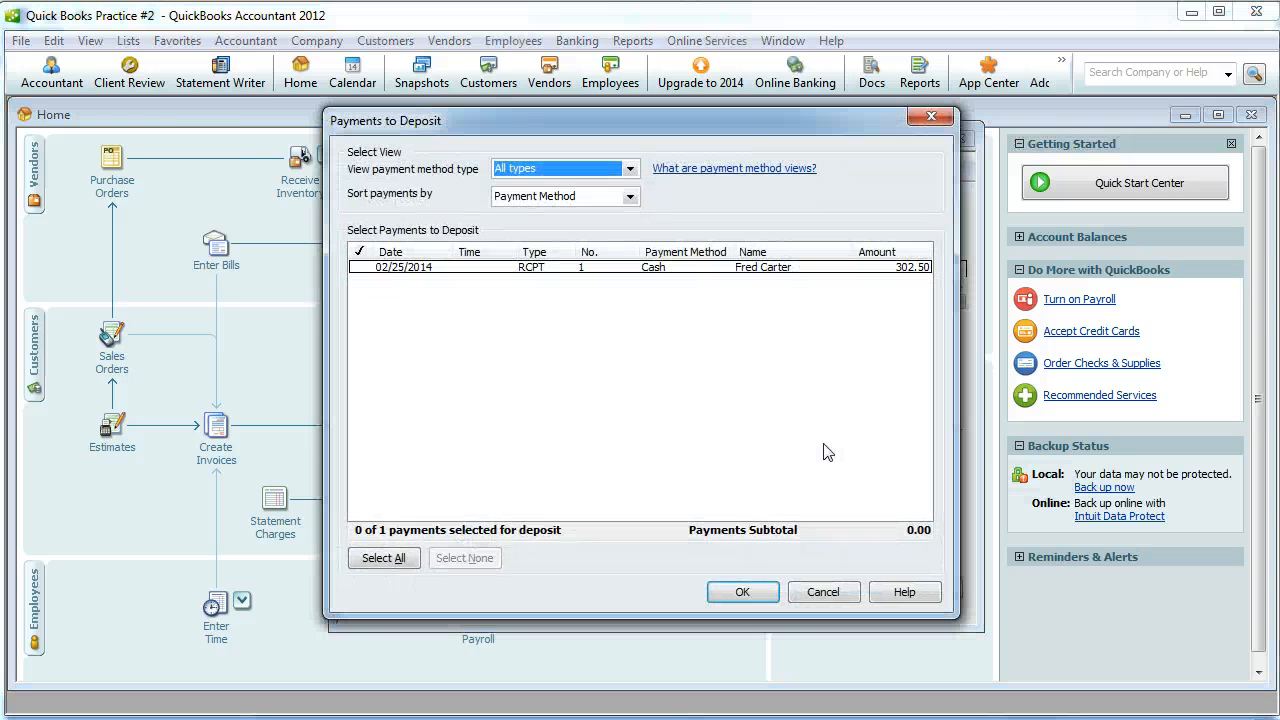
{"action": "left_click", "coordinate": [361, 267]}
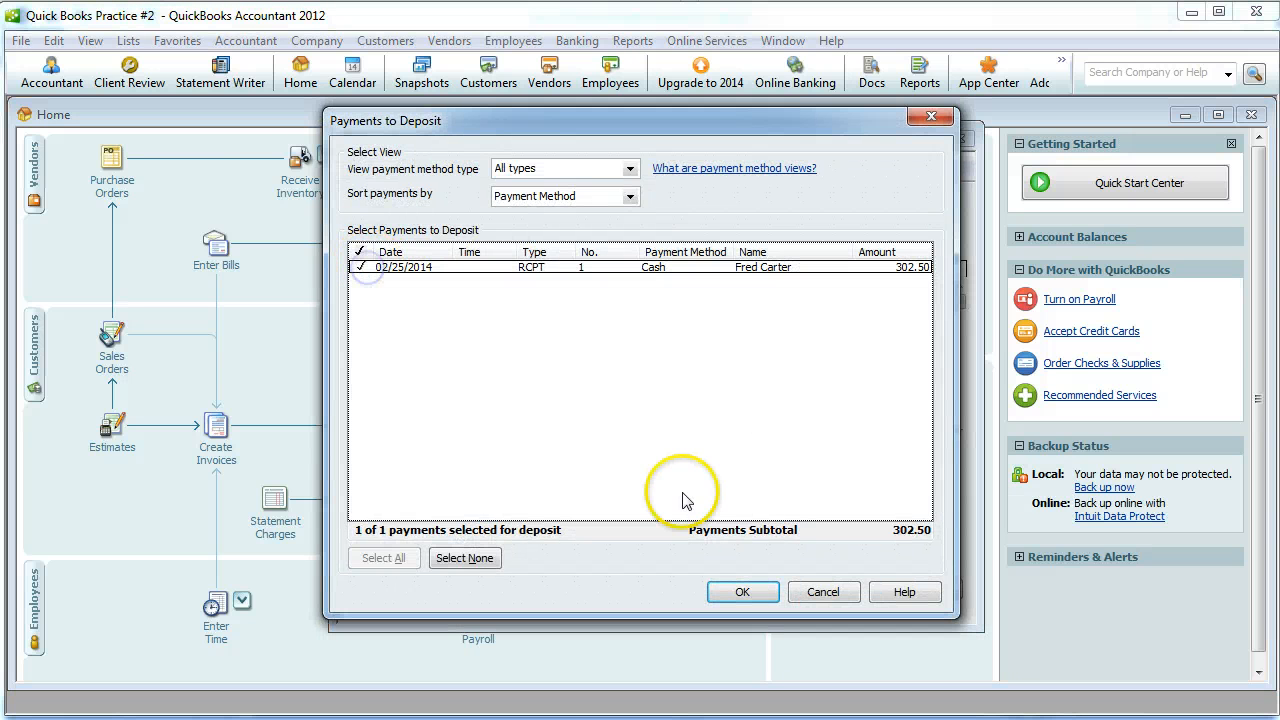
{"action": "left_click", "coordinate": [740, 592]}
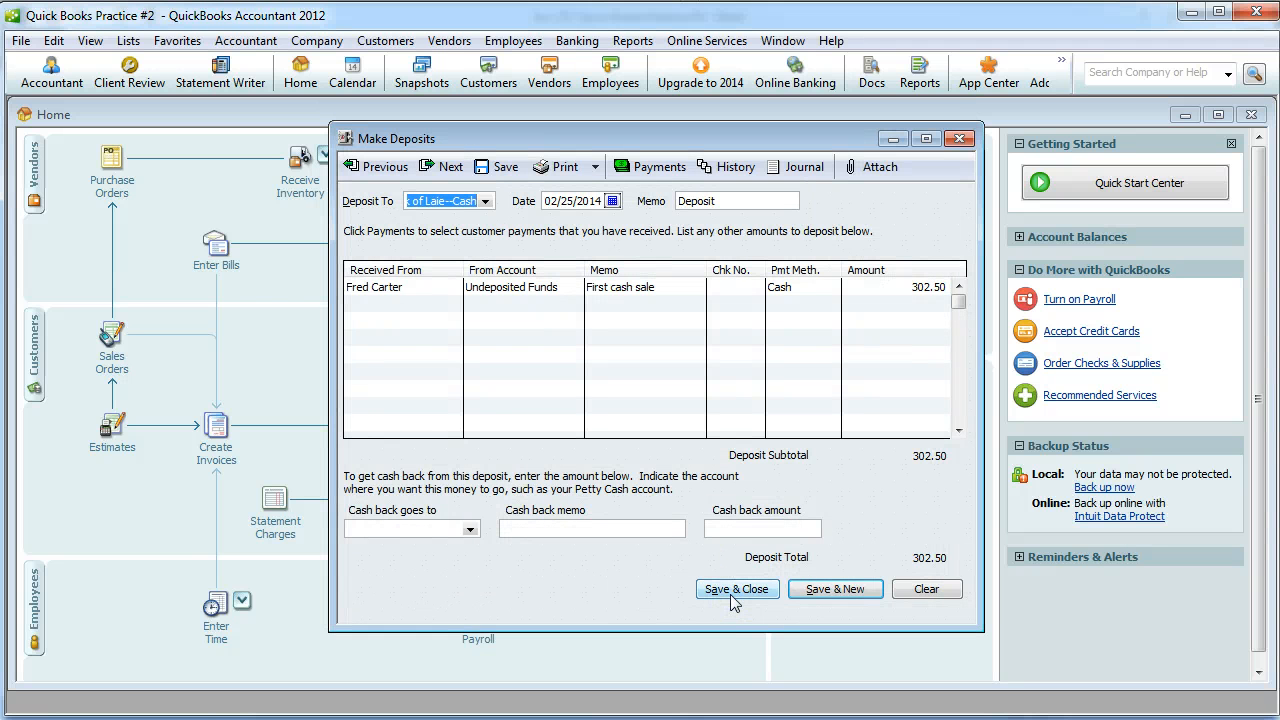
{"action": "left_click", "coordinate": [736, 589]}
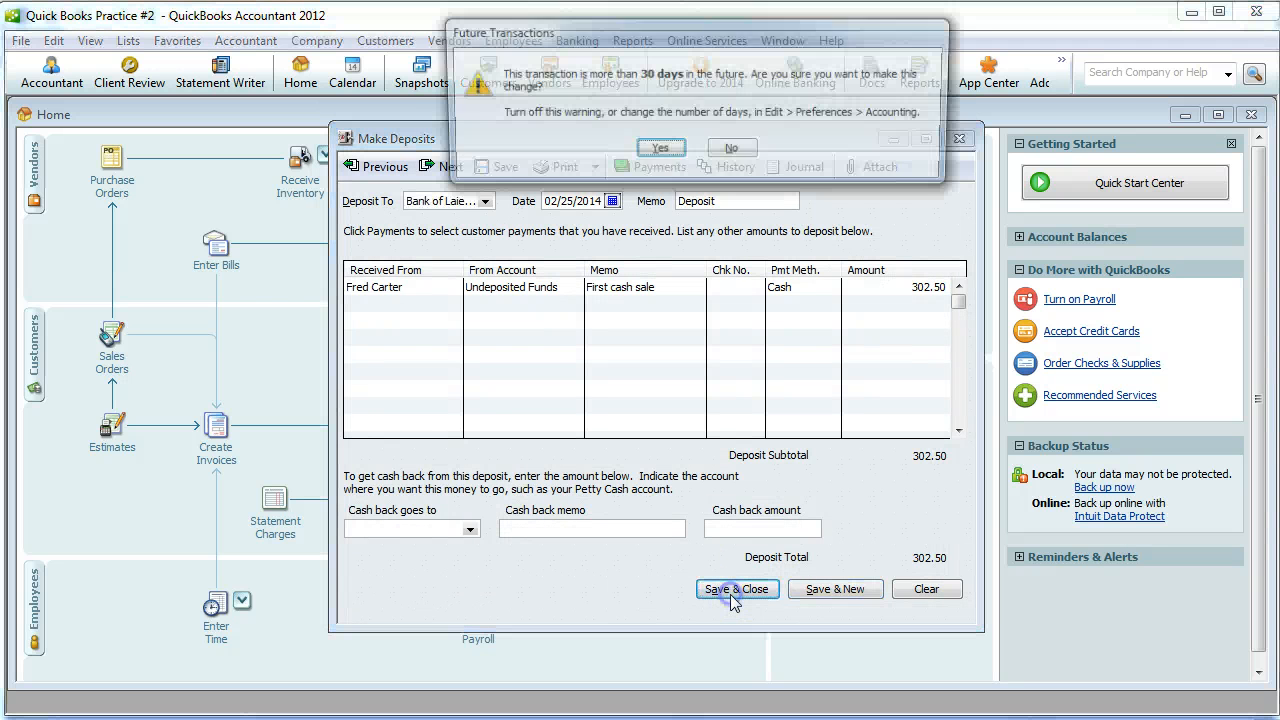
{"action": "left_click", "coordinate": [660, 150]}
Run the standard Balance Sheet for all dates to check the effect of the deposit, then close it without memorizing it
{"action": "left_click", "coordinate": [632, 41]}
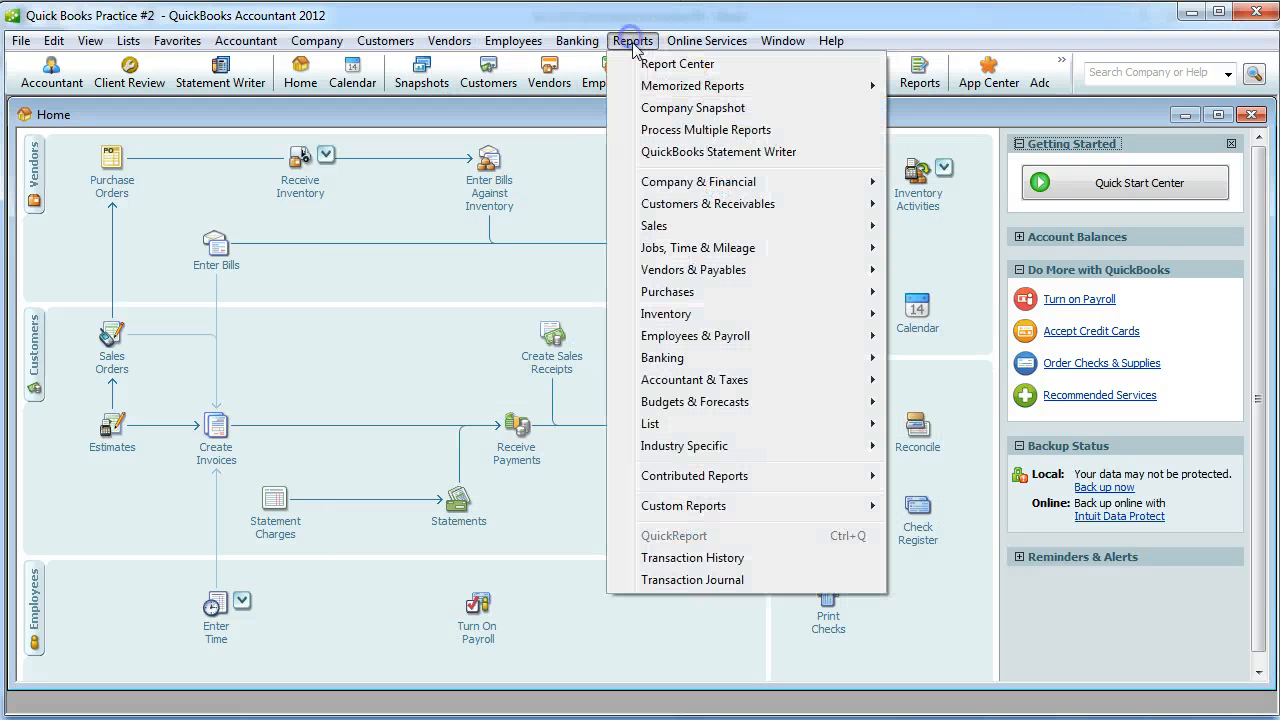
{"action": "mouse_move", "coordinate": [676, 190]}
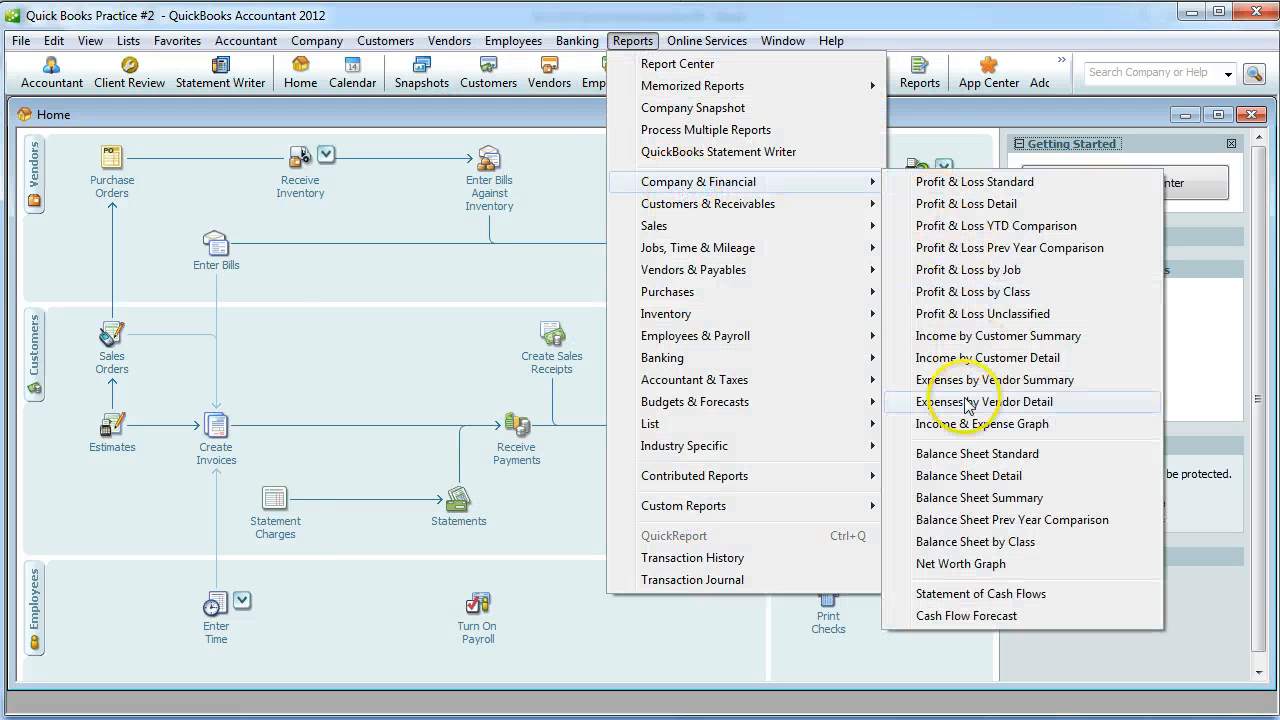
{"action": "left_click", "coordinate": [951, 456]}
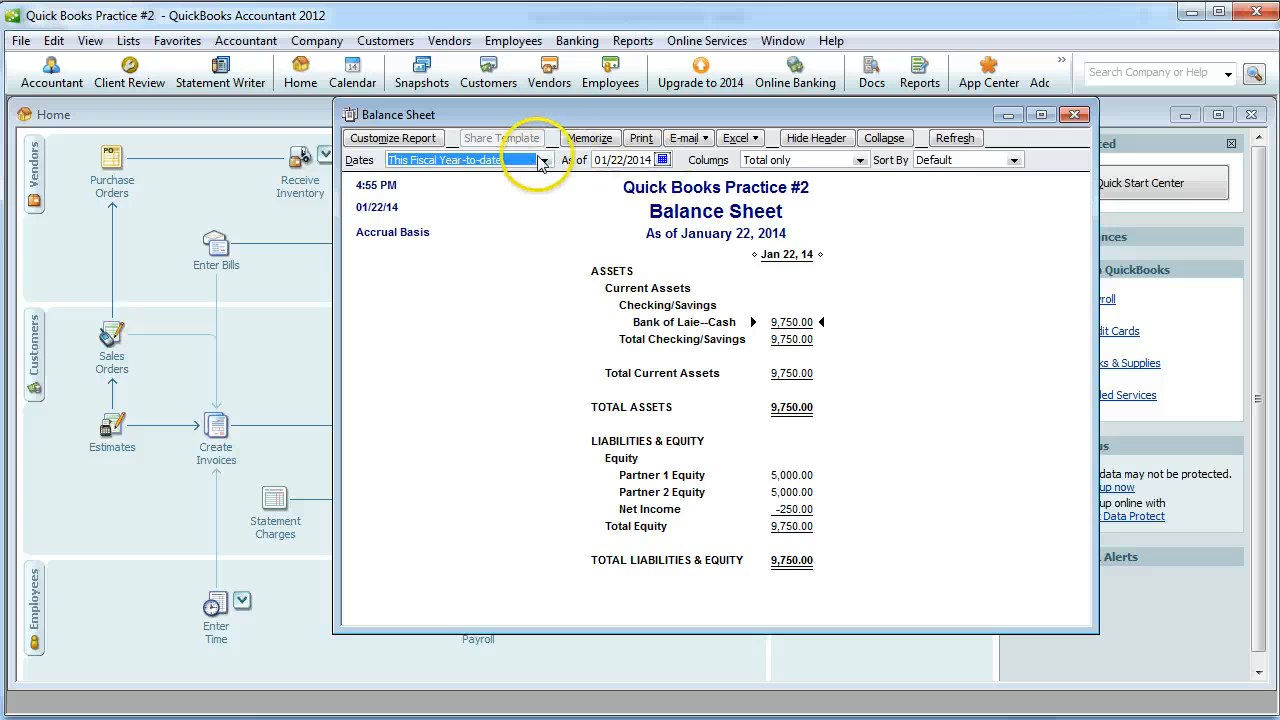
{"action": "left_click", "coordinate": [544, 162]}
{"action": "left_click_drag", "start_coordinate": [547, 311], "coordinate": [547, 195]}
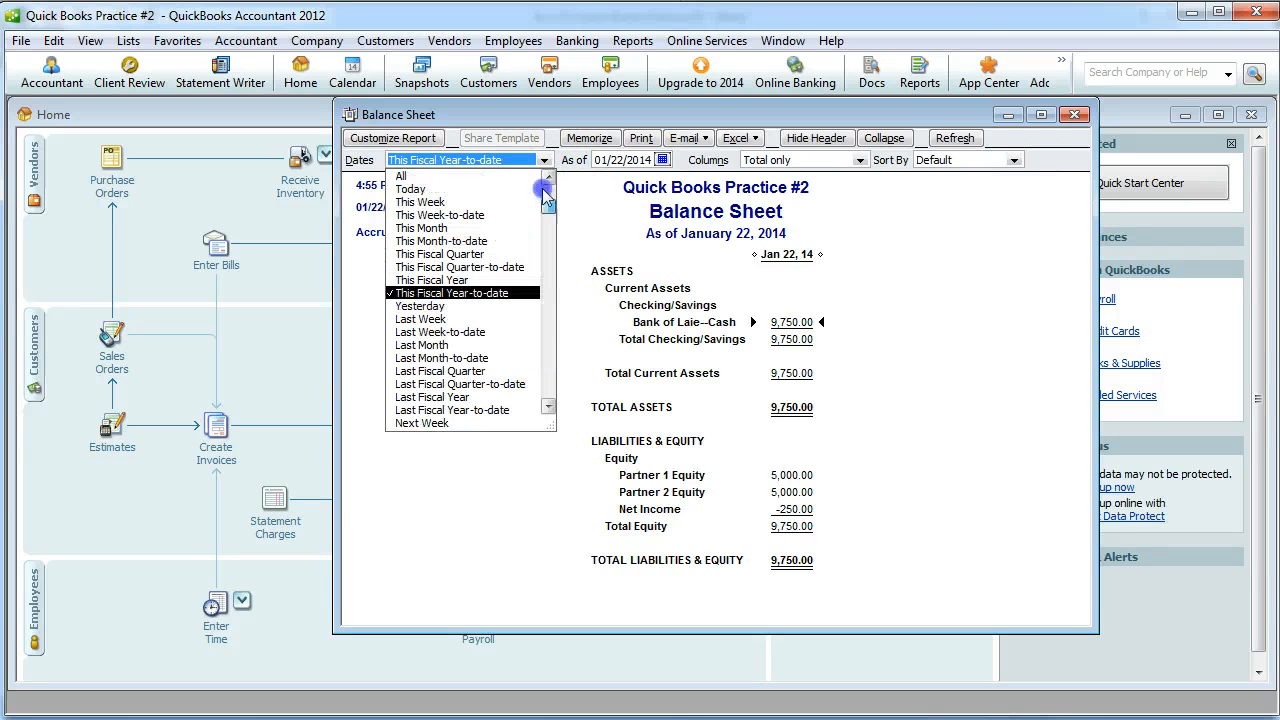
{"action": "left_click", "coordinate": [478, 177]}
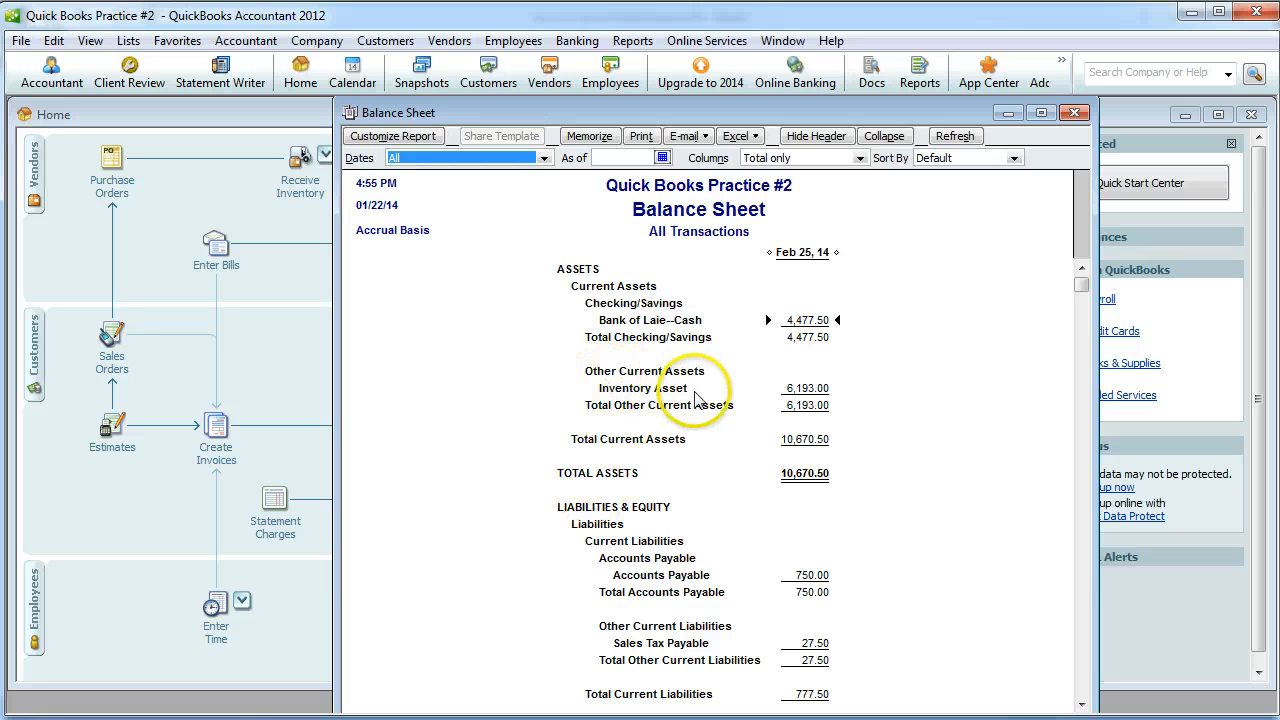
{"action": "left_click", "coordinate": [1074, 112]}
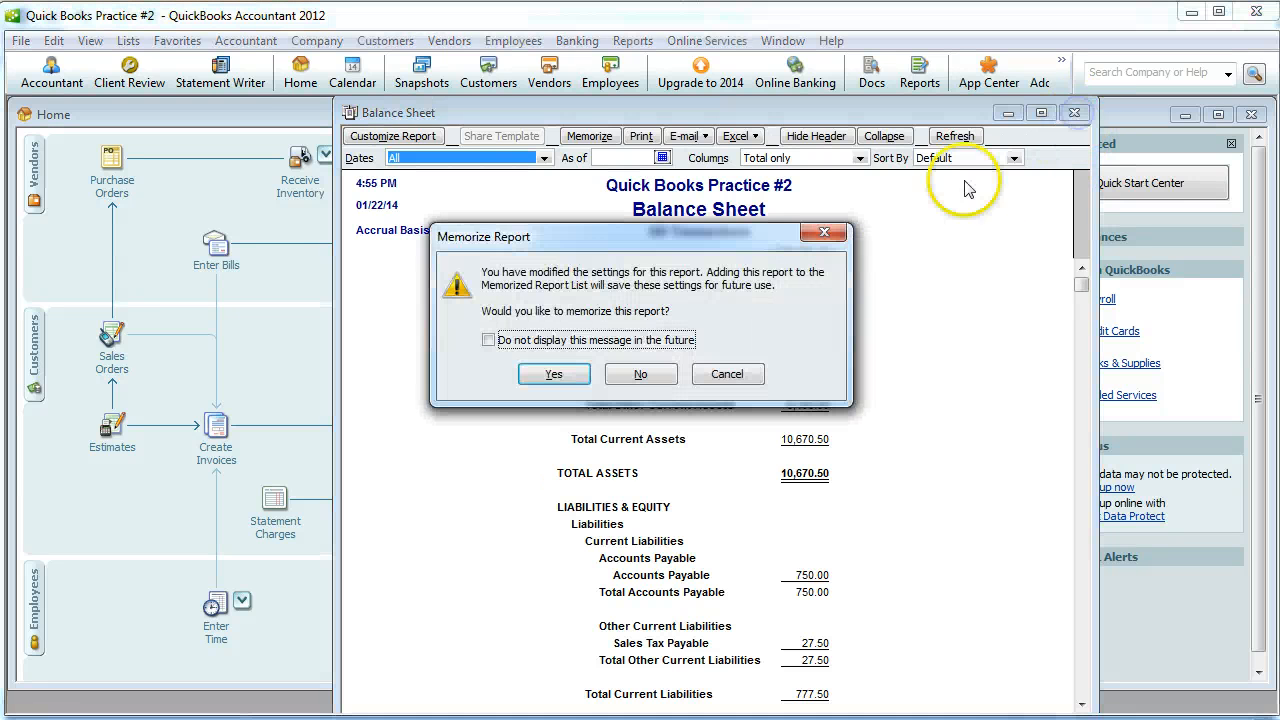
{"action": "left_click", "coordinate": [640, 374]}
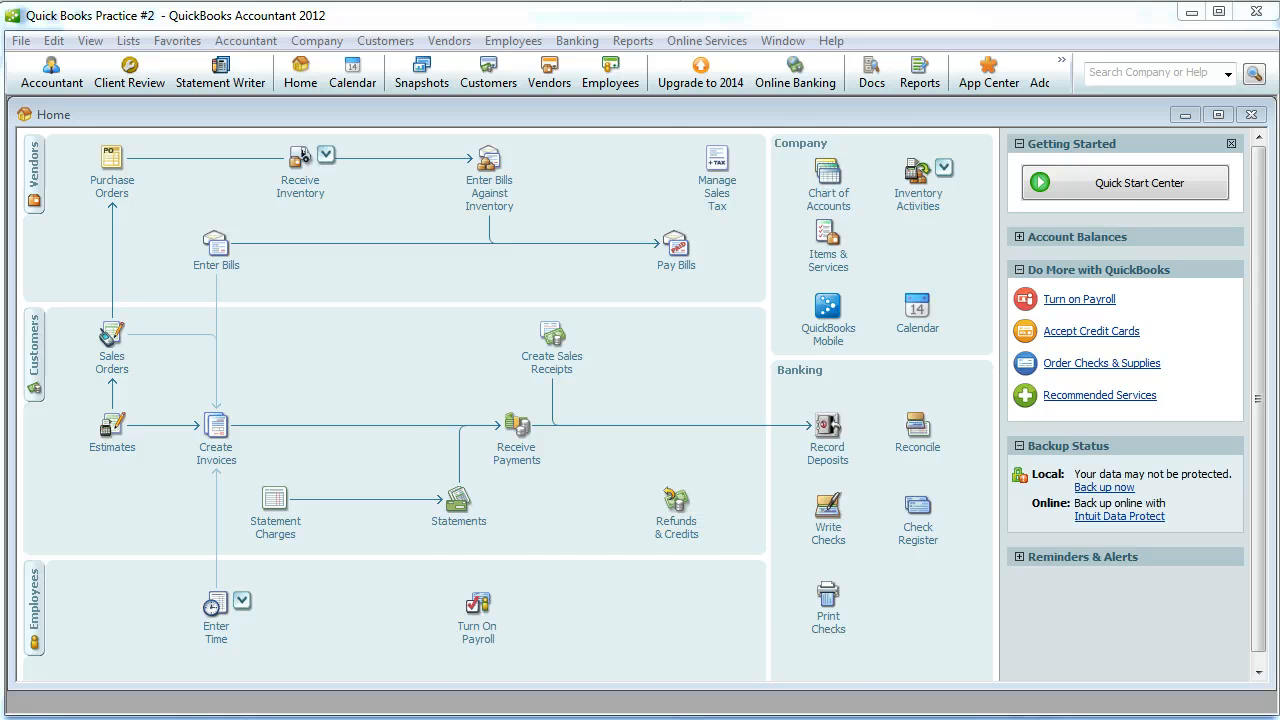
Check the Feb. 25 credit sale in Word, then start a QuickBooks invoice for Haleiwa Art Shop, quick-adding it as a new customer
{"action": "key", "text": "alt+Tab"}
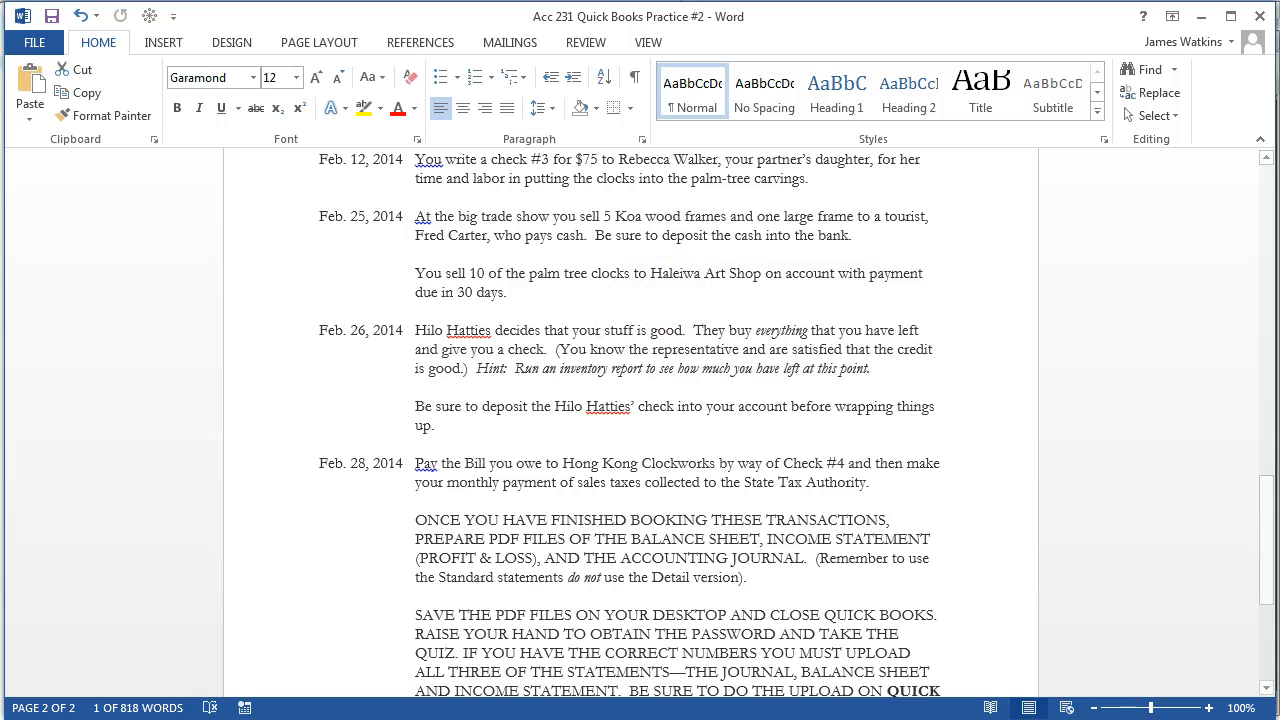
{"action": "key", "text": "alt+Tab"}
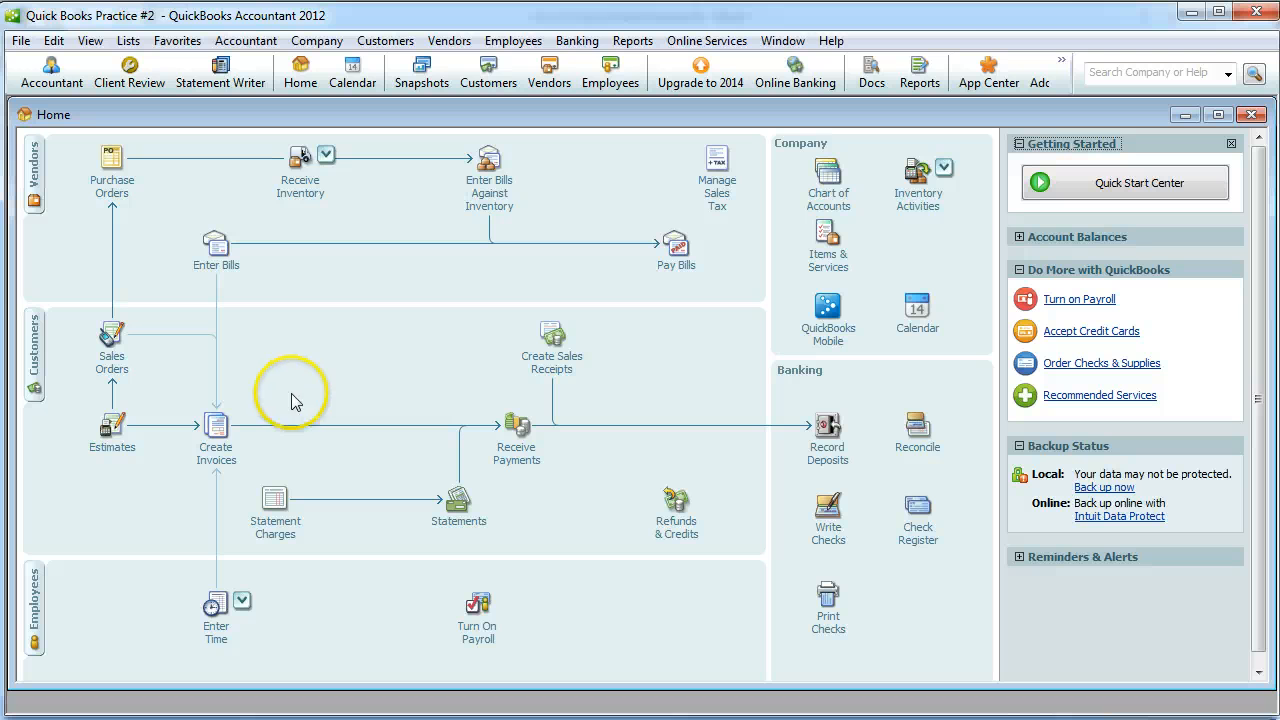
{"action": "left_click", "coordinate": [221, 467]}
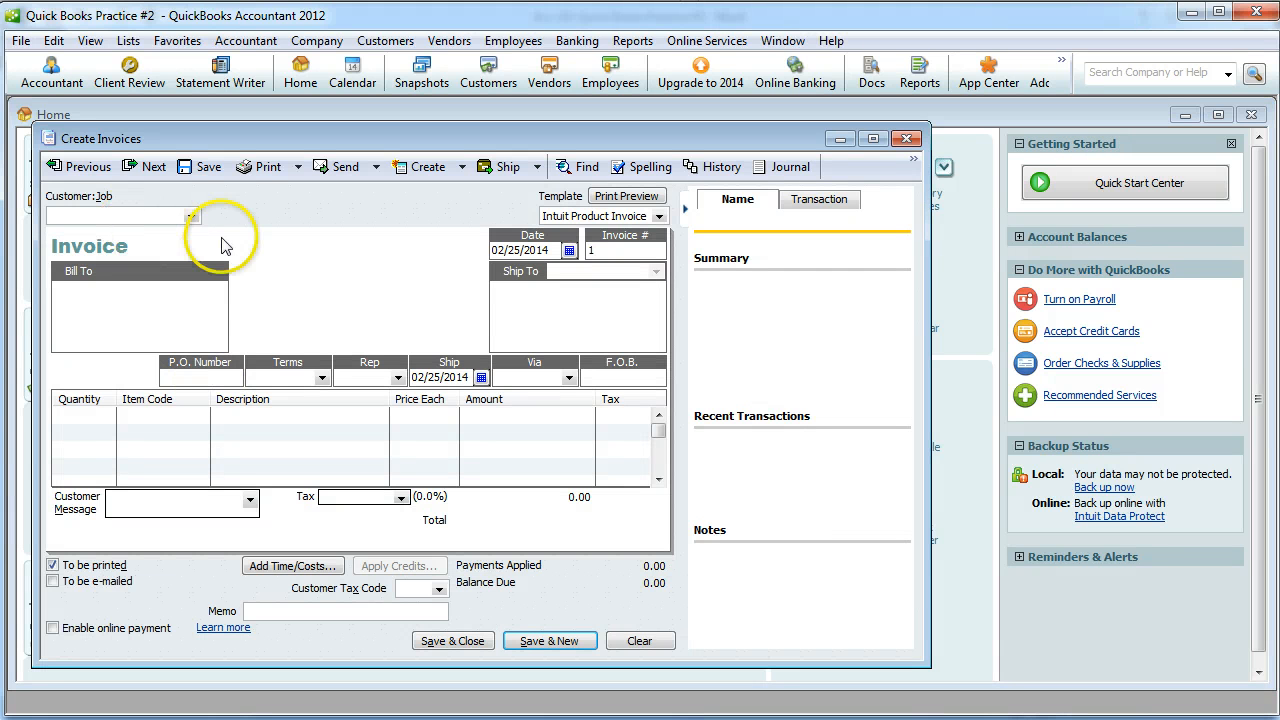
{"action": "type", "text": "HA"}
{"action": "key", "text": "BackSpace"}
{"action": "type", "text": "aLE"}
{"action": "type", "text": "leiwa Art Shop"}
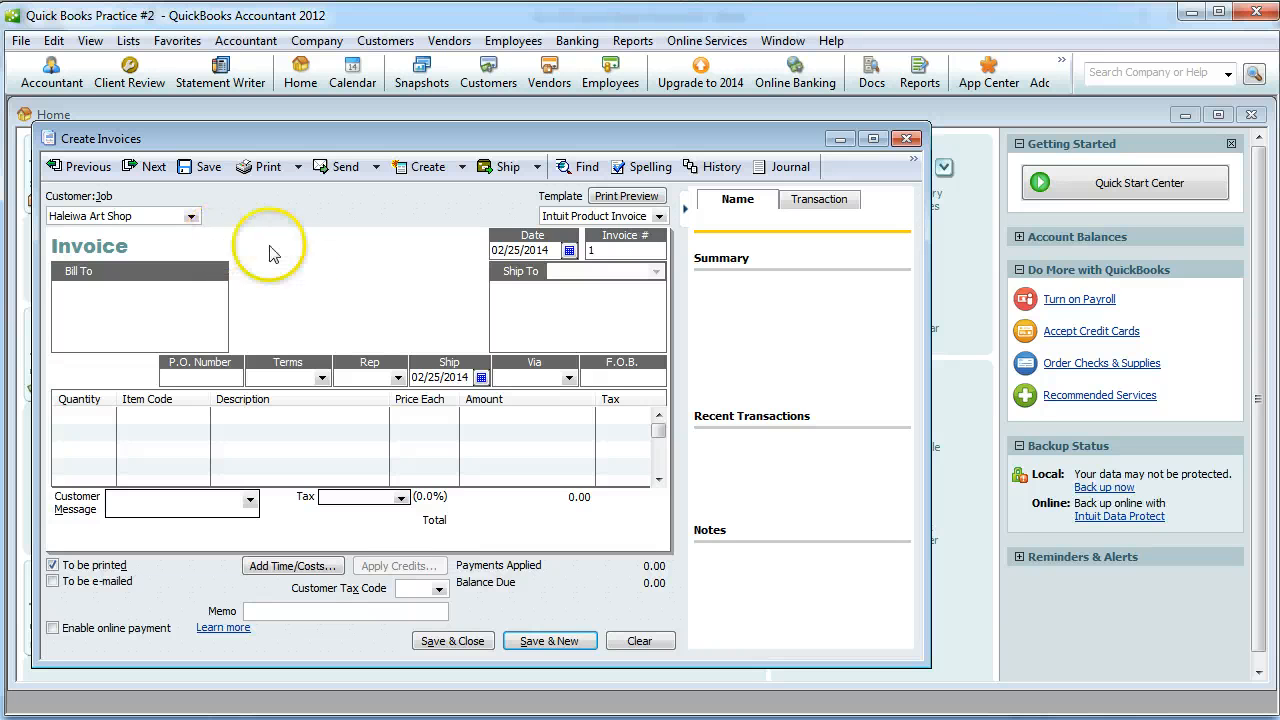
{"action": "left_click", "coordinate": [78, 415]}
{"action": "left_click", "coordinate": [617, 176]}
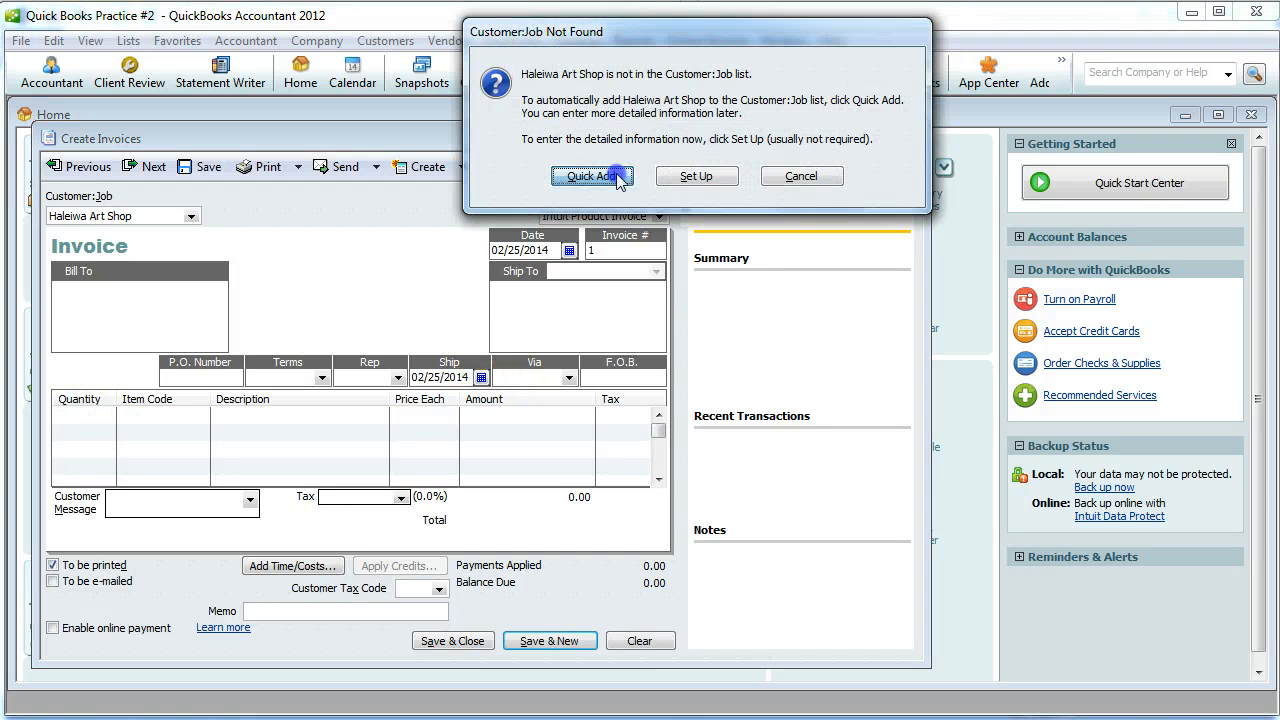
Add a line for 10 of the Palm Tree Clock item to the invoice
{"action": "left_click", "coordinate": [106, 417]}
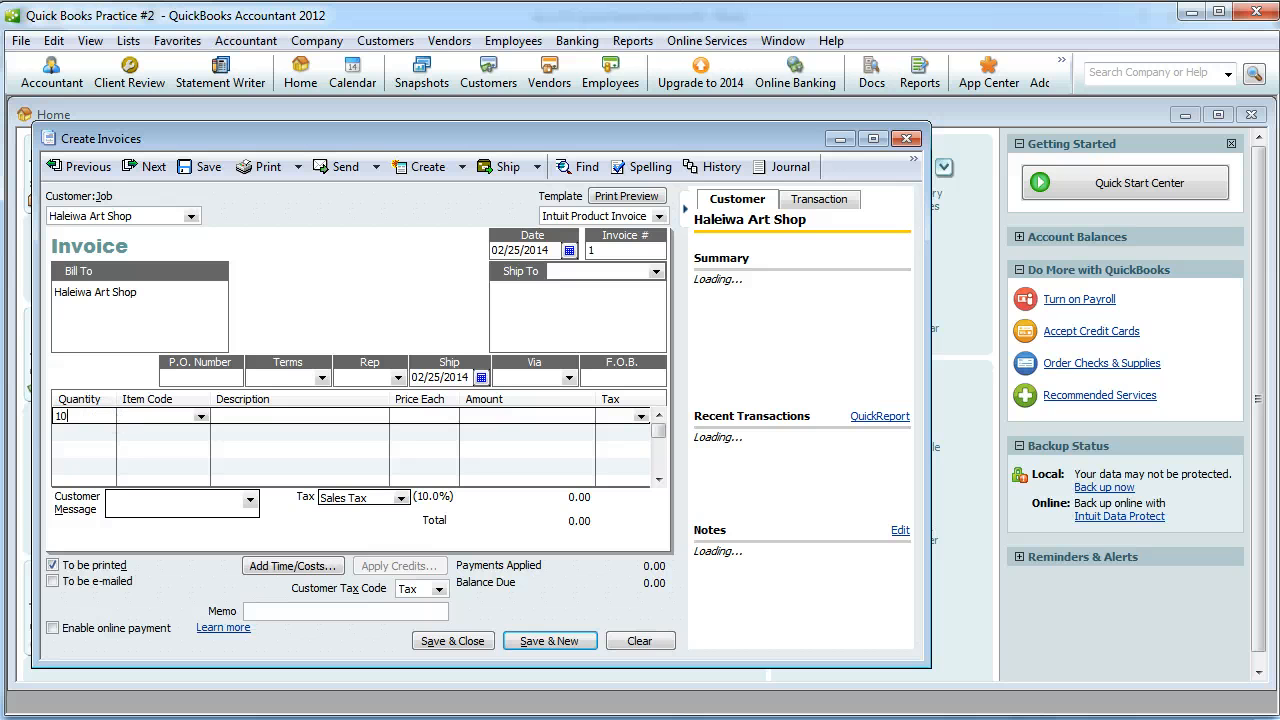
{"action": "type", "text": "10"}
{"action": "left_click", "coordinate": [200, 416]}
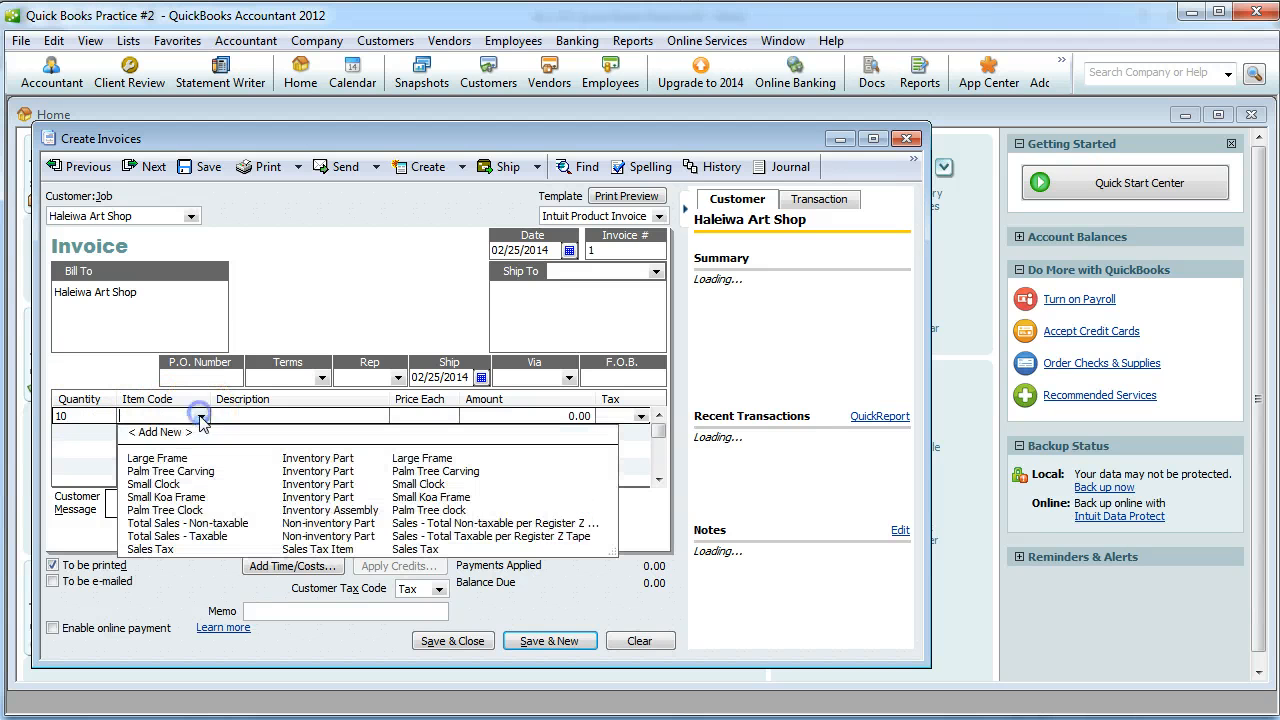
{"action": "left_click", "coordinate": [168, 510]}
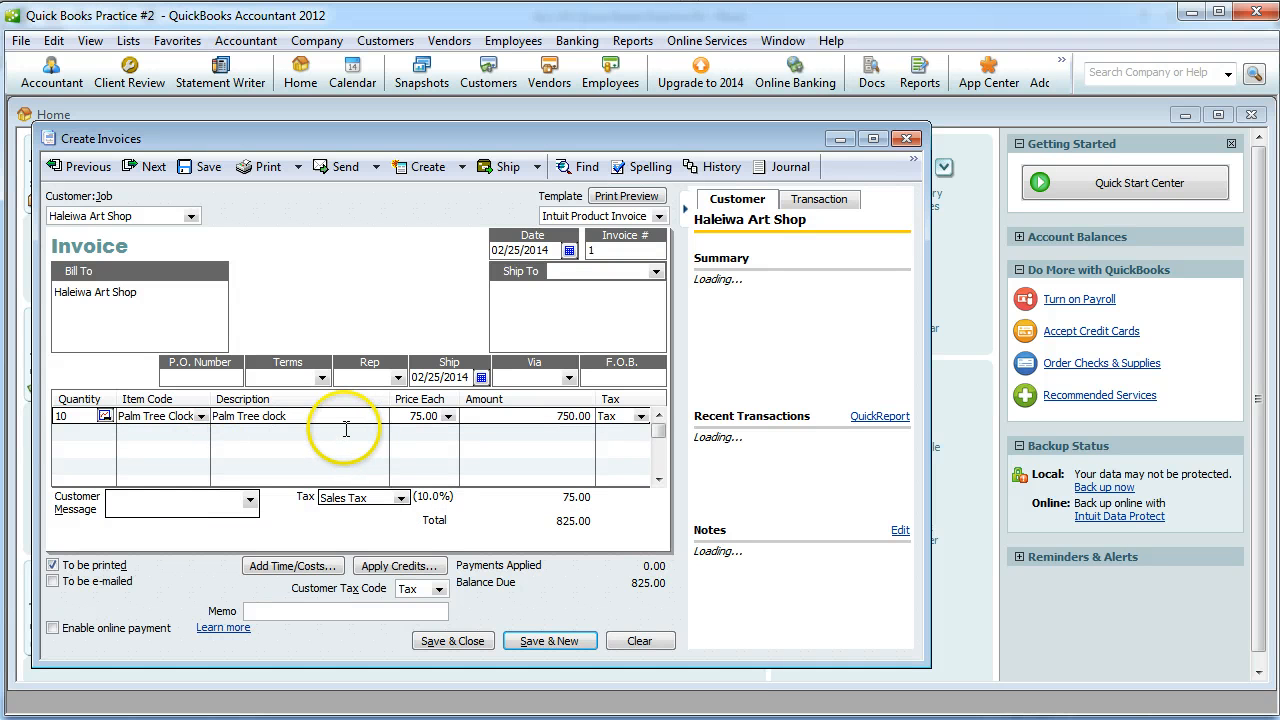
Check the payment terms for the art shop sale in Word and set the QuickBooks invoice's terms to Net 30
{"action": "key", "text": "alt+Tab"}
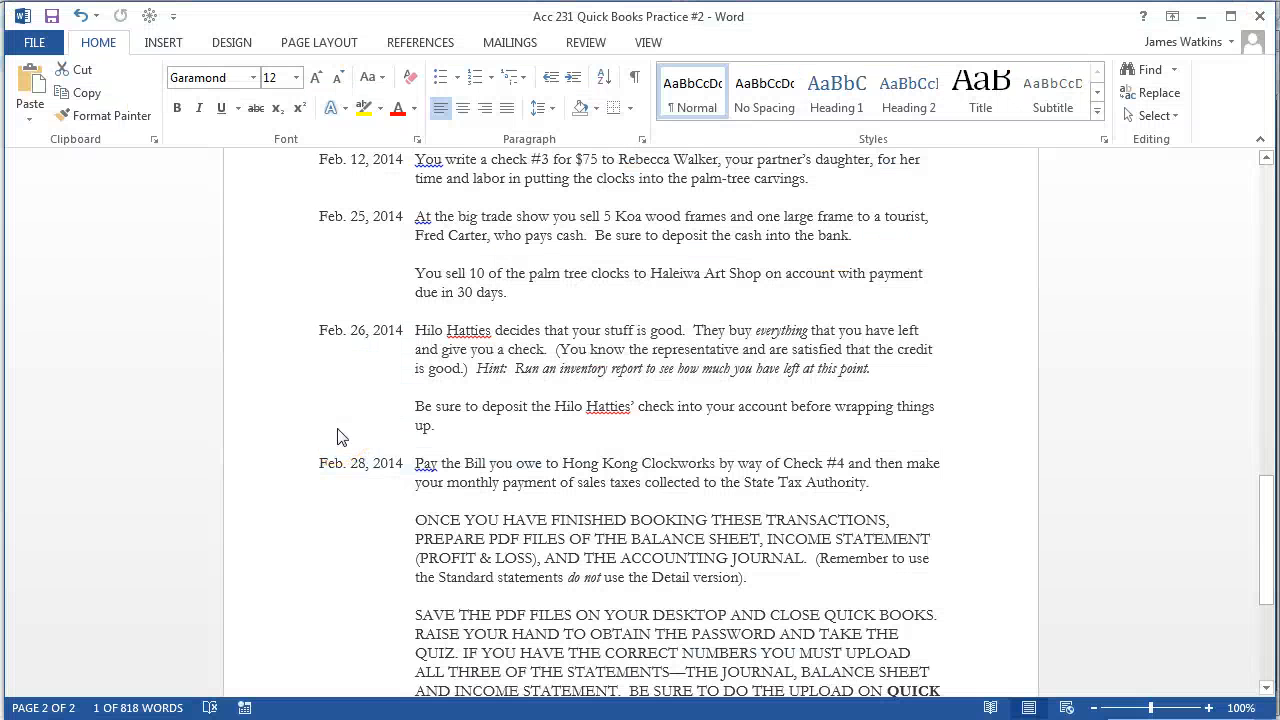
{"action": "key", "text": "alt+Tab"}
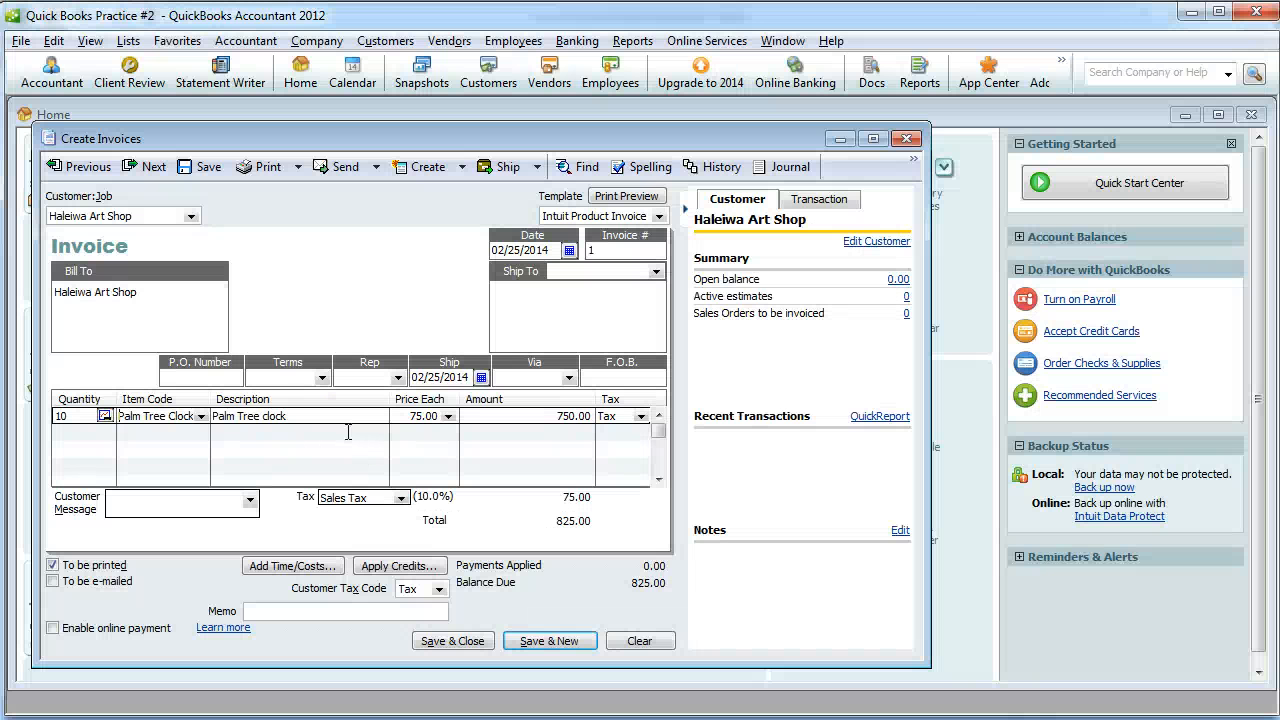
{"action": "left_click", "coordinate": [321, 377]}
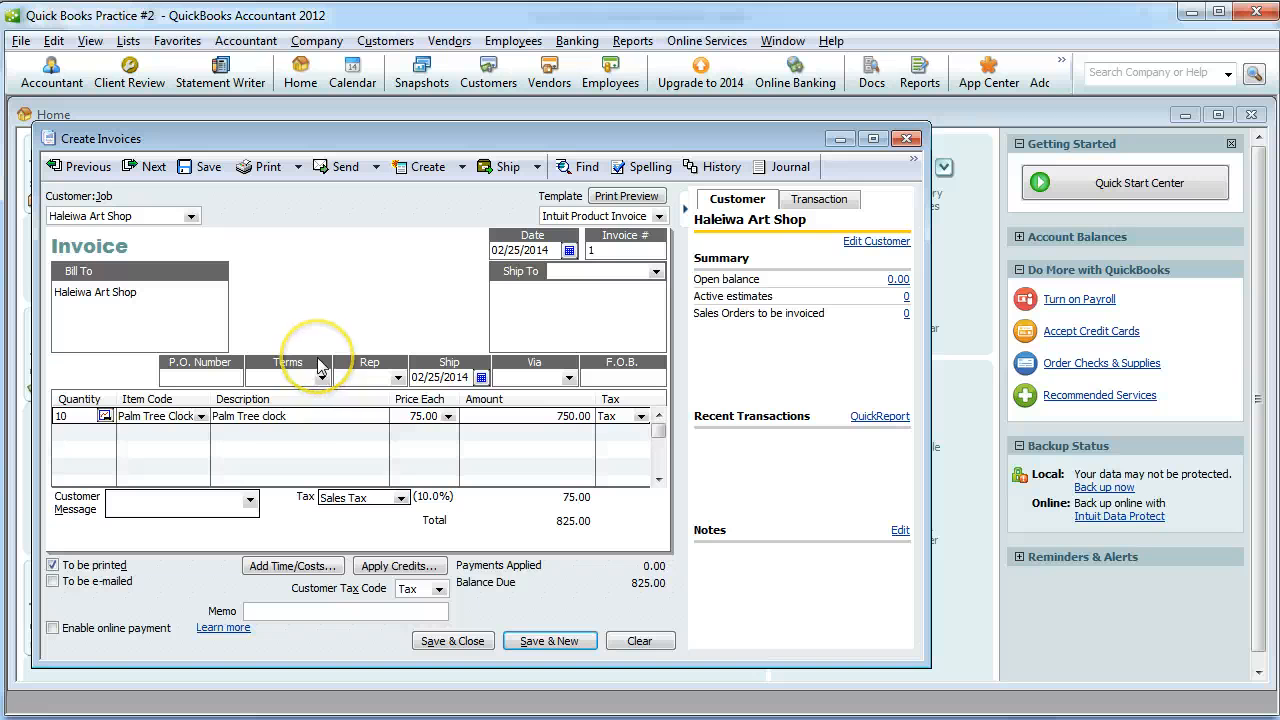
{"action": "left_click", "coordinate": [322, 377]}
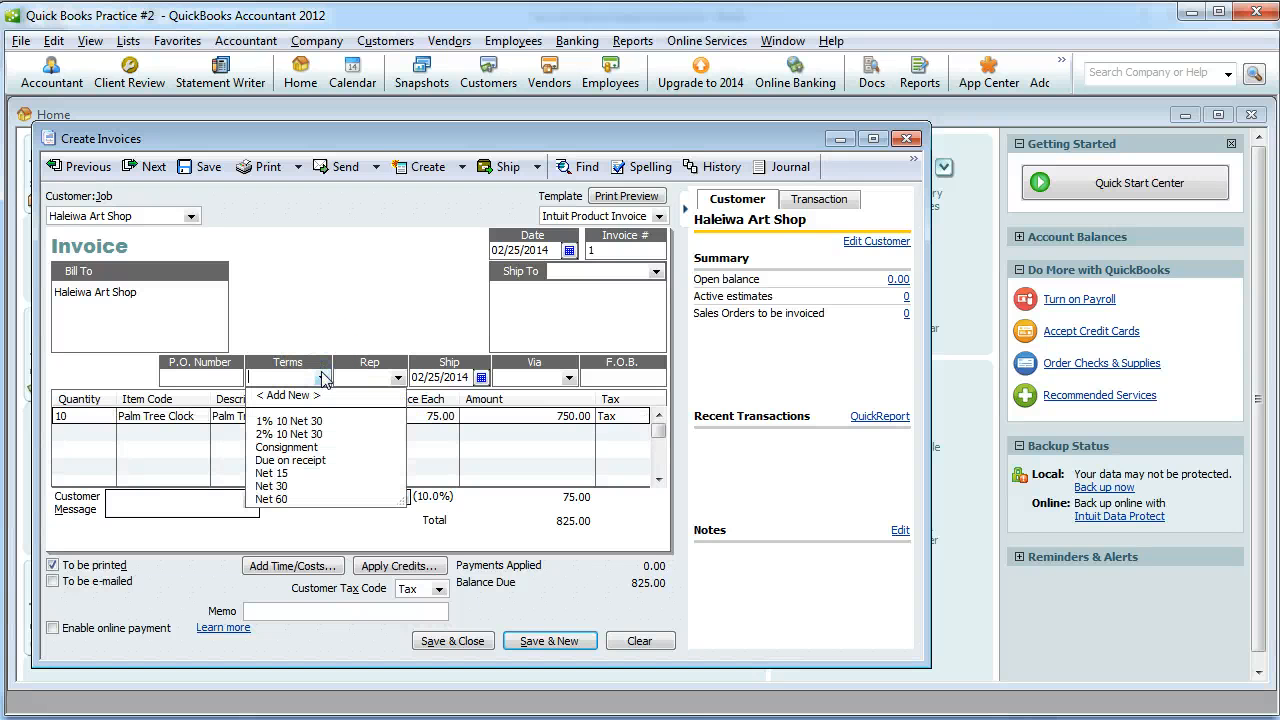
{"action": "left_click_drag", "start_coordinate": [322, 377], "coordinate": [289, 488]}
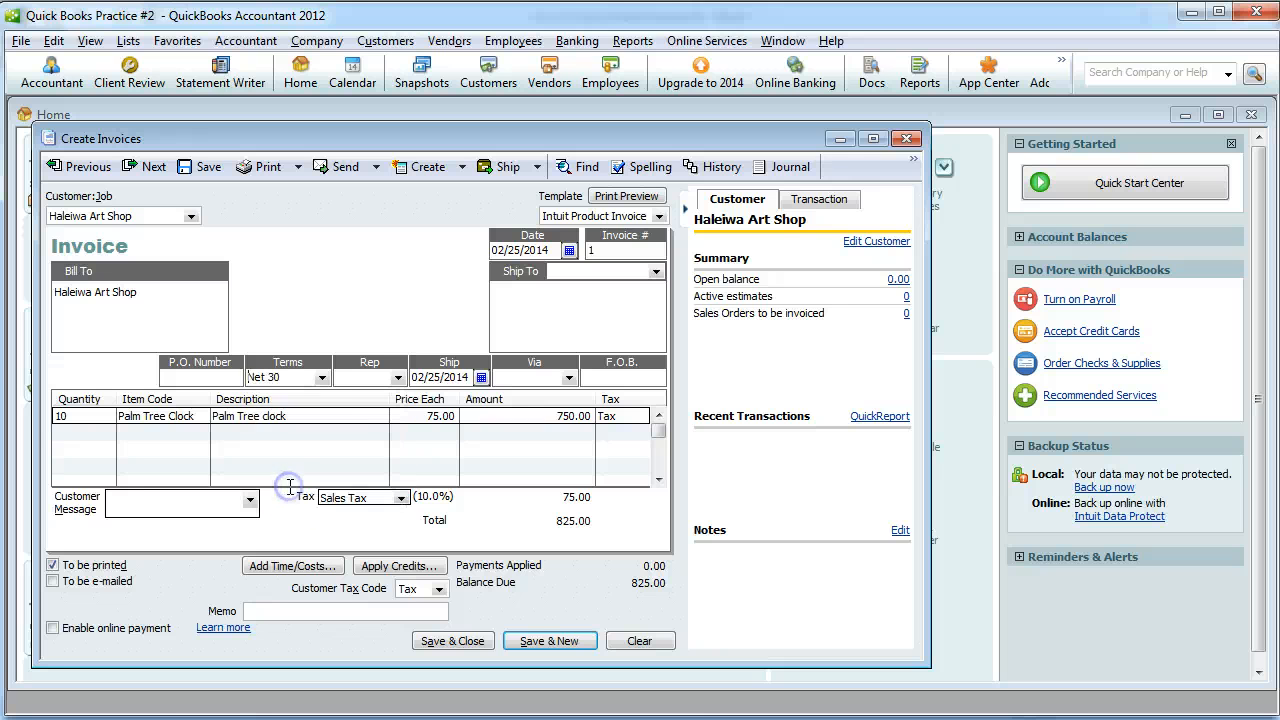
{"action": "left_click", "coordinate": [322, 378]}
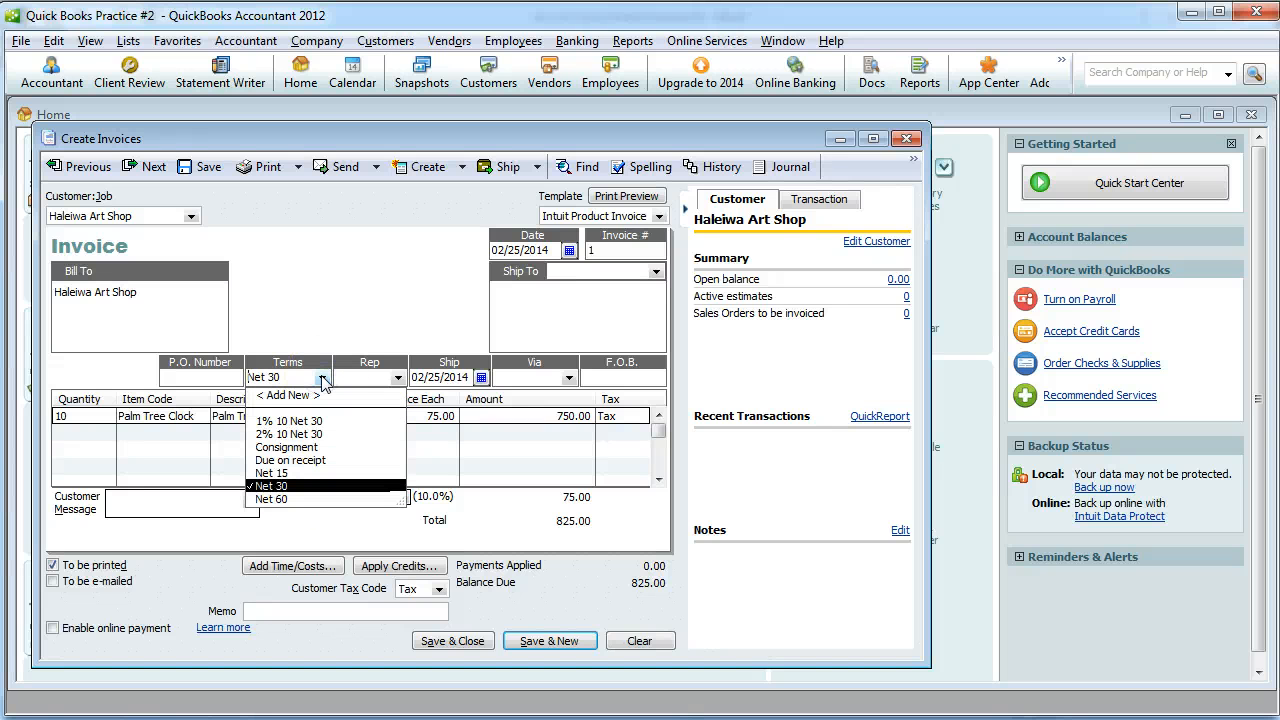
{"action": "mouse_move", "coordinate": [322, 383]}
{"action": "left_mouse_down"}
{"action": "mouse_move", "coordinate": [298, 413]}
{"action": "mouse_move", "coordinate": [320, 400]}
{"action": "mouse_move", "coordinate": [323, 410]}
{"action": "mouse_move", "coordinate": [322, 383]}
{"action": "left_mouse_up"}
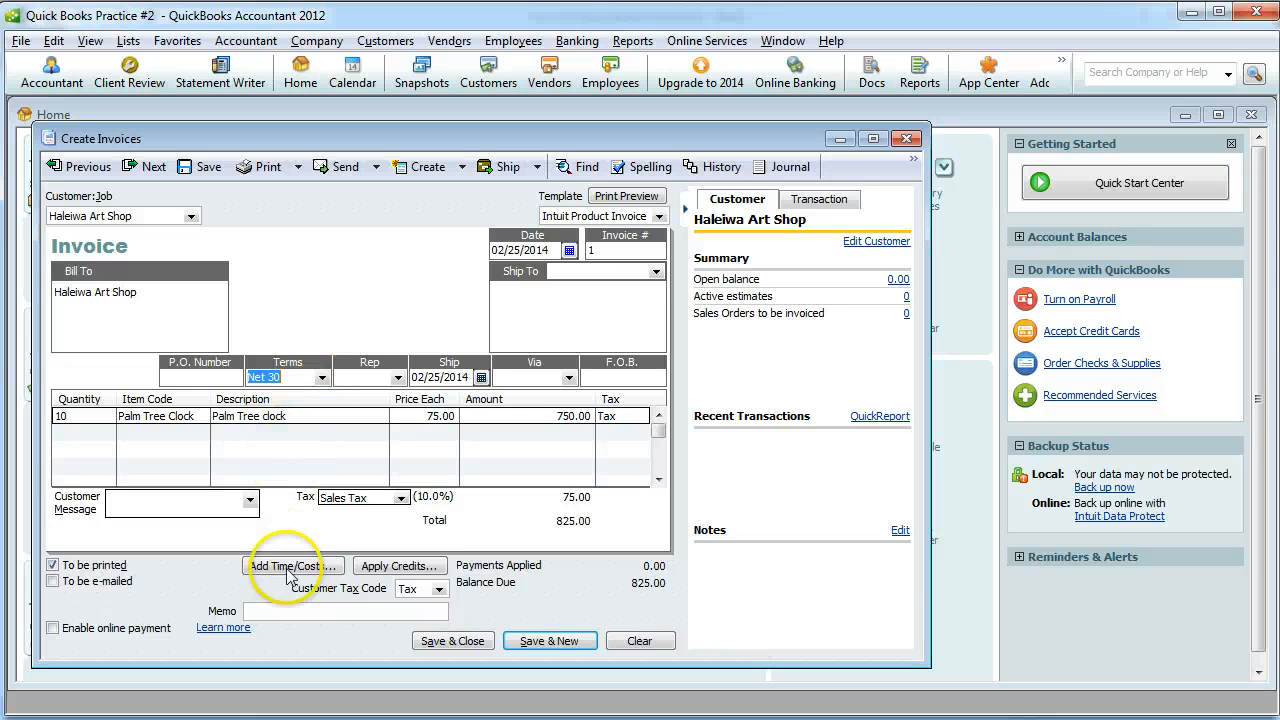
Set the invoice's customer message to "Thank you for your business." and enter the memo "Sale of Clocks to art shop"
{"action": "left_click", "coordinate": [250, 499]}
{"action": "left_click_drag", "start_coordinate": [236, 558], "coordinate": [229, 590]}
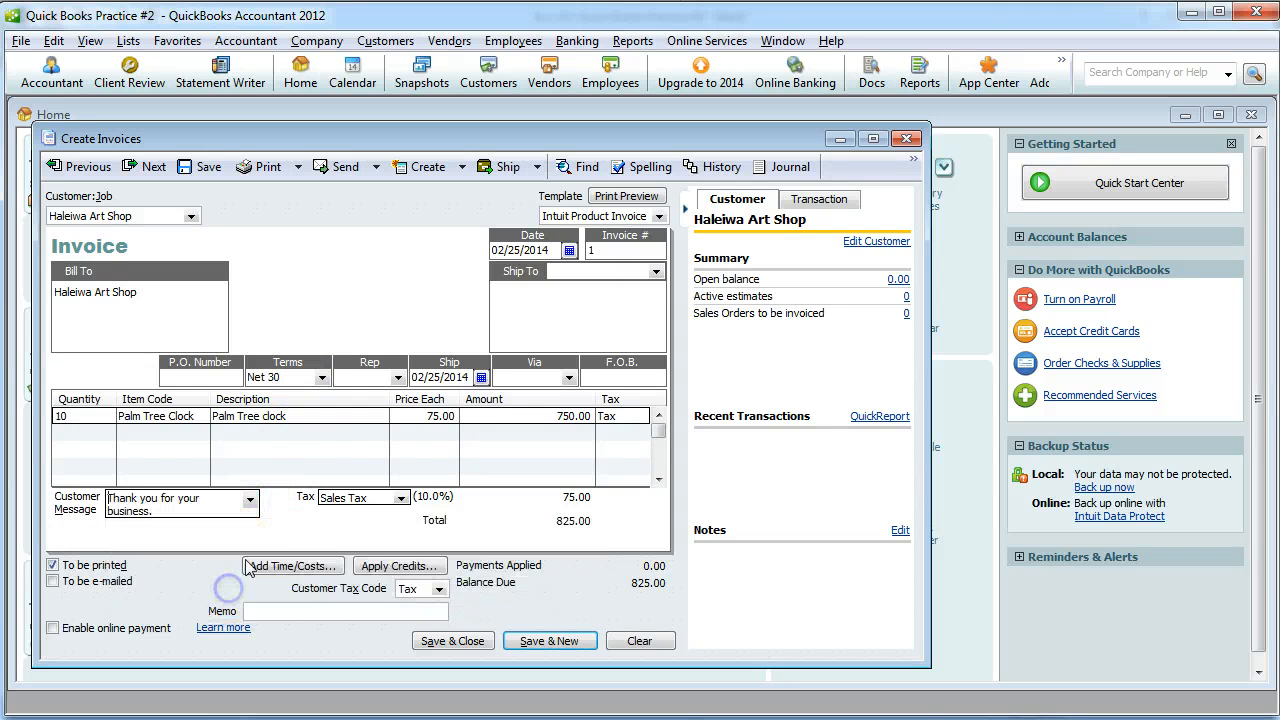
{"action": "left_click", "coordinate": [296, 617]}
{"action": "type", "text": "Sale of Clocks to art shop"}
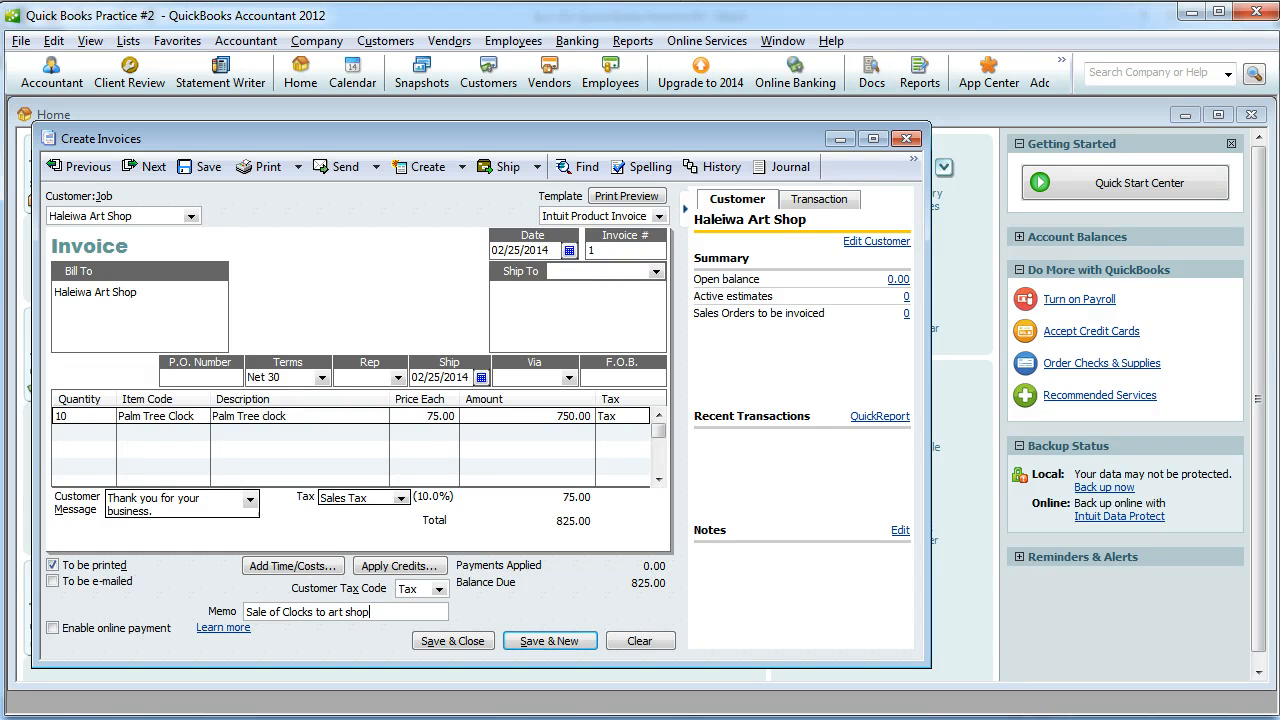
Save and close the invoice, accepting its future date and keeping the new terms for Haleiwa Art Shop
{"action": "left_click", "coordinate": [452, 641]}
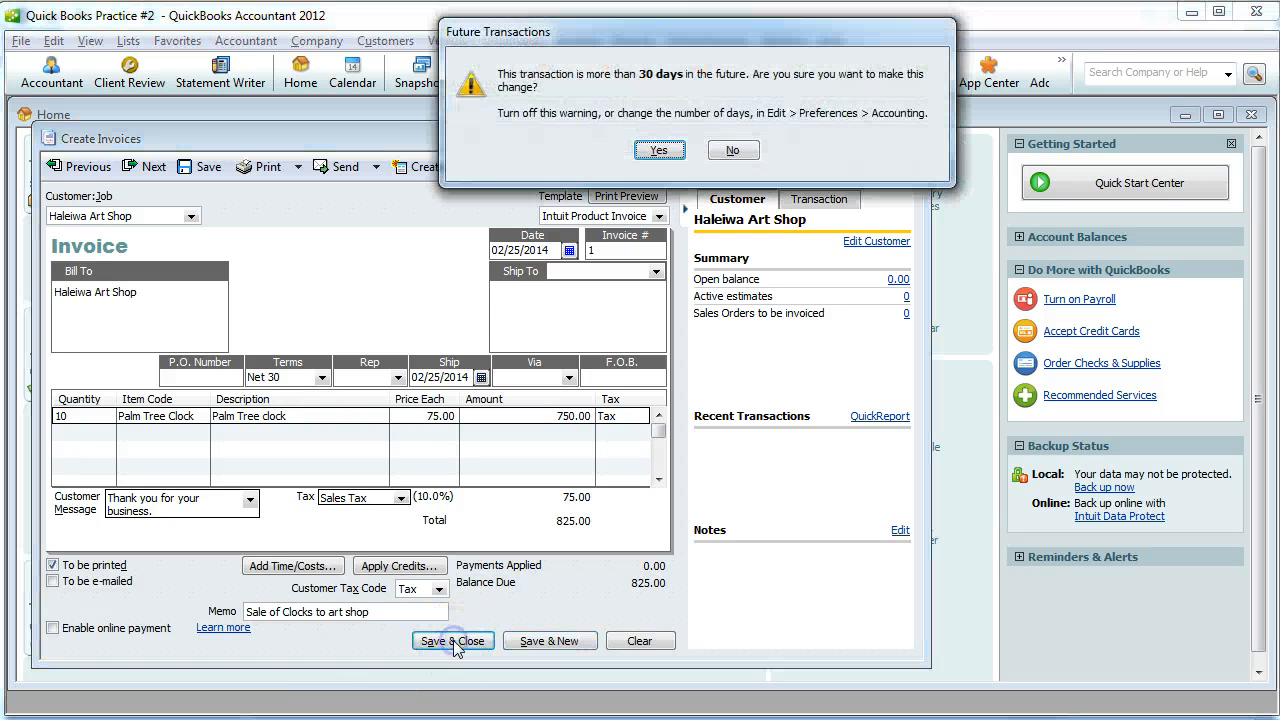
{"action": "left_click", "coordinate": [656, 150]}
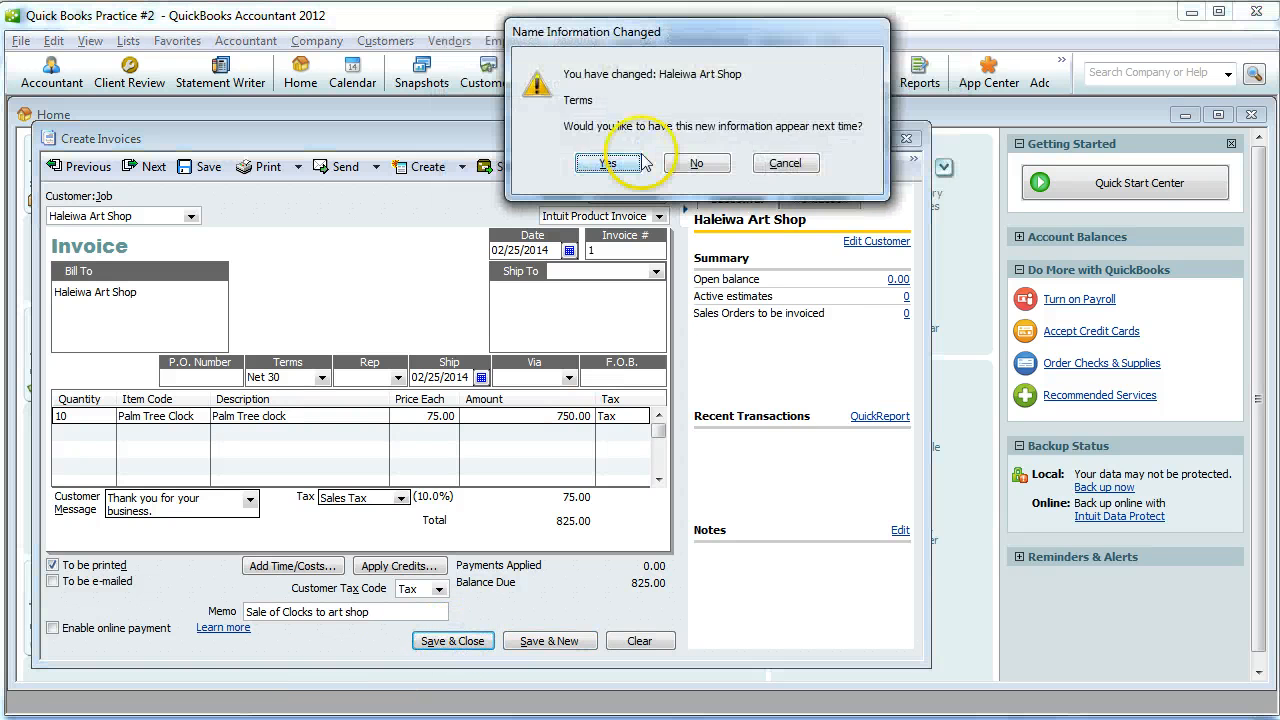
{"action": "left_click", "coordinate": [612, 162]}
{"action": "left_click", "coordinate": [623, 170]}
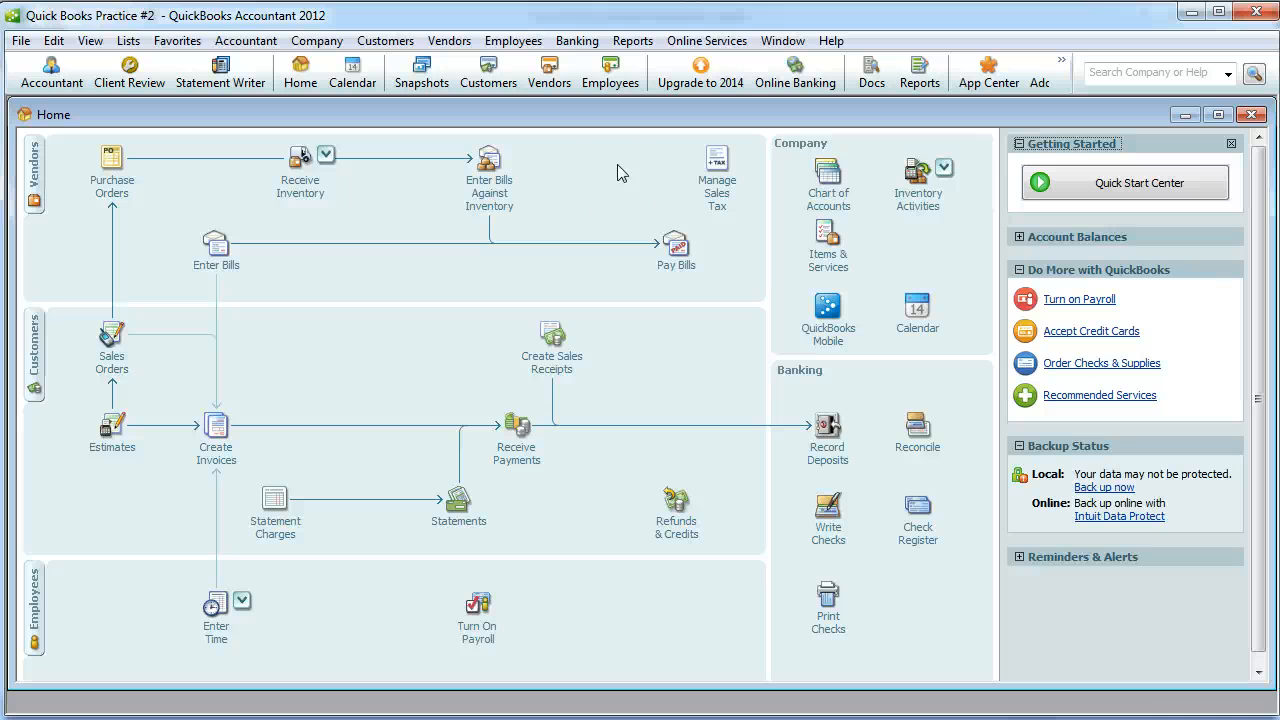
Check whether any customer payments are waiting to be deposited, then close the deposit form without recording anything
{"action": "left_click", "coordinate": [827, 428]}
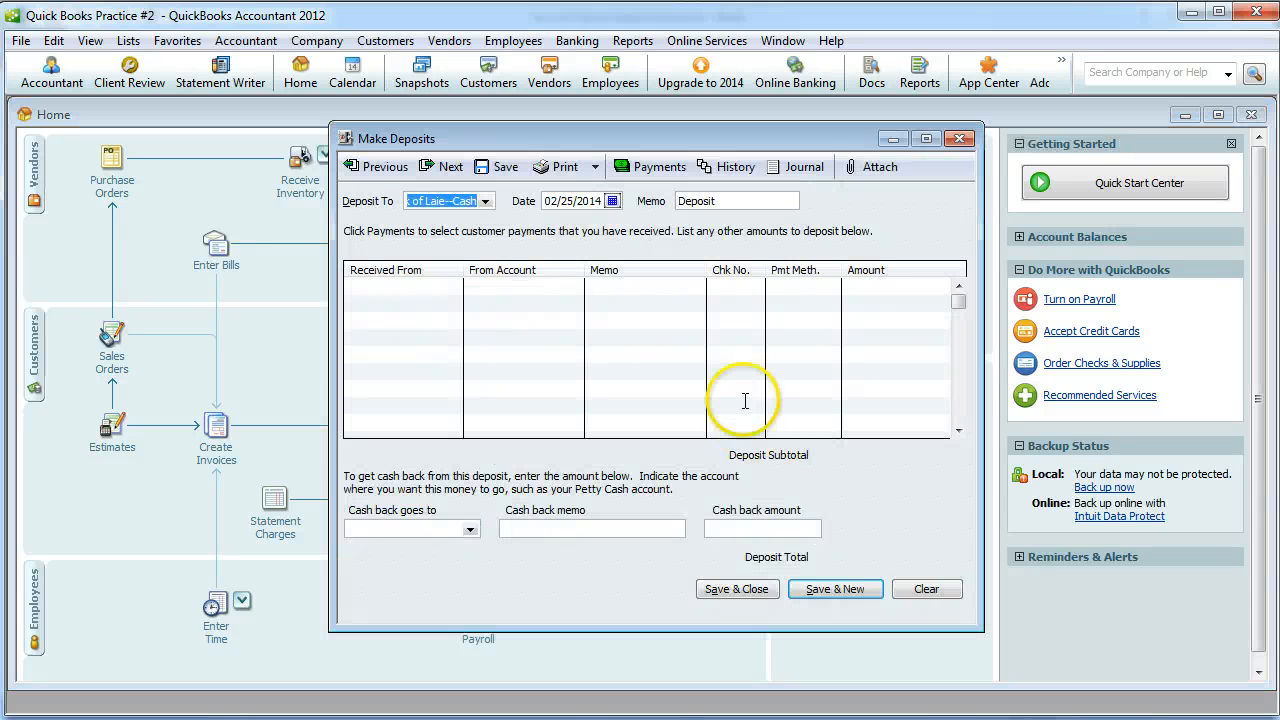
{"action": "left_click", "coordinate": [960, 143]}
Consult the Feb. 26 instructions in Word, then start a new QuickBooks sales receipt dated 02/26/2014
{"action": "key", "text": "alt+Tab"}
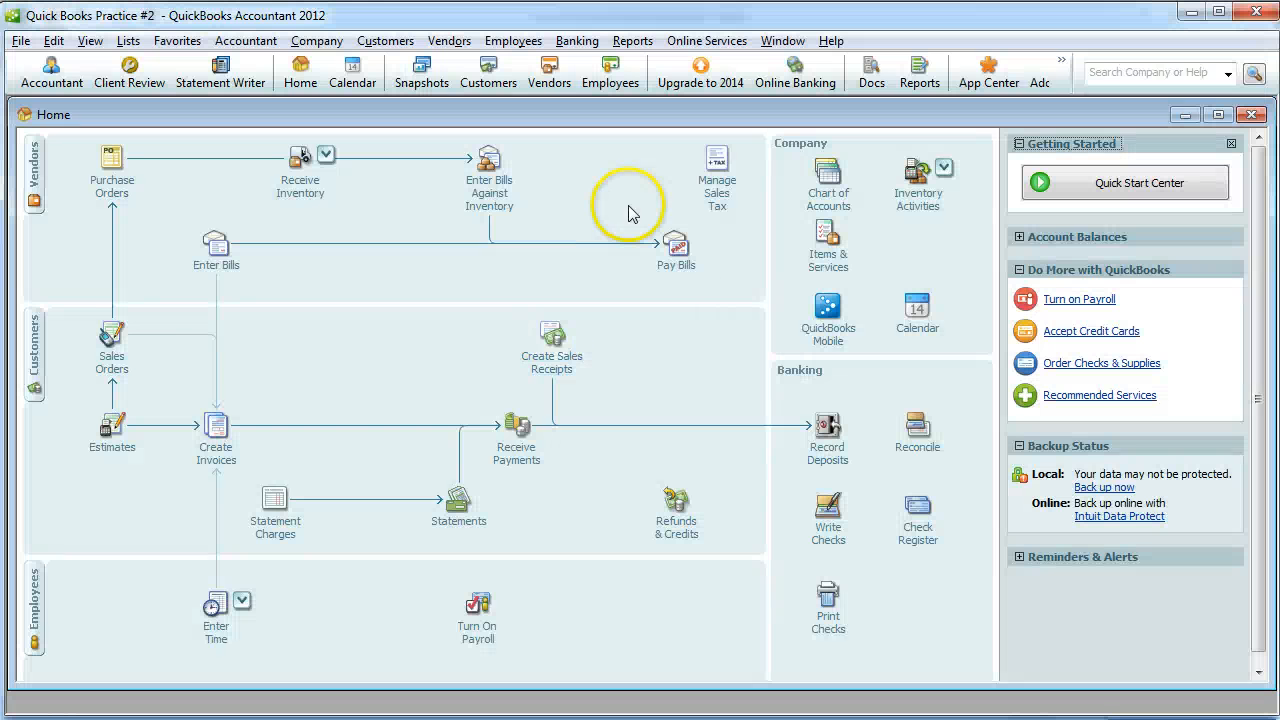
{"action": "left_click", "coordinate": [557, 374]}
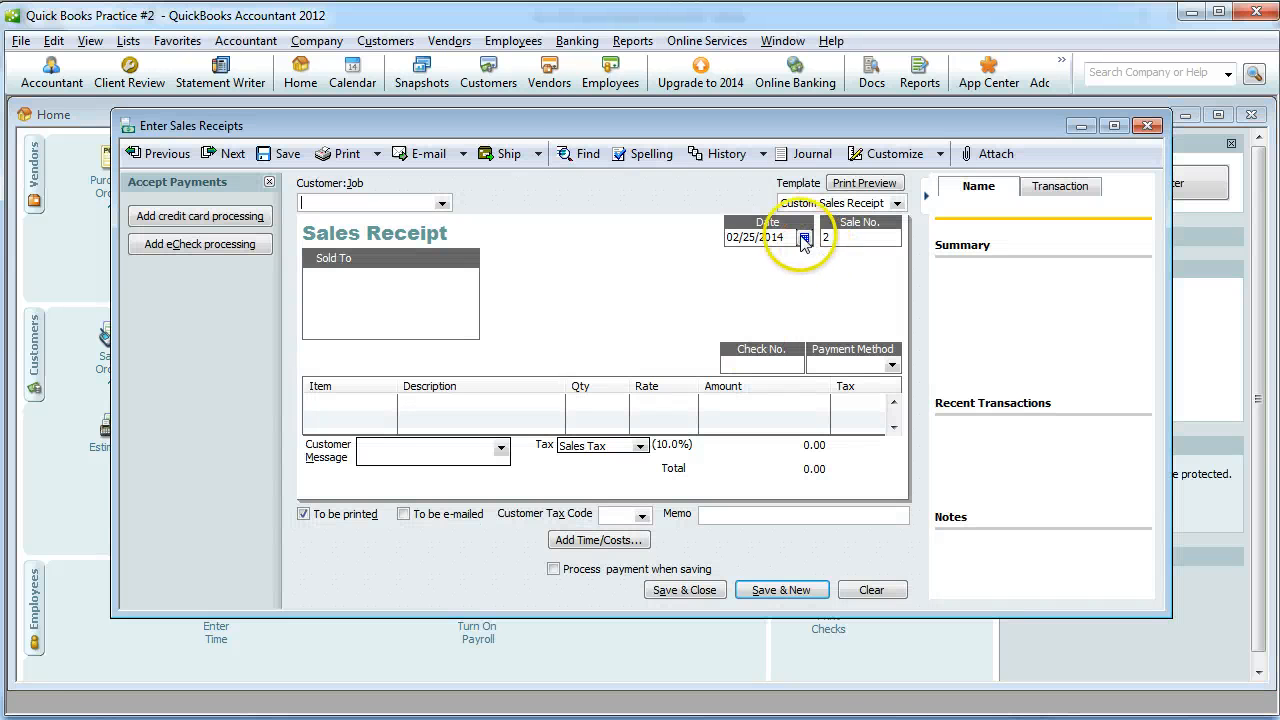
{"action": "left_click", "coordinate": [802, 237]}
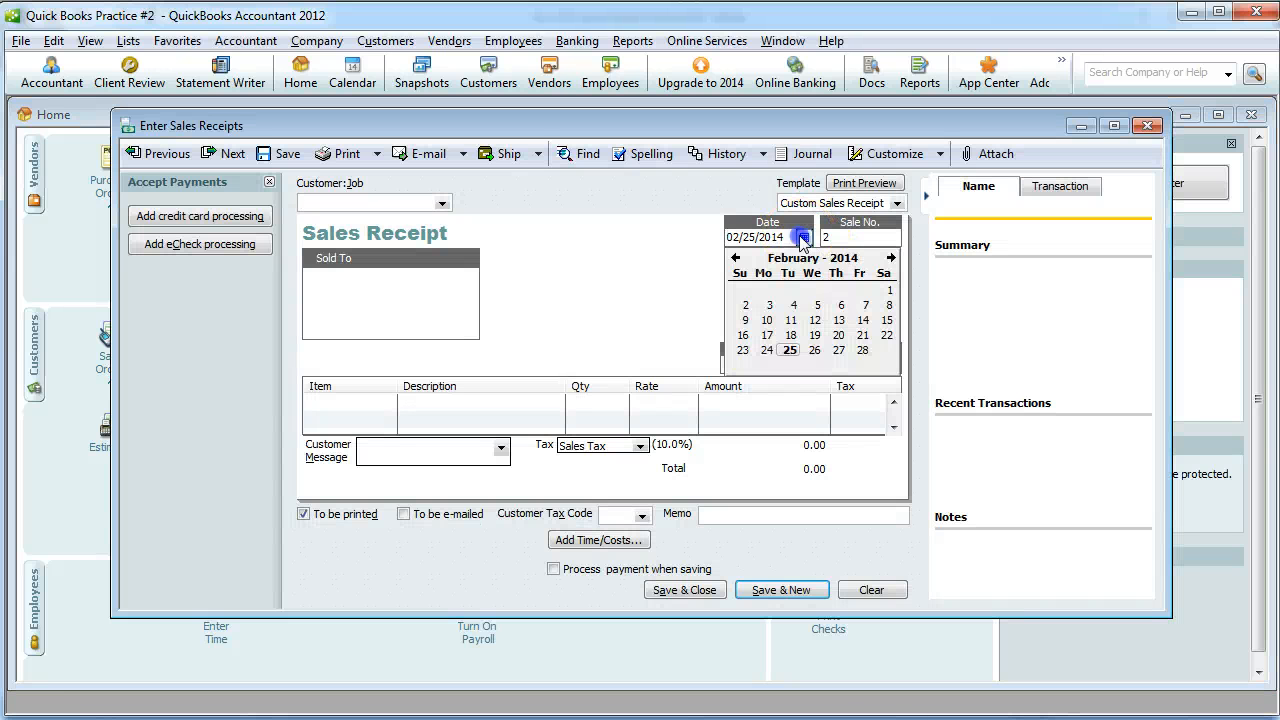
{"action": "left_click", "coordinate": [814, 350]}
Enter Hilo Hatties as the sales receipt's customer and quick-add it to the customer list
{"action": "left_click", "coordinate": [377, 202]}
{"action": "type", "text": "H"}
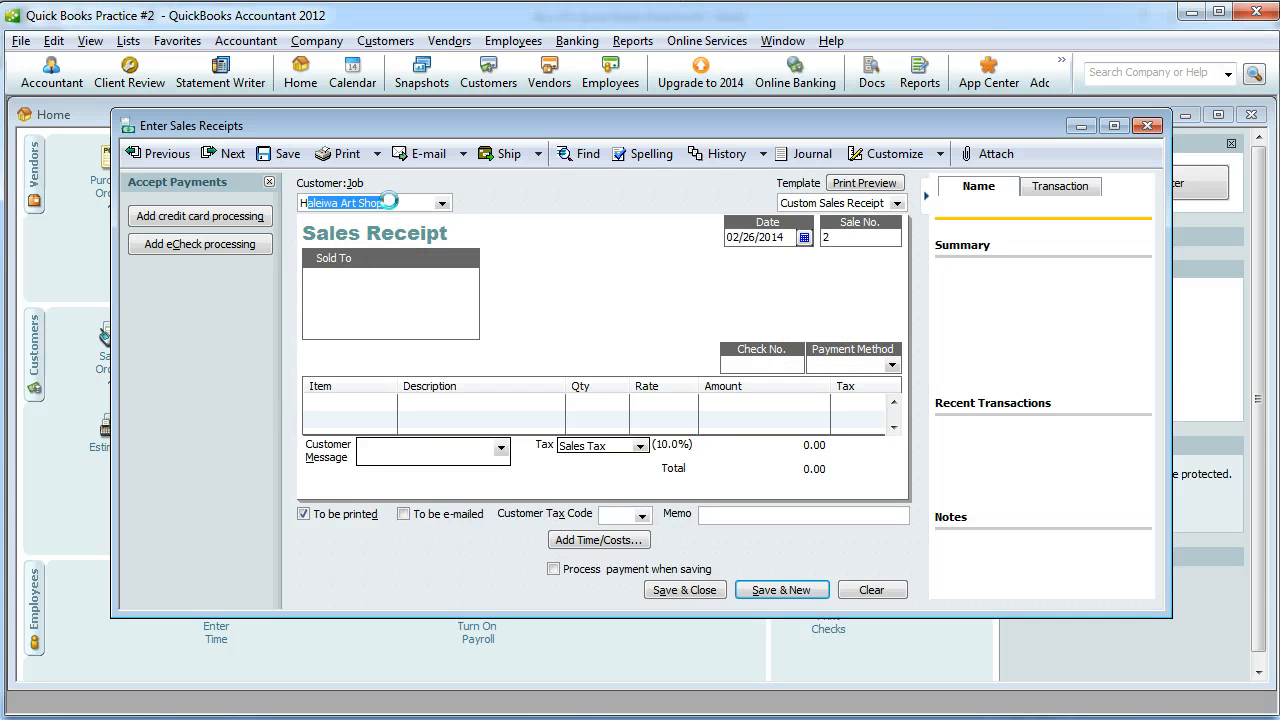
{"action": "type", "text": "ilo Hattie"}
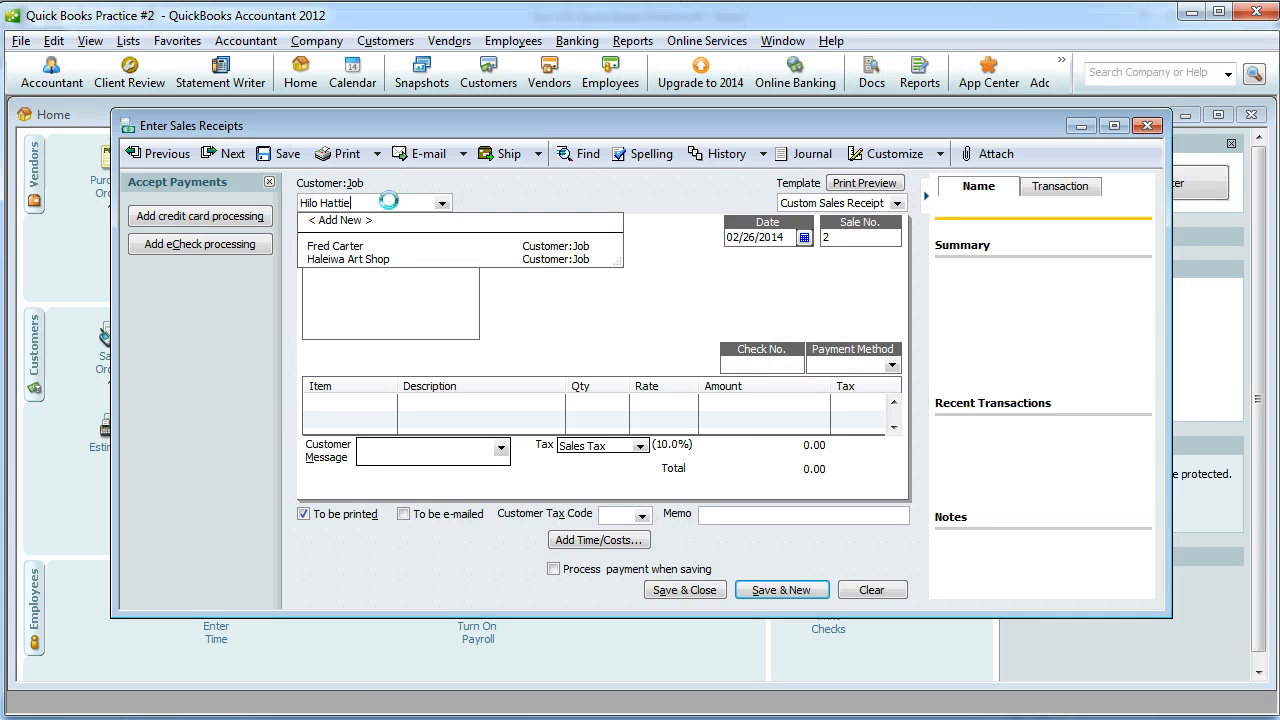
{"action": "type", "text": "s"}
{"action": "key", "text": "Tab"}
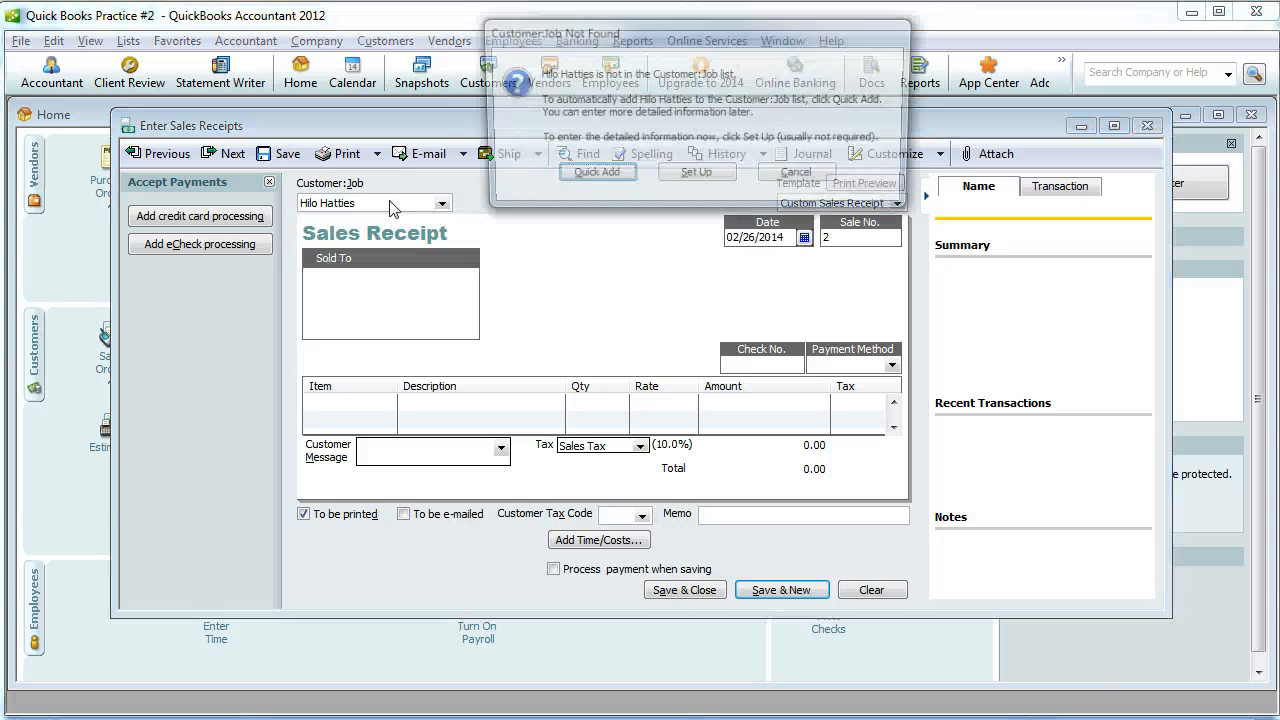
{"action": "key", "text": "Return"}
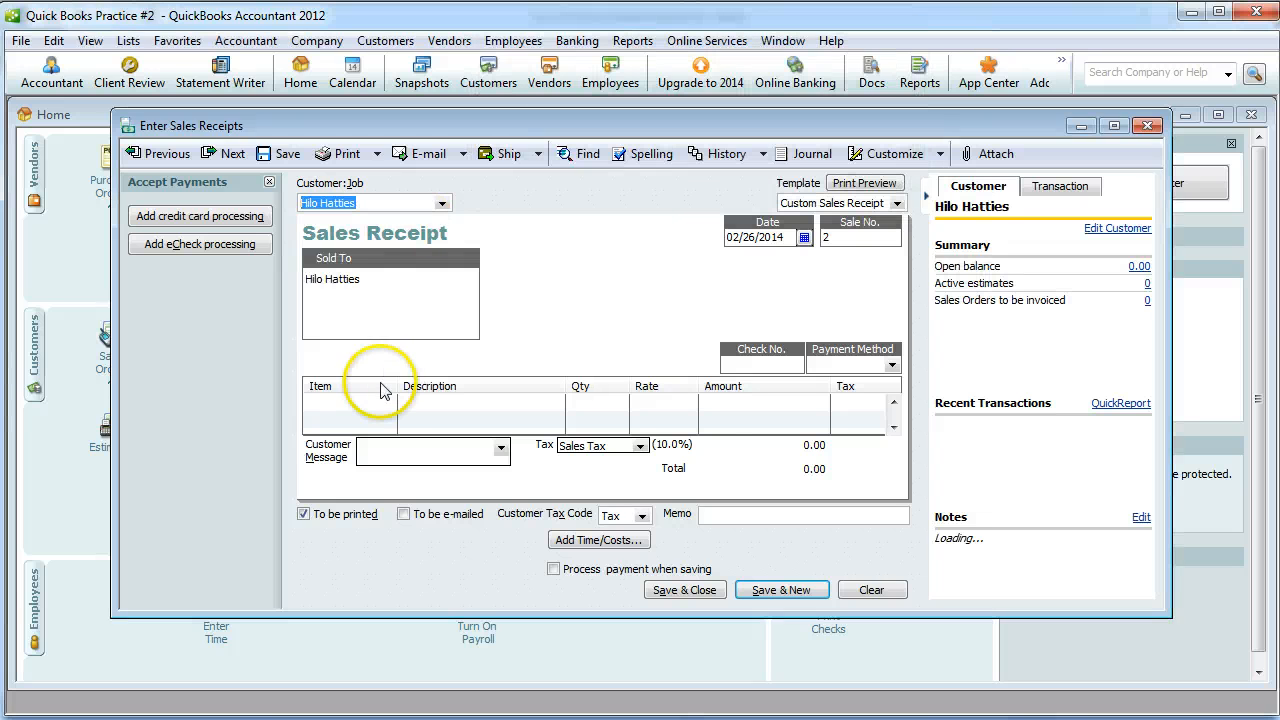
Run the Inventory Valuation Summary report as of 02/26/2014 to examine the quantities on hand
{"action": "left_click", "coordinate": [510, 330]}
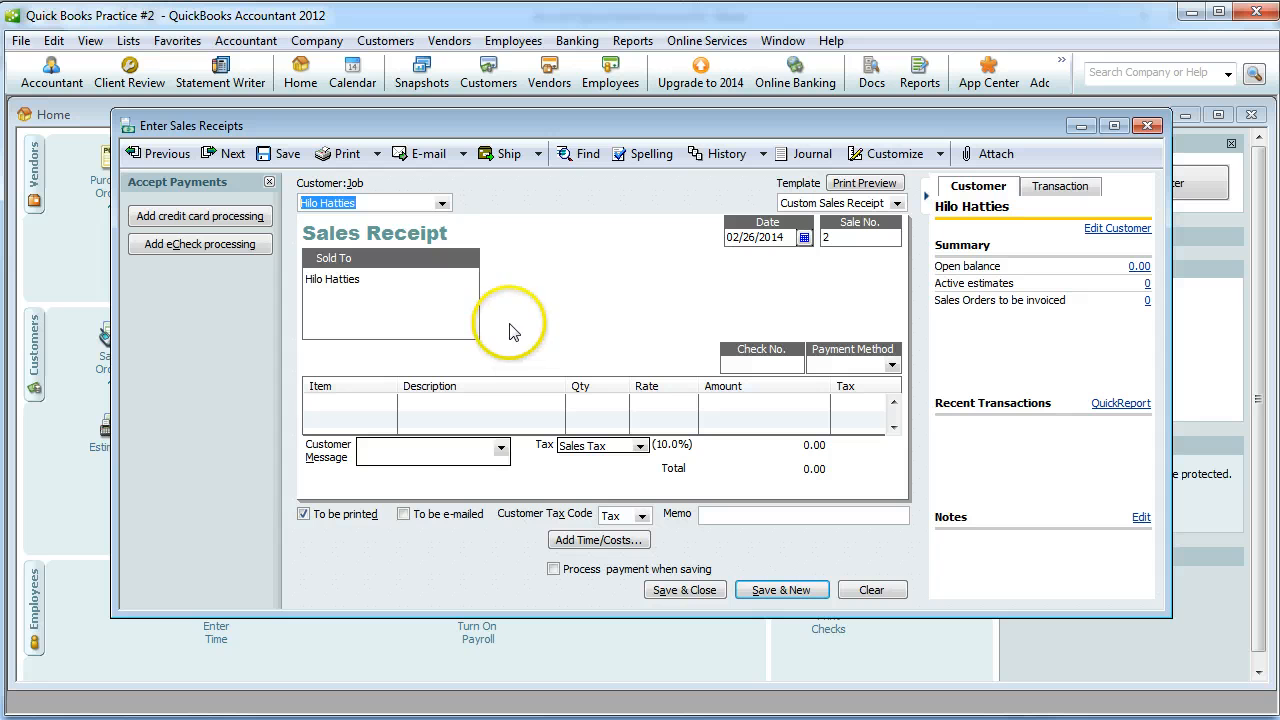
{"action": "left_click", "coordinate": [632, 41]}
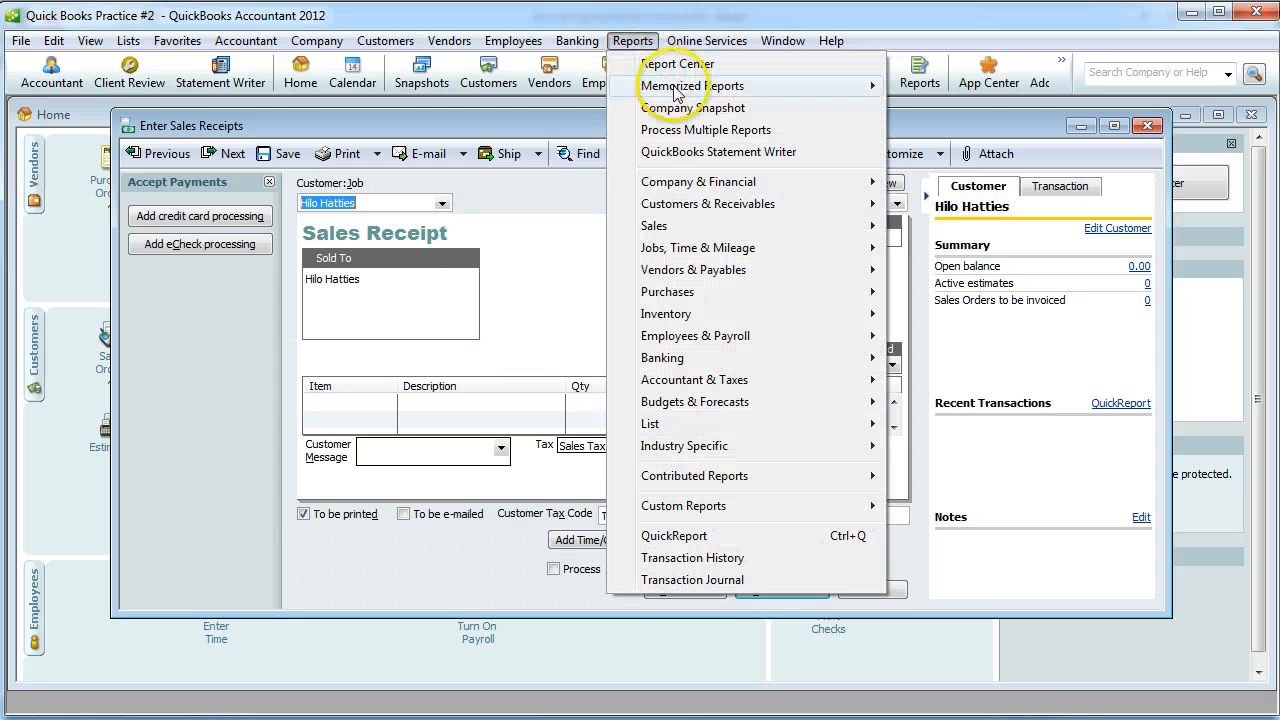
{"action": "mouse_move", "coordinate": [693, 321]}
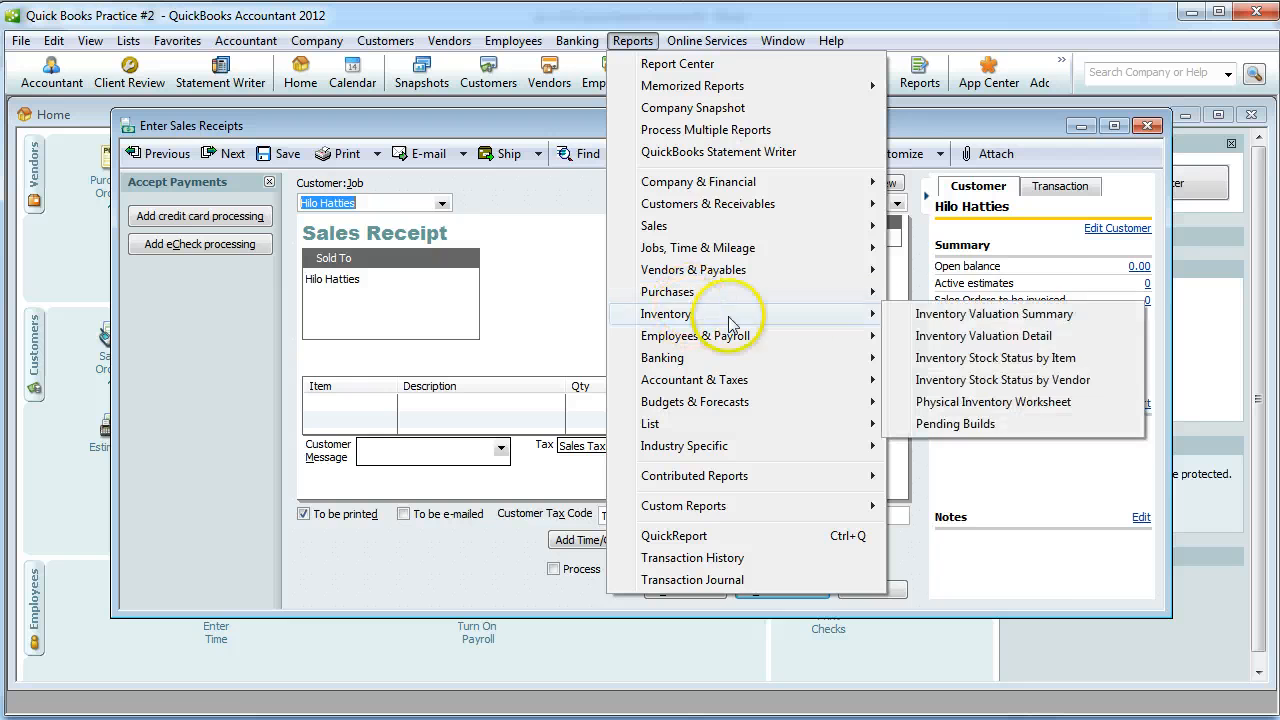
{"action": "left_click", "coordinate": [937, 318]}
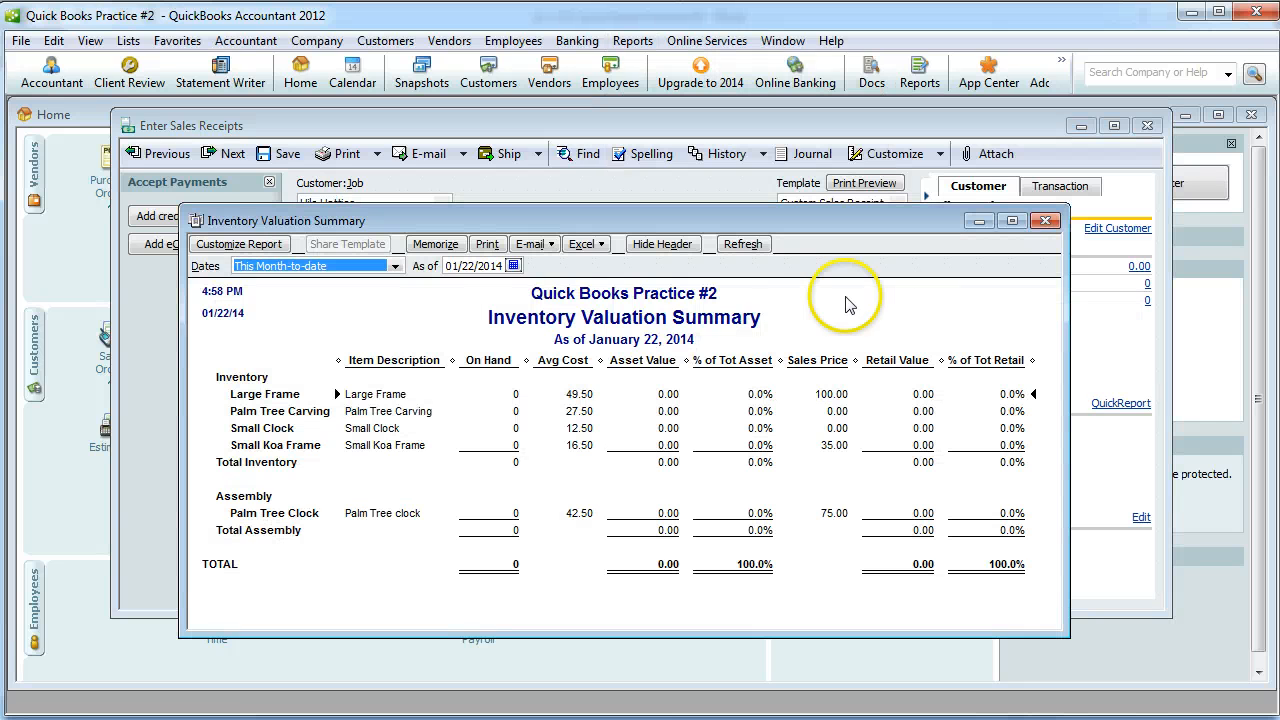
{"action": "left_click_drag", "start_coordinate": [621, 220], "coordinate": [659, 217]}
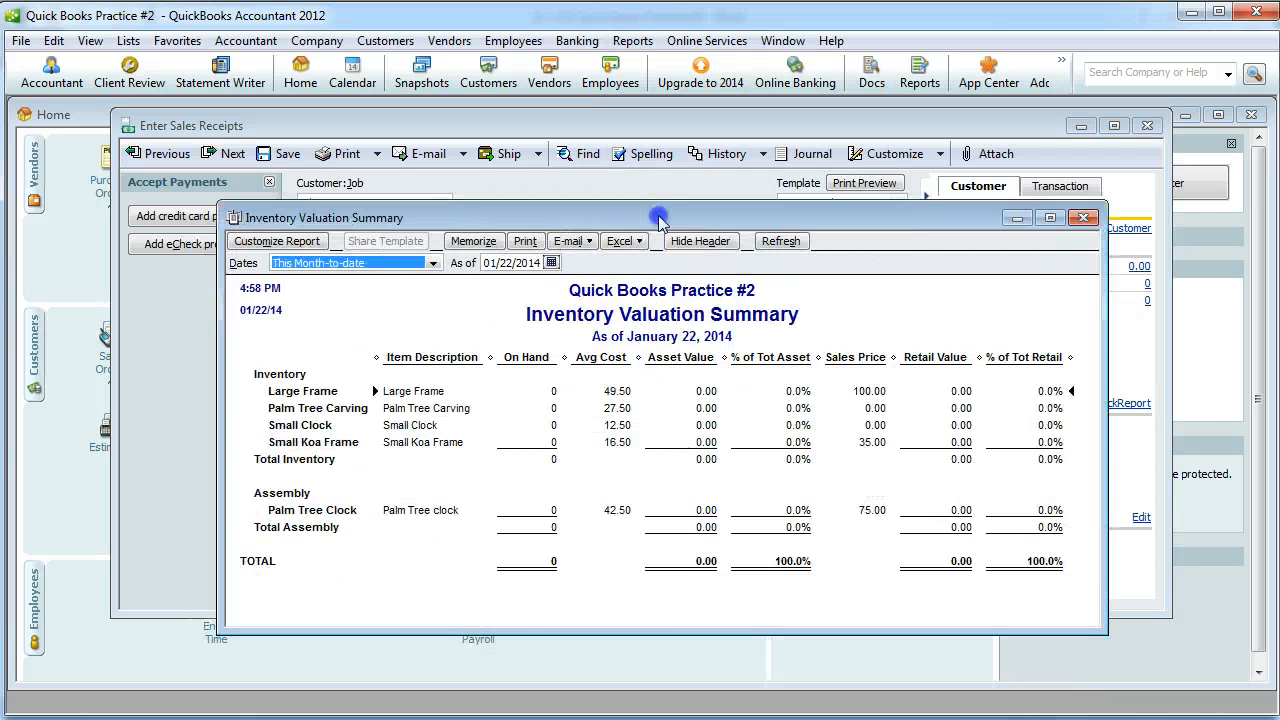
{"action": "left_click", "coordinate": [551, 262]}
{"action": "left_click", "coordinate": [646, 282]}
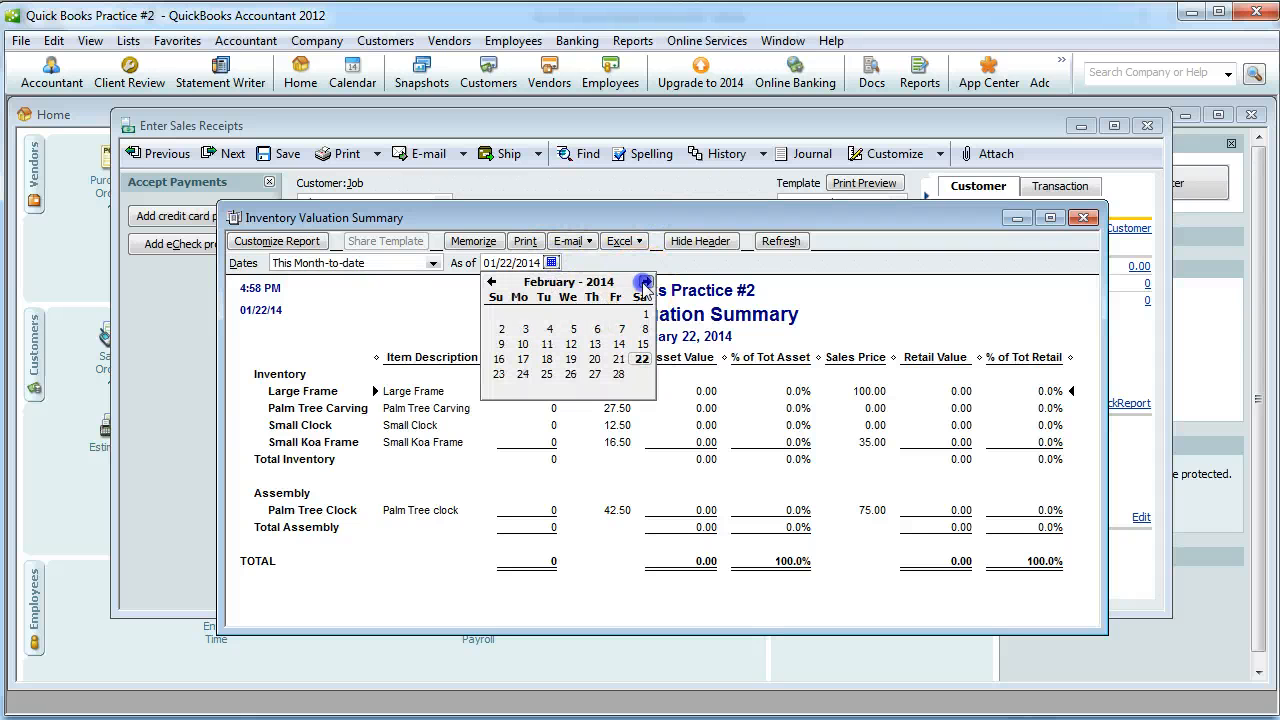
{"action": "left_click", "coordinate": [569, 374]}
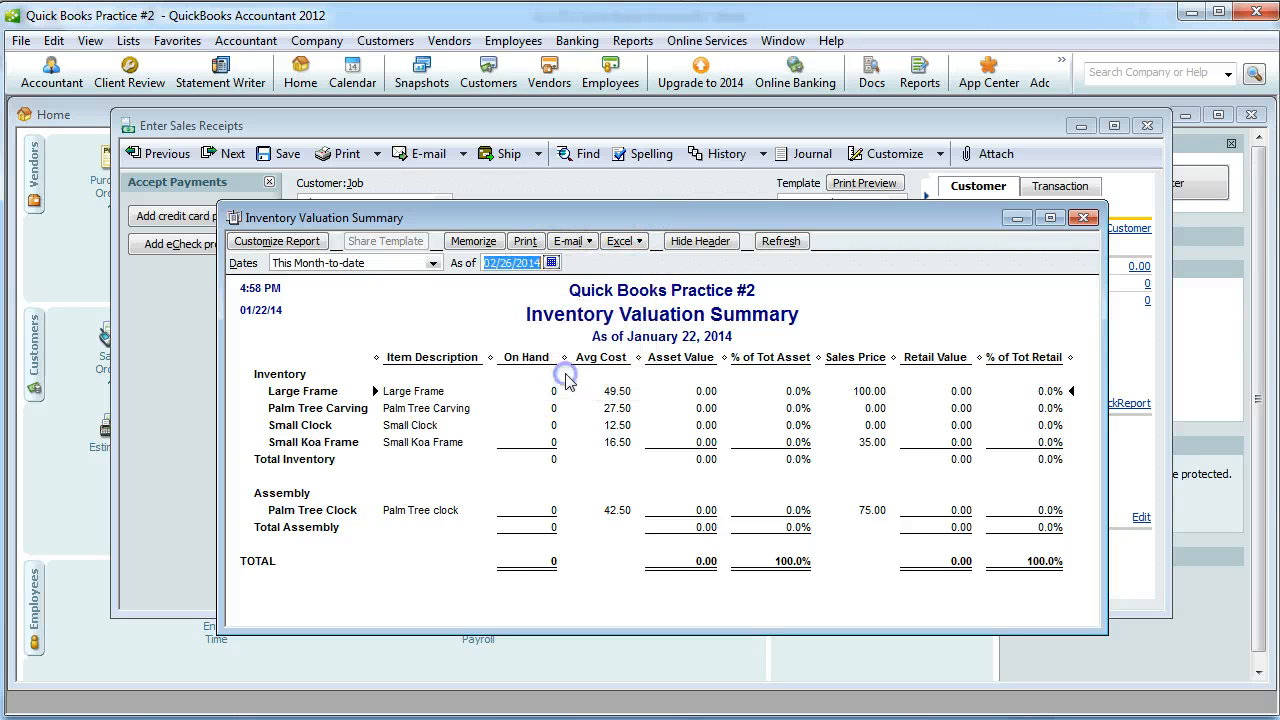
{"action": "left_click", "coordinate": [778, 242]}
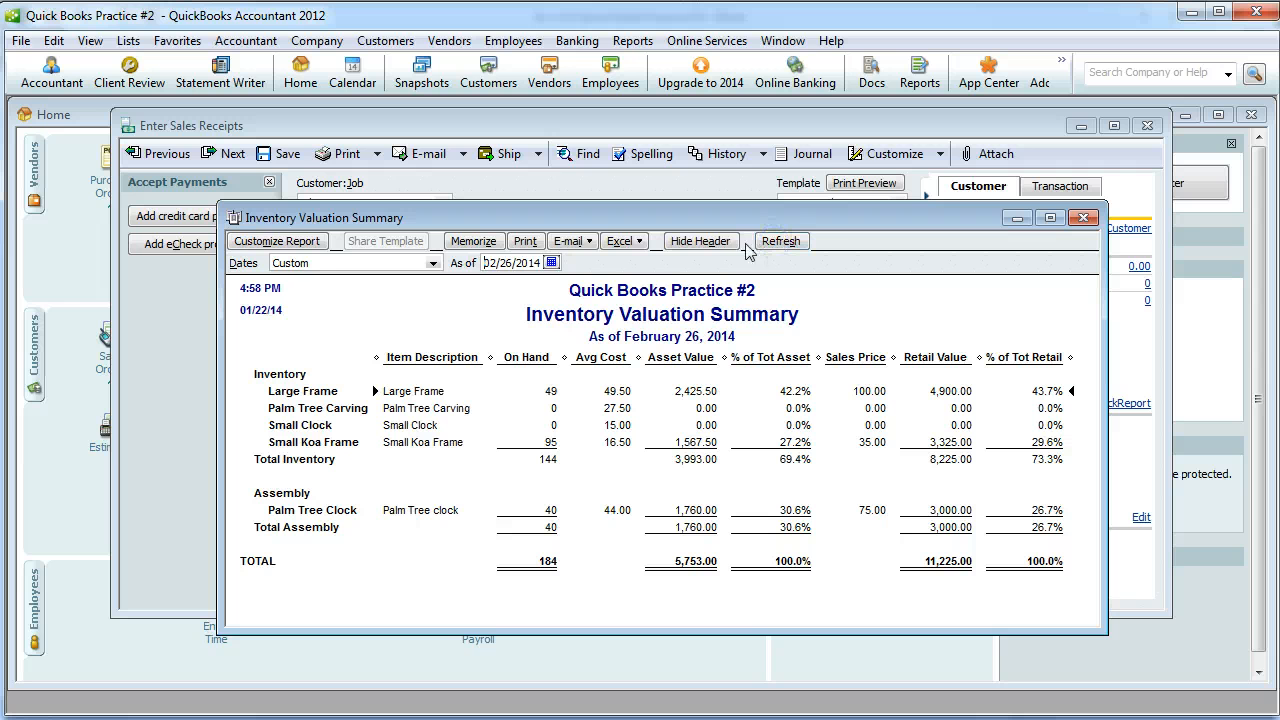
{"action": "left_click", "coordinate": [562, 408]}
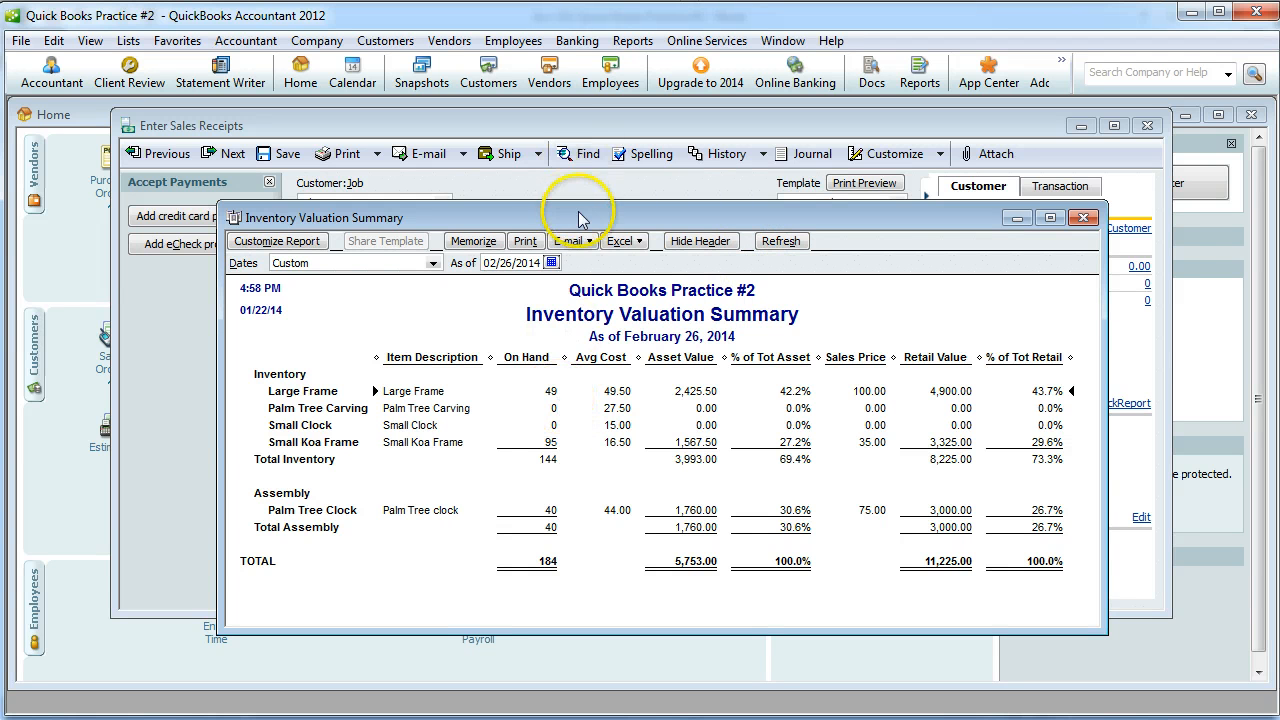
Add Large Frame with a quantity of 49 as the first item on the Hilo Hatties sales receipt
{"action": "left_click_drag", "start_coordinate": [576, 217], "coordinate": [588, 495]}
{"action": "left_click", "coordinate": [346, 399]}
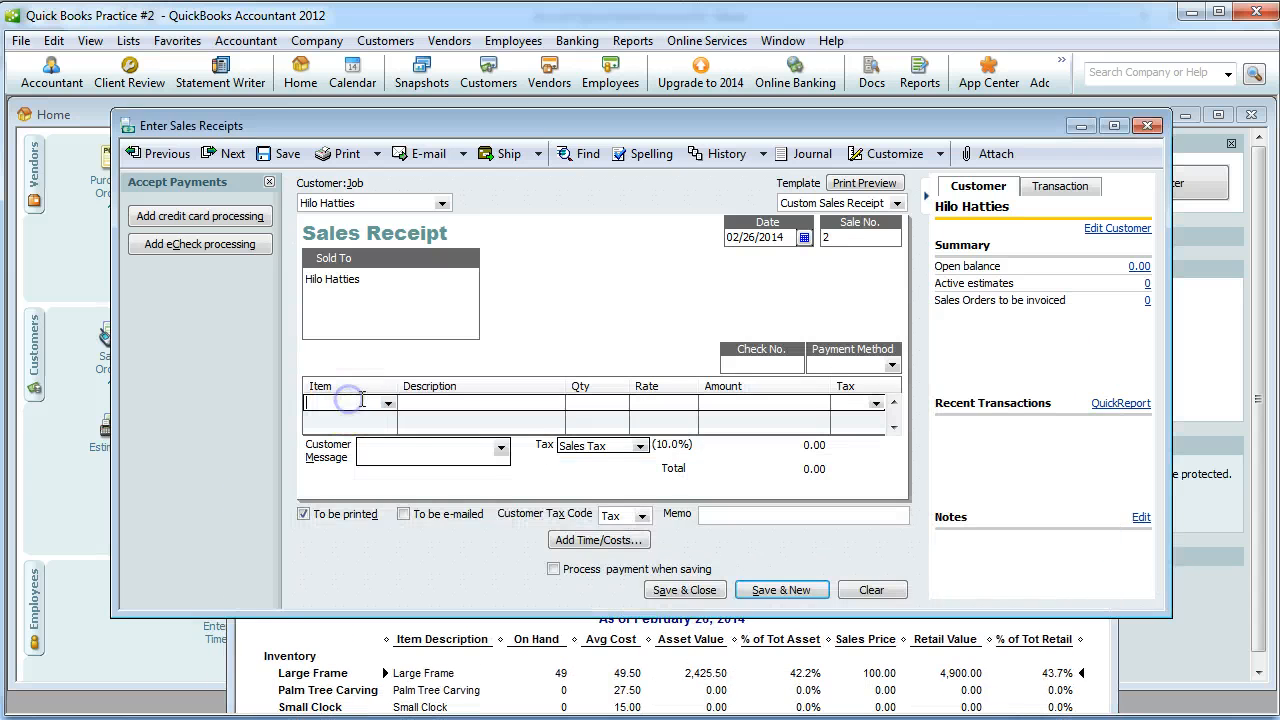
{"action": "left_click", "coordinate": [388, 404]}
{"action": "left_click", "coordinate": [383, 447]}
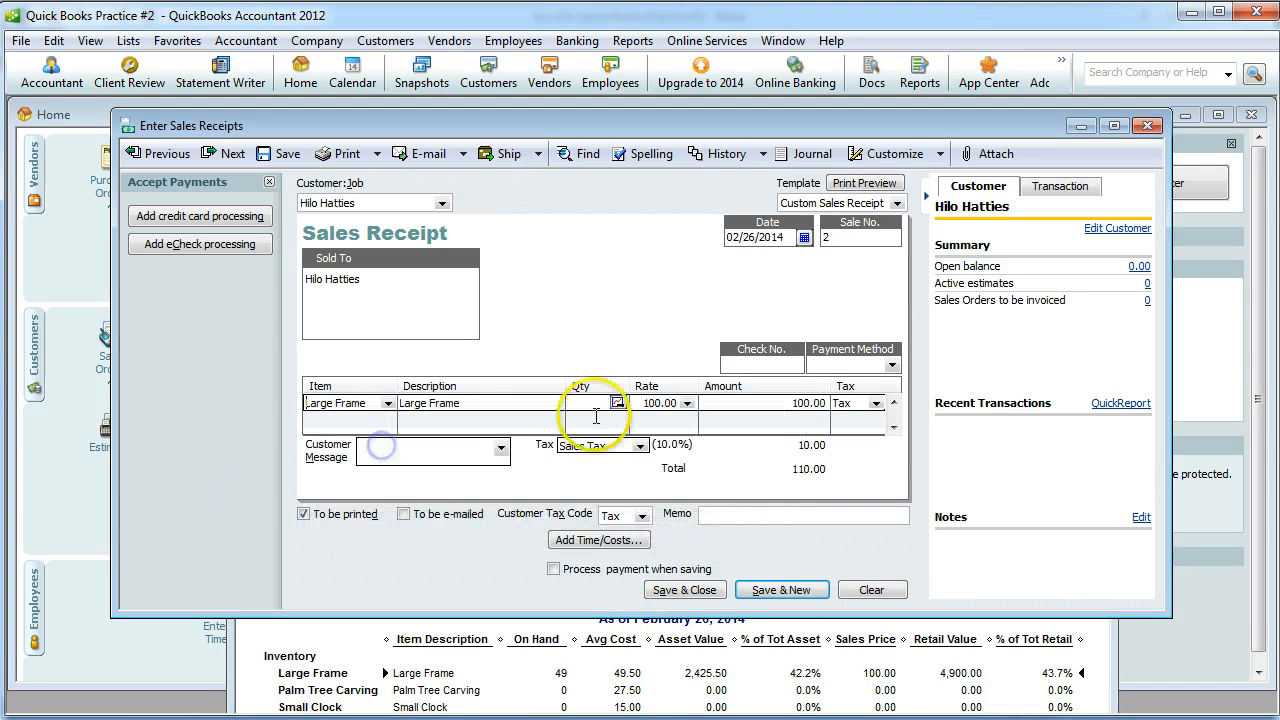
{"action": "left_click", "coordinate": [588, 406]}
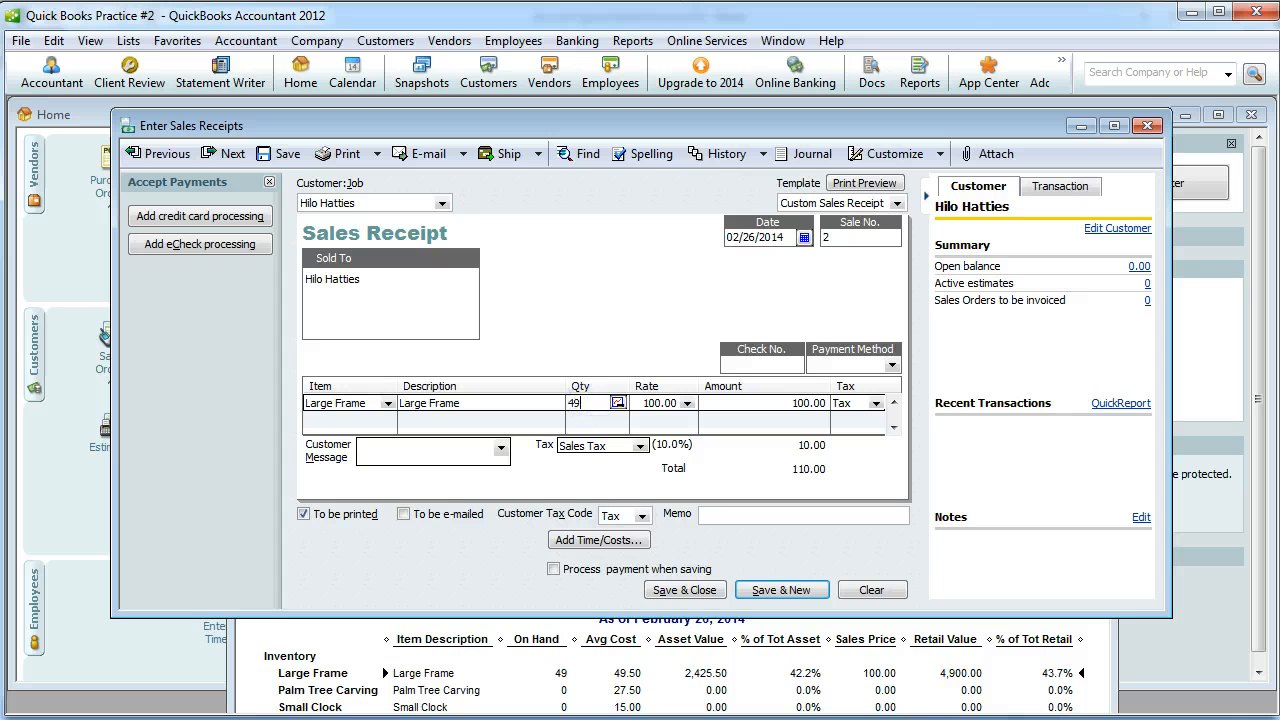
Check the inventory report for the remaining Koa frames and add Small Koa Frame with a quantity of 95 to the sales receipt
{"action": "left_click", "coordinate": [292, 655]}
{"action": "left_click_drag", "start_coordinate": [286, 492], "coordinate": [326, 285]}
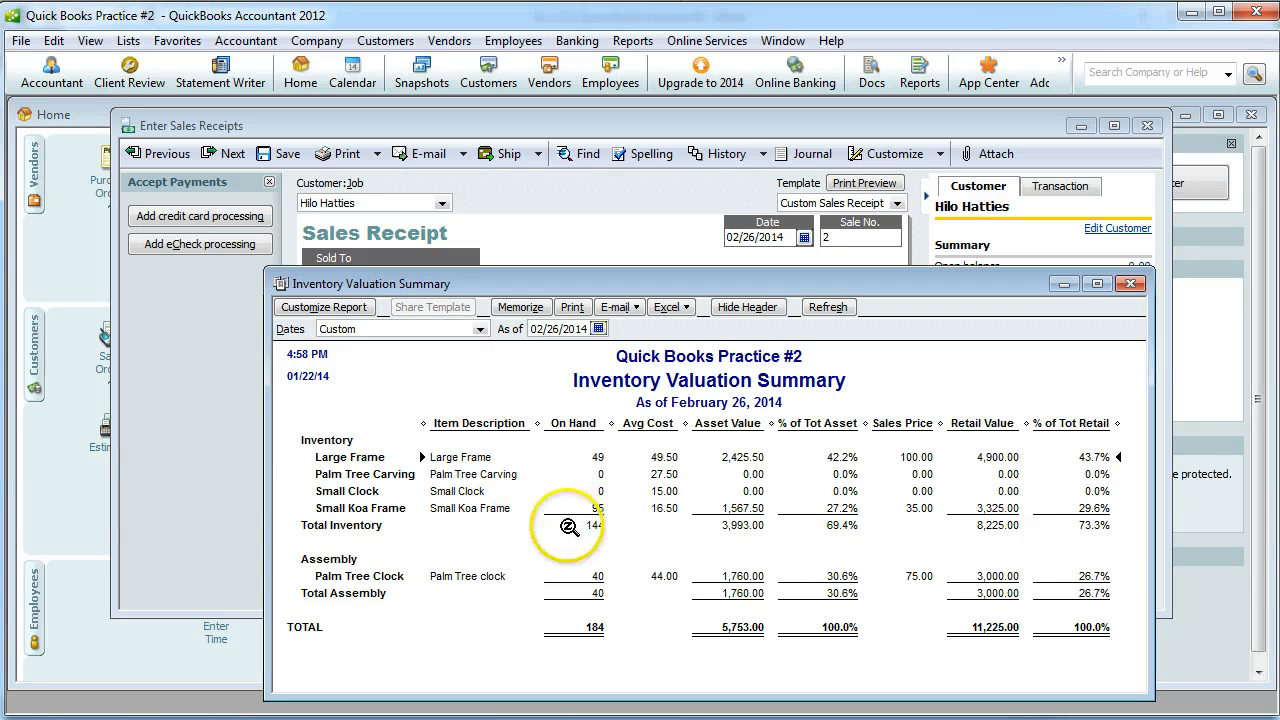
{"action": "left_click_drag", "start_coordinate": [608, 273], "coordinate": [550, 548]}
{"action": "left_click", "coordinate": [373, 421]}
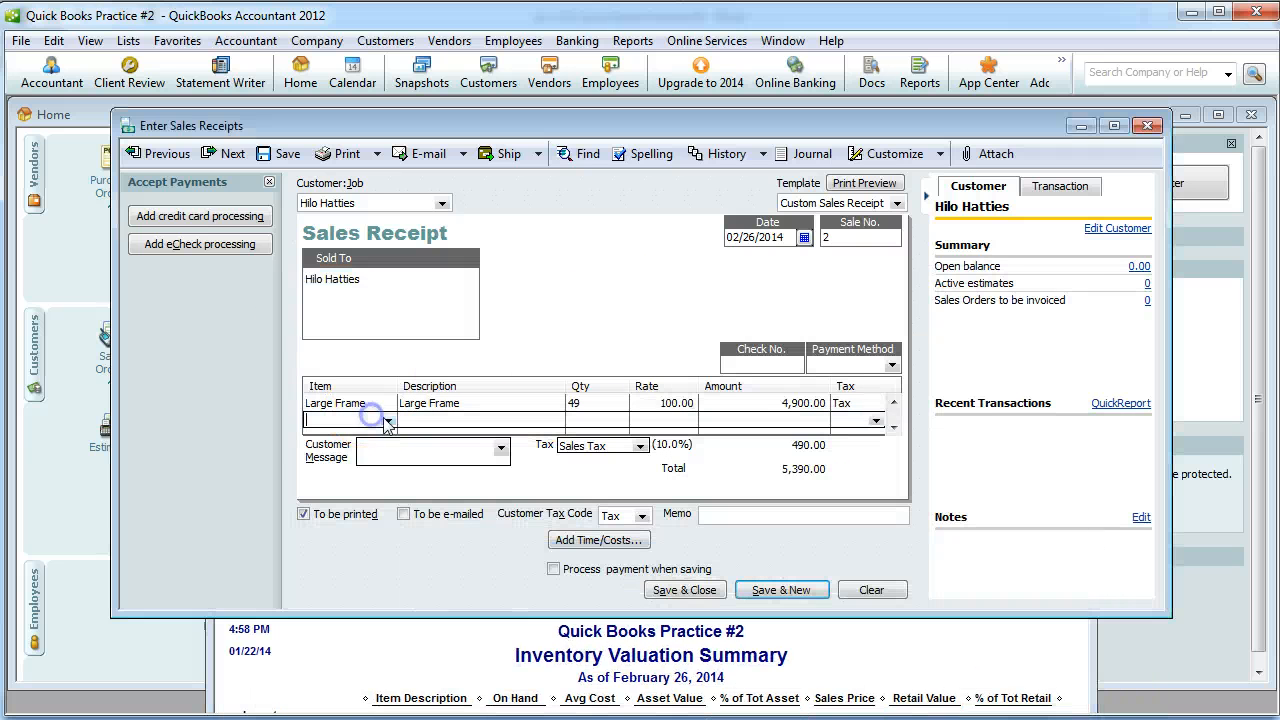
{"action": "left_click", "coordinate": [388, 421]}
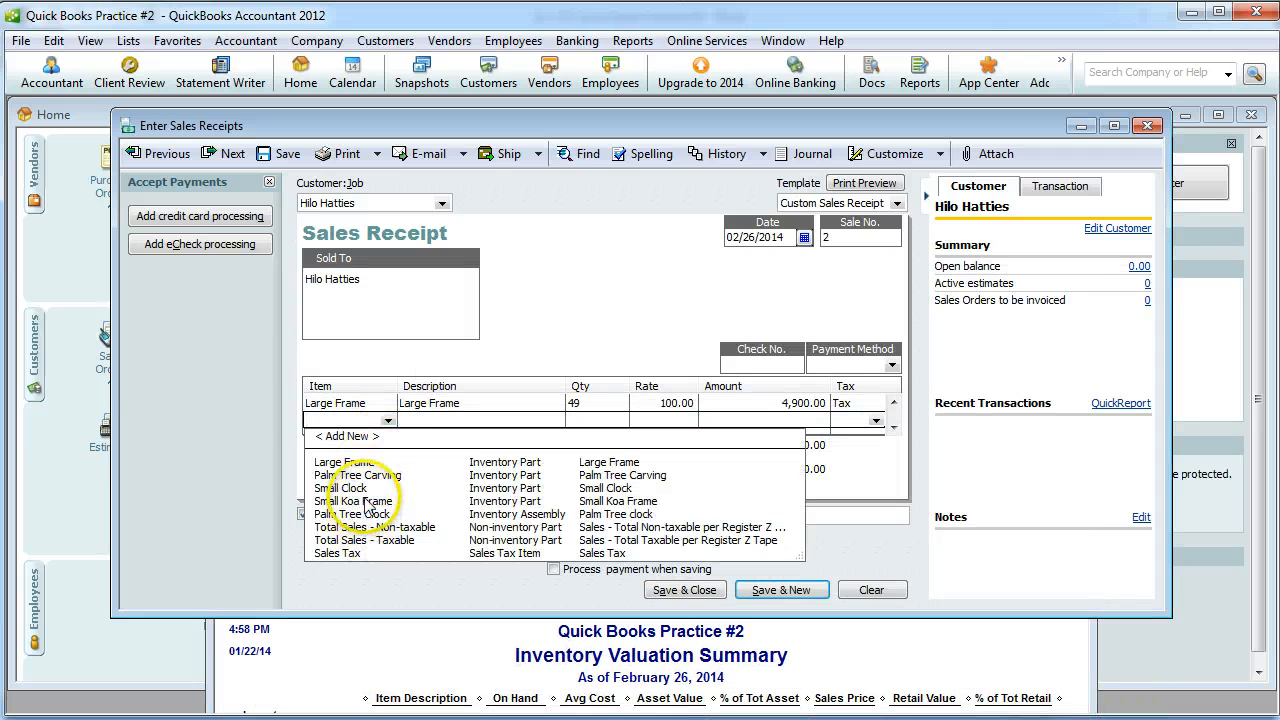
{"action": "left_click", "coordinate": [368, 505]}
{"action": "left_click", "coordinate": [594, 420]}
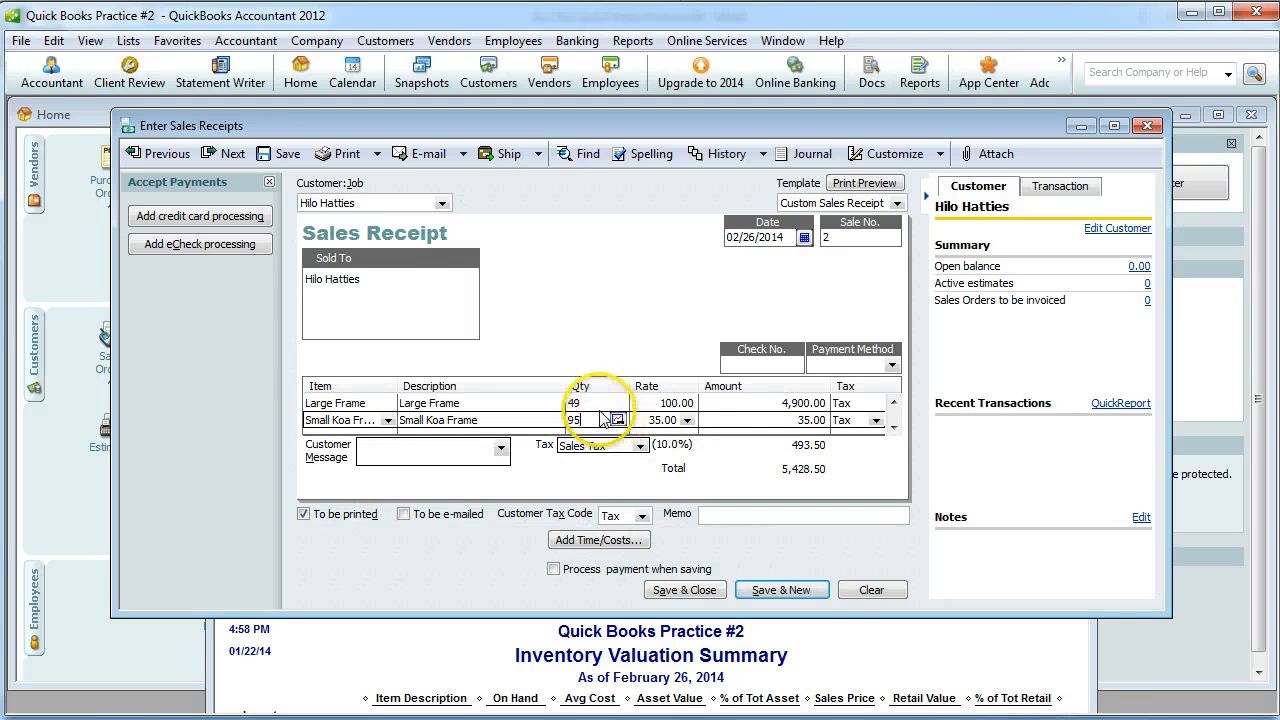
Check the report for the remaining assembled clocks and add Palm Tree Clock with a quantity of 40 to the sales receipt
{"action": "left_click", "coordinate": [893, 428]}
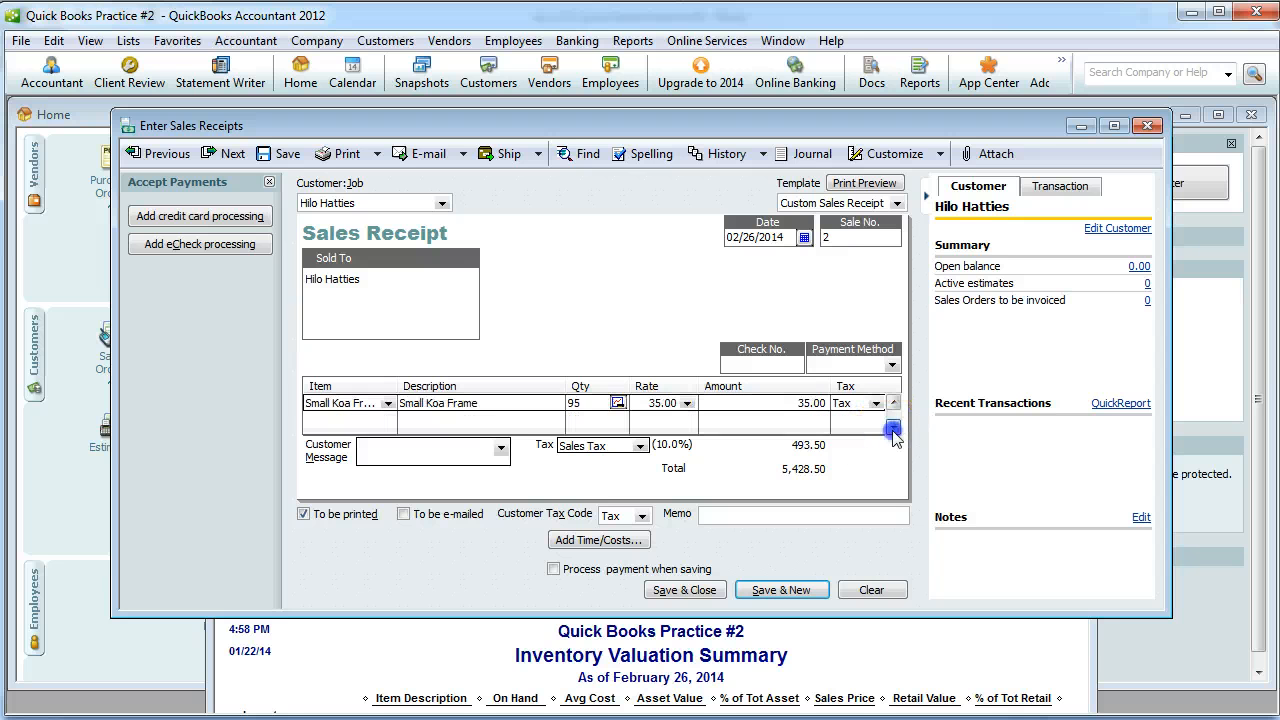
{"action": "left_click", "coordinate": [373, 419]}
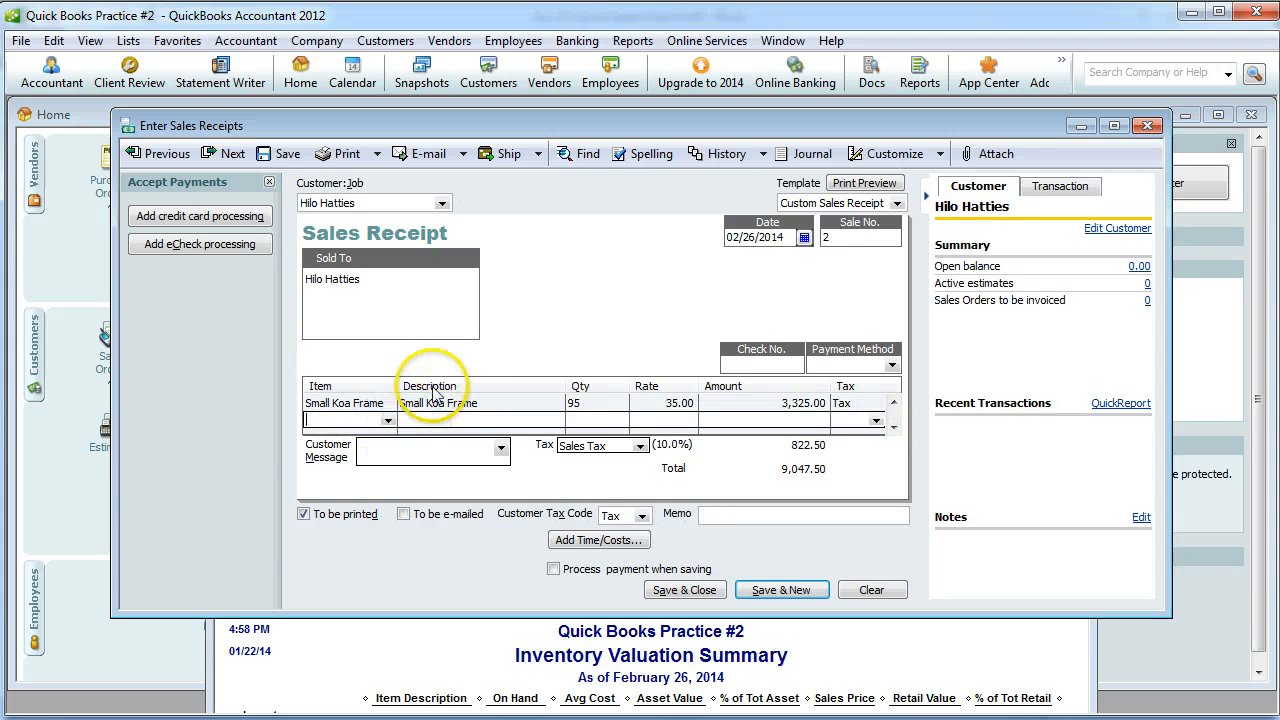
{"action": "left_click", "coordinate": [408, 632]}
{"action": "left_click_drag", "start_coordinate": [440, 558], "coordinate": [510, 279]}
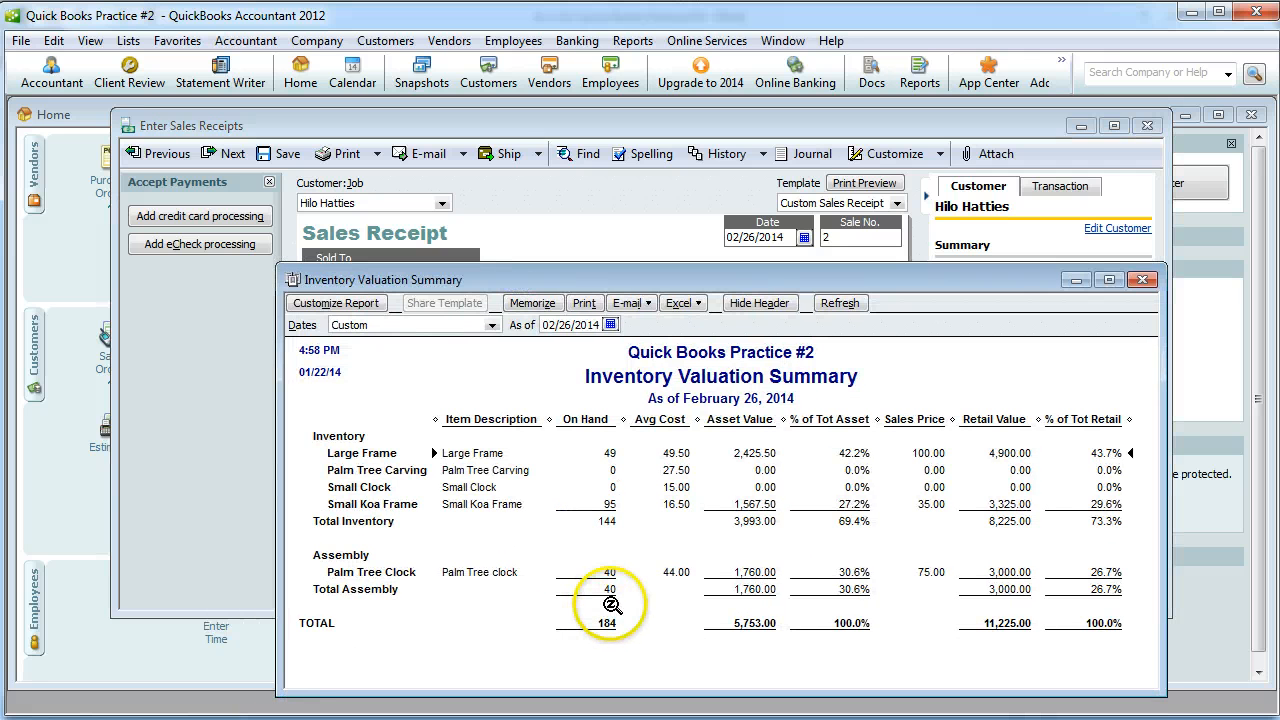
{"action": "left_click", "coordinate": [586, 234]}
{"action": "left_click", "coordinate": [387, 421]}
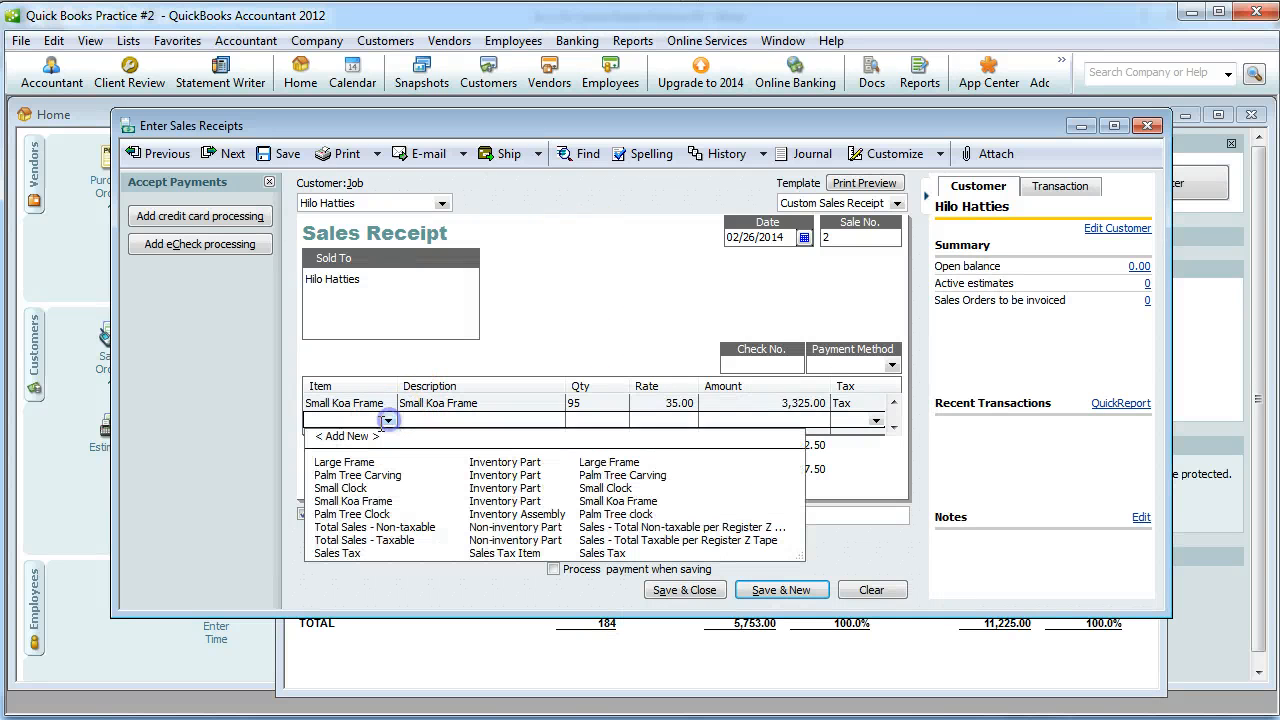
{"action": "left_click", "coordinate": [366, 515]}
{"action": "left_click", "coordinate": [580, 418]}
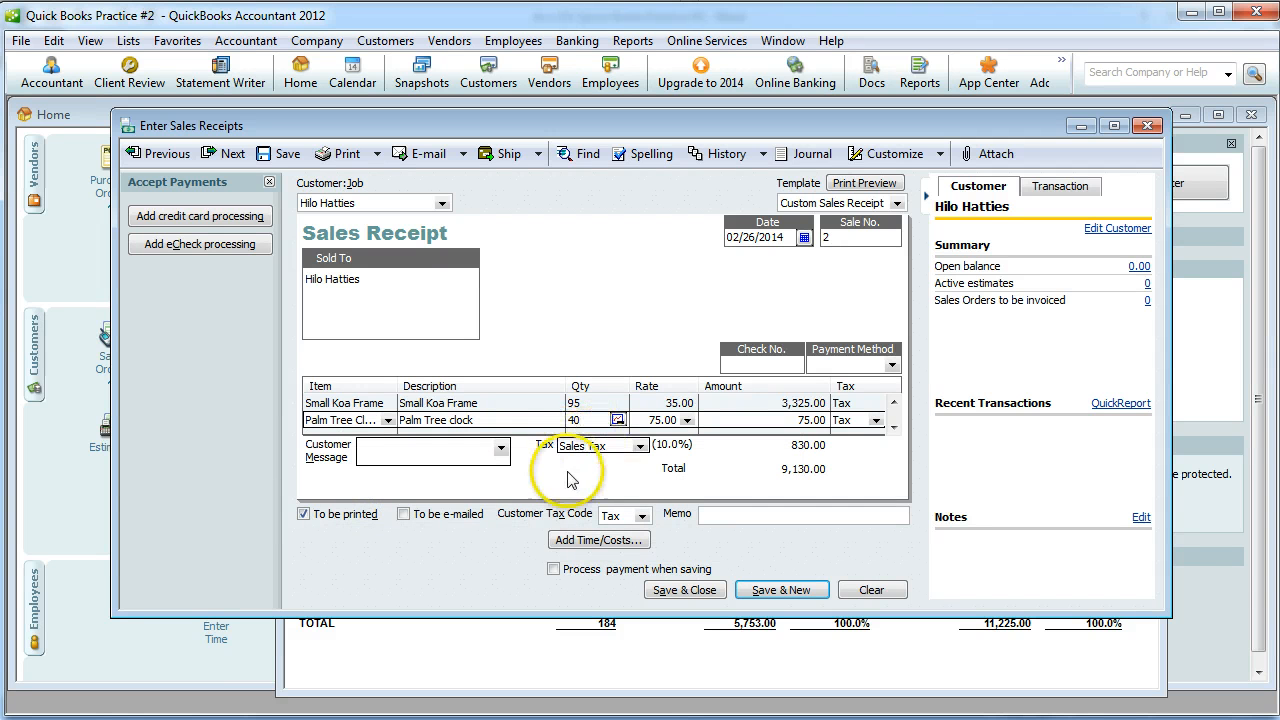
Set the receipt's customer message to "It's been a pleasure working with you!" and its payment method to Check
{"action": "left_click", "coordinate": [500, 448]}
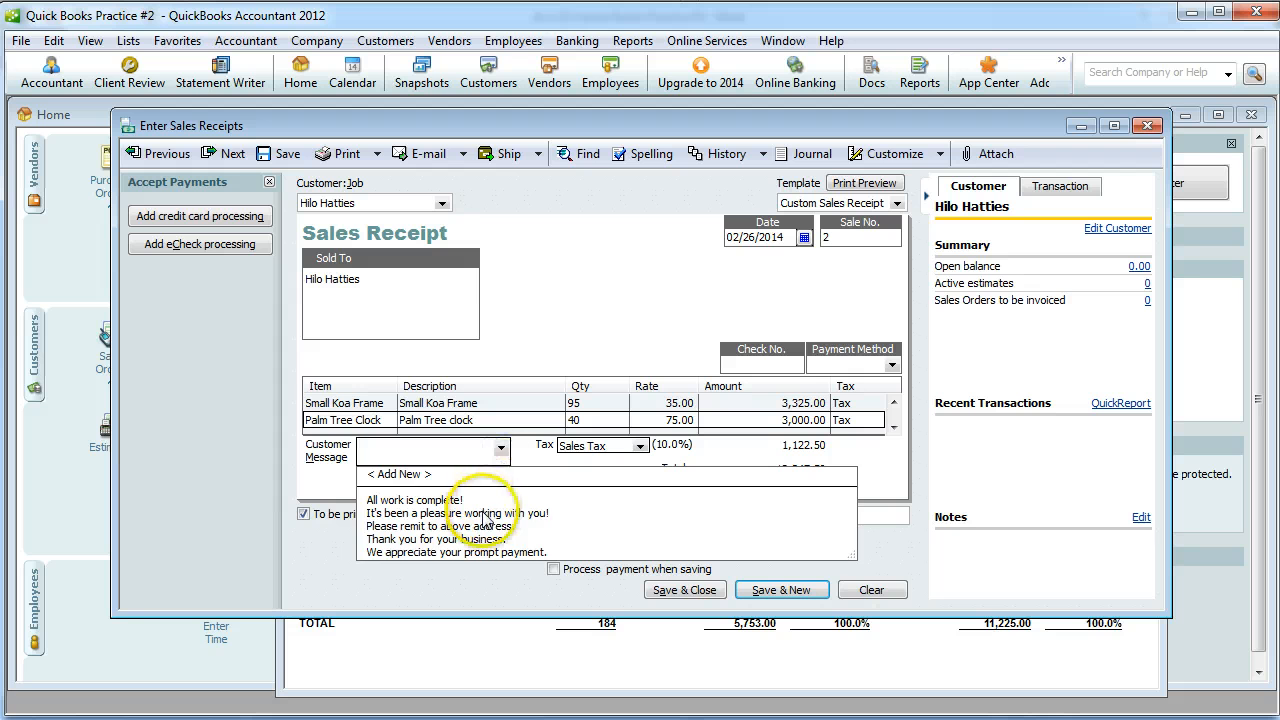
{"action": "left_click", "coordinate": [485, 513]}
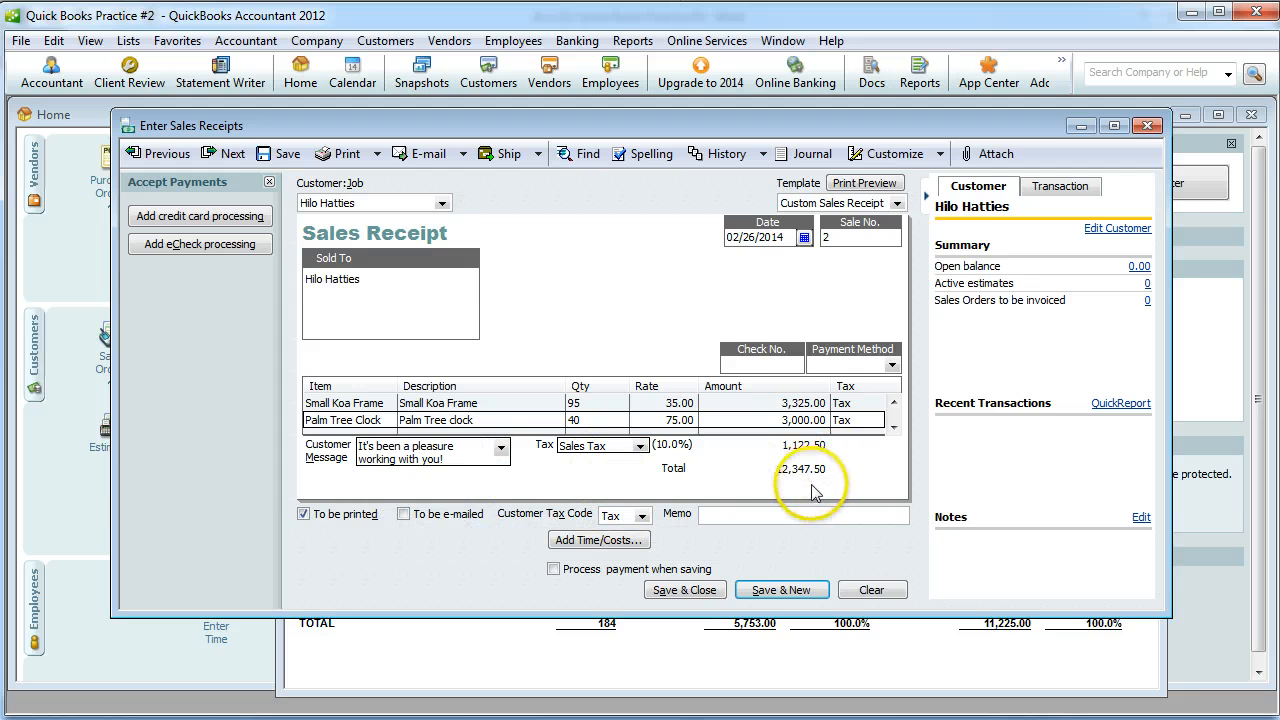
{"action": "left_click", "coordinate": [891, 365]}
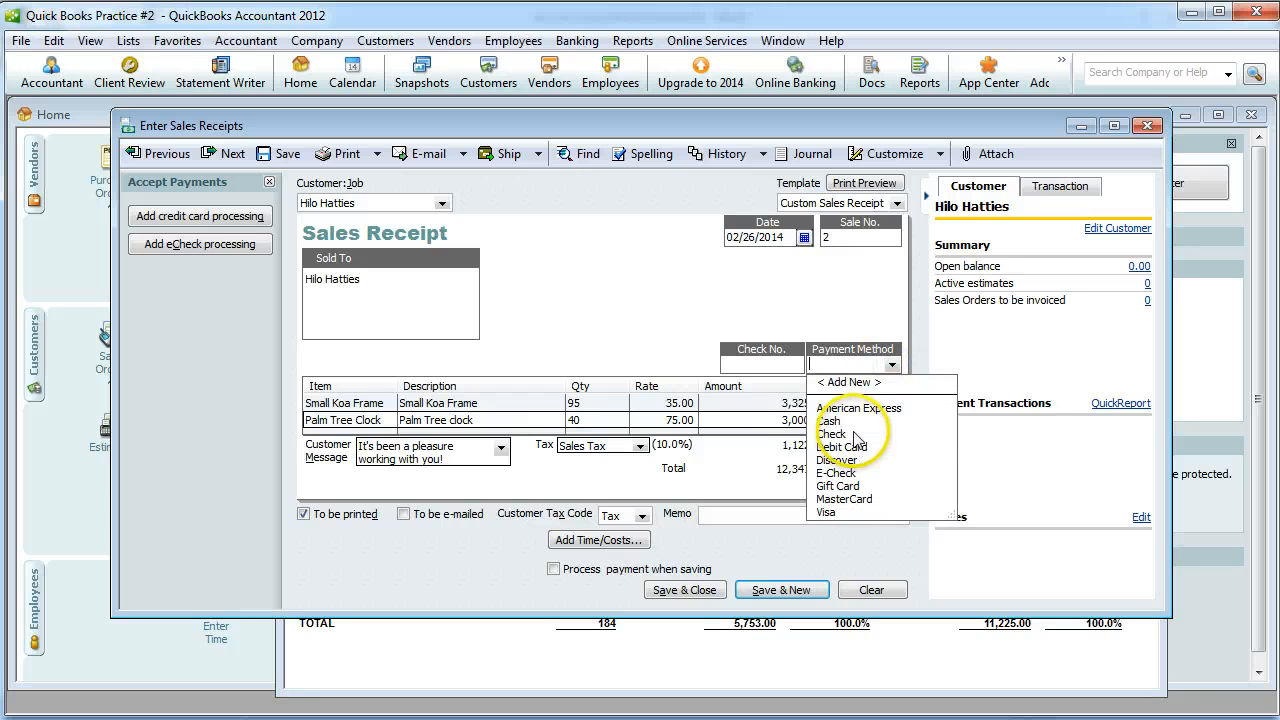
{"action": "left_click", "coordinate": [854, 434]}
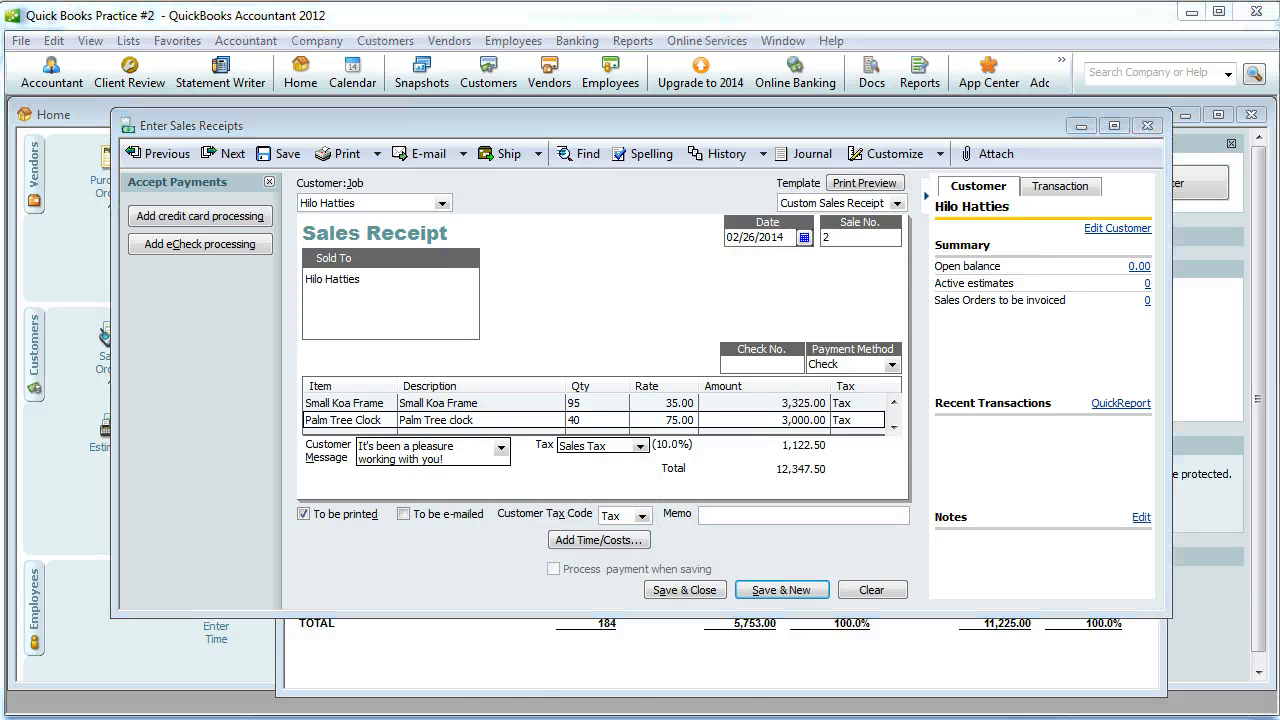
Consult the Feb. 26 instructions in Word, then save and close the sales receipt in QuickBooks, accepting its future date
{"action": "key", "text": "alt+Tab"}
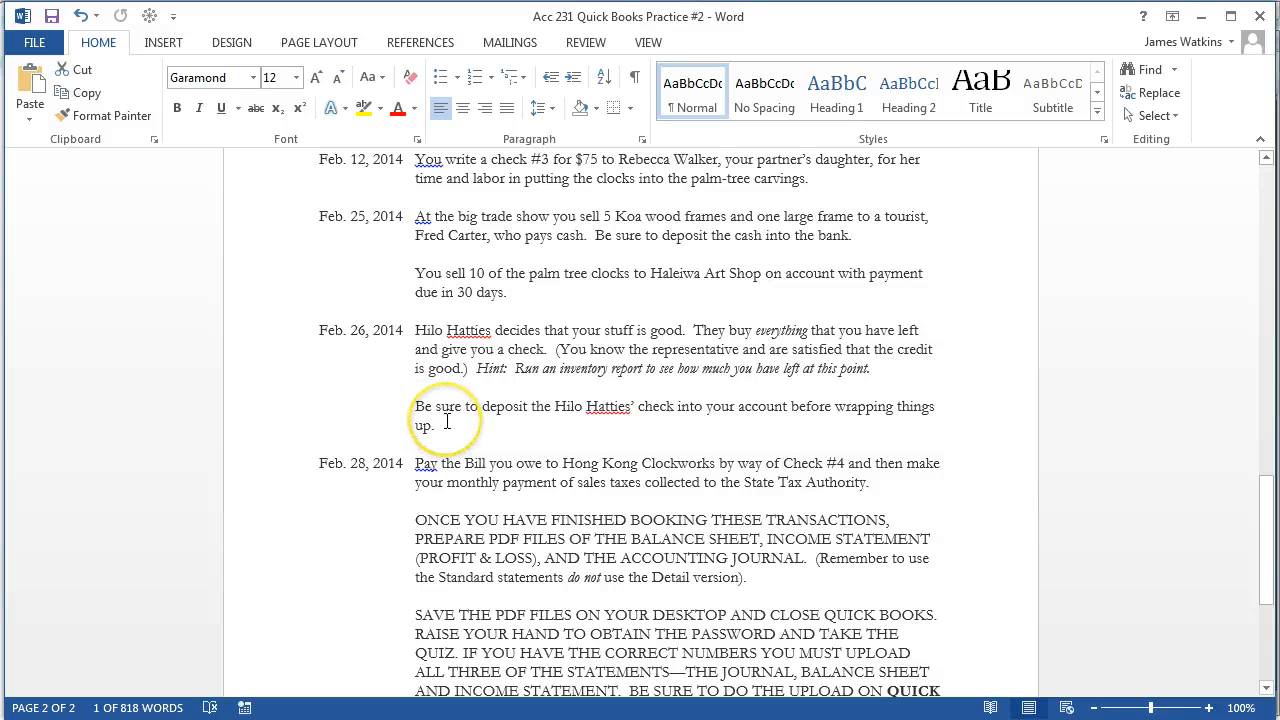
{"action": "key", "text": "alt+Tab"}
{"action": "left_click", "coordinate": [690, 590]}
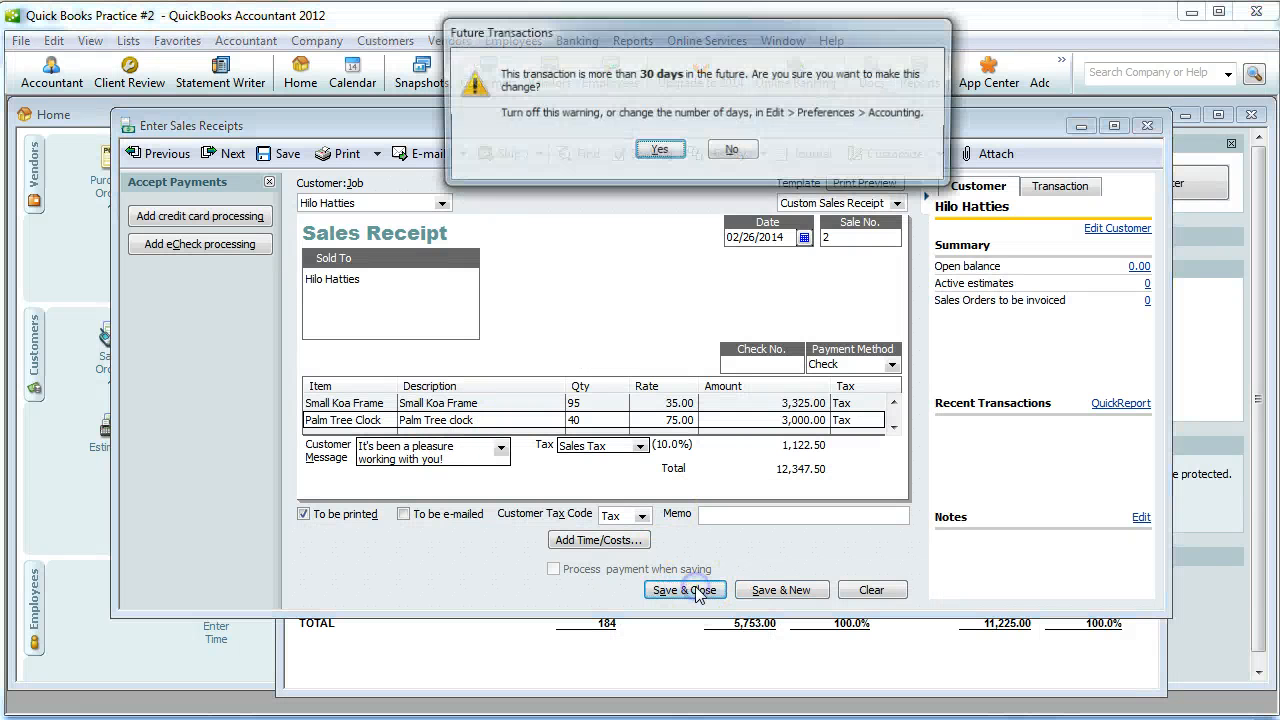
{"action": "left_click", "coordinate": [662, 151]}
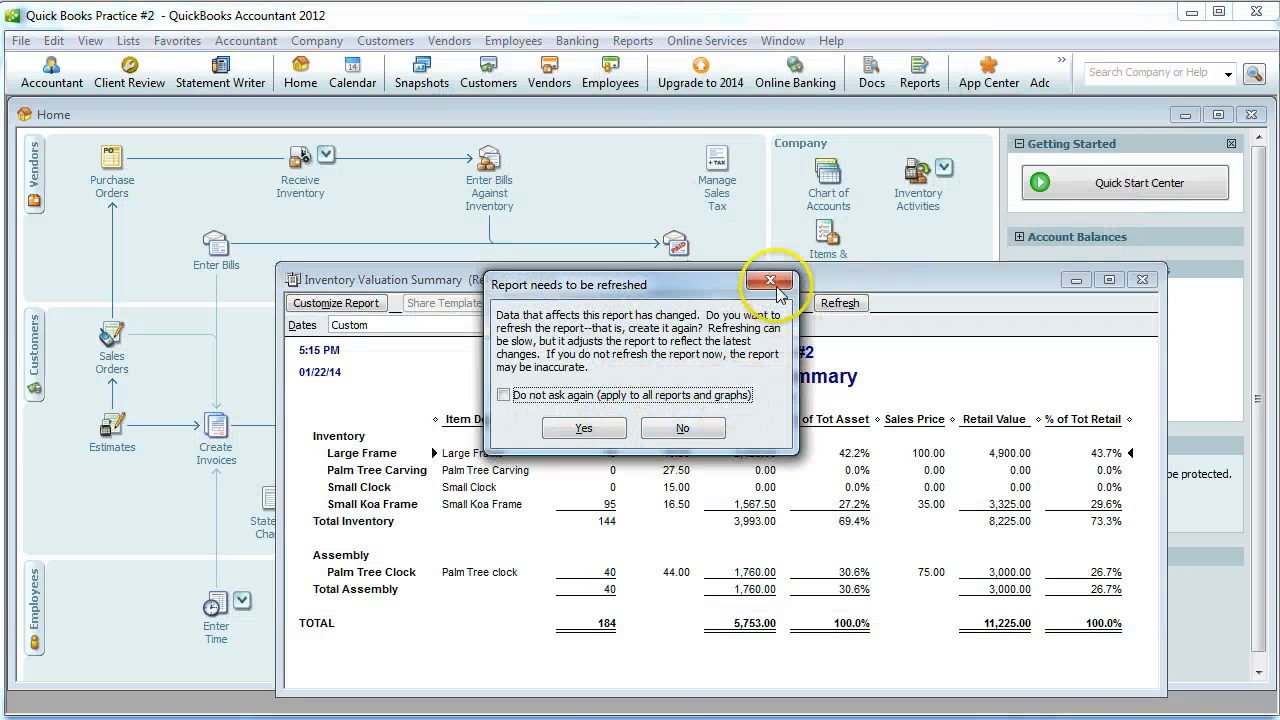
Refresh the Inventory Valuation Summary to check the remaining stock, then close the report without memorizing it
{"action": "left_click", "coordinate": [590, 430]}
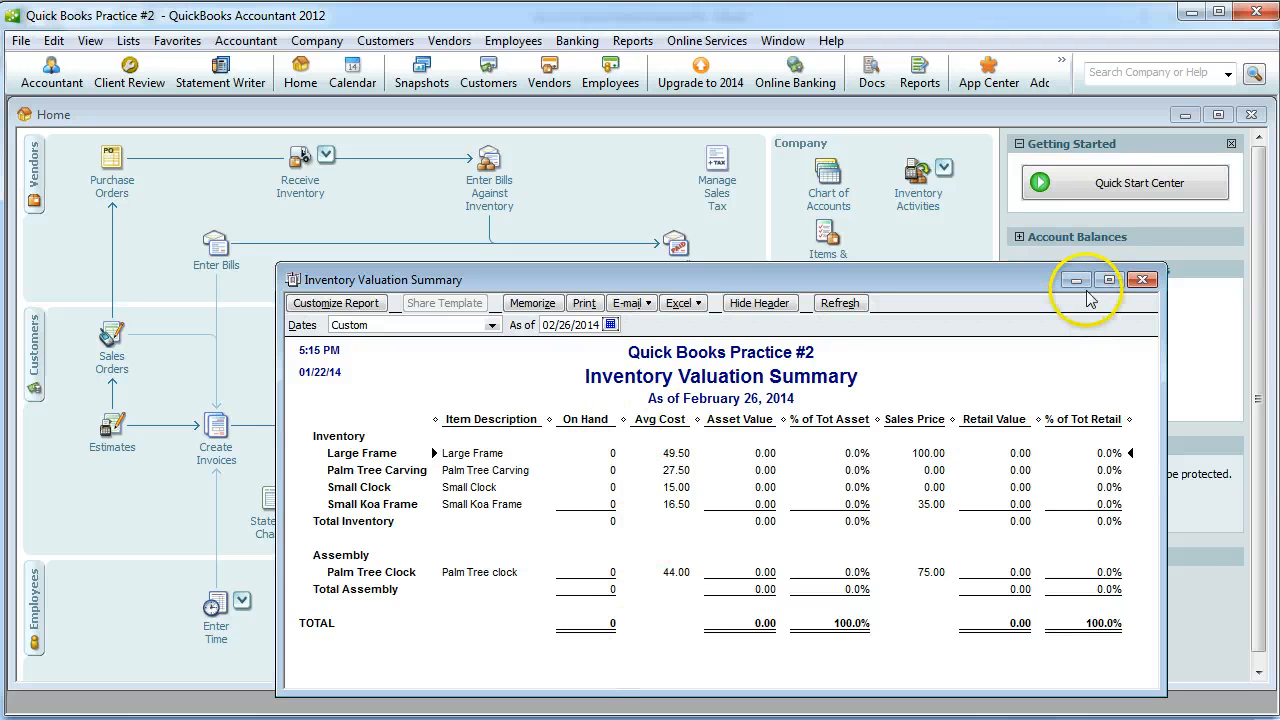
{"action": "left_click", "coordinate": [1140, 279]}
{"action": "left_click", "coordinate": [667, 377]}
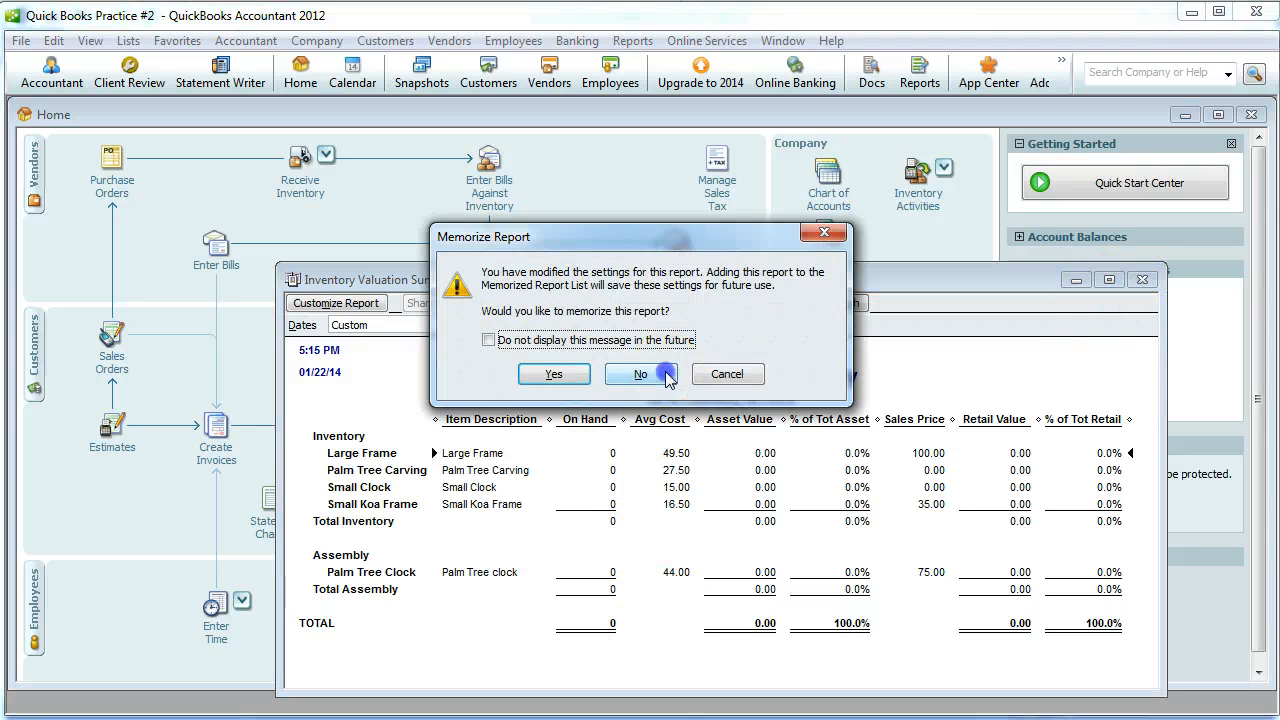
Deposit the Hilo Hatties check dated 02/26/2014, then save and close the deposit, accepting its future date
{"action": "left_click", "coordinate": [825, 452]}
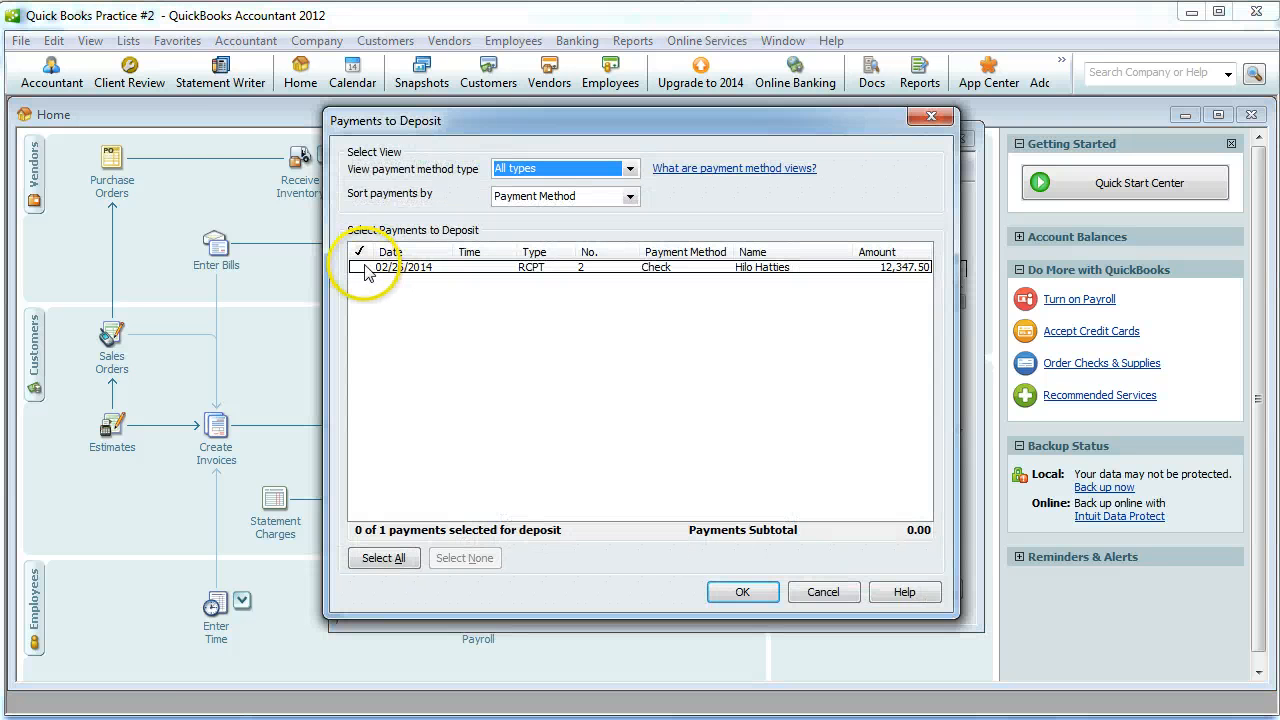
{"action": "left_click", "coordinate": [362, 268]}
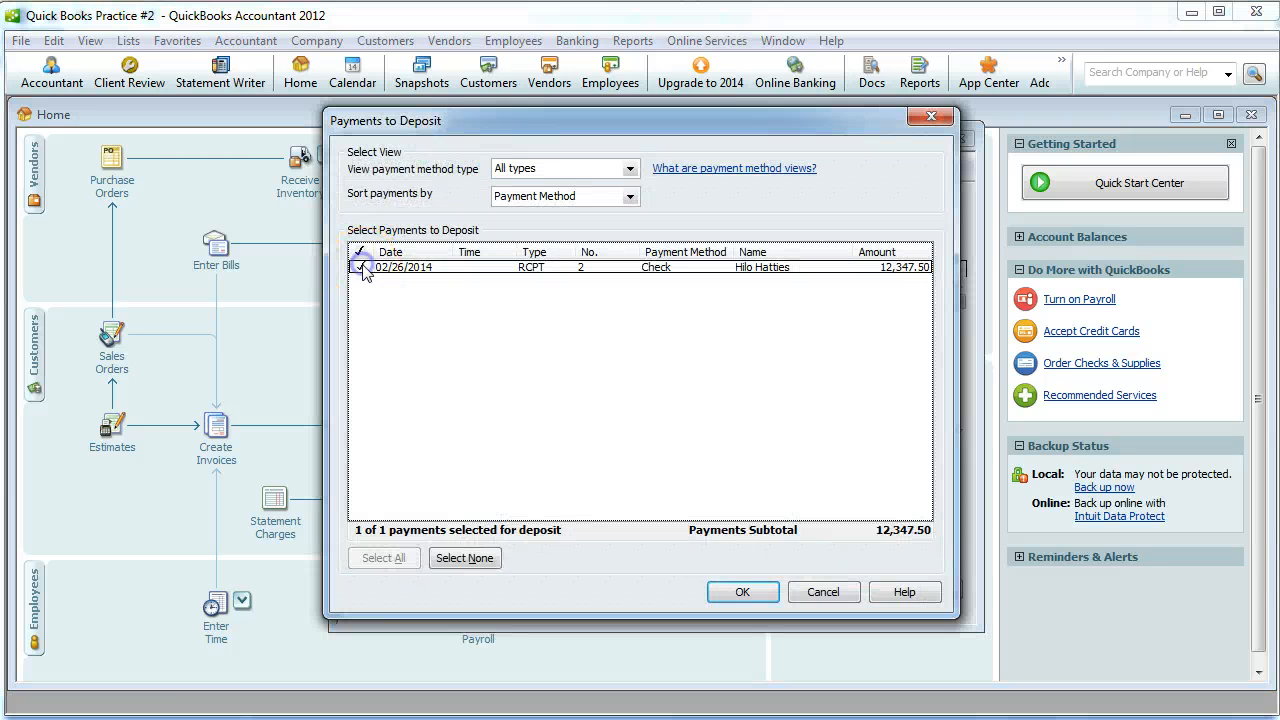
{"action": "left_click", "coordinate": [736, 592]}
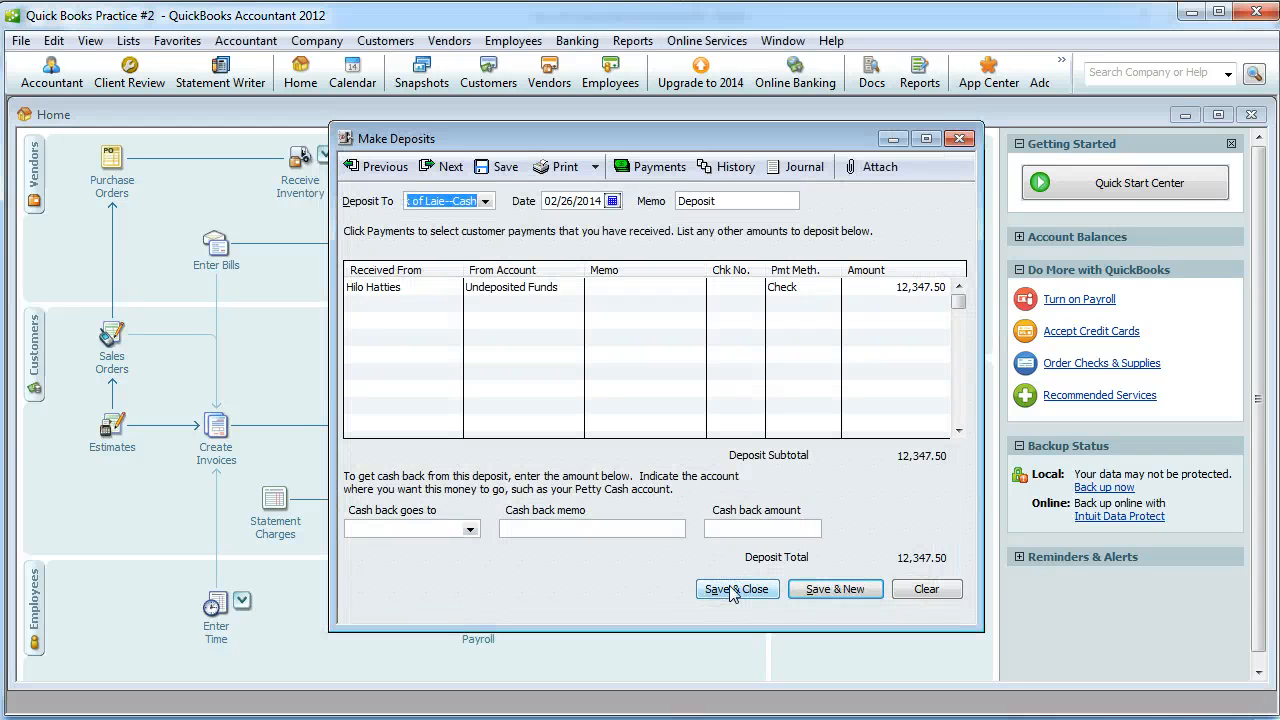
{"action": "left_click", "coordinate": [737, 589]}
{"action": "left_click", "coordinate": [661, 151]}
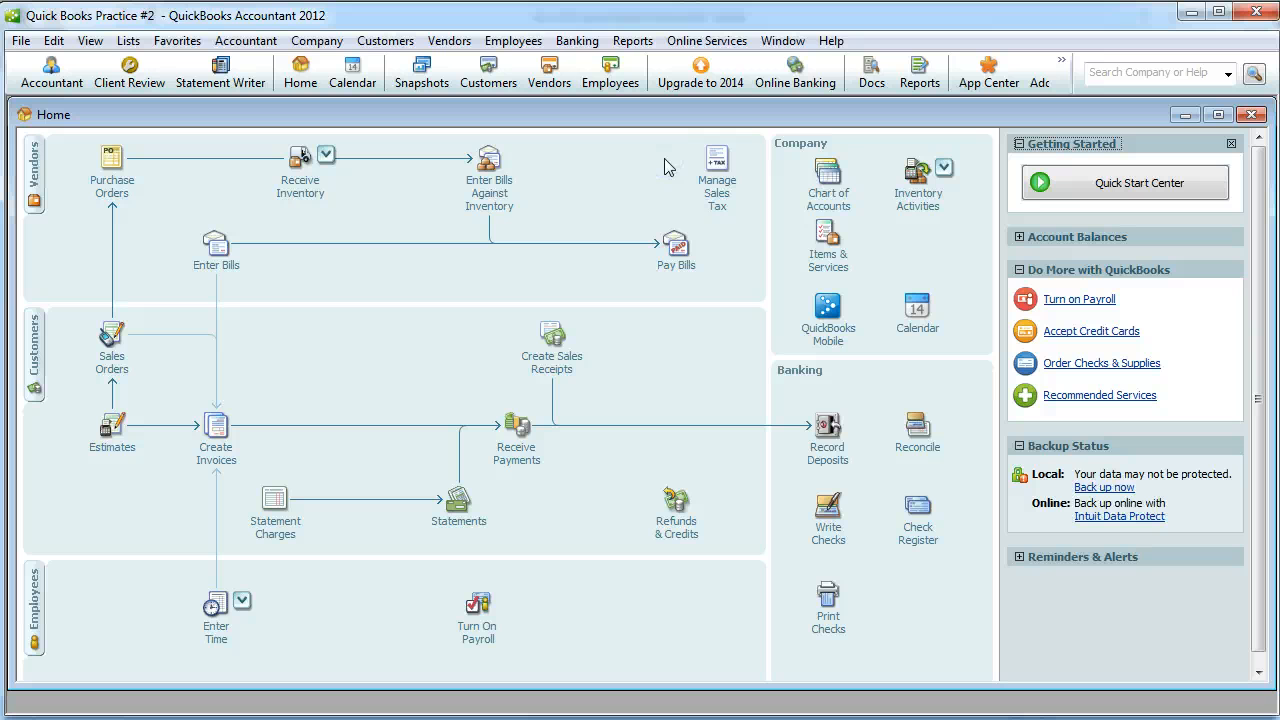
Consult the Feb. 28 instructions in Word, then select the Hong Kong Clockworks bill for payment in QuickBooks, dated 02/28/2014
{"action": "key", "text": "alt"}
{"action": "key", "text": "alt+Tab"}
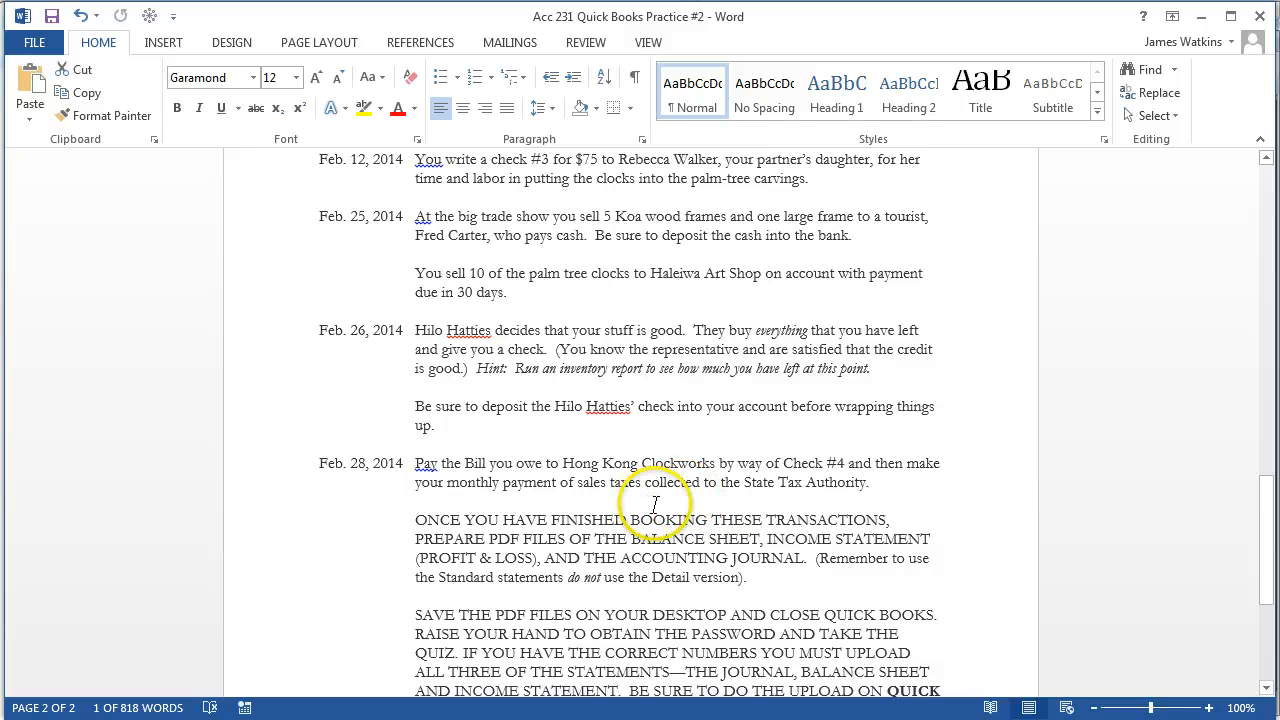
{"action": "key", "text": "alt+Tab"}
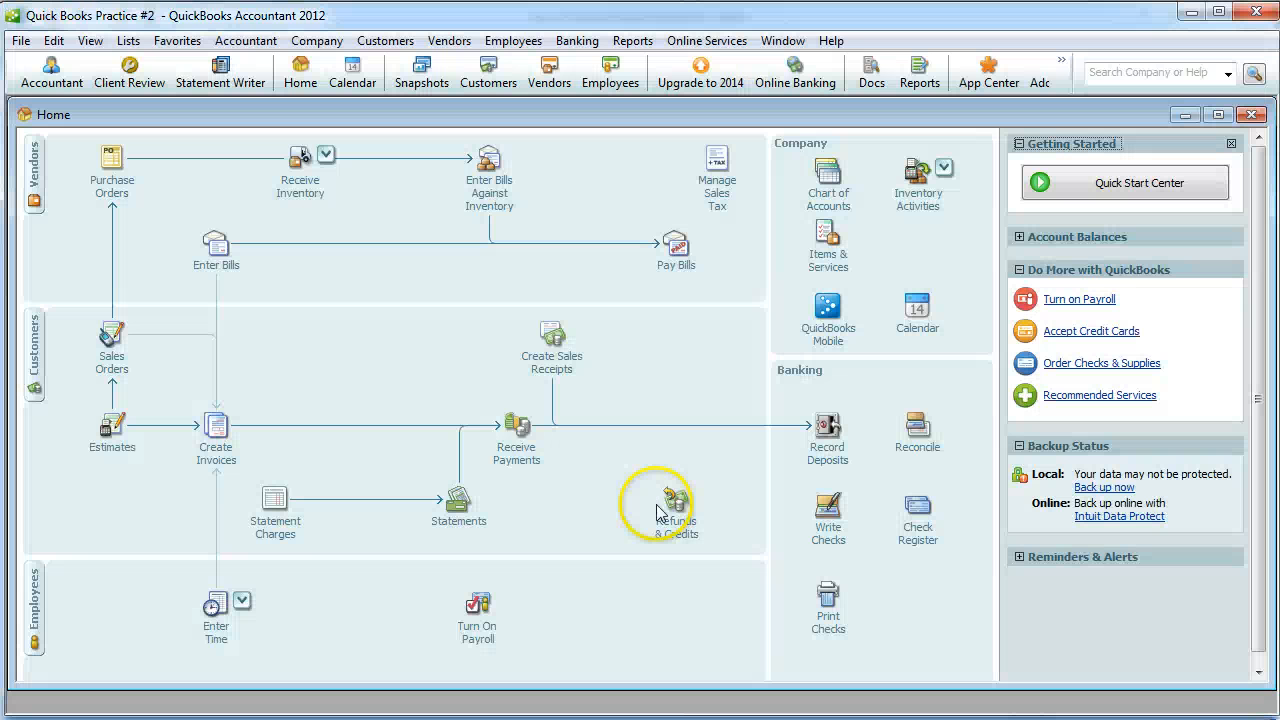
{"action": "left_click", "coordinate": [674, 247]}
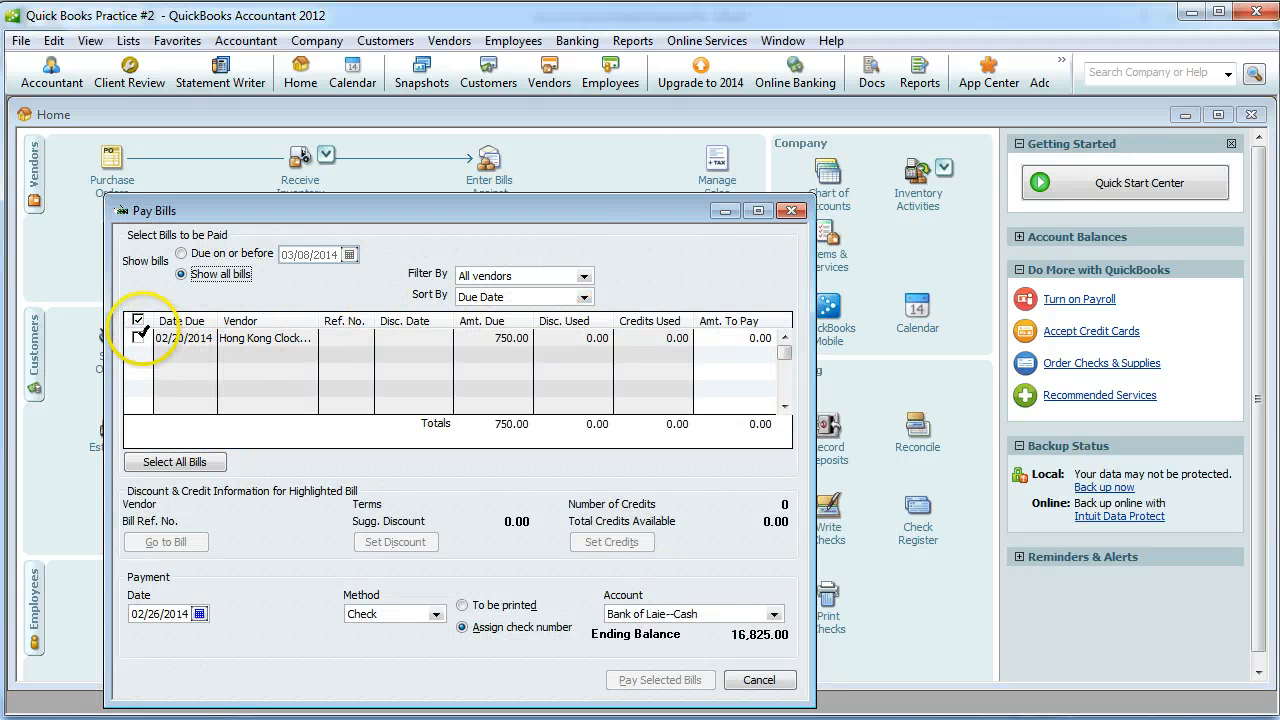
{"action": "left_click", "coordinate": [200, 614]}
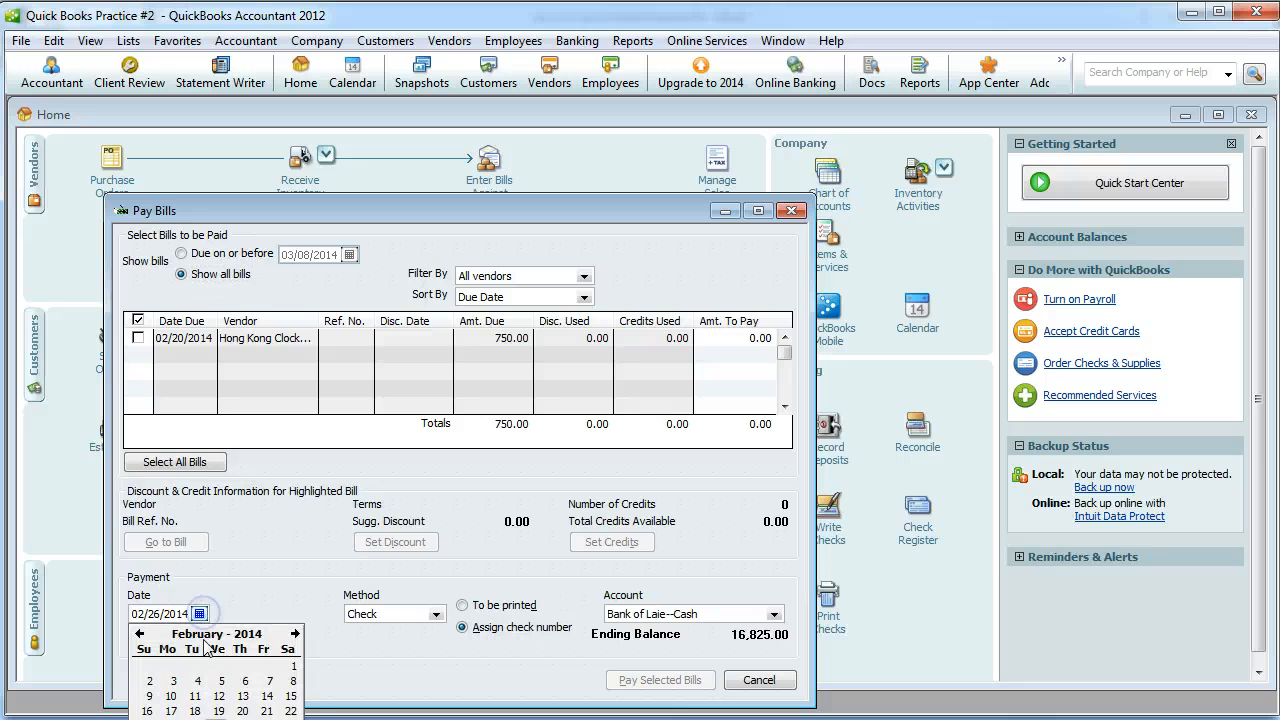
{"action": "left_click", "coordinate": [265, 717]}
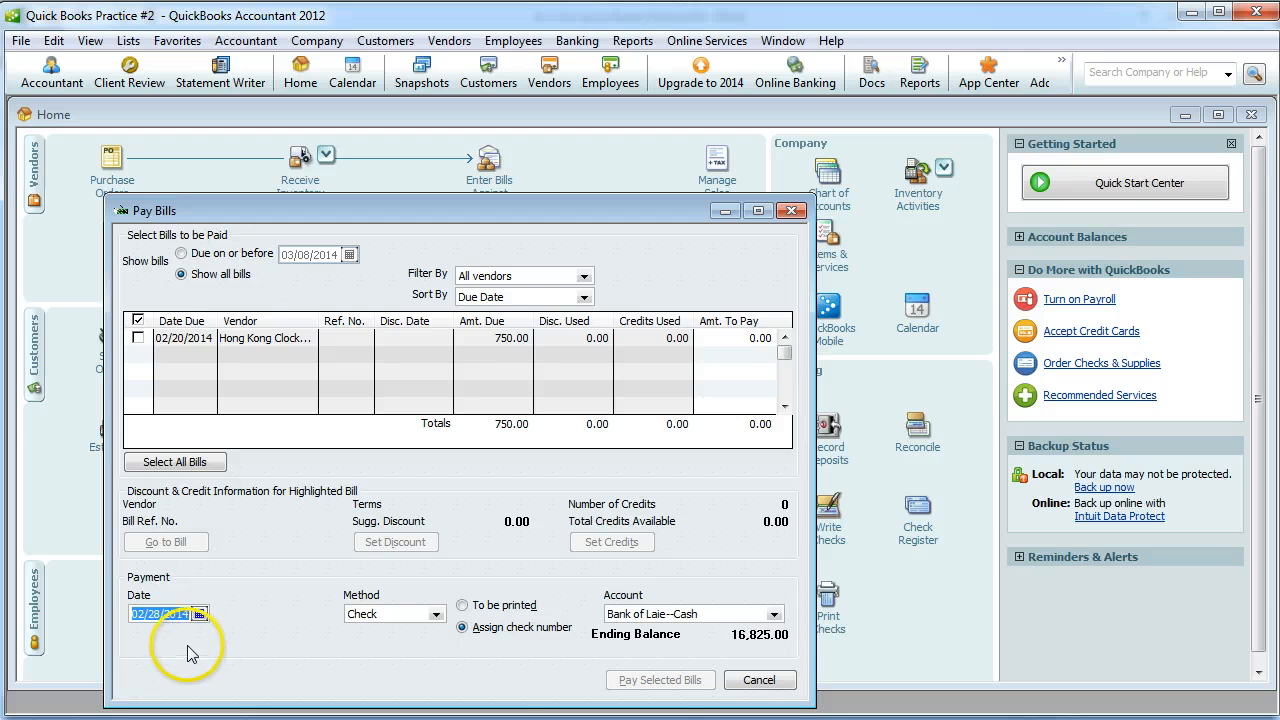
{"action": "left_click", "coordinate": [137, 338]}
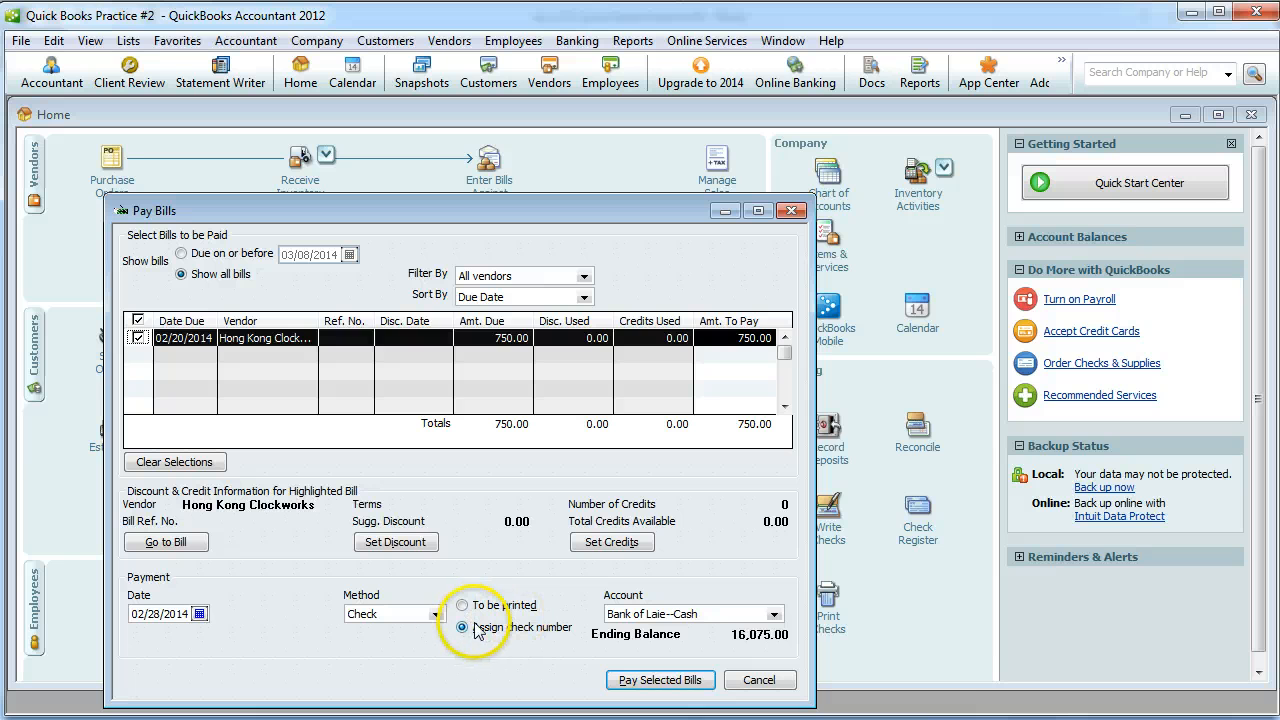
Pay the selected Hong Kong Clockworks bill with check number 4, rechecking the Word instructions, and accept the future date
{"action": "left_click", "coordinate": [627, 680]}
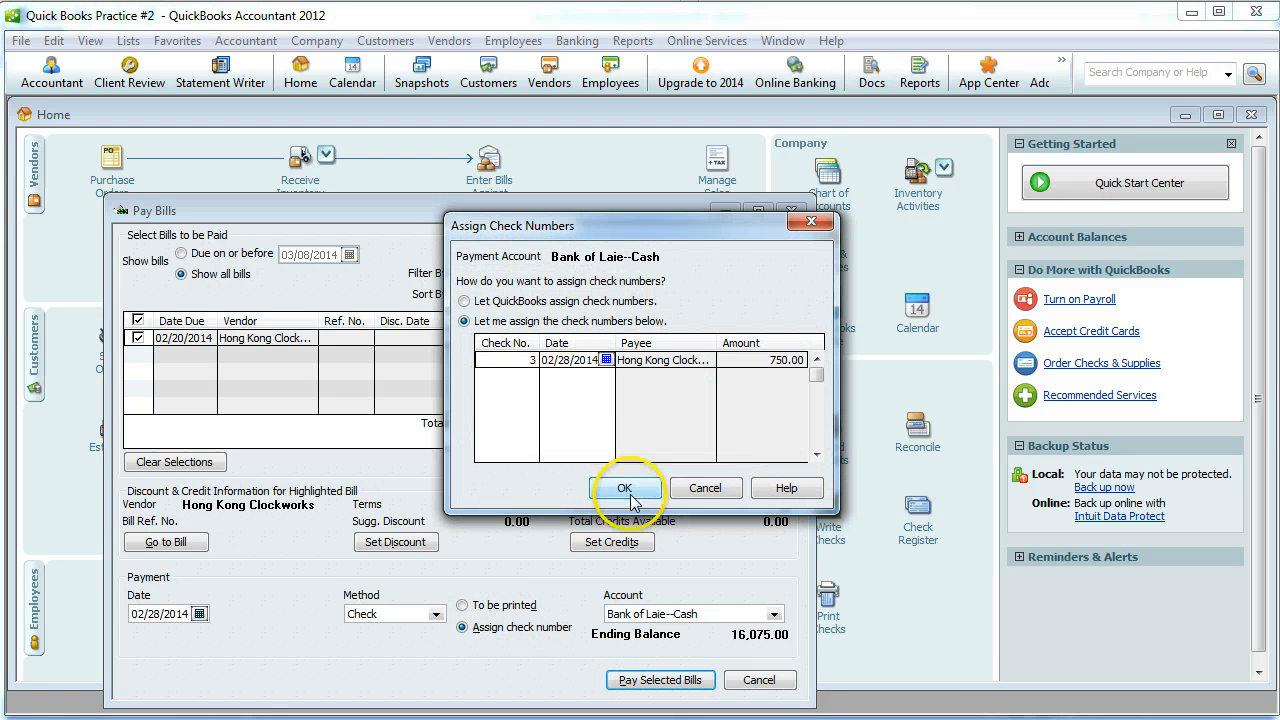
{"action": "key", "text": "alt+Tab"}
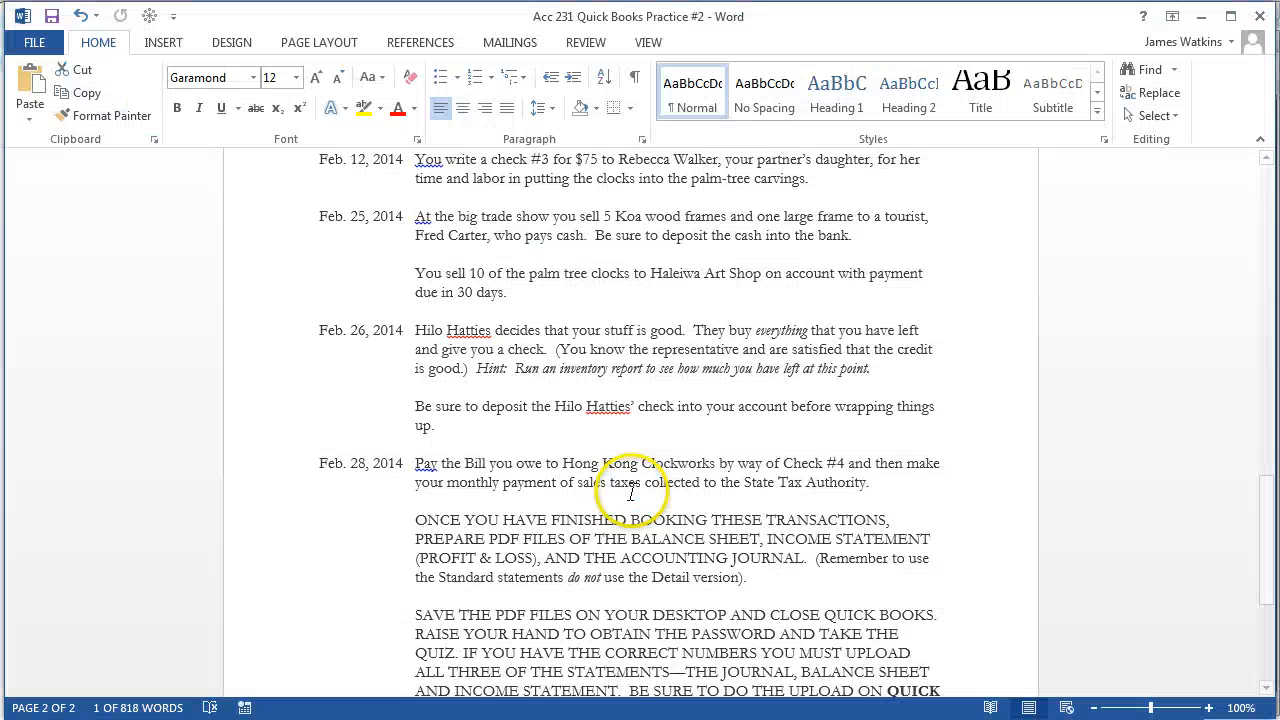
{"action": "key", "text": "alt+Tab"}
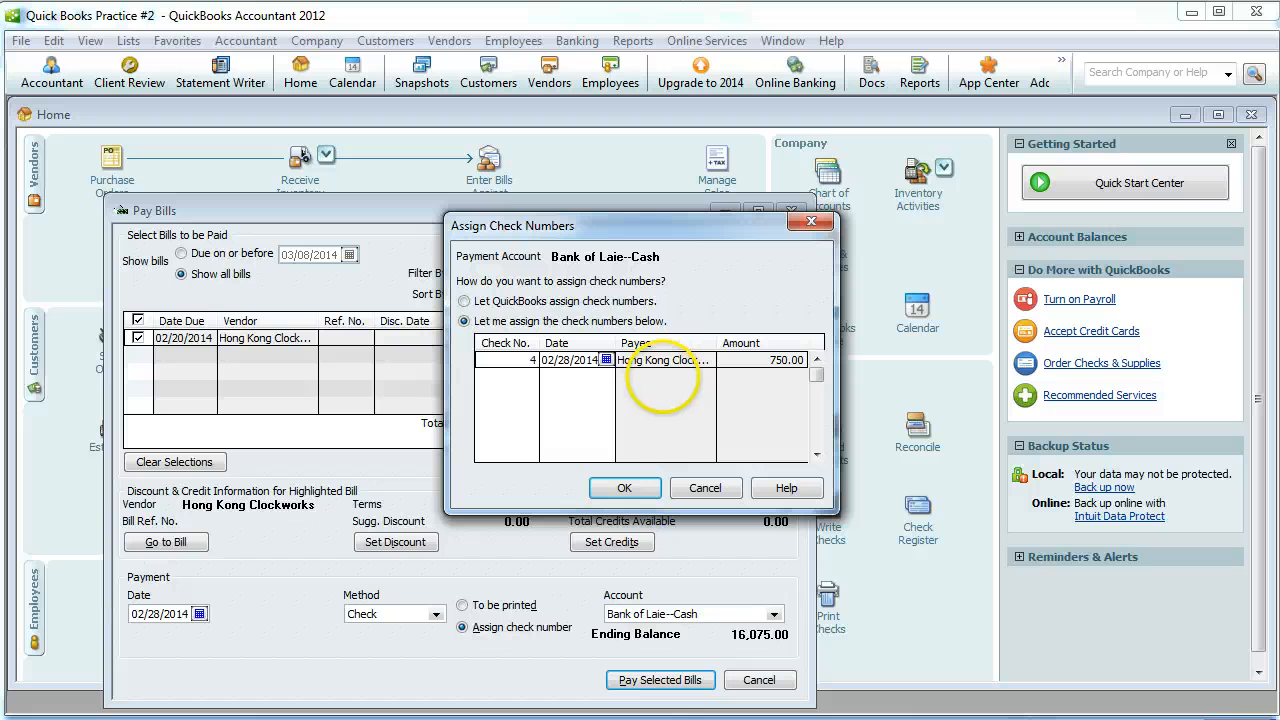
{"action": "left_click", "coordinate": [621, 487]}
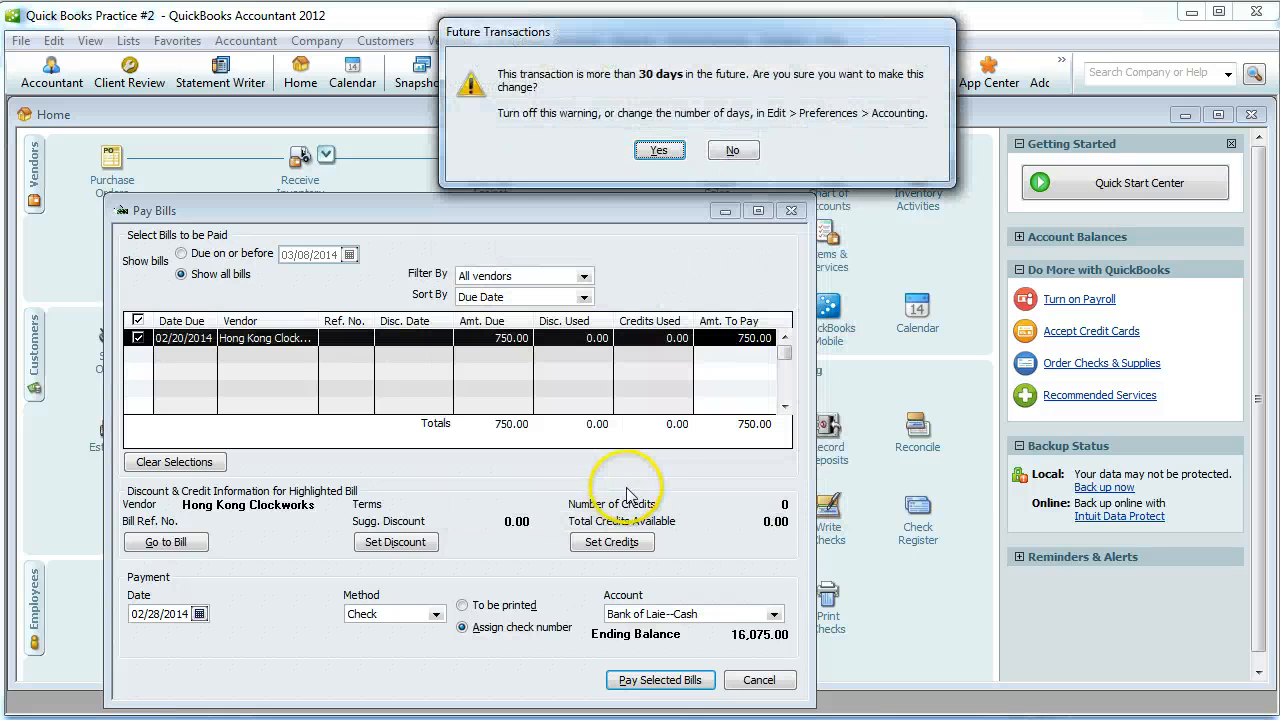
{"action": "left_click", "coordinate": [658, 151]}
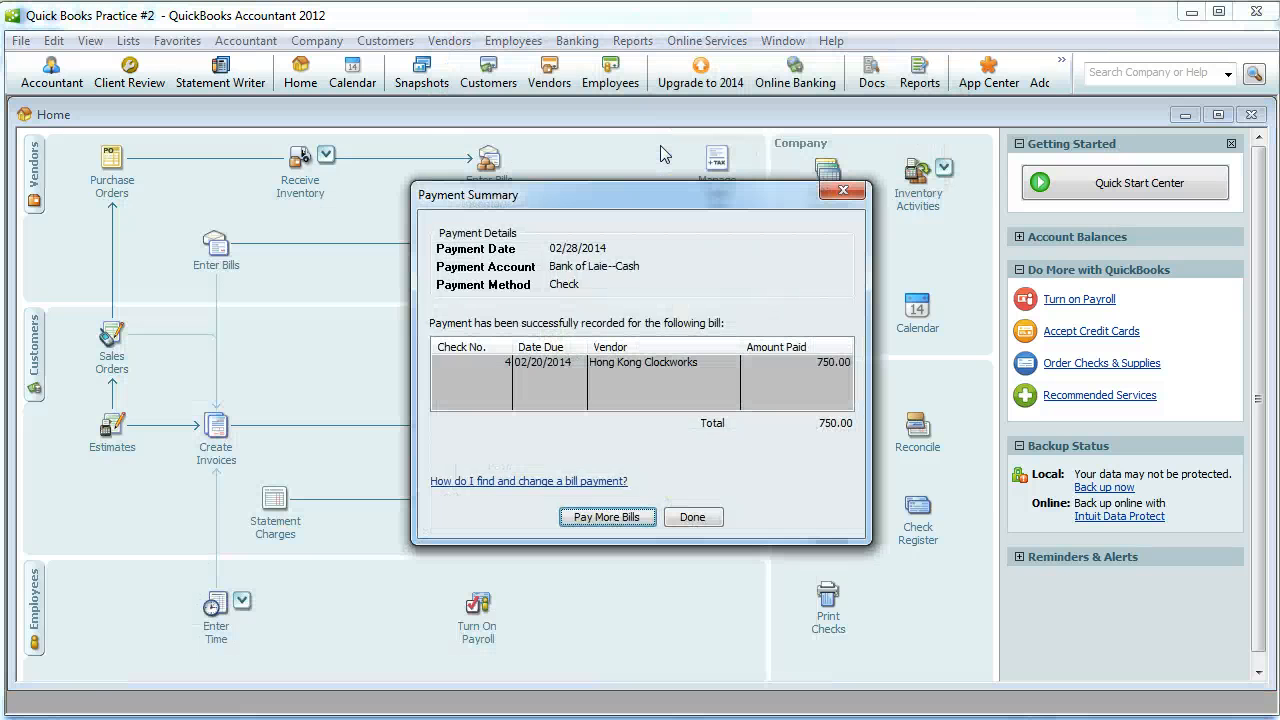
{"action": "left_click", "coordinate": [697, 516]}
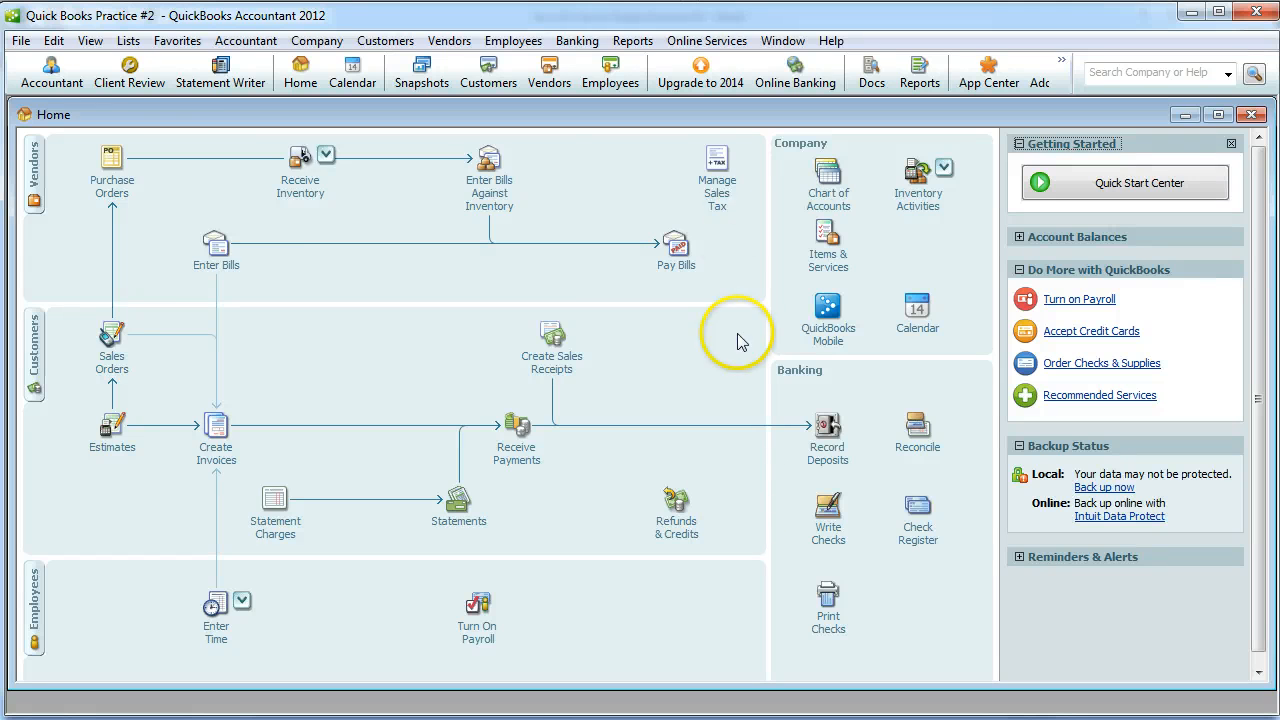
Start a sales tax payment from Bank of Laie--Cash with check date 02/28/2014, accepting the future date
{"action": "left_click", "coordinate": [719, 176]}
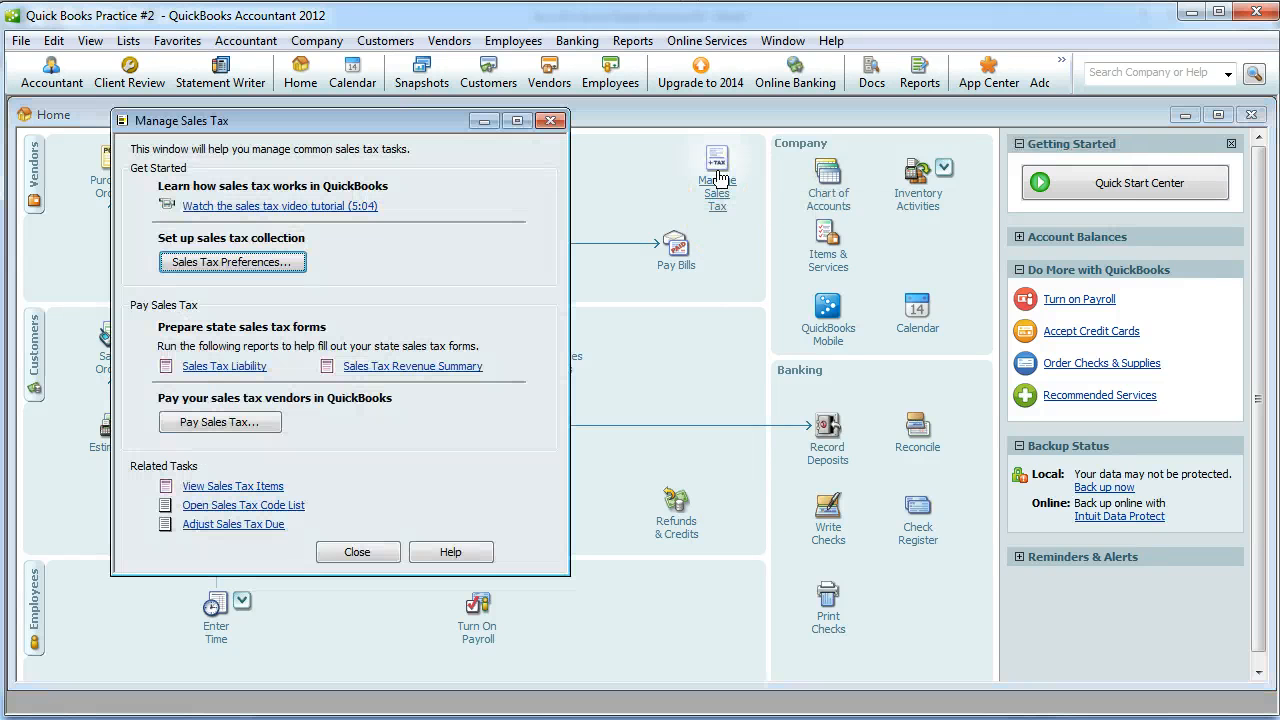
{"action": "left_click", "coordinate": [224, 422]}
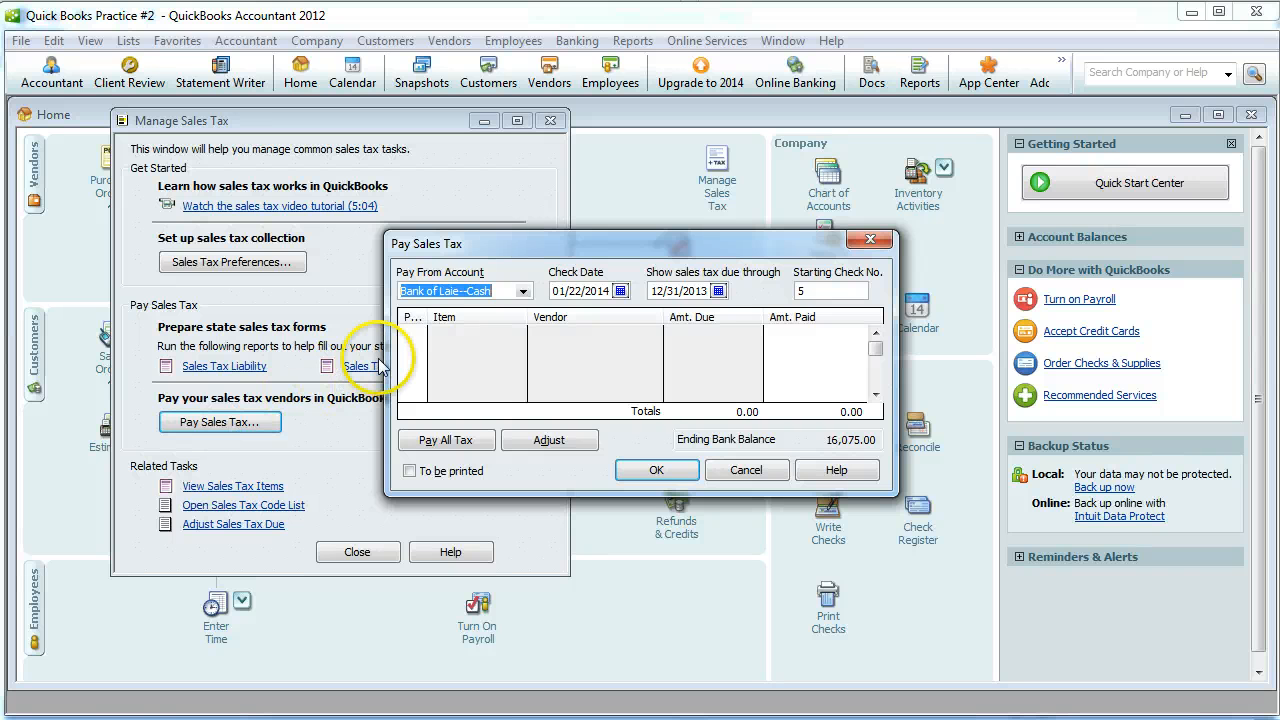
{"action": "left_click", "coordinate": [620, 291]}
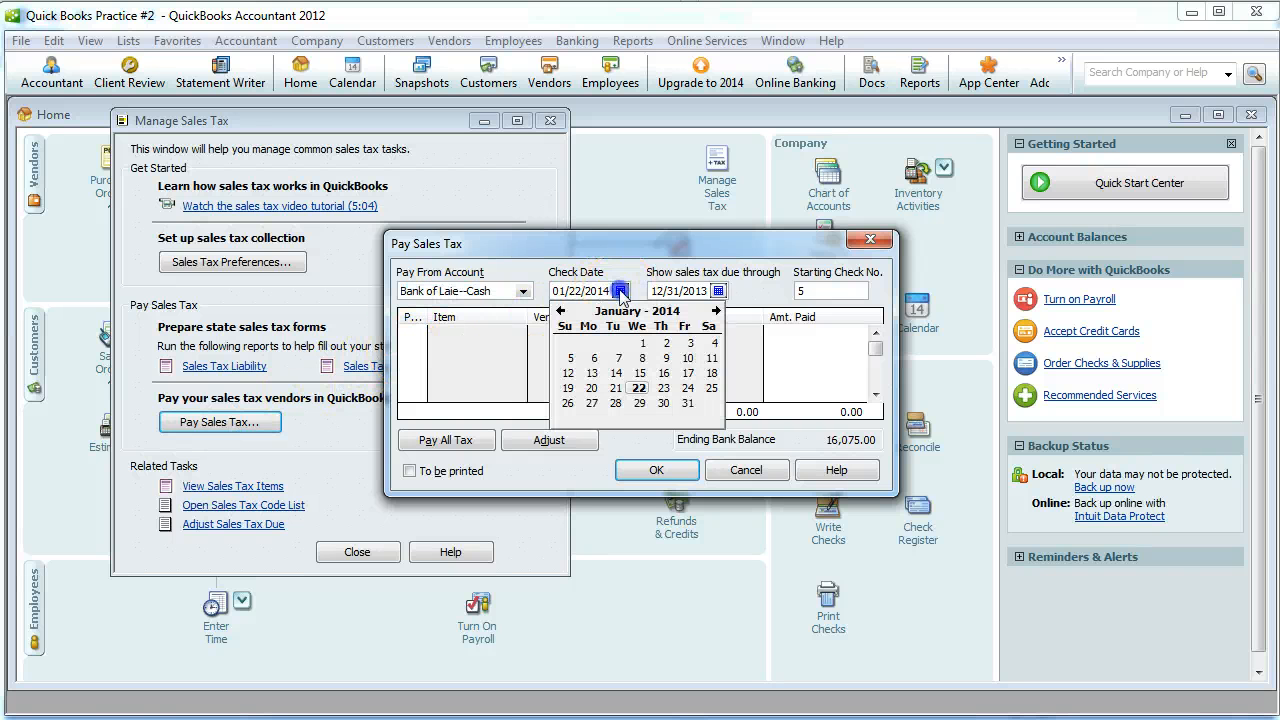
{"action": "left_click", "coordinate": [716, 311]}
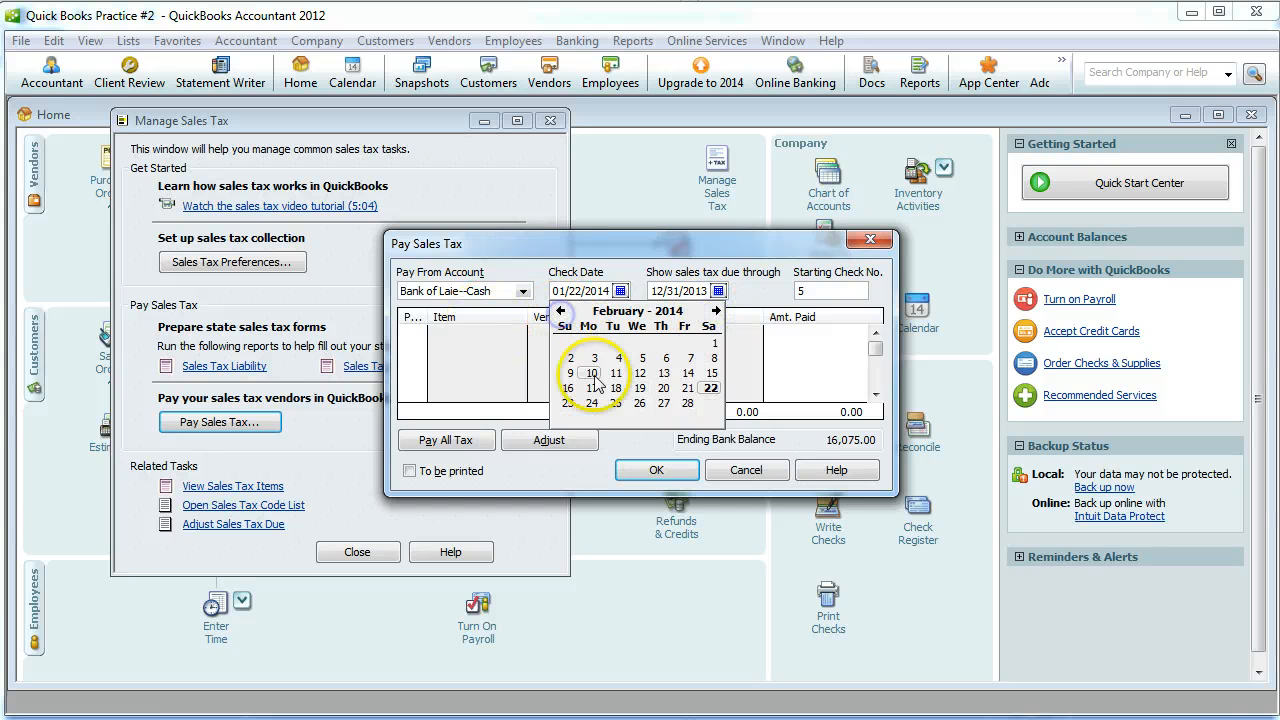
{"action": "left_click", "coordinate": [690, 404]}
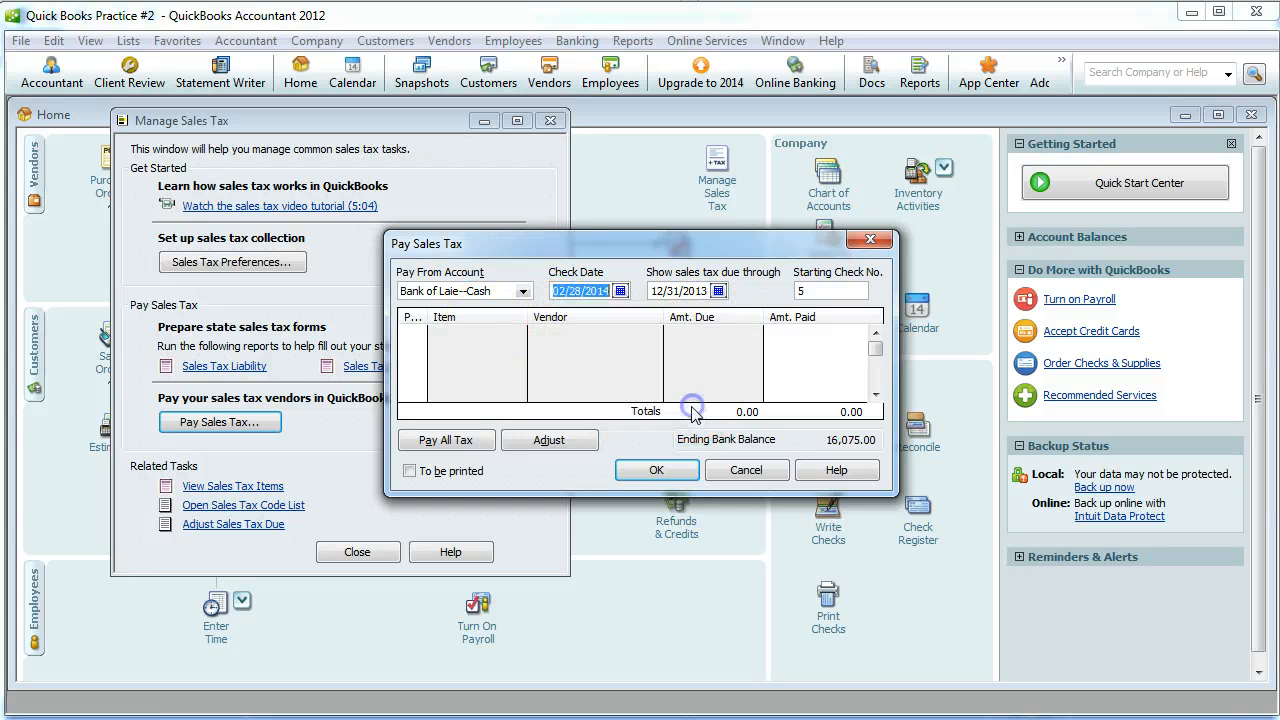
{"action": "left_click", "coordinate": [719, 292]}
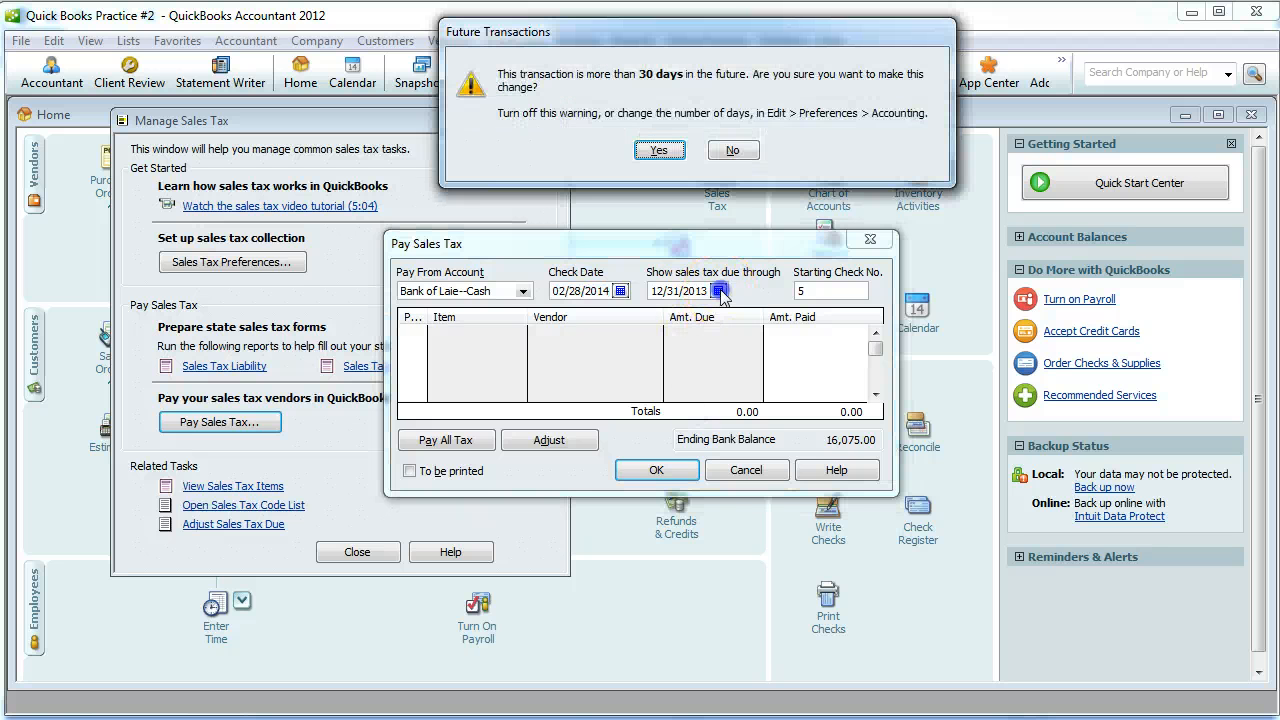
{"action": "left_click", "coordinate": [666, 150]}
Show sales tax due through 02/28/2014, pay all tax to the State Tax Authority, and close Manage Sales Tax
{"action": "left_click", "coordinate": [812, 312]}
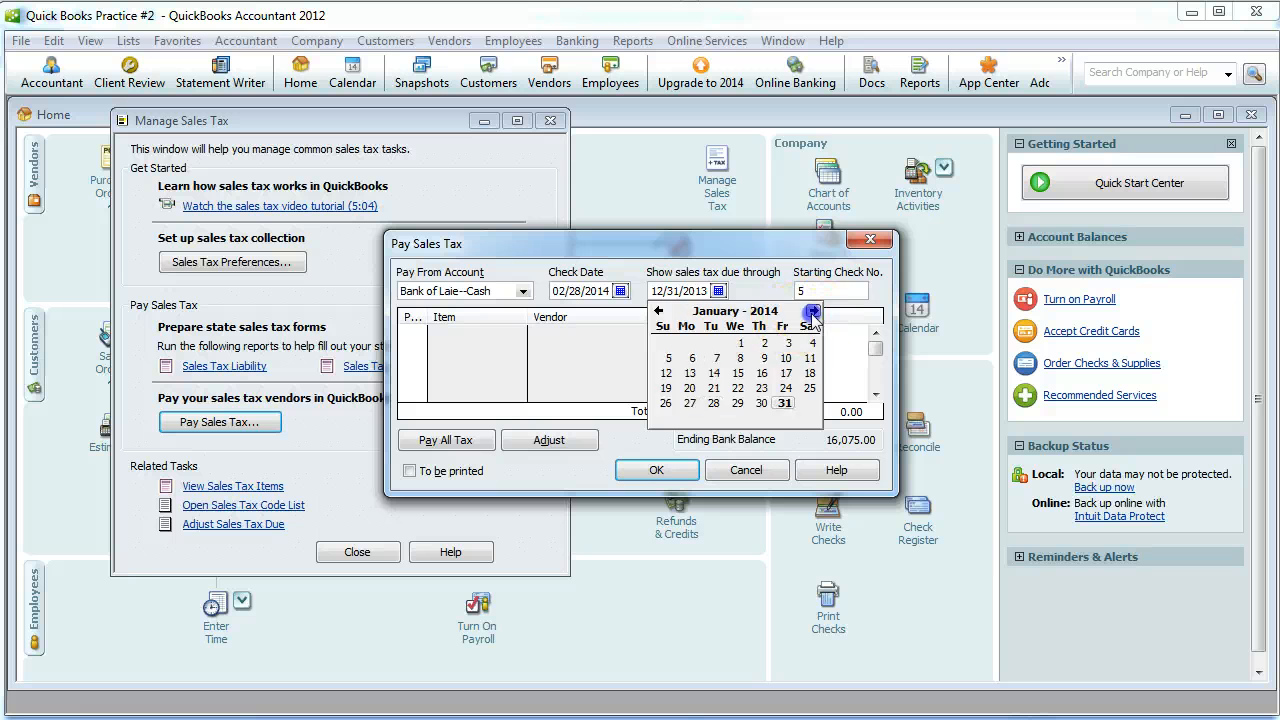
{"action": "left_click", "coordinate": [812, 312]}
{"action": "left_click", "coordinate": [785, 403]}
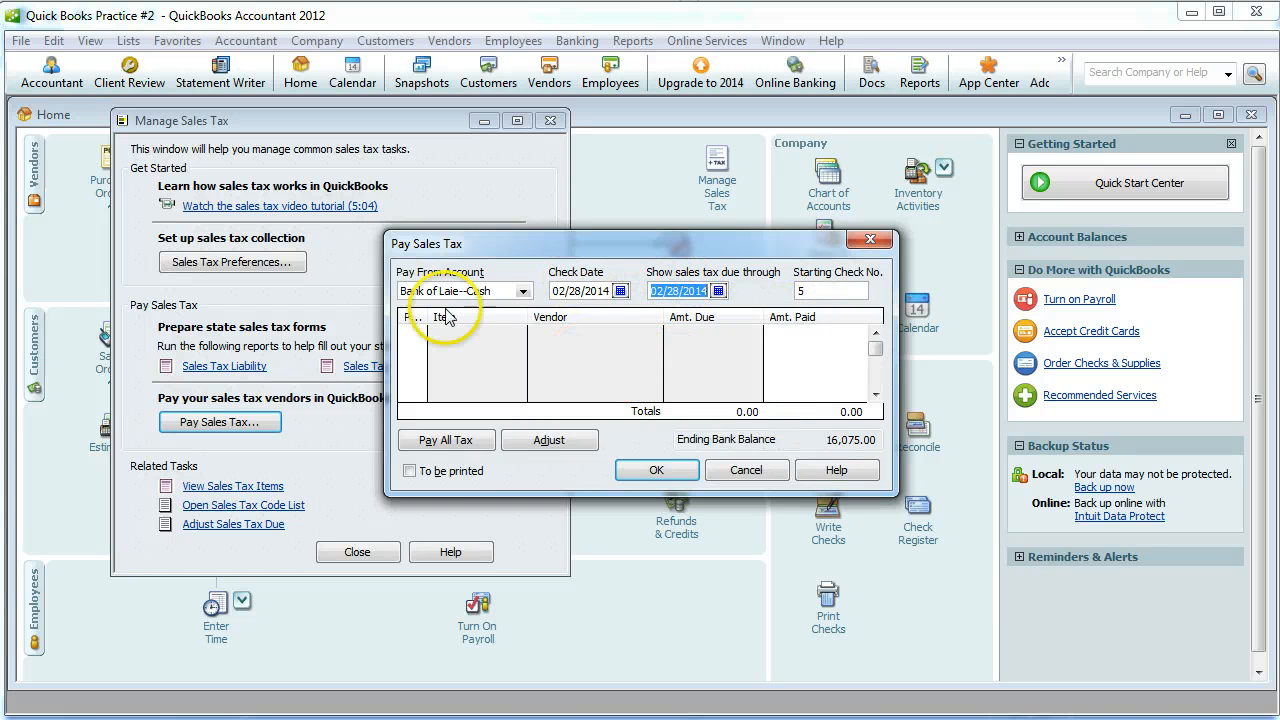
{"action": "left_click", "coordinate": [449, 442]}
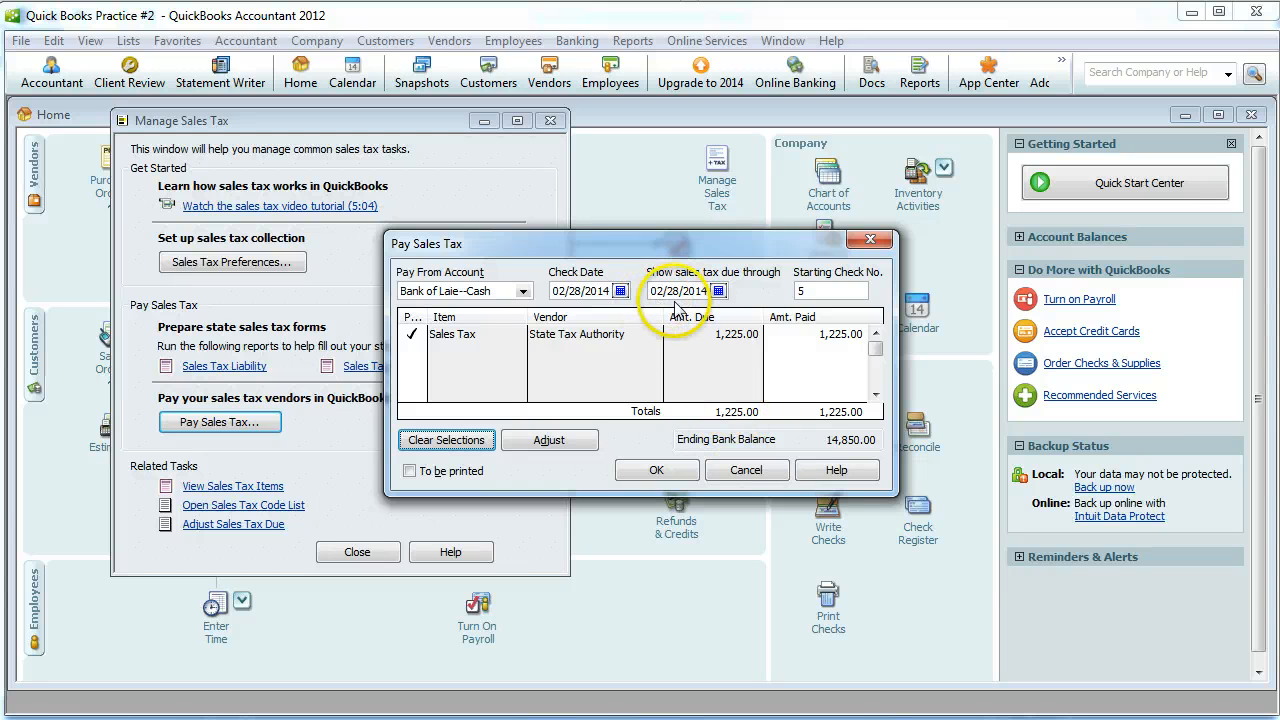
{"action": "left_click", "coordinate": [656, 470]}
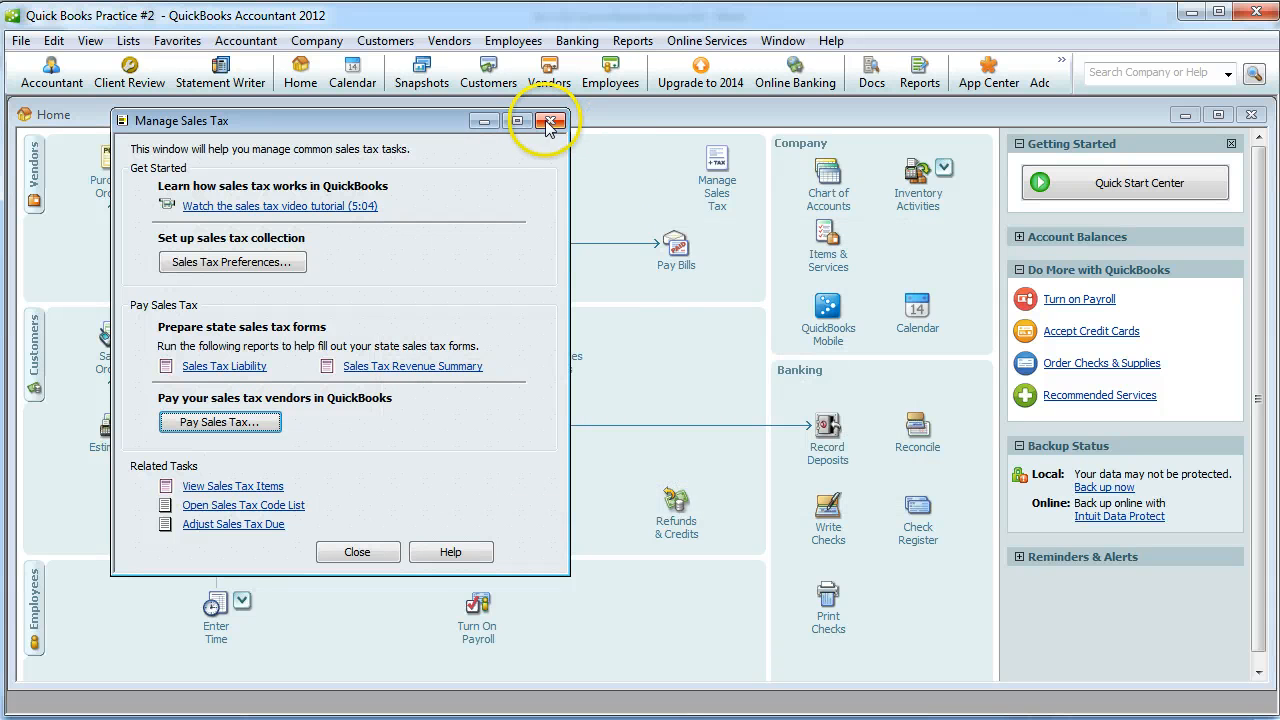
{"action": "left_click", "coordinate": [550, 120]}
Run the standard Balance Sheet report and set its date range to All
{"action": "left_click", "coordinate": [630, 40]}
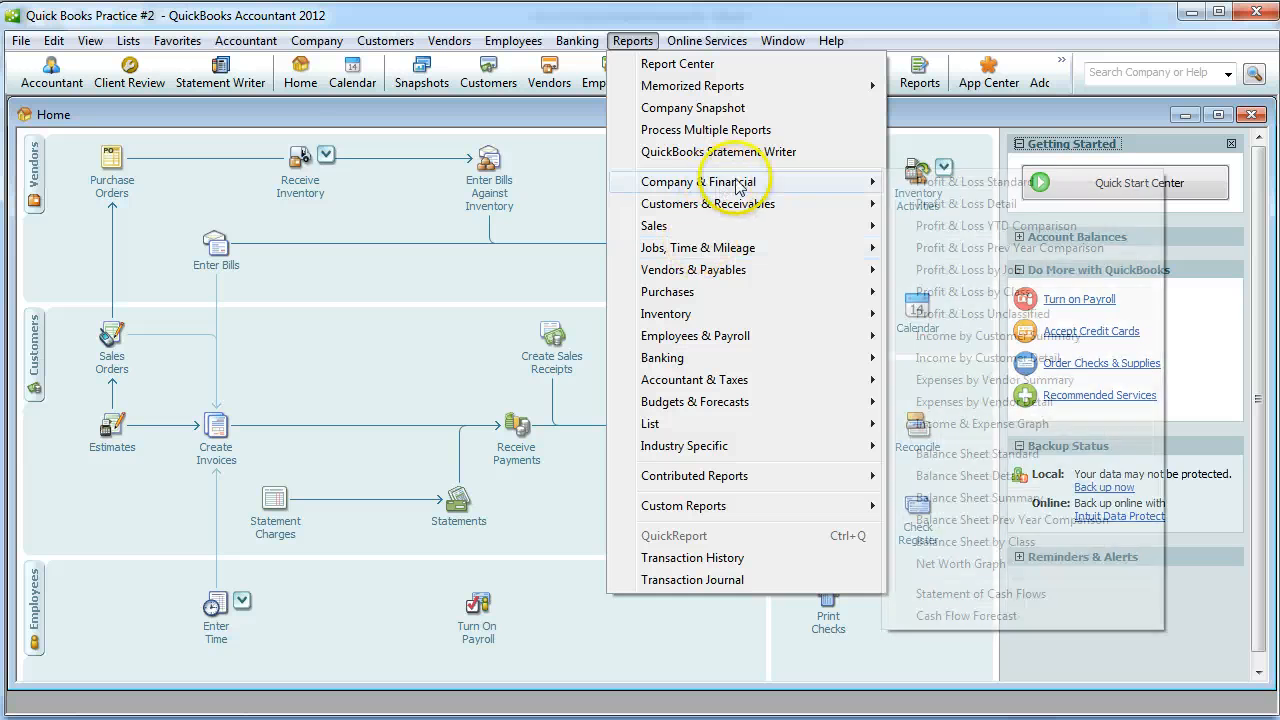
{"action": "mouse_move", "coordinate": [740, 182]}
{"action": "left_click", "coordinate": [924, 455]}
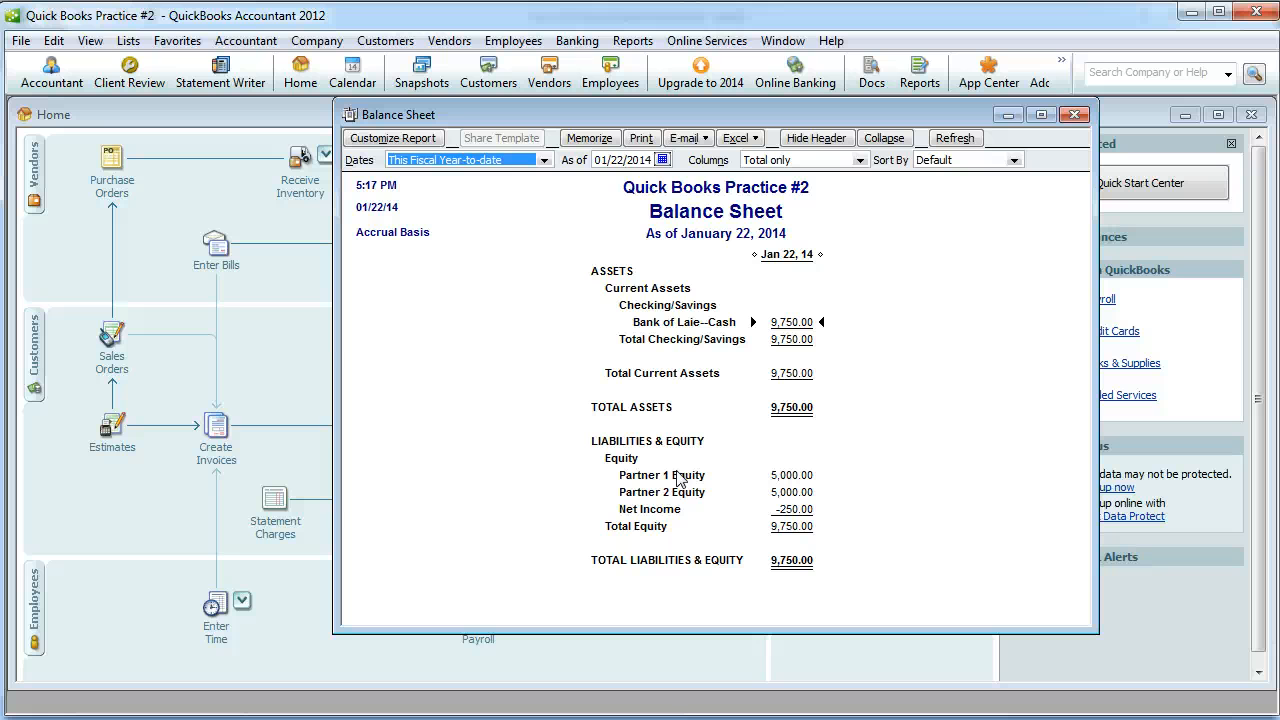
{"action": "left_click", "coordinate": [820, 451]}
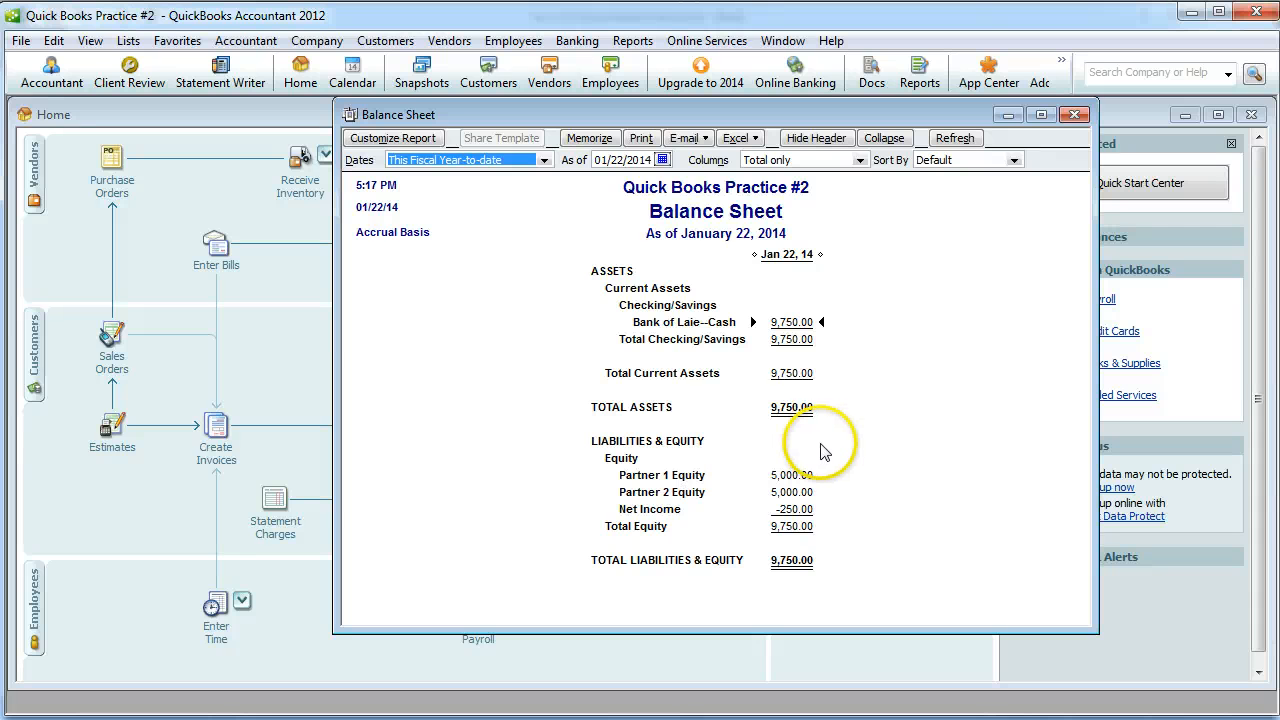
{"action": "left_click", "coordinate": [543, 160]}
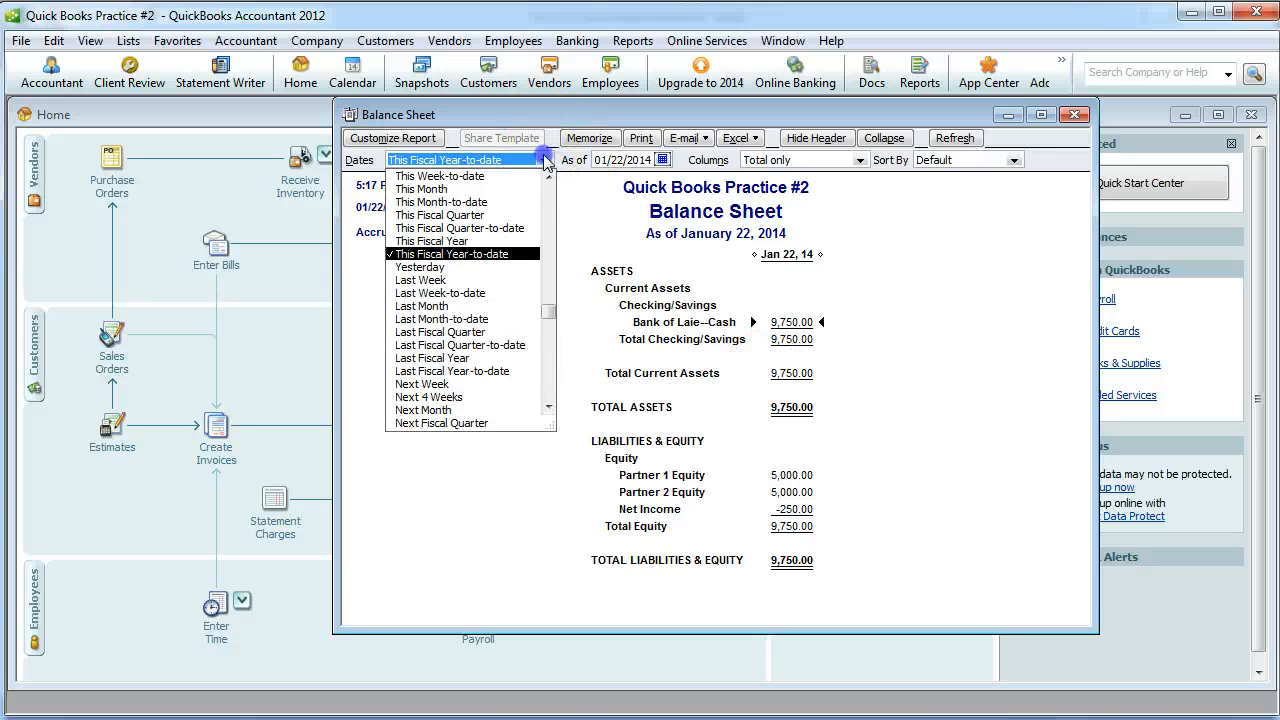
{"action": "scroll", "coordinate": [546, 195], "scroll_direction": "up", "scroll_amount": 1}
{"action": "left_click", "coordinate": [420, 176]}
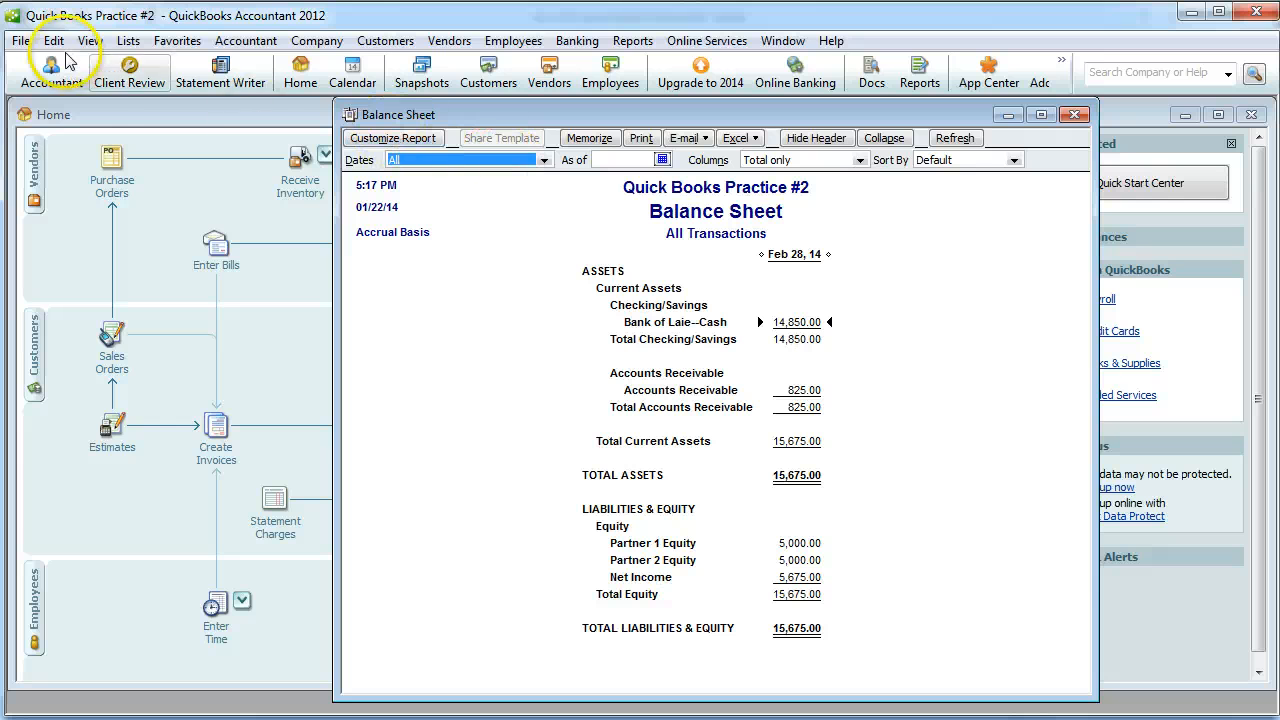
Save the Balance Sheet to the Desktop as a PDF, with a file name beginning "Quick Books Practice #2 Balance"
{"action": "left_click", "coordinate": [20, 42]}
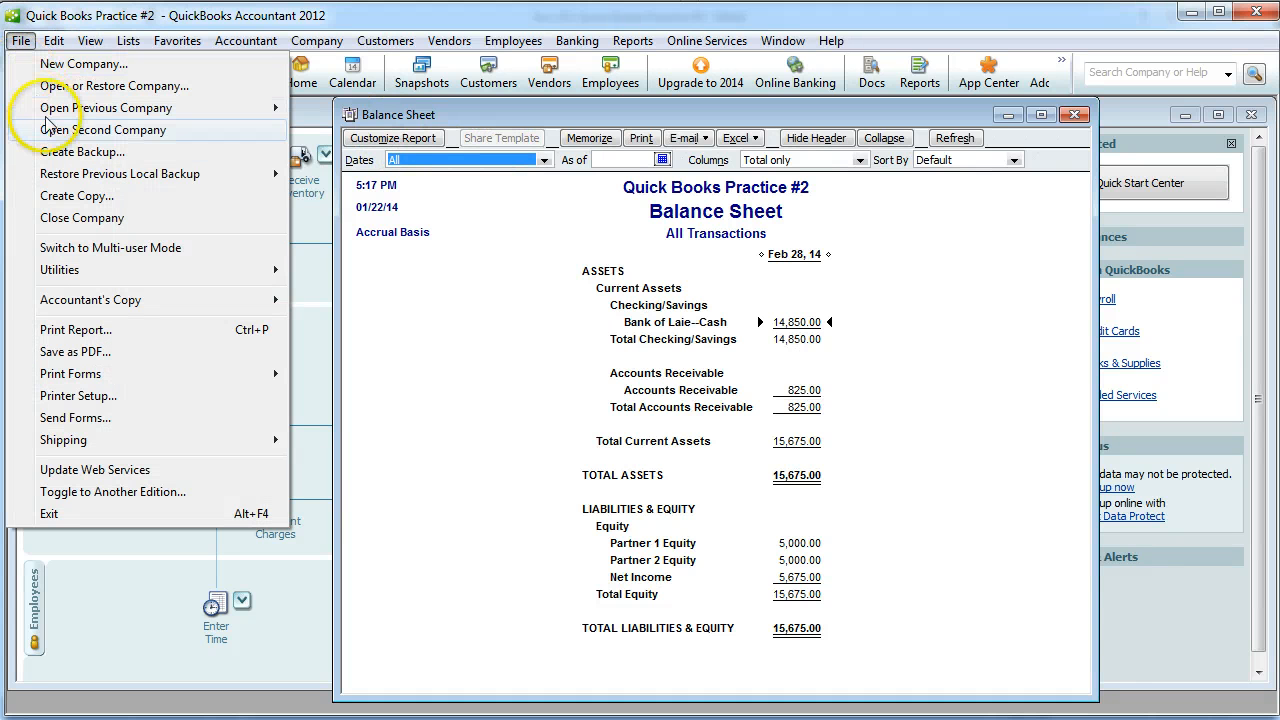
{"action": "left_click", "coordinate": [72, 353]}
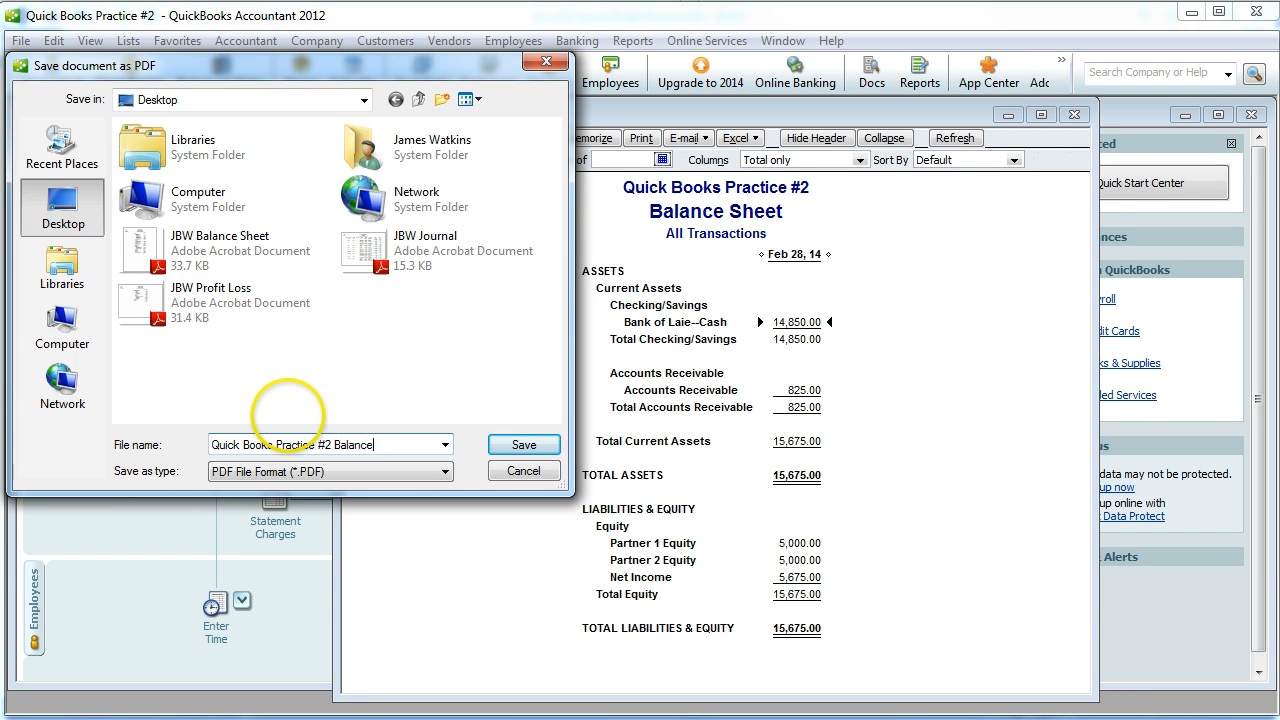
{"action": "left_click", "coordinate": [526, 444]}
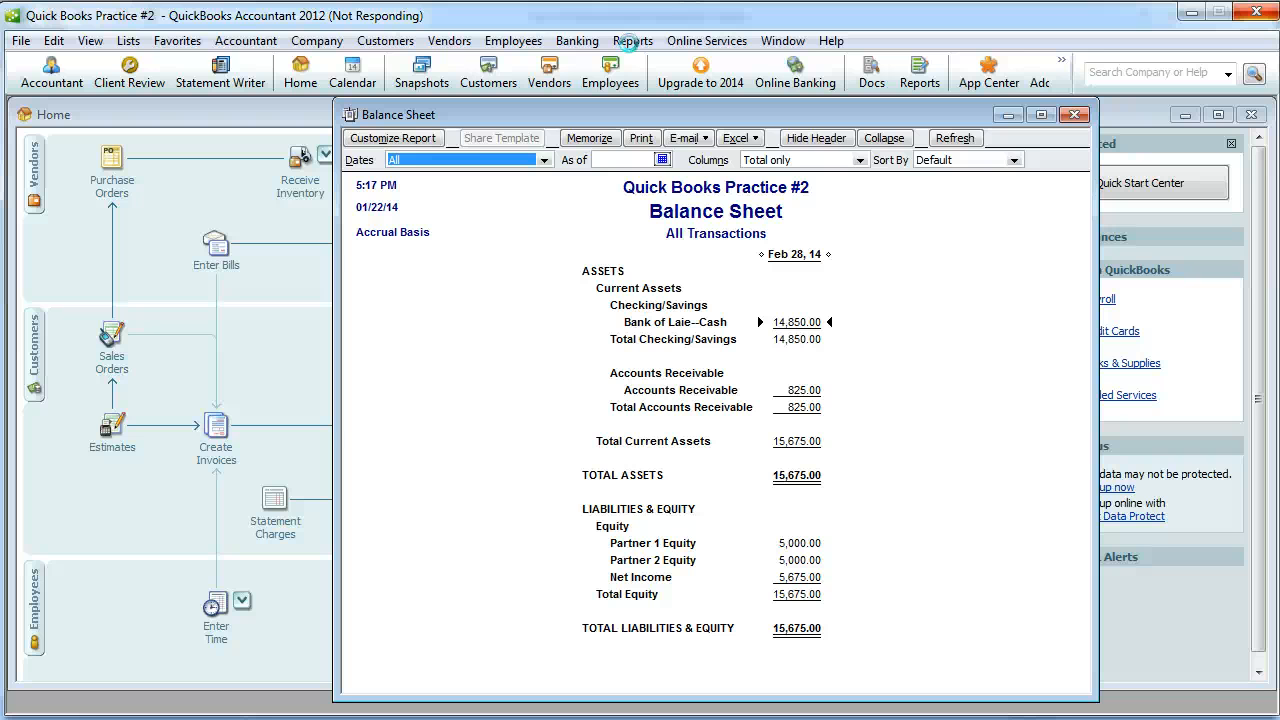
Run the standard Profit & Loss report for all dates and move its window slightly higher
{"action": "left_click", "coordinate": [632, 41]}
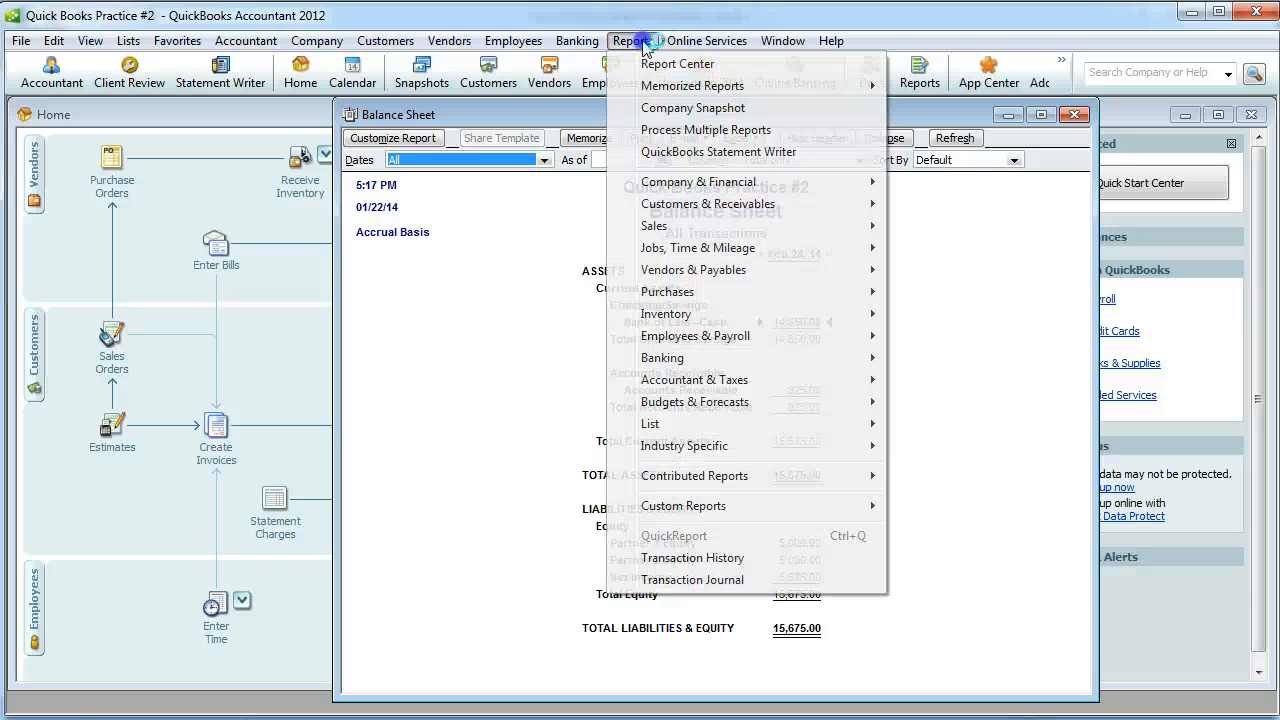
{"action": "mouse_move", "coordinate": [690, 181]}
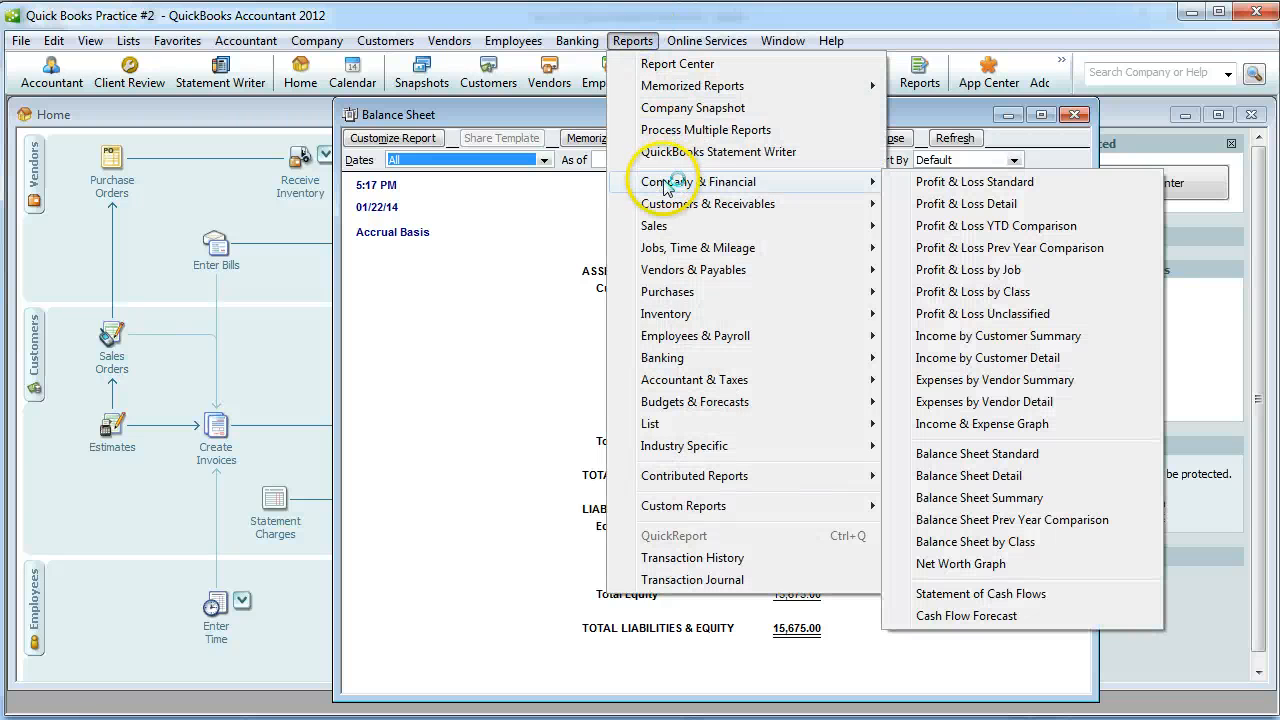
{"action": "left_click", "coordinate": [950, 183]}
{"action": "left_click", "coordinate": [518, 303]}
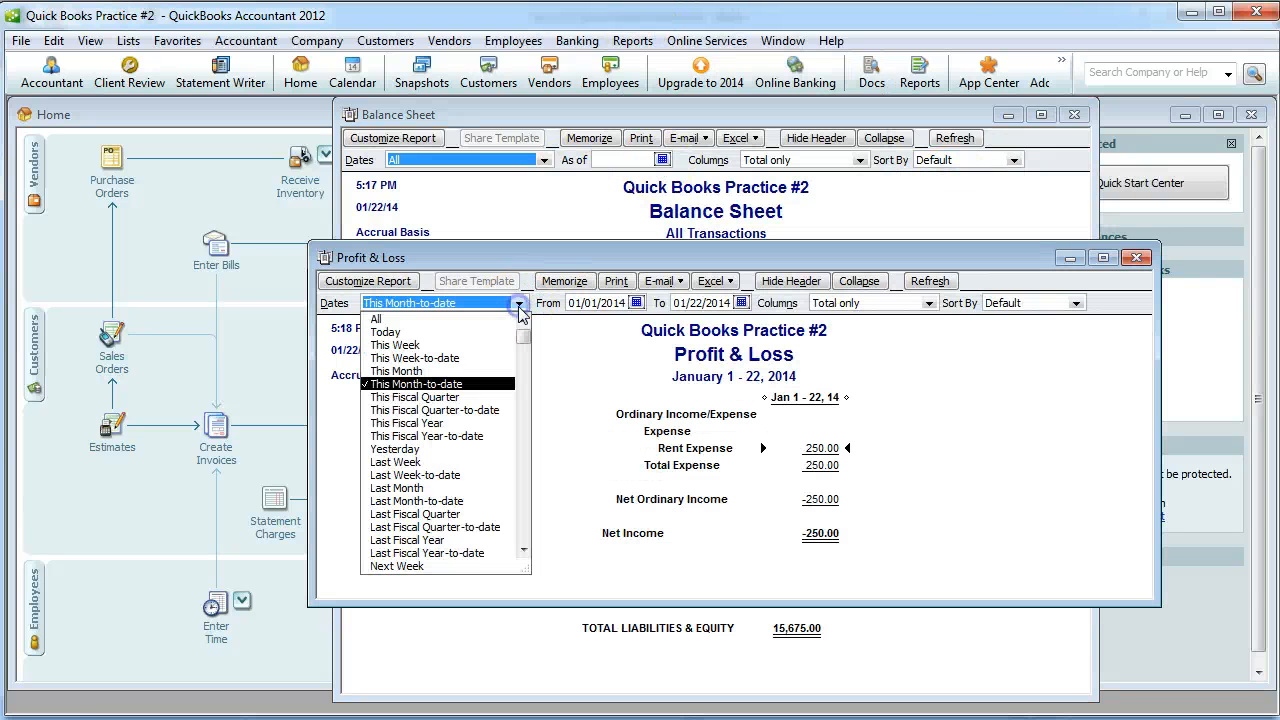
{"action": "left_click", "coordinate": [488, 322]}
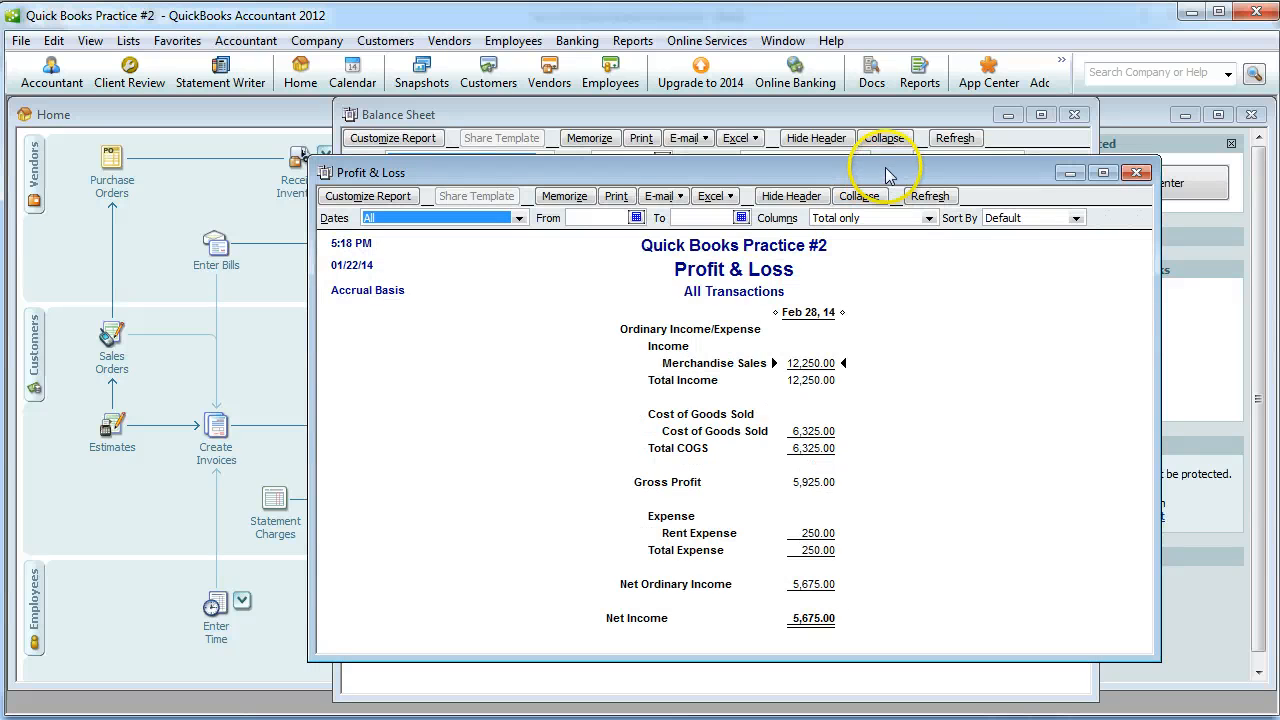
{"action": "left_click_drag", "start_coordinate": [890, 170], "coordinate": [880, 133]}
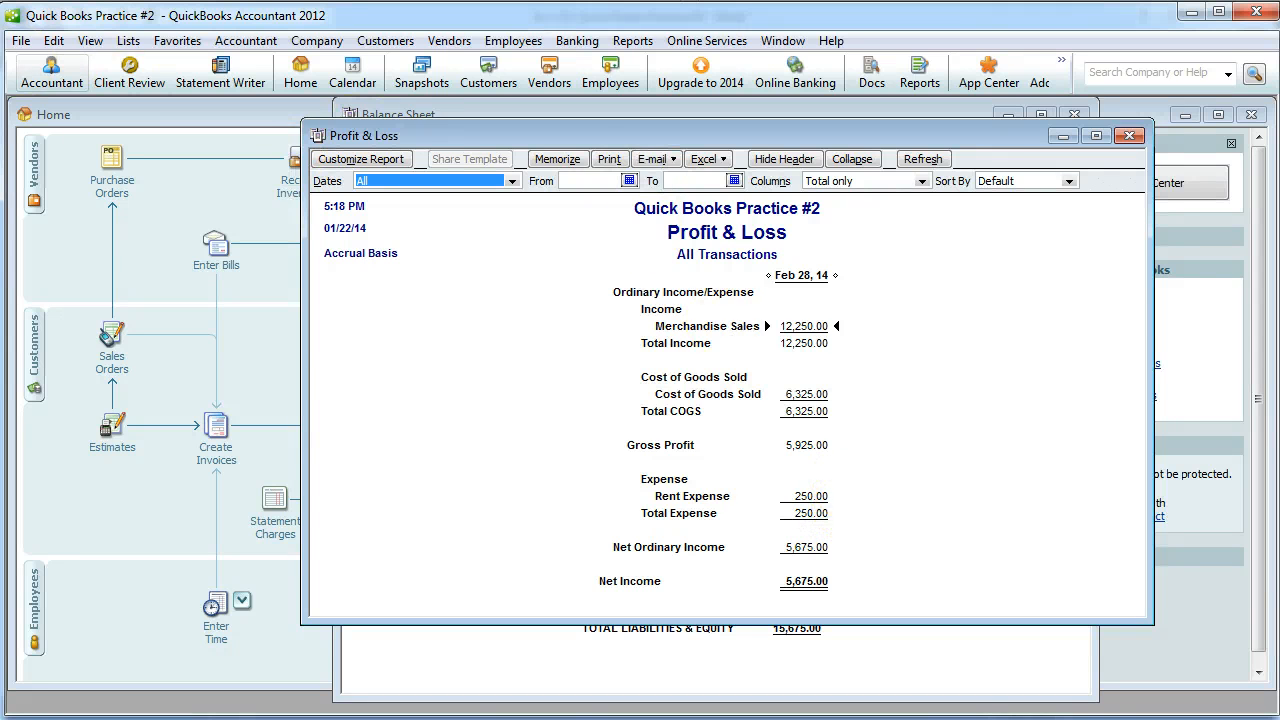
Save the Profit & Loss report to the Desktop as a PDF named "Quick Books Practice #2 Income Statement"
{"action": "left_click", "coordinate": [20, 40]}
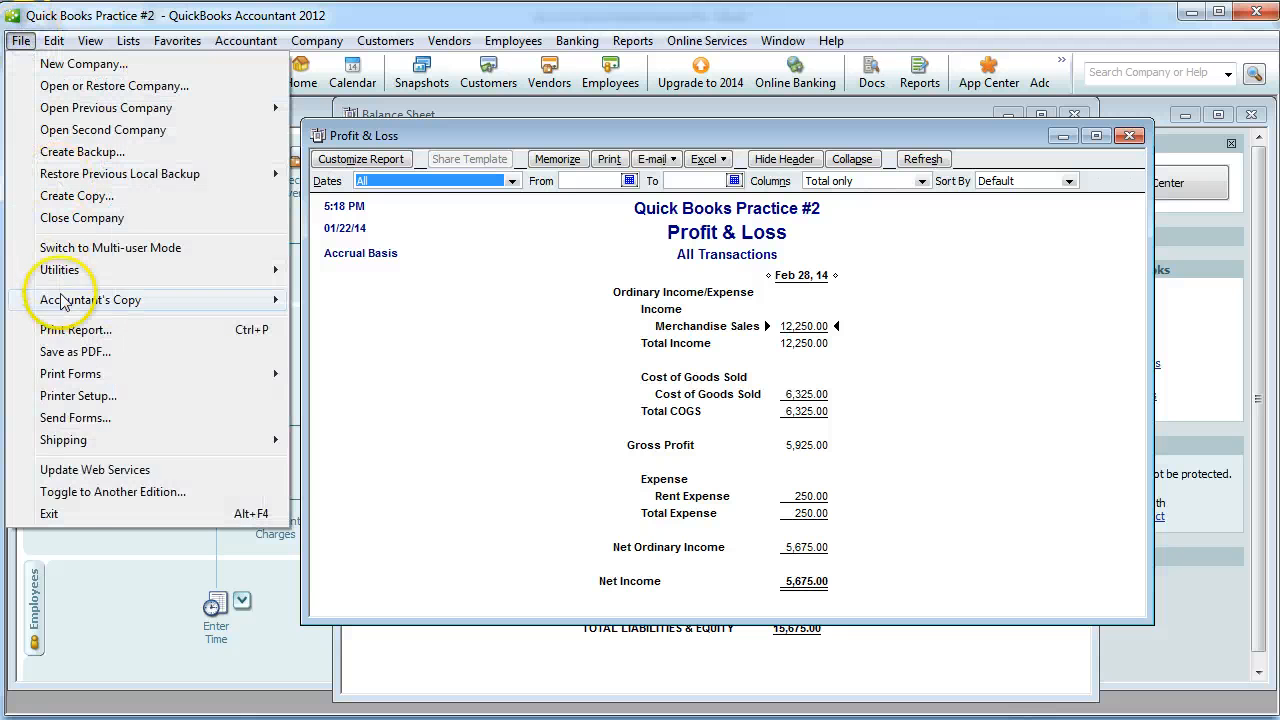
{"action": "left_click", "coordinate": [73, 355]}
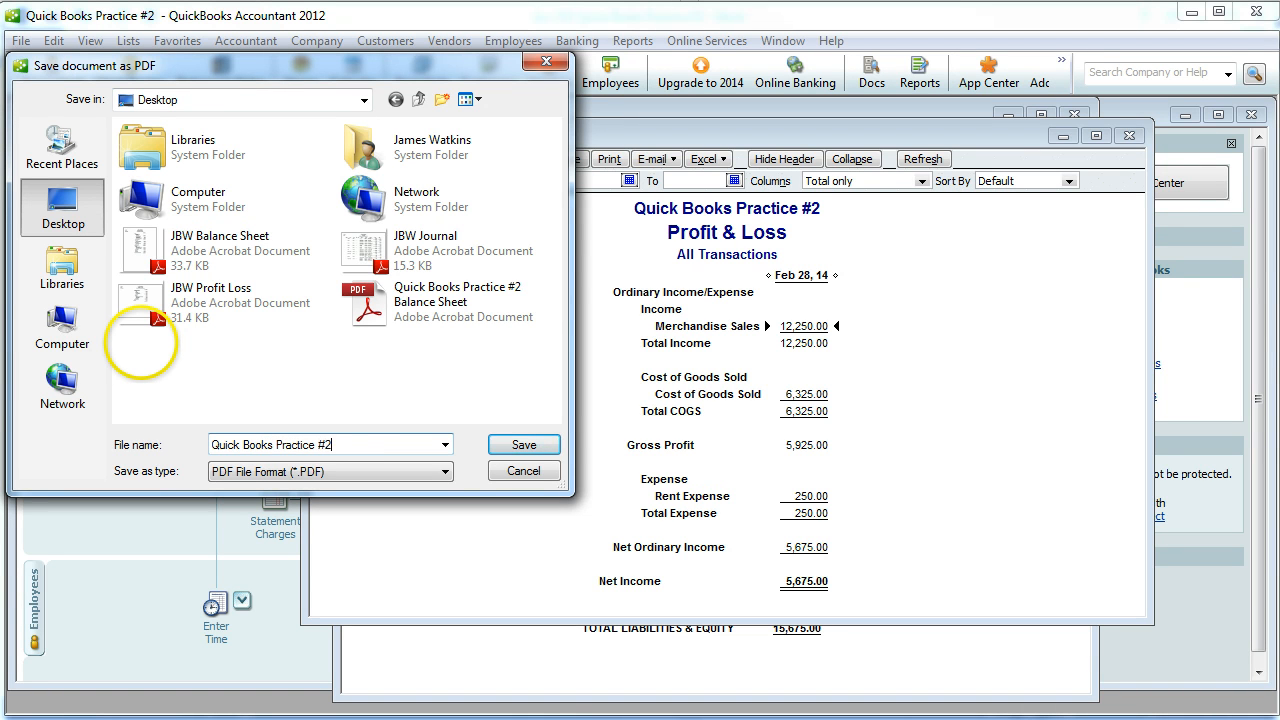
{"action": "type", "text": "ateme"}
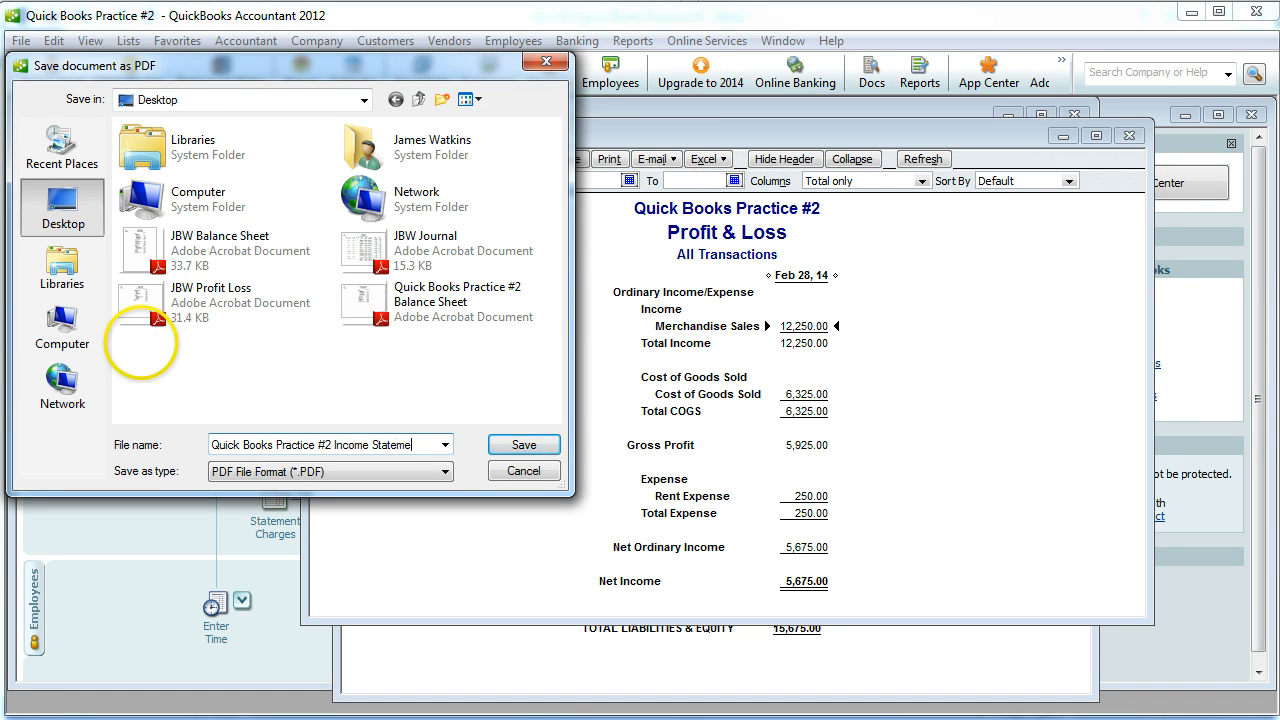
{"action": "type", "text": "nt"}
{"action": "left_click", "coordinate": [515, 444]}
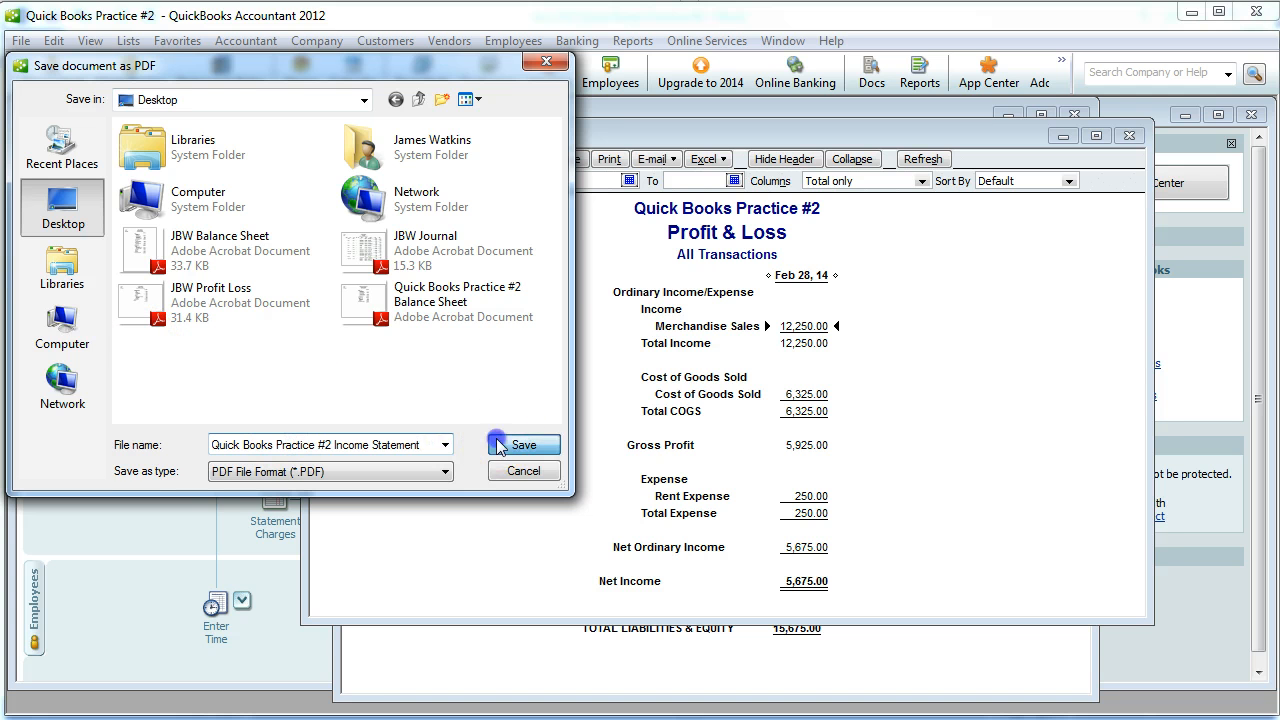
{"action": "left_click", "coordinate": [525, 432]}
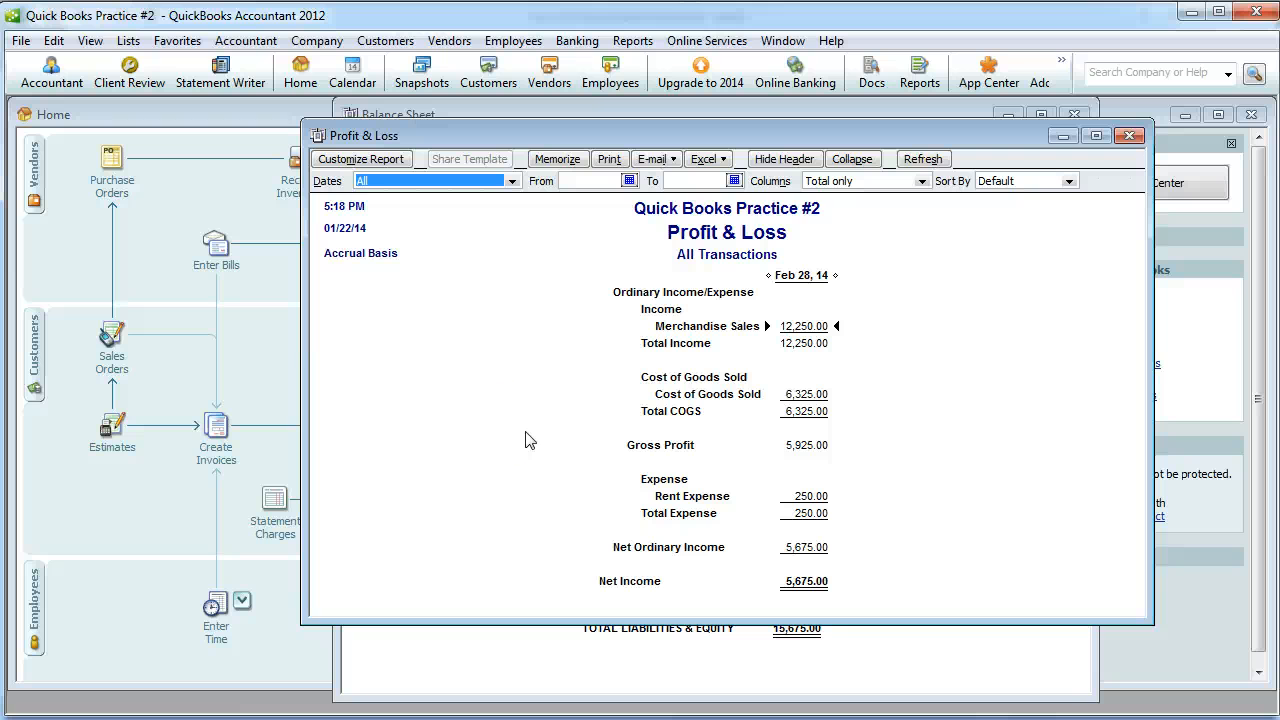
{"action": "left_click", "coordinate": [530, 436]}
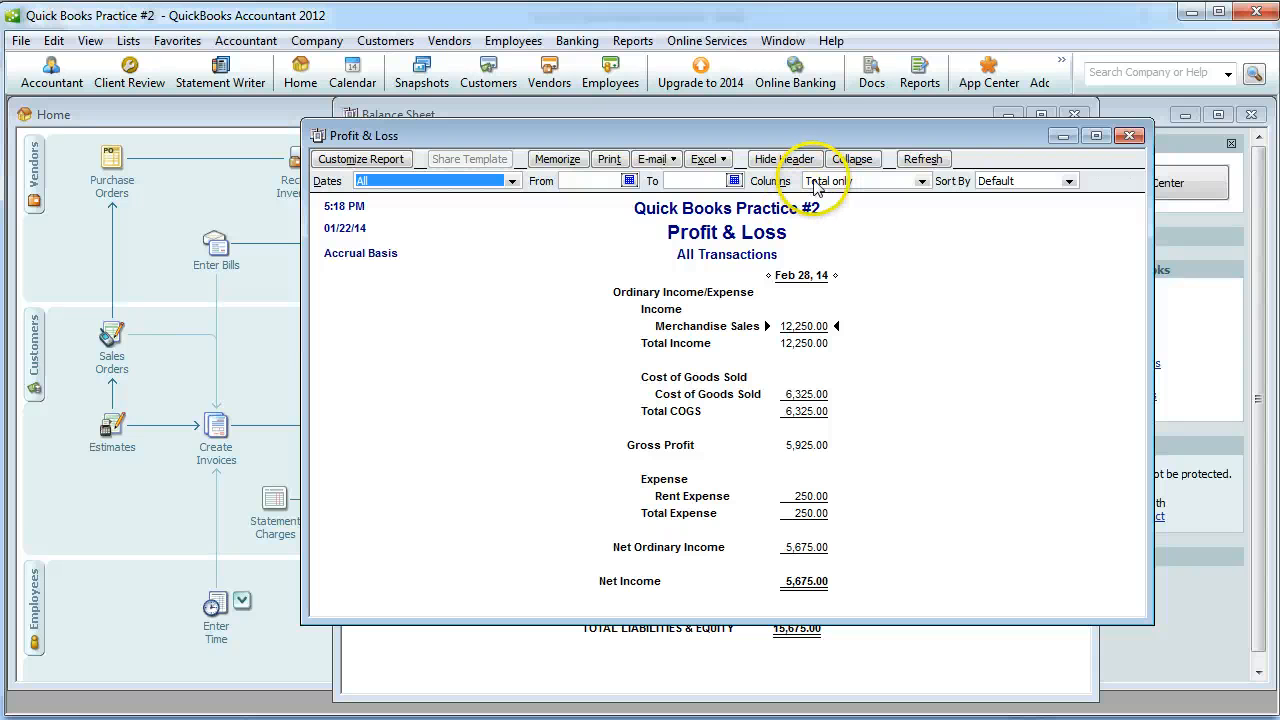
Run the Journal report from the Accountant & Taxes reports and set its date range to All
{"action": "left_click", "coordinate": [634, 42]}
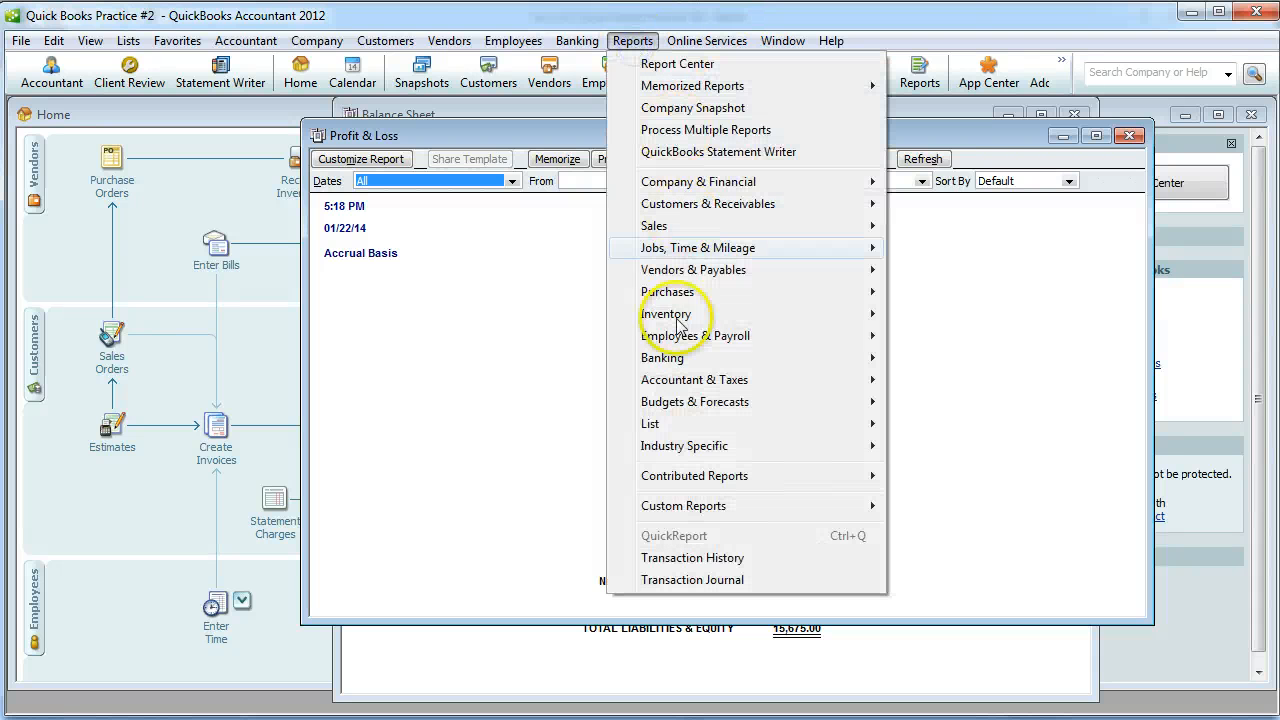
{"action": "mouse_move", "coordinate": [690, 380]}
{"action": "left_click", "coordinate": [952, 490]}
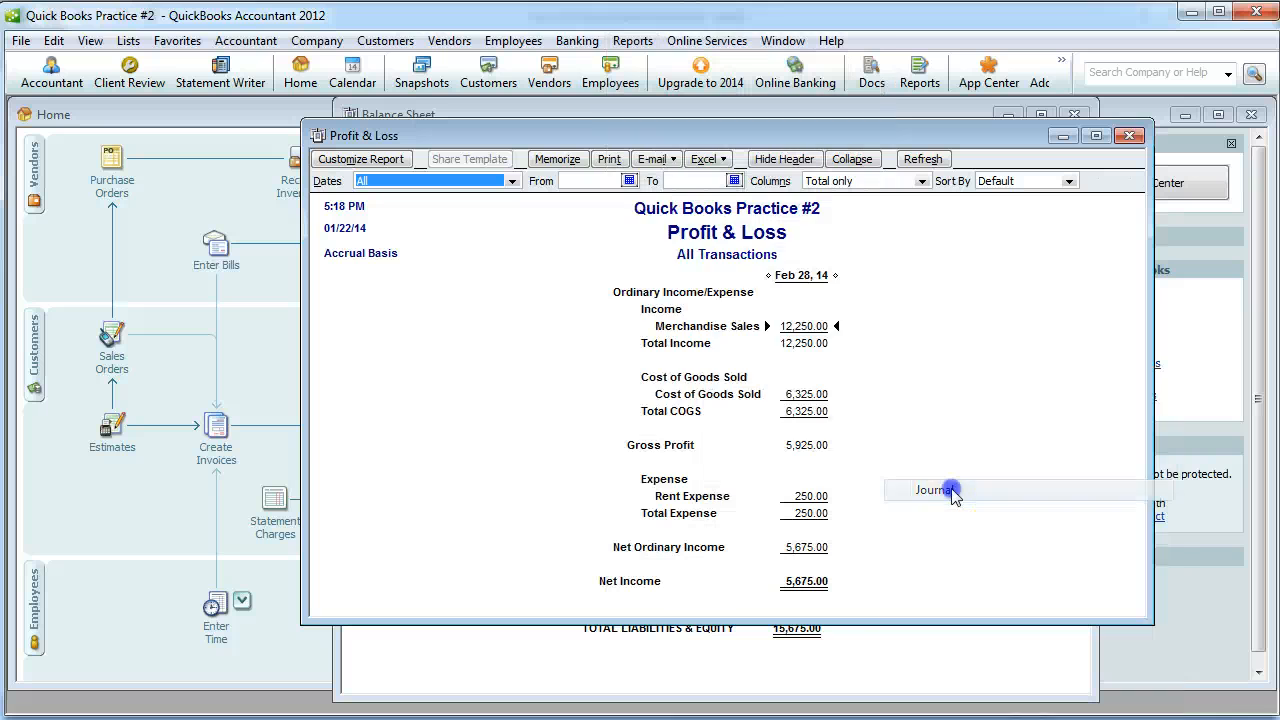
{"action": "left_click", "coordinate": [655, 383]}
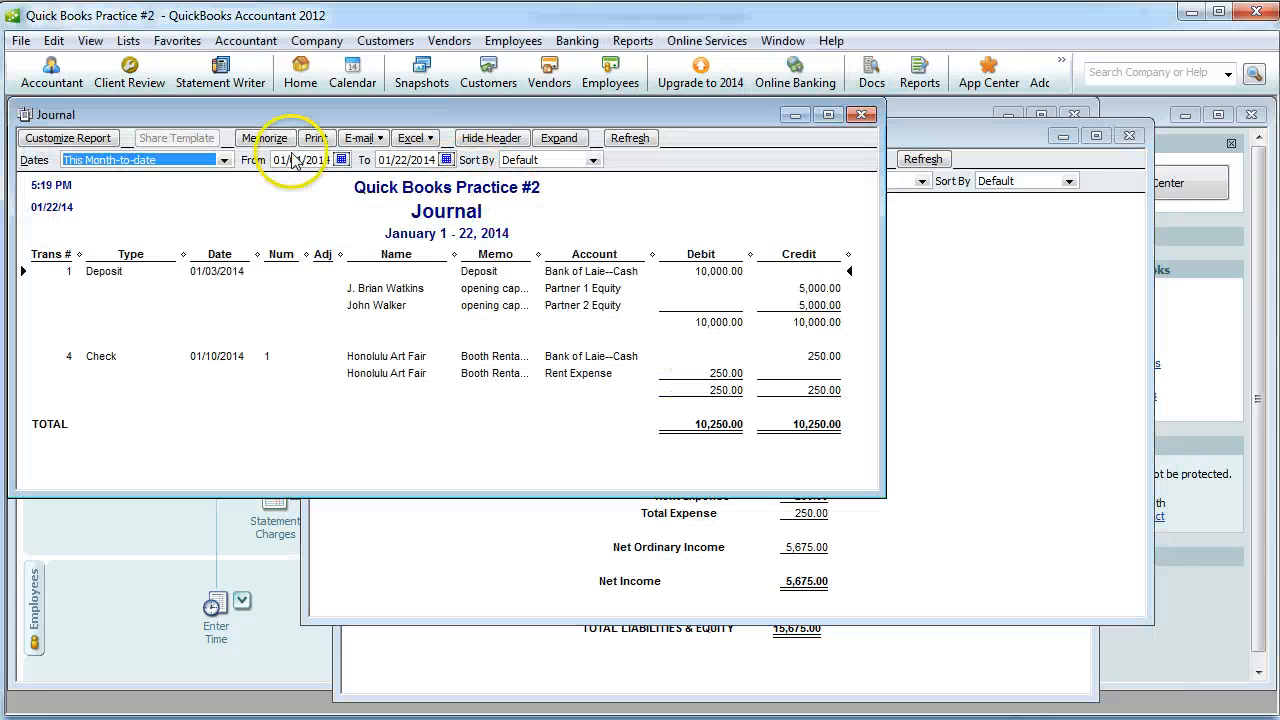
{"action": "left_click", "coordinate": [196, 161]}
{"action": "left_click", "coordinate": [194, 176]}
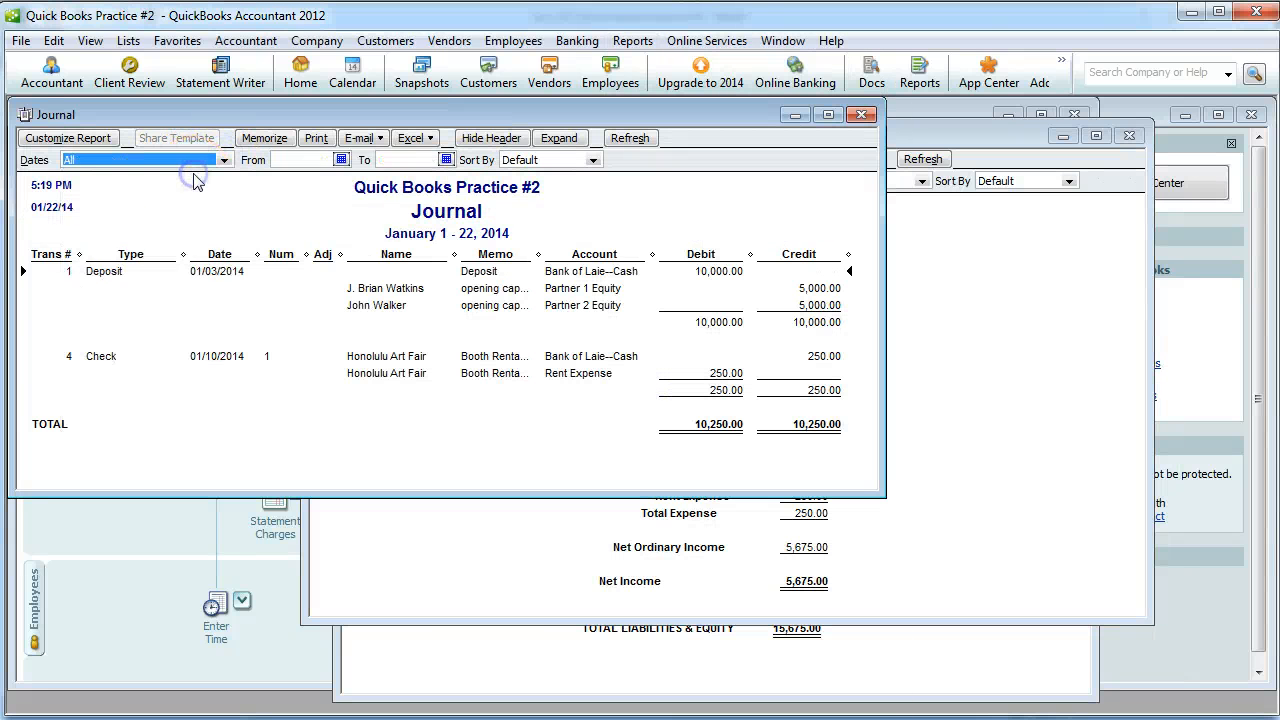
Print the Journal in landscape to CutePDF Writer, saving it as a Desktop PDF with a name beginning "Quick Books Practice #2 General"
{"action": "left_click", "coordinate": [316, 136]}
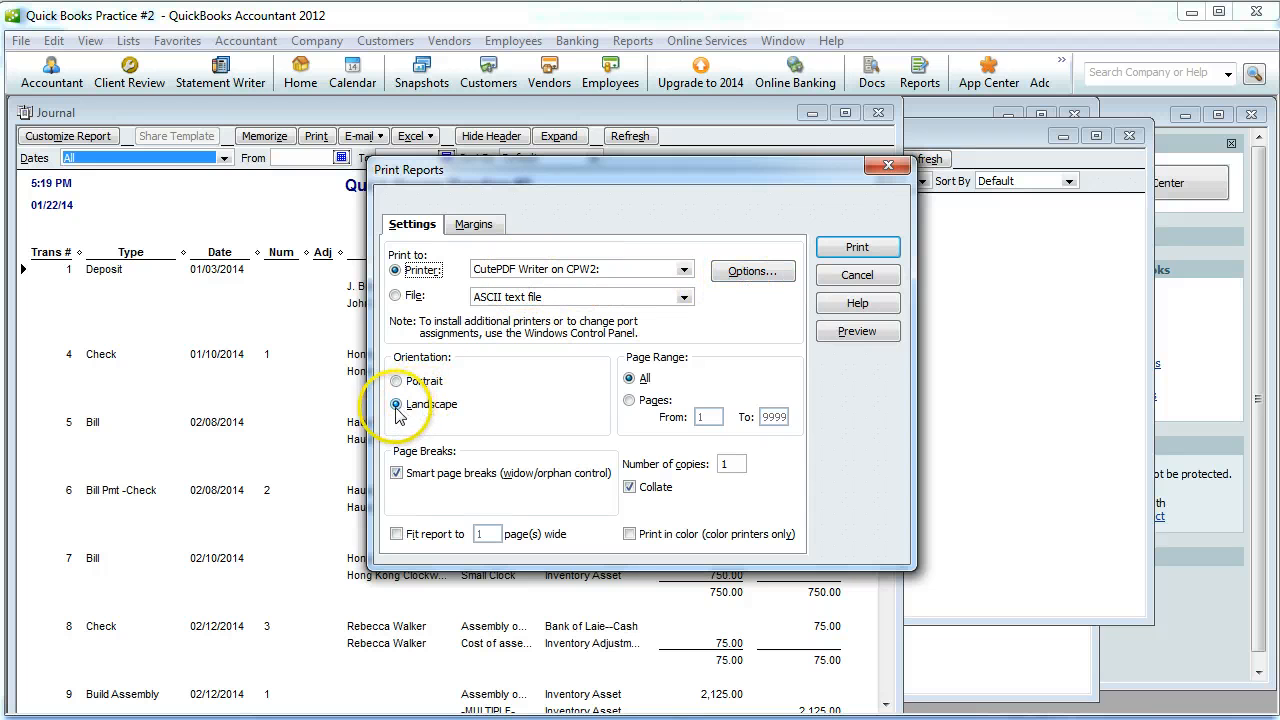
{"action": "left_click", "coordinate": [857, 248]}
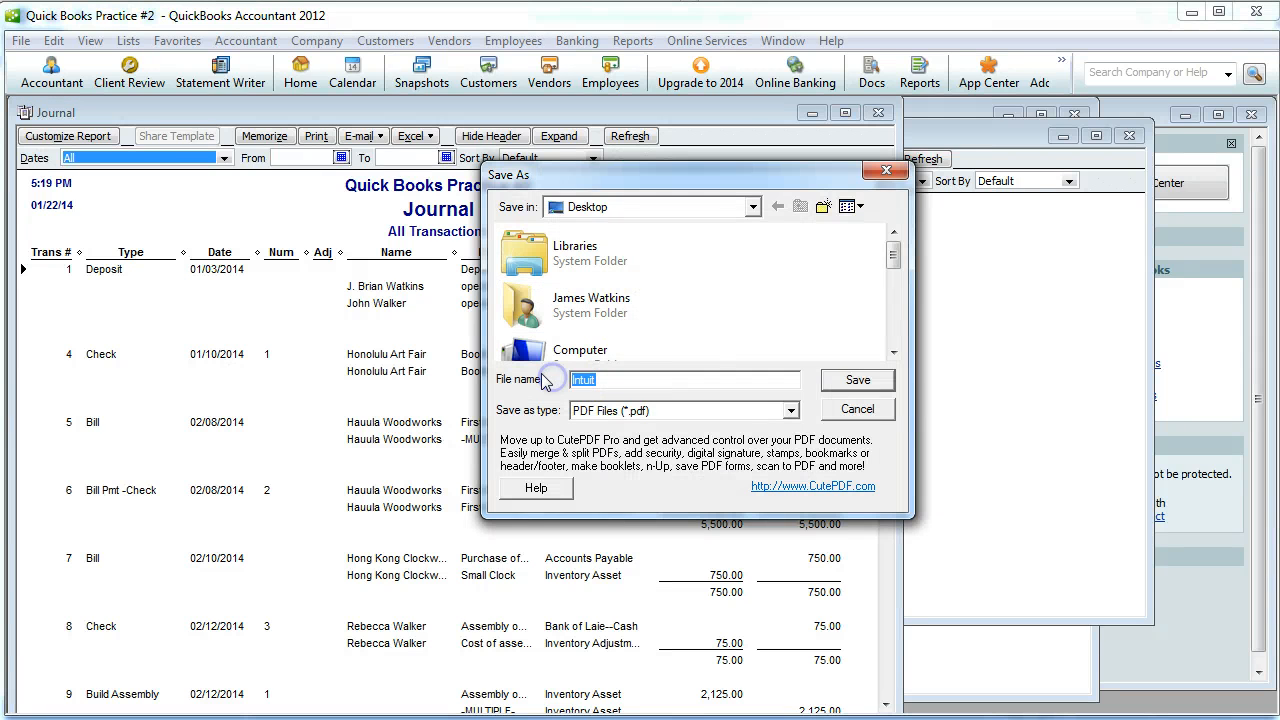
{"action": "left_click", "coordinate": [598, 352]}
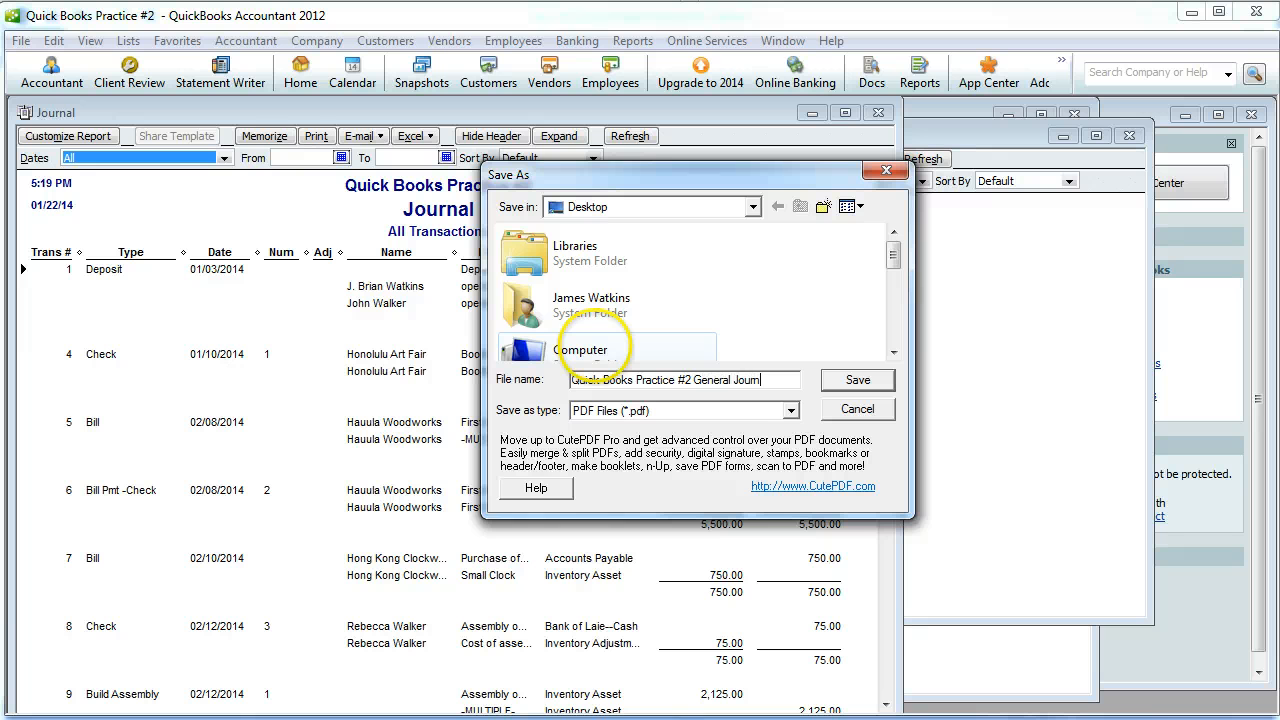
{"action": "left_click", "coordinate": [837, 381]}
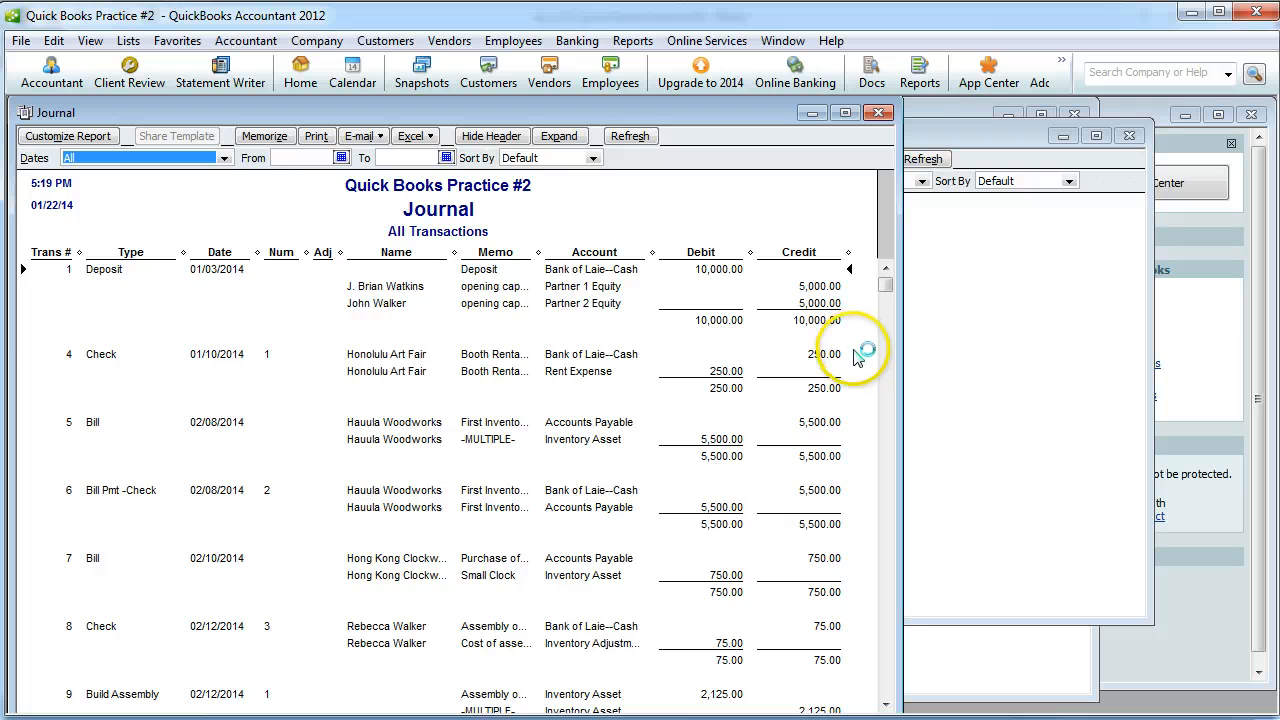
Bring the Profit & Loss report and then the Balance Sheet to the front for review
{"action": "left_click", "coordinate": [1005, 270]}
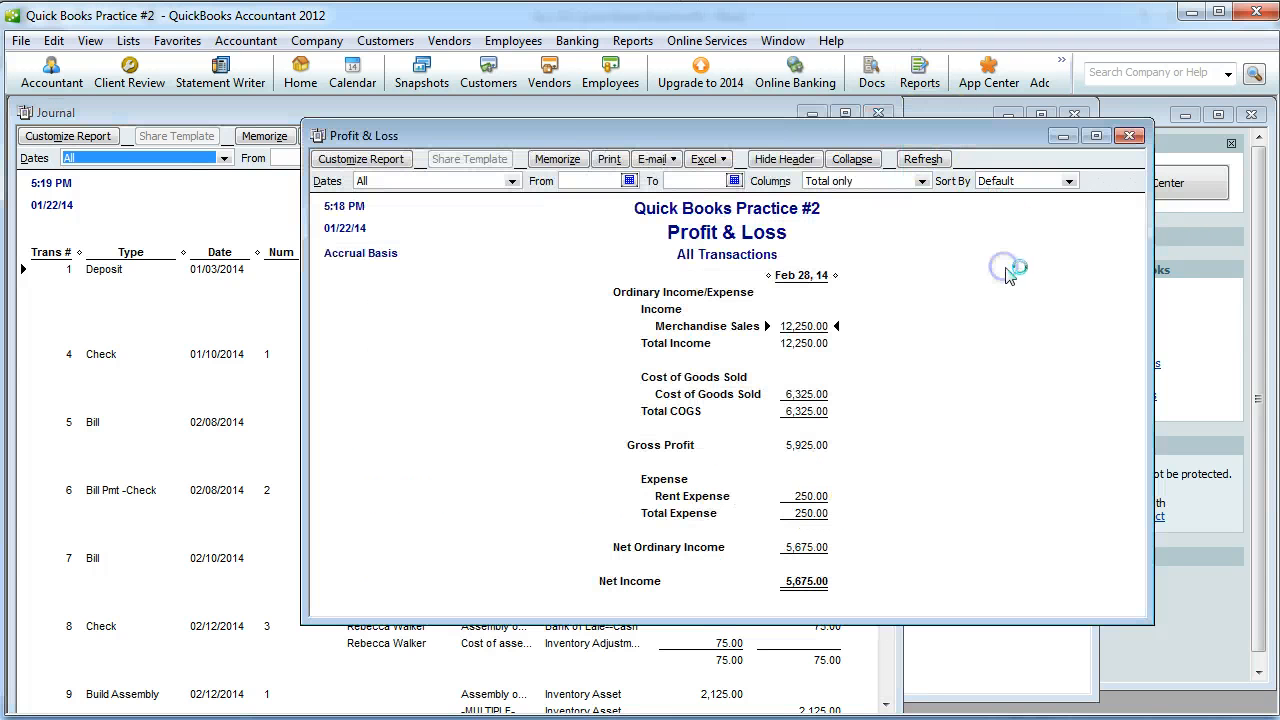
{"action": "left_click", "coordinate": [946, 114]}
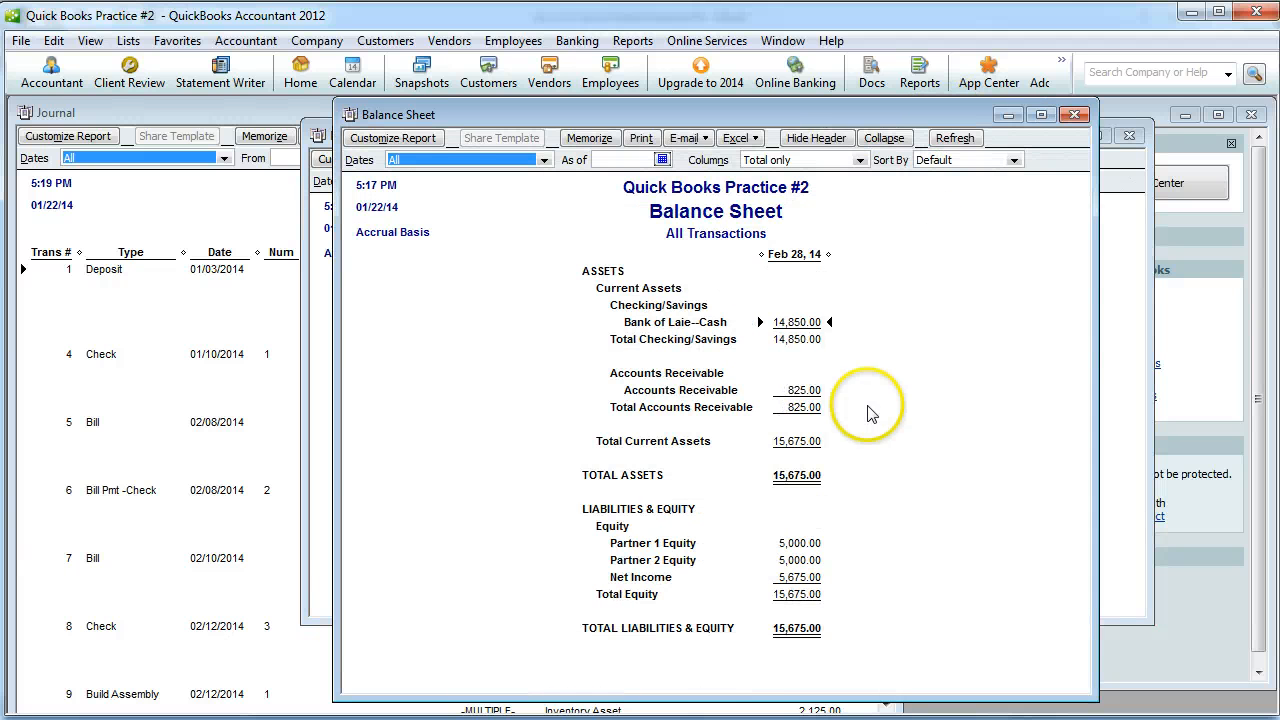